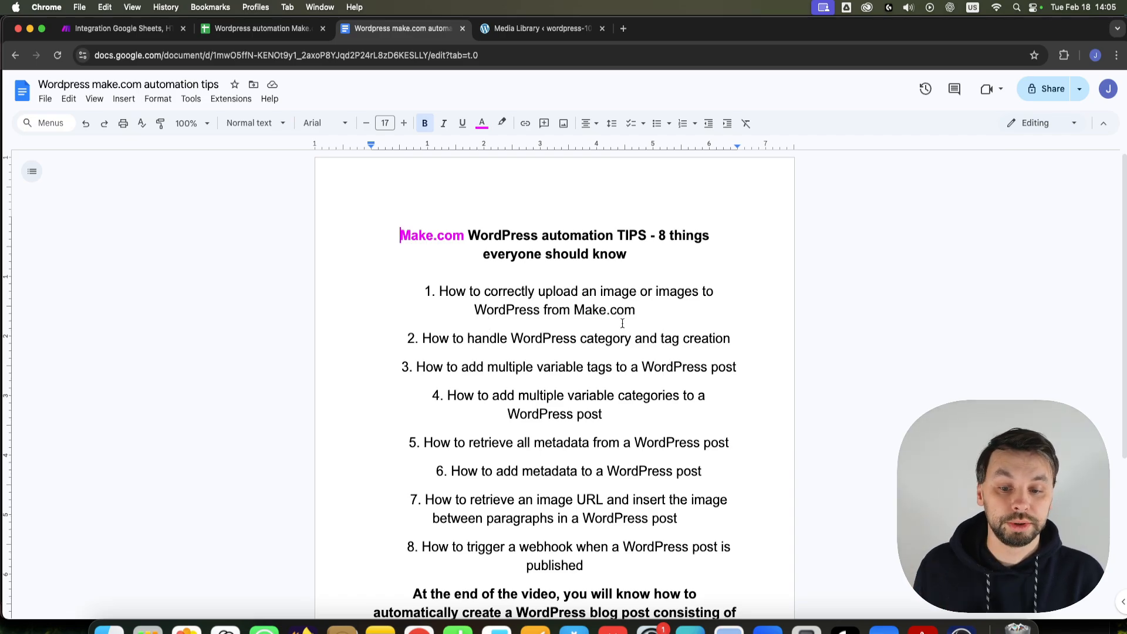
Step: Read through the eight WordPress automation tips and the closing summary paragraph in the document
{"action": "scroll", "coordinate": [535, 346], "scroll_direction": "down", "scroll_amount": 1}
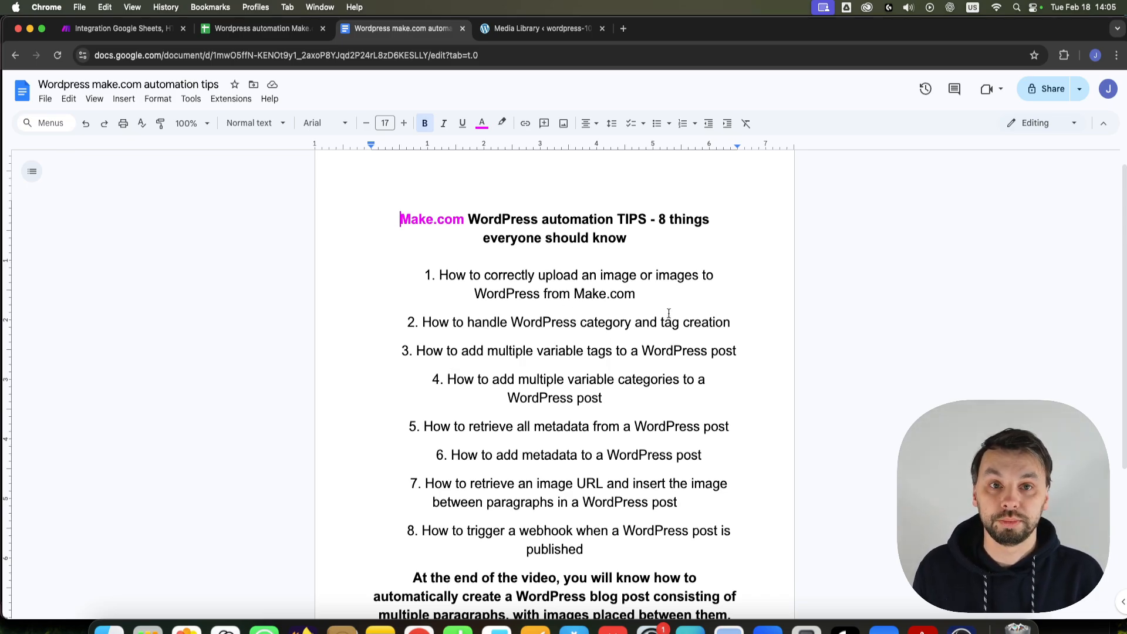
{"action": "scroll", "coordinate": [587, 358], "scroll_direction": "down", "scroll_amount": 1}
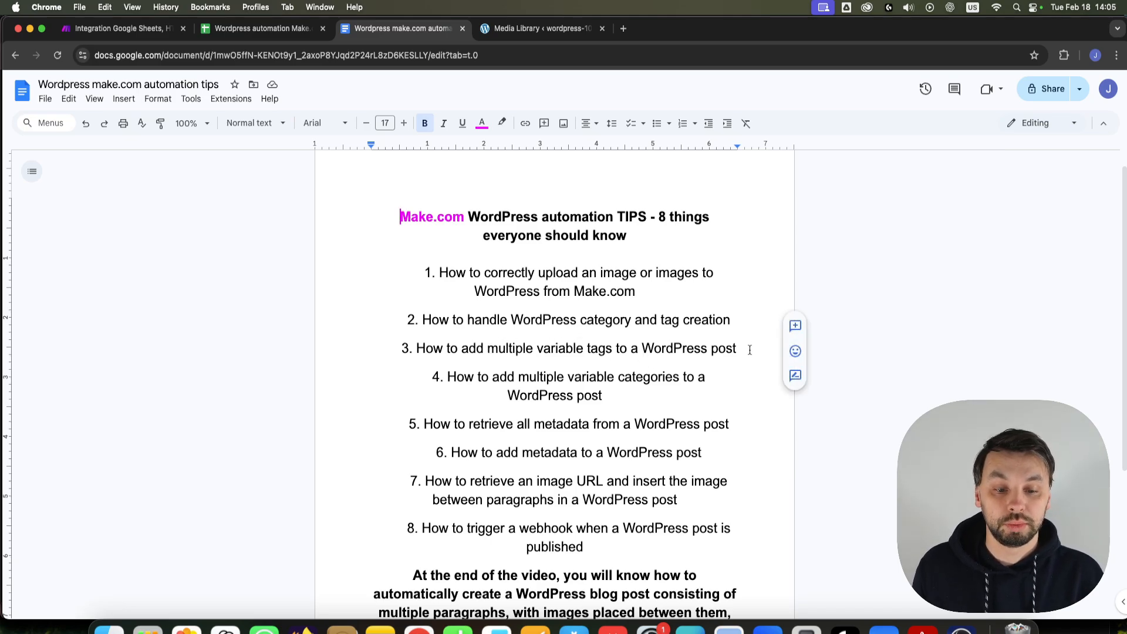
{"action": "scroll", "coordinate": [728, 376], "scroll_direction": "down", "scroll_amount": 2}
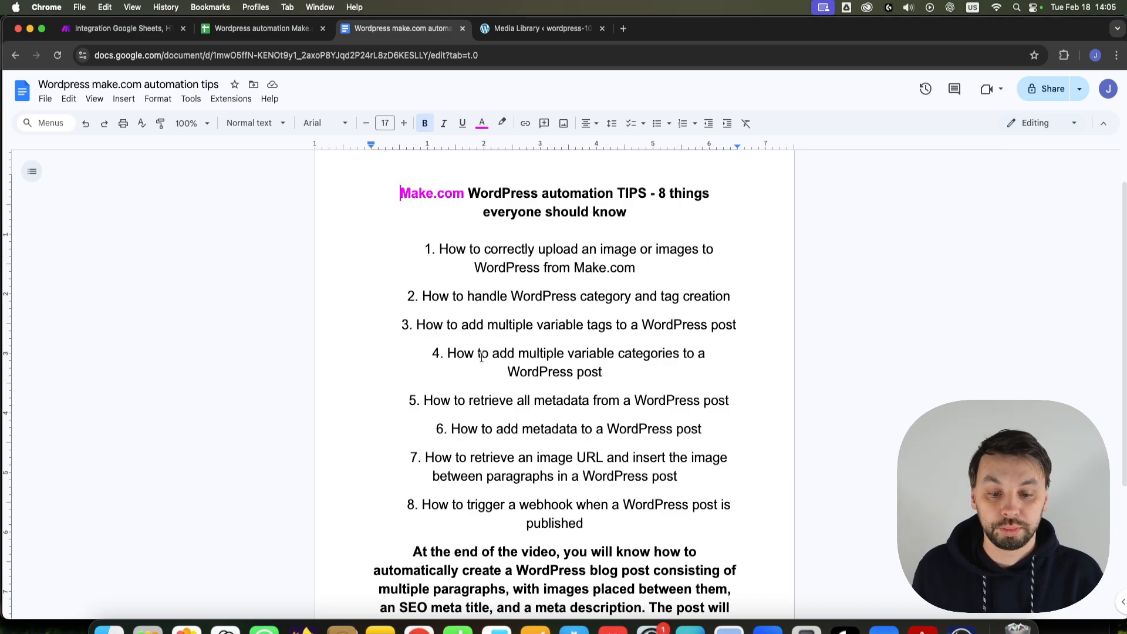
{"action": "scroll", "coordinate": [464, 399], "scroll_direction": "down", "scroll_amount": 1}
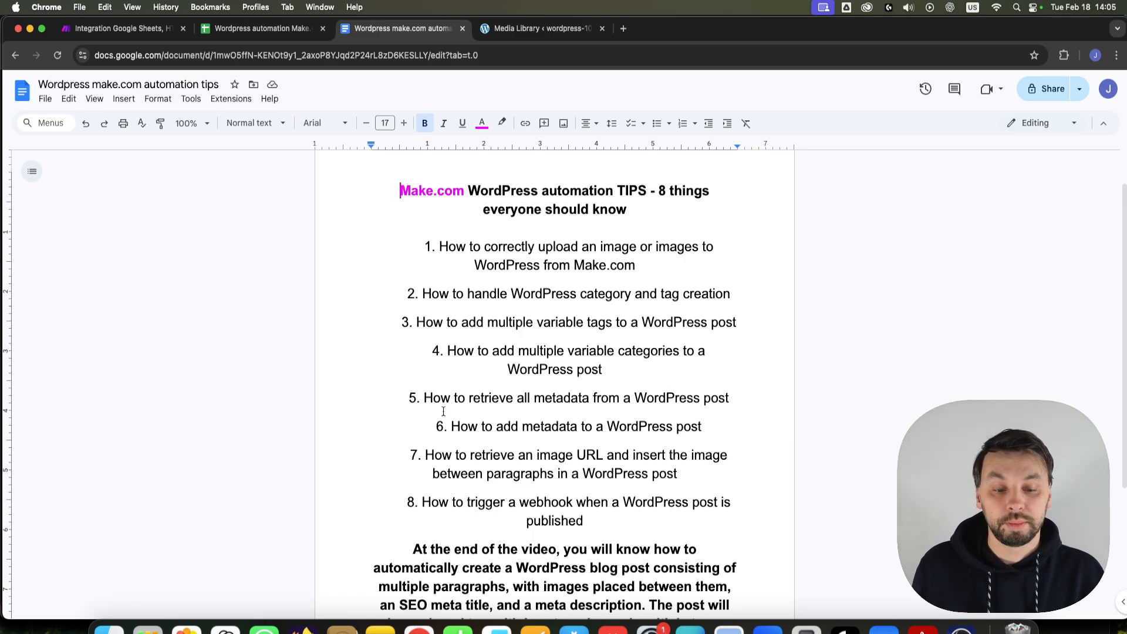
{"action": "scroll", "coordinate": [480, 403], "scroll_direction": "down", "scroll_amount": 1}
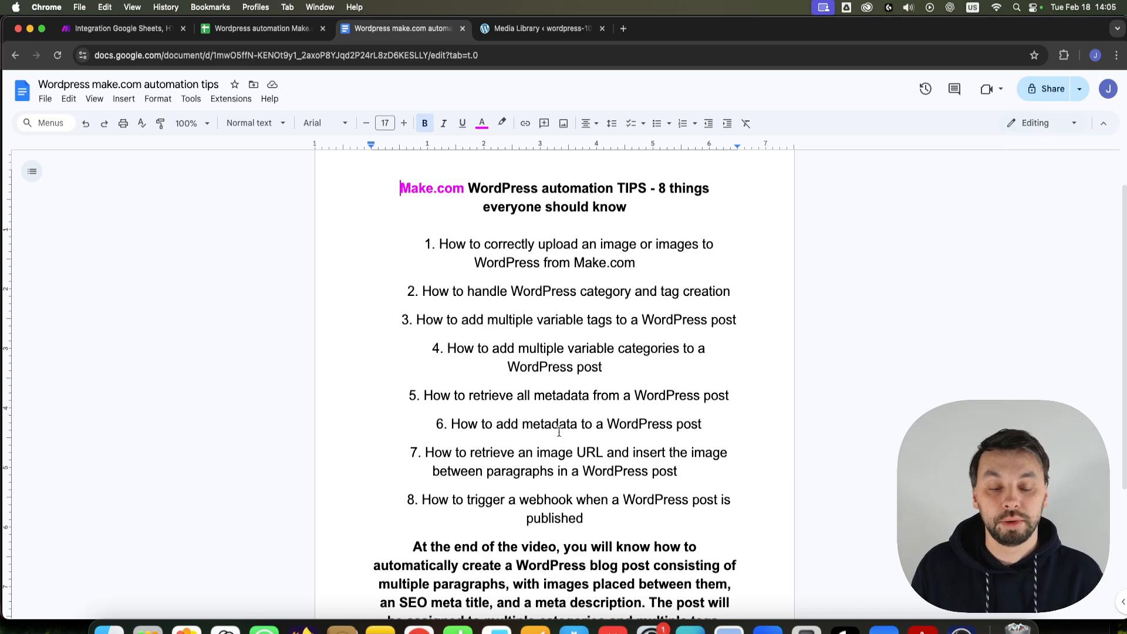
{"action": "scroll", "coordinate": [557, 430], "scroll_direction": "down", "scroll_amount": 1}
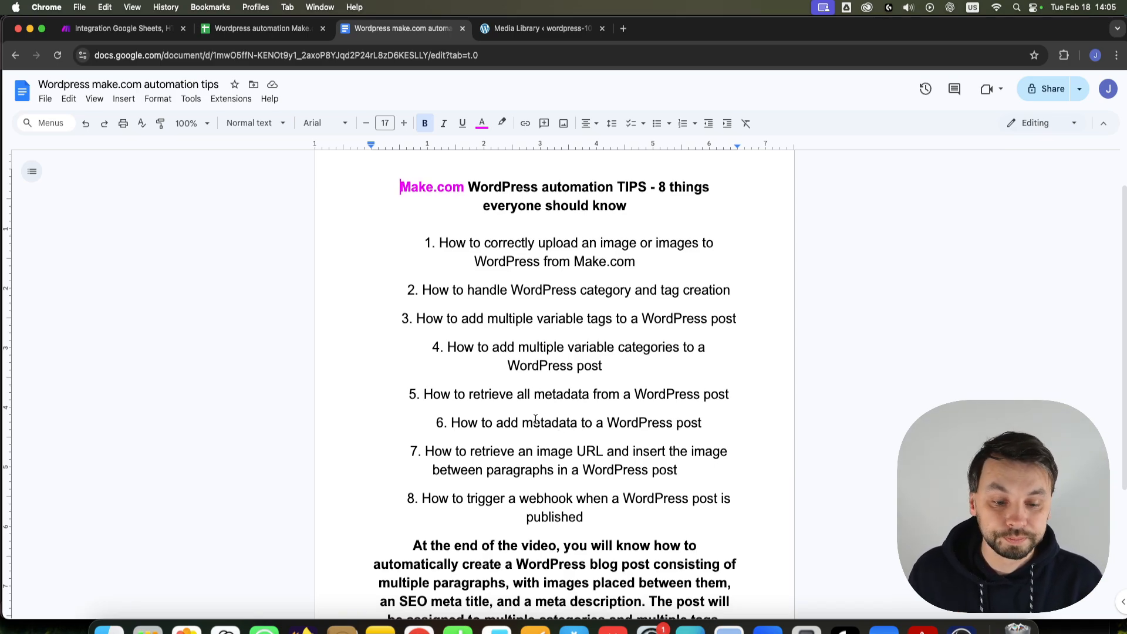
{"action": "scroll", "coordinate": [484, 461], "scroll_direction": "down", "scroll_amount": 1}
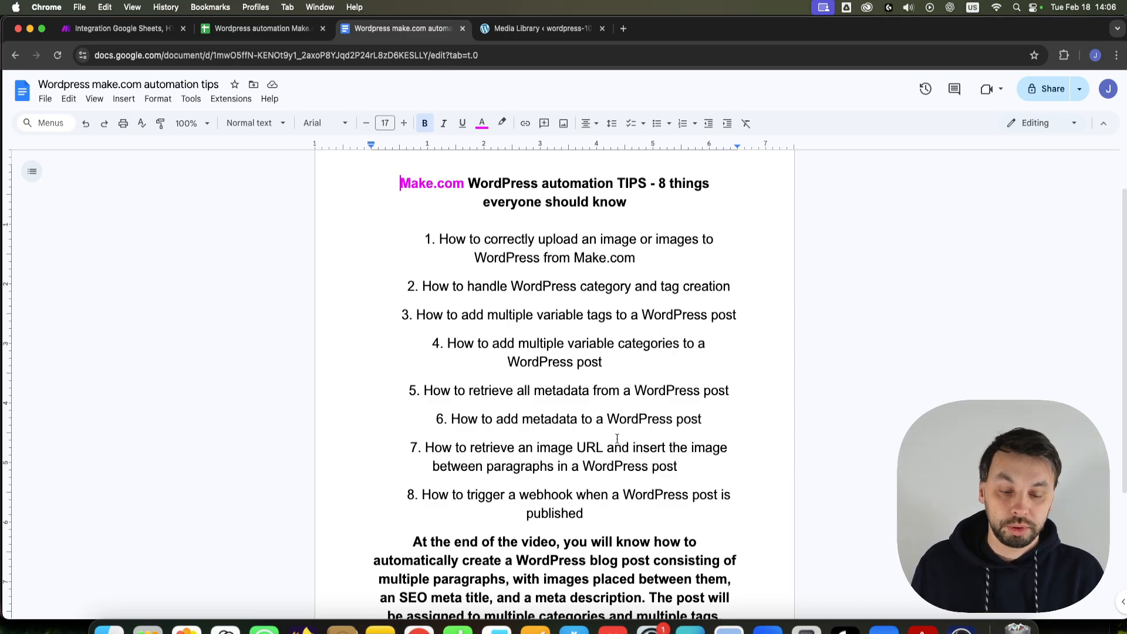
{"action": "scroll", "coordinate": [528, 504], "scroll_direction": "down", "scroll_amount": 1}
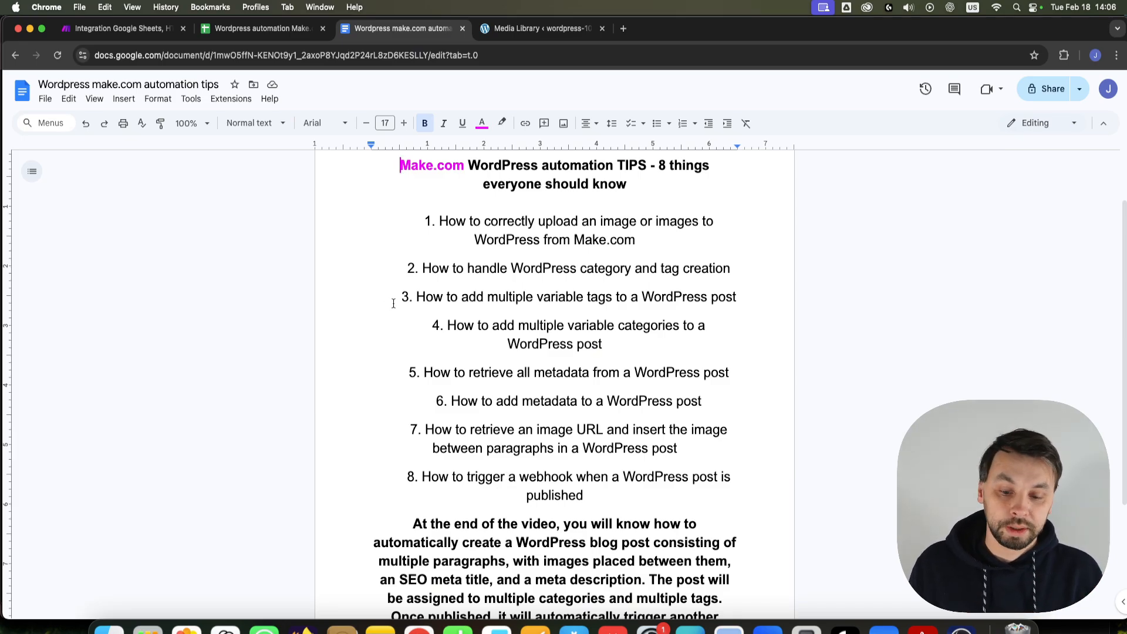
{"action": "scroll", "coordinate": [388, 307], "scroll_direction": "down", "scroll_amount": 1}
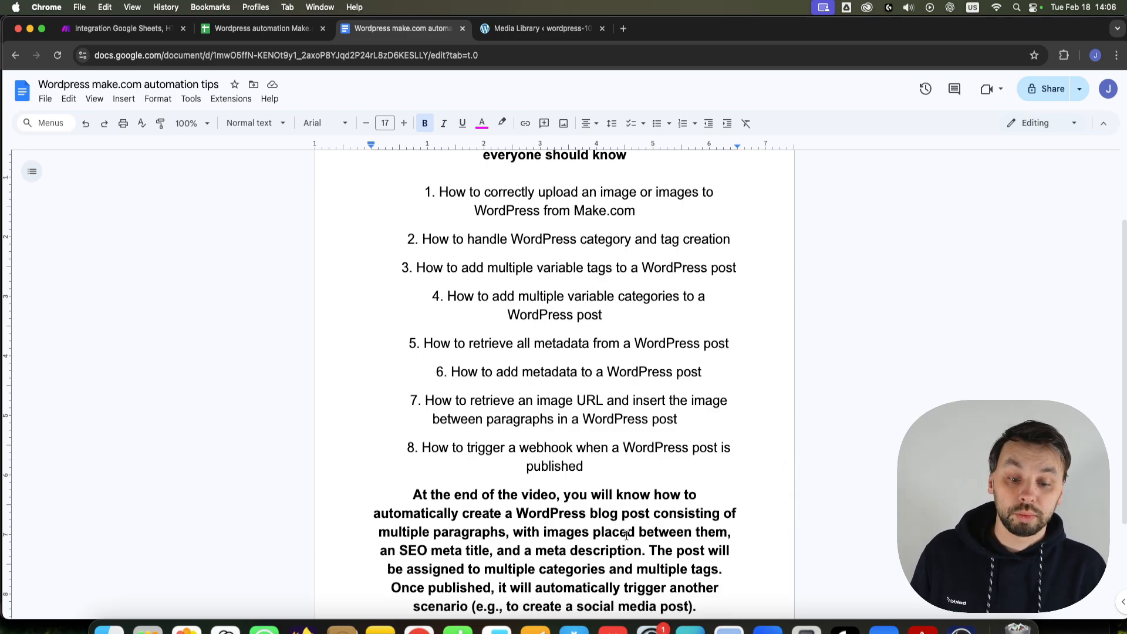
{"action": "left_click", "coordinate": [741, 517]}
{"action": "scroll", "coordinate": [740, 515], "scroll_direction": "down", "scroll_amount": 1}
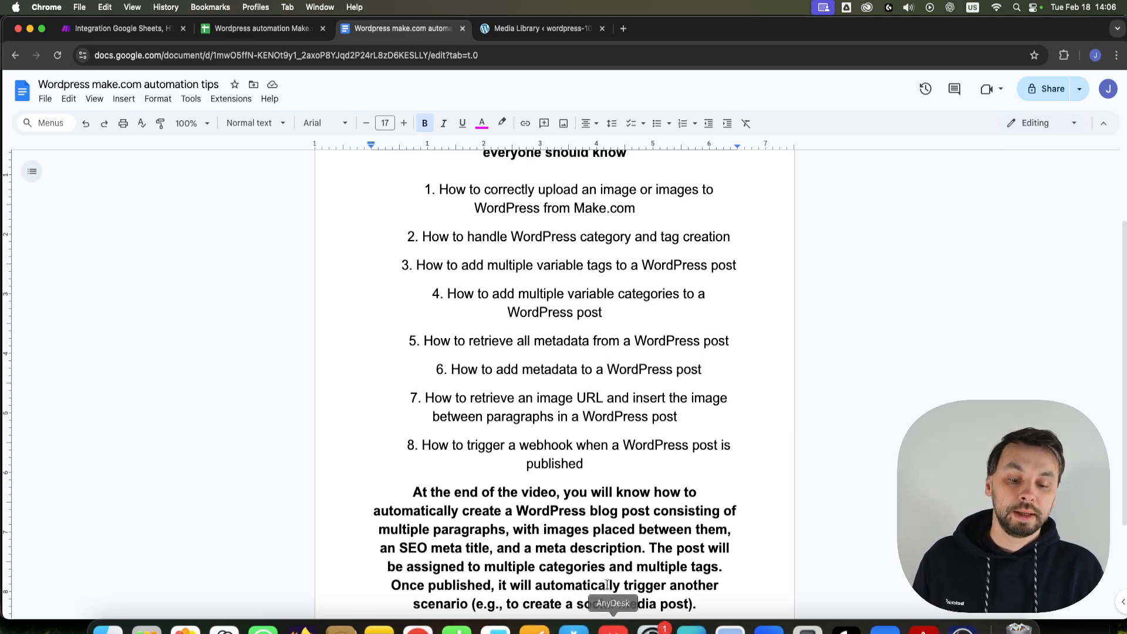
{"action": "scroll", "coordinate": [645, 525], "scroll_direction": "down", "scroll_amount": 1}
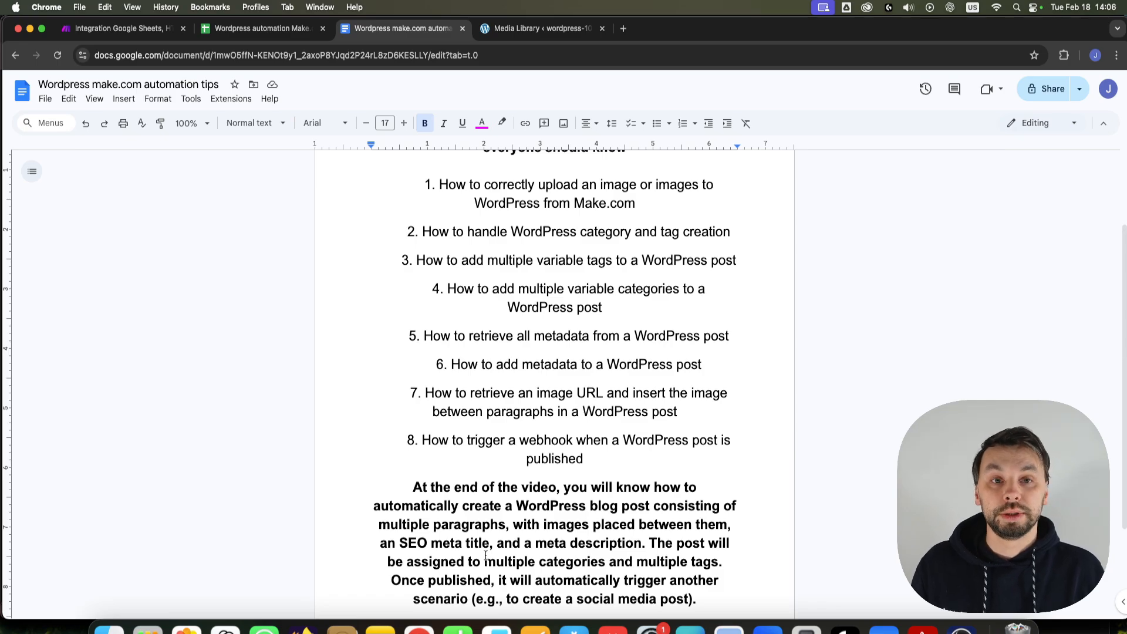
{"action": "scroll", "coordinate": [427, 584], "scroll_direction": "down", "scroll_amount": 1}
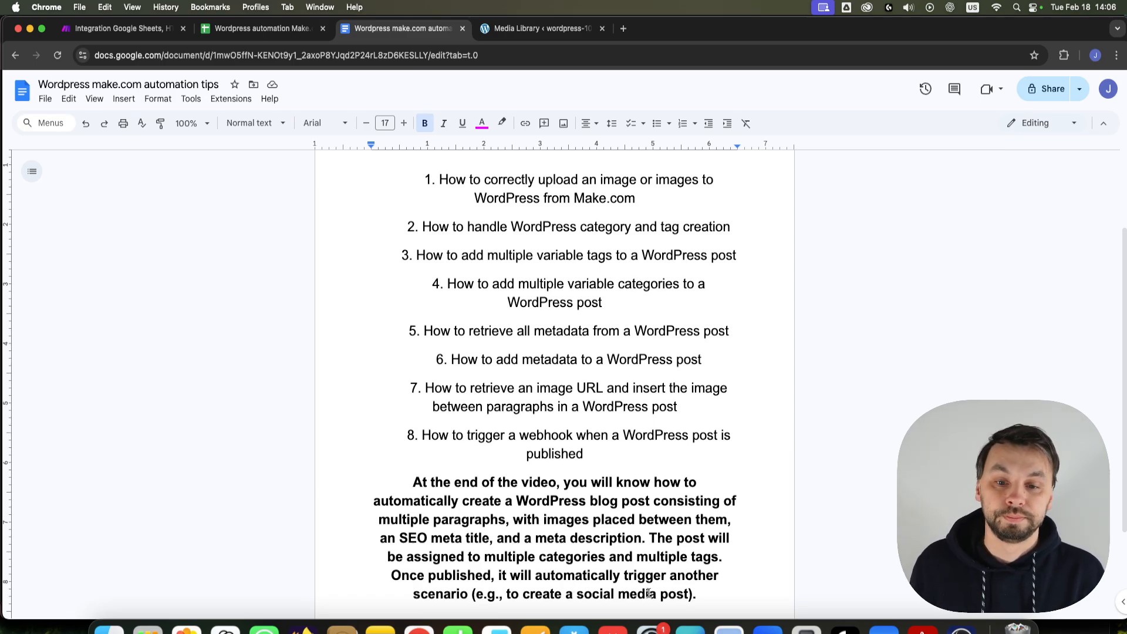
{"action": "scroll", "coordinate": [606, 319], "scroll_direction": "up", "scroll_amount": 3}
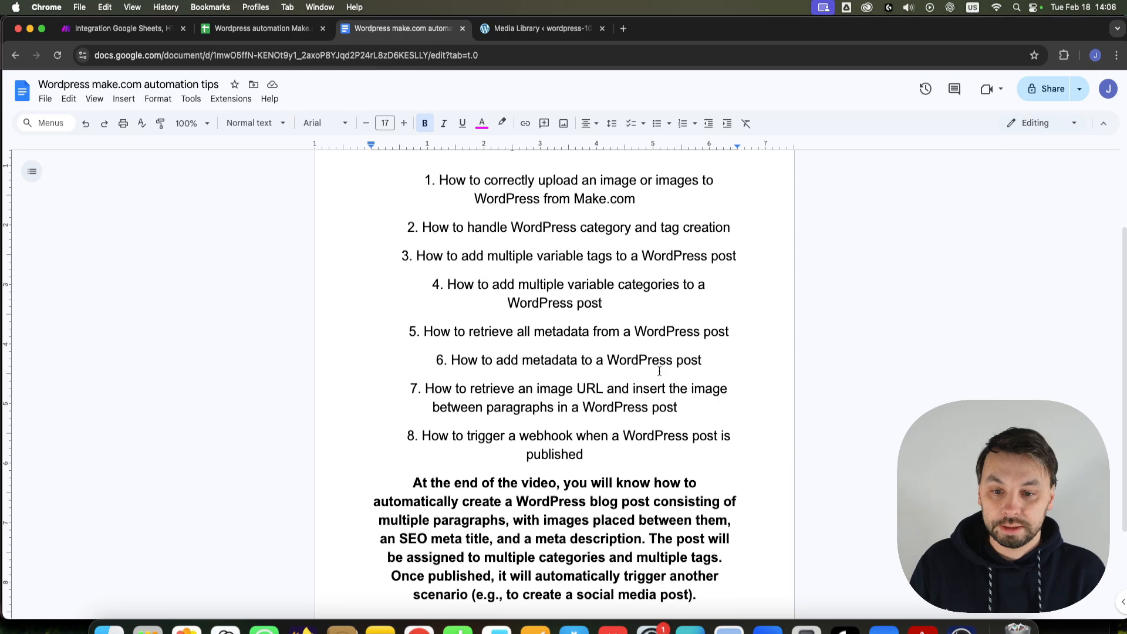
Step: Switch to the Make scenario and examine its module chain from Google Sheets through HTTP and Tools to WordPress
{"action": "left_click", "coordinate": [80, 26]}
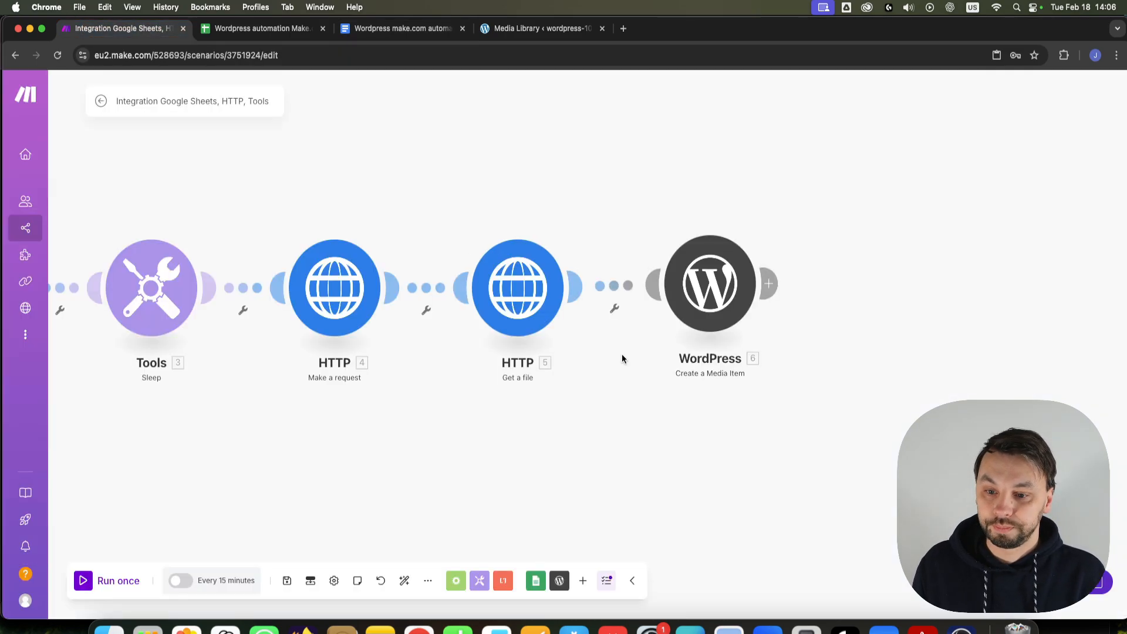
{"action": "scroll", "coordinate": [598, 424], "scroll_direction": "down", "scroll_amount": 5}
{"action": "scroll", "coordinate": [482, 388], "scroll_direction": "up", "scroll_amount": 5}
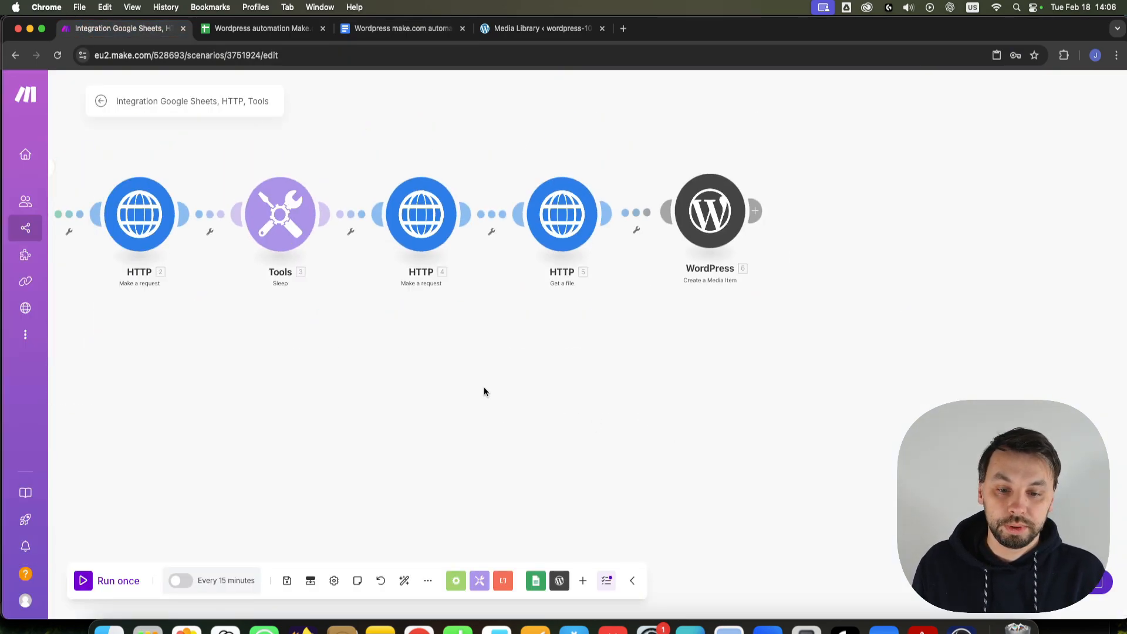
{"action": "scroll", "coordinate": [483, 390], "scroll_direction": "down", "scroll_amount": 4}
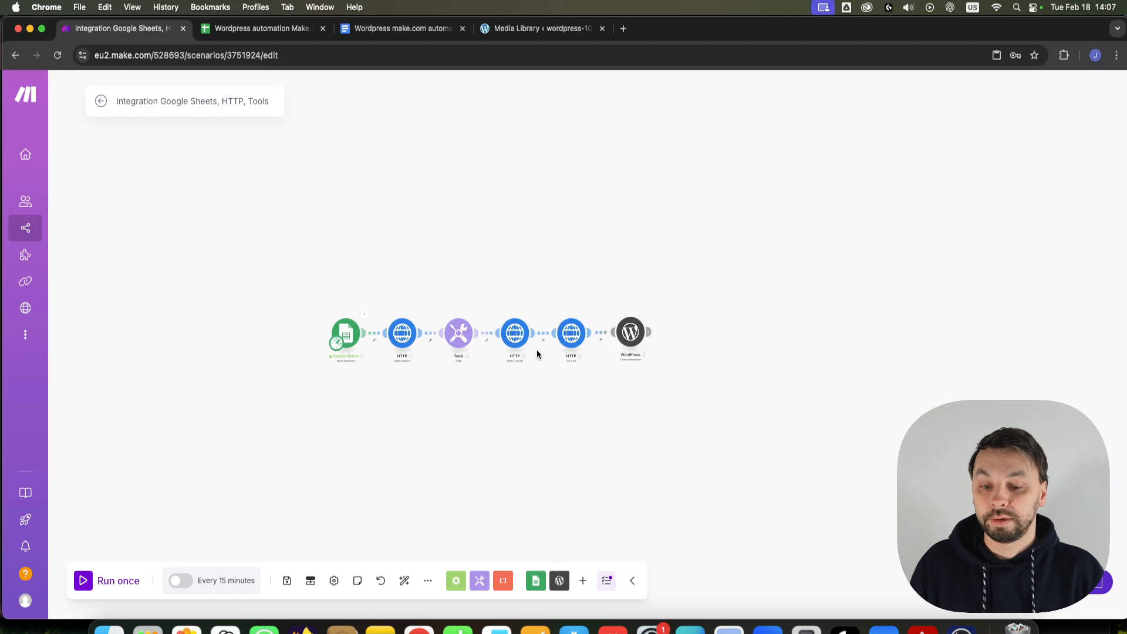
{"action": "scroll", "coordinate": [480, 365], "scroll_direction": "up", "scroll_amount": 5}
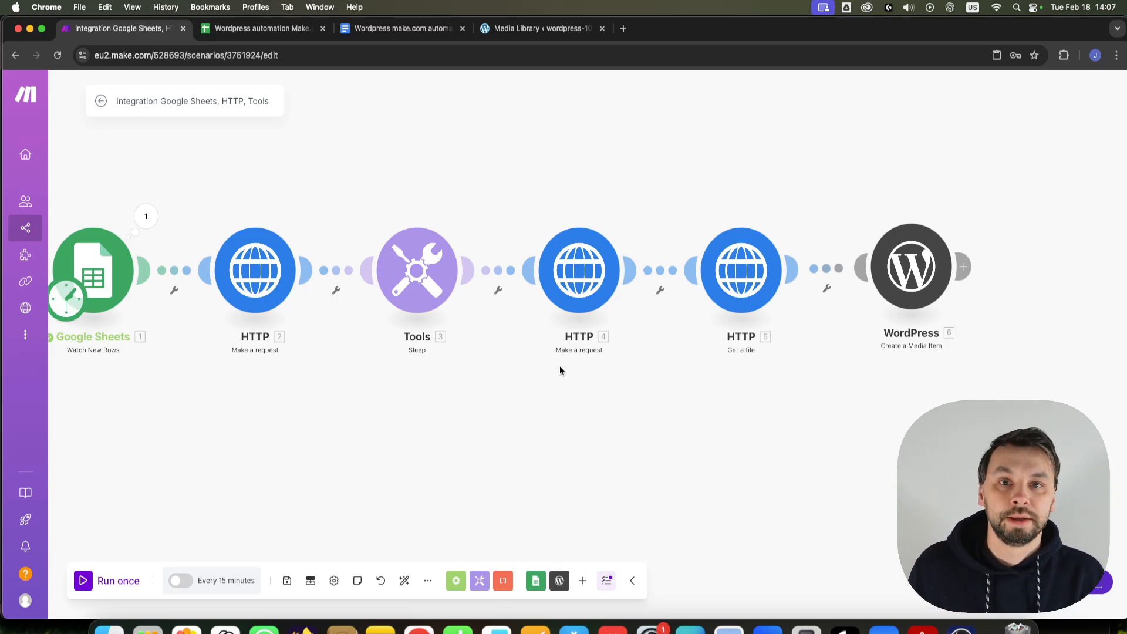
{"action": "scroll", "coordinate": [587, 368], "scroll_direction": "down", "scroll_amount": 3}
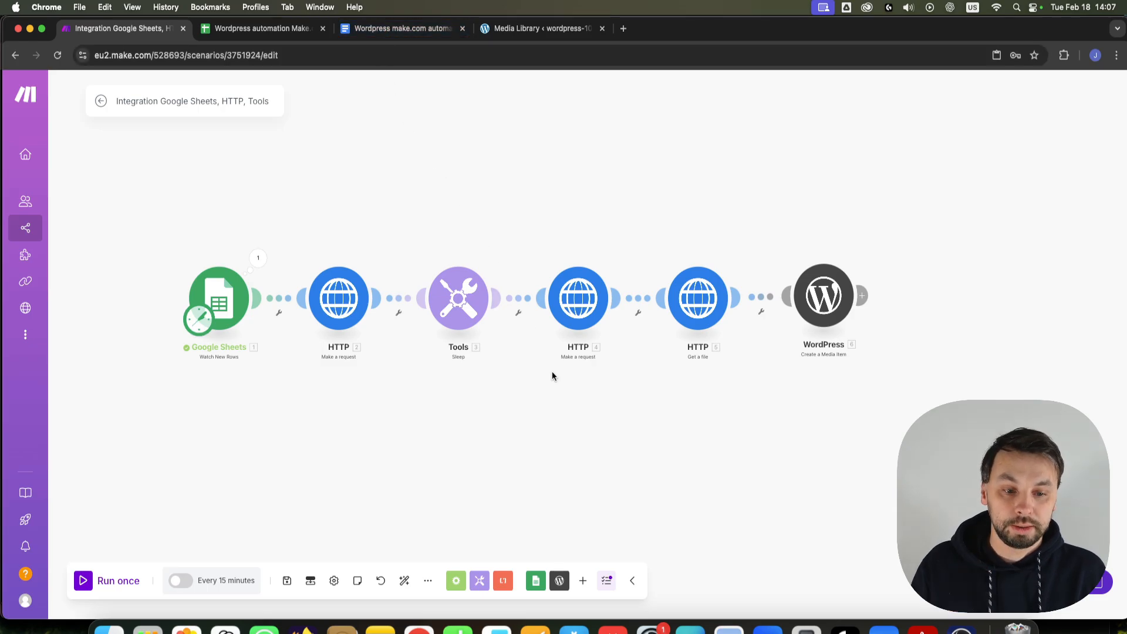
{"action": "scroll", "coordinate": [799, 402], "scroll_direction": "down", "scroll_amount": 3}
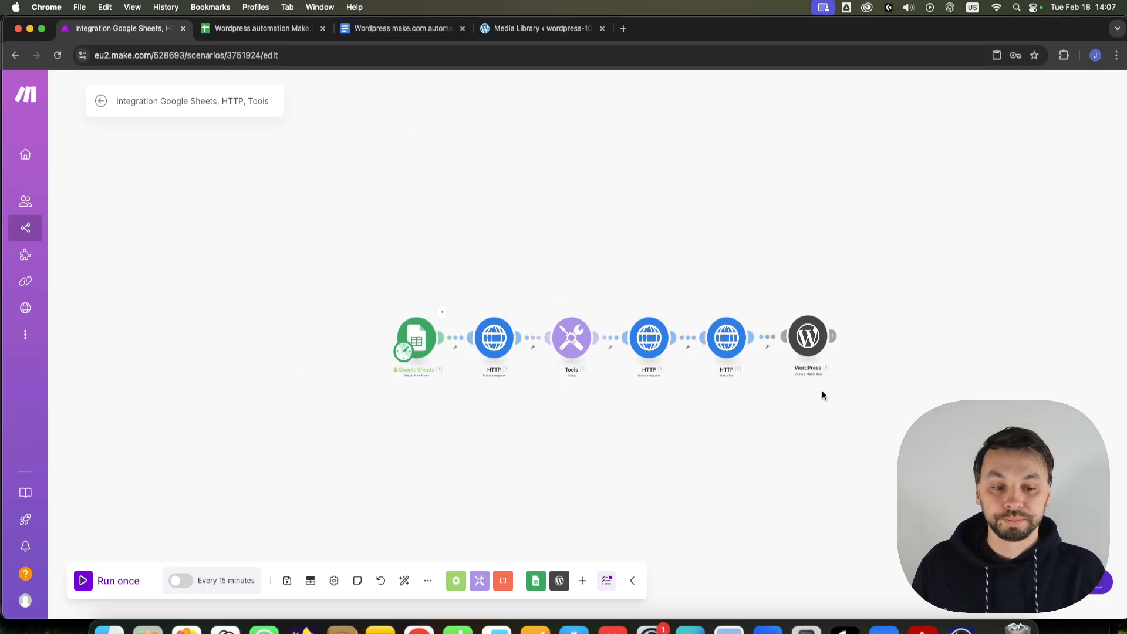
{"action": "scroll", "coordinate": [851, 376], "scroll_direction": "up", "scroll_amount": 3}
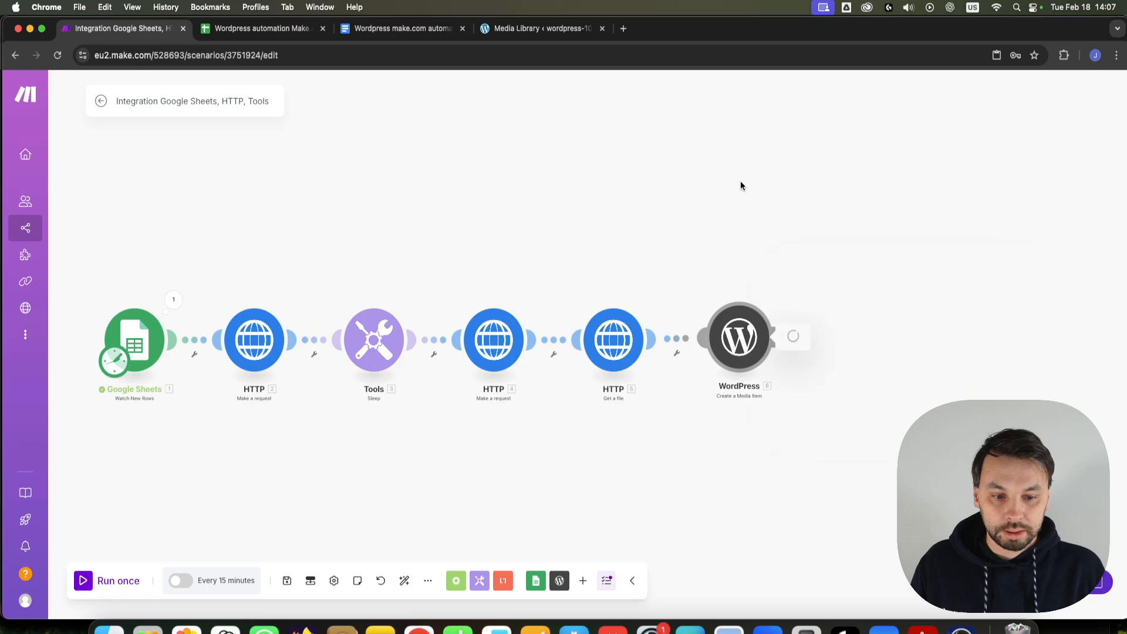
Step: Review the WordPress Create a Media Item module's settings and the preceding HTTP Get a file module
{"action": "left_click", "coordinate": [739, 337]}
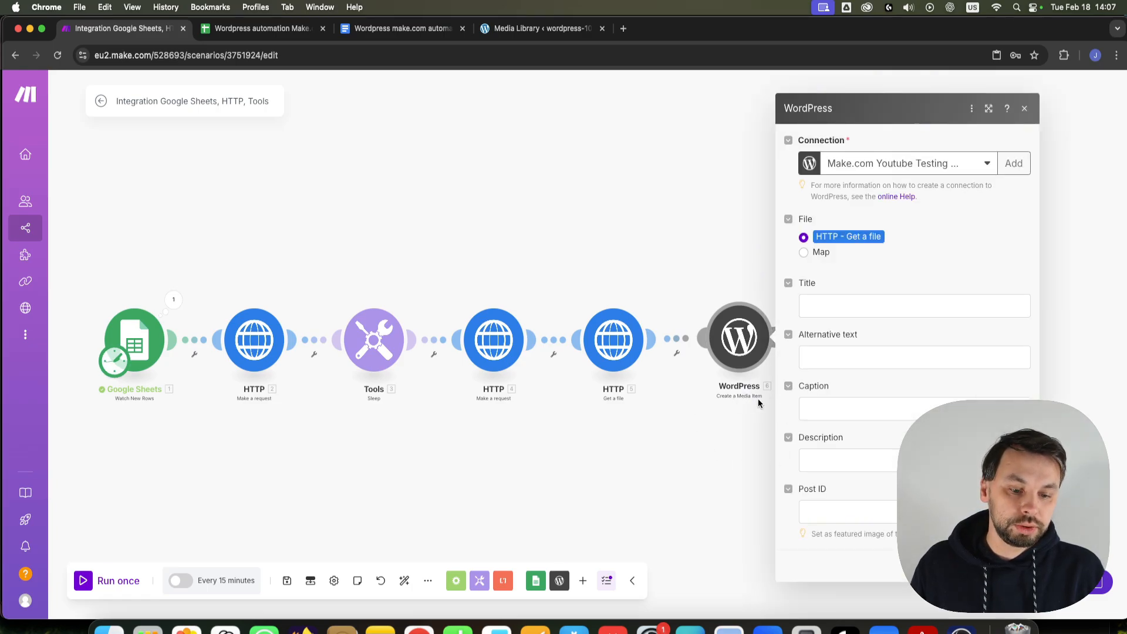
{"action": "scroll", "coordinate": [749, 400], "scroll_direction": "up", "scroll_amount": 3}
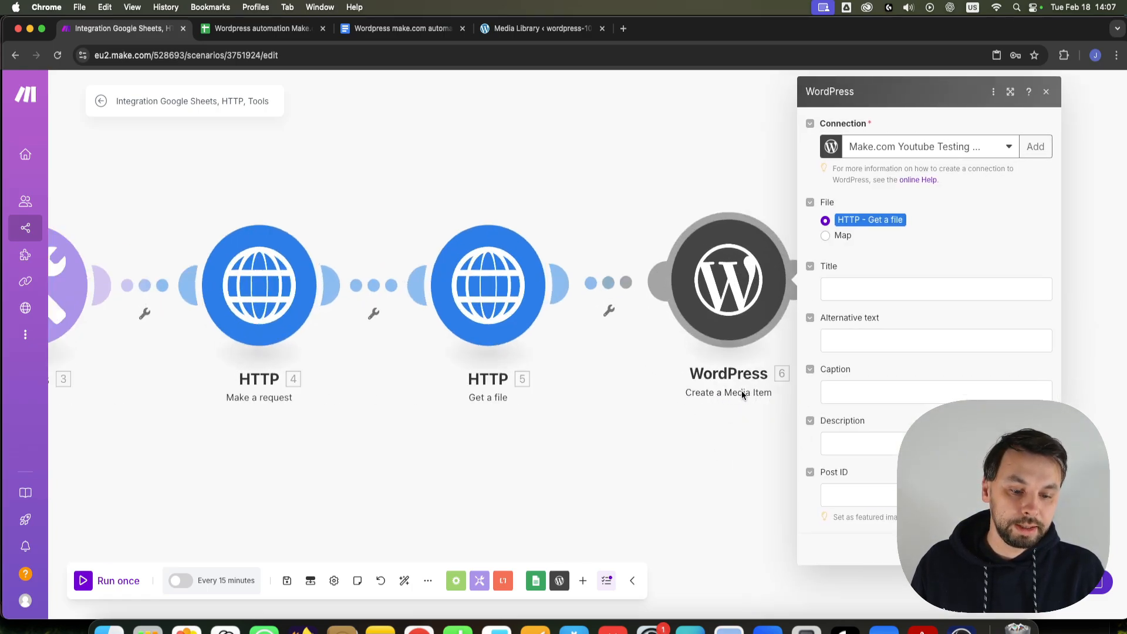
{"action": "scroll", "coordinate": [760, 367], "scroll_direction": "down", "scroll_amount": 3}
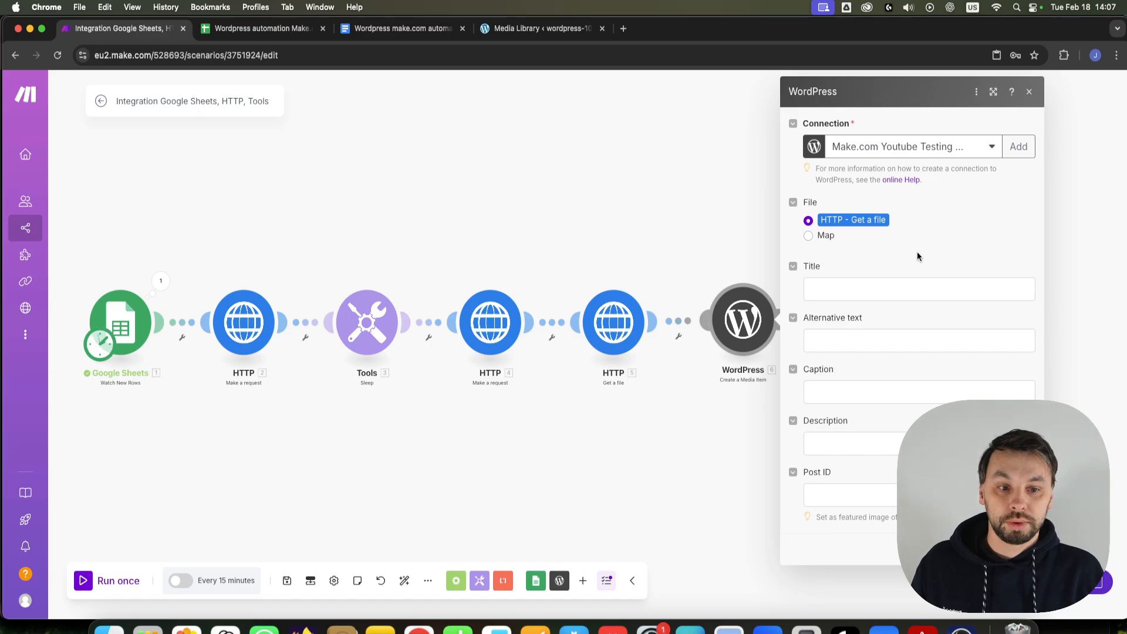
{"action": "scroll", "coordinate": [614, 322], "scroll_direction": "up", "scroll_amount": 5}
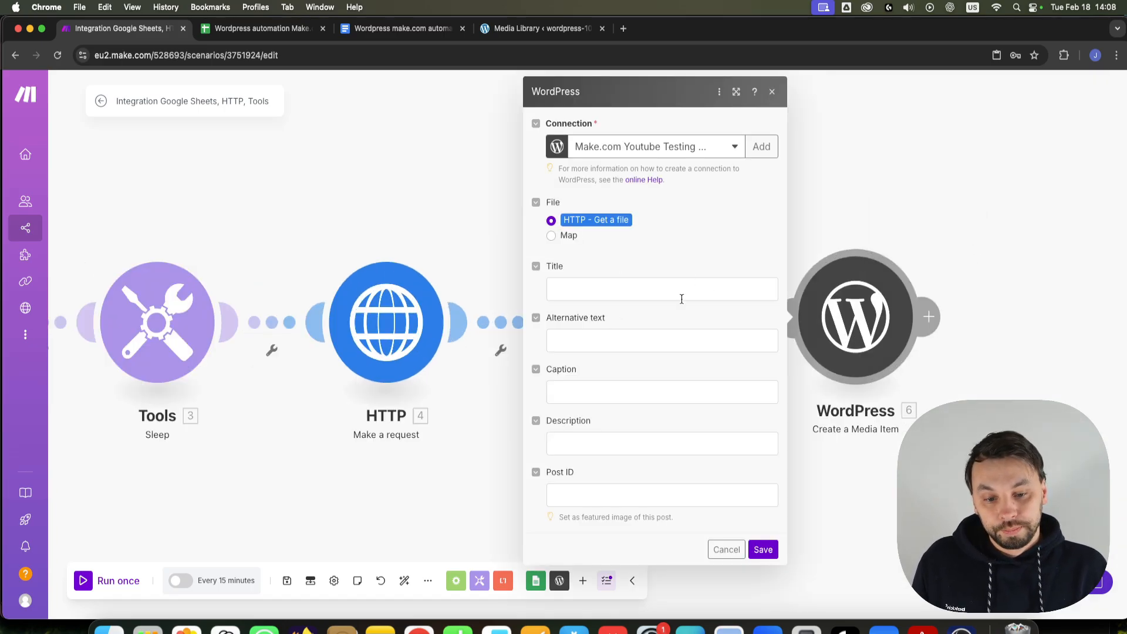
{"action": "left_click", "coordinate": [835, 422]}
{"action": "scroll", "coordinate": [644, 346], "scroll_direction": "down", "scroll_amount": 5}
{"action": "scroll", "coordinate": [645, 342], "scroll_direction": "up", "scroll_amount": 5}
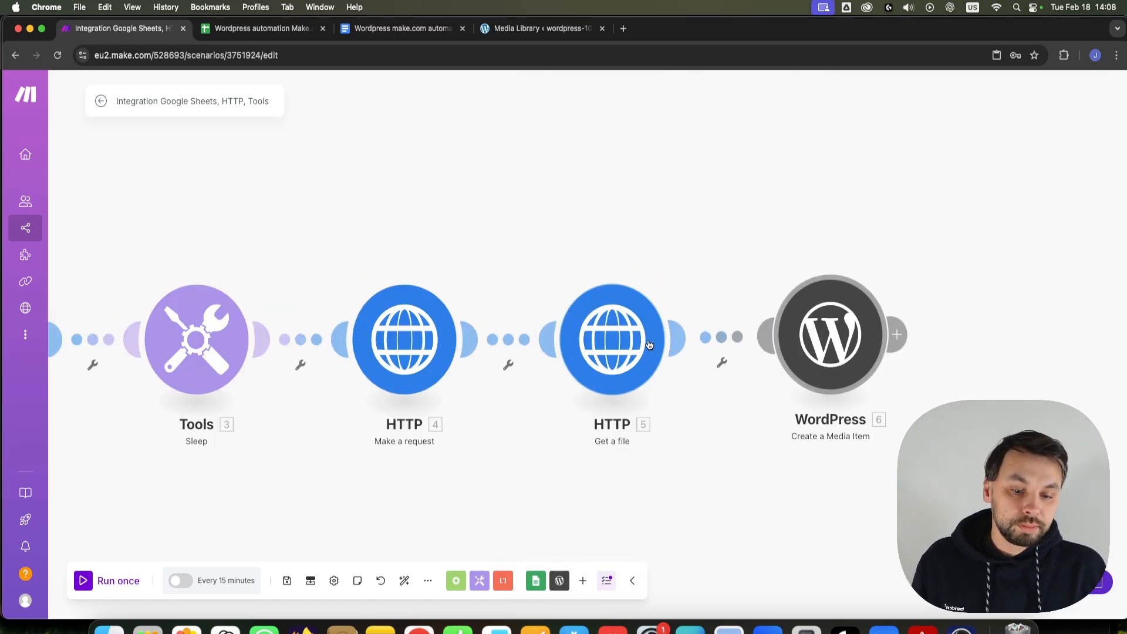
{"action": "left_click", "coordinate": [622, 351]}
{"action": "left_click", "coordinate": [564, 202]}
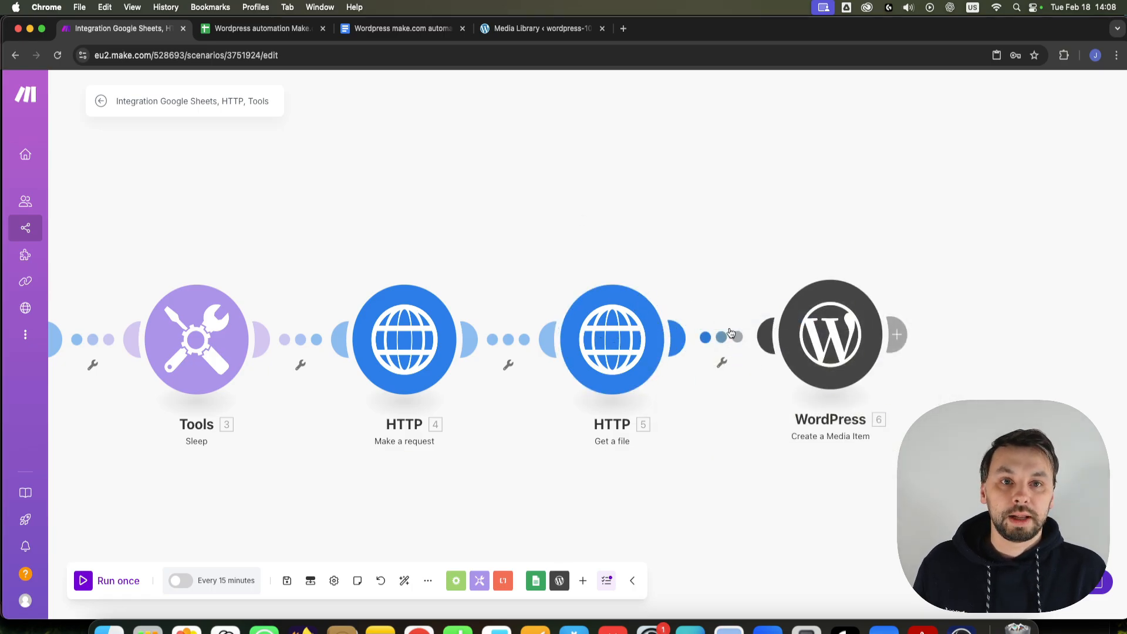
Step: Set the file source of the WordPress Create a Media Item module to Map
{"action": "left_click_drag", "start_coordinate": [856, 461], "coordinate": [644, 470]}
{"action": "left_click", "coordinate": [632, 358]}
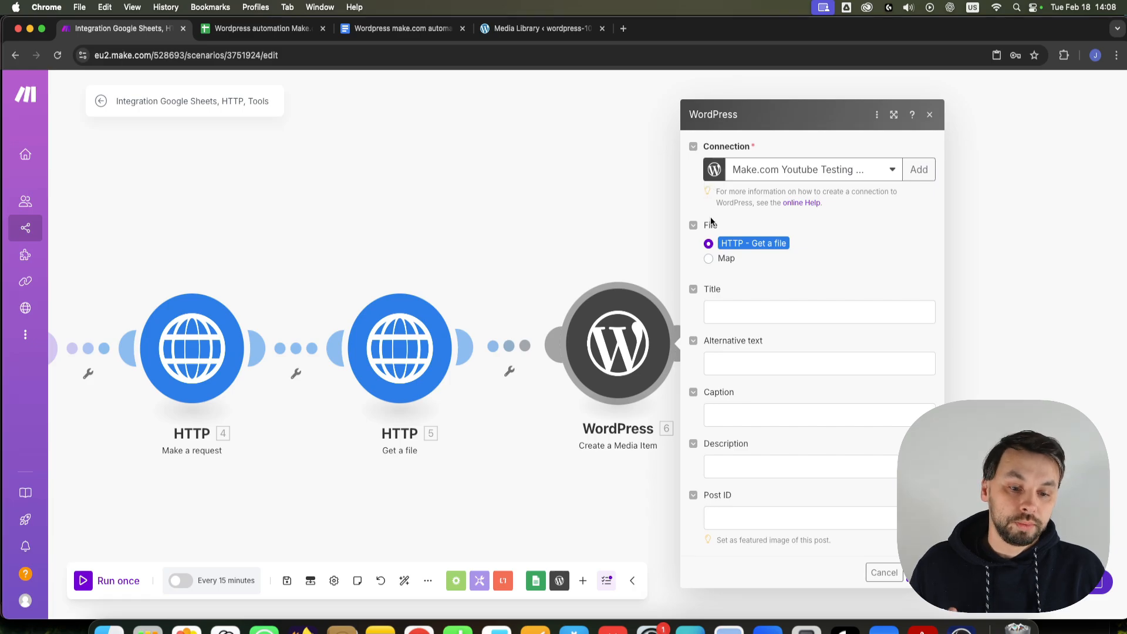
{"action": "left_click", "coordinate": [708, 260]}
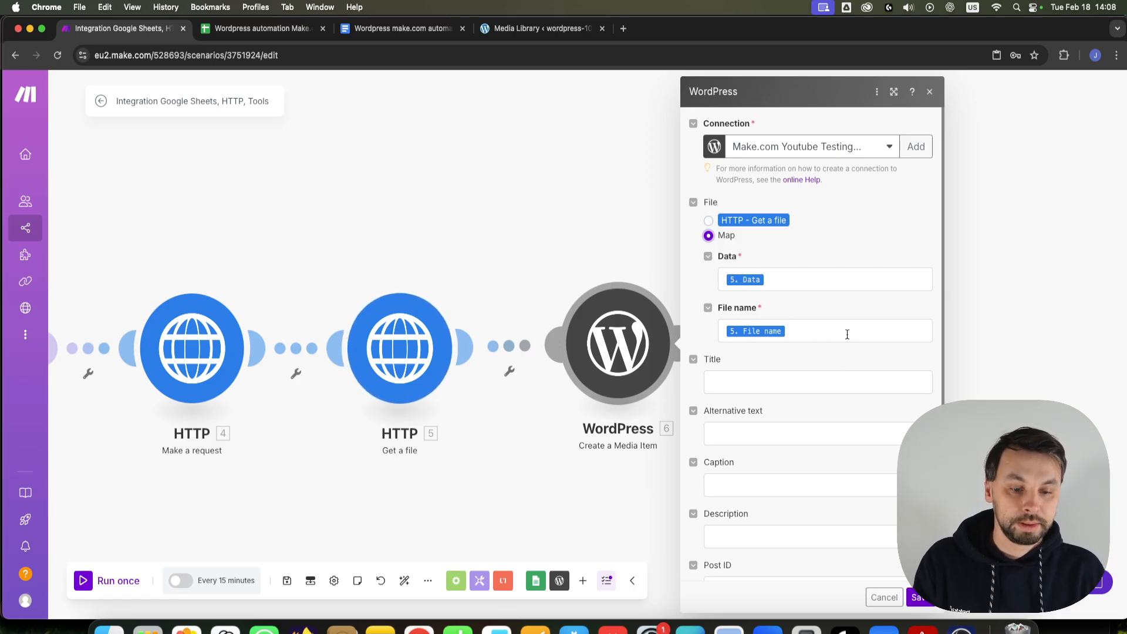
Step: Replace the mapped file name with Keyword (A) from the Google Sheets module and check the source spreadsheet
{"action": "left_click", "coordinate": [795, 336]}
{"action": "key", "text": "BackSpace"}
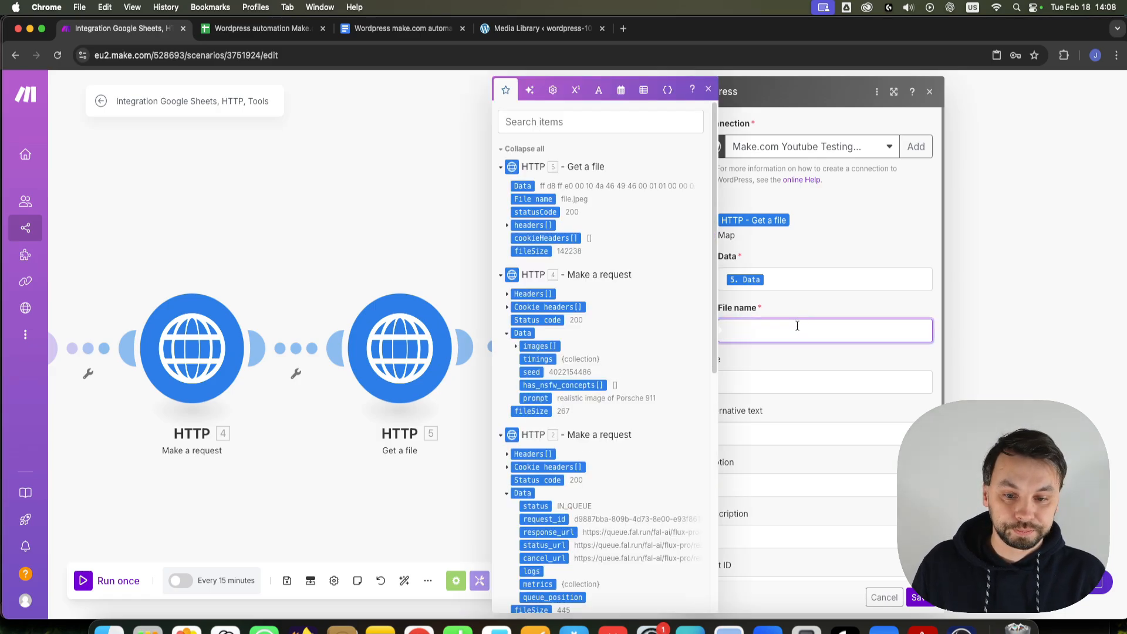
{"action": "scroll", "coordinate": [594, 335], "scroll_direction": "down", "scroll_amount": 10}
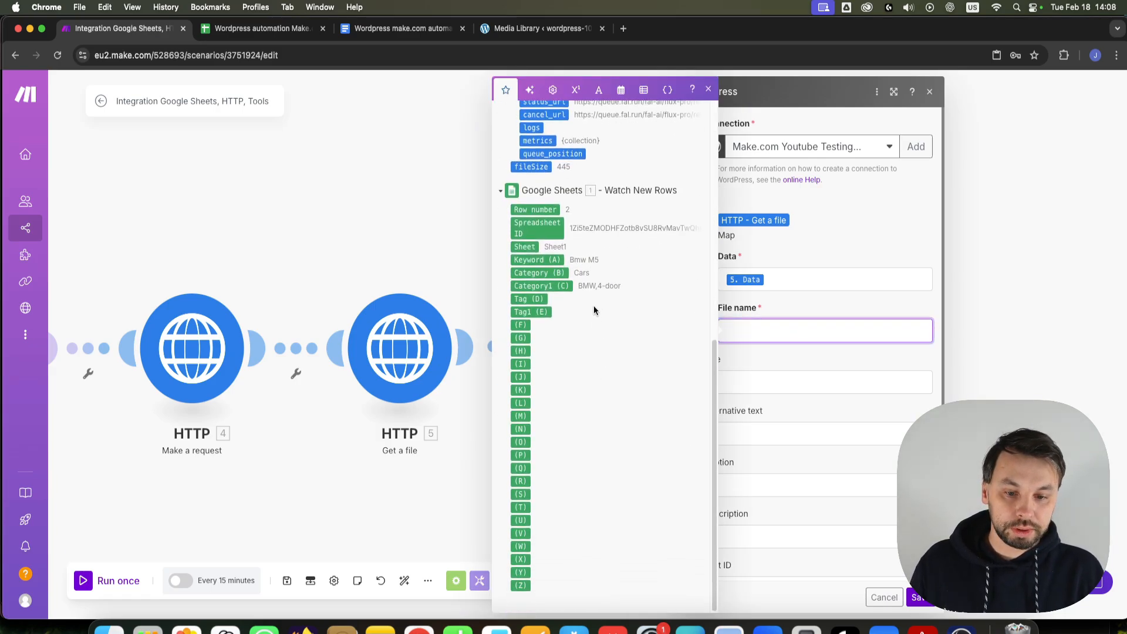
{"action": "left_click", "coordinate": [555, 260]}
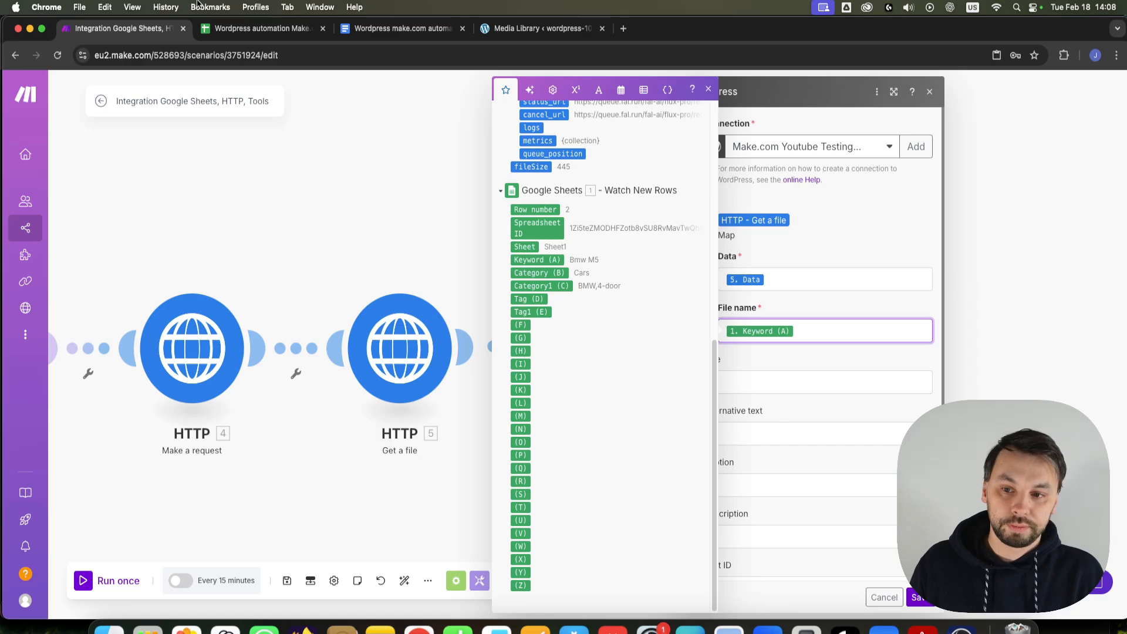
{"action": "left_click", "coordinate": [258, 28]}
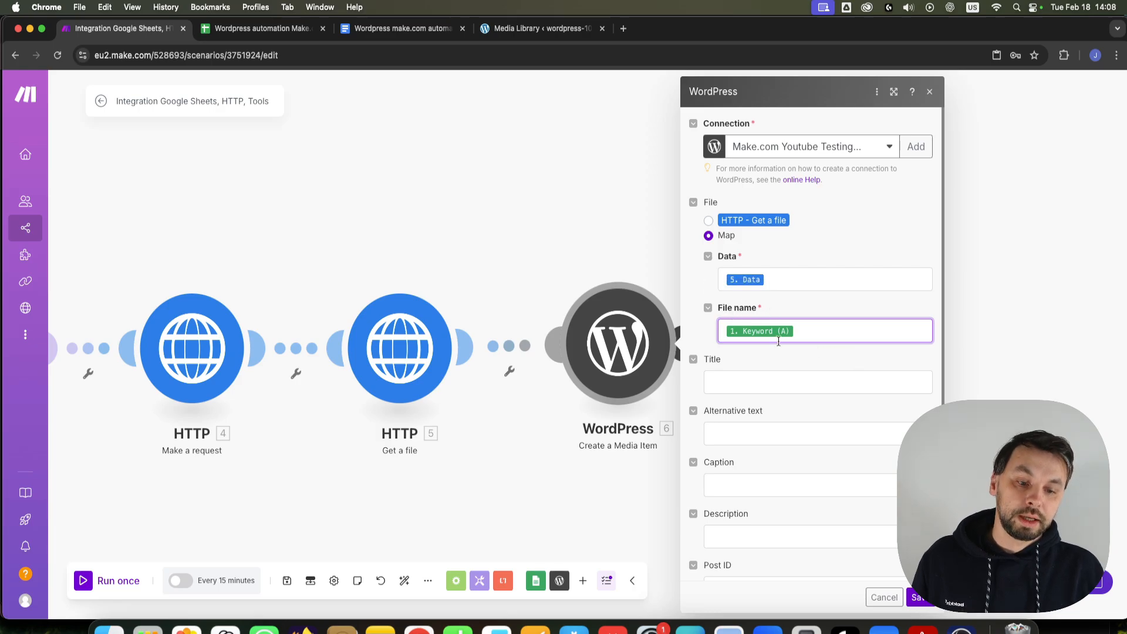
Step: Extend the WordPress module's file name after Keyword (A) with a hyphen, the HTTP 2 data: request_id value and the extension .jpeg
{"action": "left_click", "coordinate": [840, 338]}
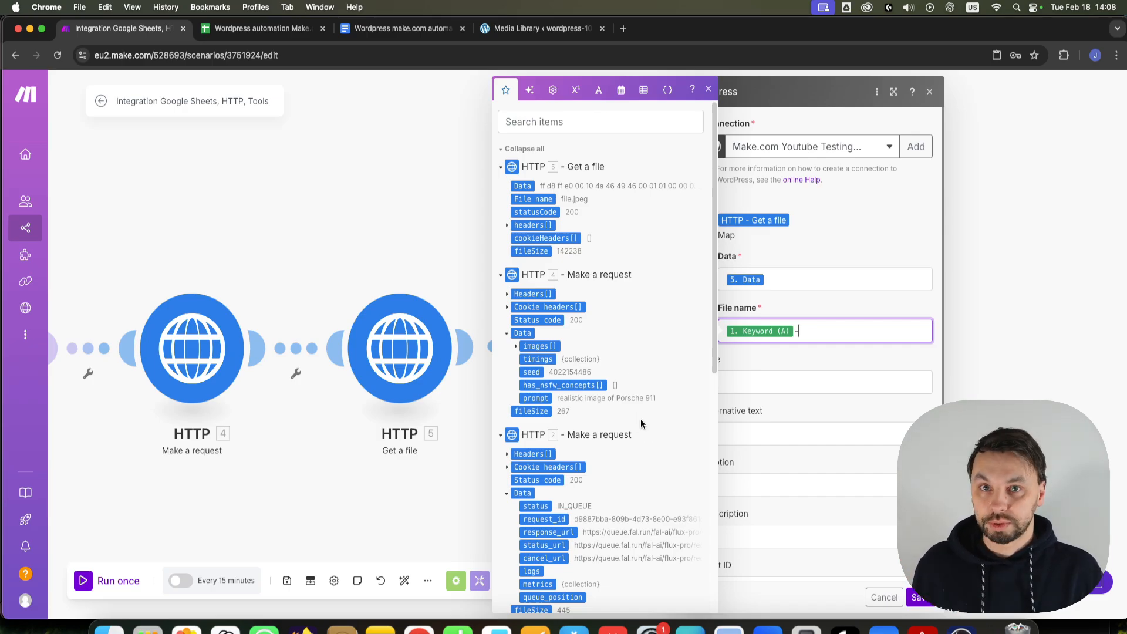
{"action": "scroll", "coordinate": [564, 434], "scroll_direction": "down", "scroll_amount": 6}
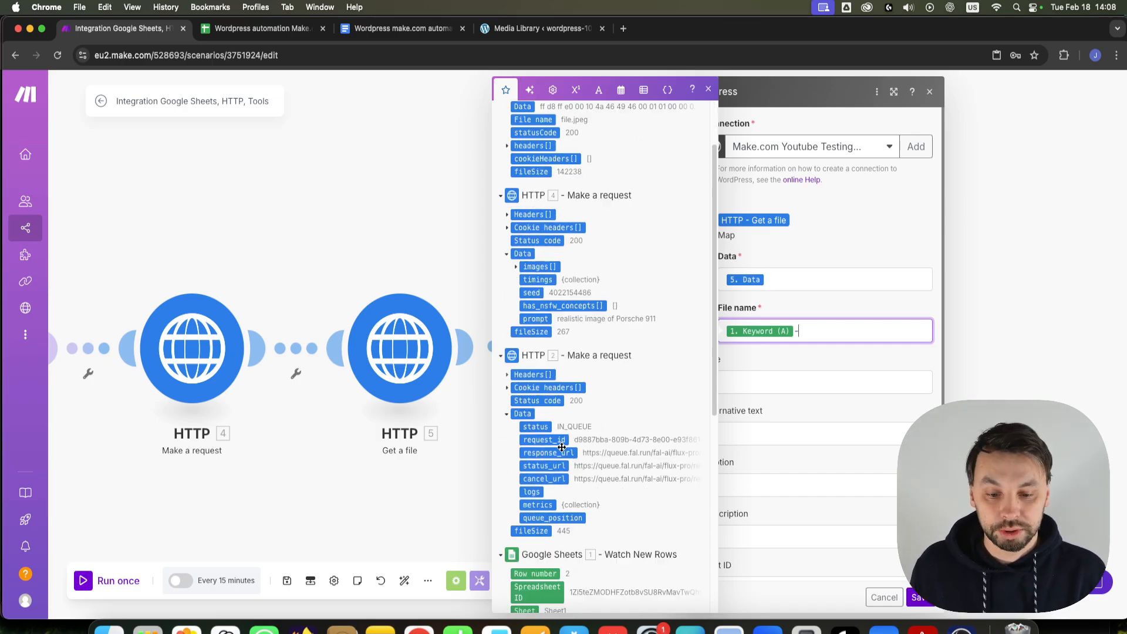
{"action": "scroll", "coordinate": [611, 395], "scroll_direction": "up", "scroll_amount": 3}
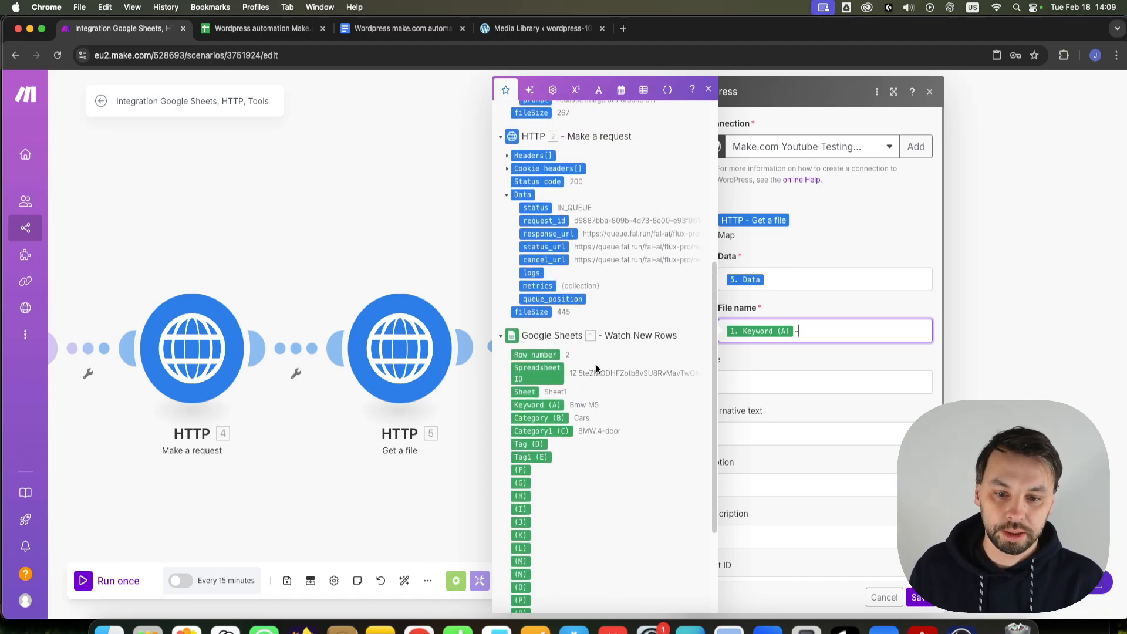
{"action": "left_click", "coordinate": [538, 220]}
{"action": "scroll", "coordinate": [691, 288], "scroll_direction": "up", "scroll_amount": 5}
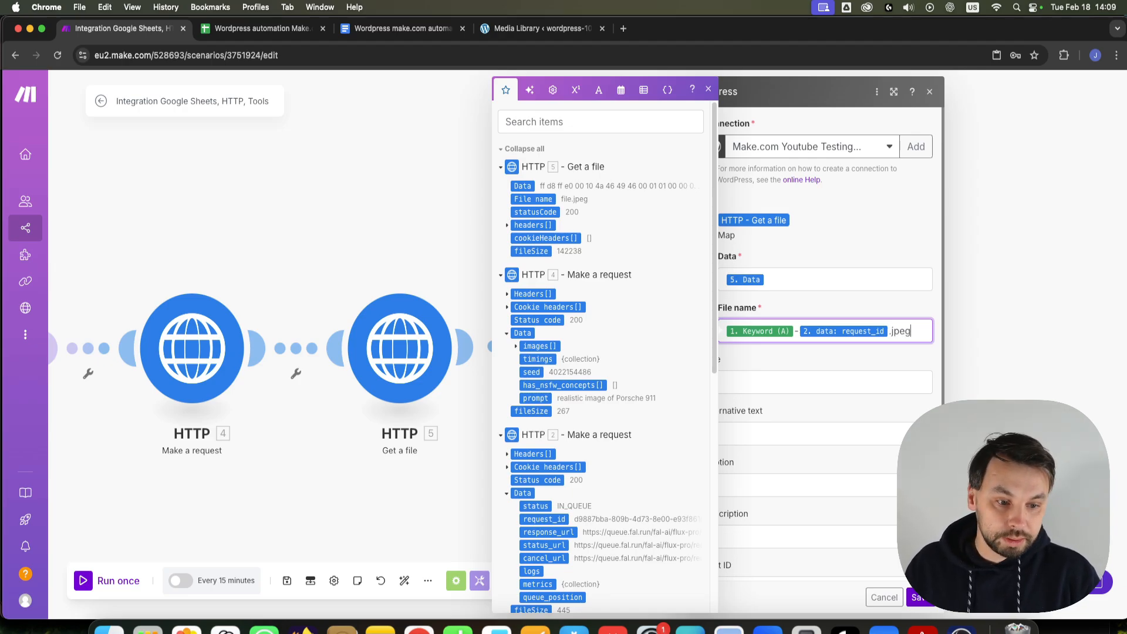
{"action": "left_click", "coordinate": [913, 367]}
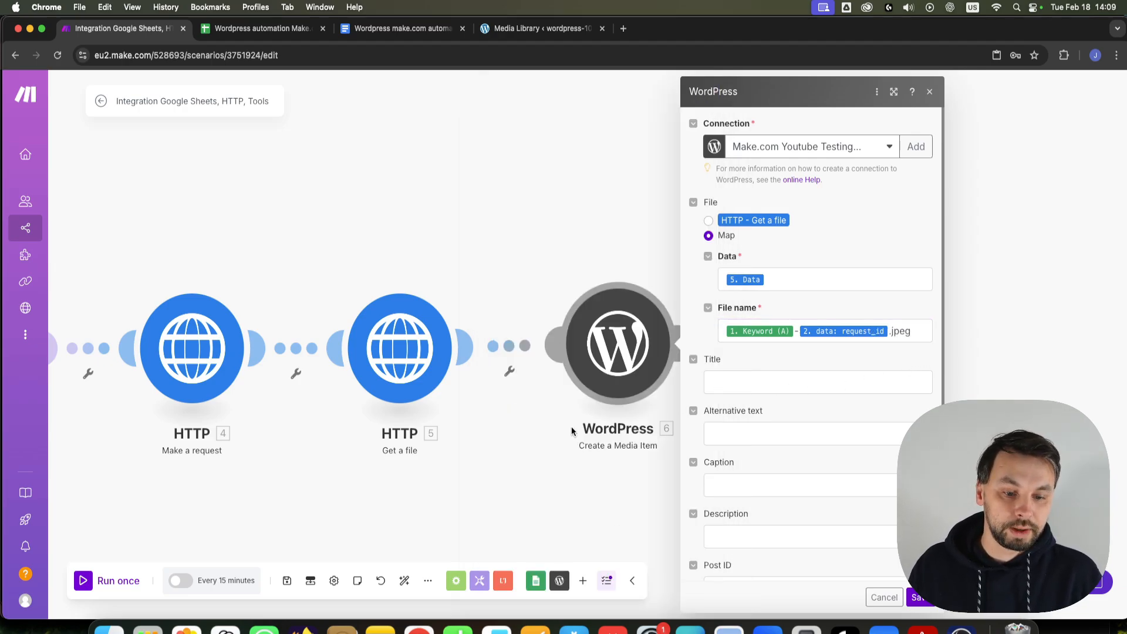
Step: Map the Title, Alternative text and Caption of the media item to Keyword (A) from Google Sheets and close the module settings
{"action": "left_click", "coordinate": [752, 383]}
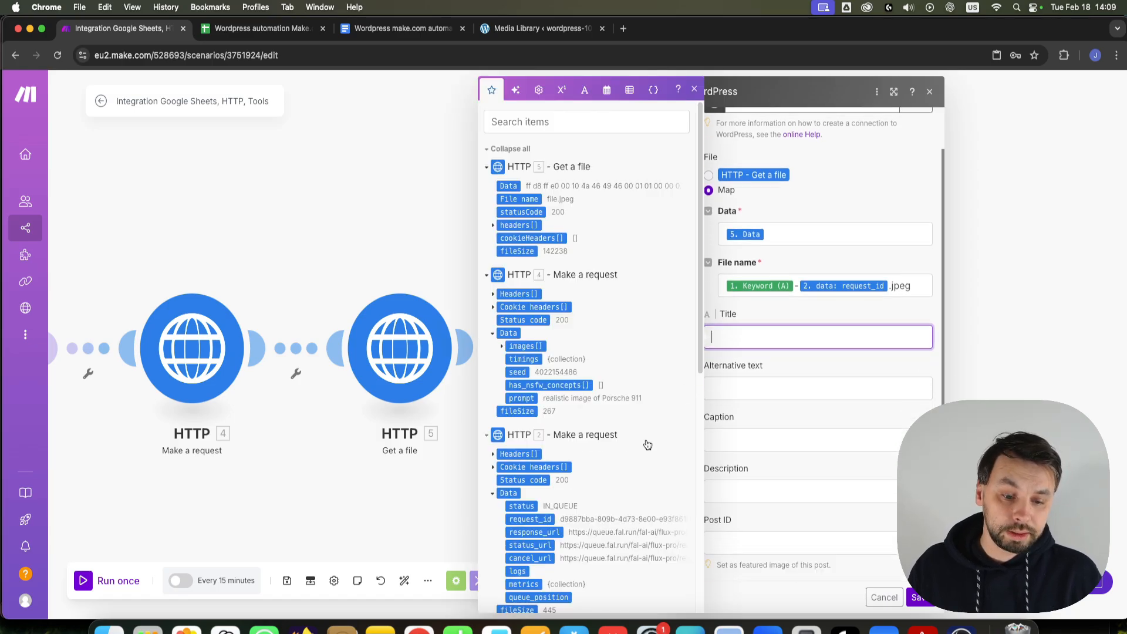
{"action": "scroll", "coordinate": [644, 452], "scroll_direction": "down", "scroll_amount": 10}
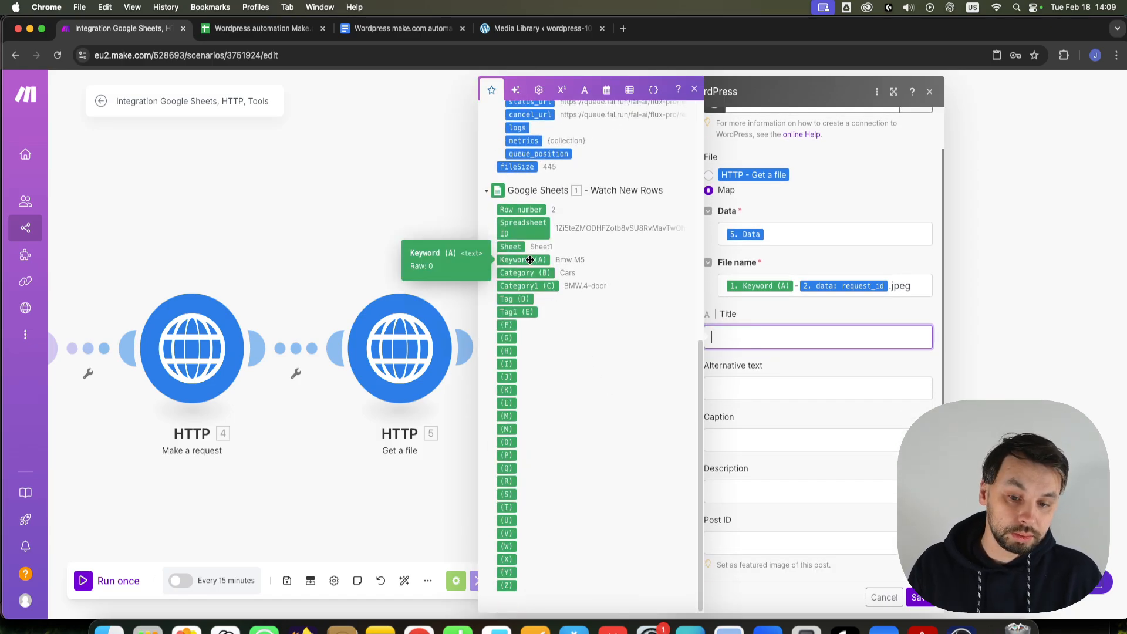
{"action": "left_click_drag", "start_coordinate": [530, 261], "coordinate": [765, 343]}
{"action": "left_click", "coordinate": [789, 387]}
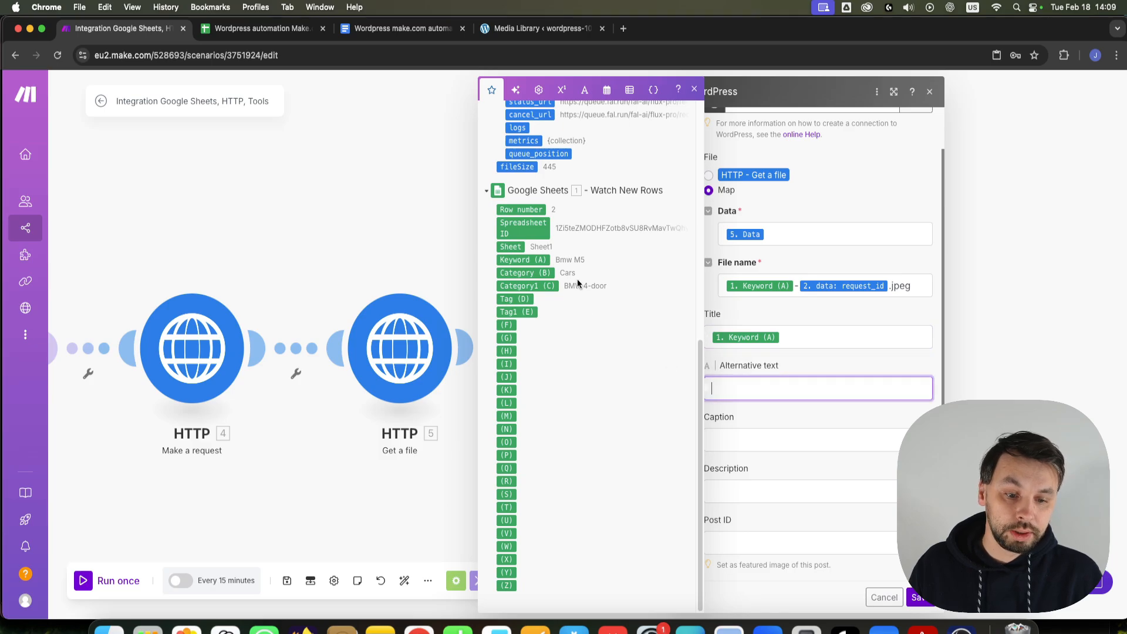
{"action": "left_click", "coordinate": [531, 261]}
{"action": "left_click", "coordinate": [822, 440]}
{"action": "left_click", "coordinate": [513, 259]}
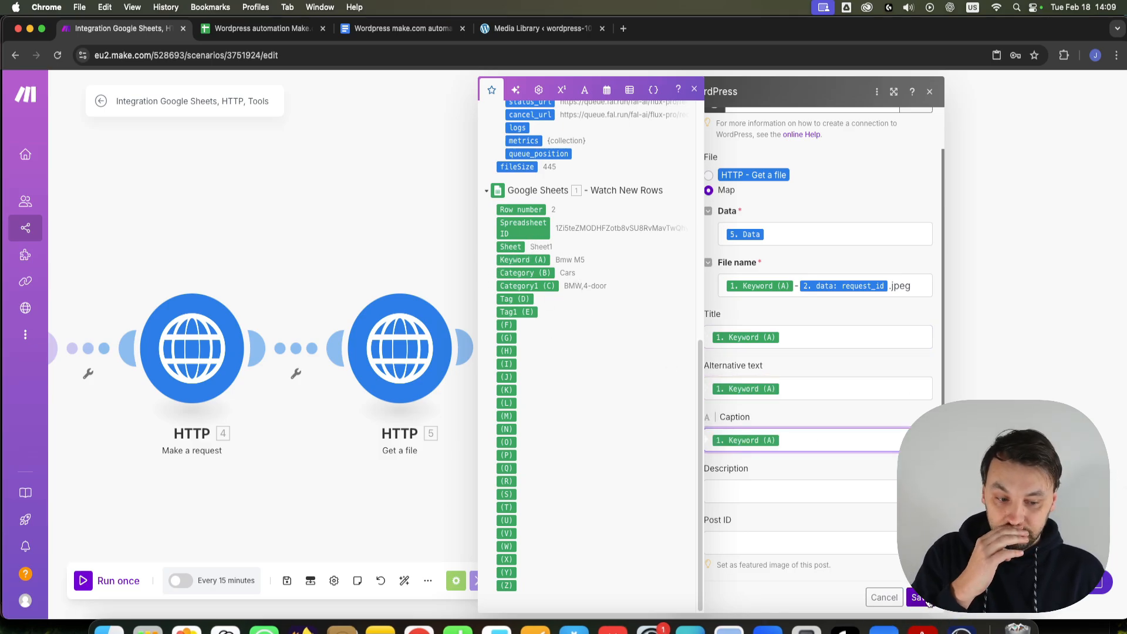
{"action": "left_click", "coordinate": [460, 330]}
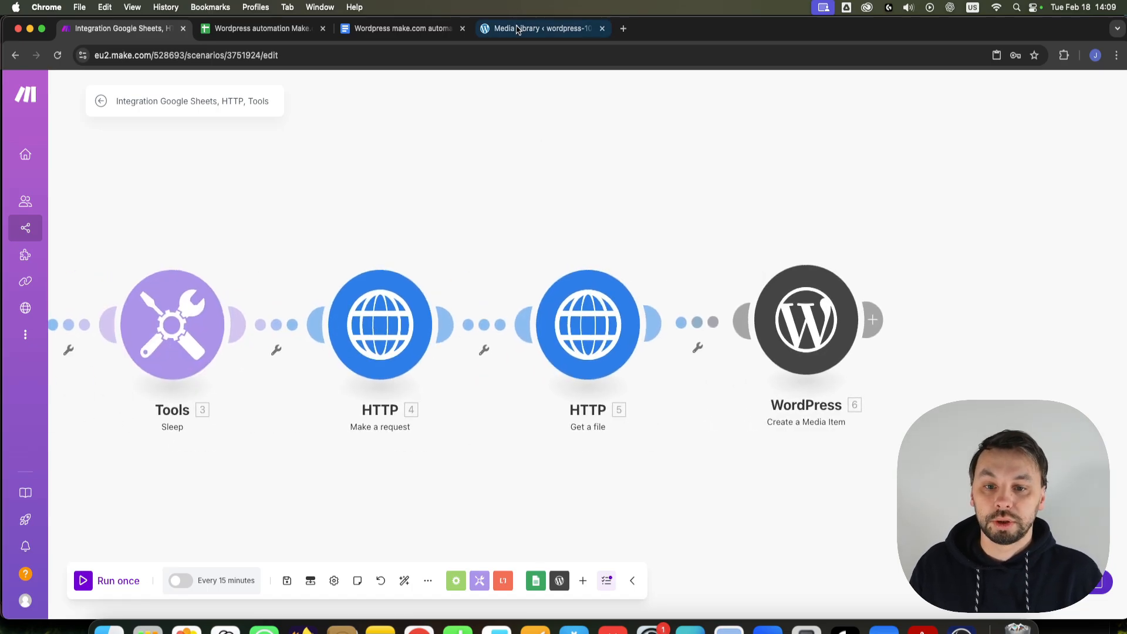
Step: Switch to the WordPress Media Library and check the file name in the existing BMW image's attachment details
{"action": "left_click", "coordinate": [516, 28]}
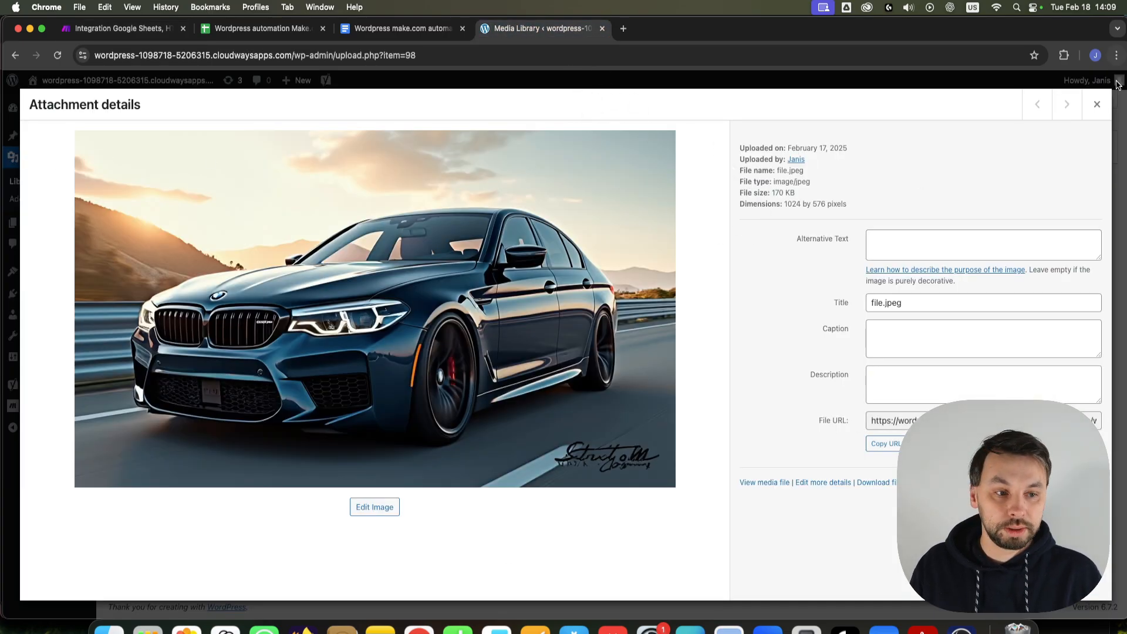
{"action": "left_click", "coordinate": [1097, 104]}
{"action": "left_click", "coordinate": [163, 235]}
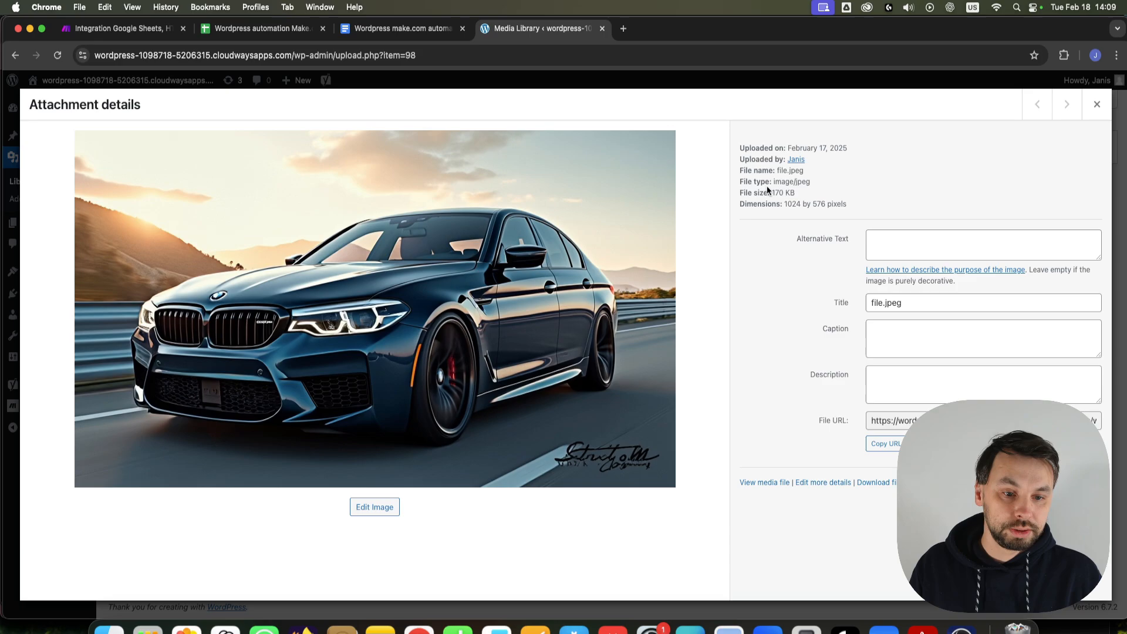
{"action": "left_click_drag", "start_coordinate": [776, 171], "coordinate": [814, 175]}
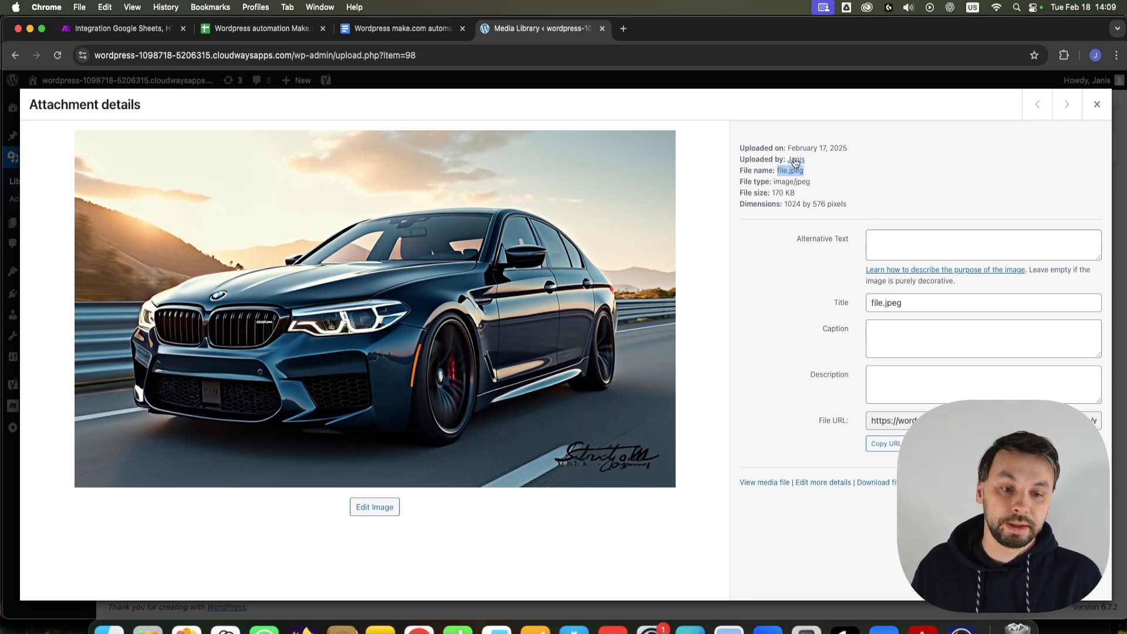
Step: Return to the Make scenario, reopen the WordPress Create a Media Item module and save its field mappings
{"action": "left_click", "coordinate": [118, 28]}
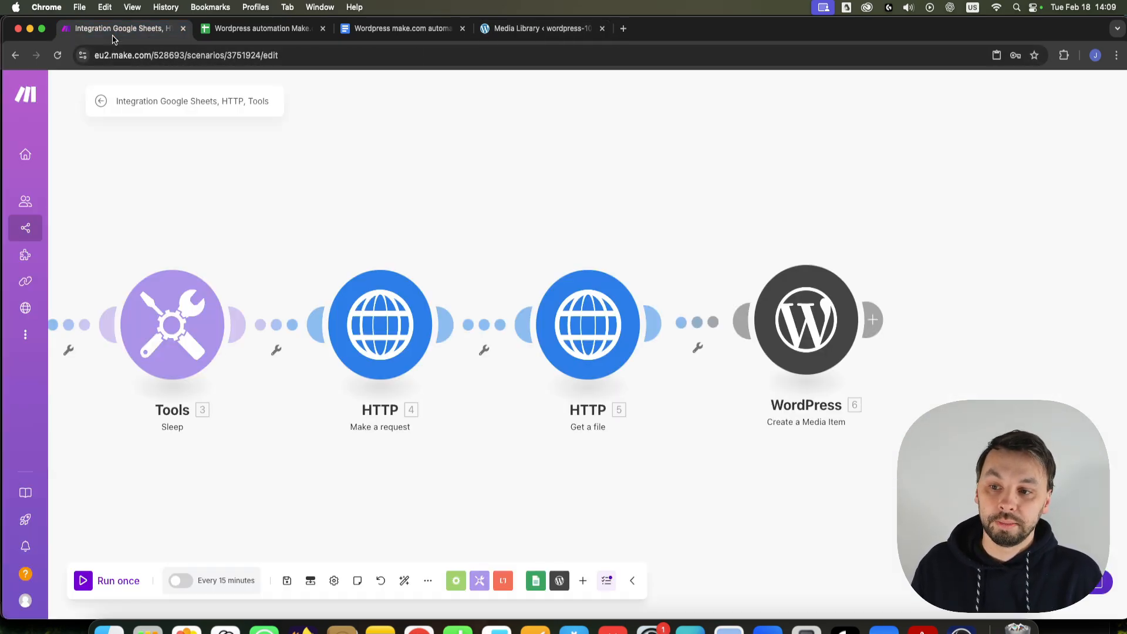
{"action": "left_click", "coordinate": [825, 323]}
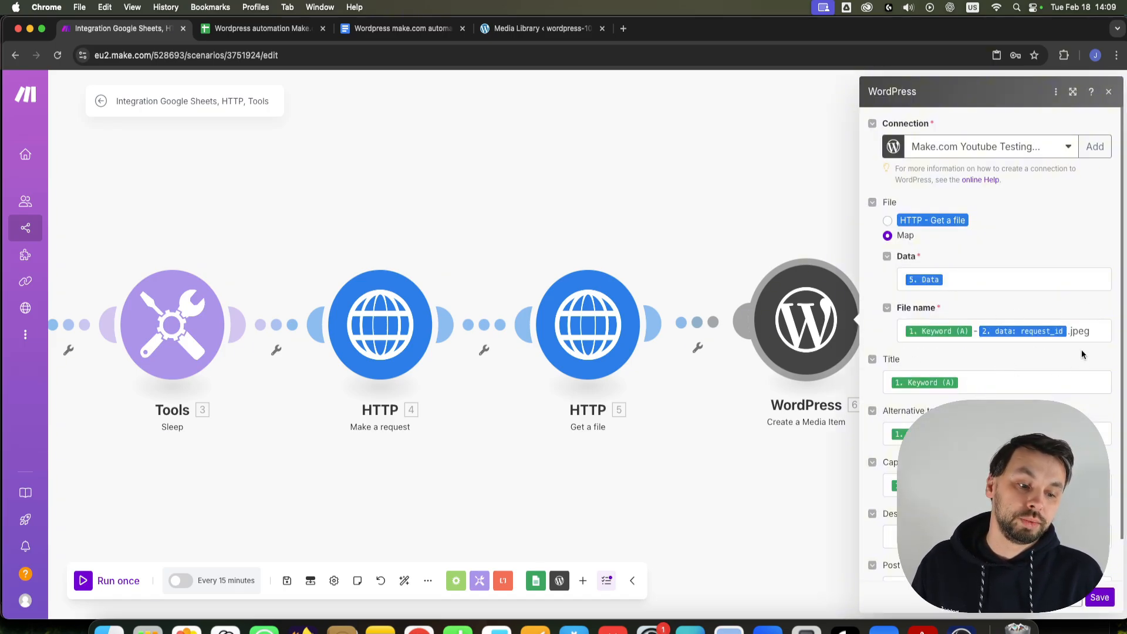
{"action": "left_click", "coordinate": [1100, 597]}
Step: Run the whole scenario once, beginning with the Google Sheets Watch New Rows module
{"action": "scroll", "coordinate": [744, 473], "scroll_direction": "down", "scroll_amount": 8}
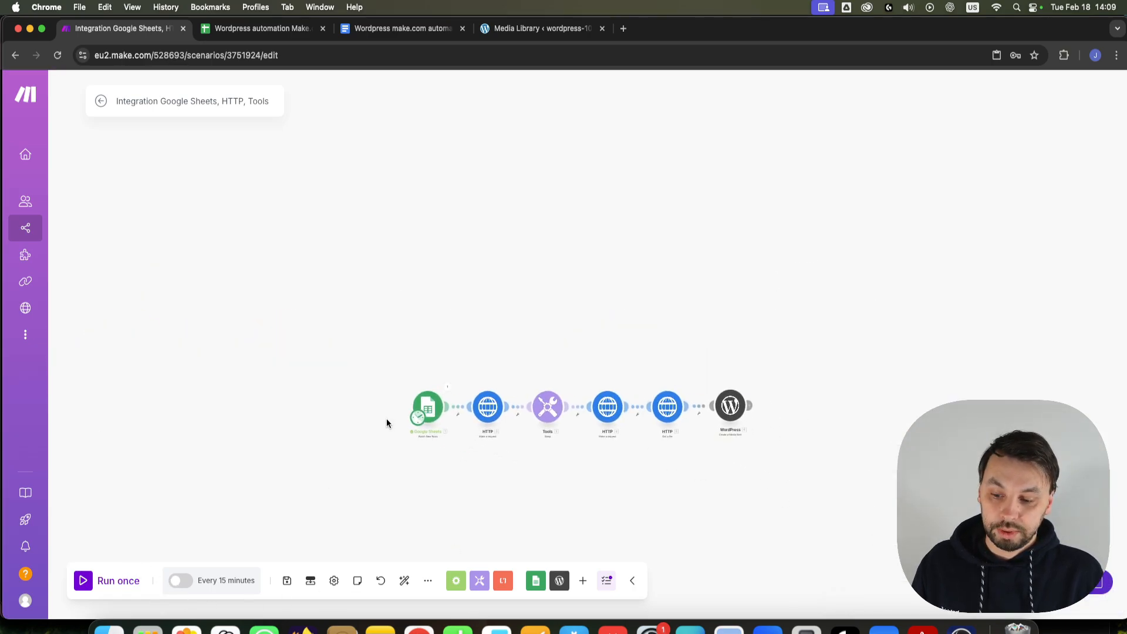
{"action": "right_click", "coordinate": [442, 402]}
{"action": "left_click", "coordinate": [117, 580]}
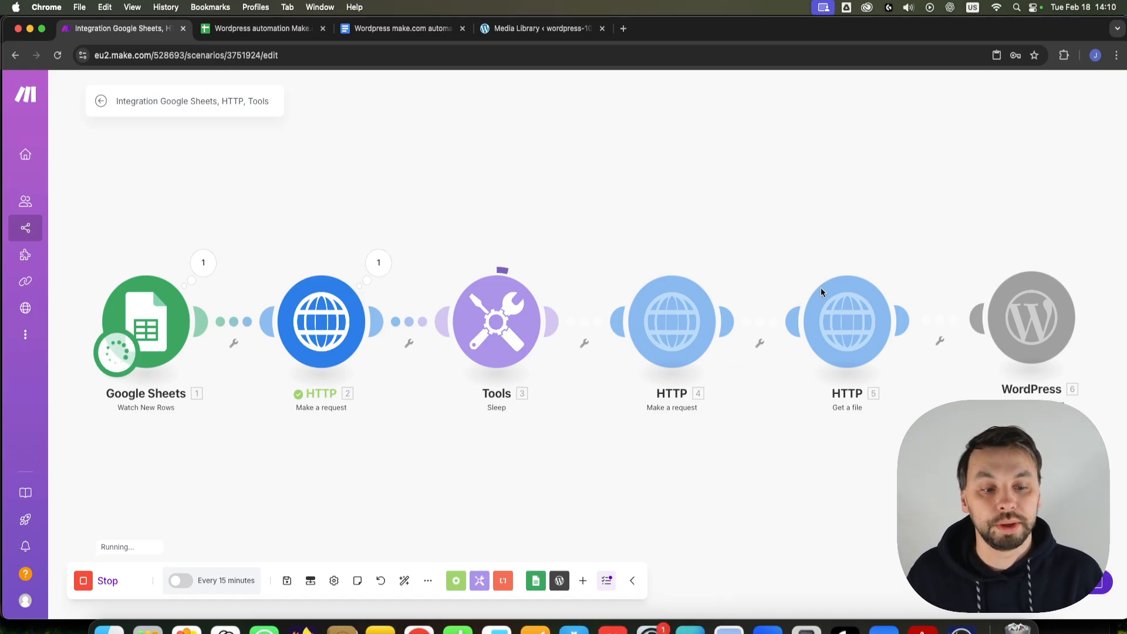
Step: Inspect the output bundle of the HTTP Get a file module, checking its Data and File name fields
{"action": "left_click_drag", "start_coordinate": [819, 411], "coordinate": [612, 453]}
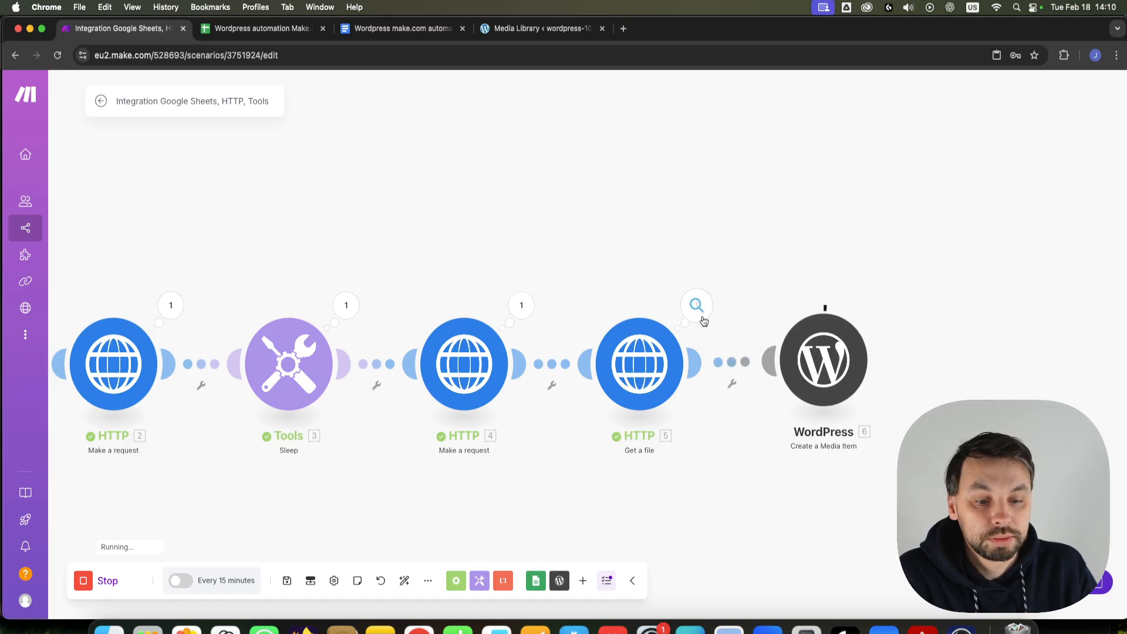
{"action": "left_click", "coordinate": [698, 310]}
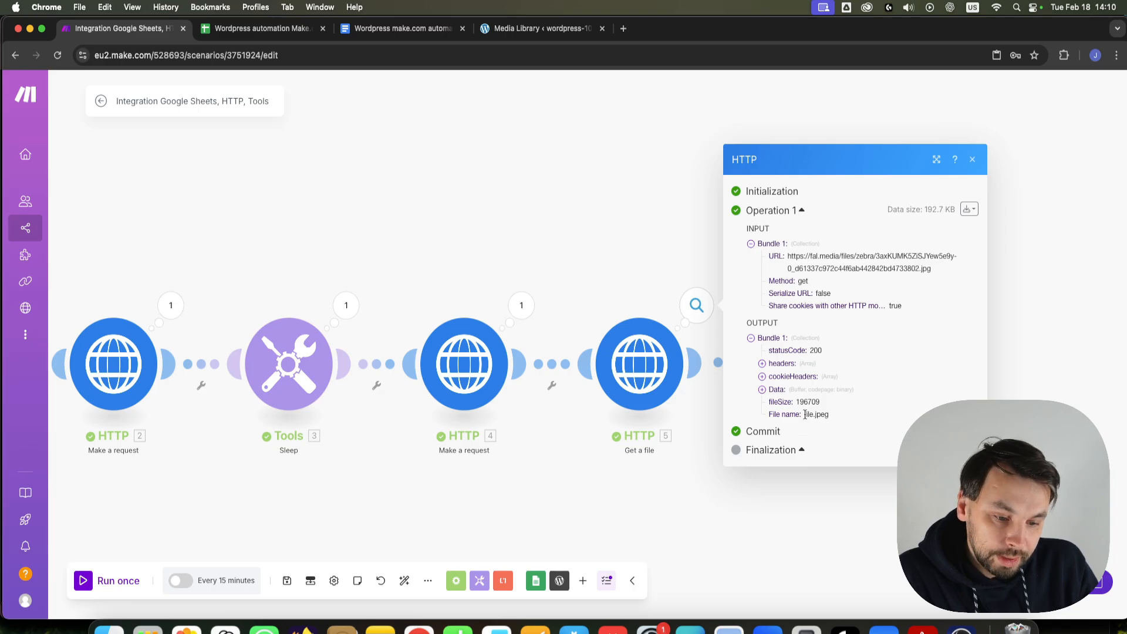
{"action": "left_click_drag", "start_coordinate": [825, 415], "coordinate": [805, 415]}
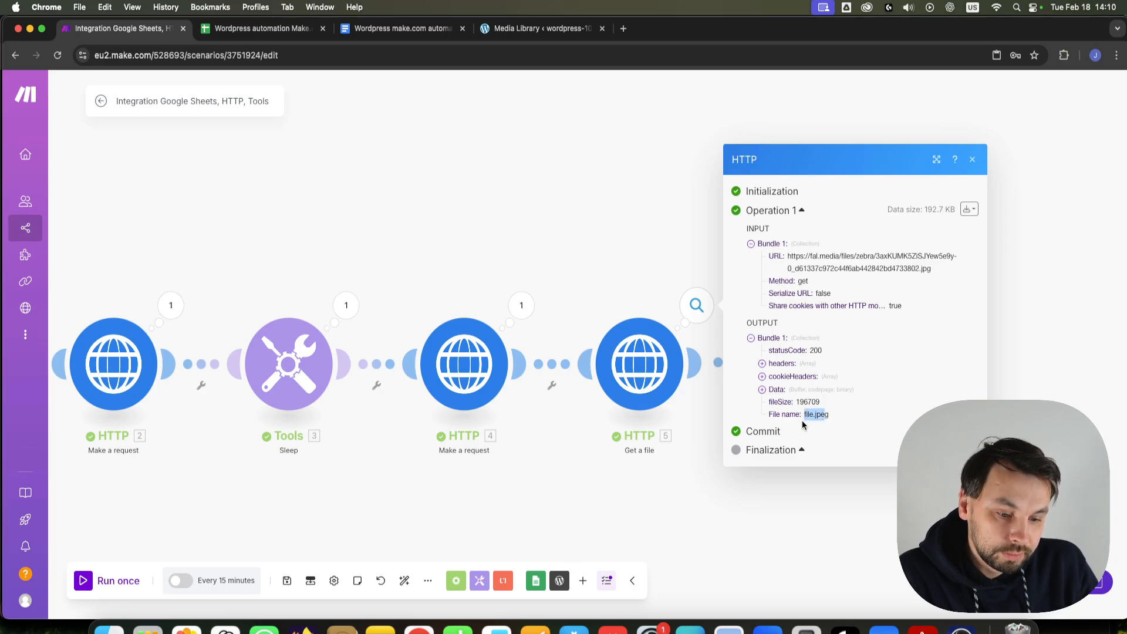
{"action": "left_click", "coordinate": [776, 390]}
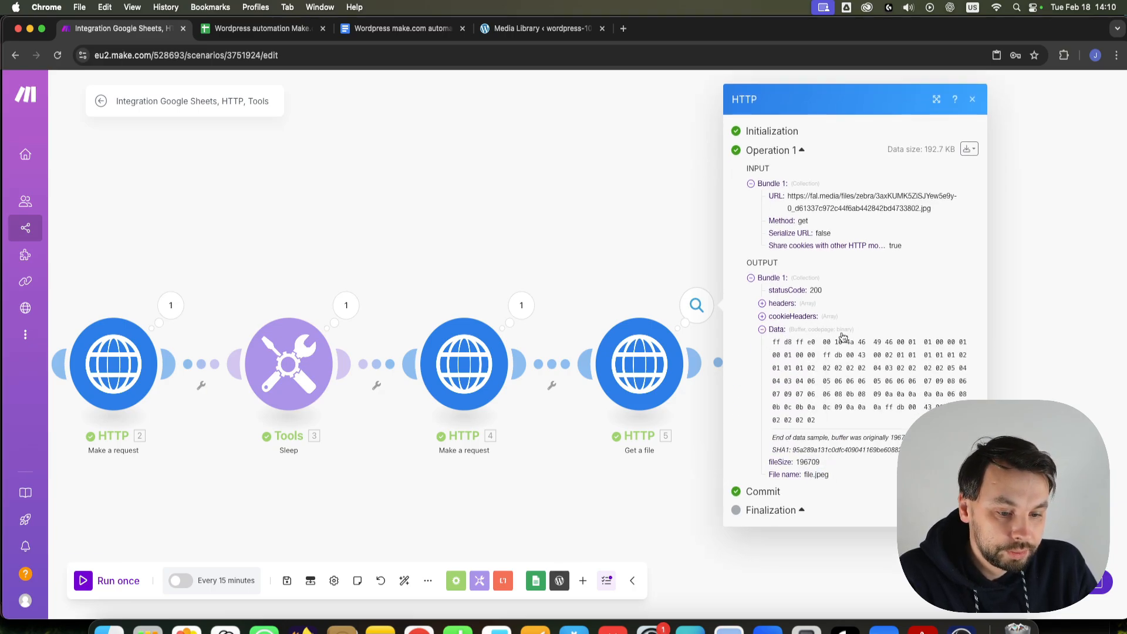
{"action": "left_click", "coordinate": [780, 332]}
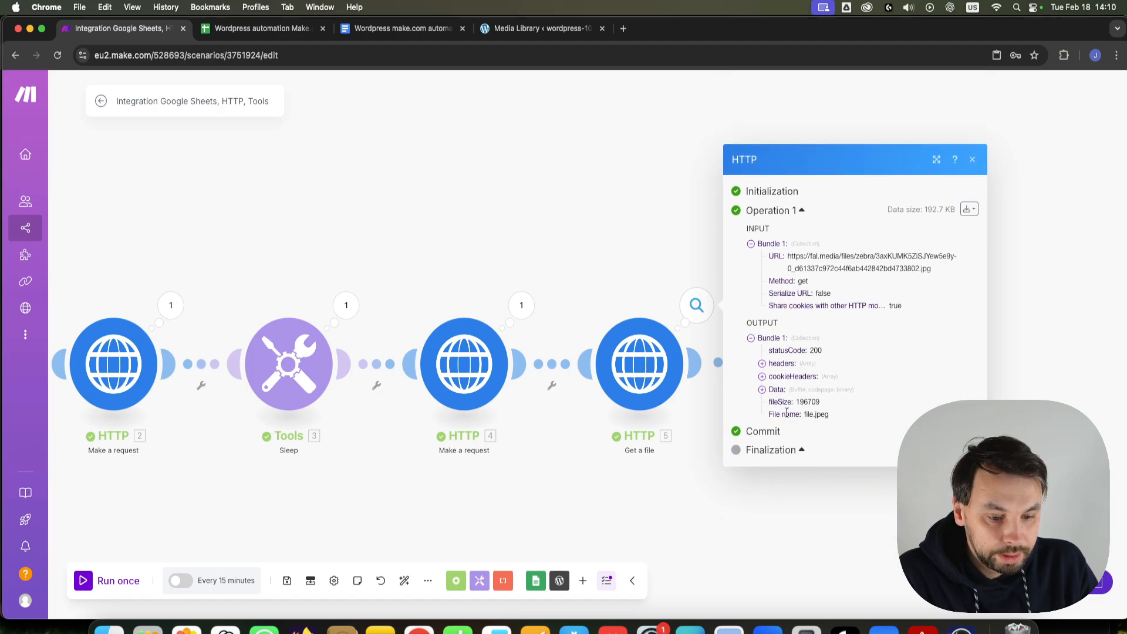
{"action": "left_click_drag", "start_coordinate": [804, 416], "coordinate": [829, 415]}
{"action": "left_click", "coordinate": [829, 424]}
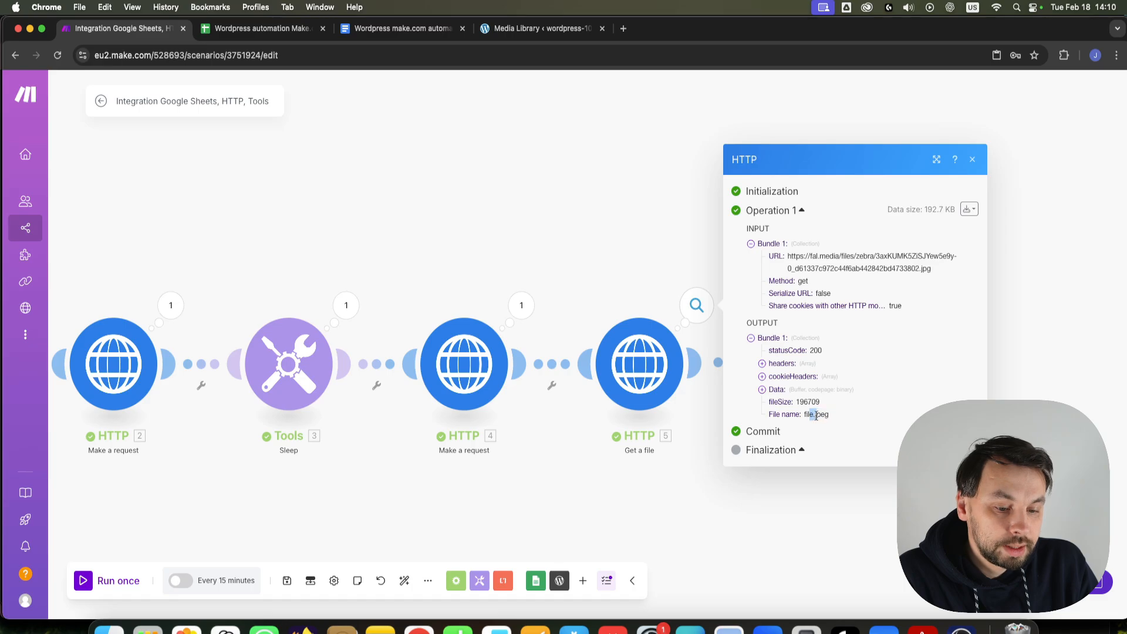
{"action": "left_click", "coordinate": [745, 477]}
{"action": "left_click_drag", "start_coordinate": [746, 477], "coordinate": [633, 466]}
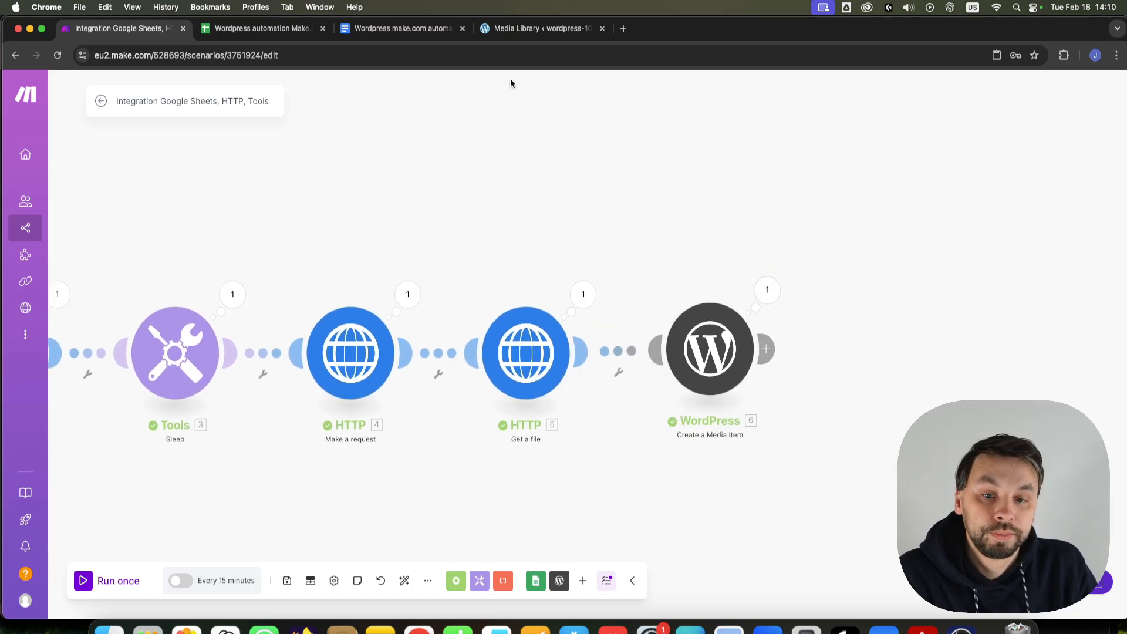
Step: Refresh the WordPress Media Library and examine the newly uploaded image's file name in its attachment details
{"action": "left_click", "coordinate": [537, 29]}
{"action": "left_click", "coordinate": [1095, 110]}
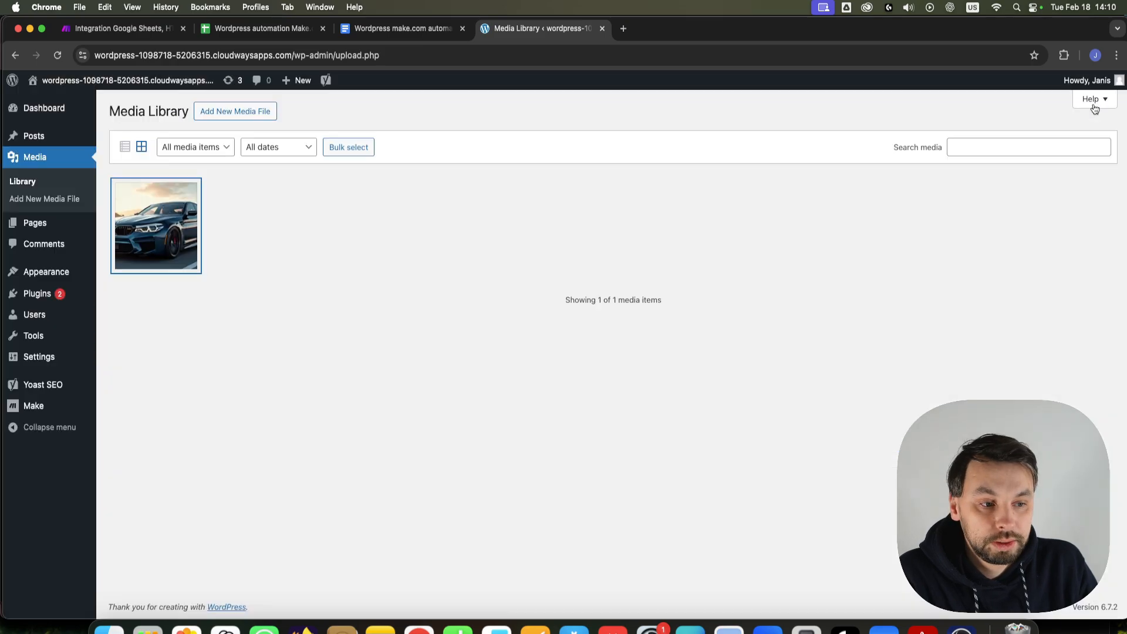
{"action": "left_click", "coordinate": [57, 55]}
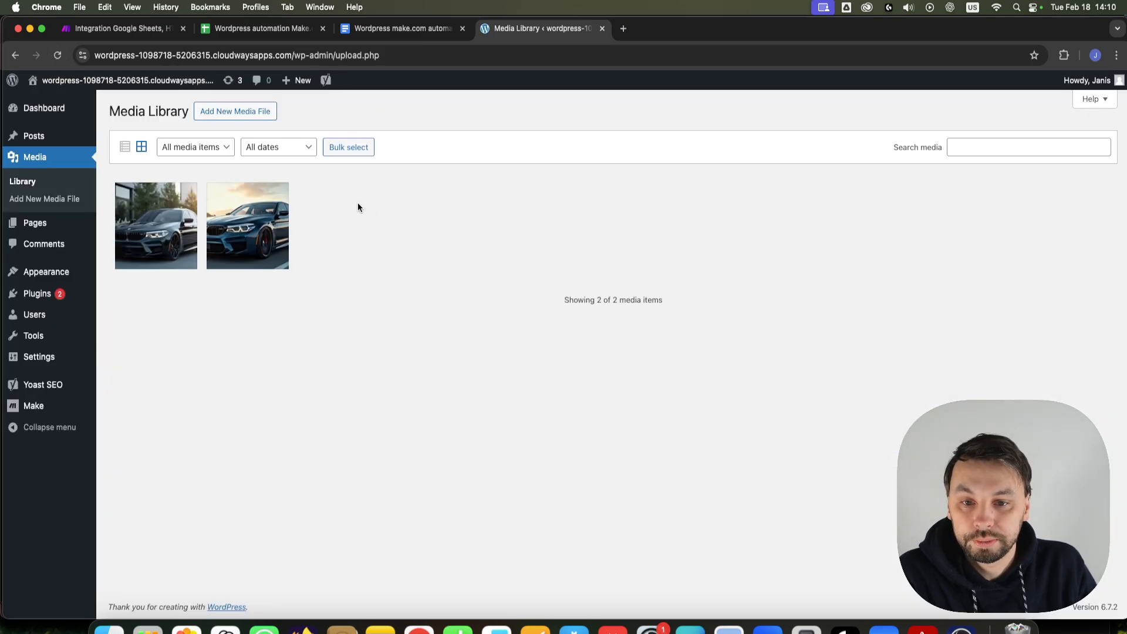
{"action": "left_click", "coordinate": [148, 237]}
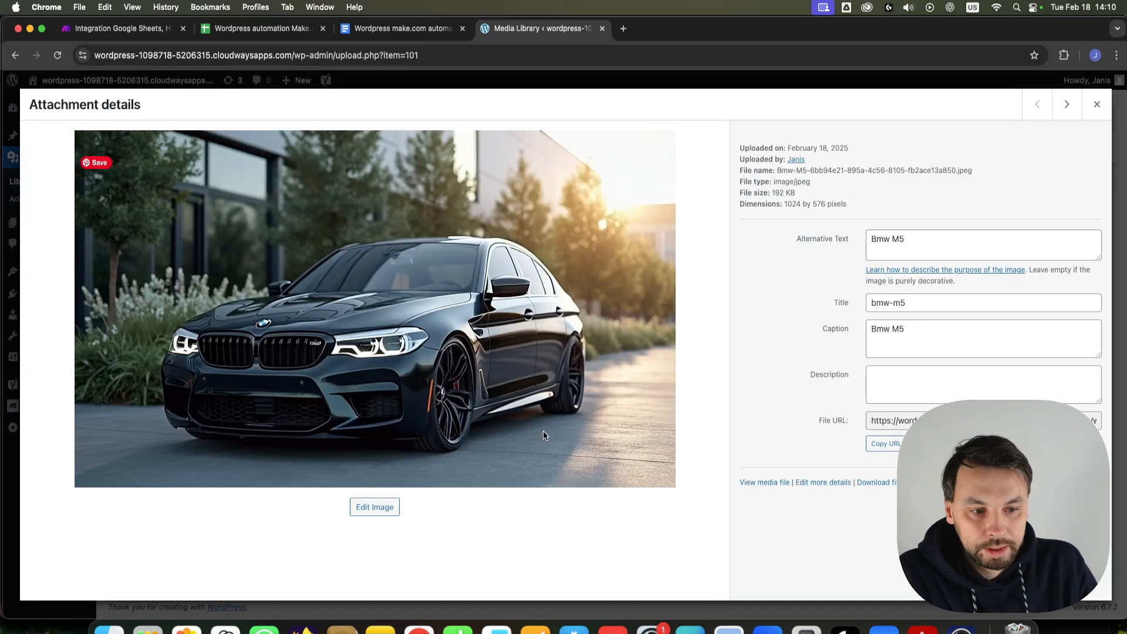
{"action": "left_click_drag", "start_coordinate": [777, 170], "coordinate": [817, 172]}
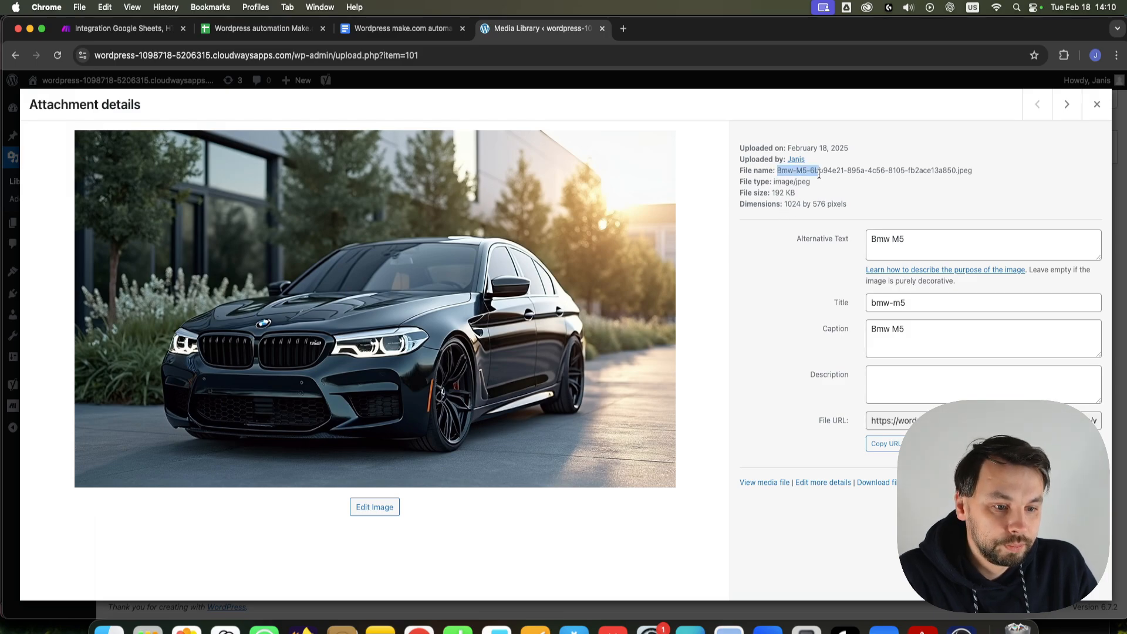
{"action": "left_click", "coordinate": [817, 174]}
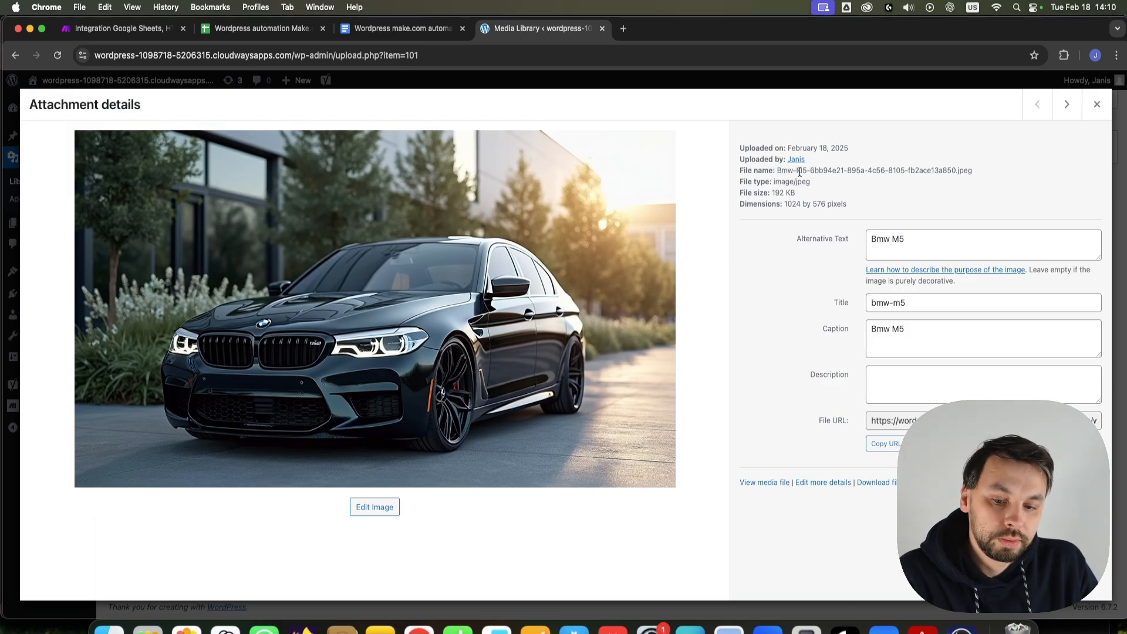
{"action": "left_click_drag", "start_coordinate": [811, 171], "coordinate": [956, 171]}
Step: Return to the Make scenario and compare the WordPress module's file name mapping, then close its settings
{"action": "left_click", "coordinate": [114, 28]}
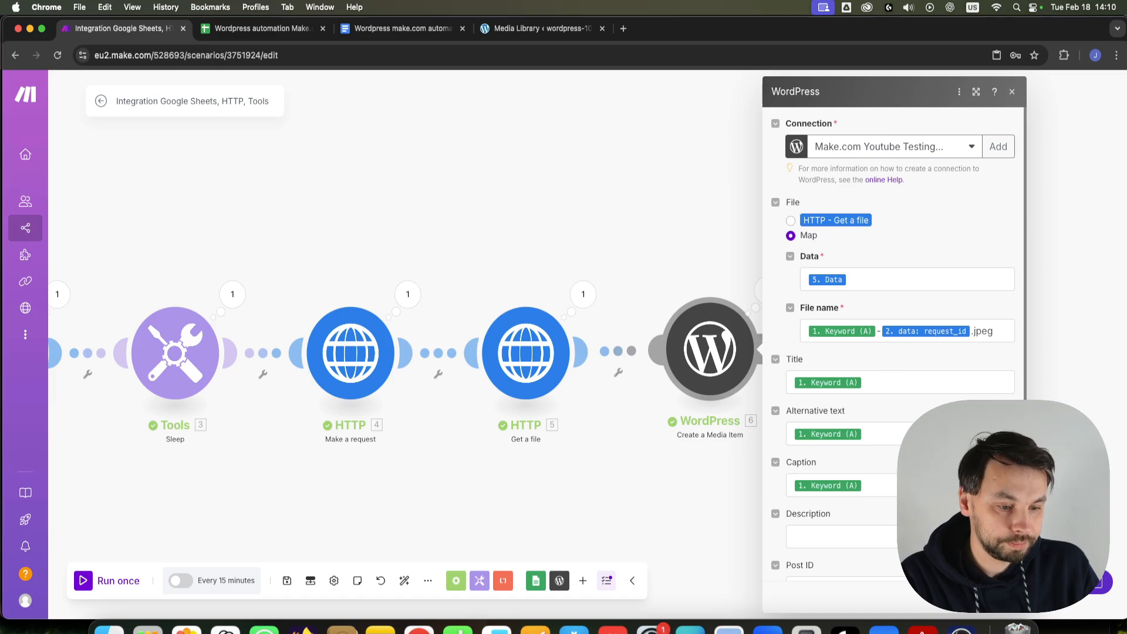
{"action": "left_click", "coordinate": [590, 451]}
{"action": "scroll", "coordinate": [590, 451], "scroll_direction": "down", "scroll_amount": 3}
{"action": "left_click_drag", "start_coordinate": [486, 476], "coordinate": [632, 474]}
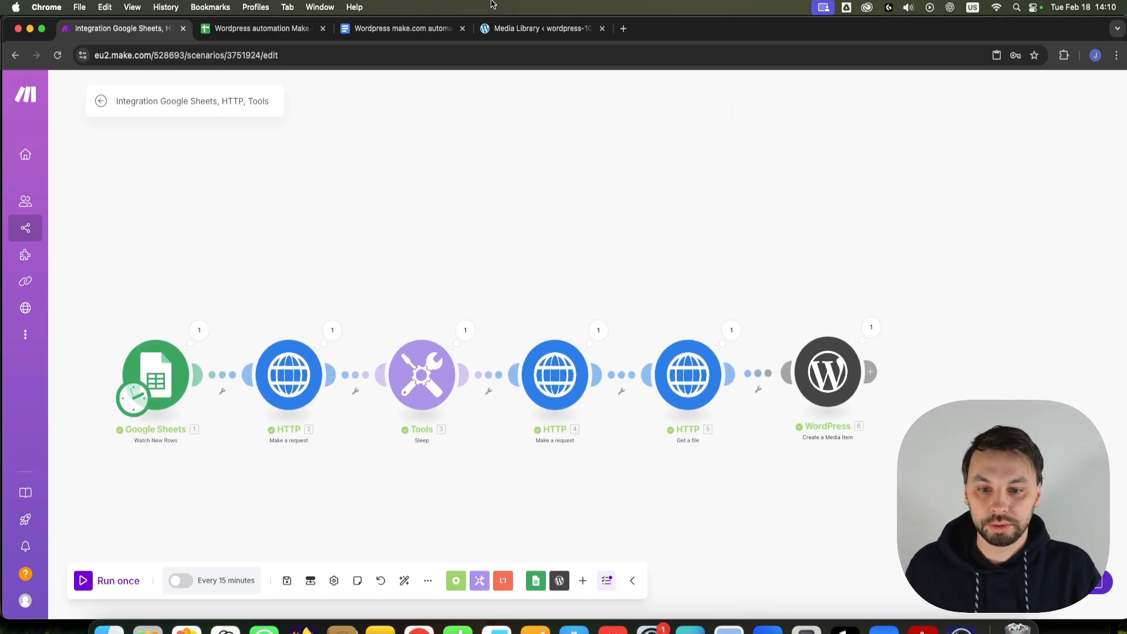
Step: Switch to the automation tips document and highlight tip 1, about correctly uploading images to WordPress from Make.com, in red
{"action": "left_click", "coordinate": [392, 28]}
{"action": "left_click_drag", "start_coordinate": [637, 311], "coordinate": [446, 284]}
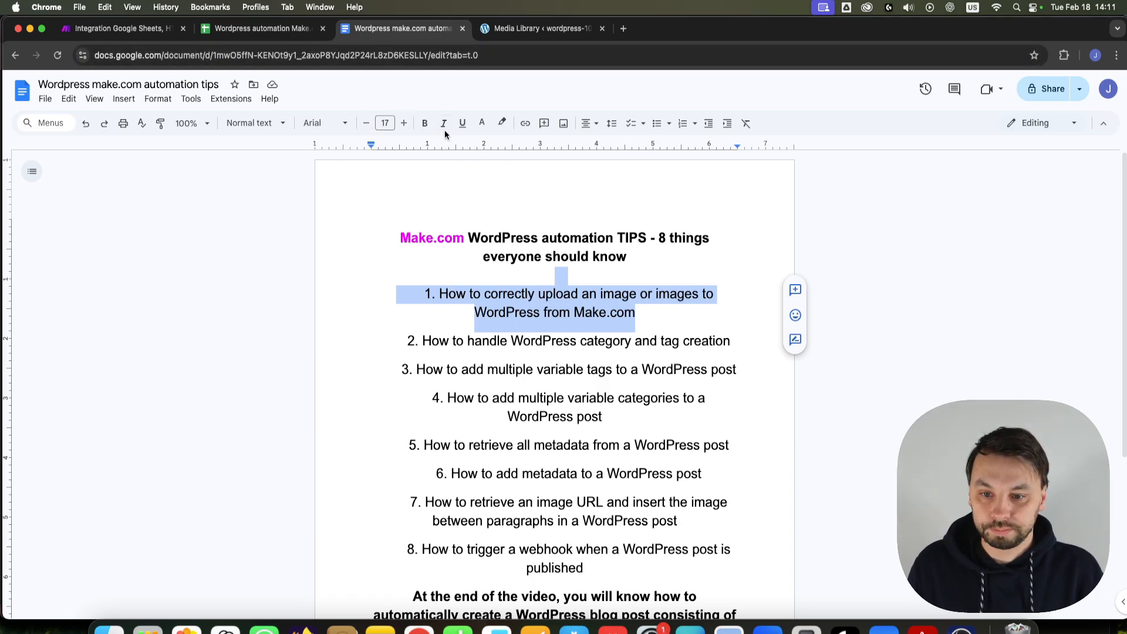
{"action": "left_click", "coordinate": [502, 123]}
{"action": "left_click", "coordinate": [517, 196]}
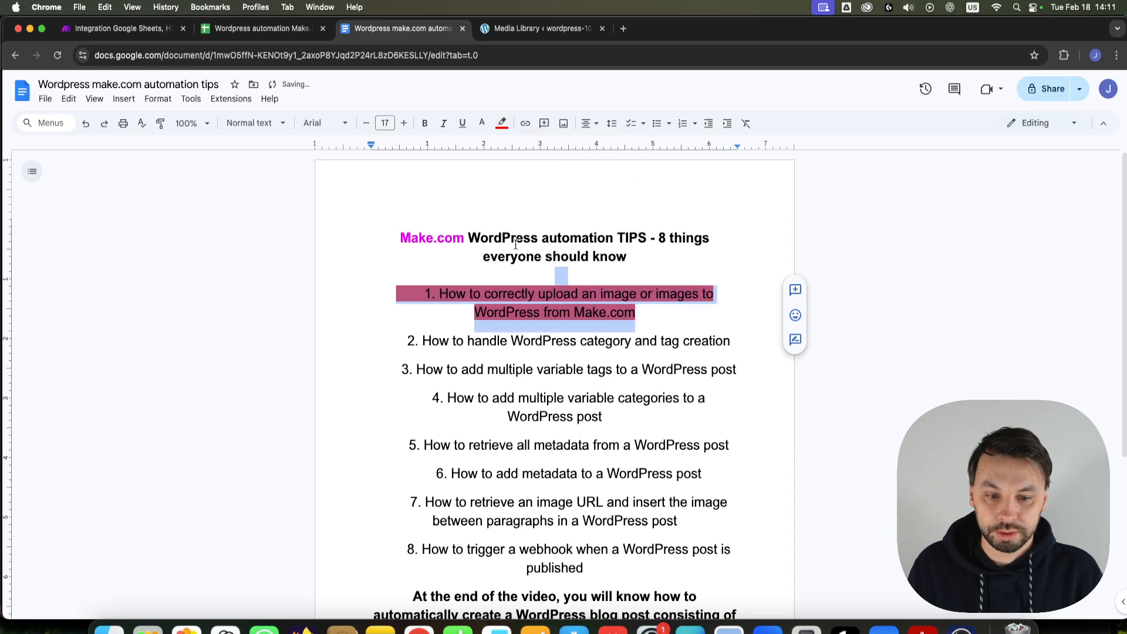
{"action": "left_click", "coordinate": [346, 295]}
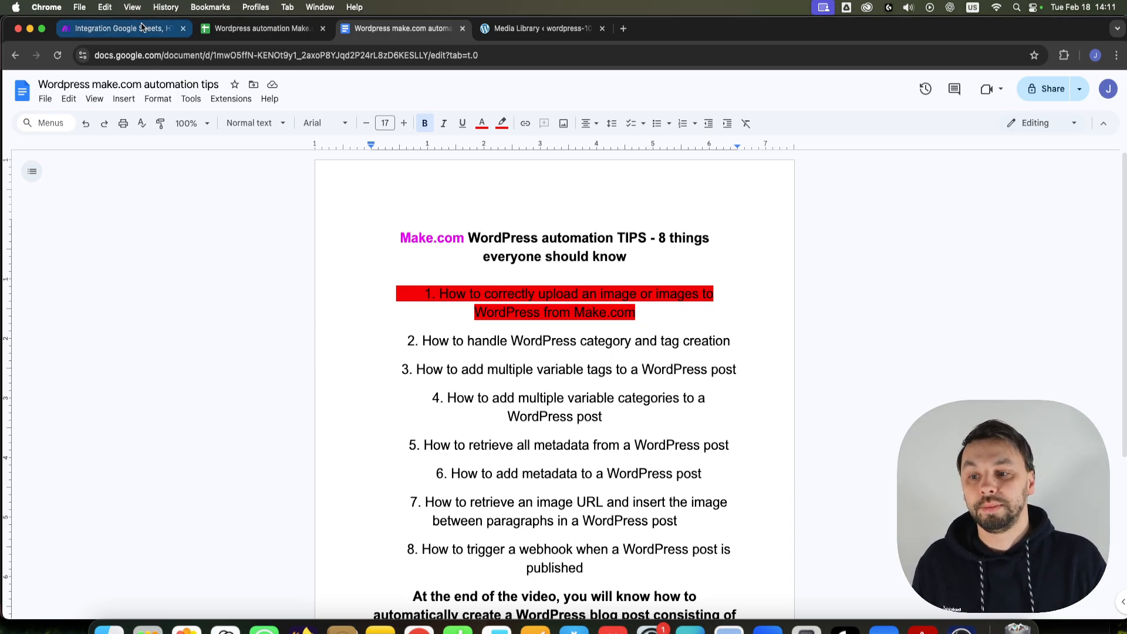
Step: Look over the Make scenario and open the source spreadsheet to review its Keyword, Category and Tag columns
{"action": "left_click", "coordinate": [139, 28]}
{"action": "scroll", "coordinate": [376, 416], "scroll_direction": "down", "scroll_amount": 5}
{"action": "left_click_drag", "start_coordinate": [404, 436], "coordinate": [478, 365]}
{"action": "scroll", "coordinate": [399, 324], "scroll_direction": "up", "scroll_amount": 5}
{"action": "scroll", "coordinate": [368, 297], "scroll_direction": "down", "scroll_amount": 5}
{"action": "left_click", "coordinate": [252, 28]}
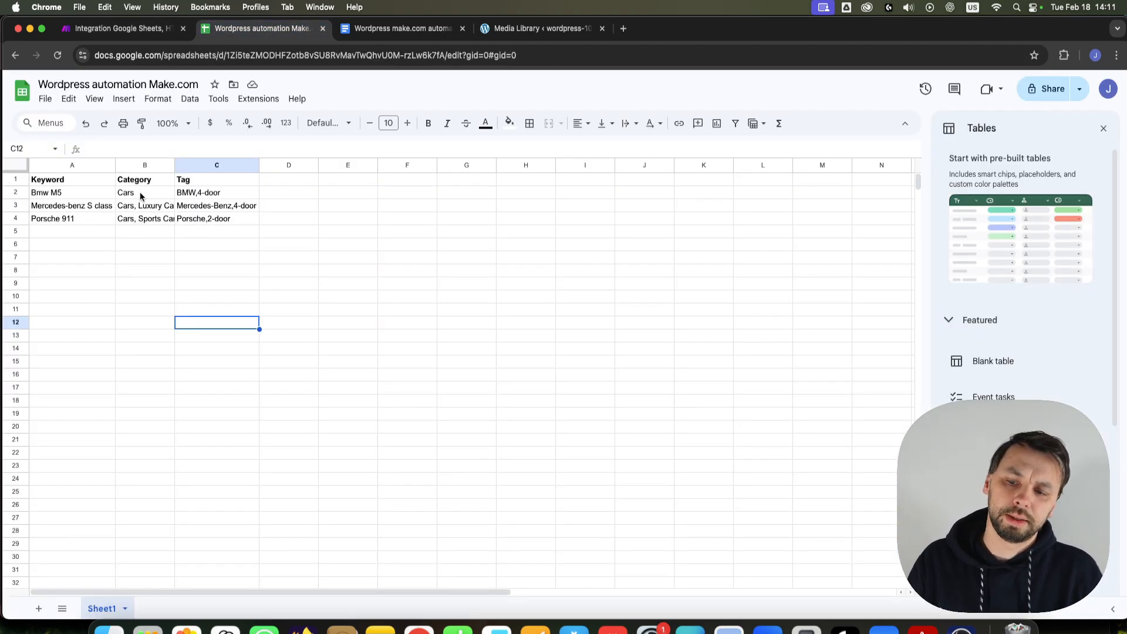
Step: Switch back to the Make scenario, unlink the Google Sheets module from the first HTTP module and place it below the main chain
{"action": "left_click", "coordinate": [142, 233]}
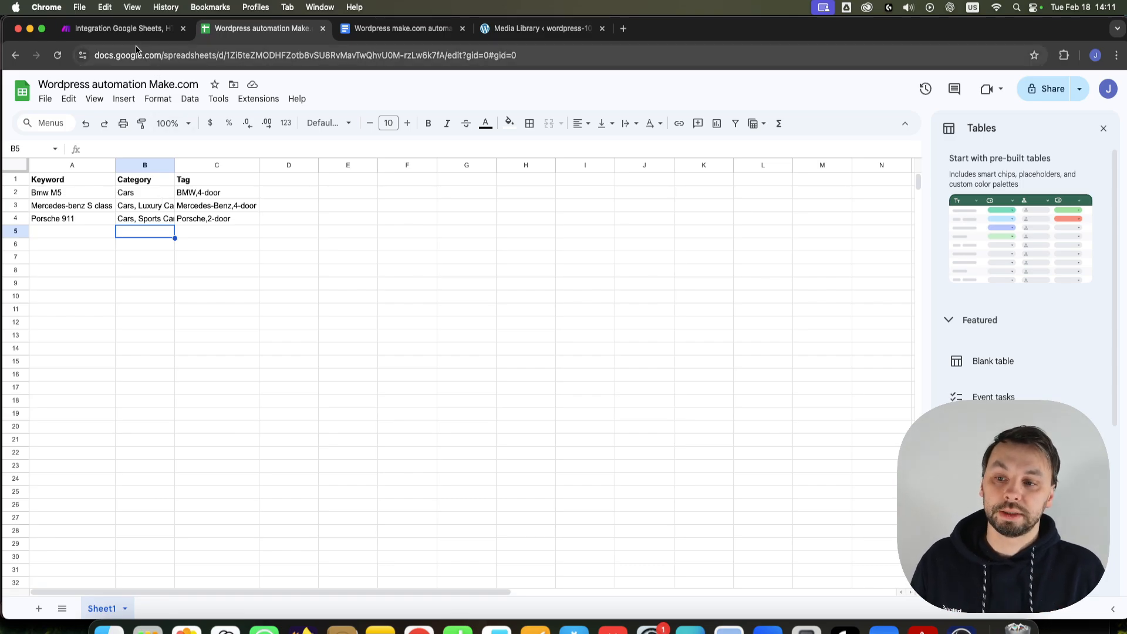
{"action": "left_click", "coordinate": [128, 29]}
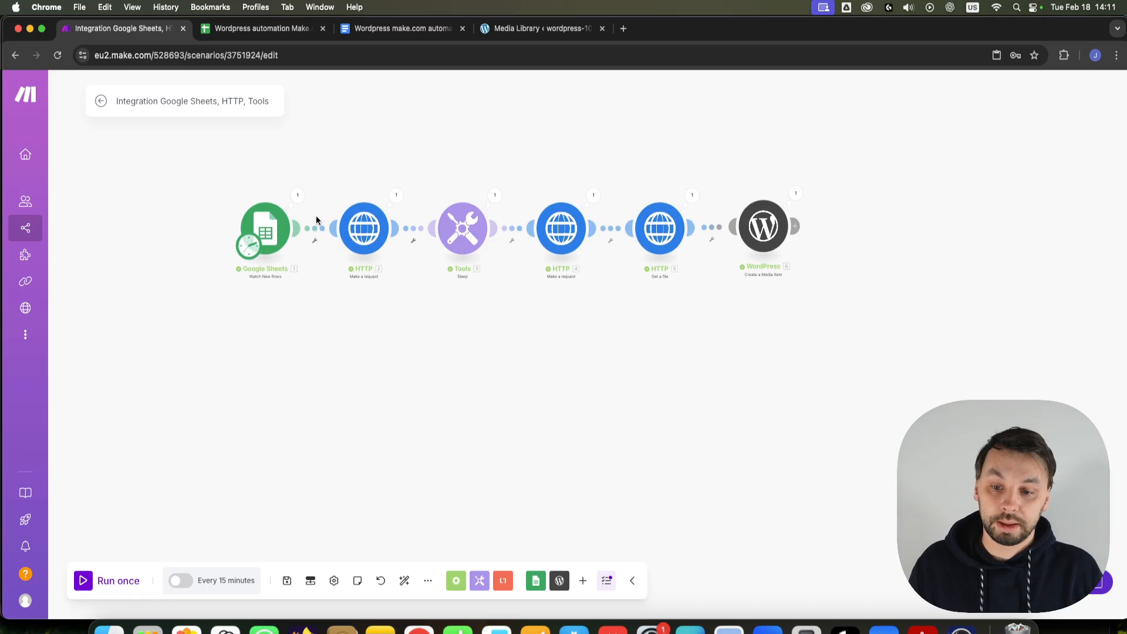
{"action": "left_click", "coordinate": [315, 239]}
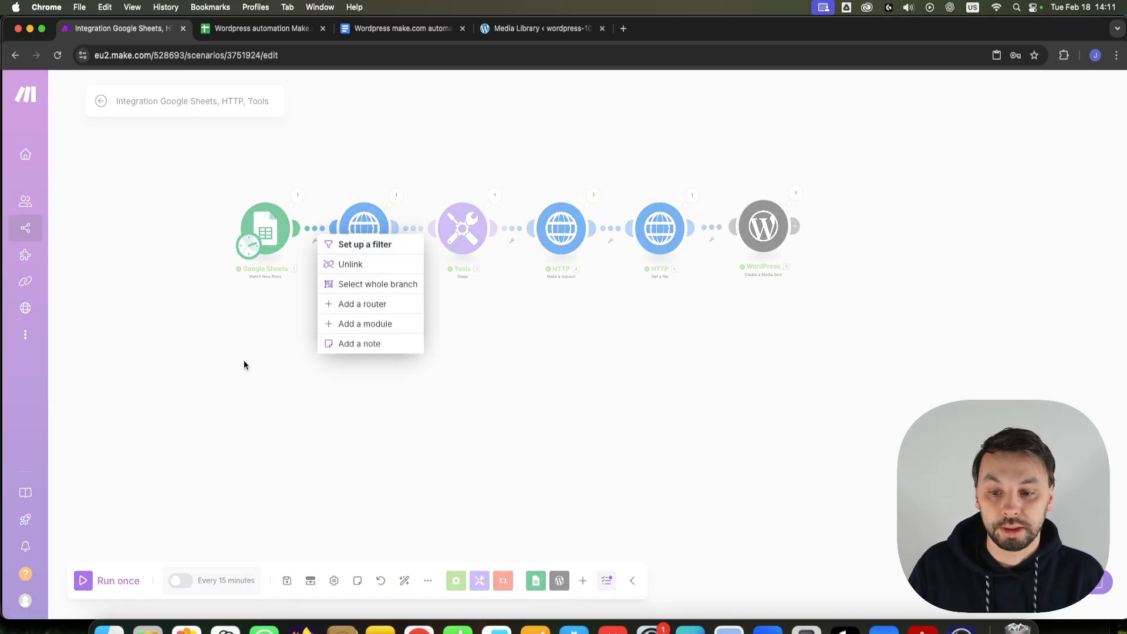
{"action": "left_click", "coordinate": [238, 365]}
{"action": "left_click", "coordinate": [315, 239]}
{"action": "left_click", "coordinate": [351, 264]}
{"action": "left_click_drag", "start_coordinate": [274, 229], "coordinate": [253, 382]}
{"action": "scroll", "coordinate": [297, 408], "scroll_direction": "up", "scroll_amount": 3}
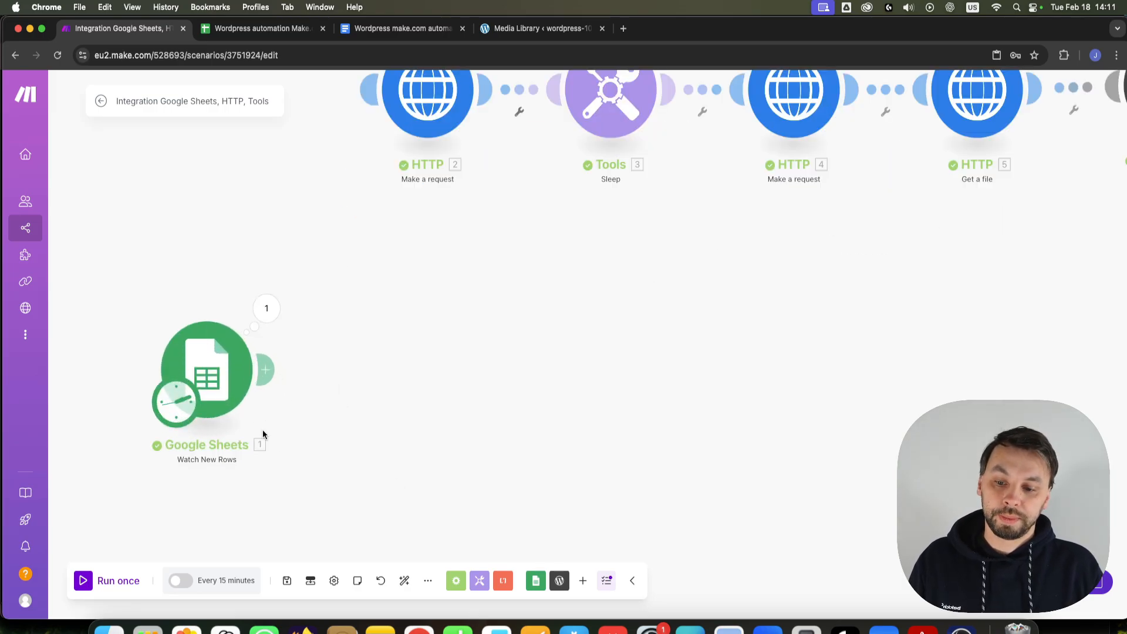
Step: In the source spreadsheet, remove the space after the comma in the Category cells of the Mercedes-benz S class and Porsche 911 rows
{"action": "left_click", "coordinate": [262, 28]}
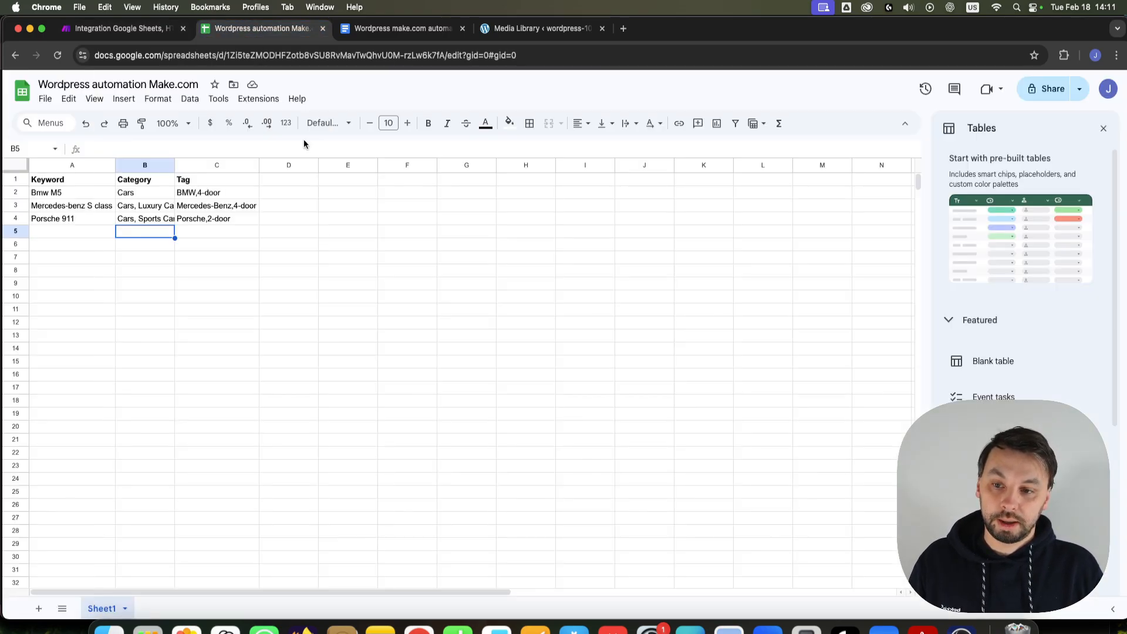
{"action": "left_click", "coordinate": [146, 208]}
{"action": "double_click", "coordinate": [138, 206]}
{"action": "key", "text": "BackSpace"}
{"action": "left_click", "coordinate": [144, 219]}
{"action": "double_click", "coordinate": [144, 219]}
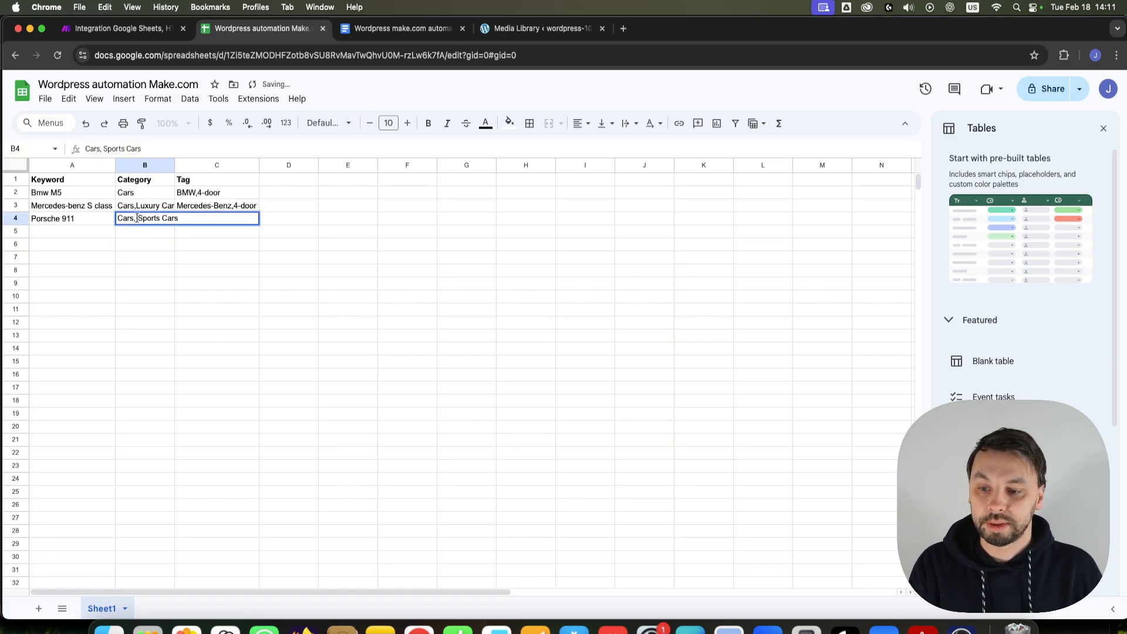
{"action": "key", "text": "BackSpace"}
{"action": "left_click", "coordinate": [143, 261]}
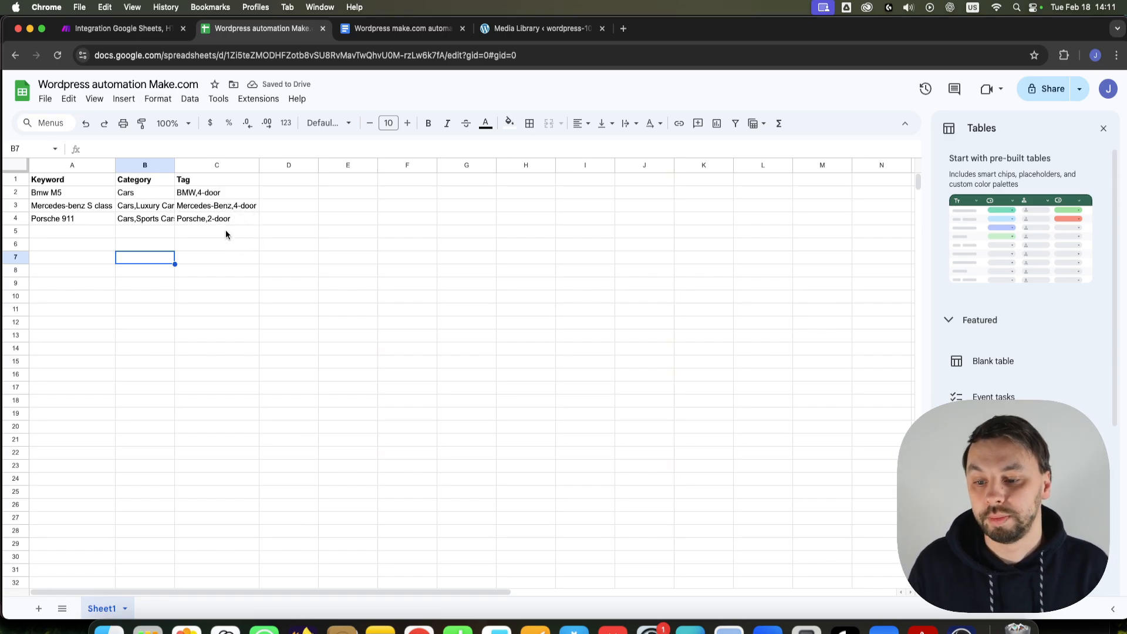
Step: Return to the Make scenario and attach a Set variable tool to the separated Google Sheets module
{"action": "left_click", "coordinate": [118, 28]}
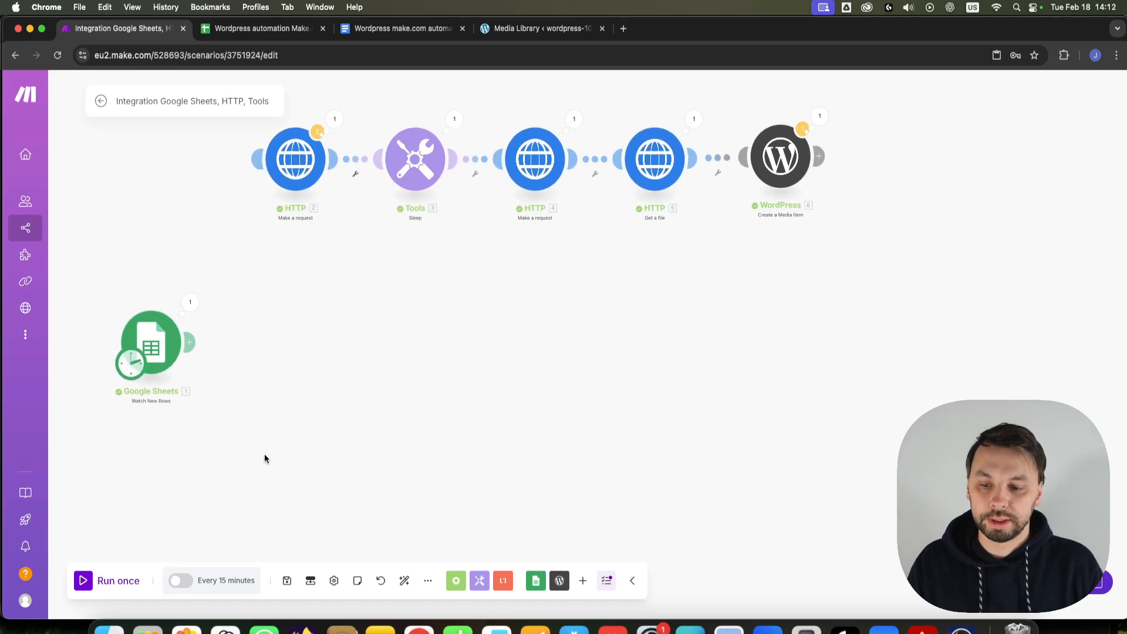
{"action": "left_click", "coordinate": [480, 580]}
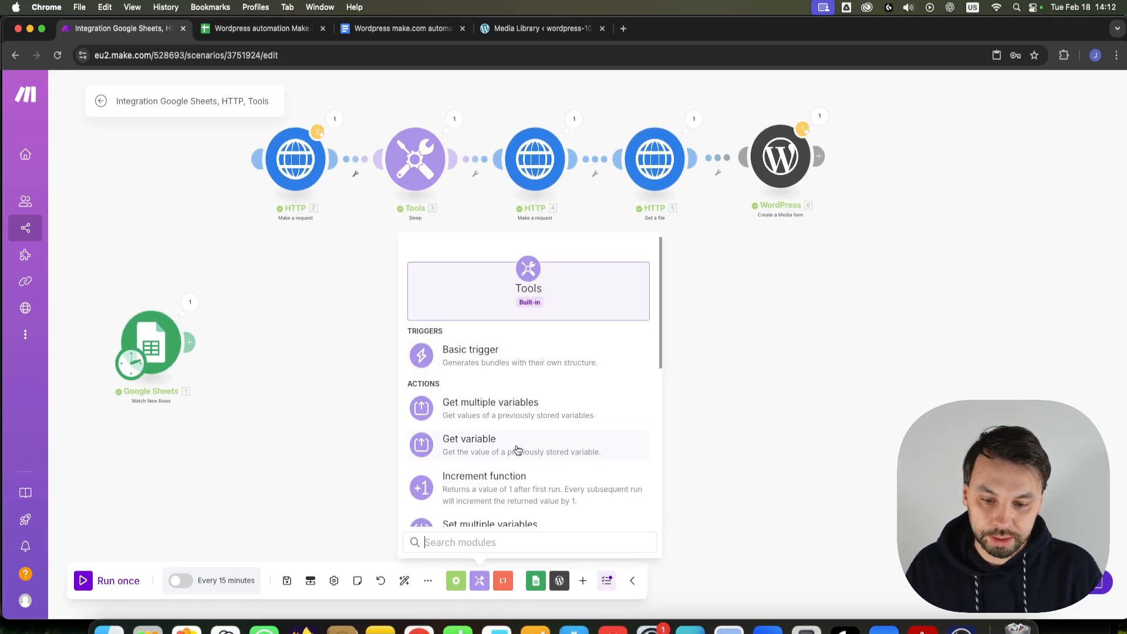
{"action": "scroll", "coordinate": [523, 396], "scroll_direction": "down", "scroll_amount": 3}
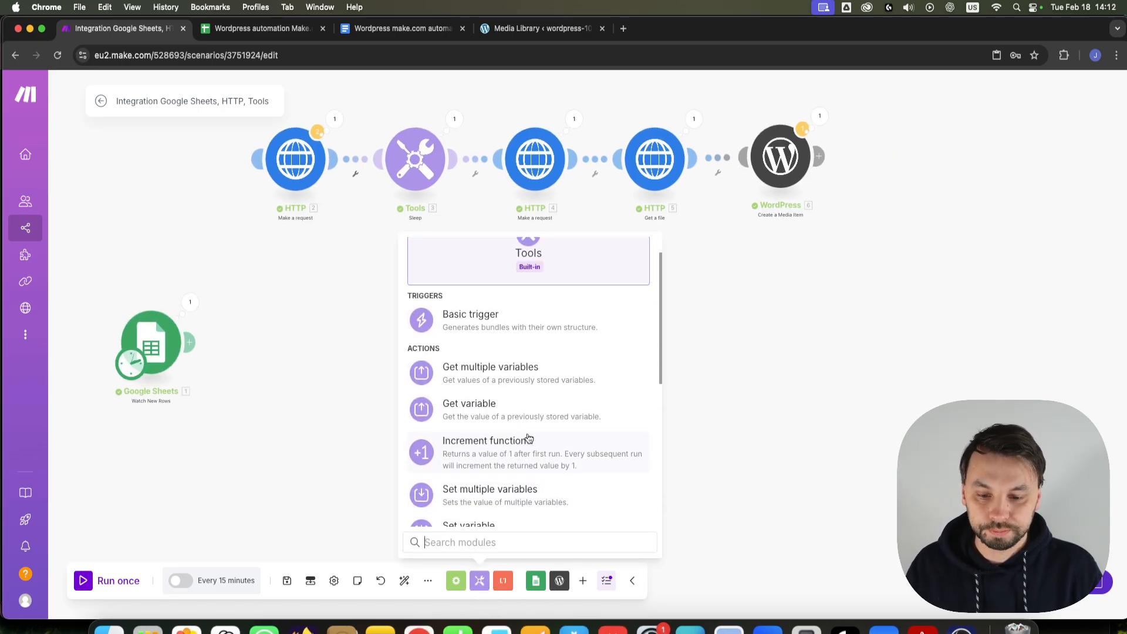
{"action": "scroll", "coordinate": [517, 374], "scroll_direction": "down", "scroll_amount": 2}
{"action": "left_click_drag", "start_coordinate": [527, 483], "coordinate": [289, 317]}
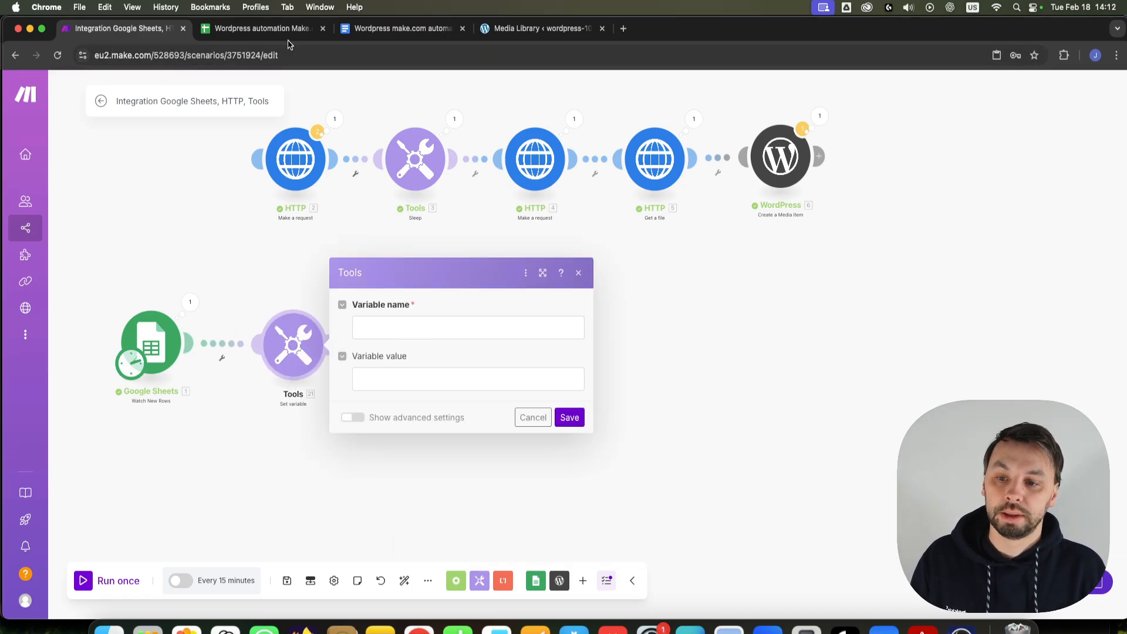
Step: Check the spreadsheet's Category column, name the new variable Categories, map Category (B) as its value and save the module
{"action": "left_click", "coordinate": [267, 28]}
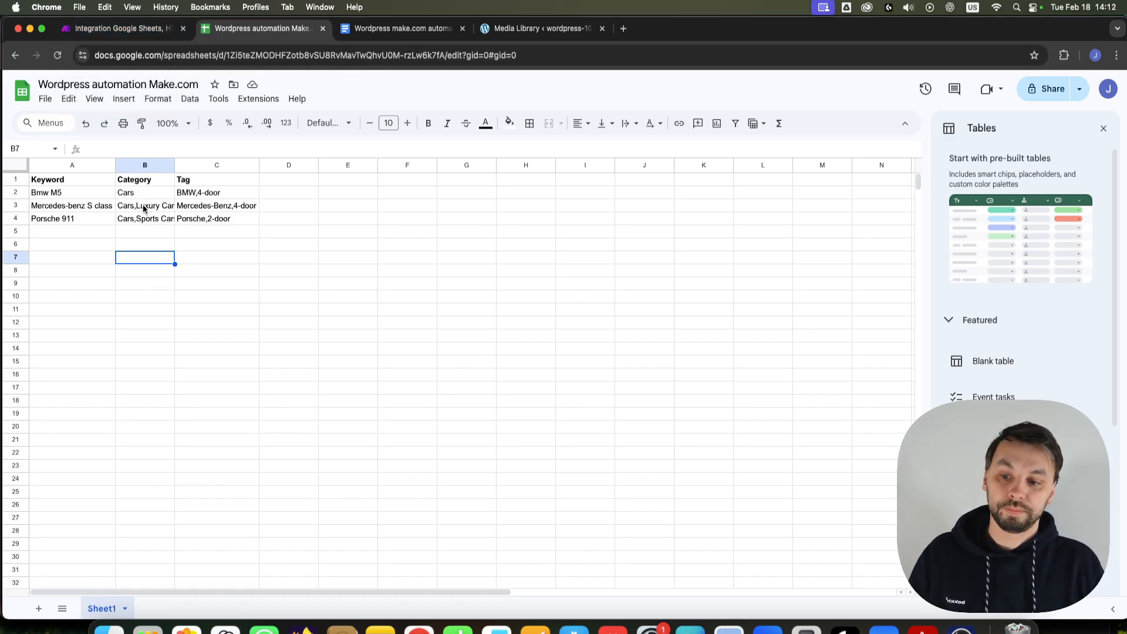
{"action": "left_click", "coordinate": [117, 28]}
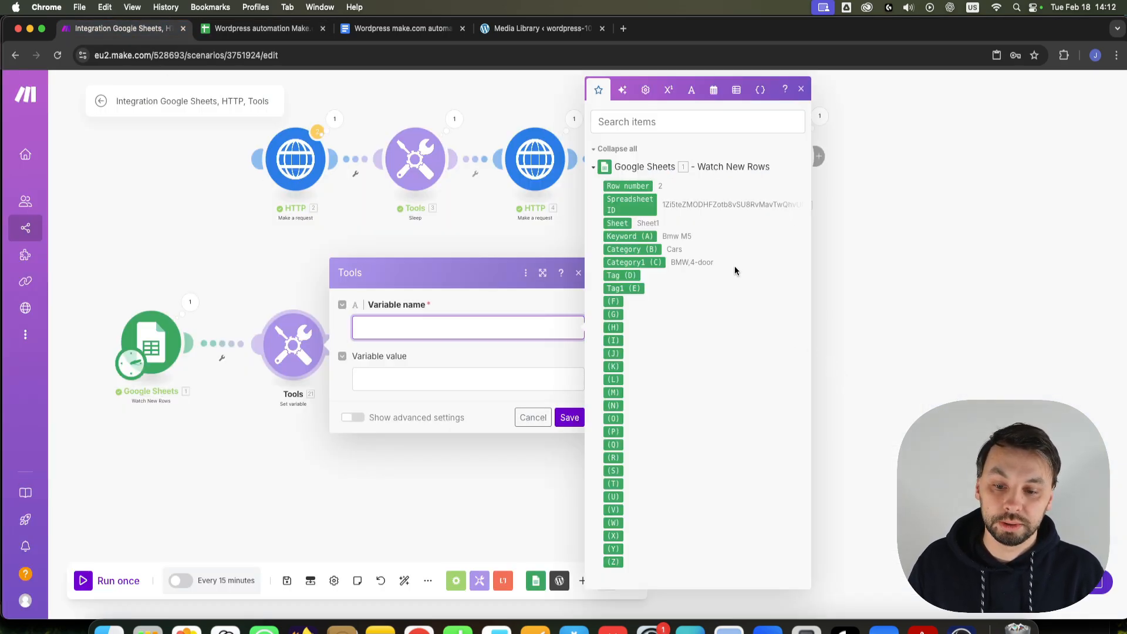
{"action": "type", "text": "Categories"}
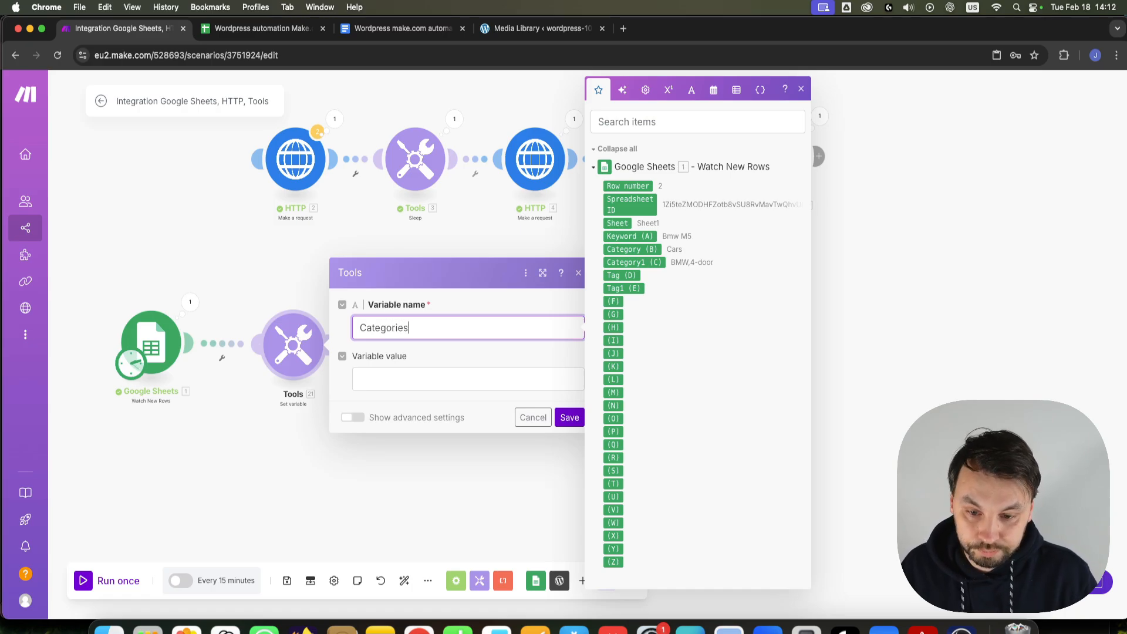
{"action": "left_click", "coordinate": [510, 369]}
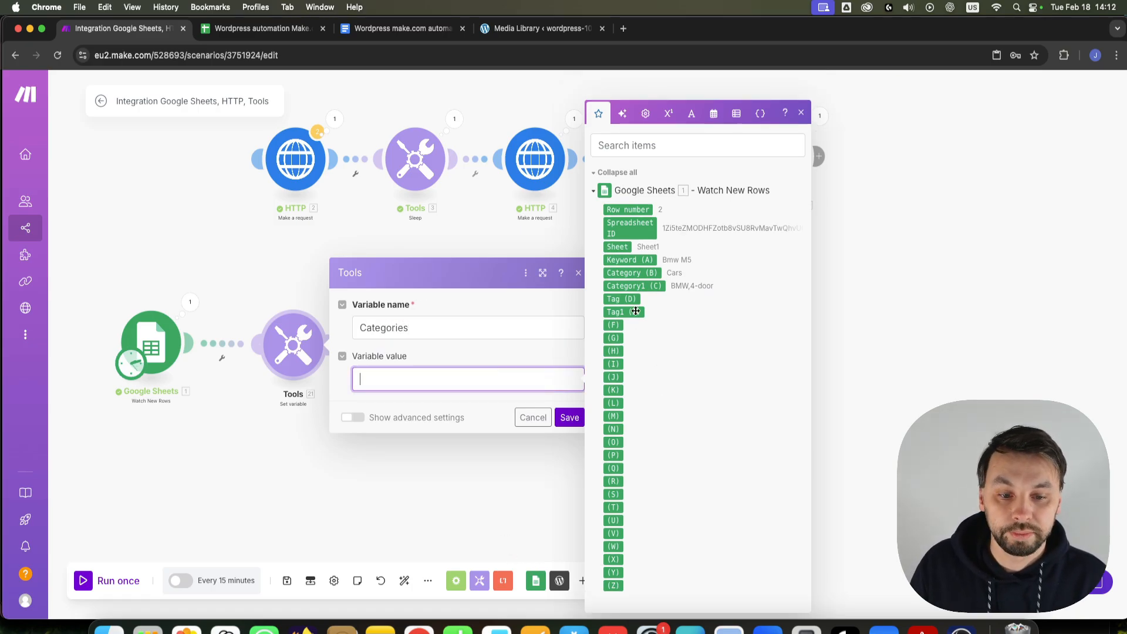
{"action": "left_click_drag", "start_coordinate": [631, 273], "coordinate": [525, 353]}
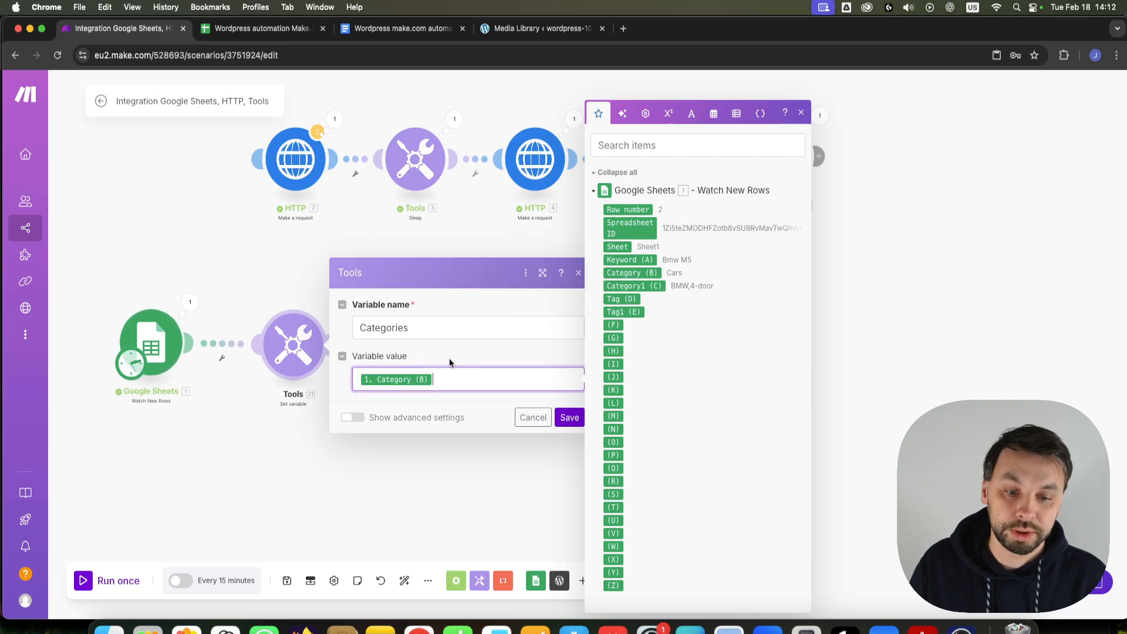
{"action": "left_click", "coordinate": [569, 417]}
Step: Reopen the Set variable module and replace the Categories variable's mapped value with an empty split text function
{"action": "scroll", "coordinate": [295, 399], "scroll_direction": "down", "scroll_amount": 3}
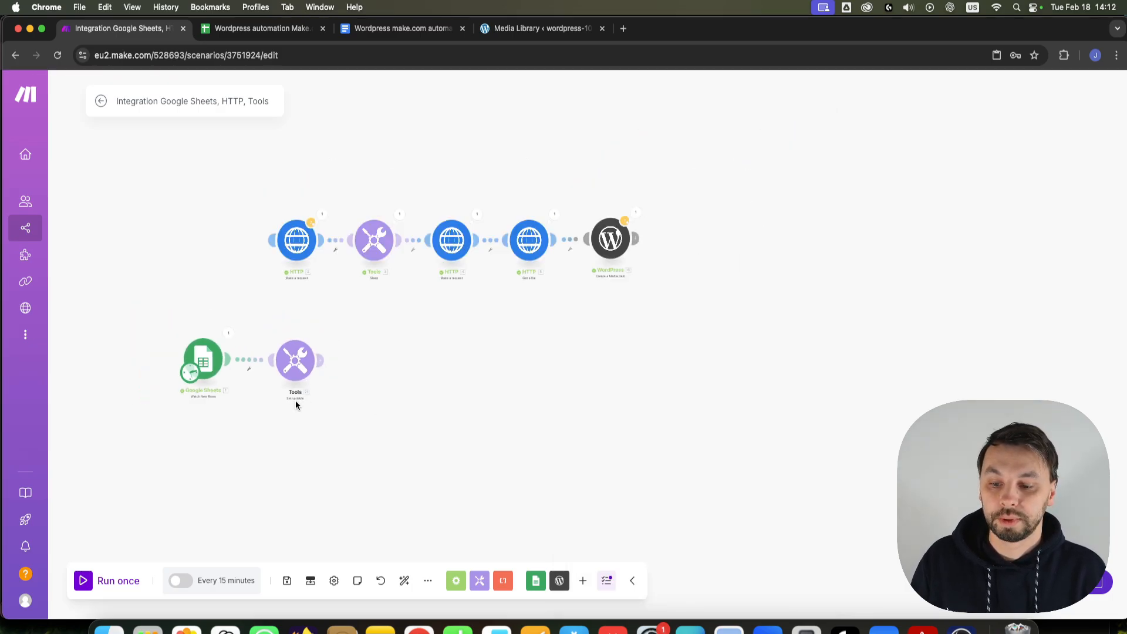
{"action": "scroll", "coordinate": [296, 404], "scroll_direction": "up", "scroll_amount": 3}
{"action": "left_click", "coordinate": [284, 319]}
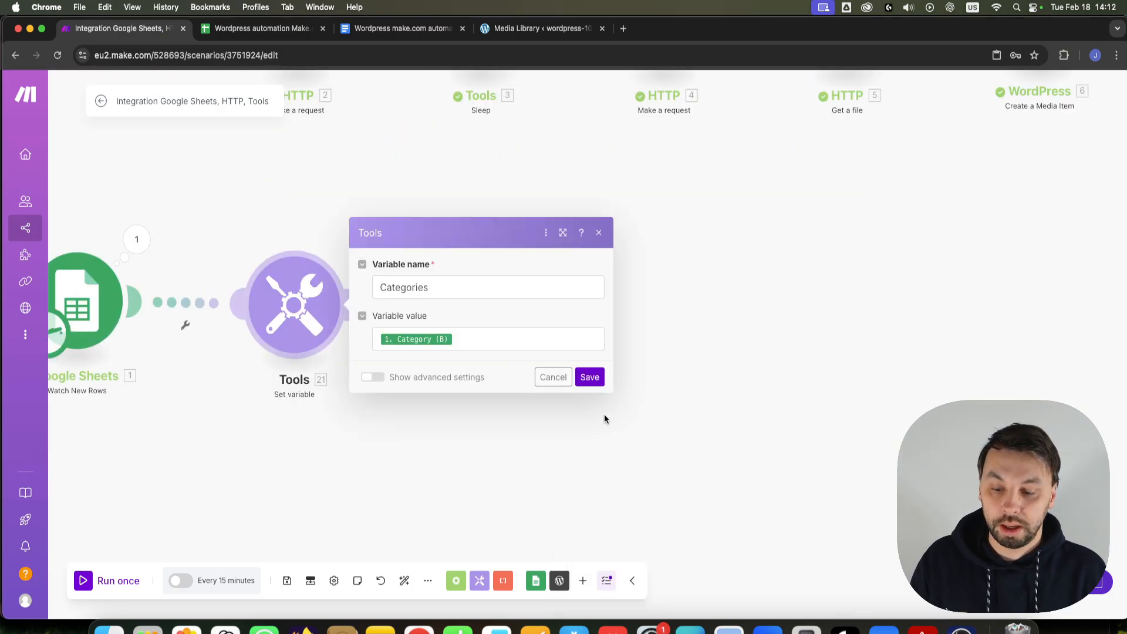
{"action": "left_click", "coordinate": [523, 338]}
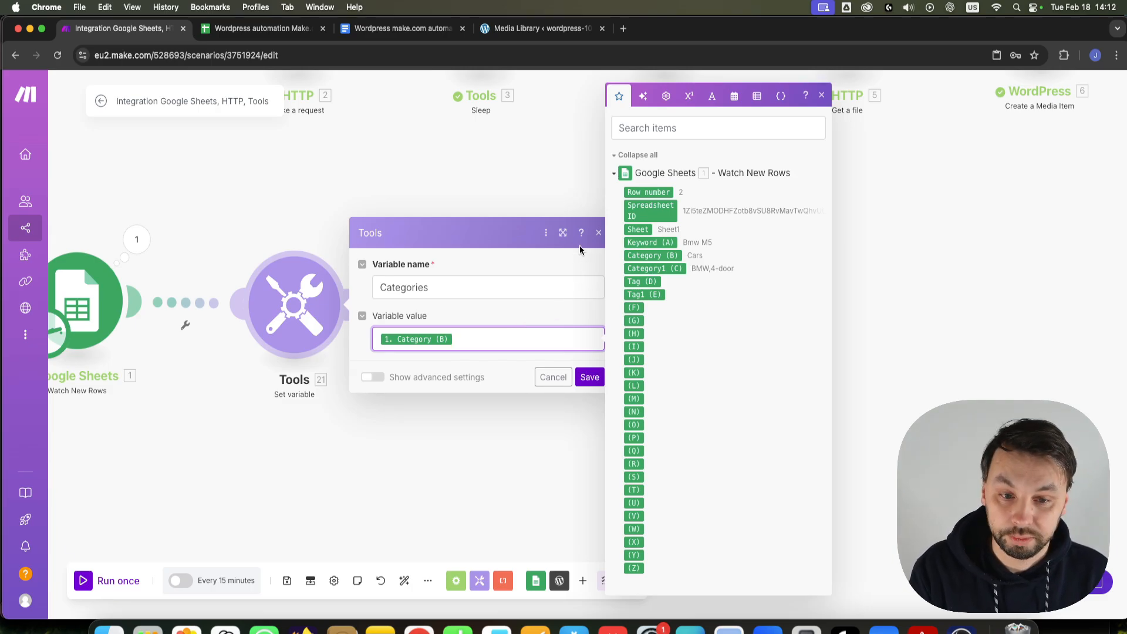
{"action": "key", "text": "BackSpace"}
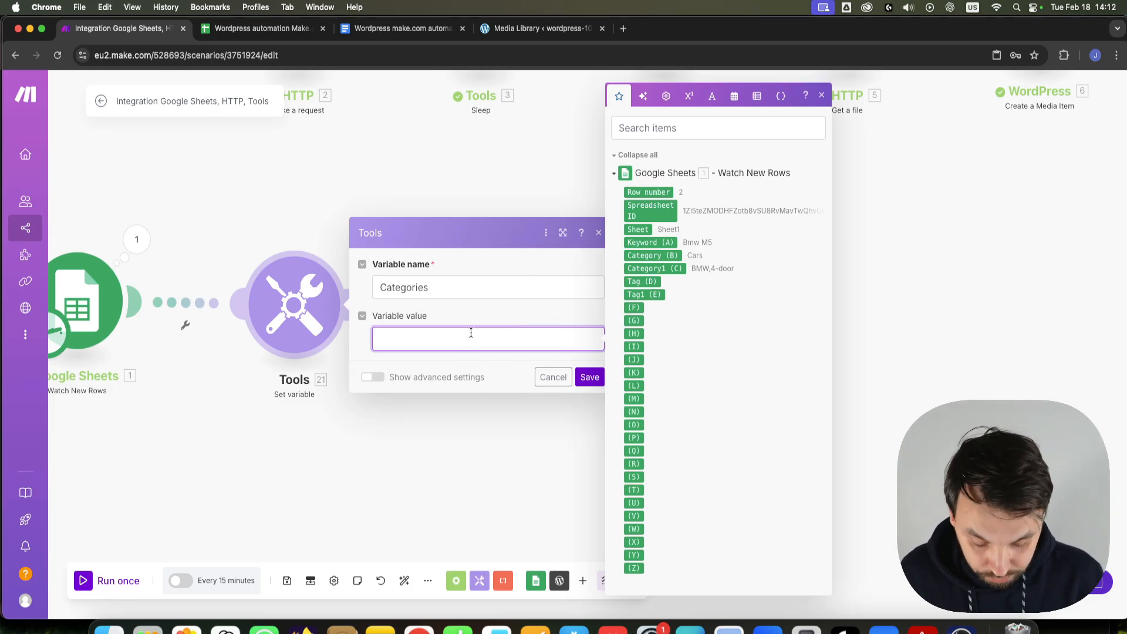
{"action": "left_click", "coordinate": [665, 95]}
{"action": "left_click", "coordinate": [644, 263]}
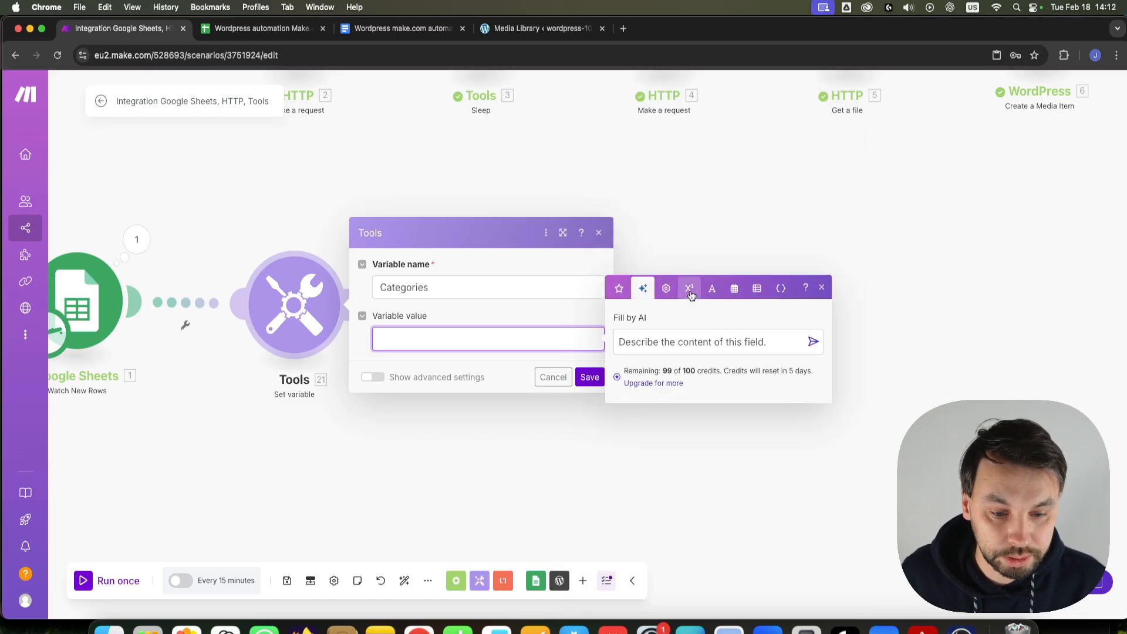
{"action": "left_click", "coordinate": [689, 263]}
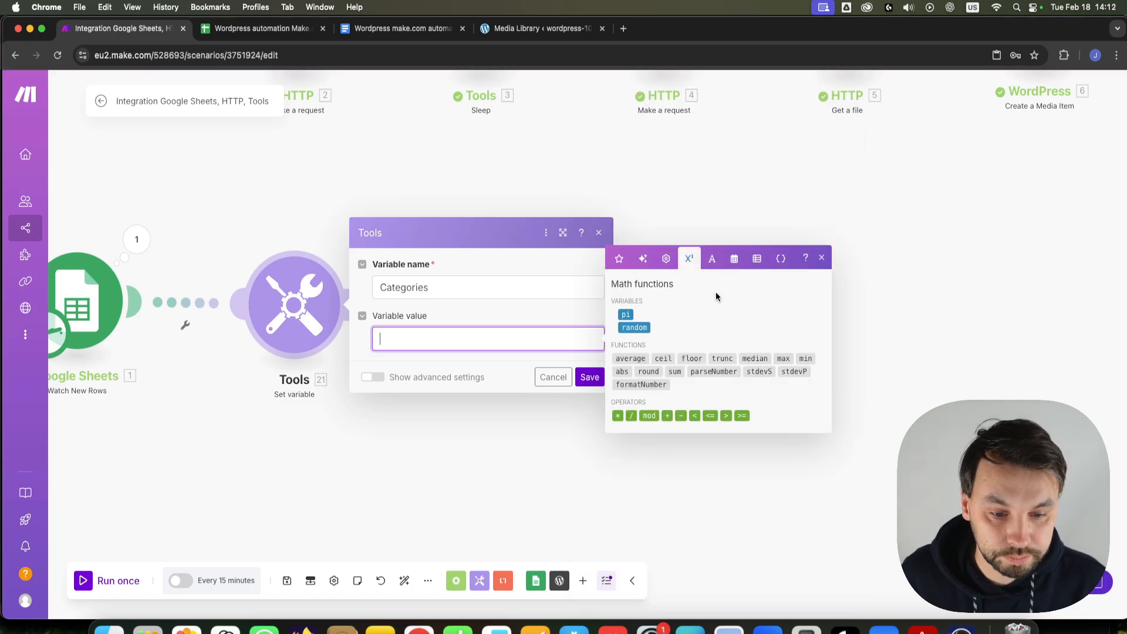
{"action": "left_click", "coordinate": [709, 257]}
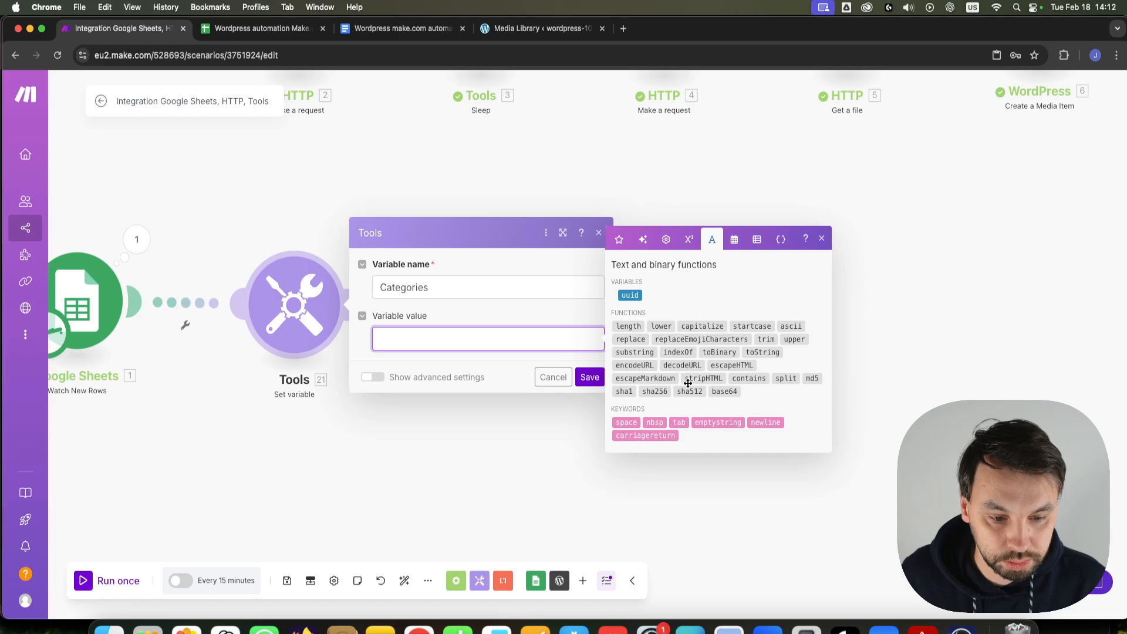
{"action": "left_click", "coordinate": [786, 379]}
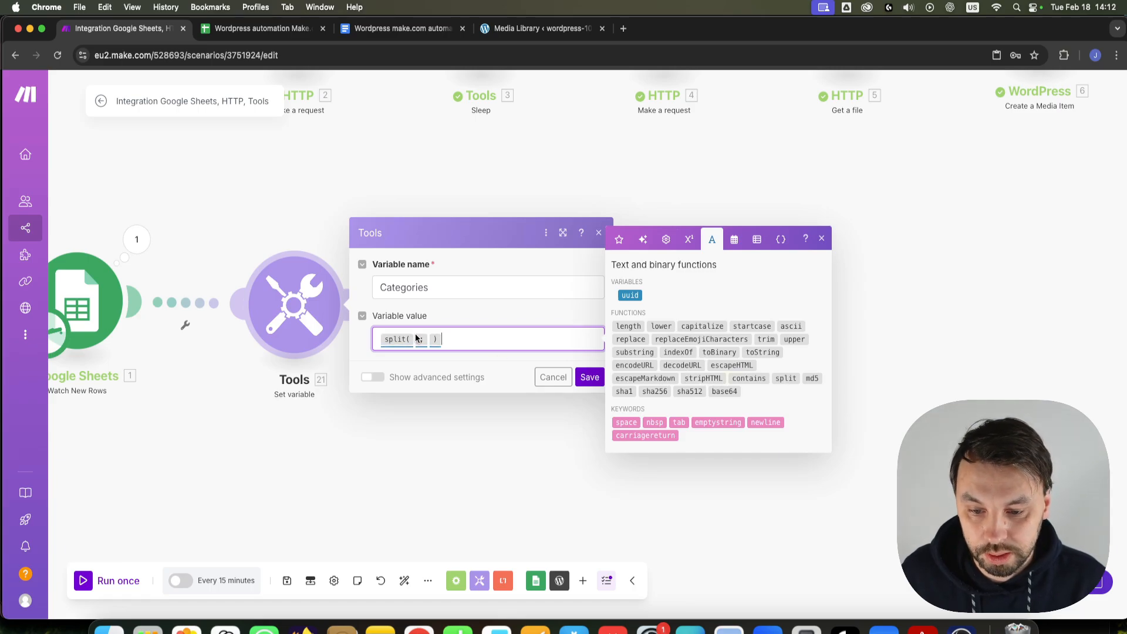
Step: Complete the split function with Category (B) as its text and a comma as its separator, and save the module
{"action": "mouse_move", "coordinate": [415, 340]}
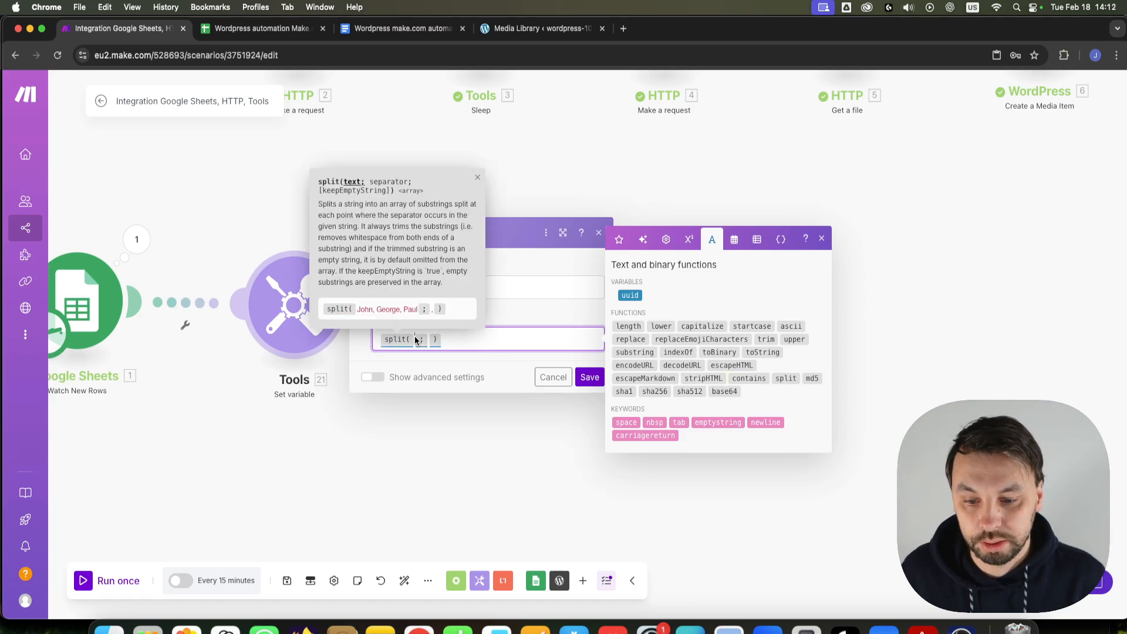
{"action": "left_click", "coordinate": [617, 244]}
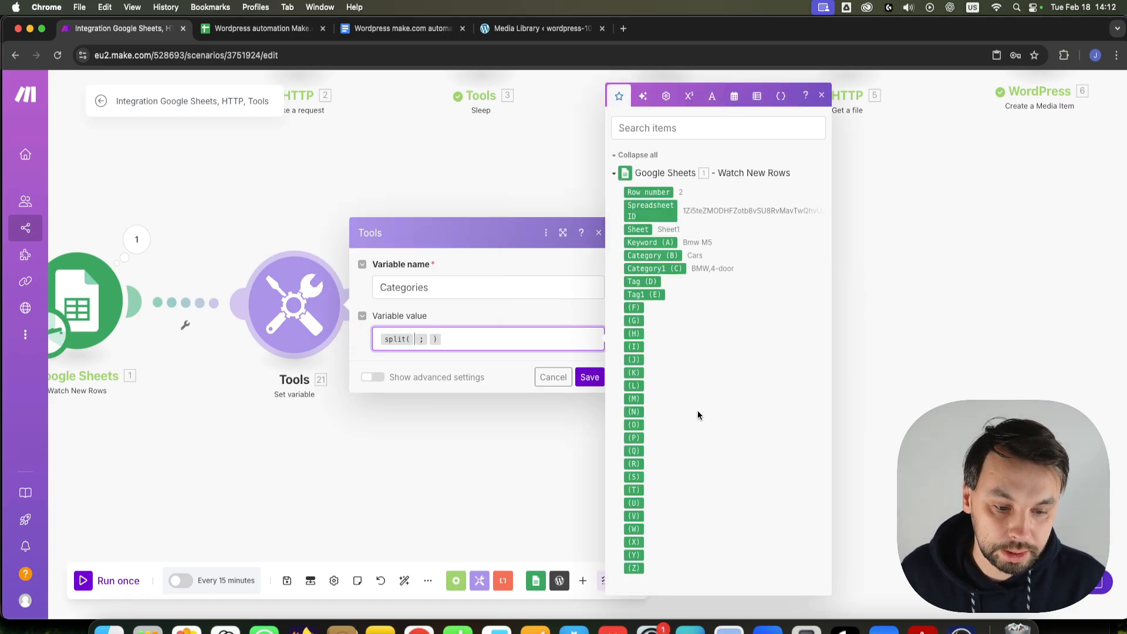
{"action": "left_click", "coordinate": [662, 257]}
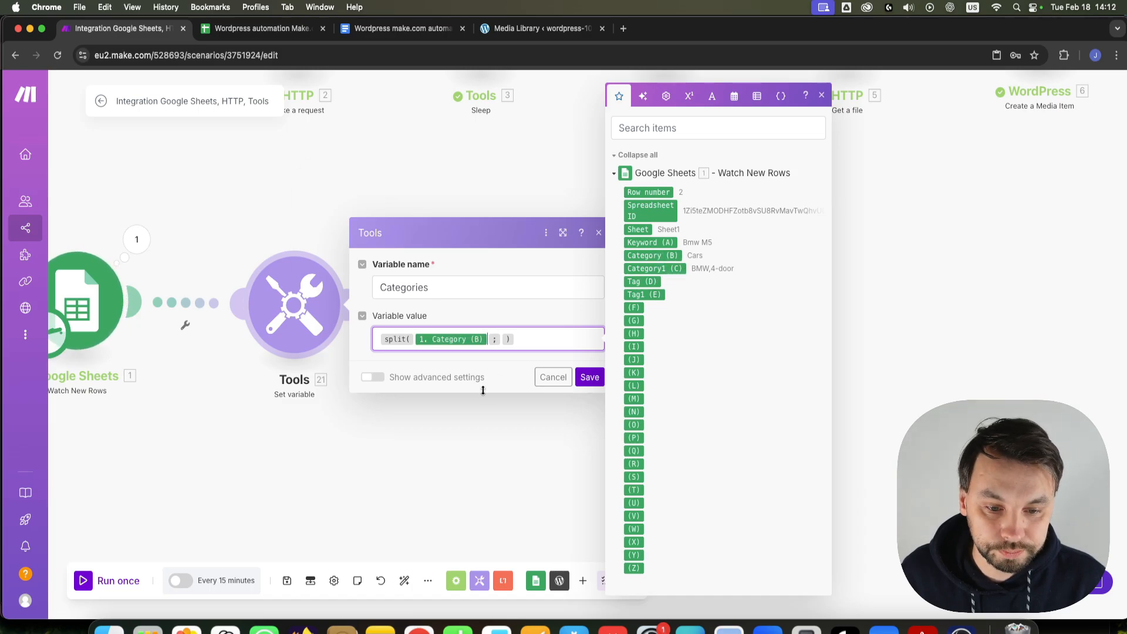
{"action": "left_click", "coordinate": [500, 340]}
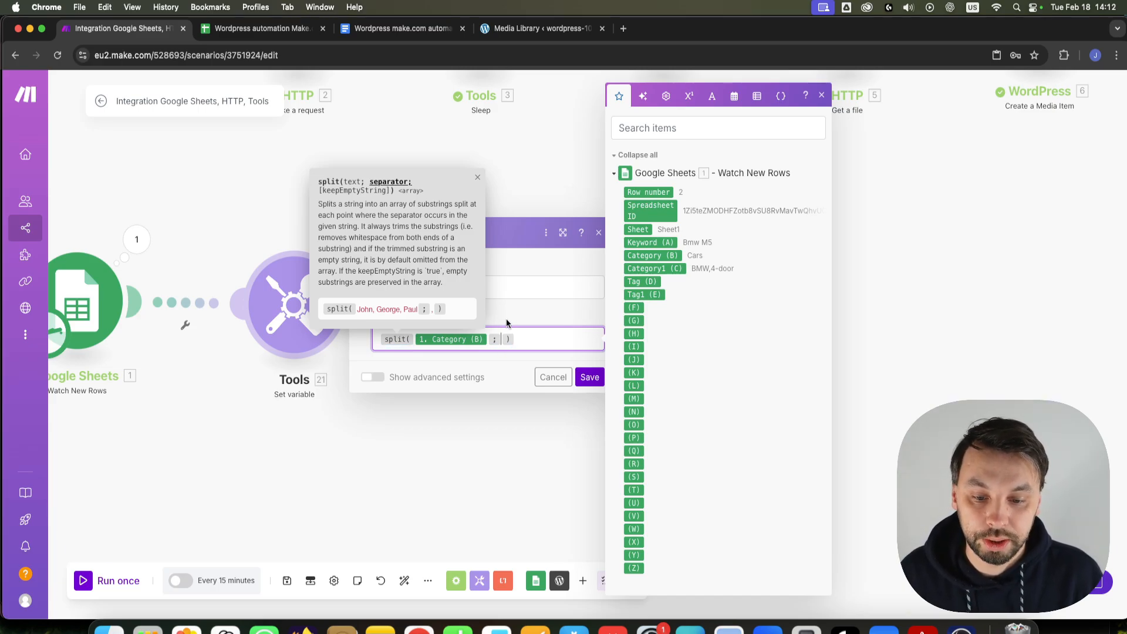
{"action": "left_click", "coordinate": [258, 28]}
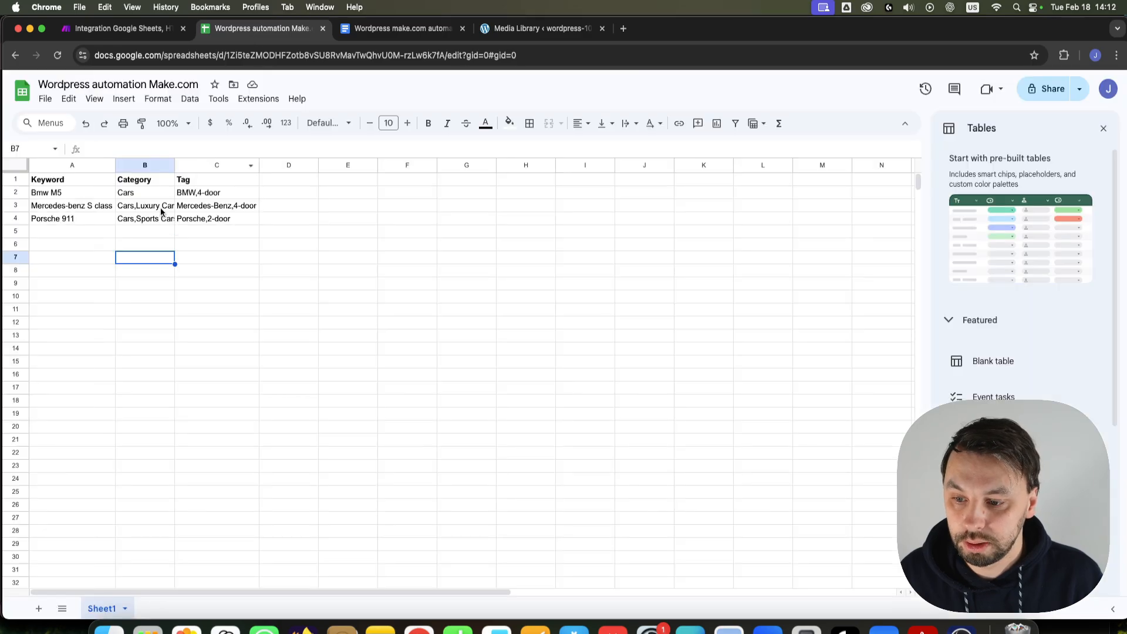
{"action": "left_click", "coordinate": [129, 28]}
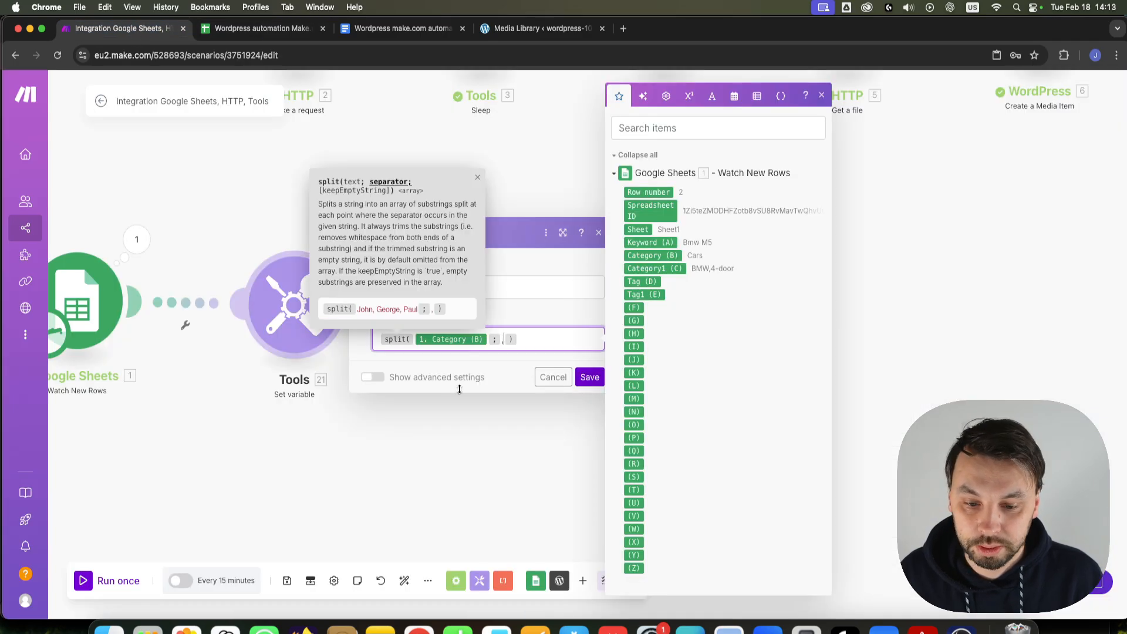
{"action": "left_click", "coordinate": [585, 380]}
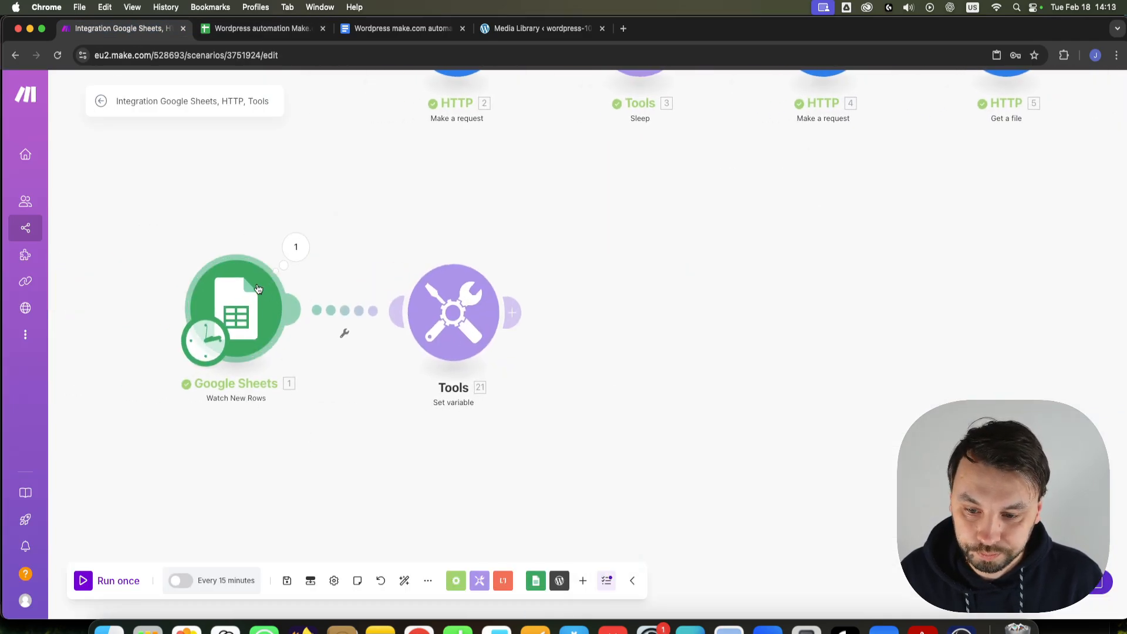
Step: Run the scenario once and examine the Categories array in the Set variable module's output bundle
{"action": "left_click", "coordinate": [112, 589]}
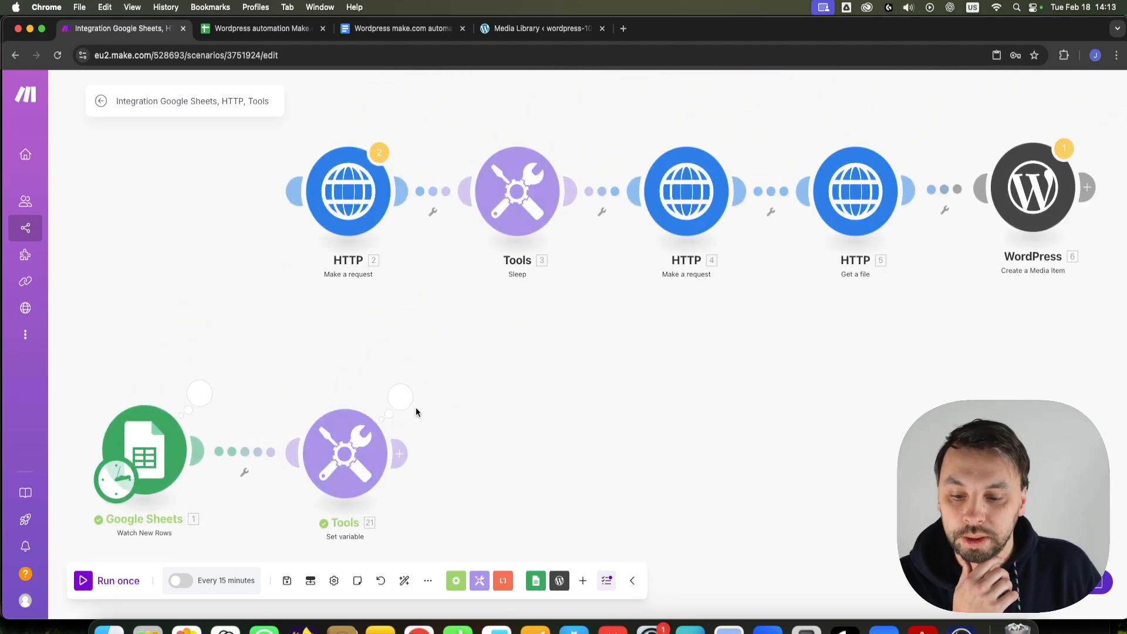
{"action": "left_click", "coordinate": [400, 397]}
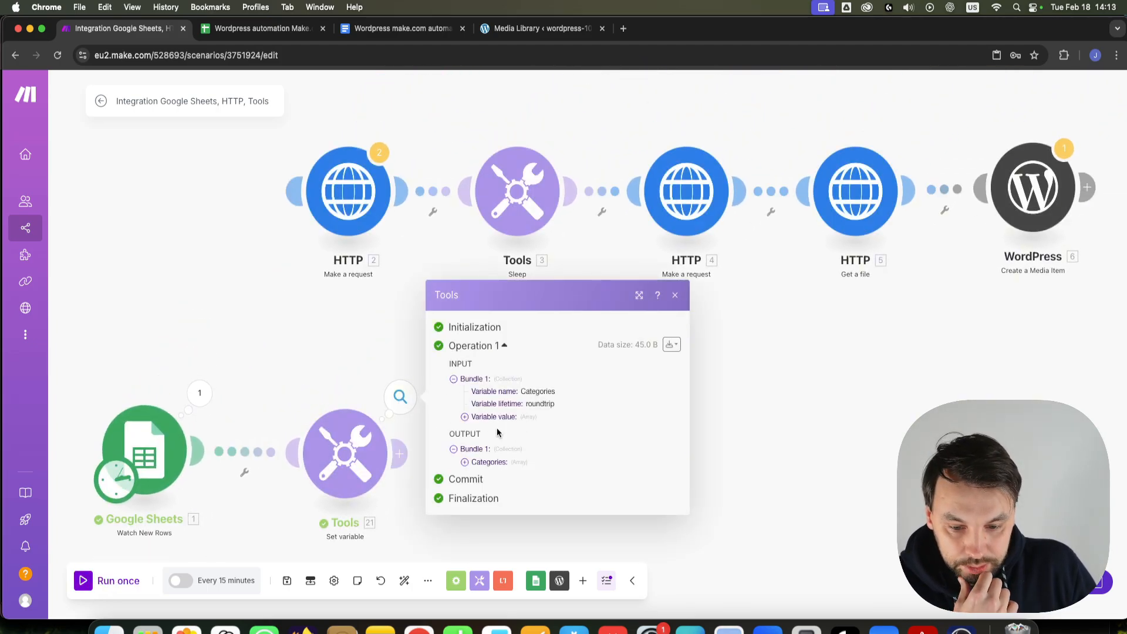
{"action": "left_click", "coordinate": [495, 463]}
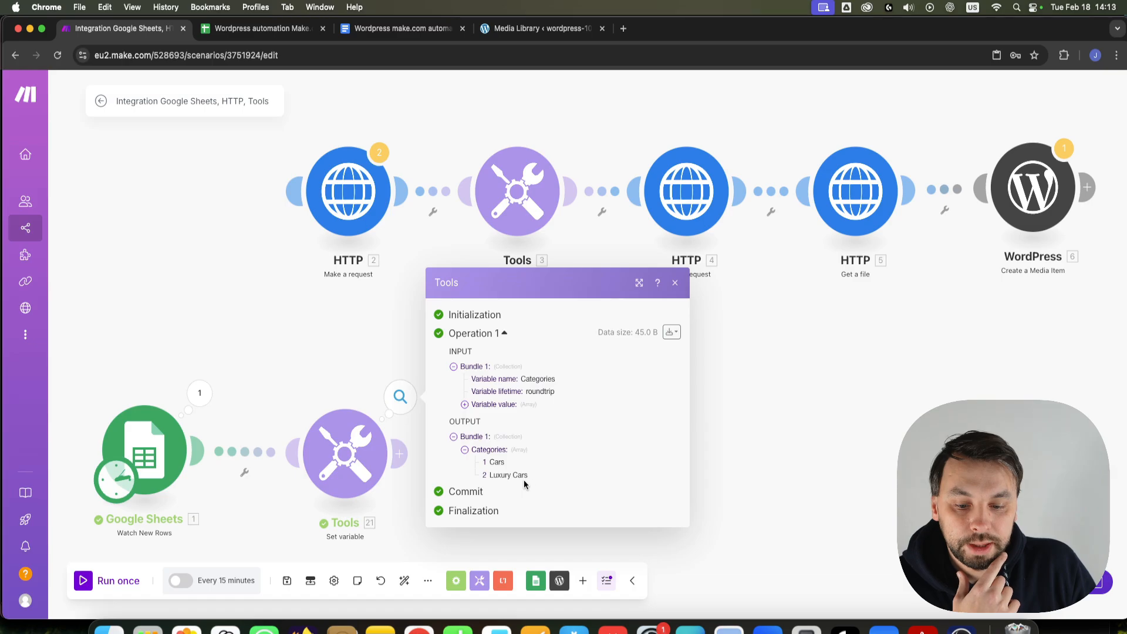
{"action": "left_click_drag", "start_coordinate": [490, 462], "coordinate": [509, 475]}
{"action": "left_click", "coordinate": [508, 476]}
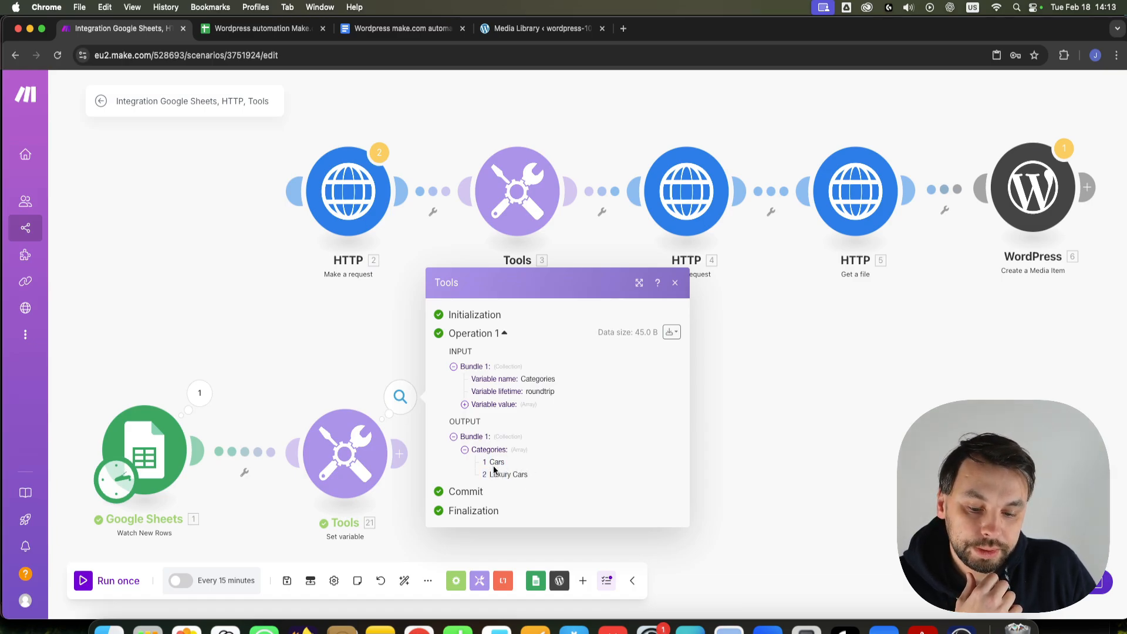
Step: Add an Iterator module after the Set variable module, map the Categories[] array into it and save
{"action": "left_click", "coordinate": [795, 424]}
{"action": "scroll", "coordinate": [646, 475], "scroll_direction": "down", "scroll_amount": 3}
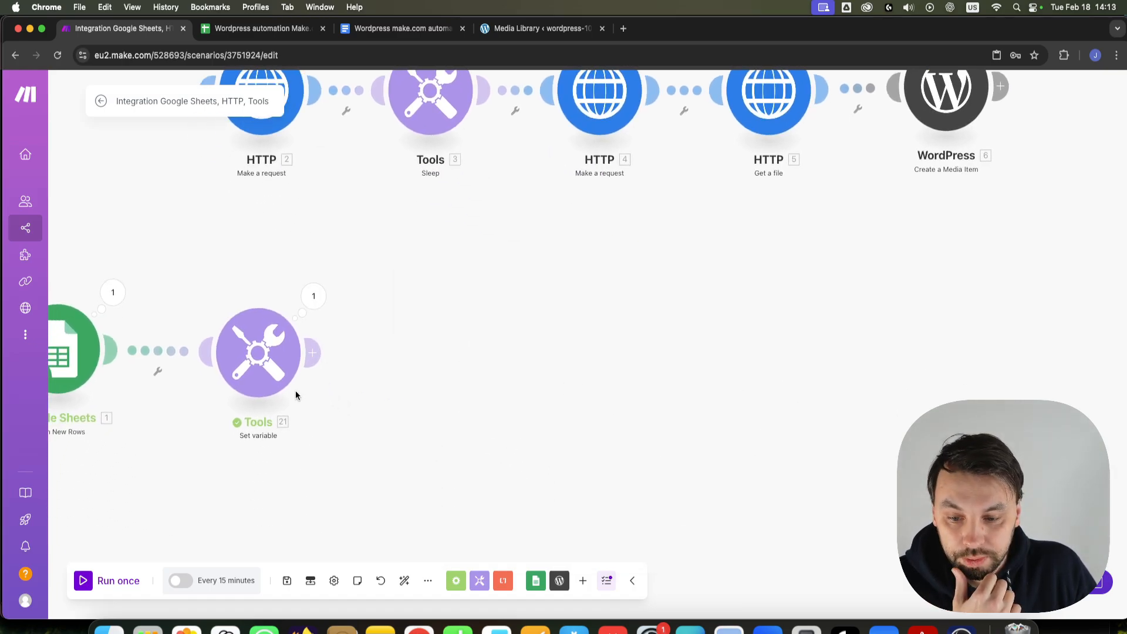
{"action": "left_click", "coordinate": [454, 584]}
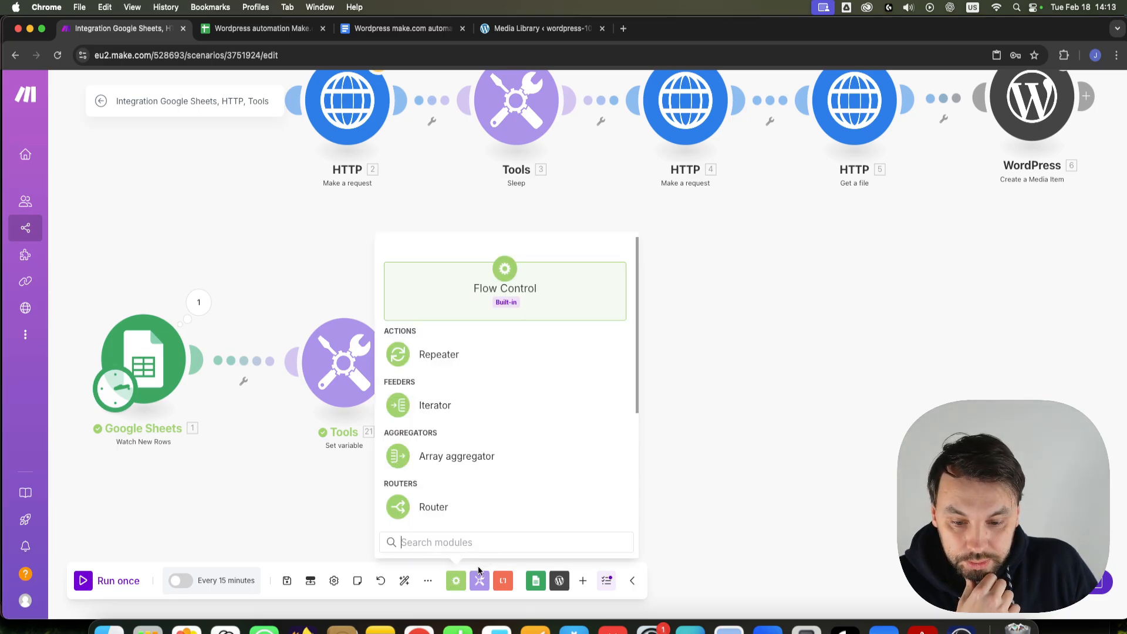
{"action": "left_click", "coordinate": [464, 407]}
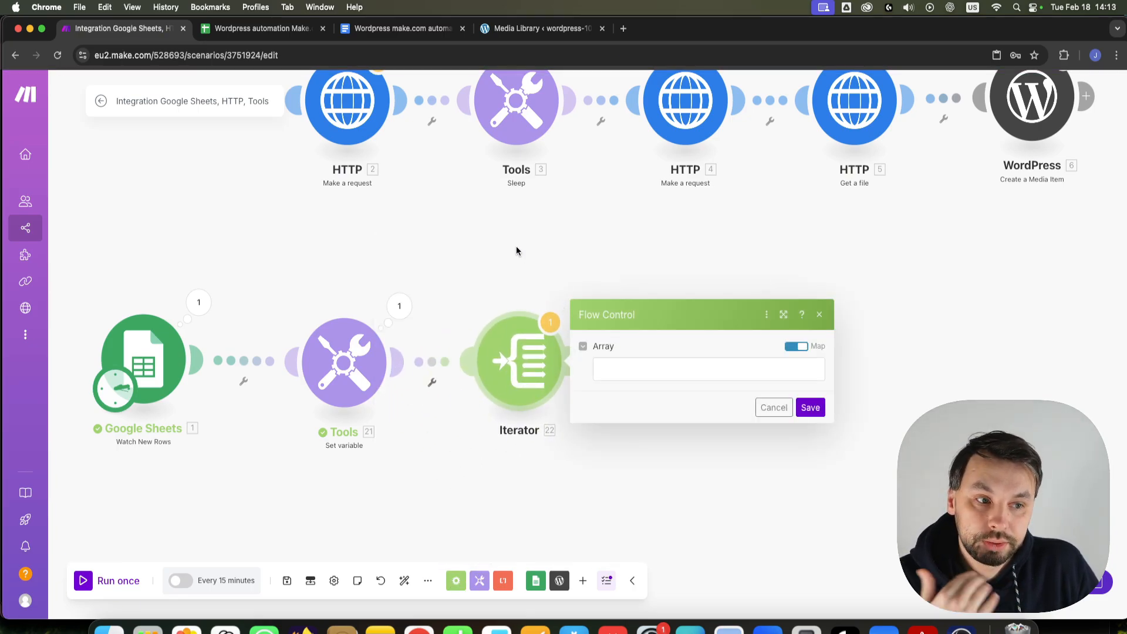
{"action": "left_click", "coordinate": [658, 372]}
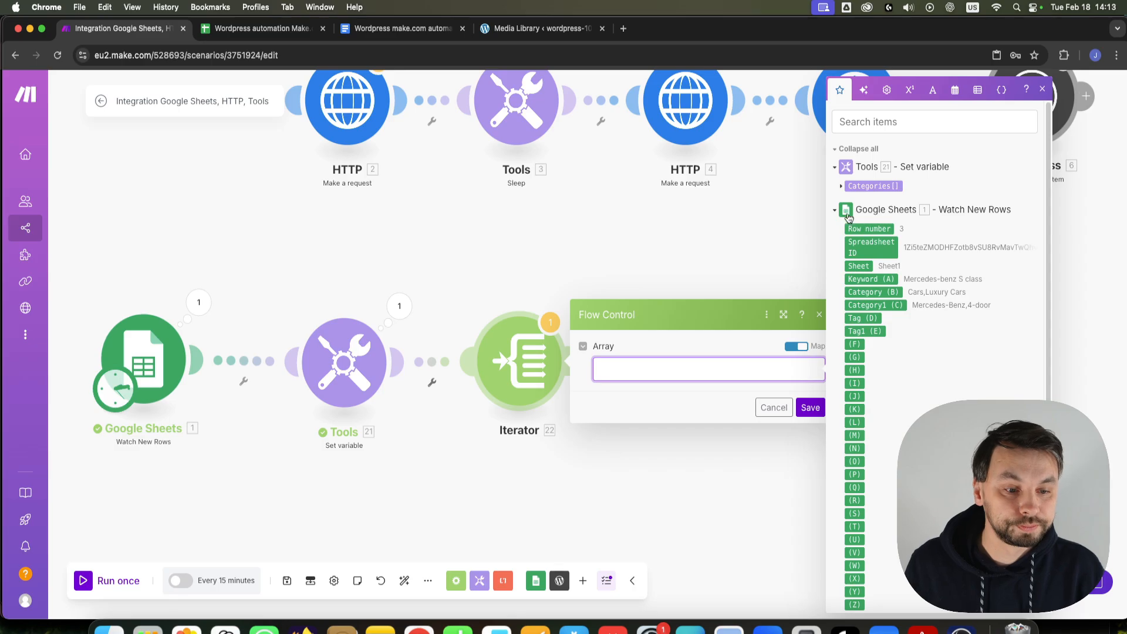
{"action": "left_click", "coordinate": [873, 186]}
{"action": "left_click", "coordinate": [810, 407]}
Step: Add a WordPress Create a Category module after the Iterator and select the Make.com Youtube Testing connection
{"action": "scroll", "coordinate": [689, 417], "scroll_direction": "down", "scroll_amount": 3}
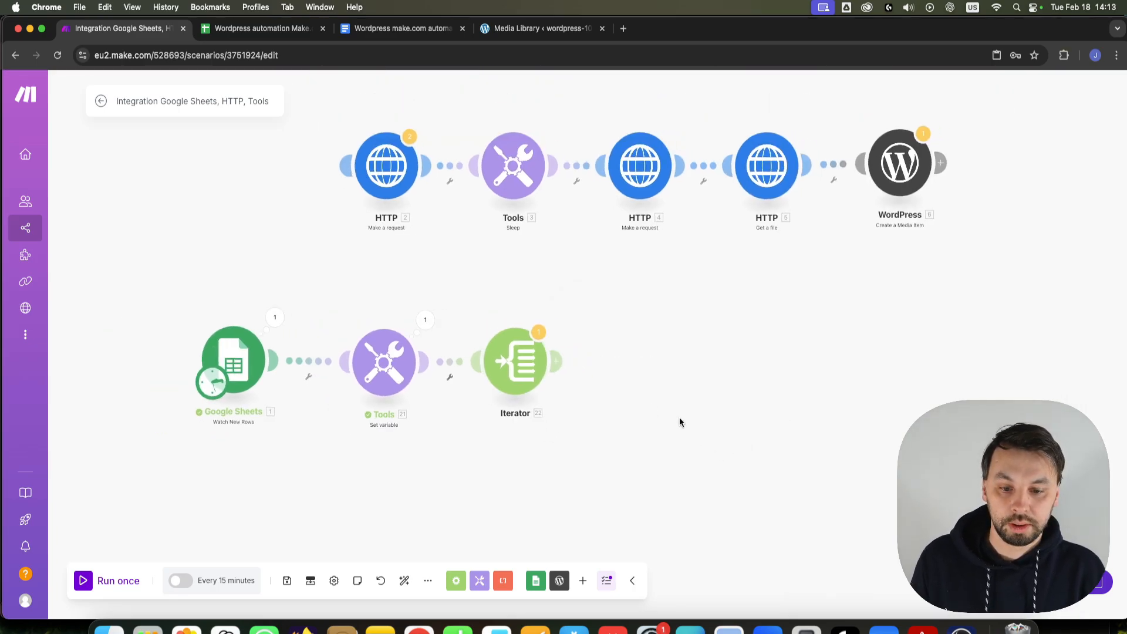
{"action": "left_click", "coordinate": [561, 581]}
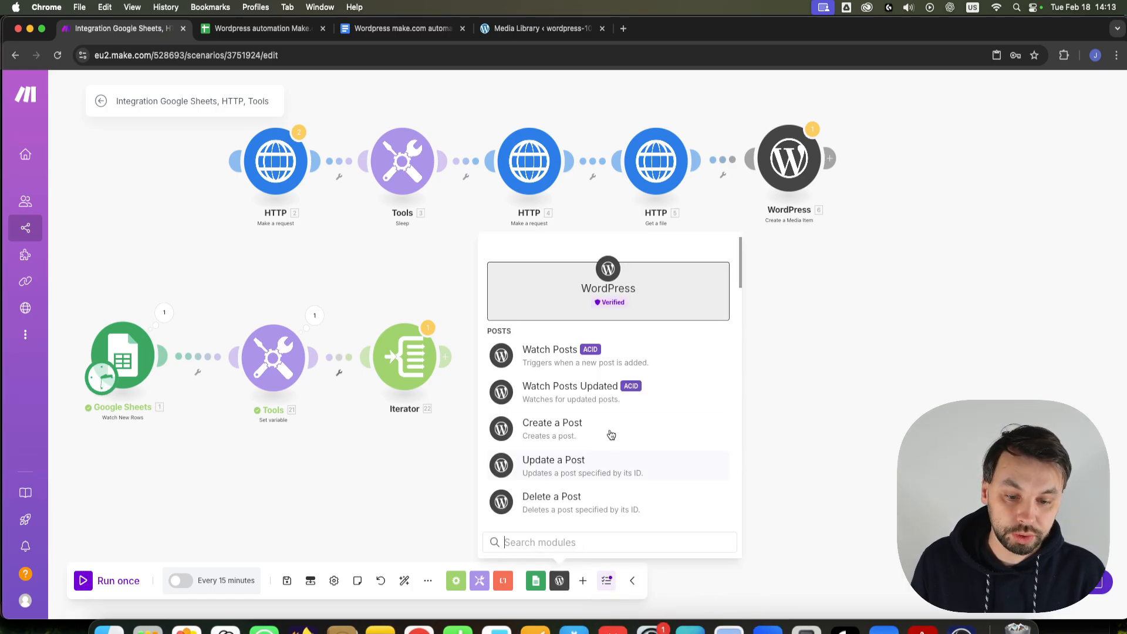
{"action": "scroll", "coordinate": [614, 461], "scroll_direction": "down", "scroll_amount": 5}
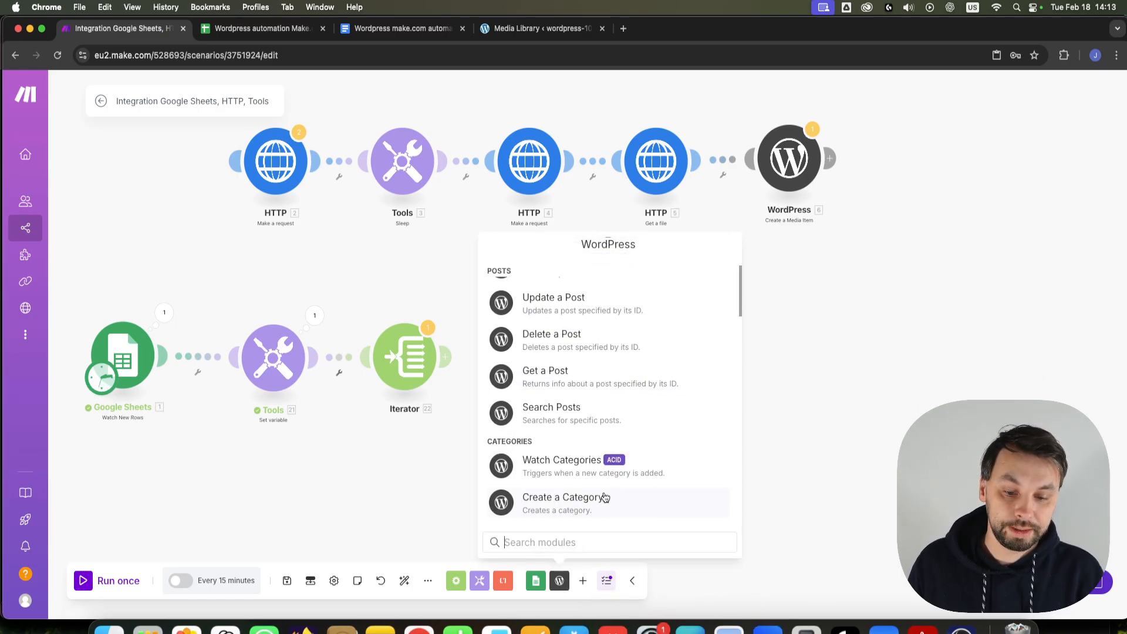
{"action": "left_click", "coordinate": [601, 462]}
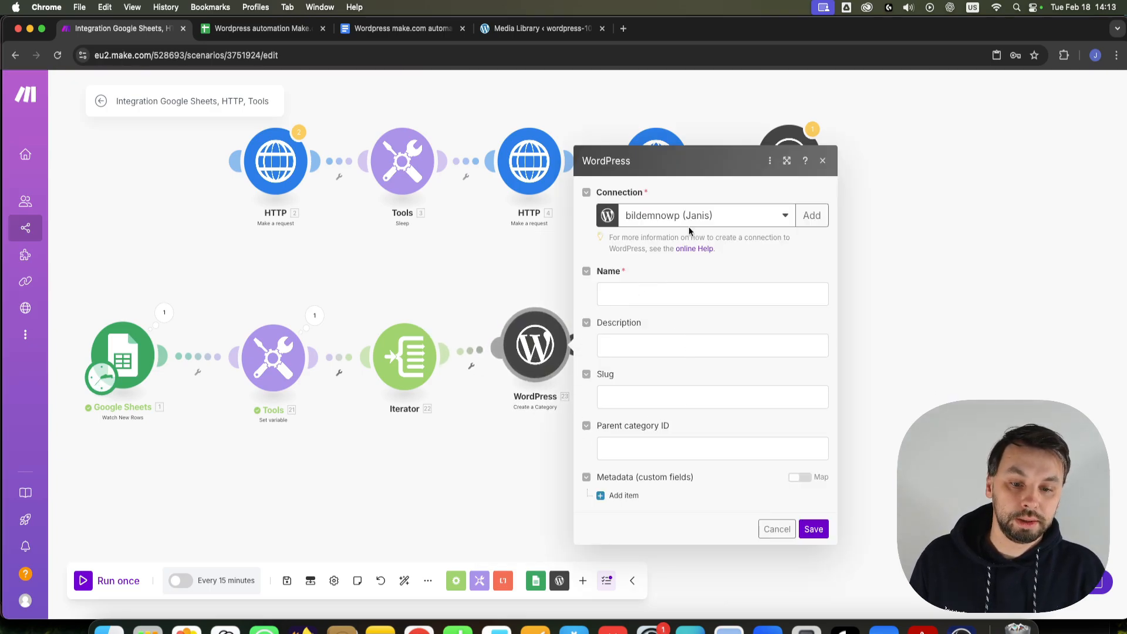
{"action": "left_click", "coordinate": [689, 227]}
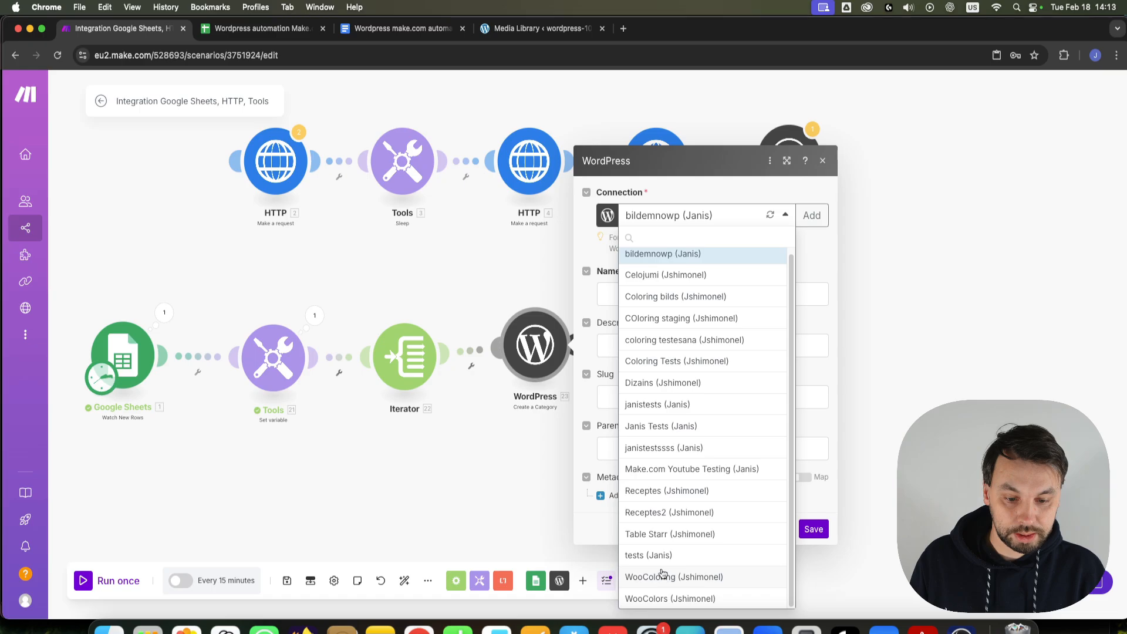
{"action": "left_click", "coordinate": [693, 471]}
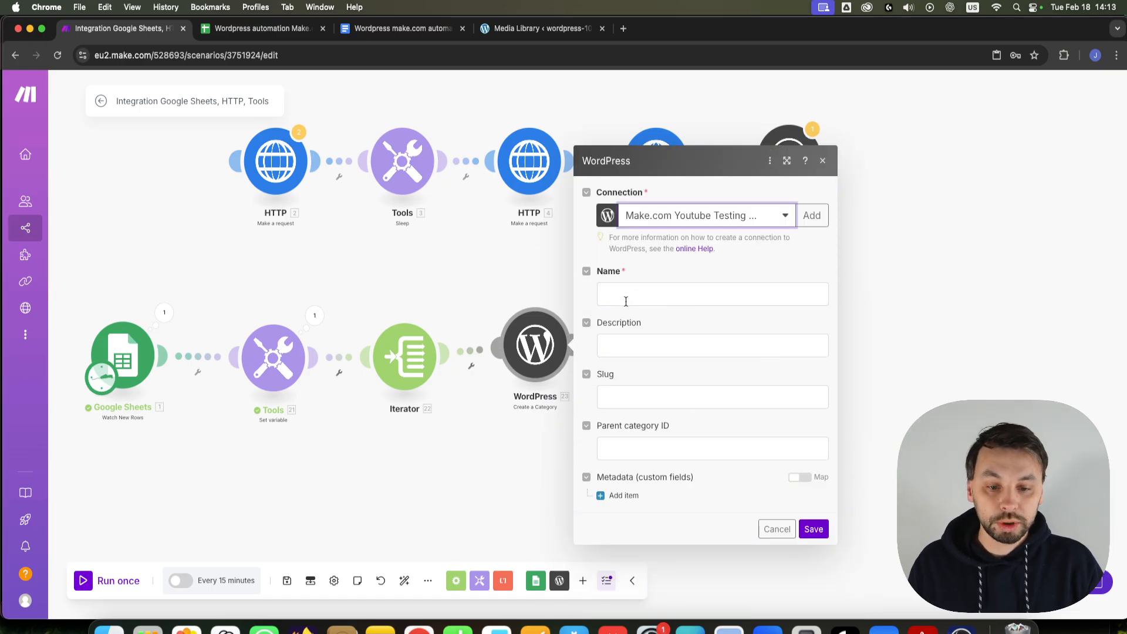
Step: Map the Iterator's Value as the category name, save the Create a Category module and place it closer to the Iterator
{"action": "left_click", "coordinate": [676, 299]}
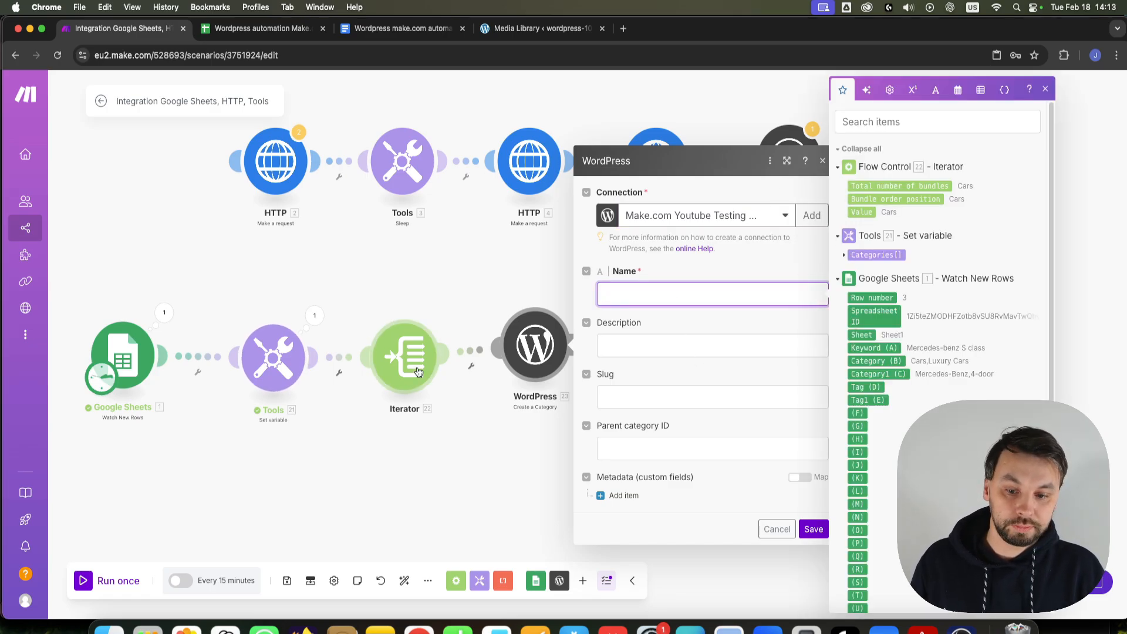
{"action": "left_click", "coordinate": [872, 212]}
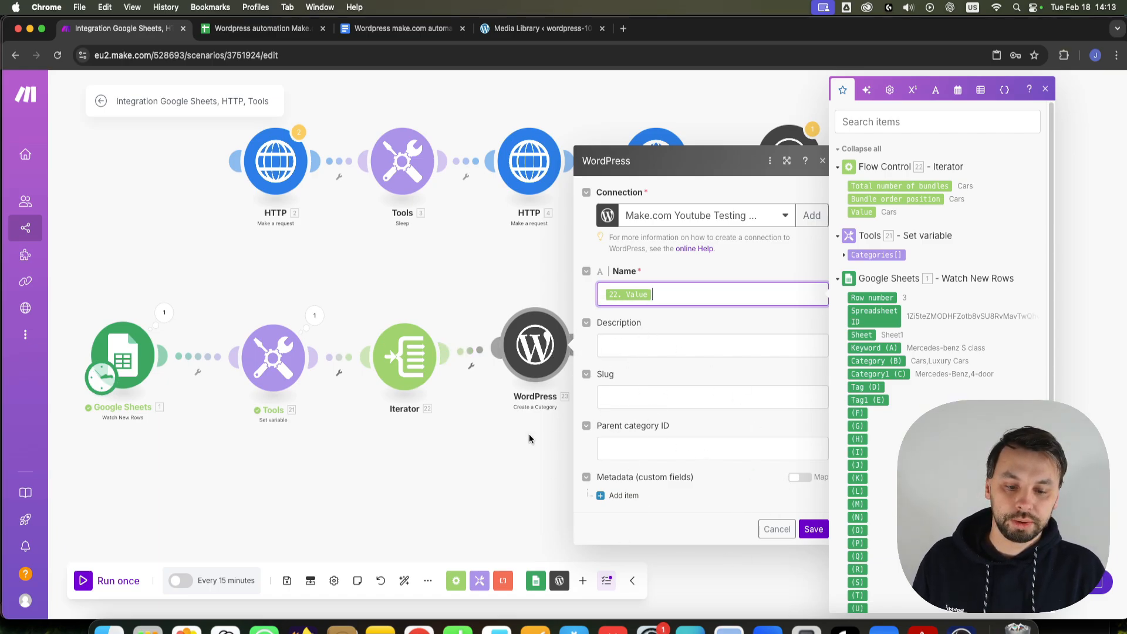
{"action": "left_click", "coordinate": [812, 530]}
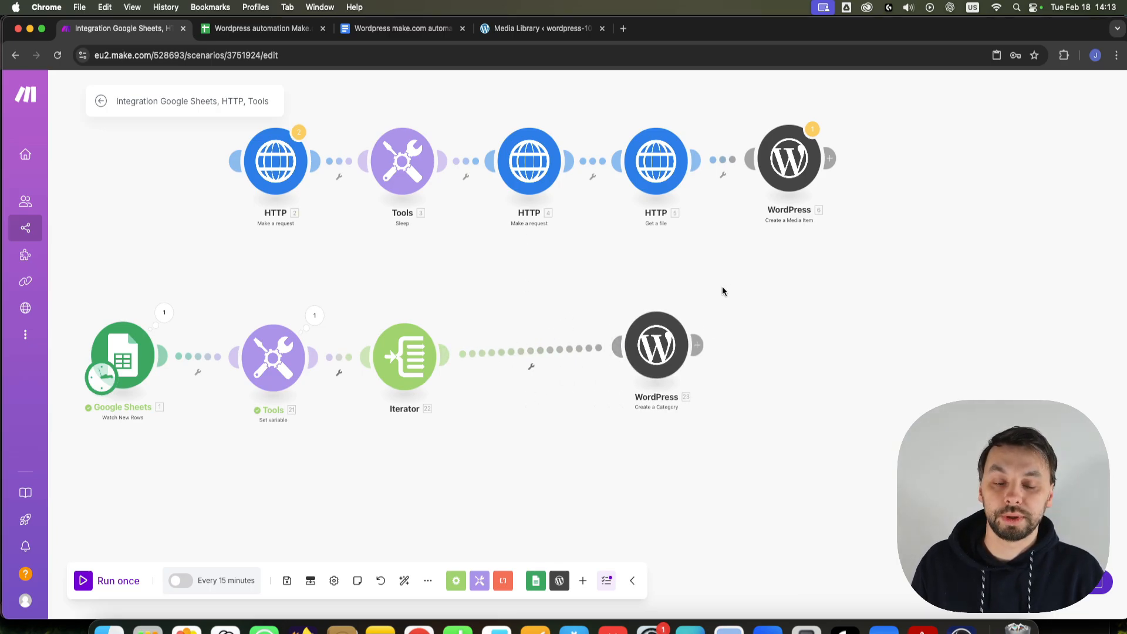
{"action": "left_click_drag", "start_coordinate": [655, 349], "coordinate": [547, 347]}
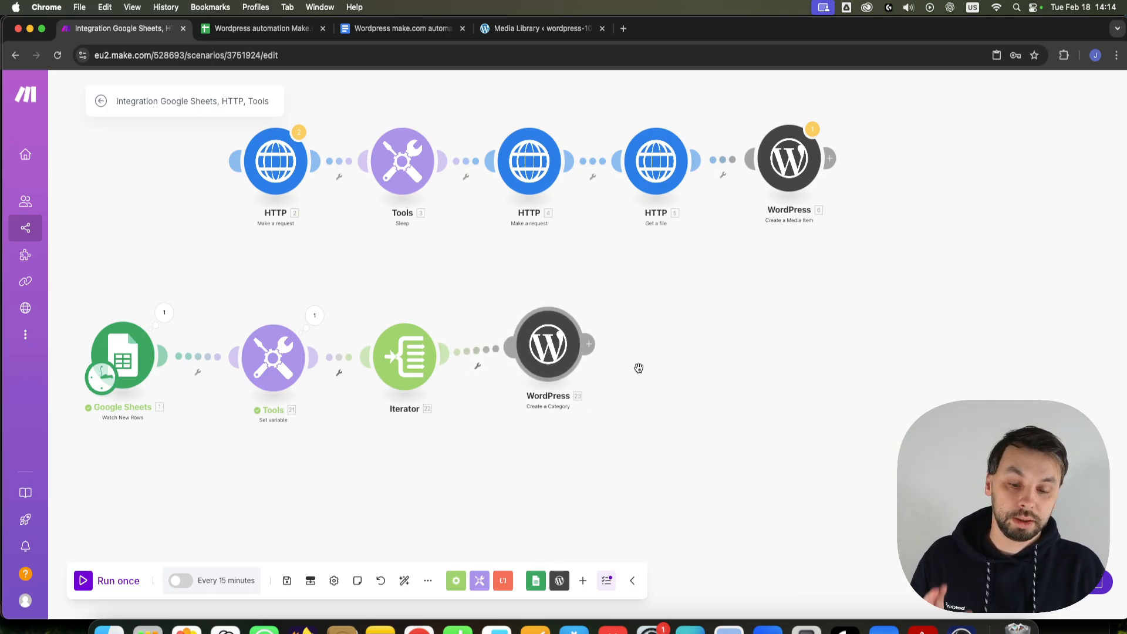
Step: Add an error handler route to the WordPress Create a Category module
{"action": "left_click_drag", "start_coordinate": [665, 442], "coordinate": [685, 400]}
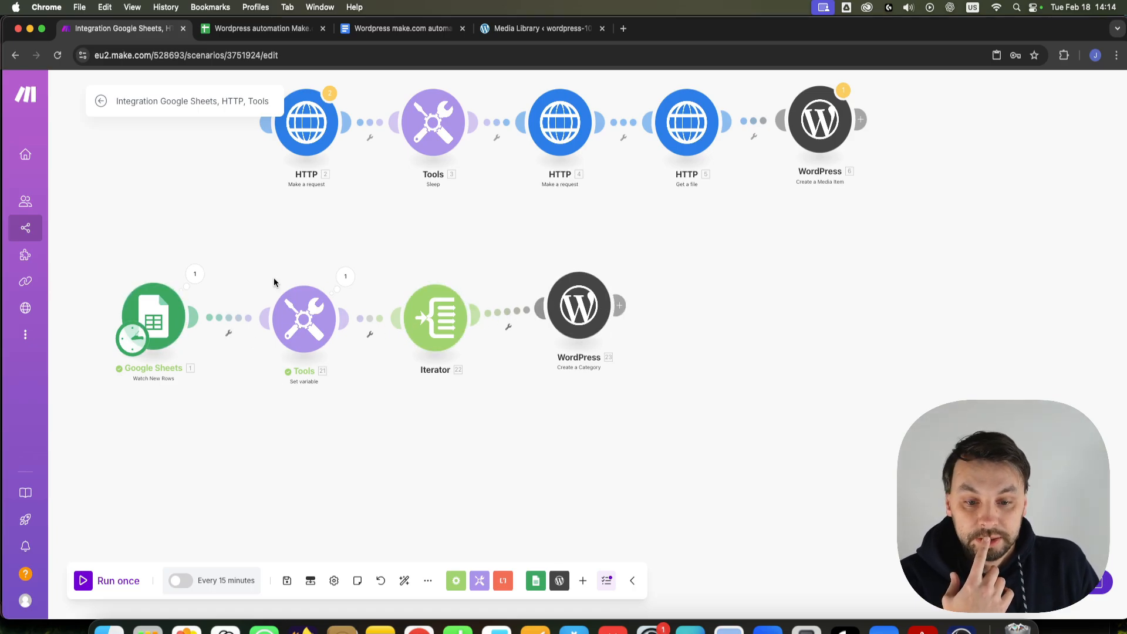
{"action": "scroll", "coordinate": [518, 394], "scroll_direction": "right", "scroll_amount": 3}
{"action": "scroll", "coordinate": [518, 394], "scroll_direction": "down", "scroll_amount": 1}
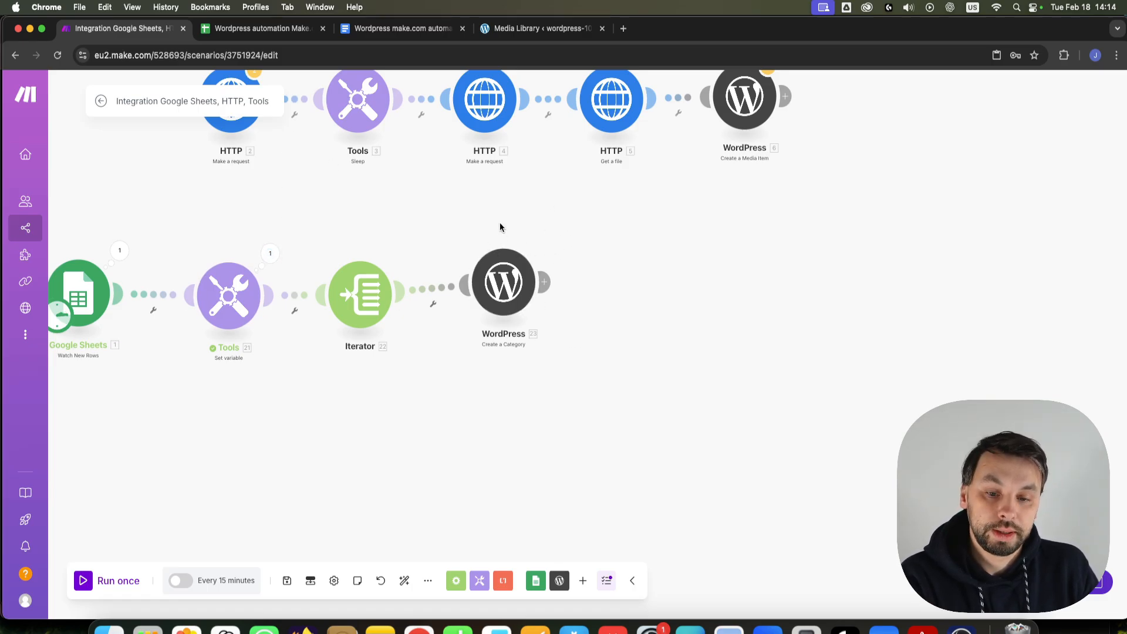
{"action": "right_click", "coordinate": [505, 272]}
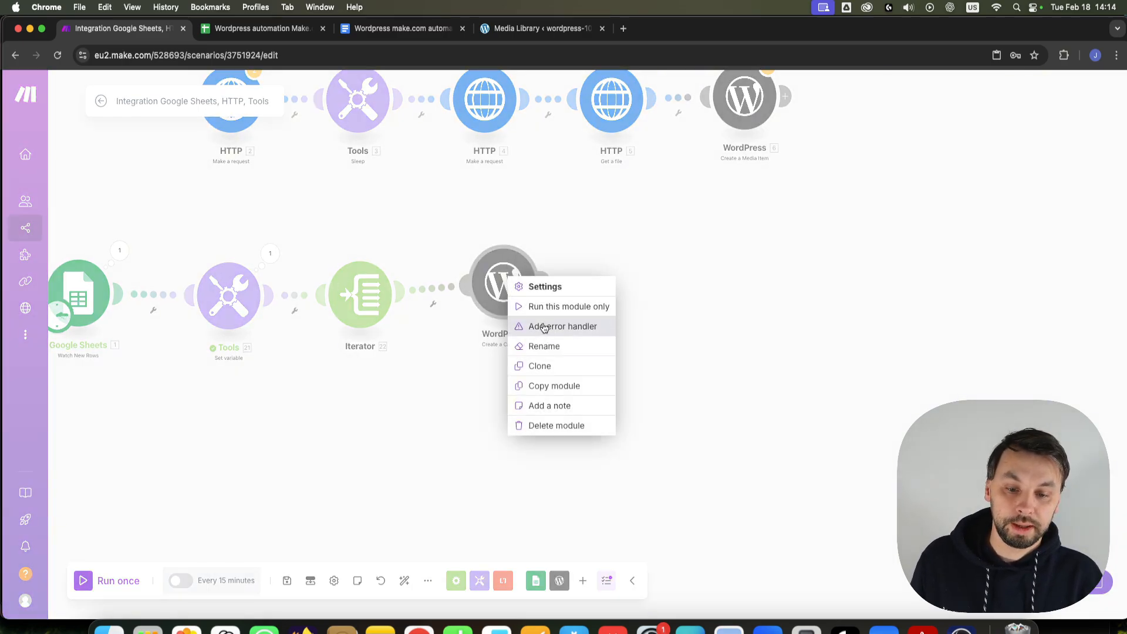
{"action": "left_click", "coordinate": [521, 326]}
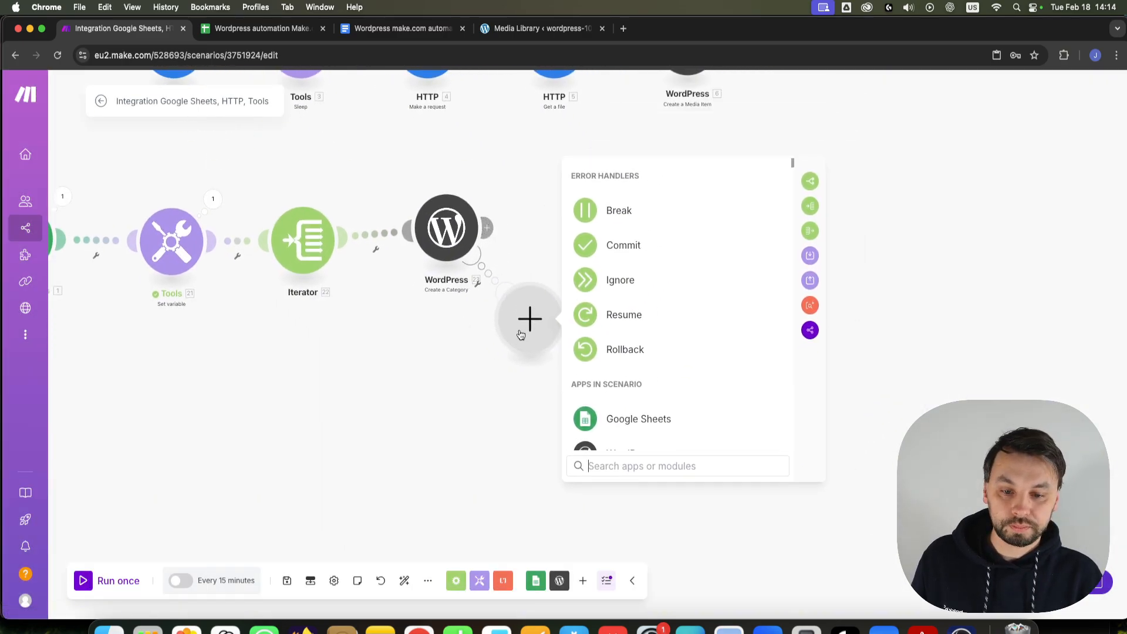
Step: Insert a WordPress Search Categories module as the first module on the error handler route
{"action": "scroll", "coordinate": [701, 353], "scroll_direction": "down", "scroll_amount": 3}
{"action": "scroll", "coordinate": [700, 270], "scroll_direction": "down", "scroll_amount": 1}
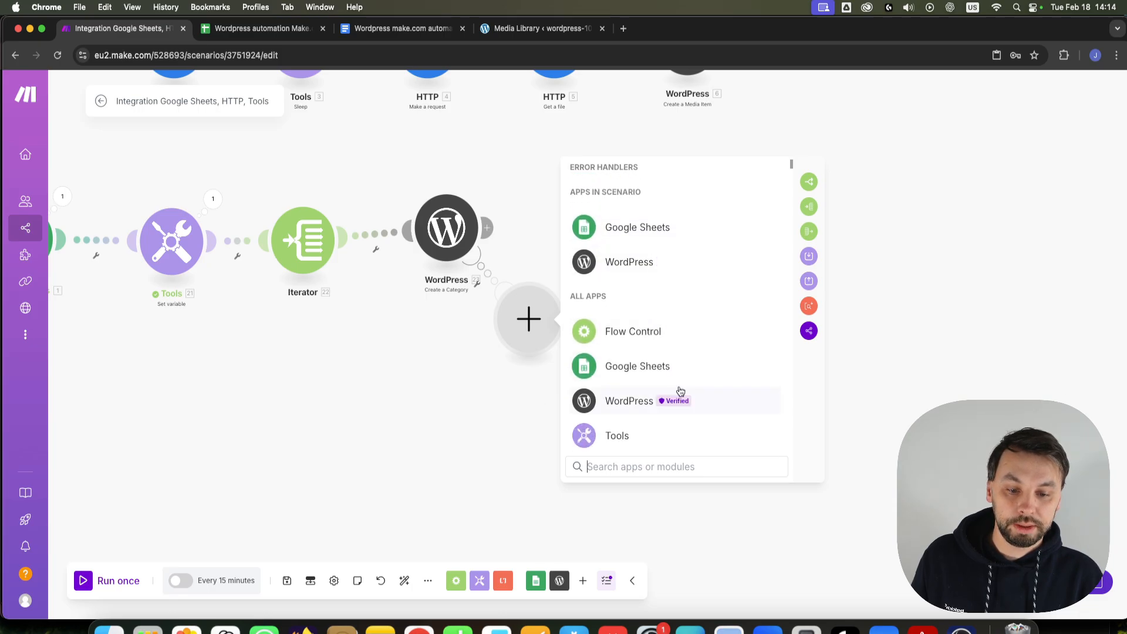
{"action": "left_click", "coordinate": [613, 400]}
{"action": "scroll", "coordinate": [658, 392], "scroll_direction": "down", "scroll_amount": 3}
{"action": "scroll", "coordinate": [666, 395], "scroll_direction": "down", "scroll_amount": 2}
{"action": "scroll", "coordinate": [666, 397], "scroll_direction": "down", "scroll_amount": 2}
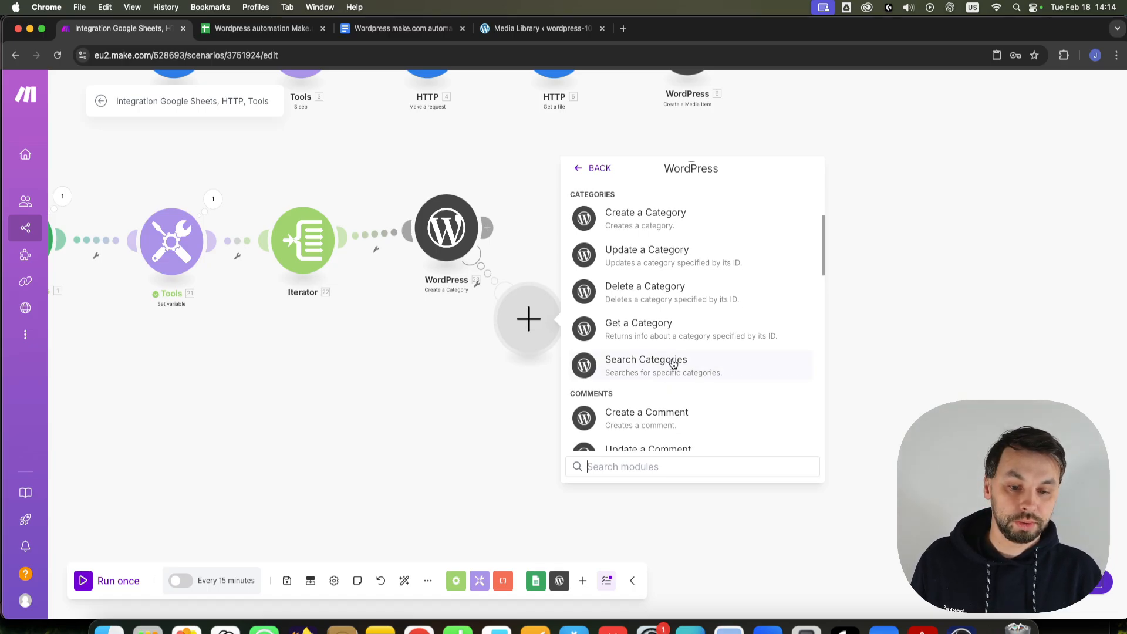
{"action": "left_click", "coordinate": [638, 364]}
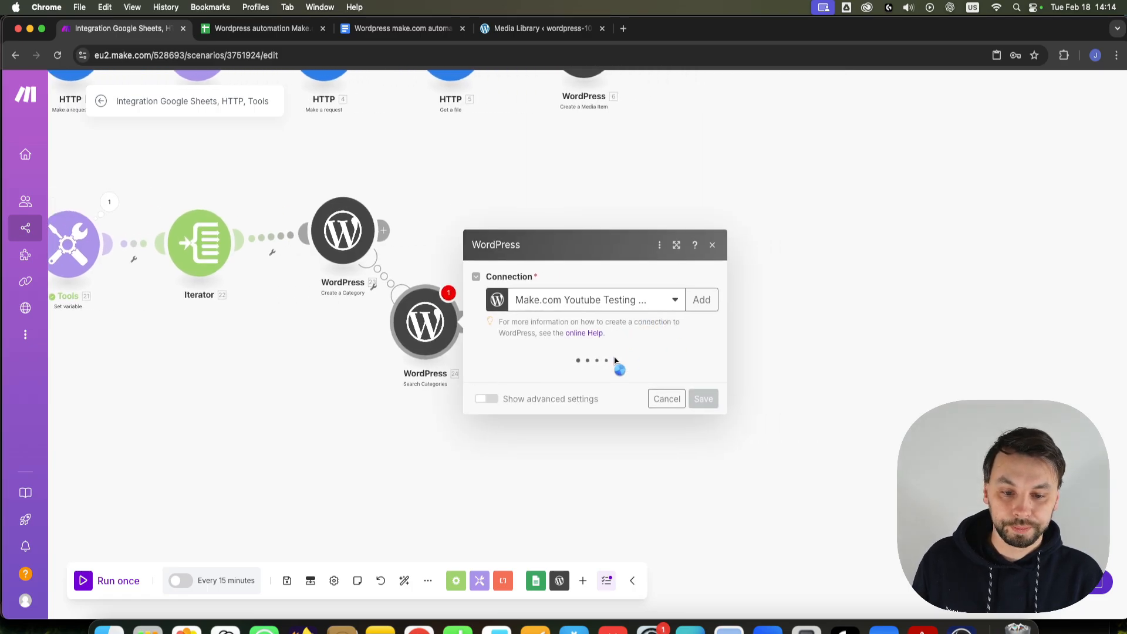
Step: Map the Iterator's Value as the Search Categories search term, set the limit to 1, save and recheck the module's settings
{"action": "left_click", "coordinate": [539, 226]}
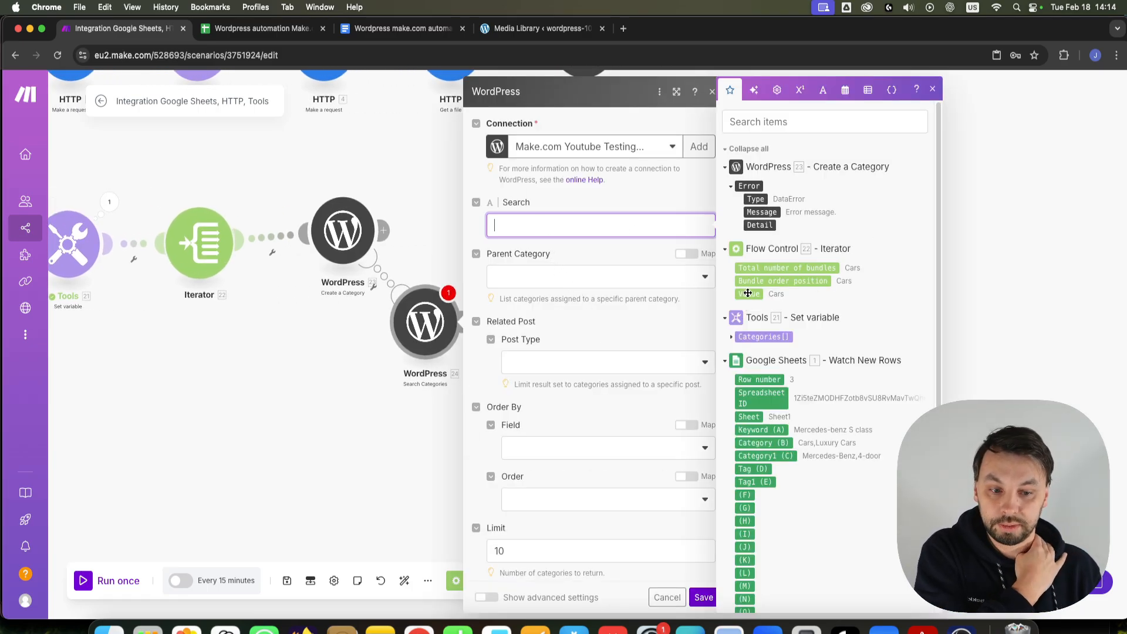
{"action": "left_click_drag", "start_coordinate": [748, 295], "coordinate": [528, 226]}
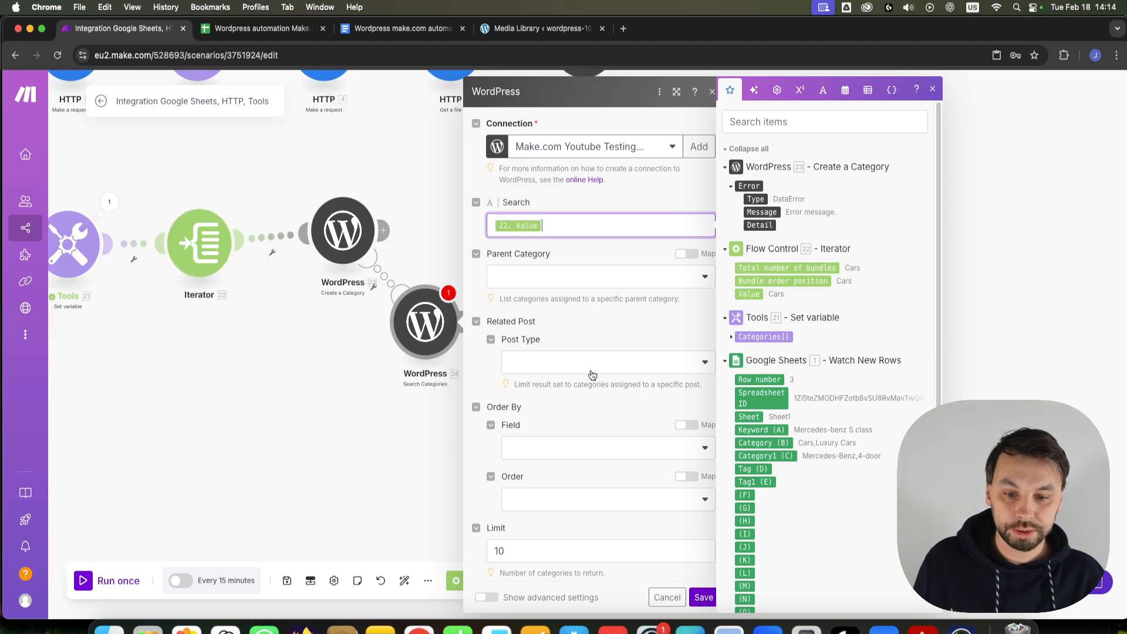
{"action": "scroll", "coordinate": [574, 327], "scroll_direction": "down", "scroll_amount": 1}
{"action": "left_click", "coordinate": [527, 539]}
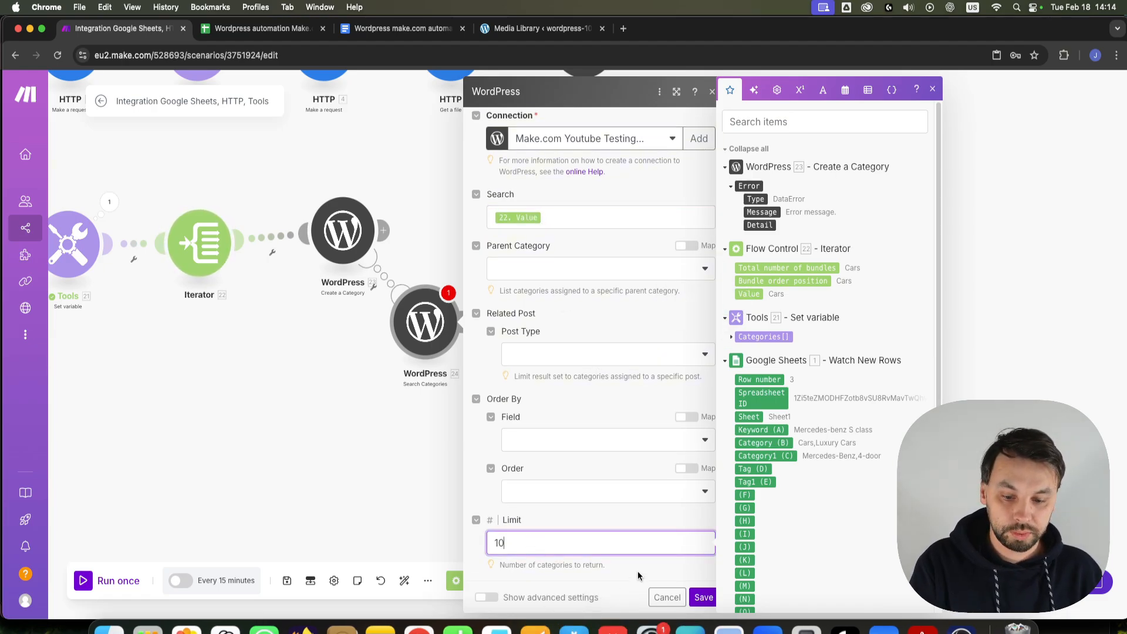
{"action": "left_click", "coordinate": [710, 594]}
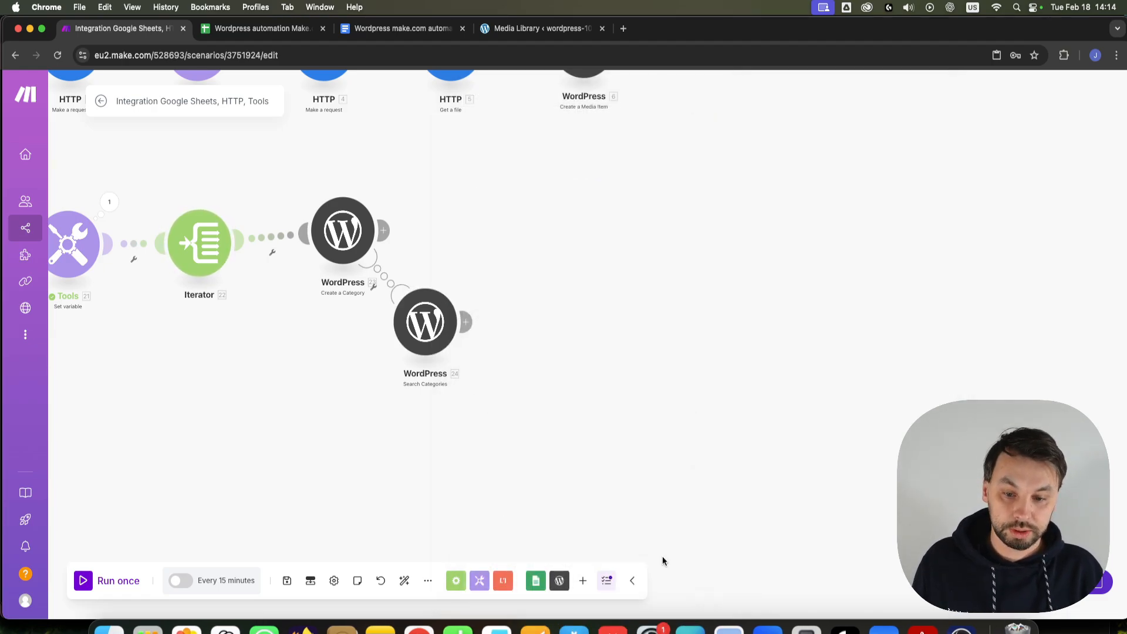
{"action": "left_click", "coordinate": [425, 321]}
{"action": "scroll", "coordinate": [572, 455], "scroll_direction": "down", "scroll_amount": 1}
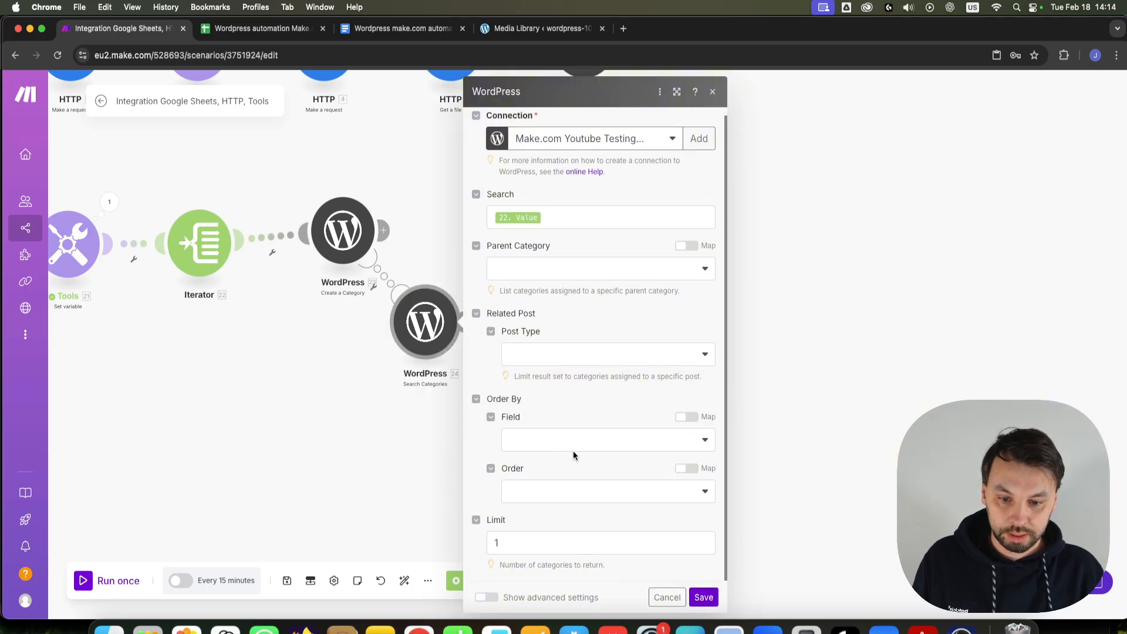
{"action": "left_click", "coordinate": [704, 597]}
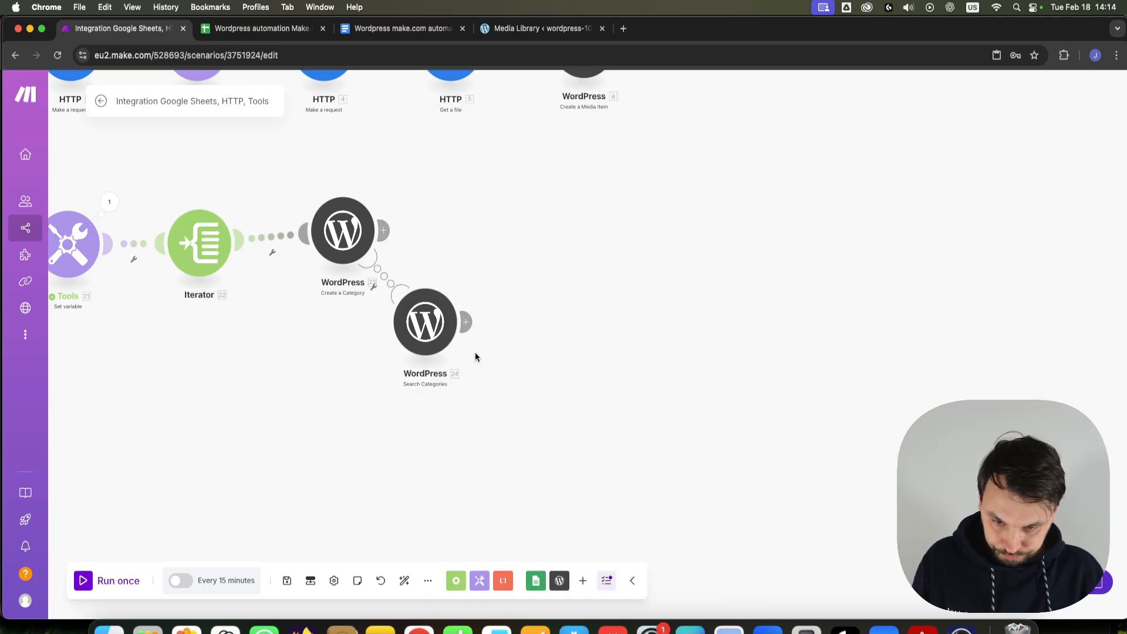
{"action": "left_click", "coordinate": [469, 326]}
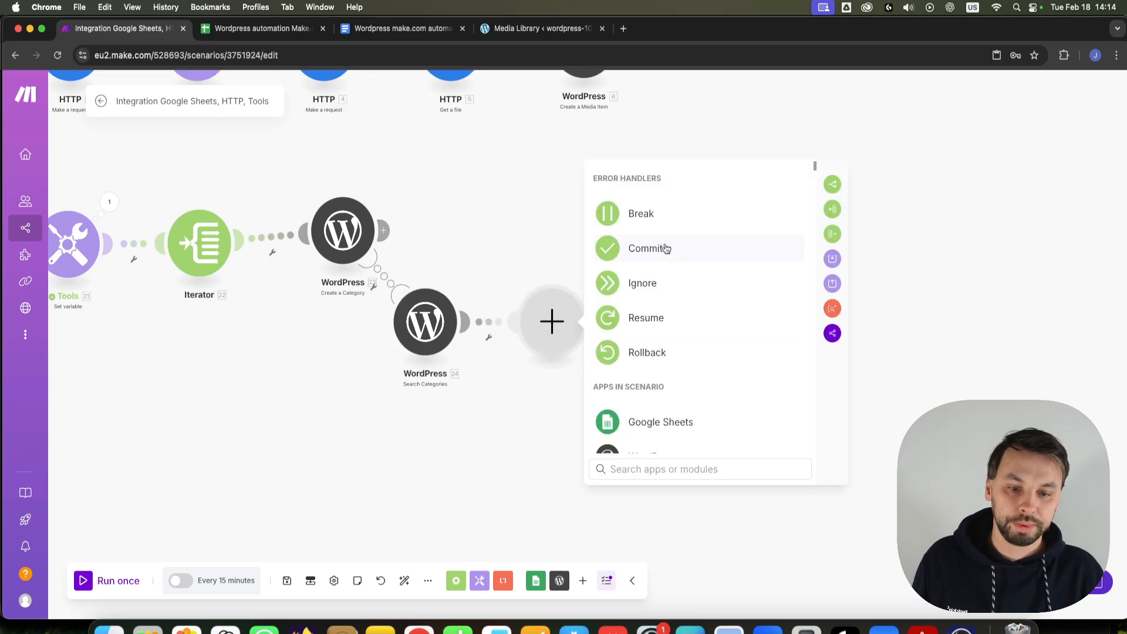
{"action": "left_click", "coordinate": [668, 353]}
{"action": "right_click", "coordinate": [560, 381]}
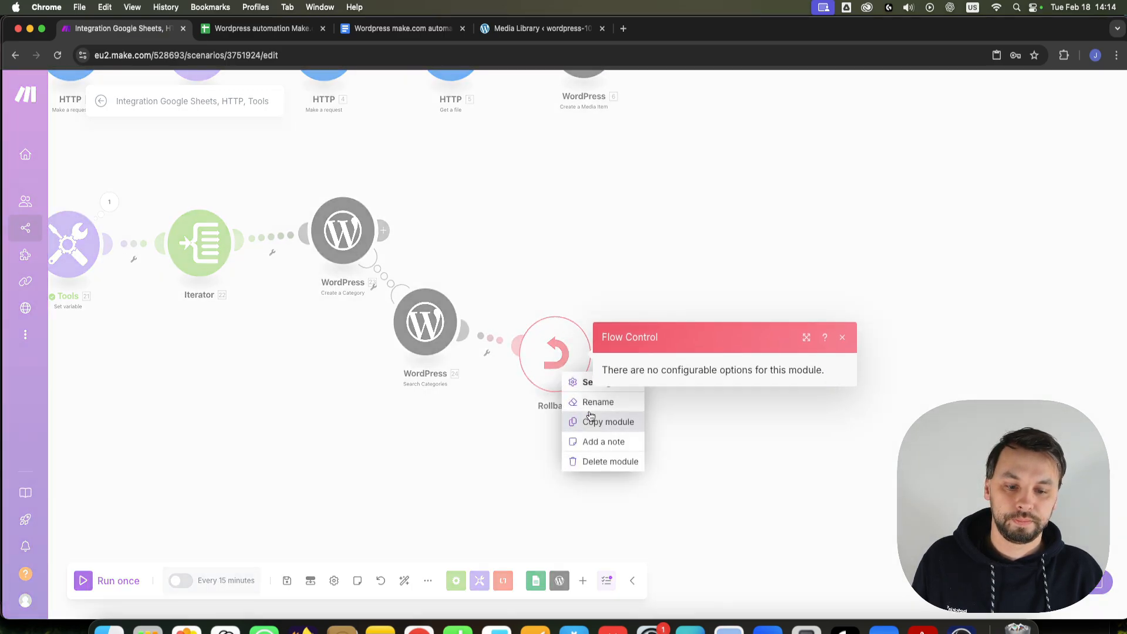
{"action": "left_click", "coordinate": [596, 462]}
Step: Add a Resume error handler after Search Categories, map that module's Category ID as its Category ID and save
{"action": "left_click", "coordinate": [466, 322]}
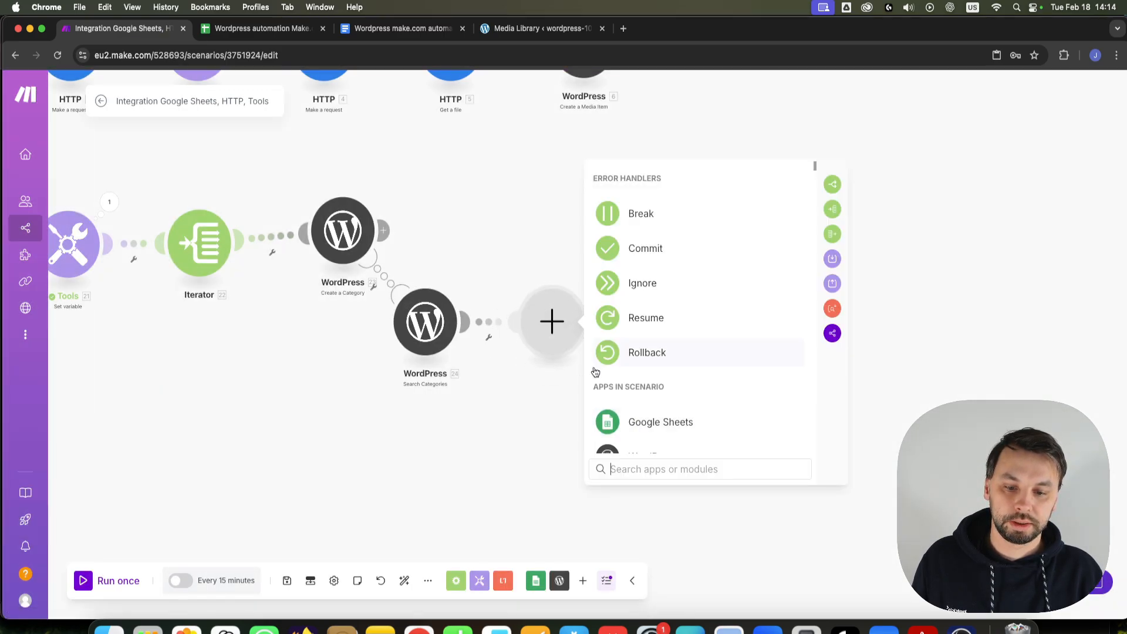
{"action": "left_click", "coordinate": [646, 317]}
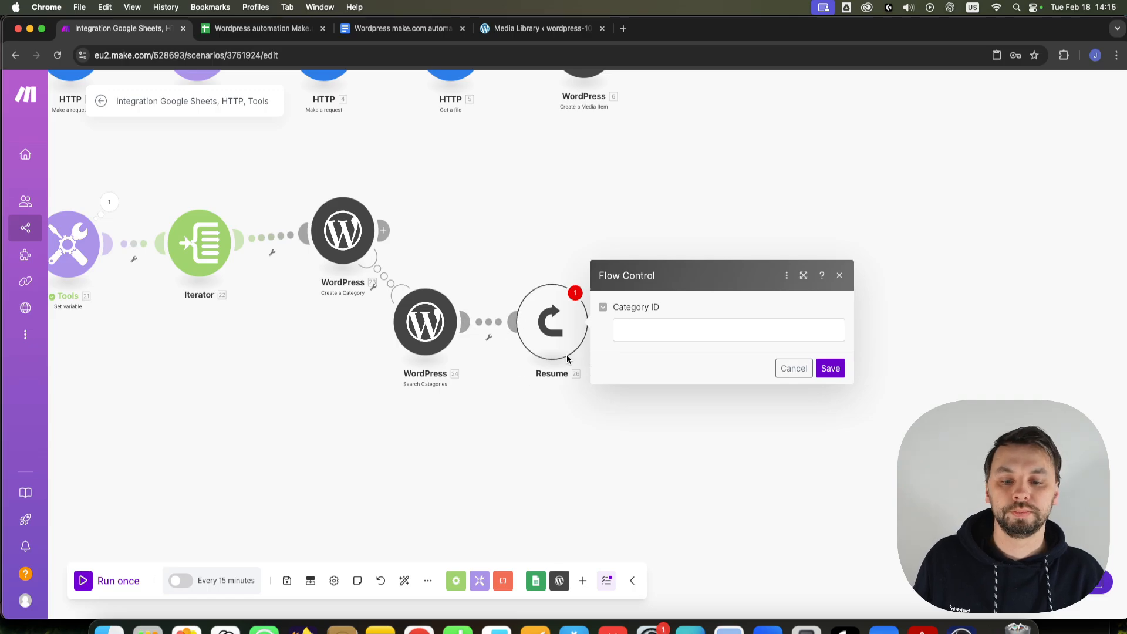
{"action": "left_click_drag", "start_coordinate": [566, 354], "coordinate": [574, 413]}
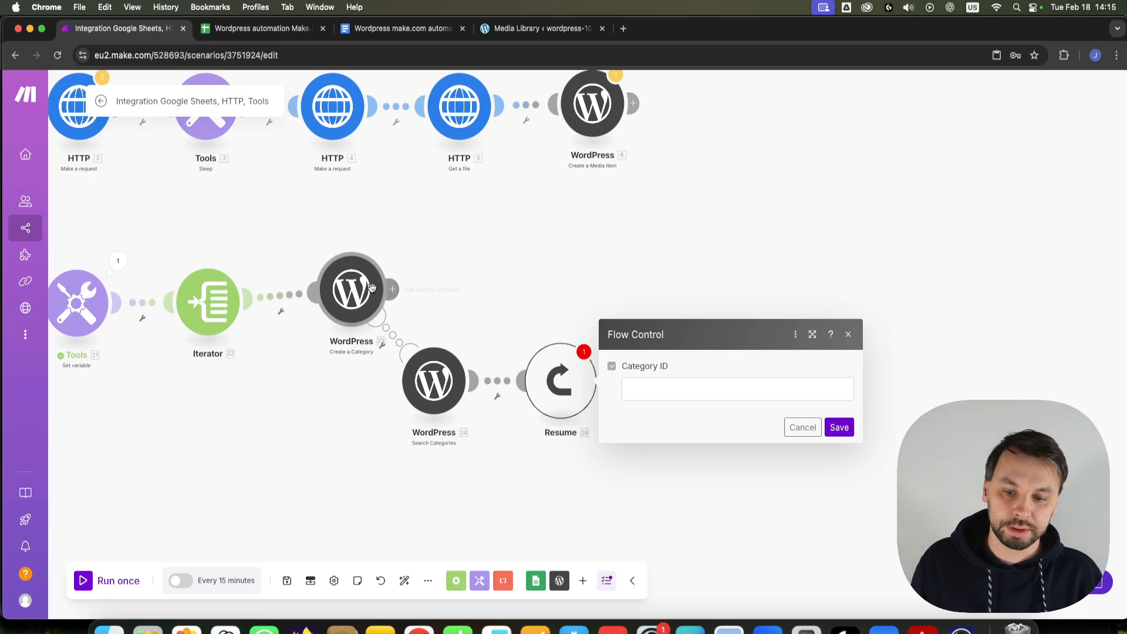
{"action": "left_click", "coordinate": [634, 398]}
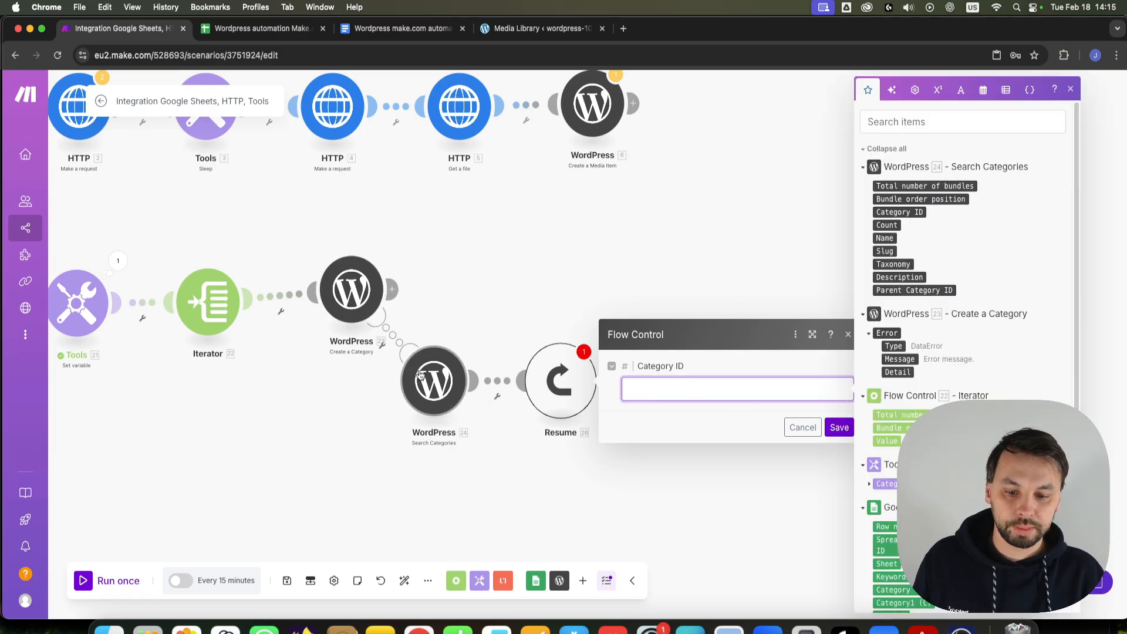
{"action": "left_click", "coordinate": [900, 212]}
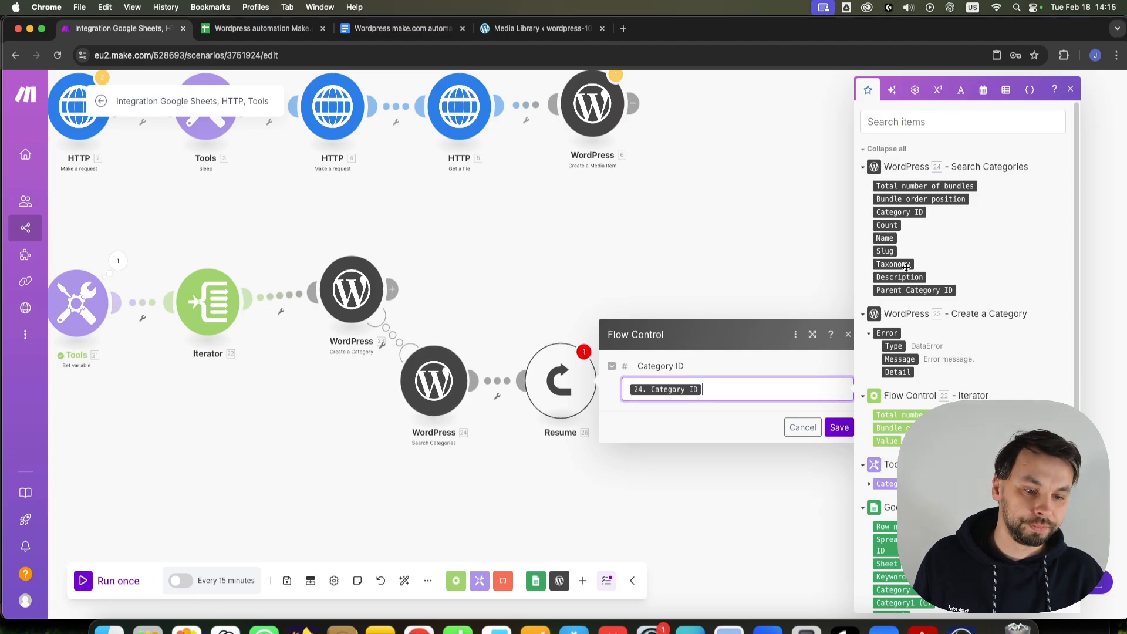
{"action": "left_click", "coordinate": [840, 427]}
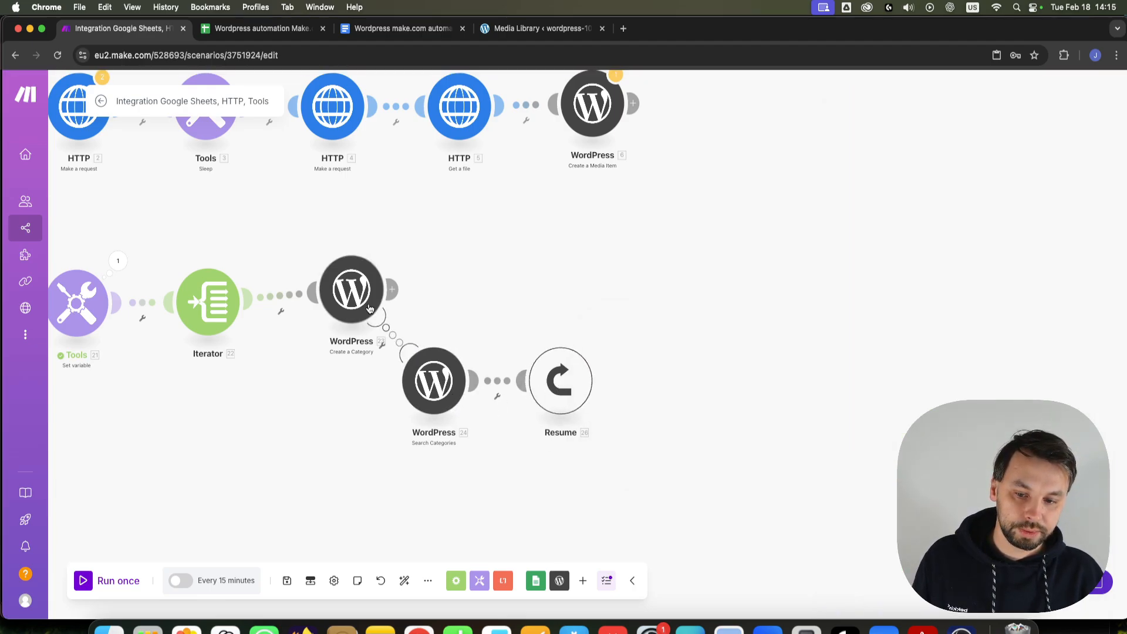
Step: Add a Tools Text aggregator after the WordPress Create a Category module and delete the empty placeholder module between them
{"action": "left_click_drag", "start_coordinate": [439, 255], "coordinate": [537, 234]}
{"action": "left_click_drag", "start_coordinate": [393, 383], "coordinate": [471, 453]}
{"action": "scroll", "coordinate": [474, 350], "scroll_direction": "up", "scroll_amount": 3}
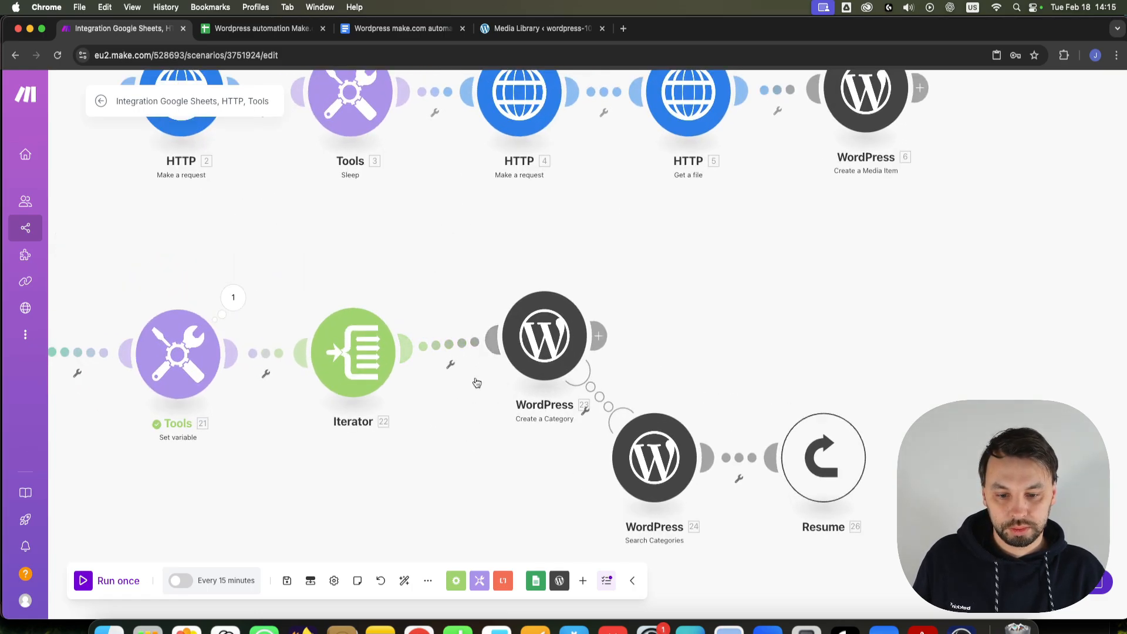
{"action": "left_click", "coordinate": [600, 336]}
{"action": "scroll", "coordinate": [636, 385], "scroll_direction": "down", "scroll_amount": 5}
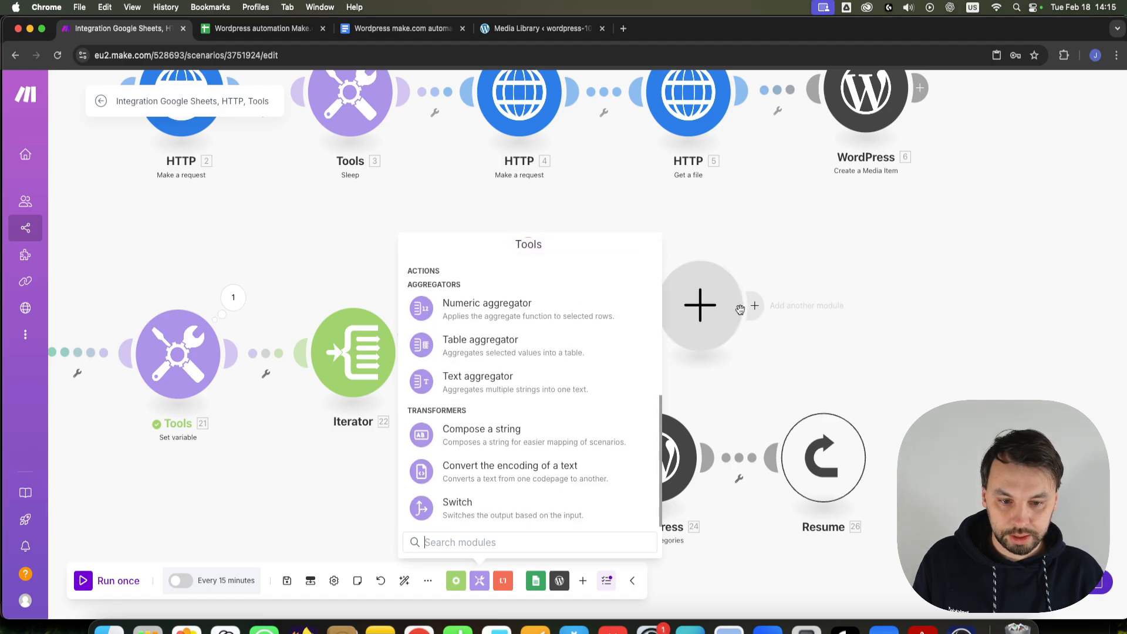
{"action": "scroll", "coordinate": [496, 416], "scroll_direction": "up", "scroll_amount": 1}
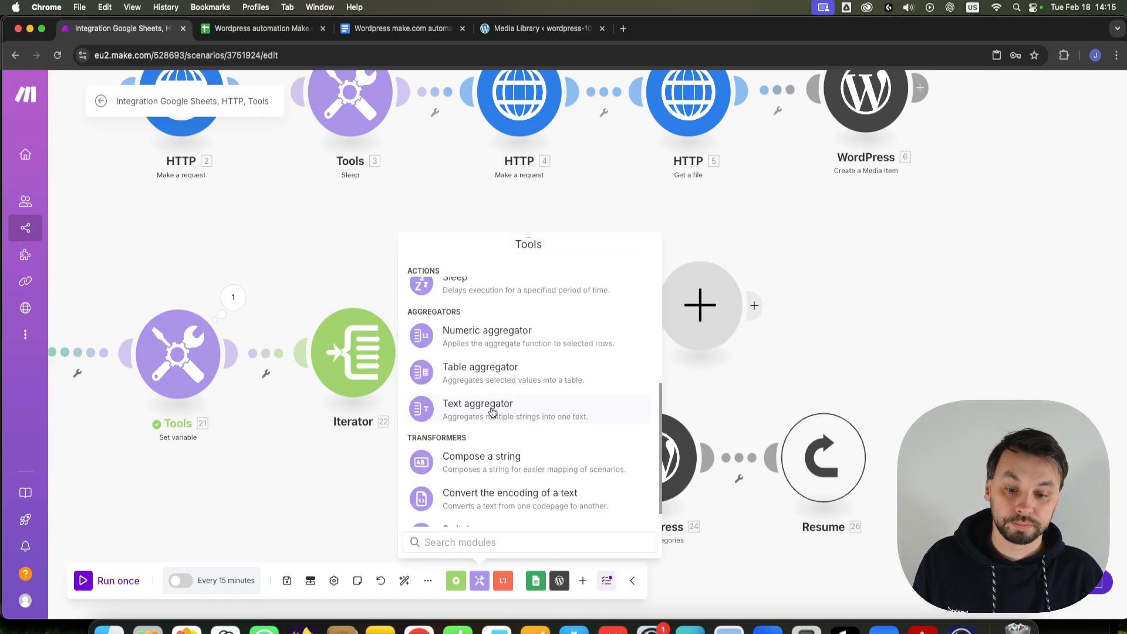
{"action": "left_click", "coordinate": [478, 405]}
{"action": "left_click_drag", "start_coordinate": [731, 355], "coordinate": [1055, 197]}
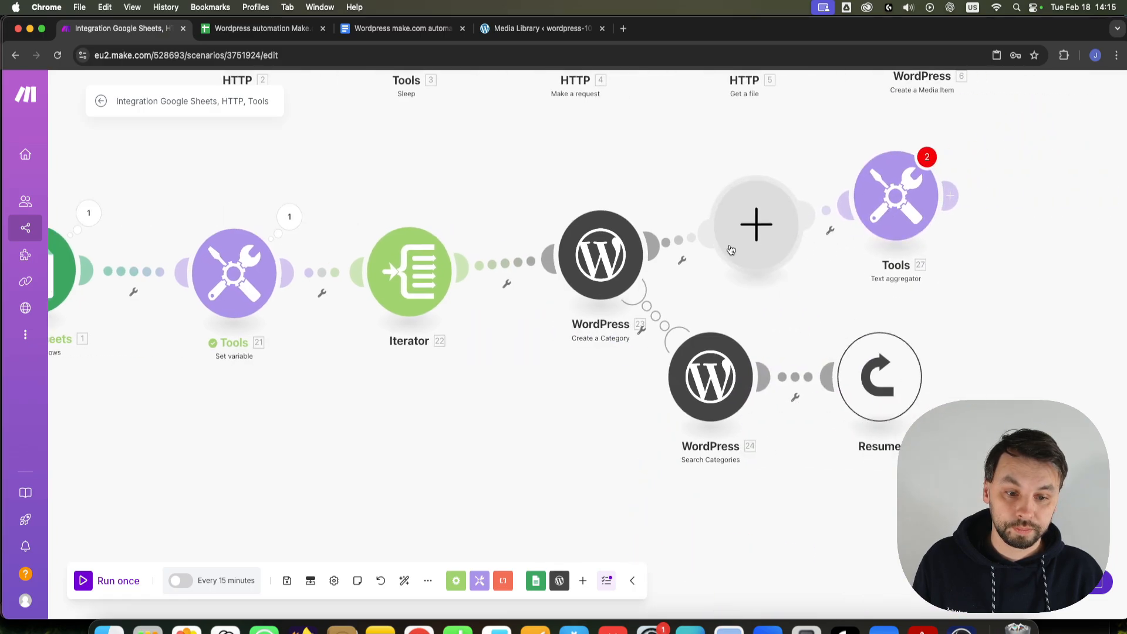
{"action": "right_click", "coordinate": [739, 243]}
{"action": "left_click", "coordinate": [775, 273]}
{"action": "left_click_drag", "start_coordinate": [720, 249], "coordinate": [630, 272]}
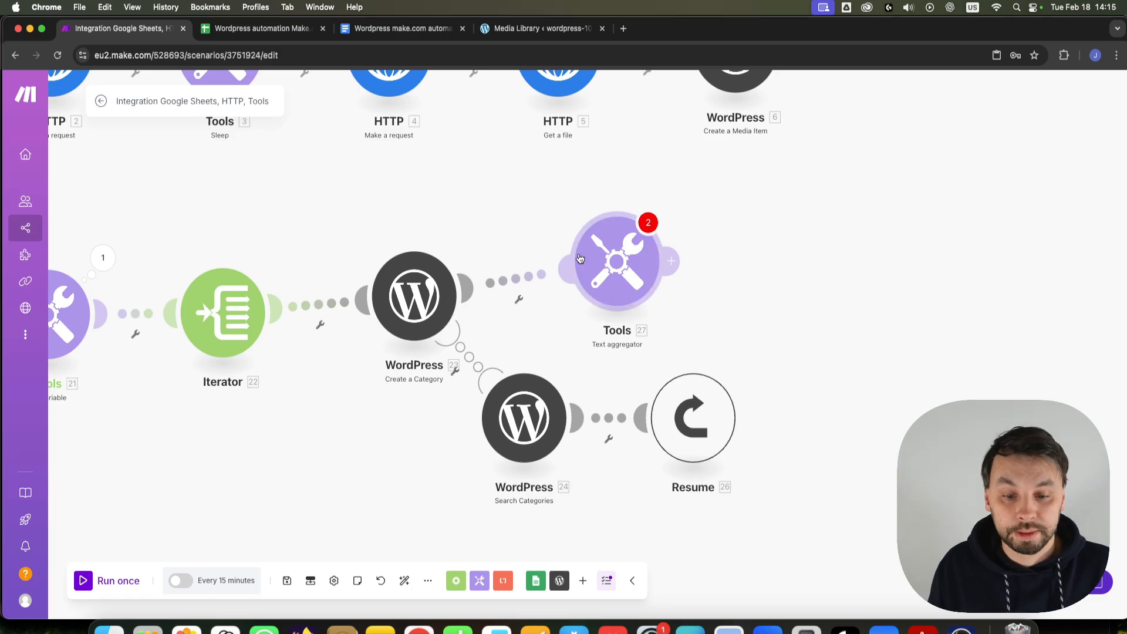
Step: Set the Text aggregator's source module to Iterator [22] and map the Create a Category module's Category ID as its text
{"action": "left_click", "coordinate": [611, 270]}
{"action": "left_click", "coordinate": [739, 249]}
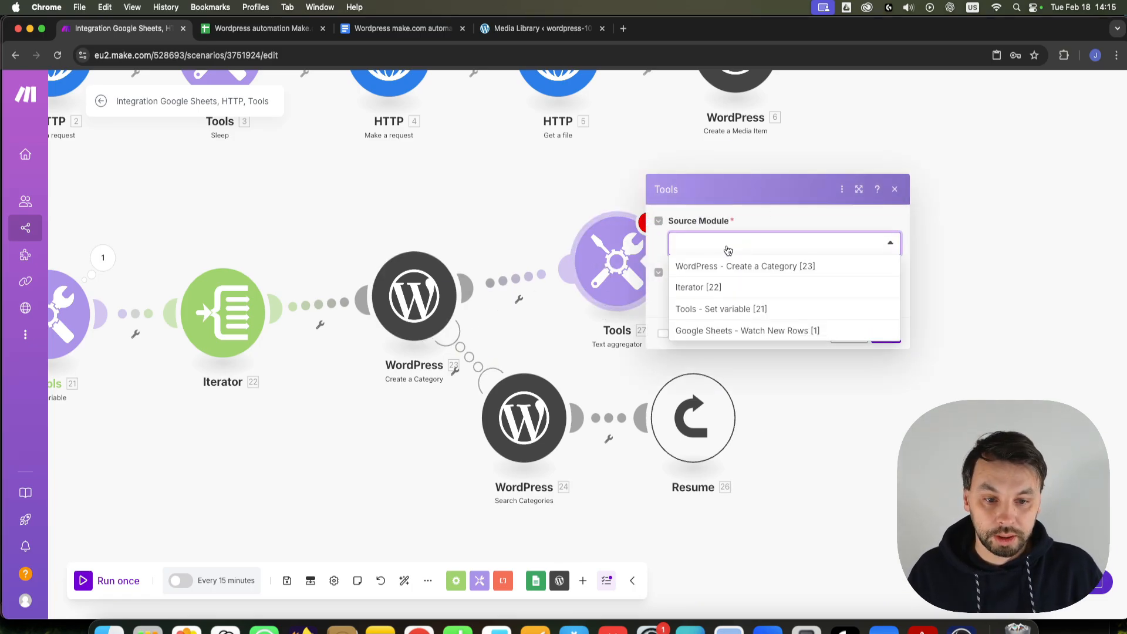
{"action": "left_click", "coordinate": [695, 290]}
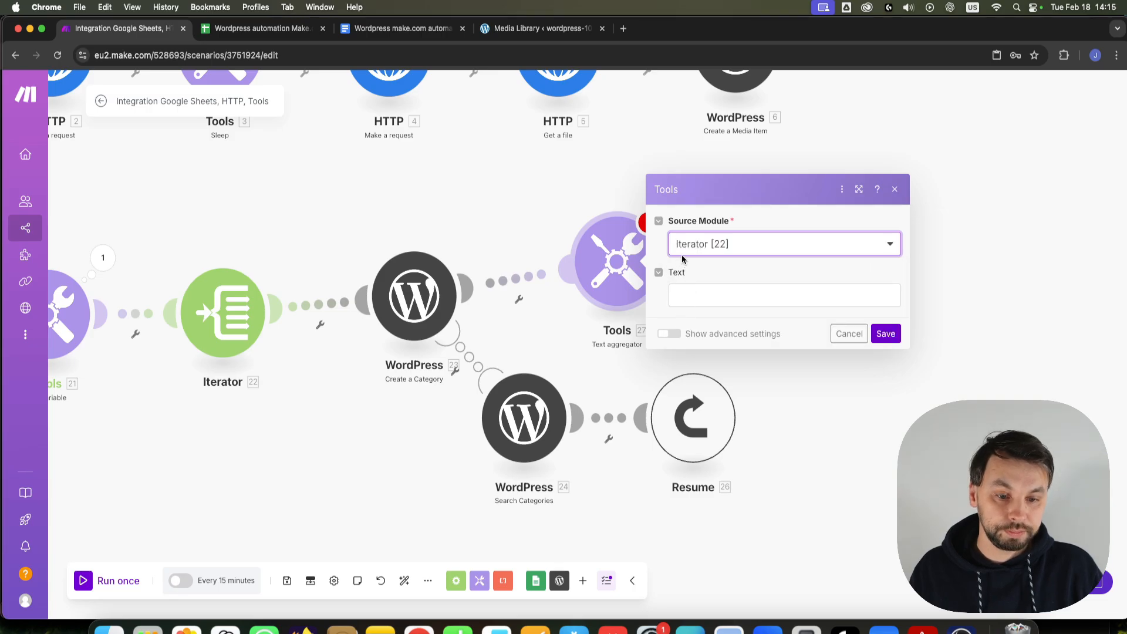
{"action": "left_click", "coordinate": [727, 297]}
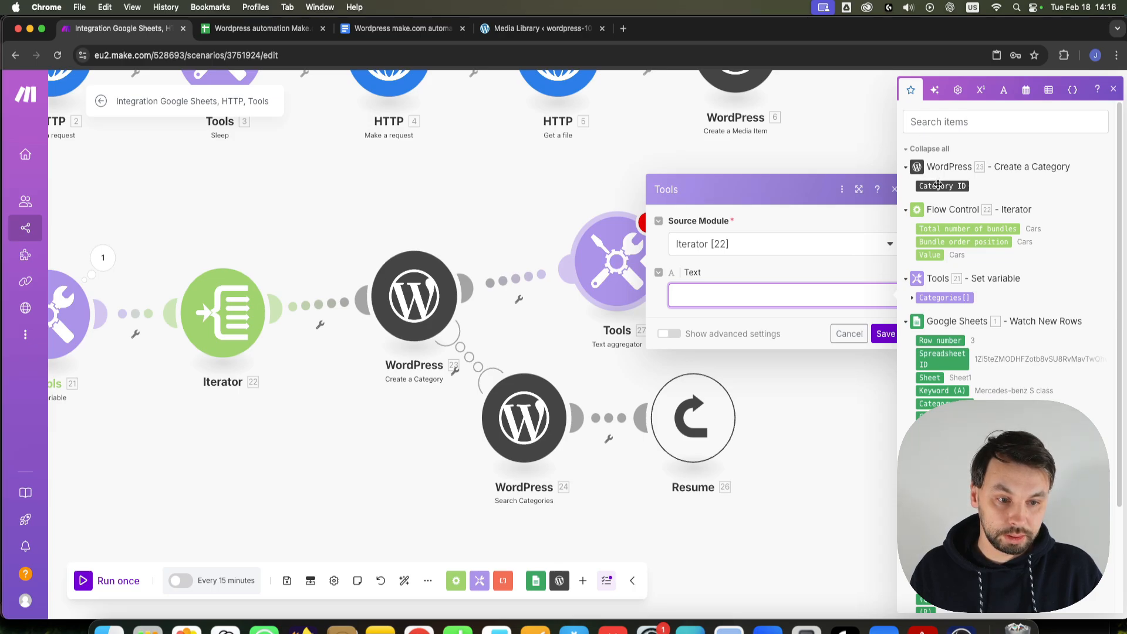
{"action": "left_click", "coordinate": [942, 185]}
Step: Show the Text aggregator's advanced settings, set the row separator to Other with a comma, and save
{"action": "left_click", "coordinate": [668, 334]}
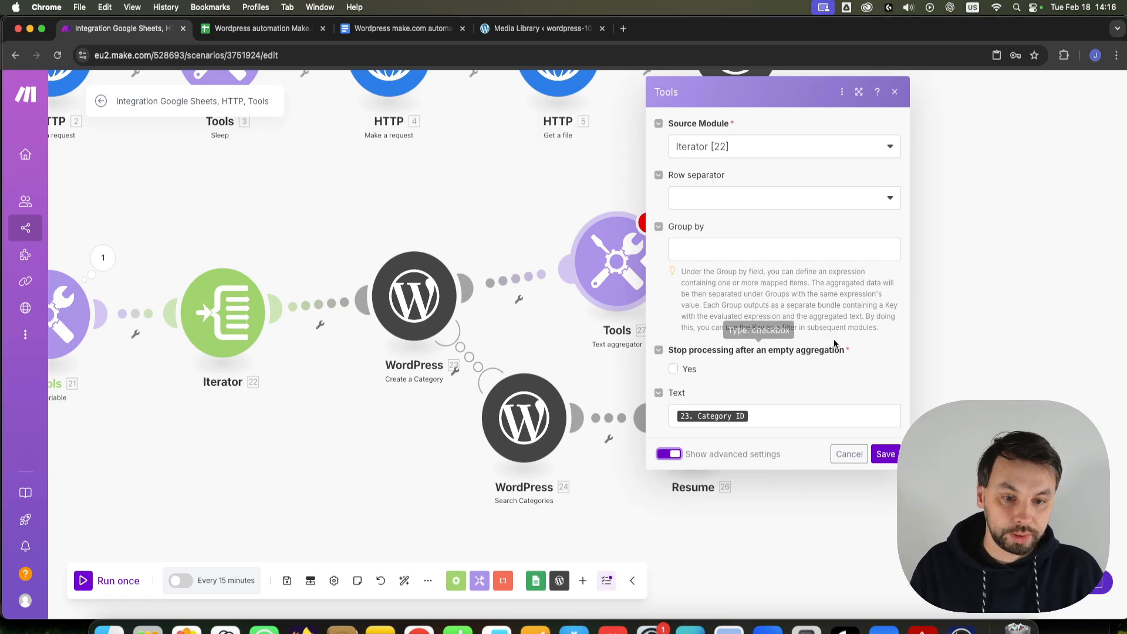
{"action": "left_click", "coordinate": [758, 207]}
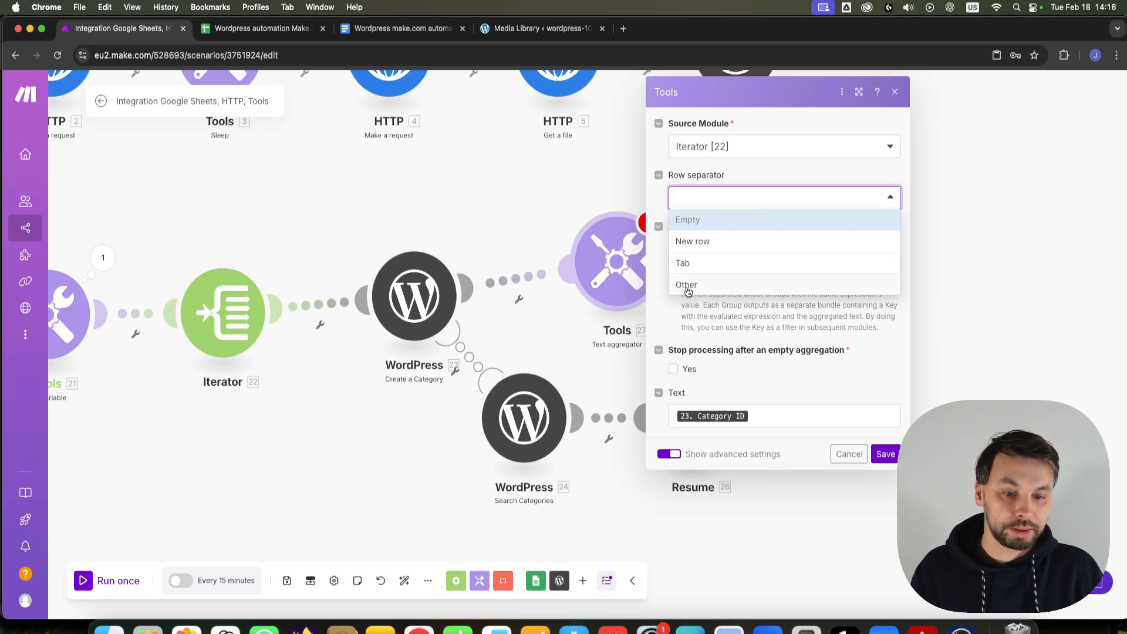
{"action": "left_click", "coordinate": [686, 286]}
{"action": "left_click", "coordinate": [687, 250]}
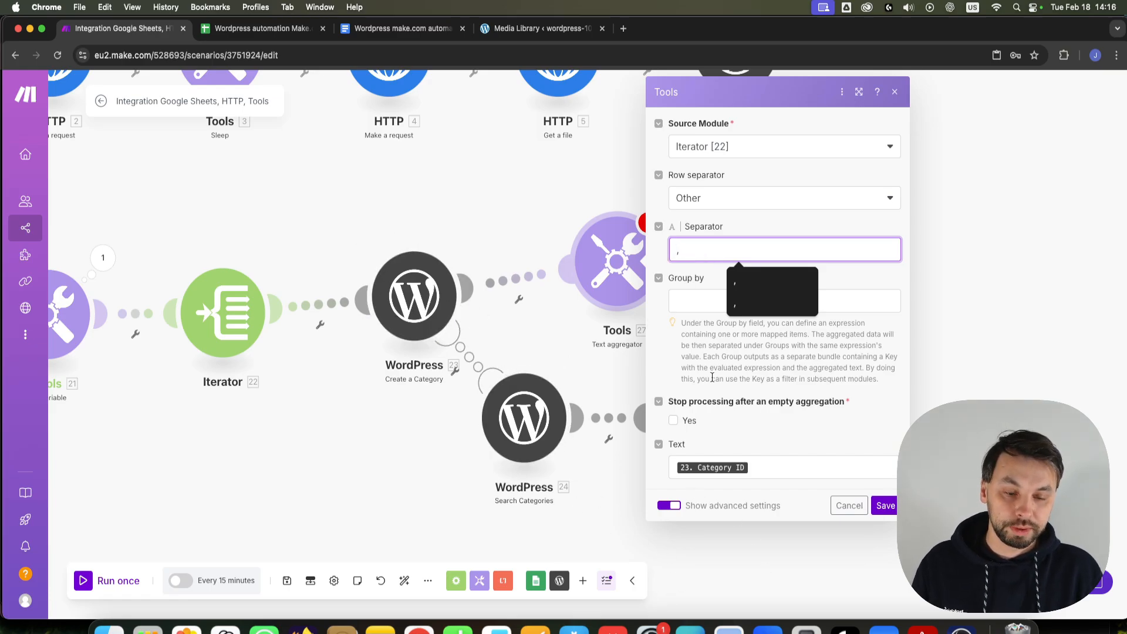
{"action": "left_click", "coordinate": [884, 505]}
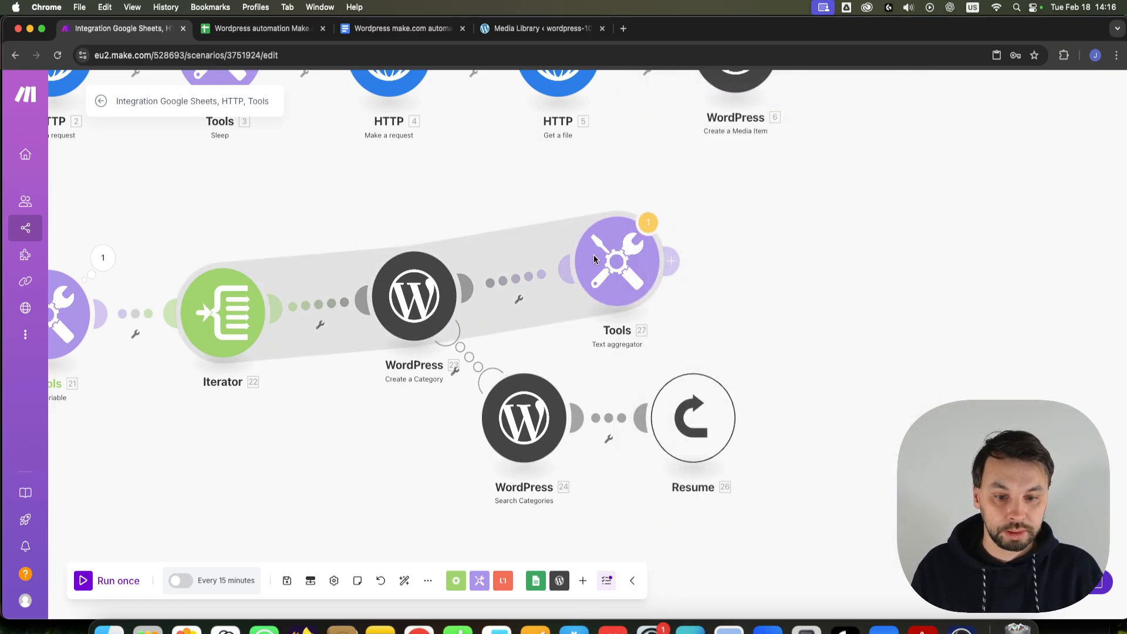
Step: Rename the Text aggregator module as Categories
{"action": "right_click", "coordinate": [624, 269]}
{"action": "left_click", "coordinate": [673, 318]}
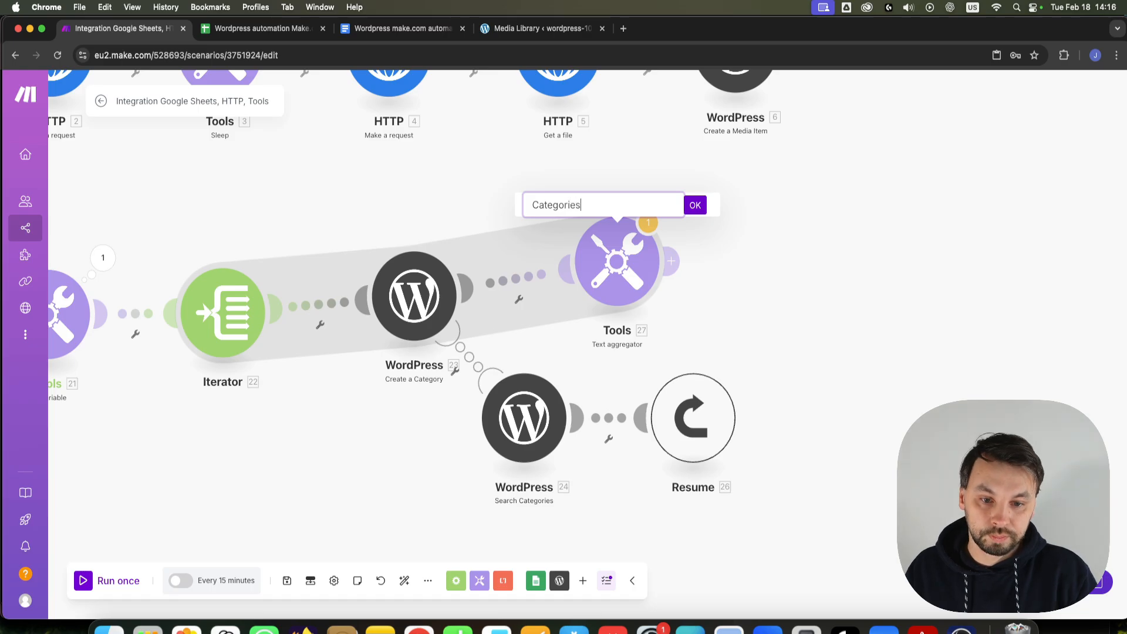
{"action": "type", "text": "Categories"}
{"action": "left_click", "coordinate": [695, 205]}
{"action": "left_click_drag", "start_coordinate": [813, 264], "coordinate": [638, 267]}
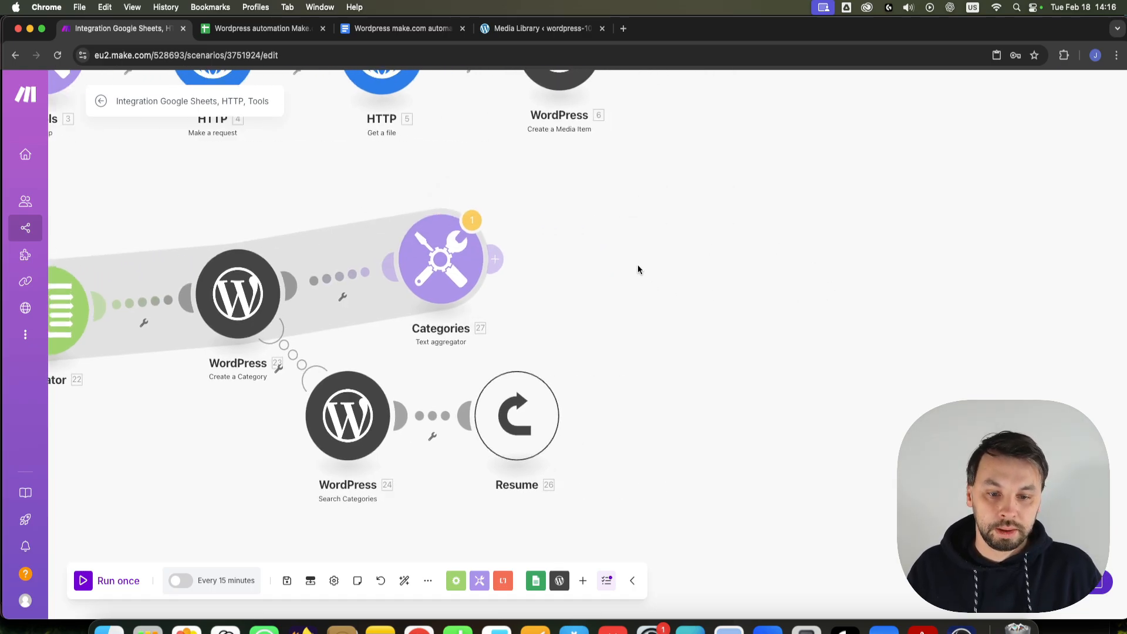
Step: Move the Search Categories and Resume modules further down, below the Create a Category module
{"action": "scroll", "coordinate": [622, 248], "scroll_direction": "down", "scroll_amount": 5}
{"action": "scroll", "coordinate": [460, 273], "scroll_direction": "up", "scroll_amount": 10}
{"action": "scroll", "coordinate": [555, 377], "scroll_direction": "down", "scroll_amount": 2}
{"action": "left_click_drag", "start_coordinate": [556, 377], "coordinate": [287, 361]}
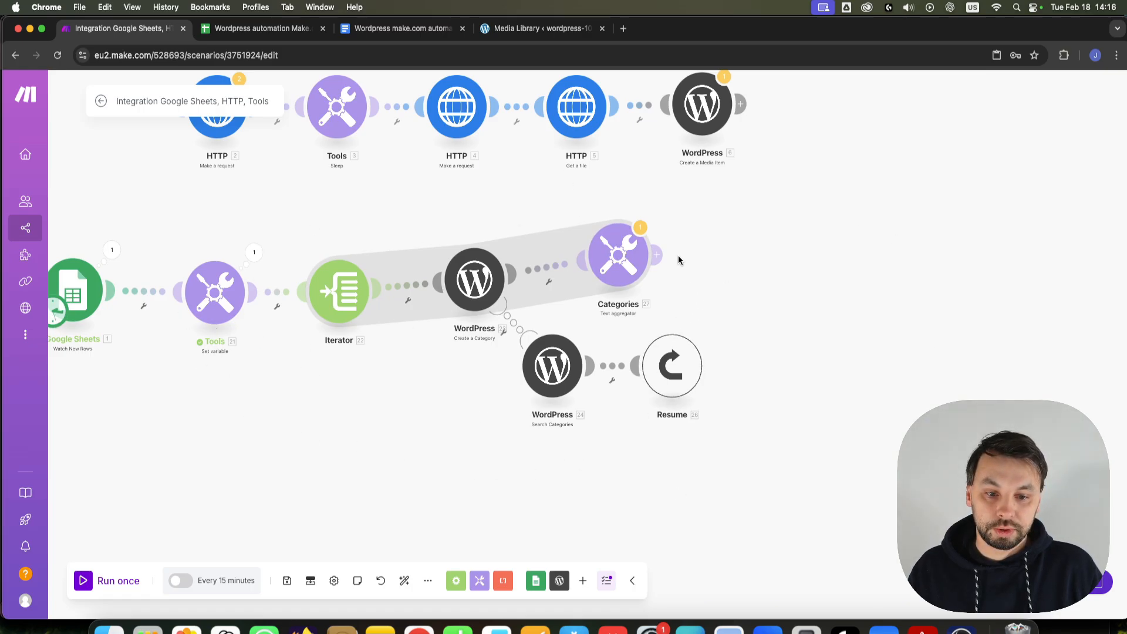
{"action": "left_click_drag", "start_coordinate": [561, 378], "coordinate": [499, 457]}
{"action": "left_click_drag", "start_coordinate": [673, 365], "coordinate": [648, 466]}
Step: Add a Tools Set variable module after the Categories text aggregator
{"action": "left_click", "coordinate": [661, 253]}
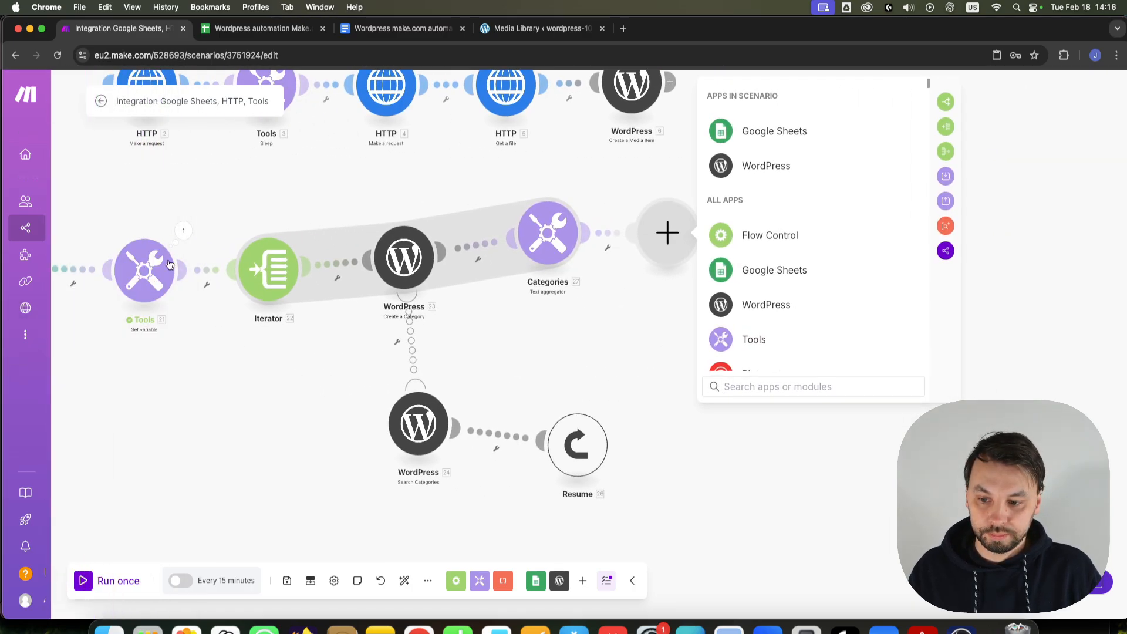
{"action": "left_click", "coordinate": [766, 341]}
{"action": "scroll", "coordinate": [839, 317], "scroll_direction": "down", "scroll_amount": 3}
{"action": "left_click", "coordinate": [799, 185]}
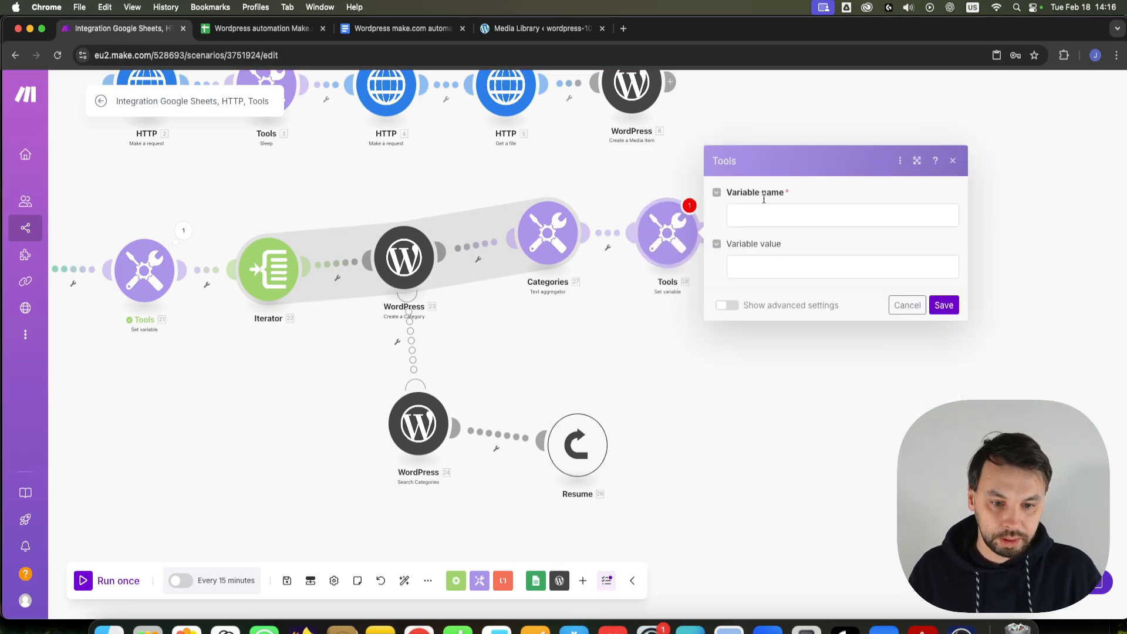
Step: Name the variable tags, check the tag column in the spreadsheet, map Google Sheets' Category1 (C) as its value and save
{"action": "left_click", "coordinate": [787, 211]}
{"action": "left_click", "coordinate": [875, 269]}
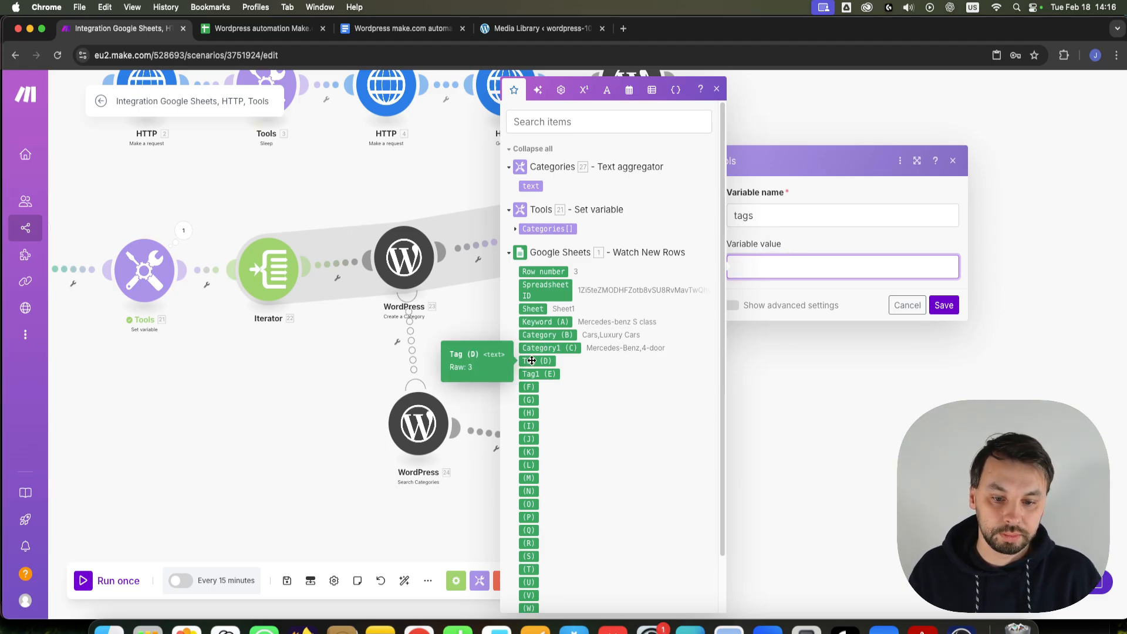
{"action": "left_click", "coordinate": [253, 28]}
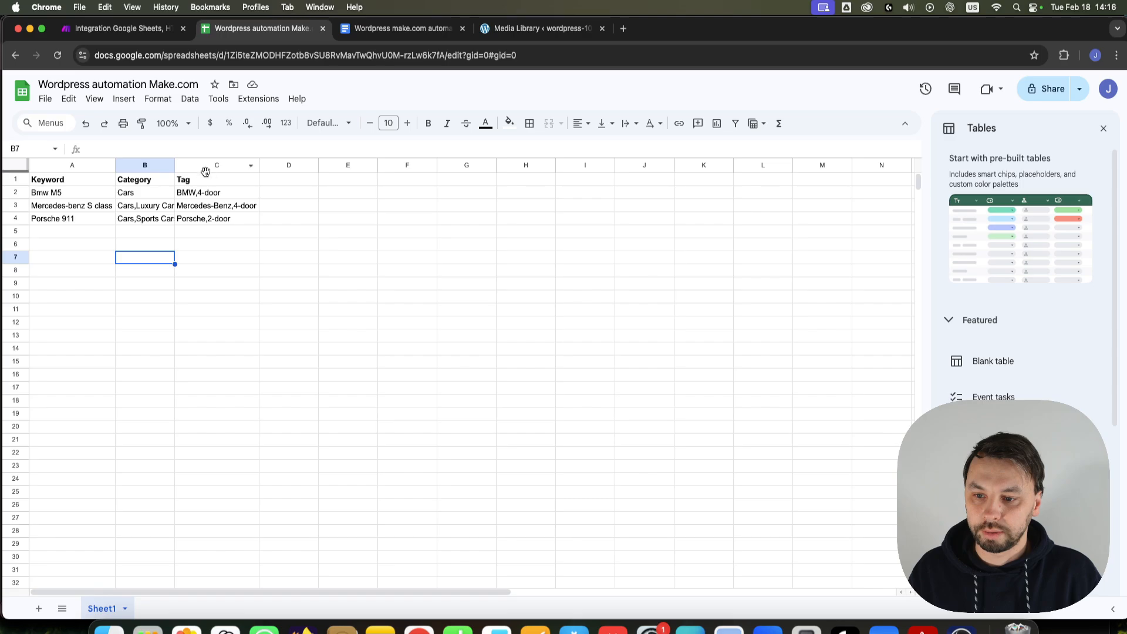
{"action": "left_click", "coordinate": [126, 29]}
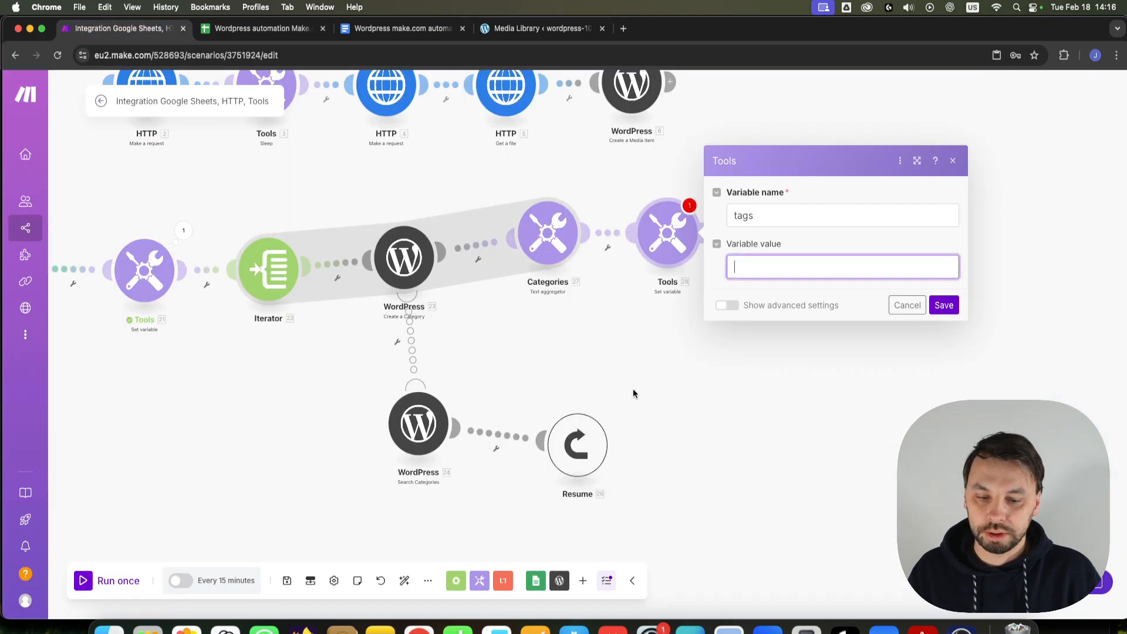
{"action": "left_click", "coordinate": [796, 259]}
{"action": "left_click", "coordinate": [545, 348]}
{"action": "left_click", "coordinate": [944, 305]}
Step: Add an Iterator after the tags variable module, try mapping tags as its array, clear the mapping and save
{"action": "left_click_drag", "start_coordinate": [727, 323], "coordinate": [586, 298]}
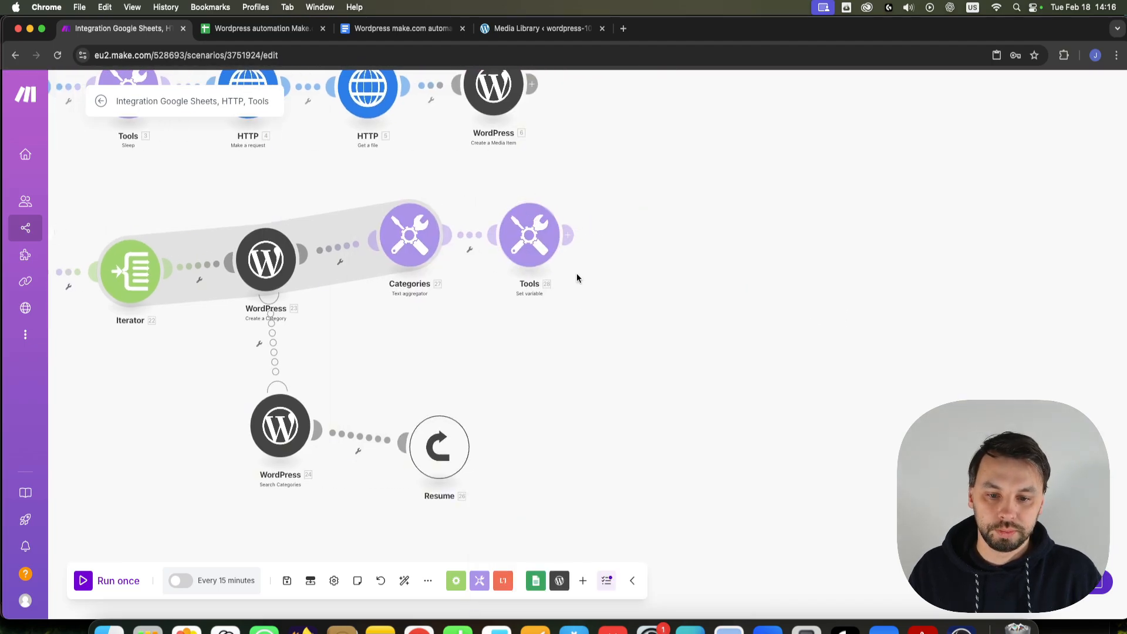
{"action": "left_click_drag", "start_coordinate": [448, 318], "coordinate": [544, 337]}
{"action": "left_click", "coordinate": [663, 235]}
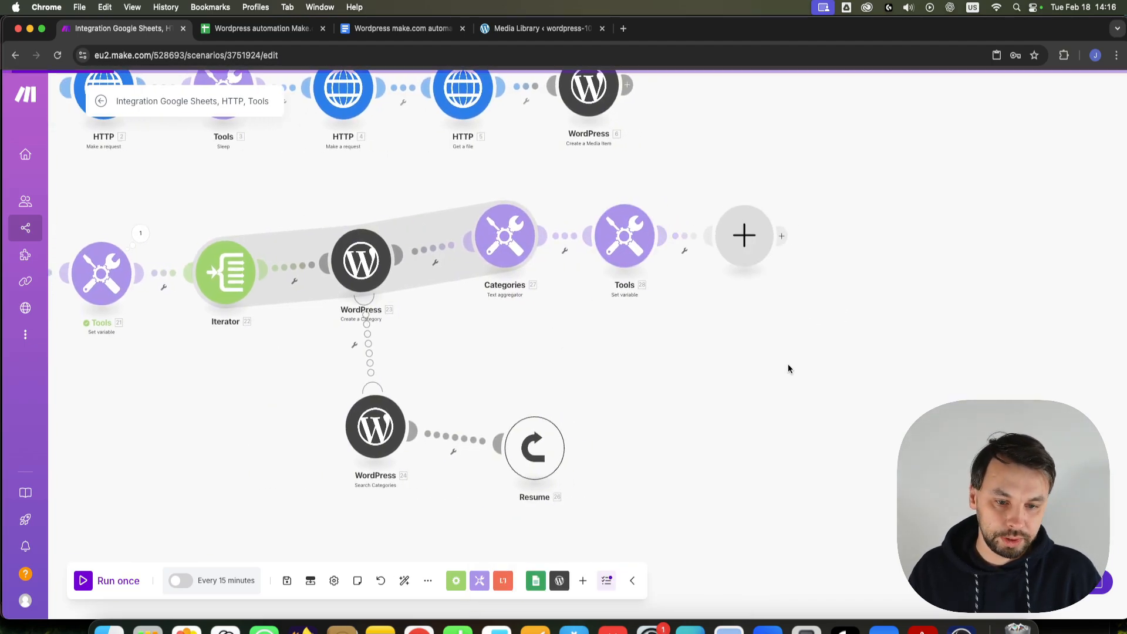
{"action": "left_click", "coordinate": [843, 237]}
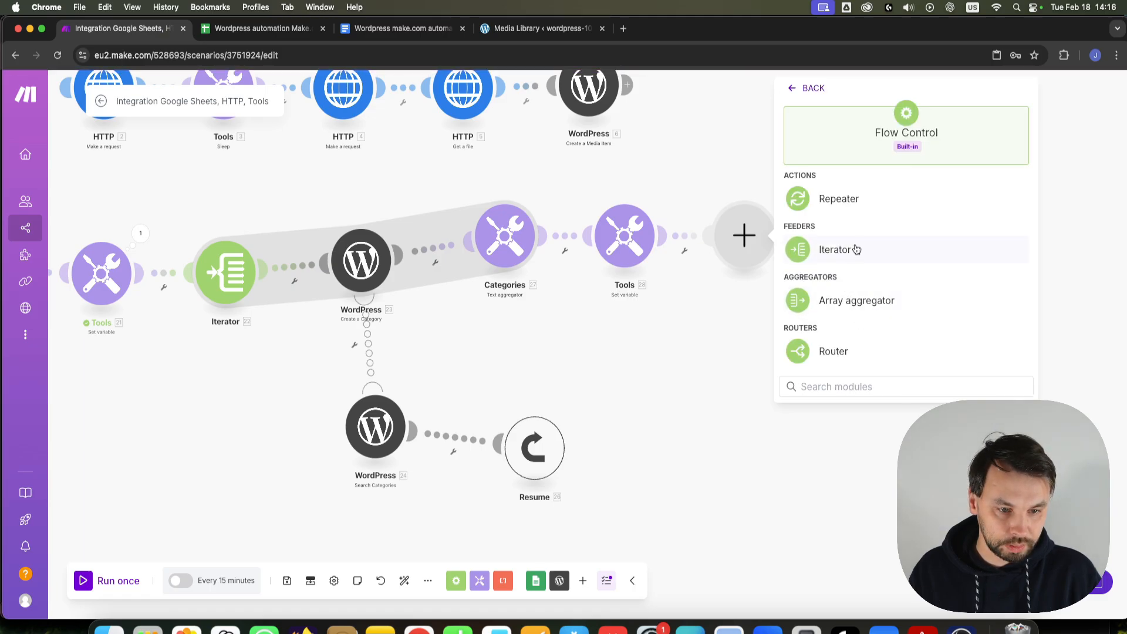
{"action": "left_click", "coordinate": [835, 250]}
{"action": "left_click", "coordinate": [843, 238]}
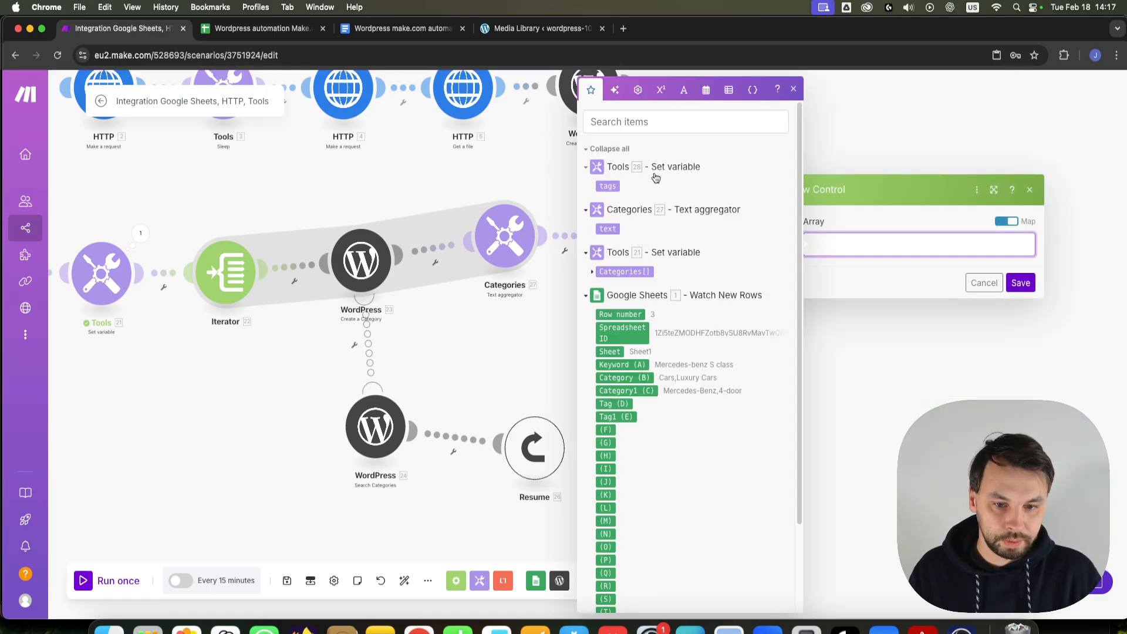
{"action": "left_click", "coordinate": [609, 187]}
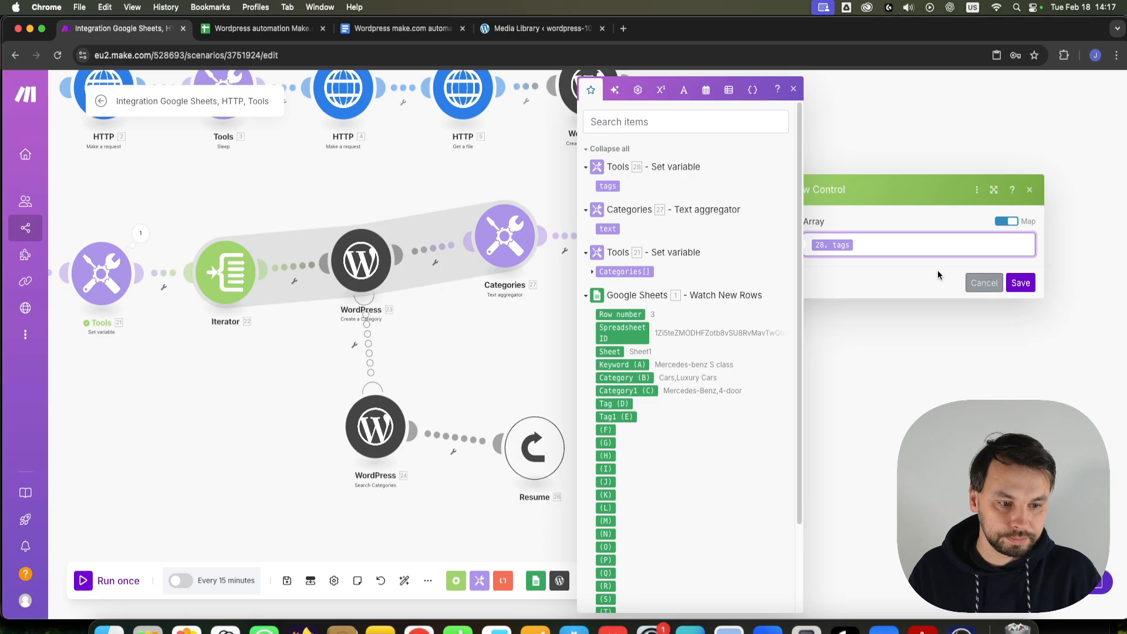
{"action": "key", "text": "BackSpace"}
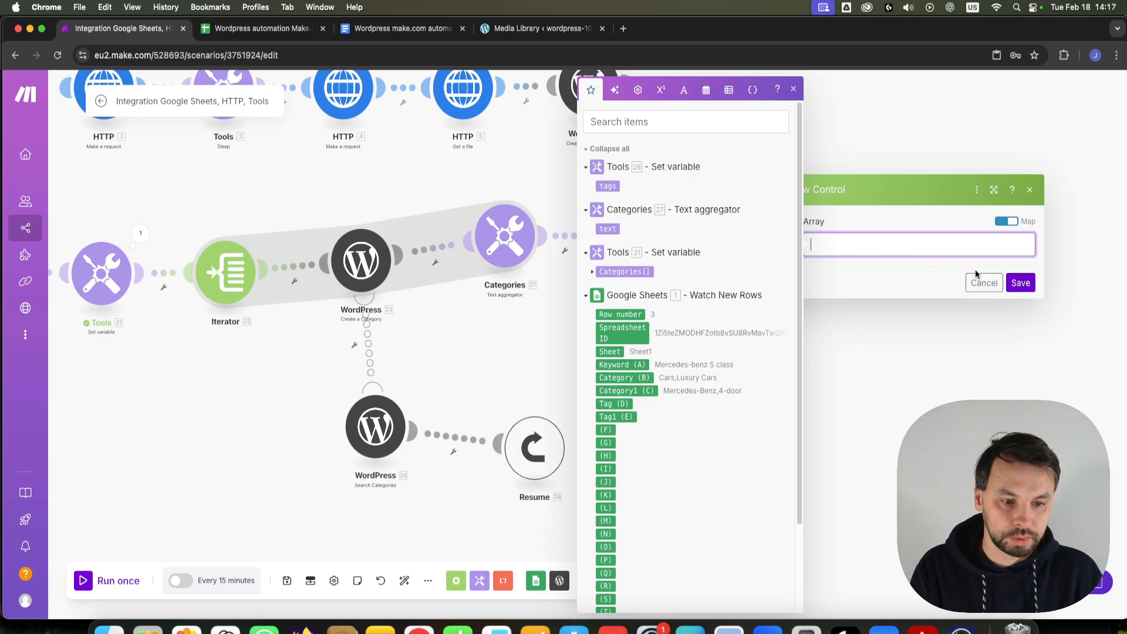
{"action": "left_click", "coordinate": [1021, 283]}
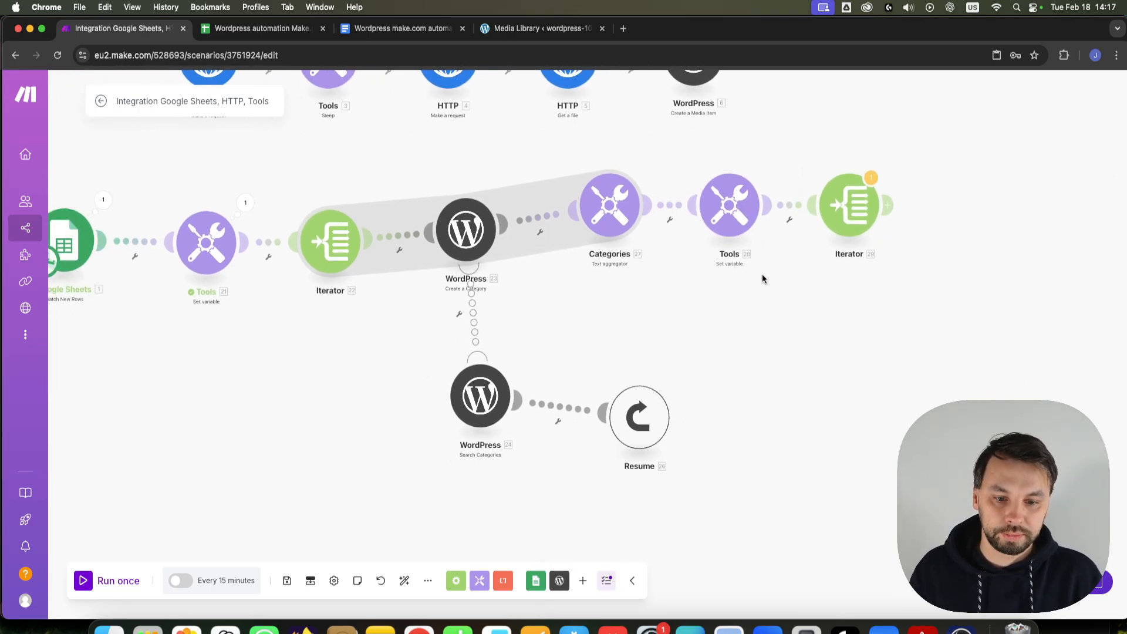
Step: Check the Categories variable's formula, clear the tags variable's value and insert a split function there
{"action": "left_click", "coordinate": [186, 246]}
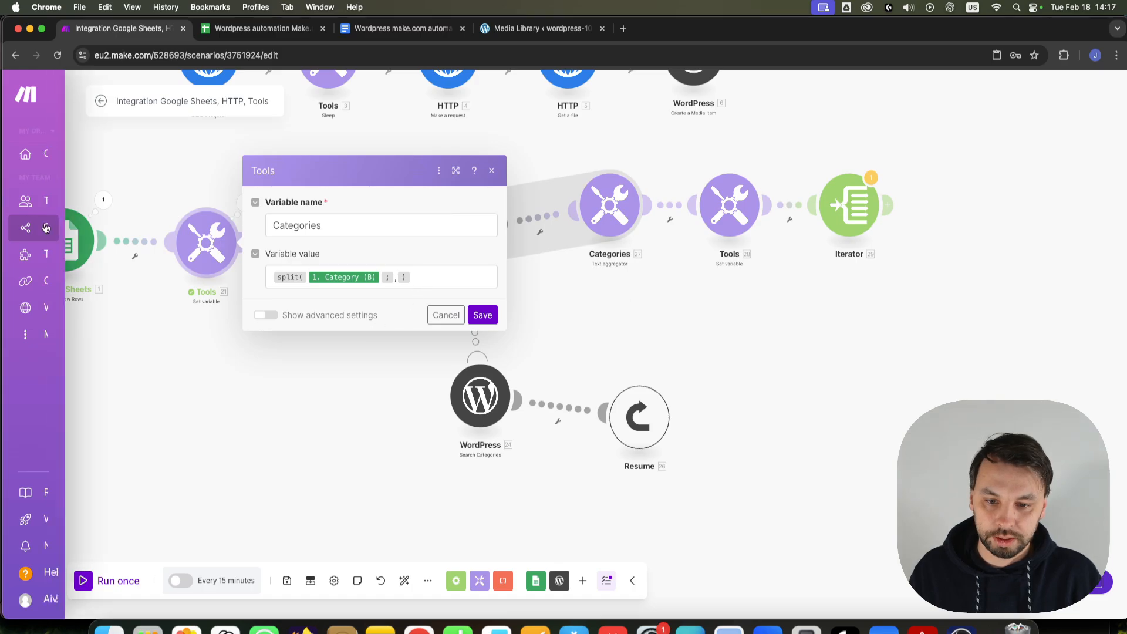
{"action": "left_click", "coordinate": [674, 323]}
{"action": "left_click", "coordinate": [729, 205]}
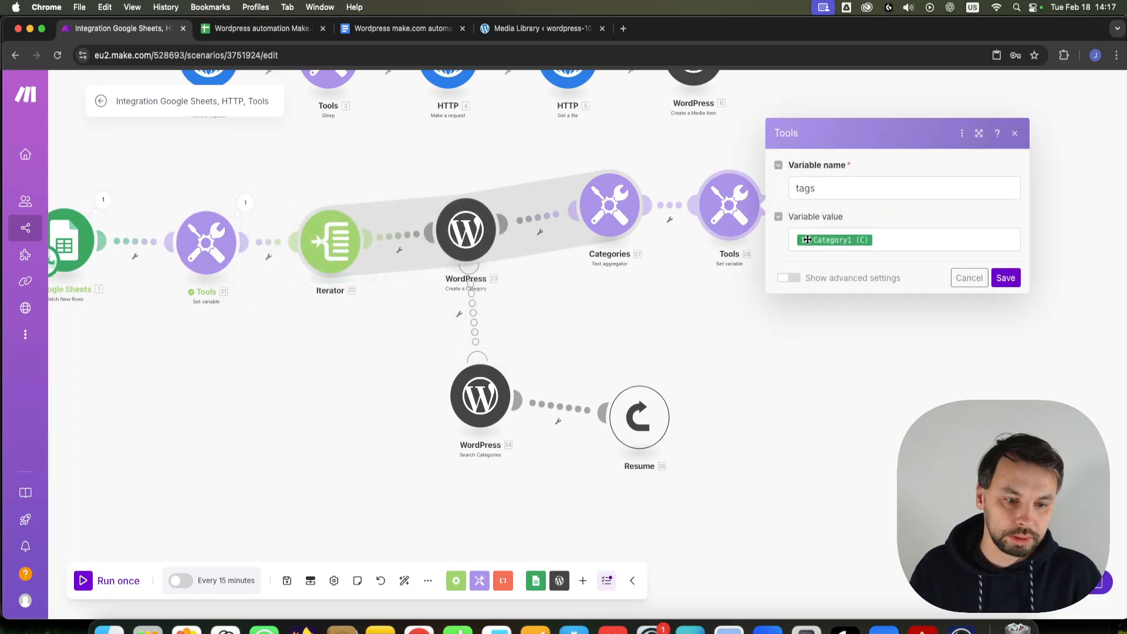
{"action": "left_click", "coordinate": [901, 241]}
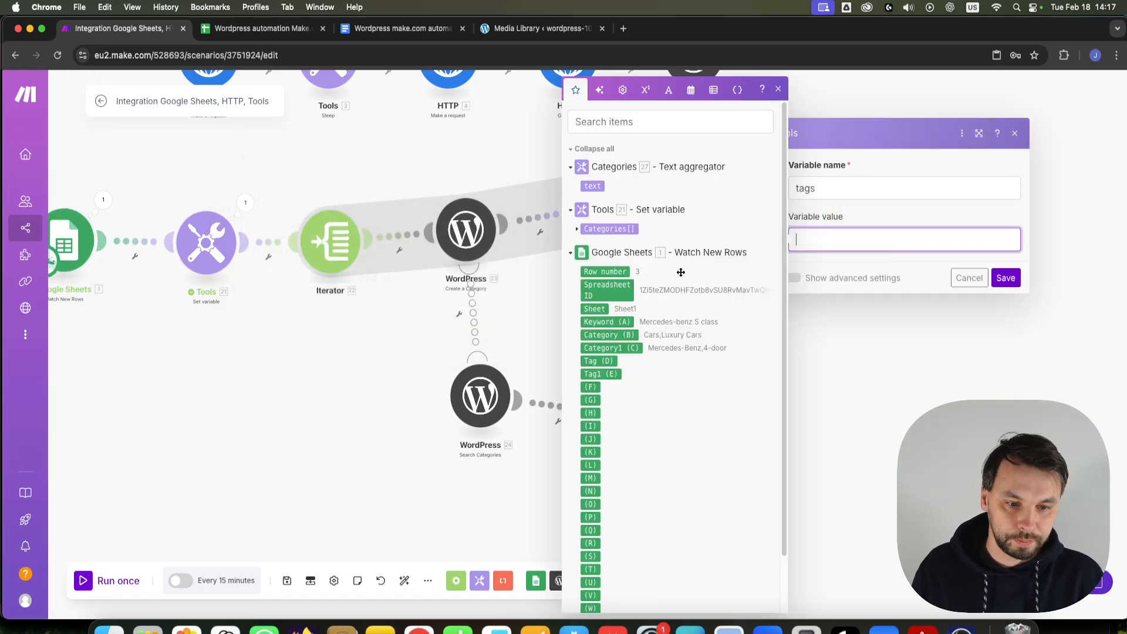
{"action": "left_click", "coordinate": [642, 88]}
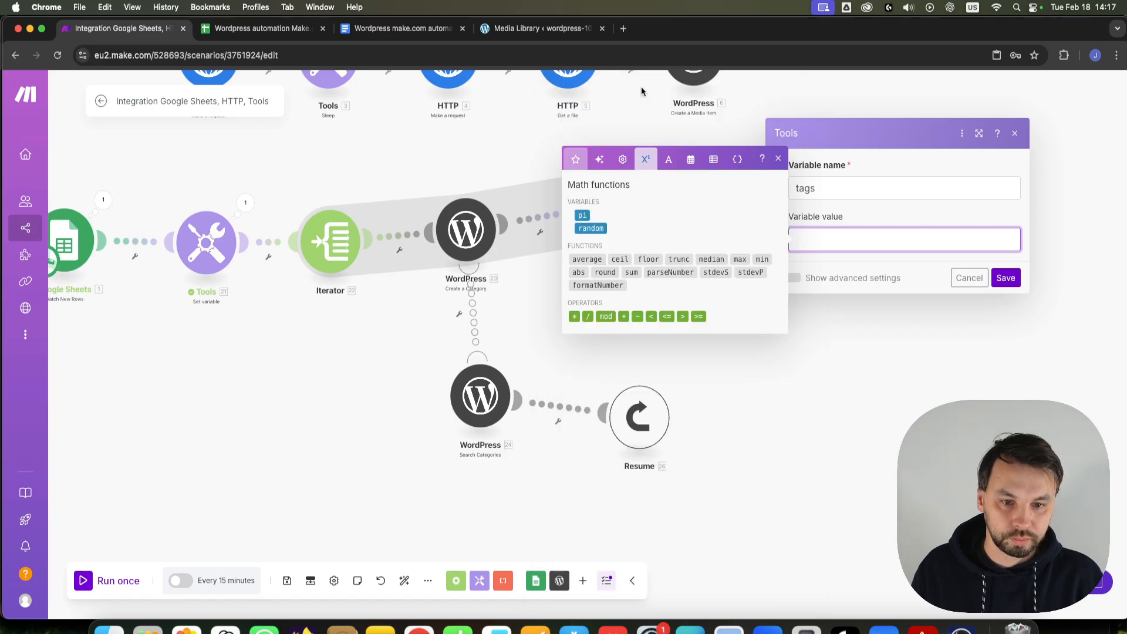
{"action": "left_click", "coordinate": [669, 139]}
{"action": "left_click", "coordinate": [748, 277]}
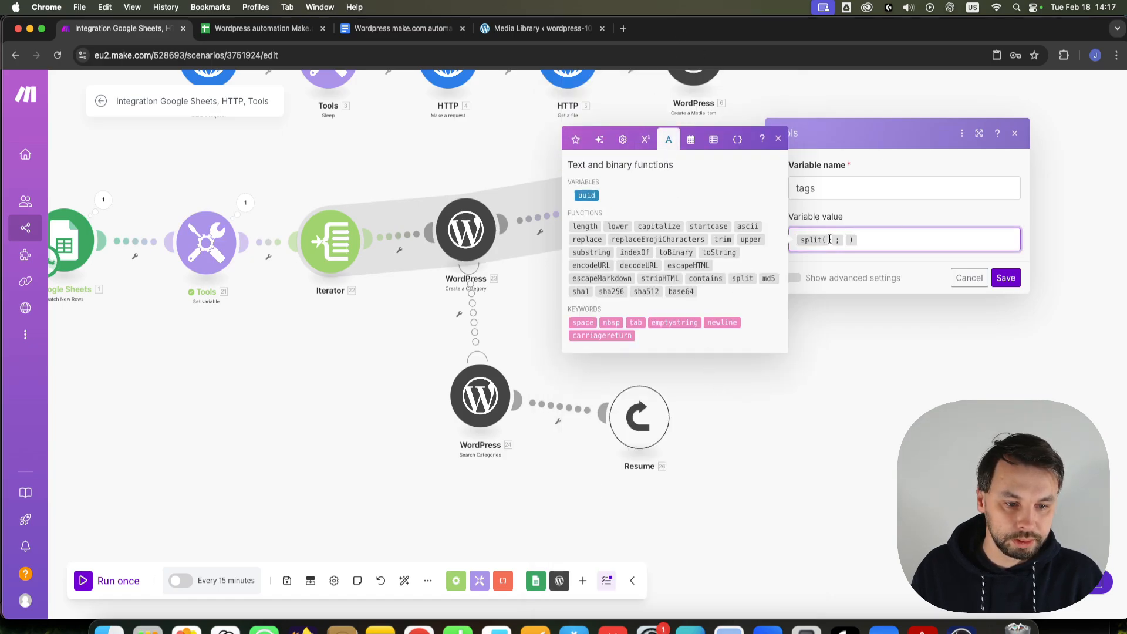
Step: Map Google Sheets' Category1 (C) as the text of the tags variable's split function, with a comma as separator
{"action": "left_click", "coordinate": [575, 139]}
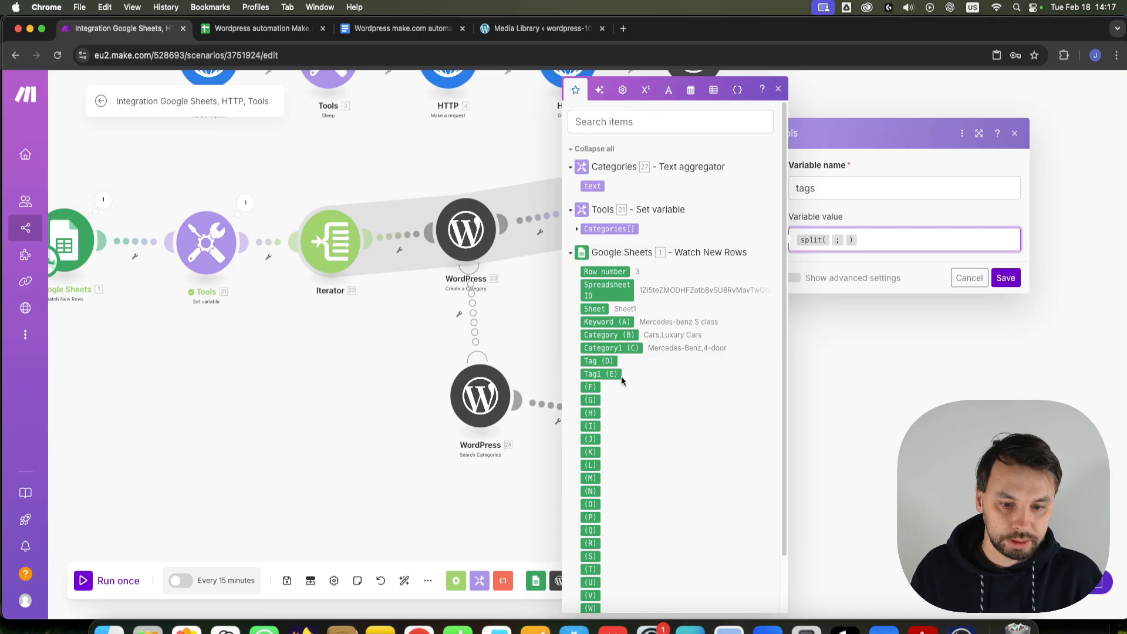
{"action": "left_click", "coordinate": [611, 348]}
{"action": "left_click", "coordinate": [921, 239]}
{"action": "type", "text": ","}
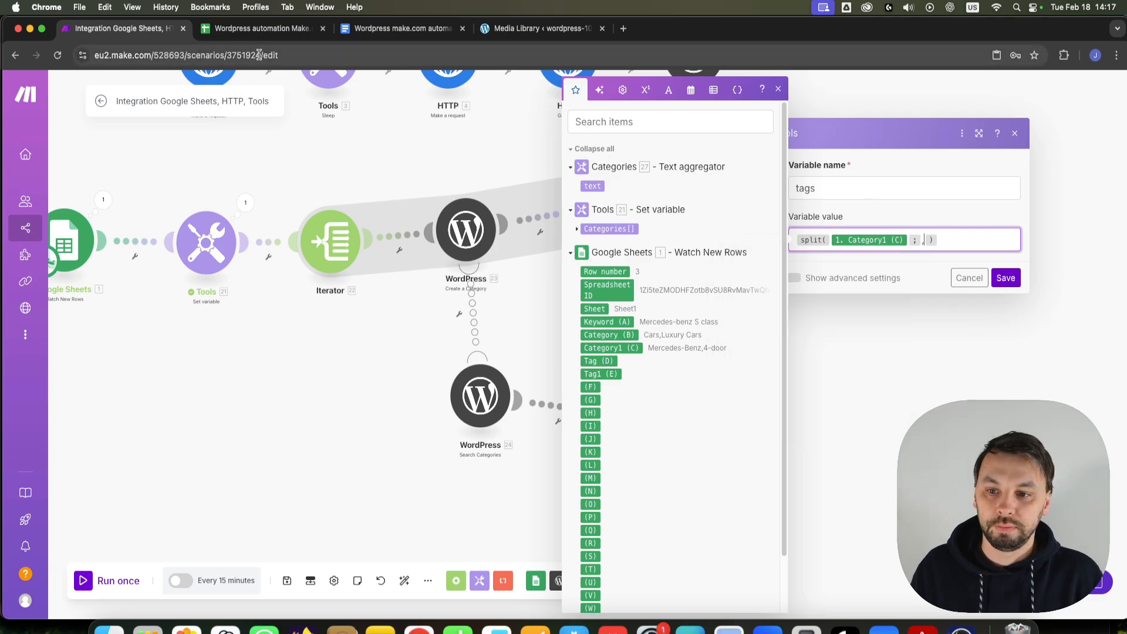
Step: Check how the tags are separated in the spreadsheet's Mercedes-Benz row, recheck the split separator and save the tags variable
{"action": "left_click", "coordinate": [258, 28]}
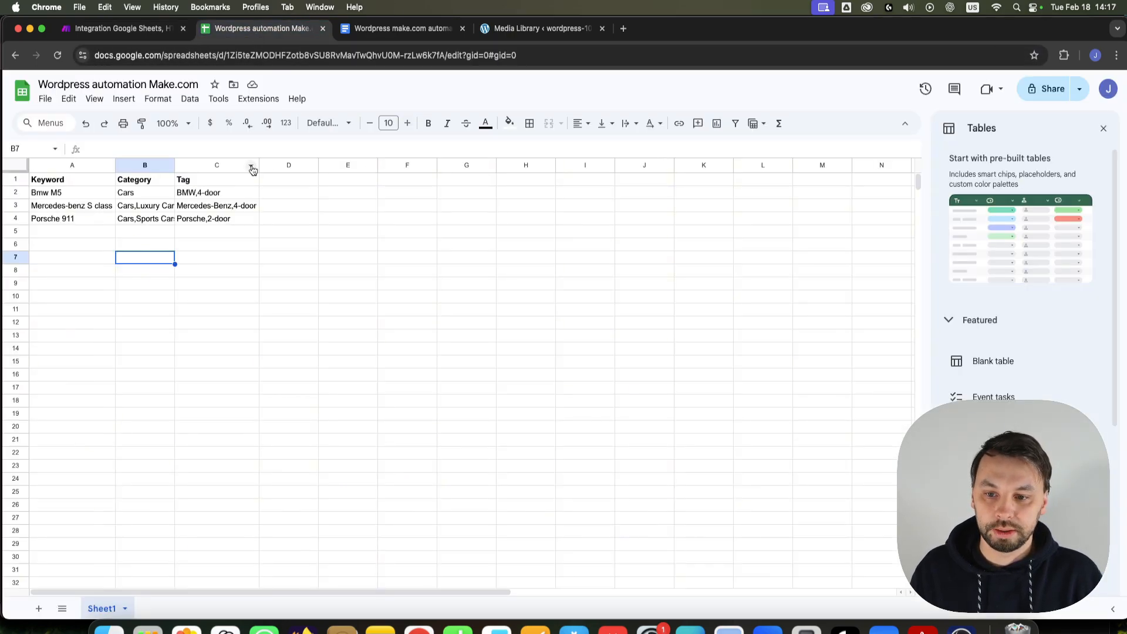
{"action": "double_click", "coordinate": [233, 210]}
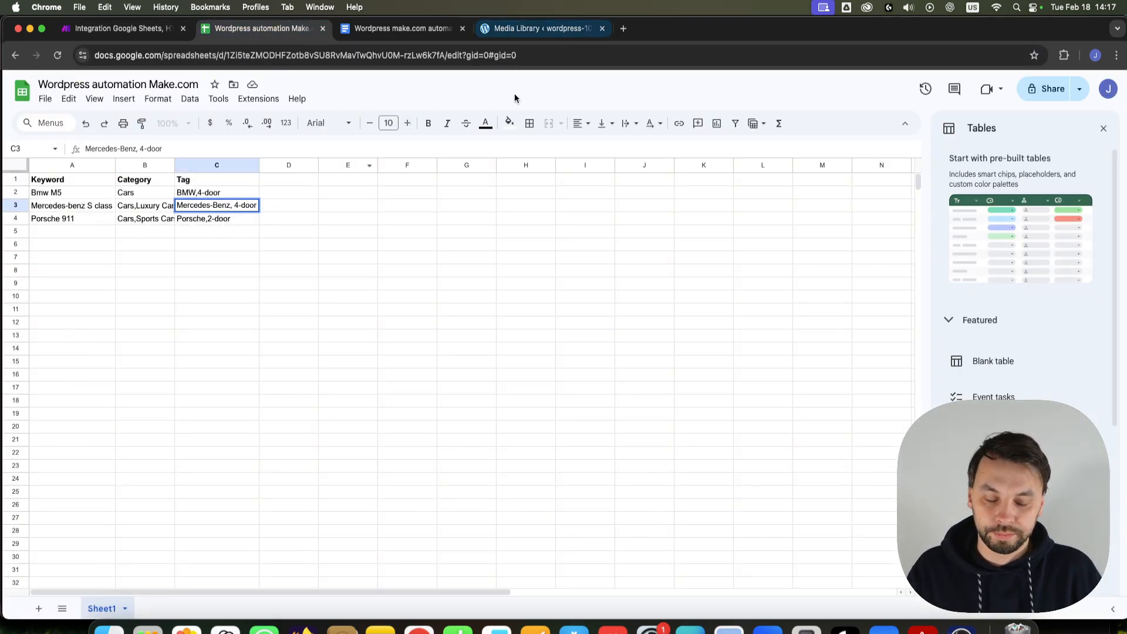
{"action": "left_click", "coordinate": [120, 28]}
{"action": "left_click", "coordinate": [926, 240]}
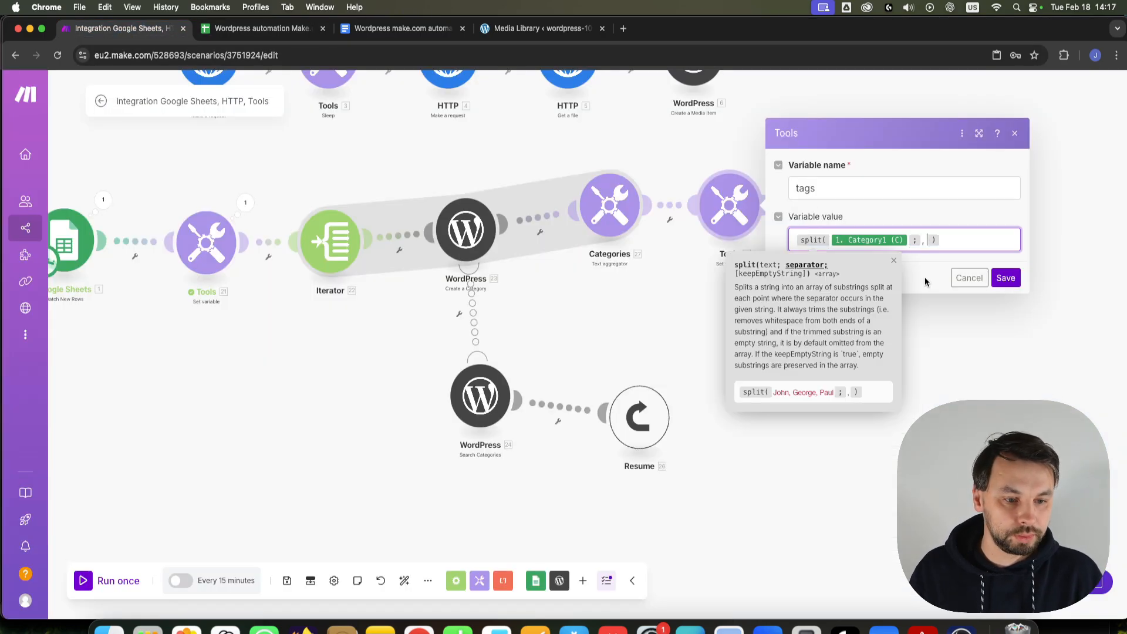
{"action": "left_click", "coordinate": [258, 28]}
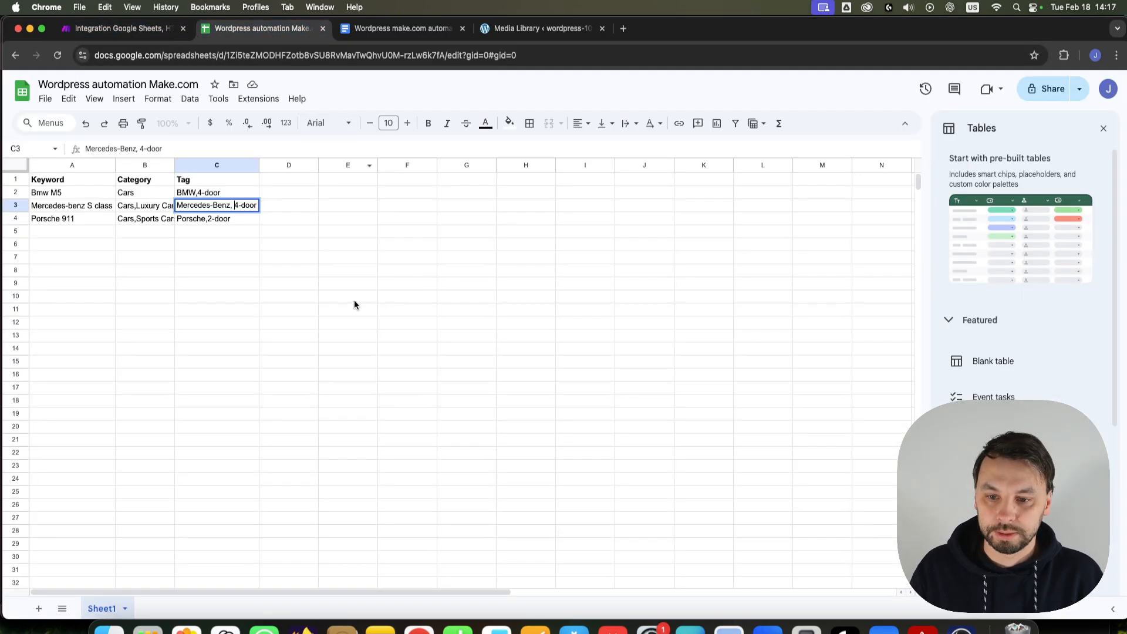
{"action": "left_click", "coordinate": [304, 284]}
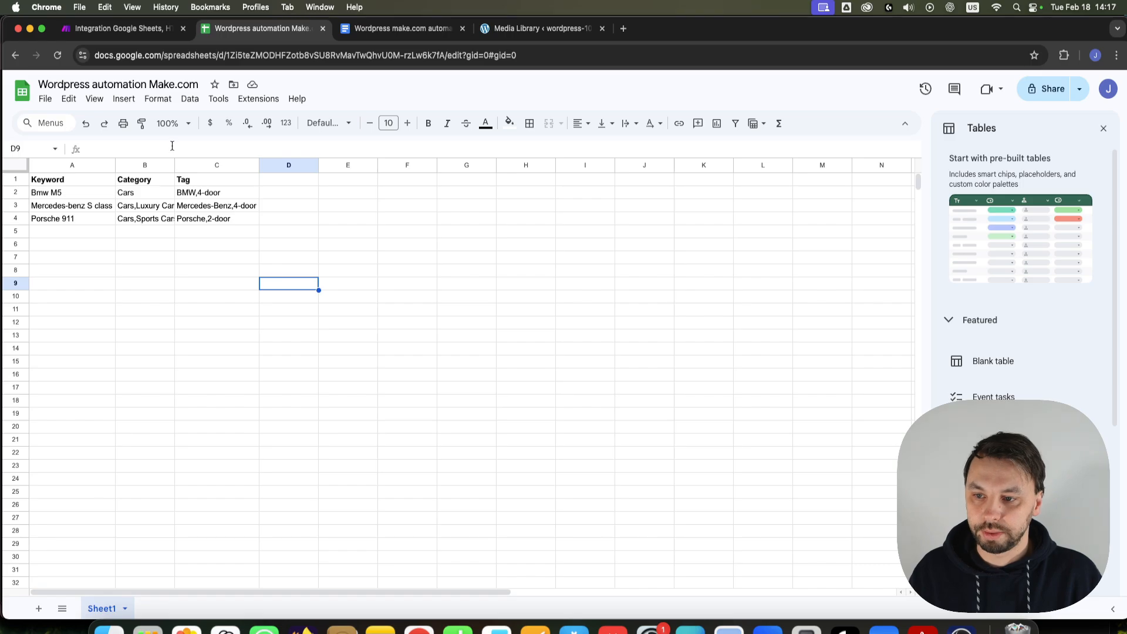
{"action": "left_click", "coordinate": [121, 29]}
{"action": "left_click", "coordinate": [1006, 278]}
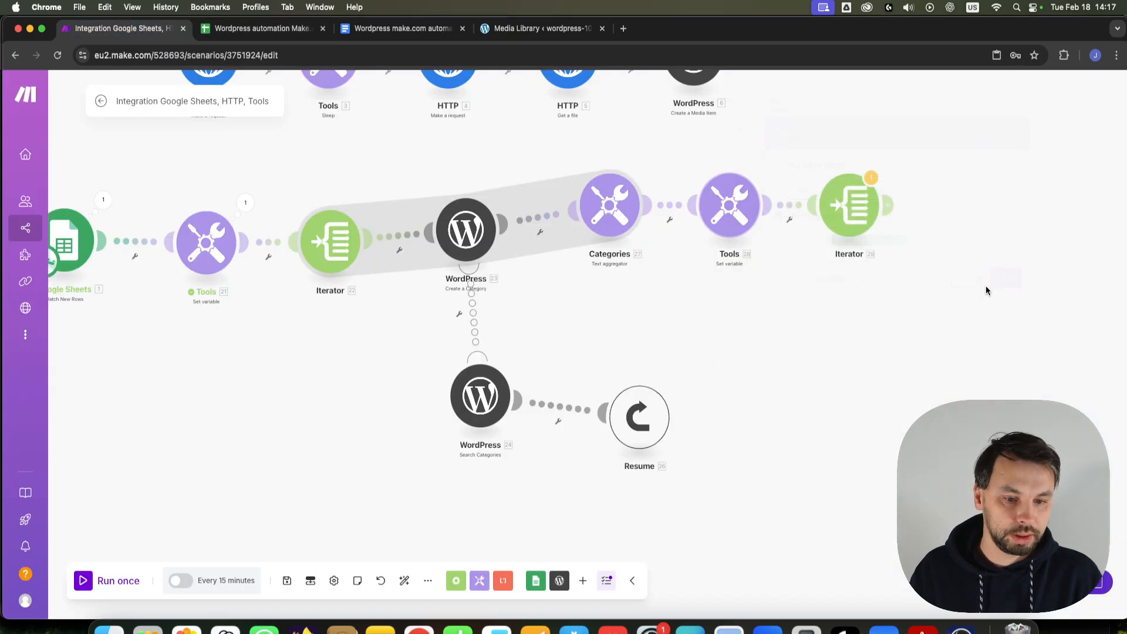
{"action": "scroll", "coordinate": [834, 291], "scroll_direction": "down", "scroll_amount": 3}
{"action": "left_click_drag", "start_coordinate": [833, 292], "coordinate": [686, 274]}
{"action": "left_click", "coordinate": [697, 223]}
{"action": "left_click", "coordinate": [833, 226]}
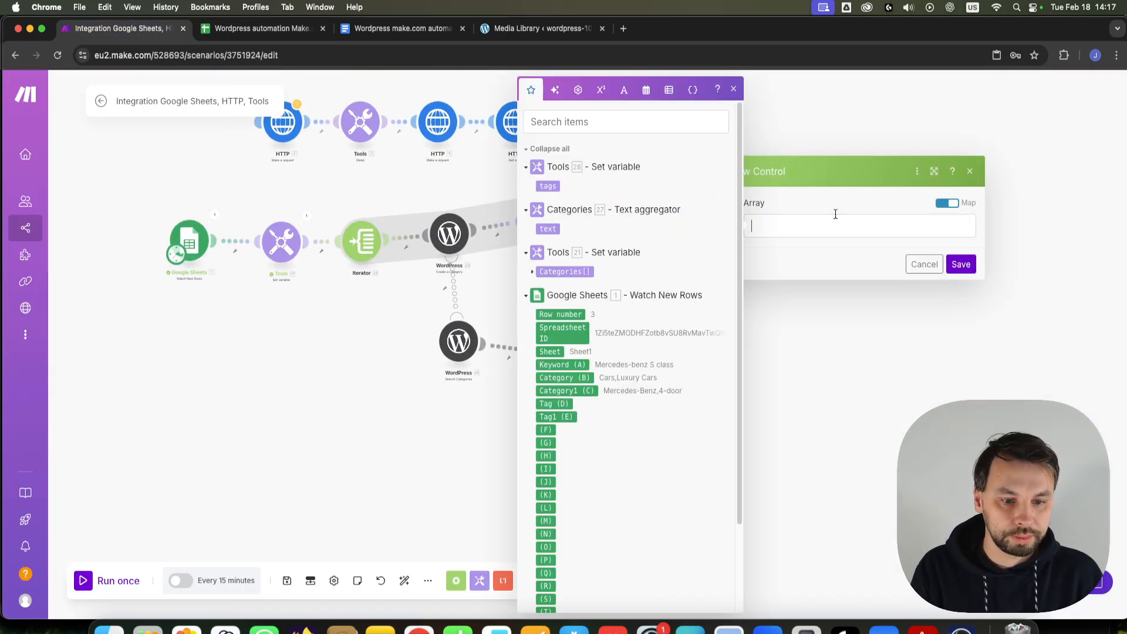
{"action": "left_click", "coordinate": [923, 264]}
Step: Run only the tags variable module with 1,2 as the Category1 (C) value and inspect its output
{"action": "right_click", "coordinate": [614, 218]}
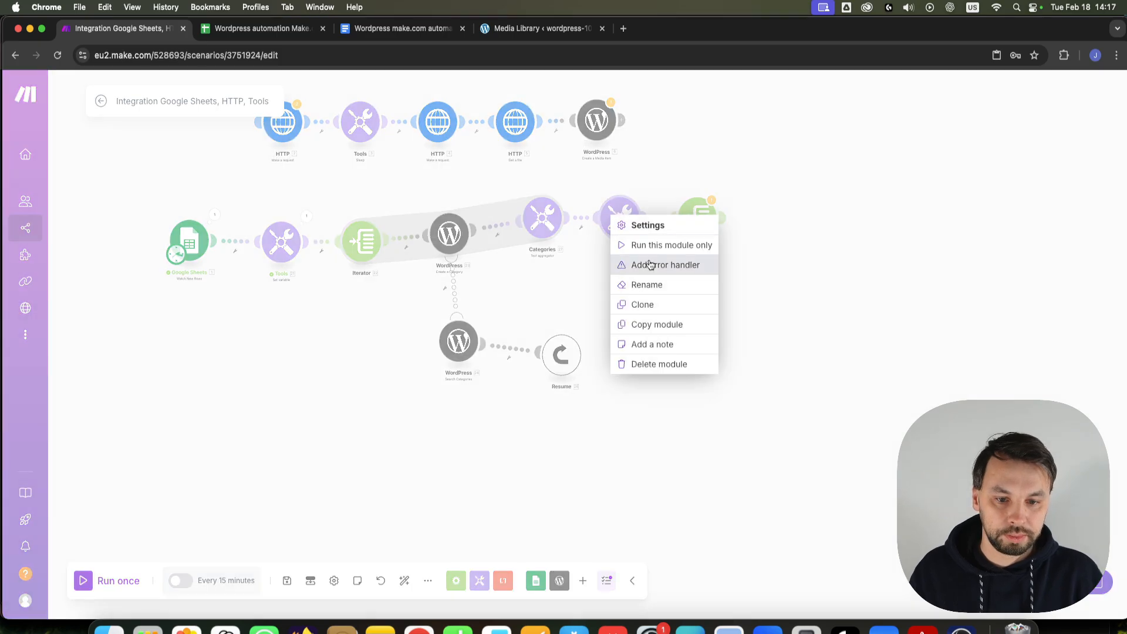
{"action": "left_click", "coordinate": [646, 245]}
{"action": "left_click", "coordinate": [701, 271]}
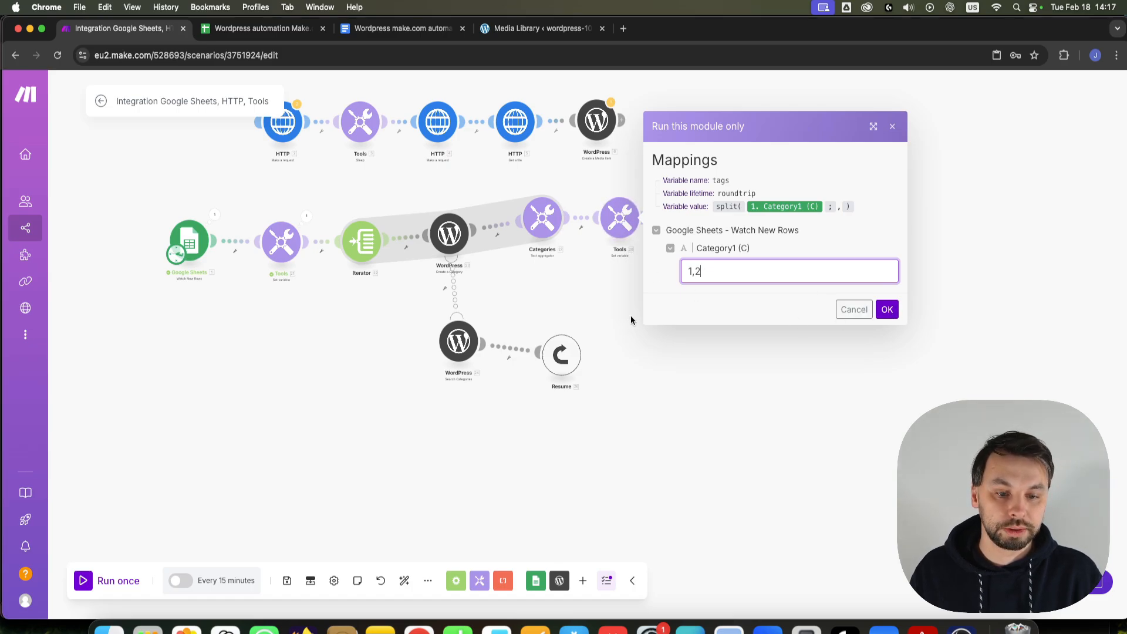
{"action": "left_click", "coordinate": [887, 309]}
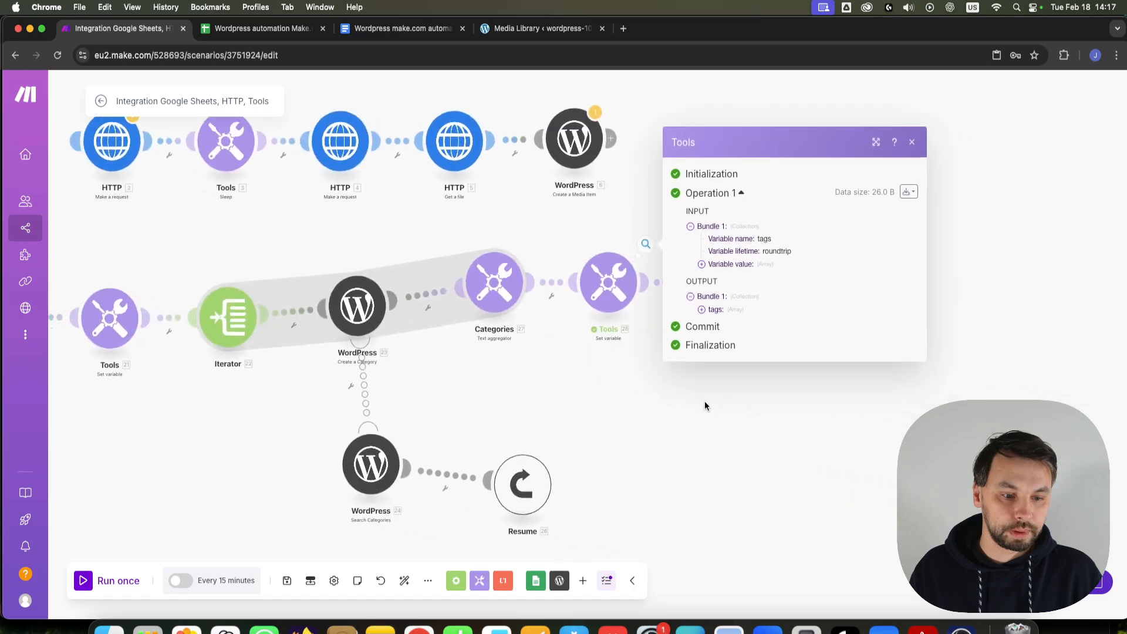
{"action": "left_click", "coordinate": [714, 312]}
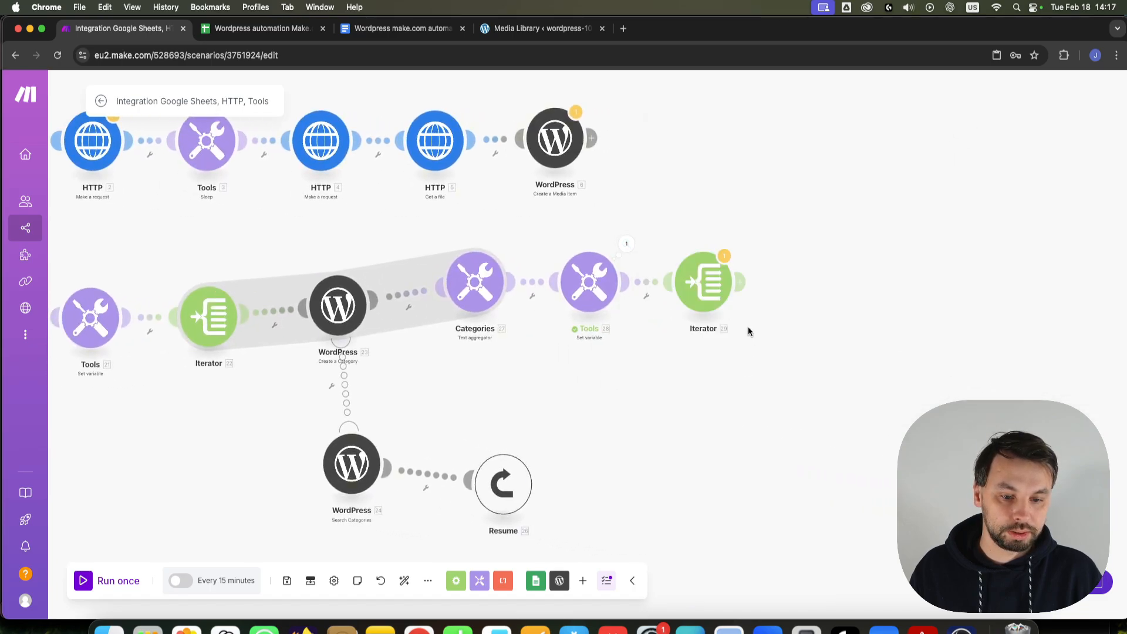
Step: Map the tags[] array from the tags variable as the second Iterator's array and save
{"action": "left_click", "coordinate": [670, 269]}
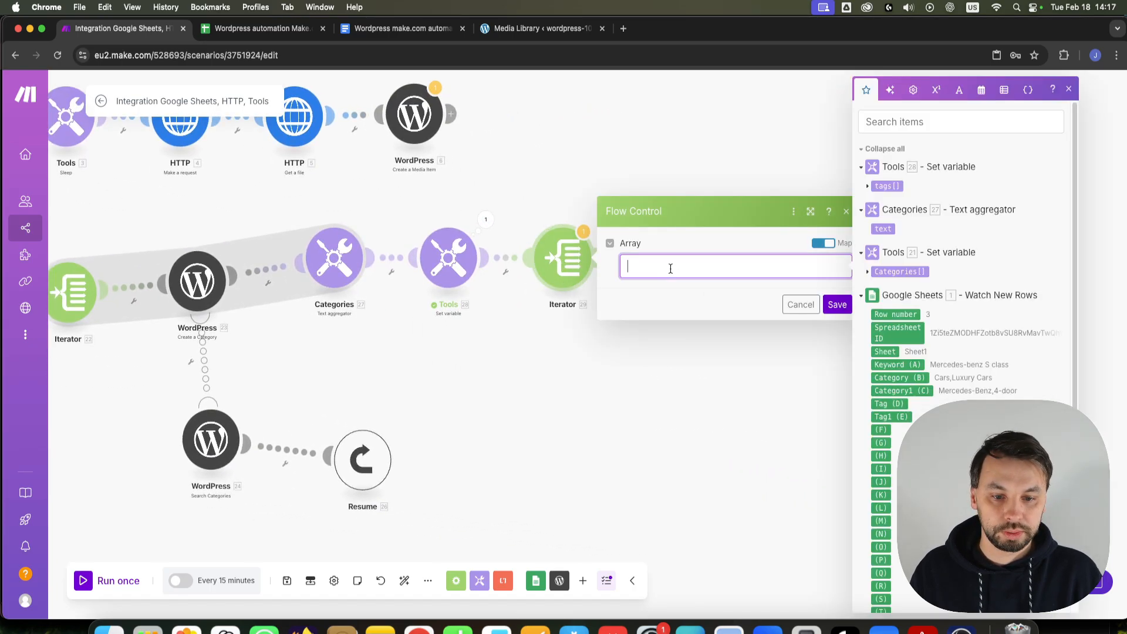
{"action": "left_click", "coordinate": [893, 186]}
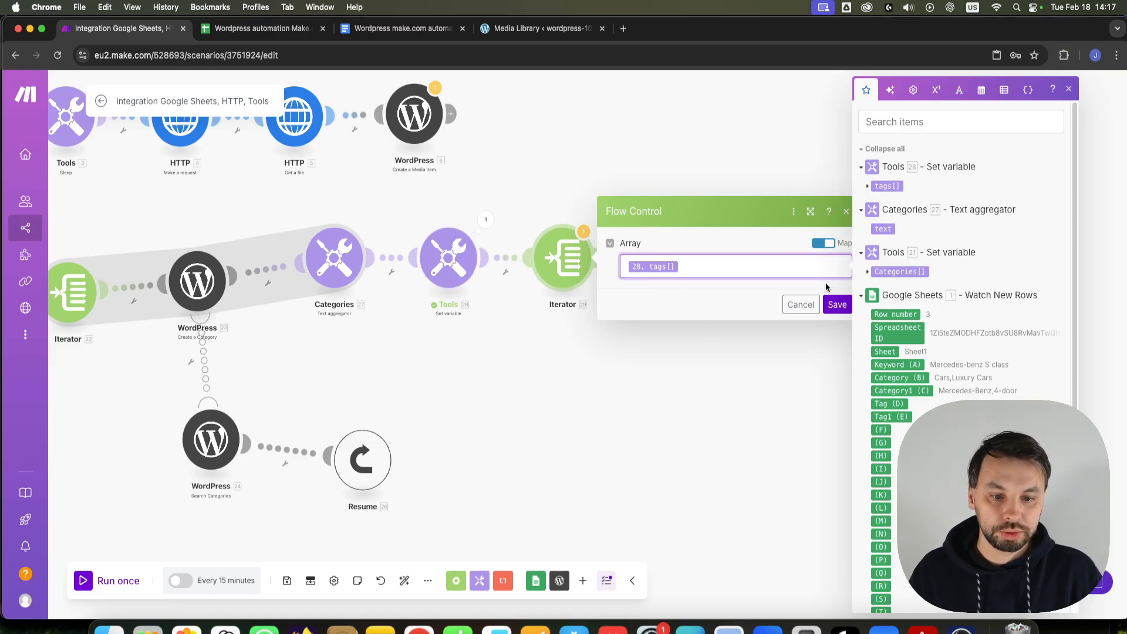
{"action": "left_click", "coordinate": [837, 305]}
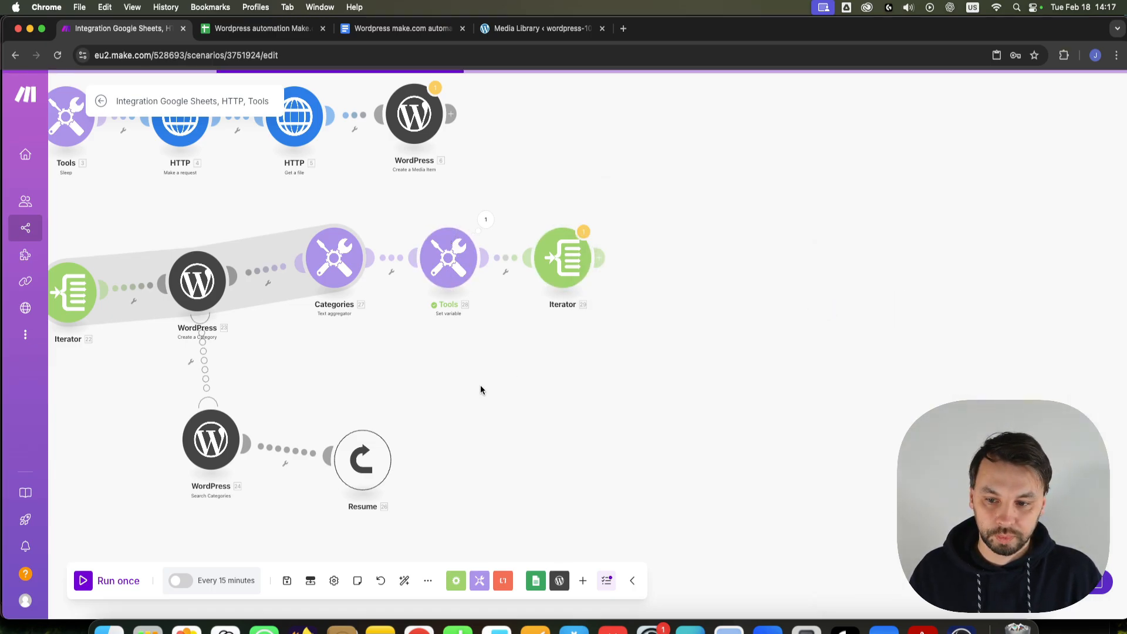
Step: Add a WordPress Create a Tag module after the tags Iterator
{"action": "left_click", "coordinate": [602, 256]}
{"action": "left_click", "coordinate": [775, 330]}
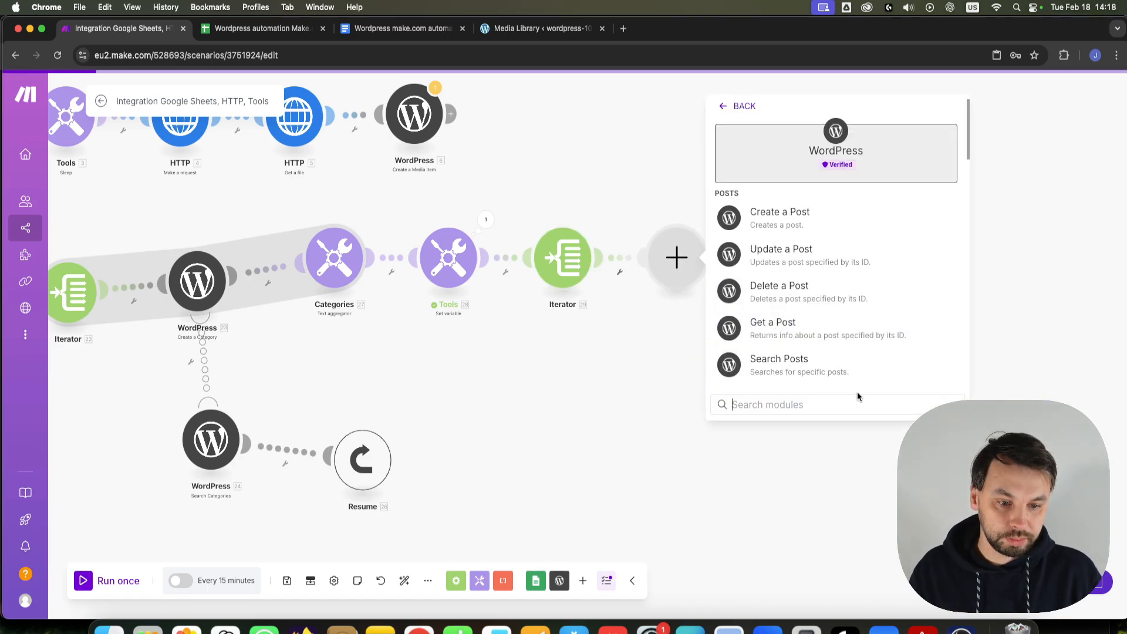
{"action": "type", "text": "cr"}
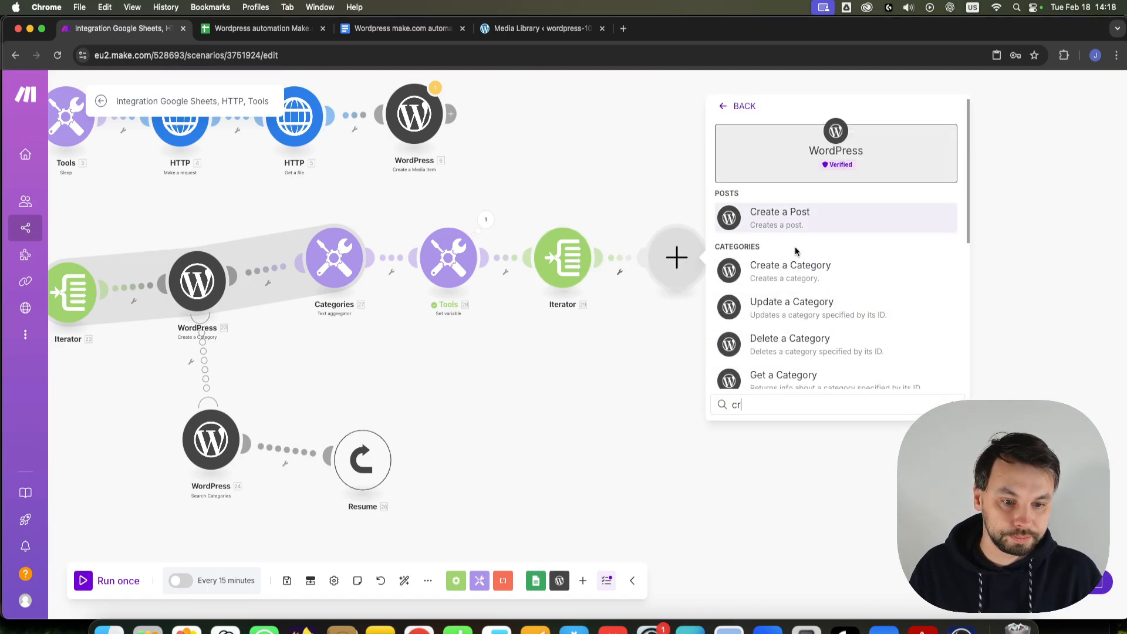
{"action": "scroll", "coordinate": [858, 311], "scroll_direction": "down", "scroll_amount": 8}
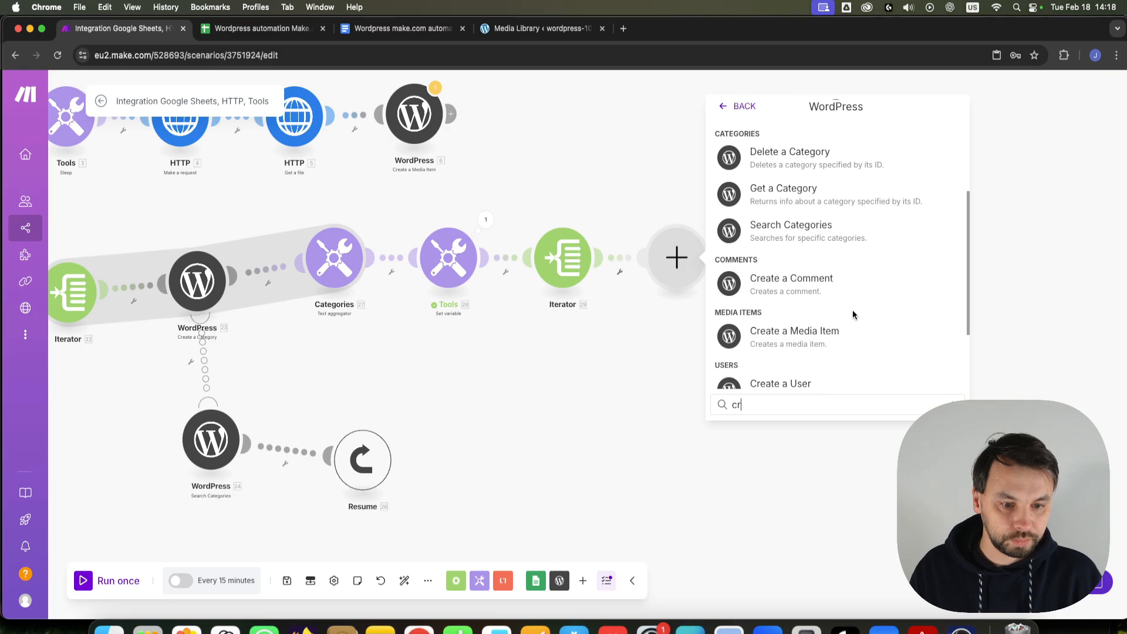
{"action": "left_click", "coordinate": [810, 369]}
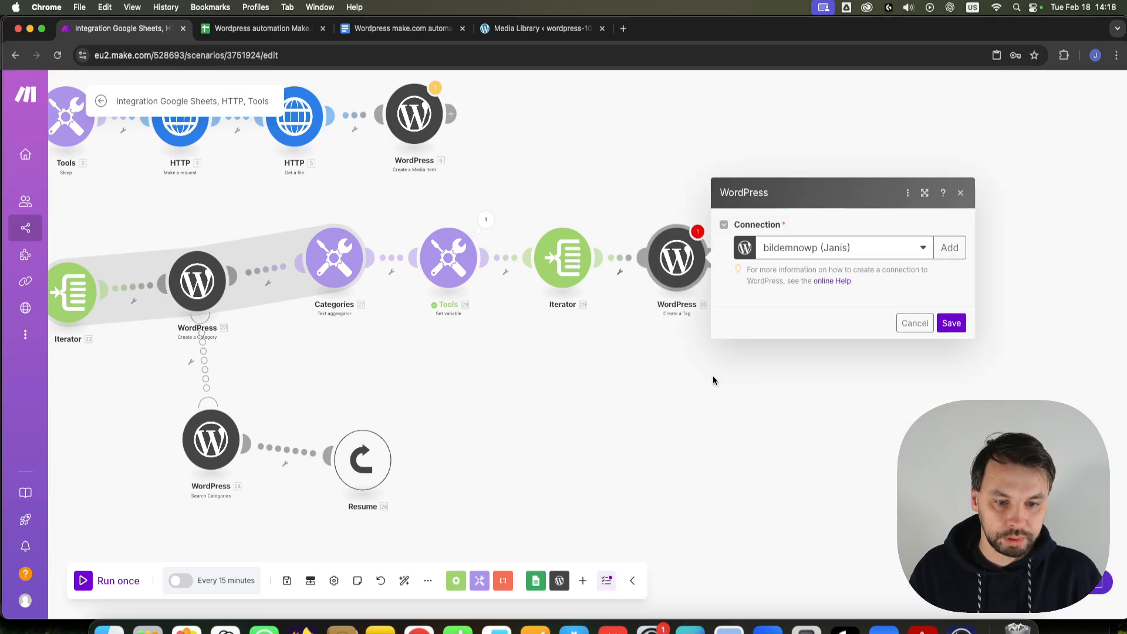
Step: Map the tags Iterator's Value as the new tag's name, save, and move the Create a Tag module slightly higher
{"action": "left_click", "coordinate": [765, 227]}
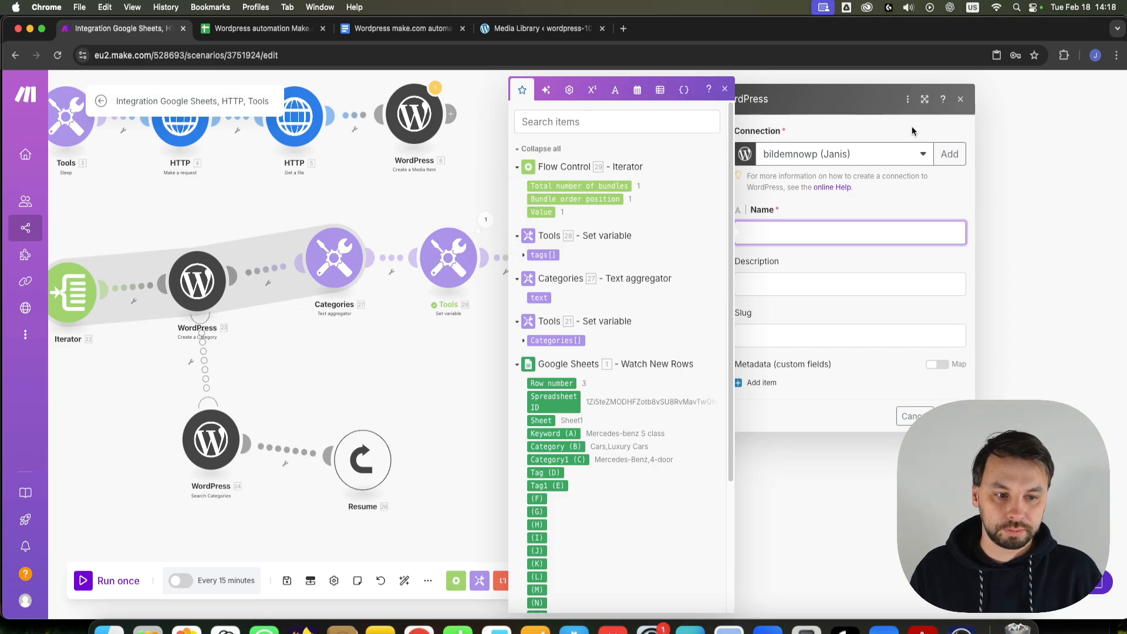
{"action": "left_click_drag", "start_coordinate": [541, 212], "coordinate": [763, 232]}
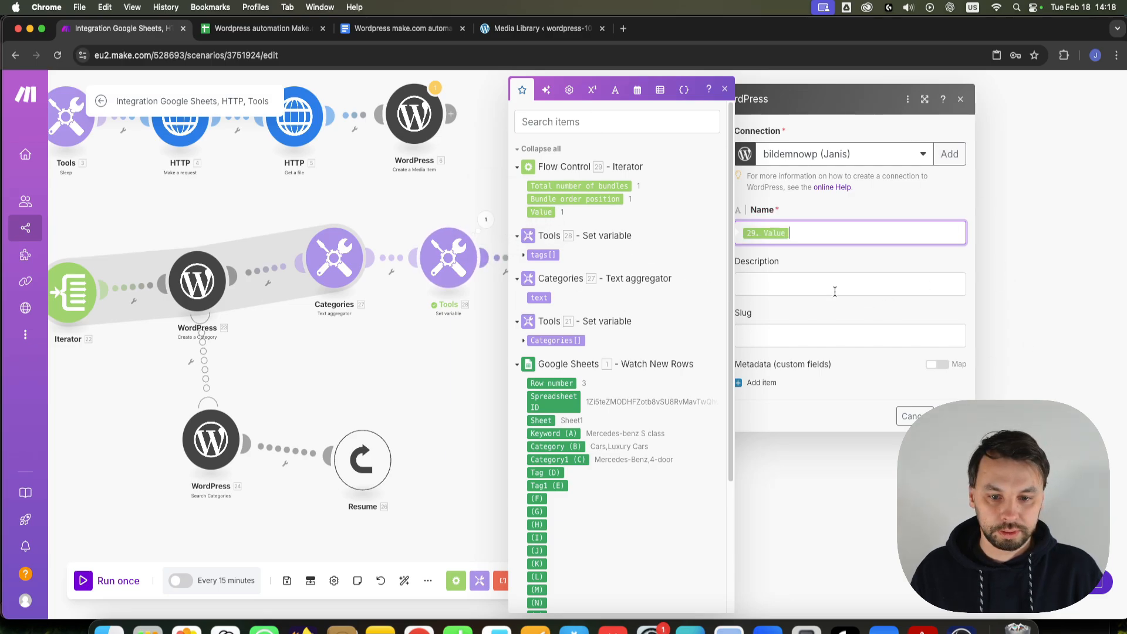
{"action": "left_click", "coordinate": [722, 89]}
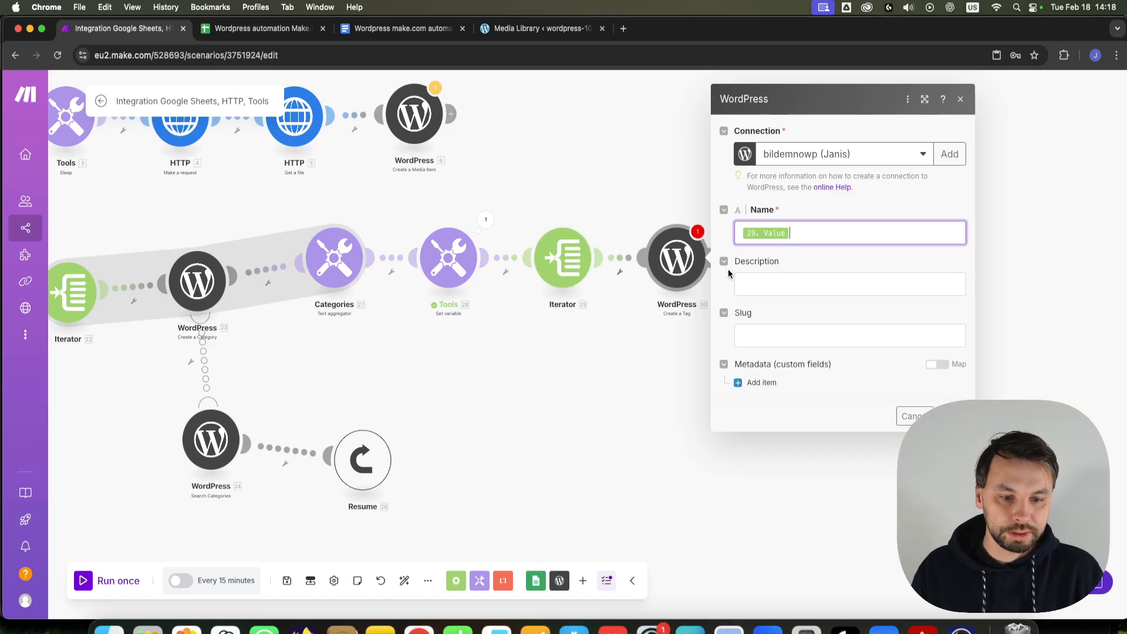
{"action": "left_click", "coordinate": [952, 416]}
{"action": "left_click_drag", "start_coordinate": [677, 427], "coordinate": [518, 350]}
{"action": "left_click_drag", "start_coordinate": [443, 228], "coordinate": [520, 293]}
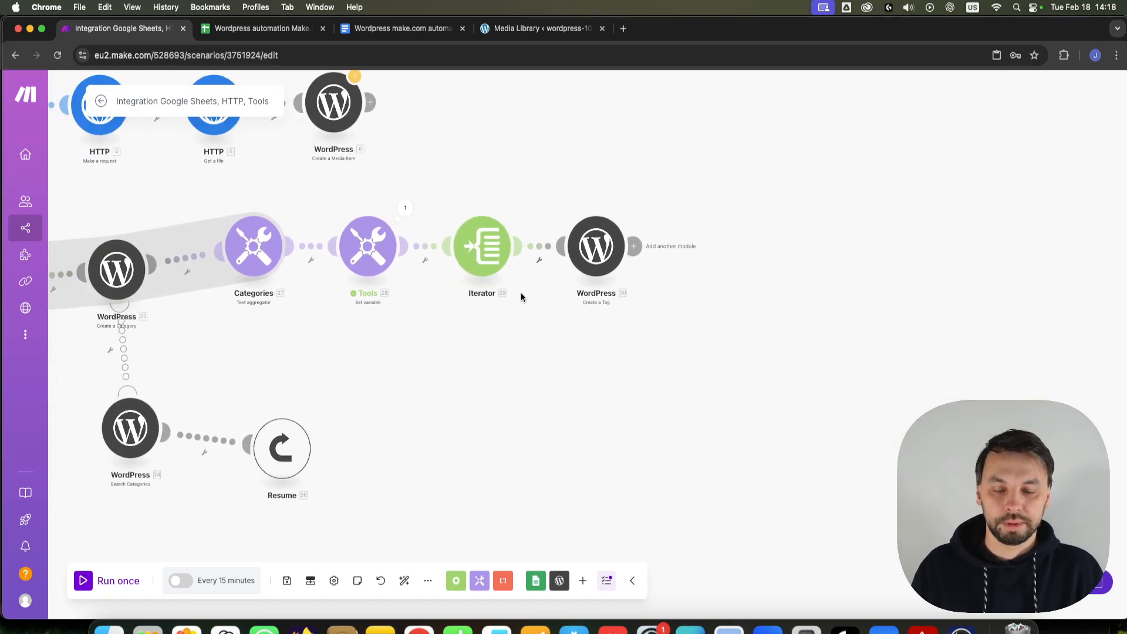
{"action": "left_click_drag", "start_coordinate": [596, 247], "coordinate": [607, 226]}
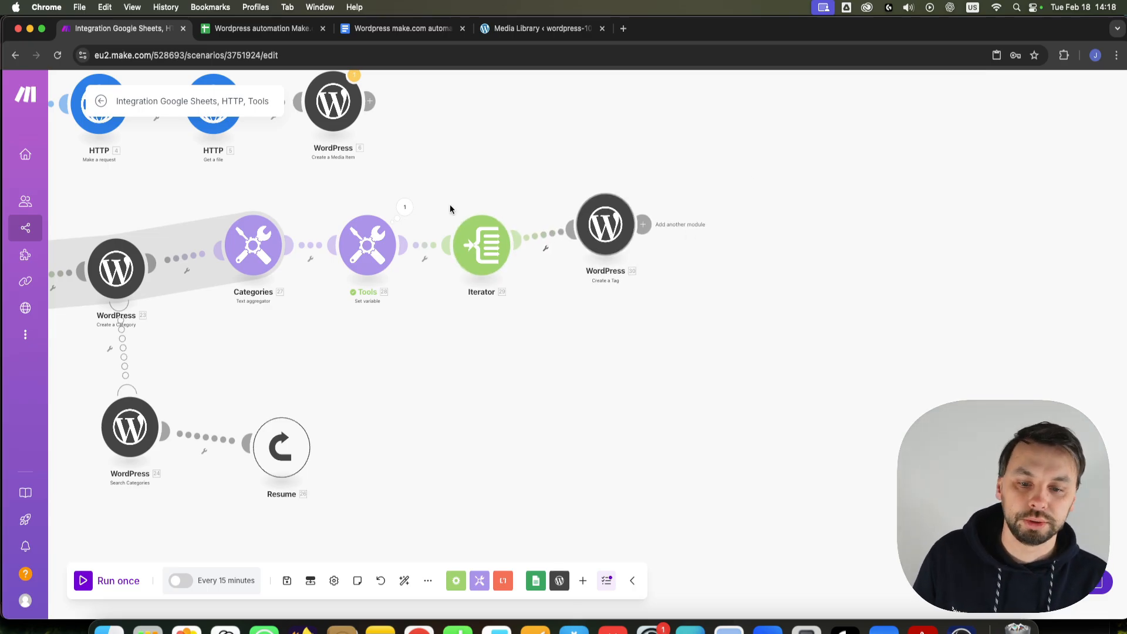
Step: Add an error handler route to the Create a Tag module with a WordPress Search Tags module
{"action": "right_click", "coordinate": [617, 248]}
{"action": "left_click", "coordinate": [673, 298]}
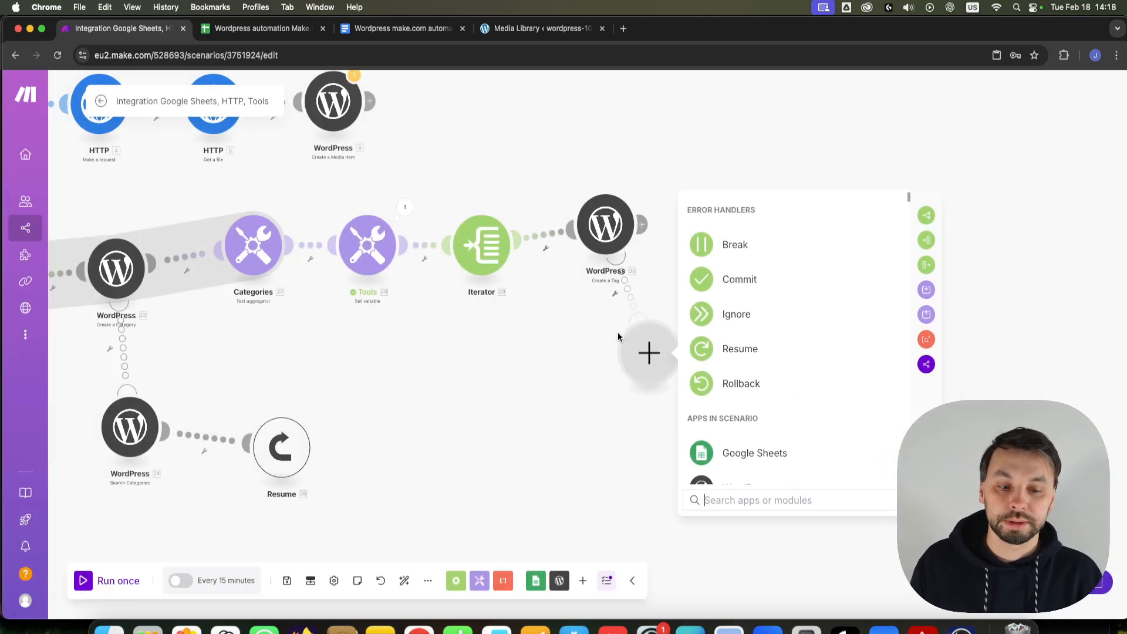
{"action": "left_click", "coordinate": [760, 485]}
{"action": "scroll", "coordinate": [786, 470], "scroll_direction": "down", "scroll_amount": 5}
{"action": "scroll", "coordinate": [798, 477], "scroll_direction": "down", "scroll_amount": 3}
{"action": "type", "text": "sea"}
{"action": "scroll", "coordinate": [787, 407], "scroll_direction": "down", "scroll_amount": 3}
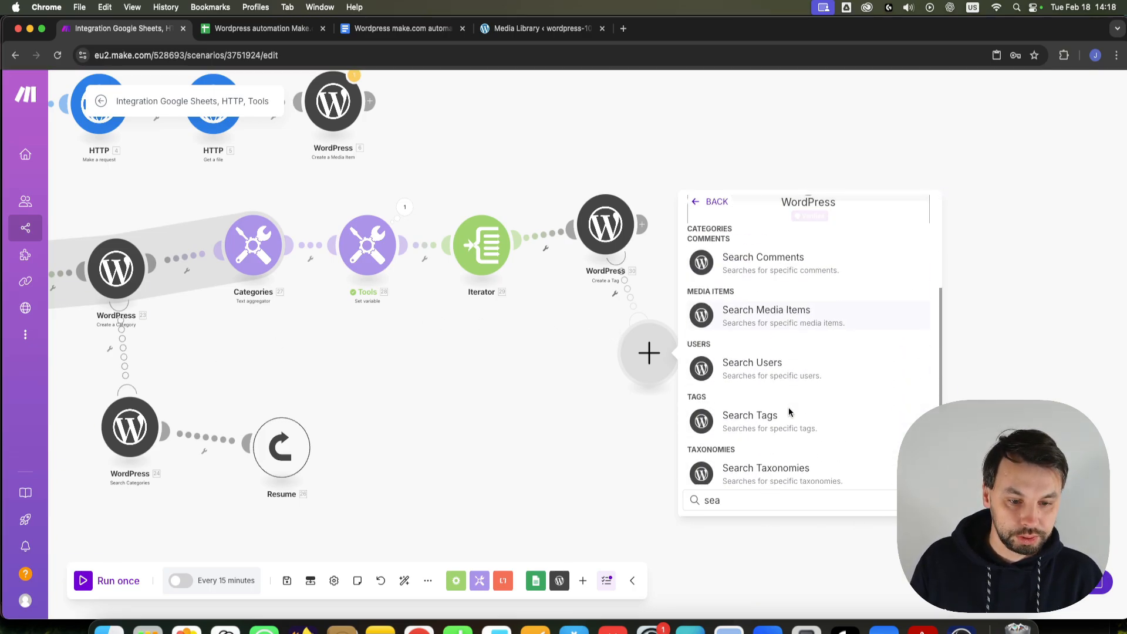
{"action": "left_click", "coordinate": [823, 403]}
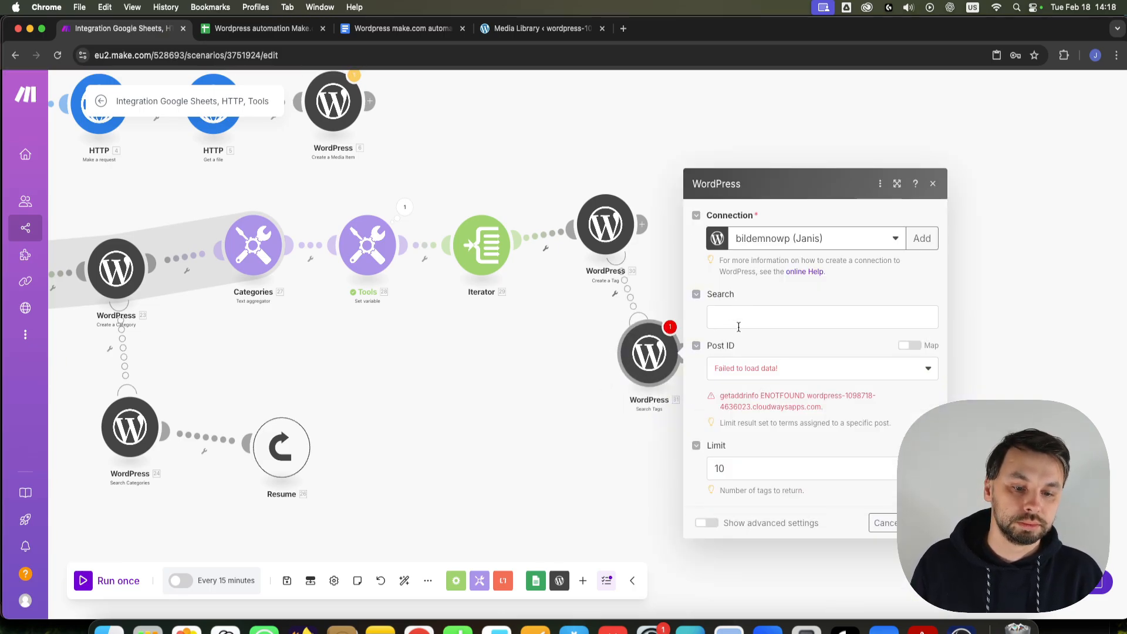
Step: Set Search Tags to search for the tags Iterator's Value over the Make.com Youtube Testing connection and save
{"action": "left_click", "coordinate": [739, 318]}
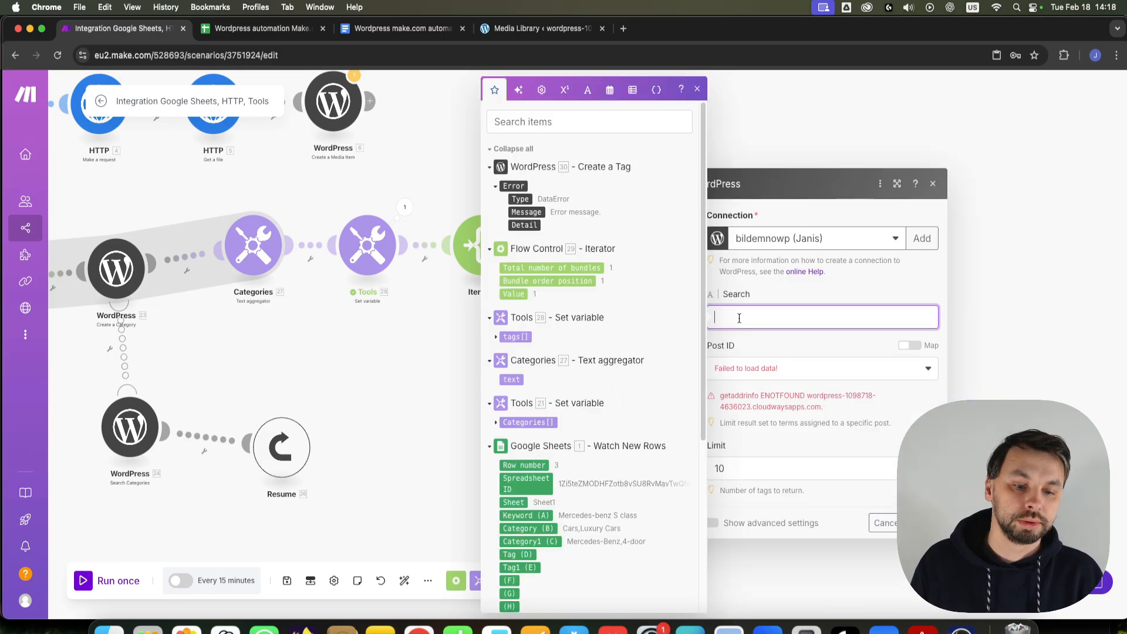
{"action": "left_click", "coordinate": [513, 294]}
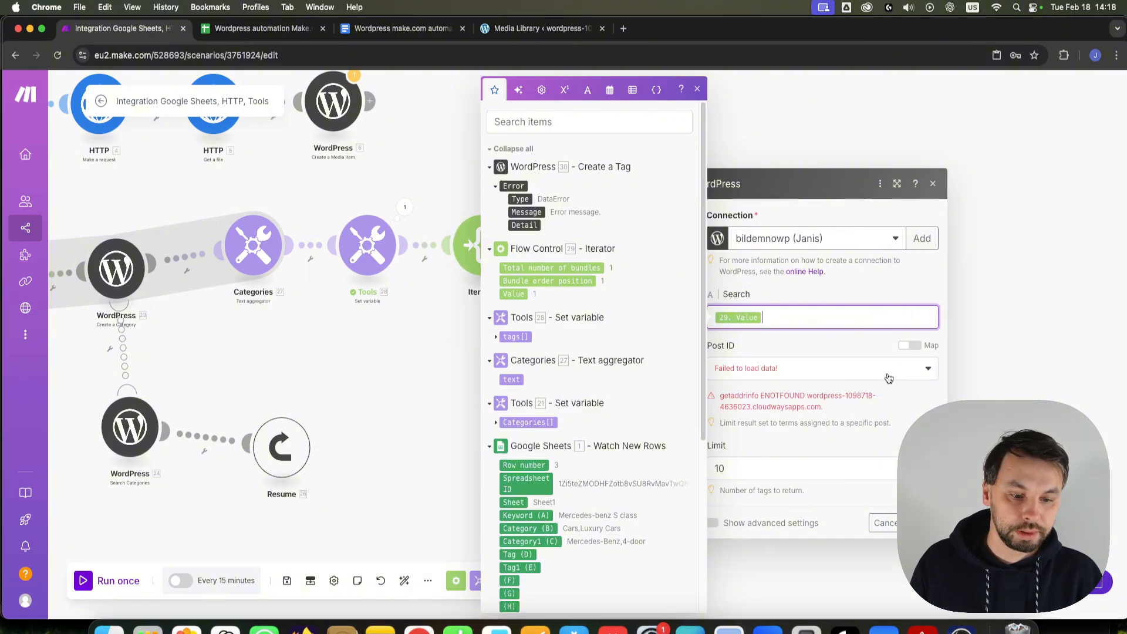
{"action": "left_click", "coordinate": [799, 246]}
{"action": "scroll", "coordinate": [827, 490], "scroll_direction": "down", "scroll_amount": 2}
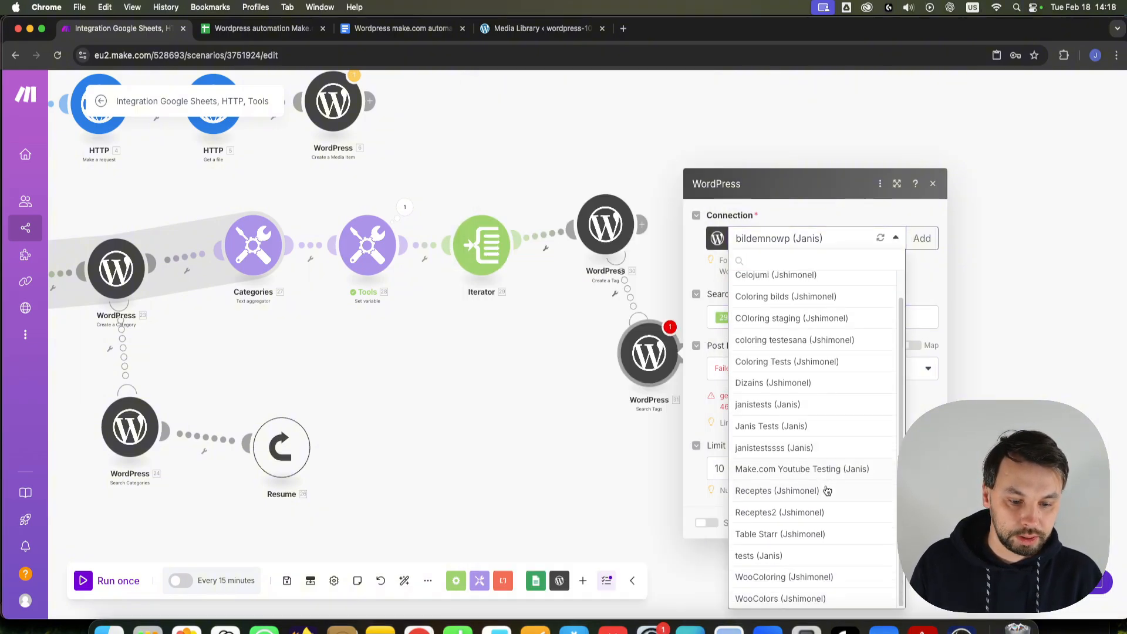
{"action": "left_click", "coordinate": [826, 472]}
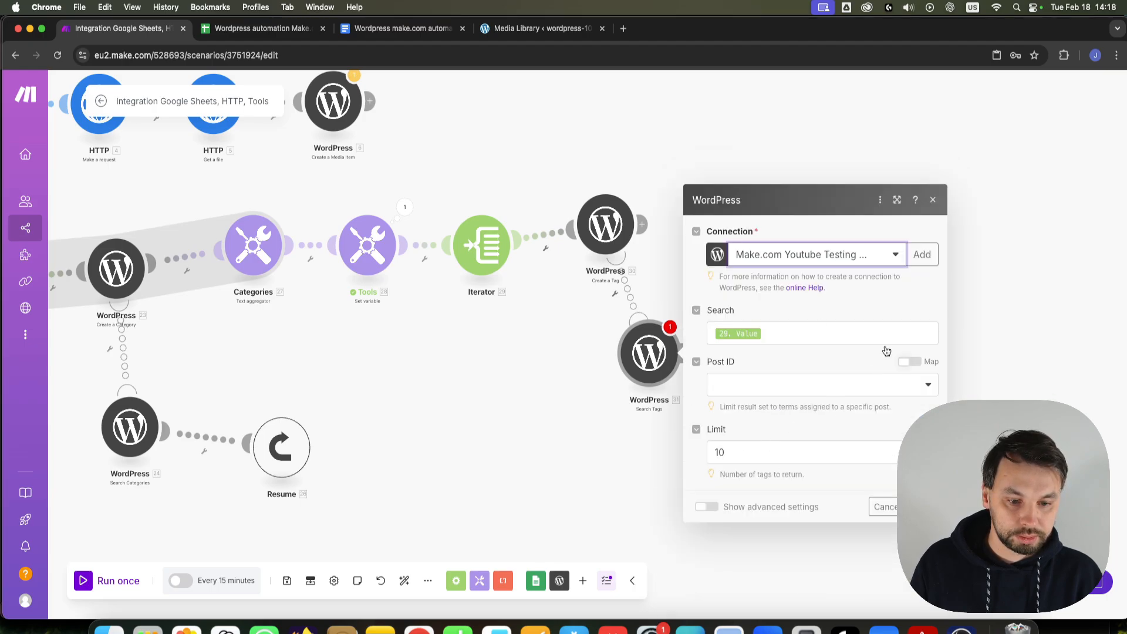
{"action": "left_click", "coordinate": [766, 459]}
{"action": "left_click", "coordinate": [411, 484]}
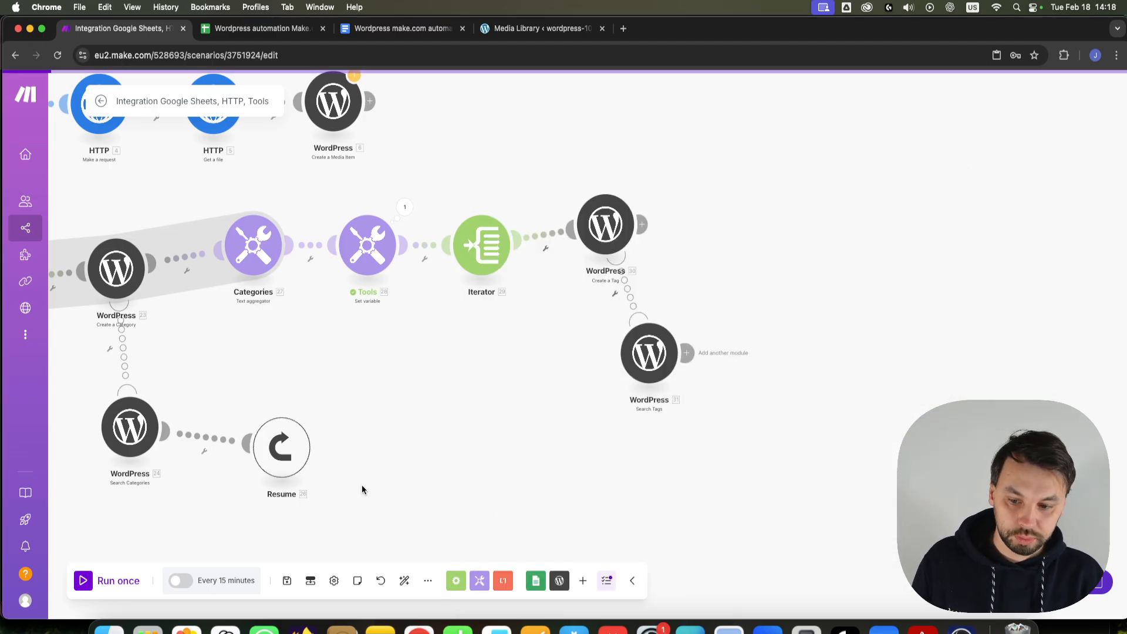
Step: Add a Resume error handler after the Search Tags module, map its Tag ID to the Search Tags ID, and save
{"action": "left_click", "coordinate": [687, 353]}
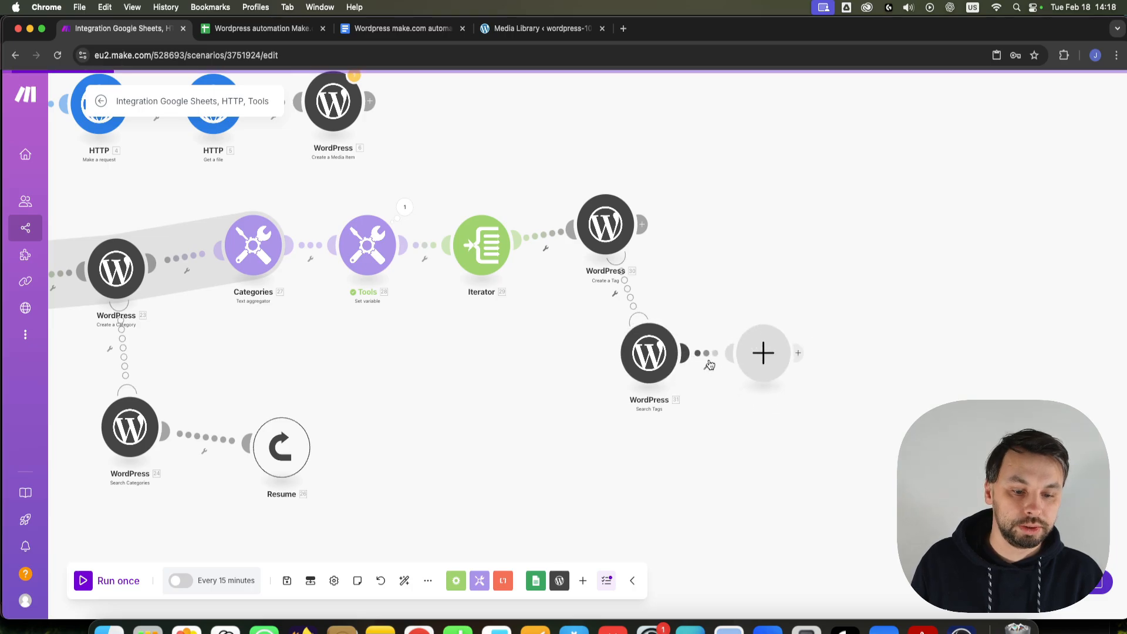
{"action": "left_click", "coordinate": [877, 353]}
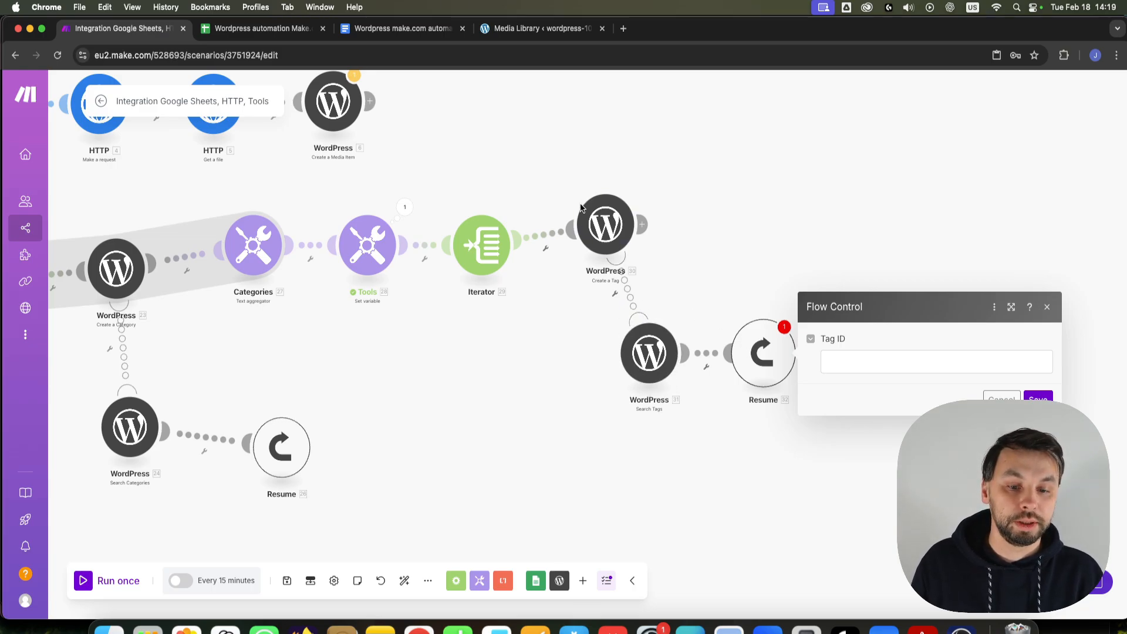
{"action": "left_click", "coordinate": [851, 358]}
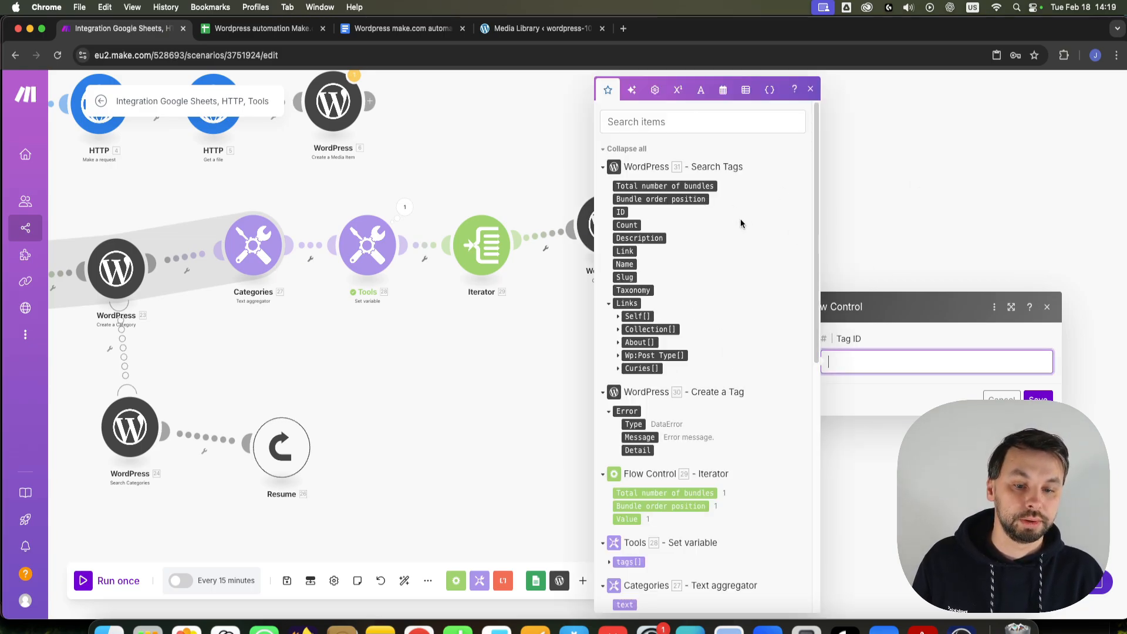
{"action": "left_click", "coordinate": [621, 211]}
{"action": "left_click", "coordinate": [1038, 398]}
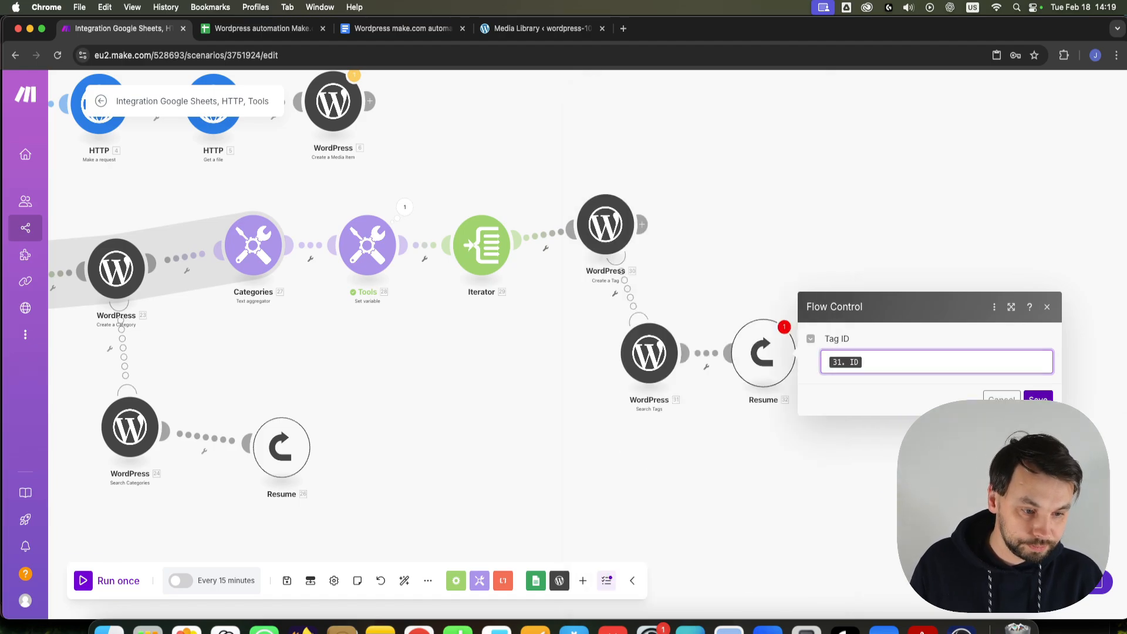
{"action": "scroll", "coordinate": [633, 392], "scroll_direction": "down", "scroll_amount": 6}
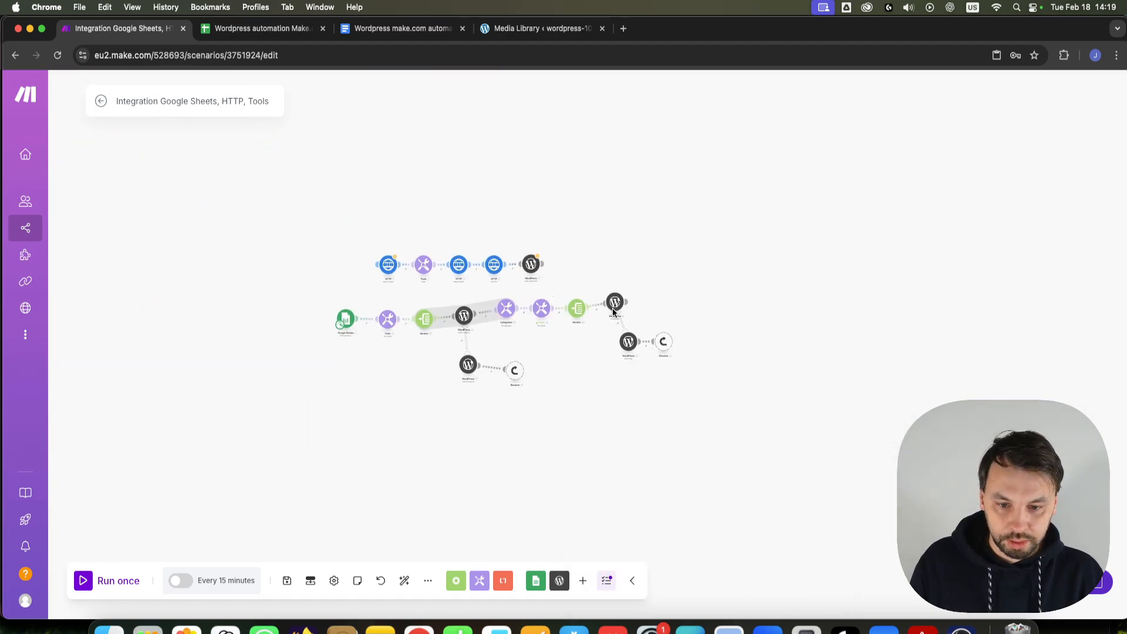
{"action": "scroll", "coordinate": [728, 381], "scroll_direction": "up", "scroll_amount": 5}
{"action": "scroll", "coordinate": [736, 381], "scroll_direction": "down", "scroll_amount": 3}
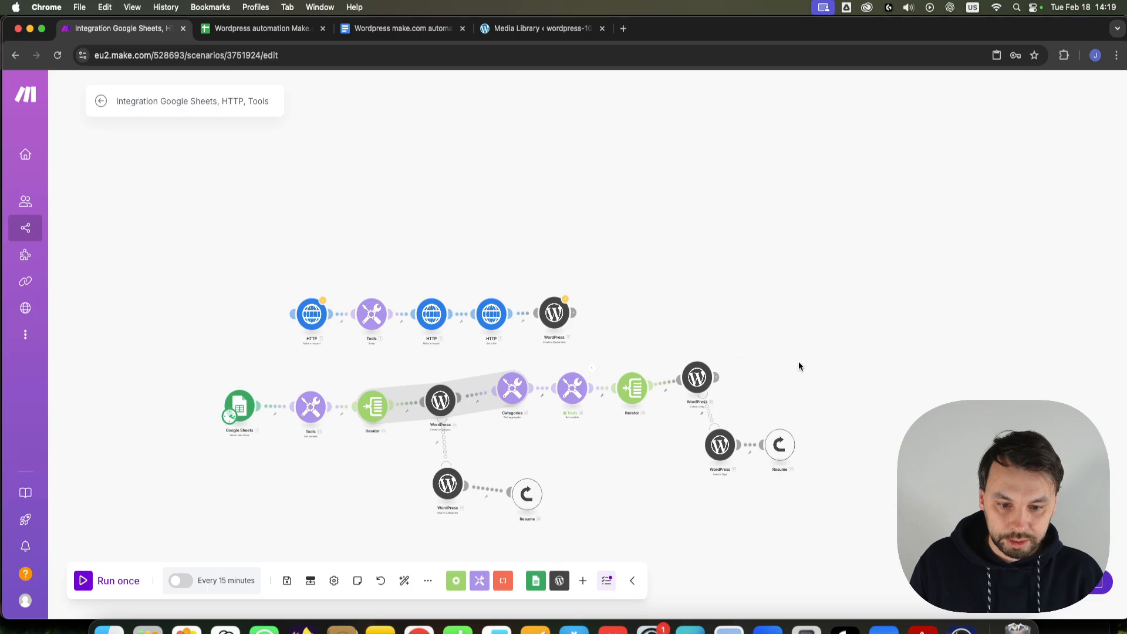
{"action": "scroll", "coordinate": [696, 338], "scroll_direction": "down", "scroll_amount": 2}
{"action": "scroll", "coordinate": [626, 363], "scroll_direction": "up", "scroll_amount": 6}
{"action": "scroll", "coordinate": [615, 364], "scroll_direction": "down", "scroll_amount": 8}
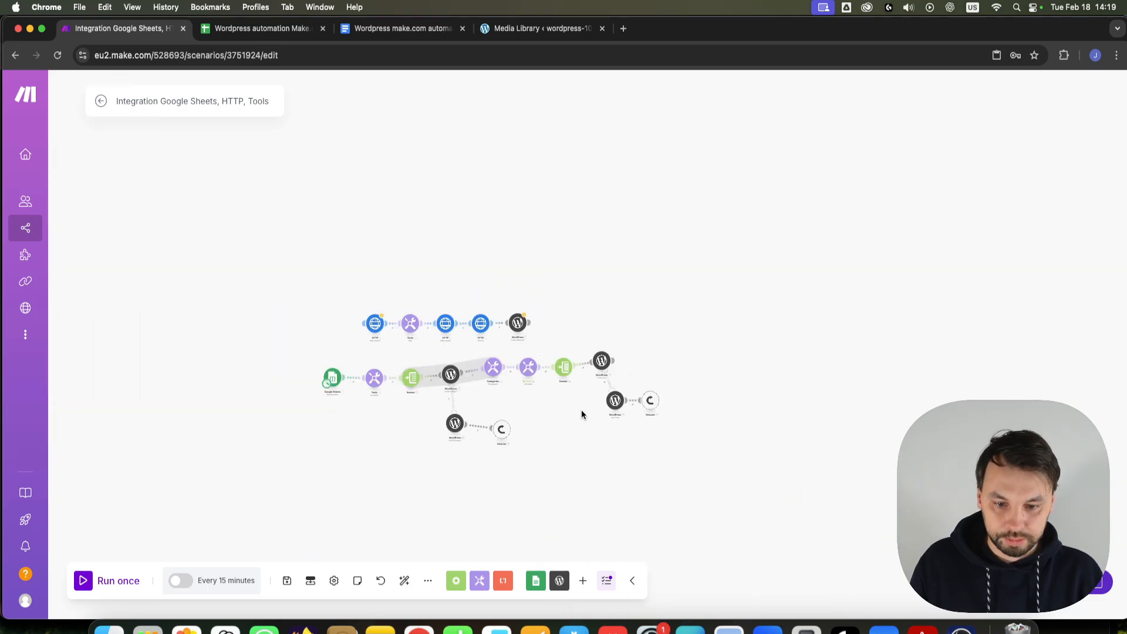
{"action": "scroll", "coordinate": [609, 376], "scroll_direction": "up", "scroll_amount": 5}
{"action": "scroll", "coordinate": [660, 293], "scroll_direction": "down", "scroll_amount": 1}
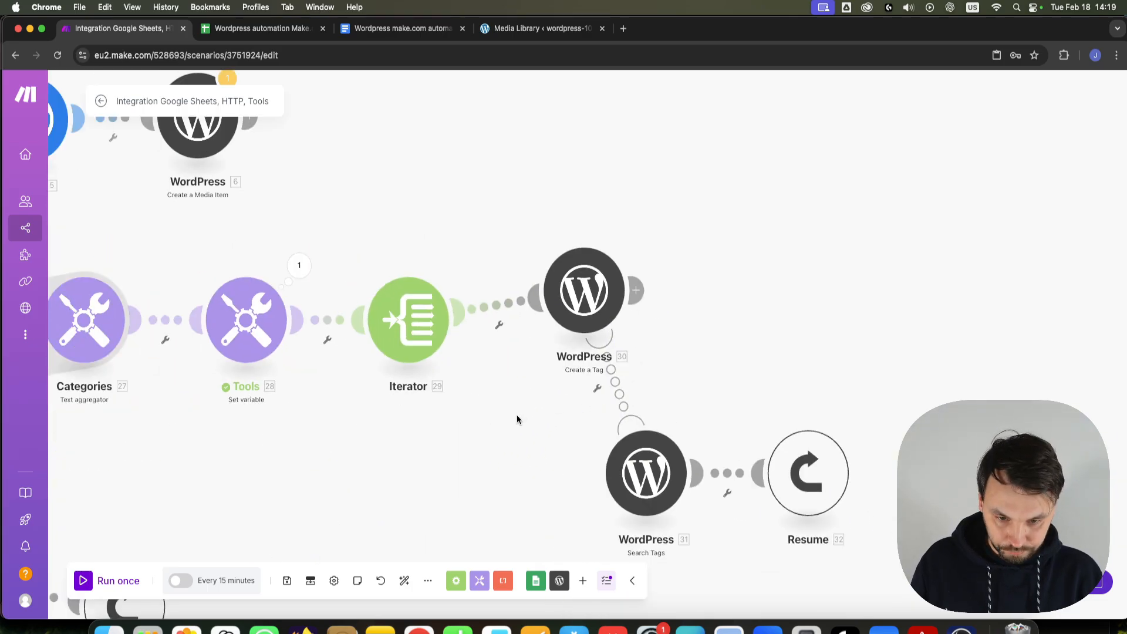
{"action": "scroll", "coordinate": [516, 419], "scroll_direction": "down", "scroll_amount": 6}
{"action": "scroll", "coordinate": [354, 408], "scroll_direction": "up", "scroll_amount": 6}
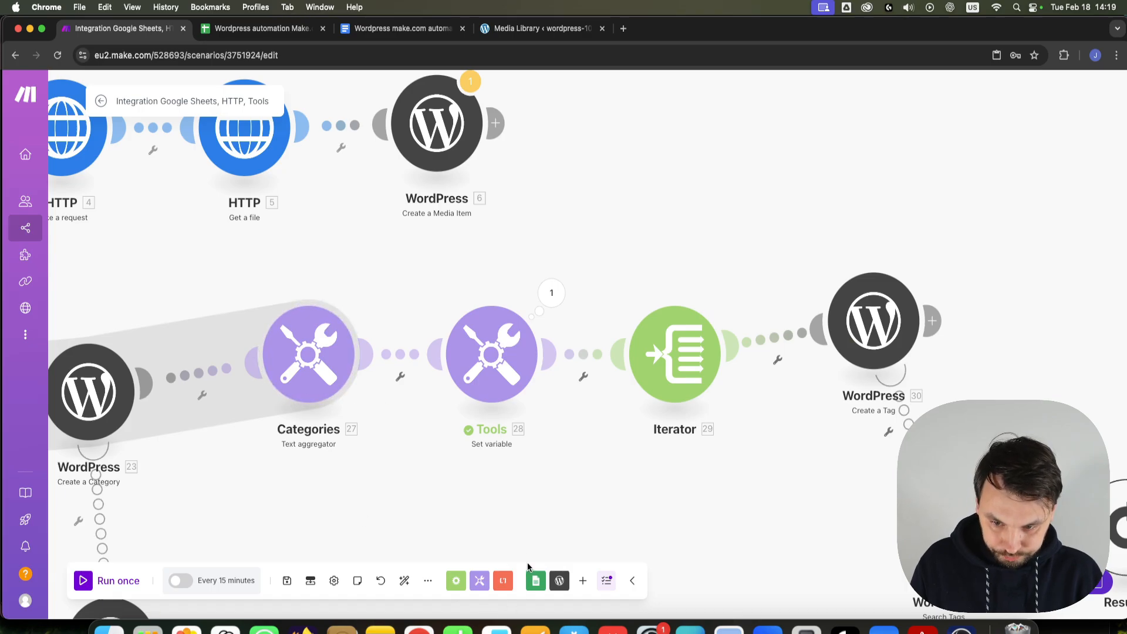
{"action": "scroll", "coordinate": [428, 478], "scroll_direction": "down", "scroll_amount": 2}
{"action": "scroll", "coordinate": [646, 382], "scroll_direction": "down", "scroll_amount": 5}
Step: Add a Tools Text aggregator module after the WordPress Create a Tag module
{"action": "left_click", "coordinate": [787, 325]}
{"action": "type", "text": "tex"}
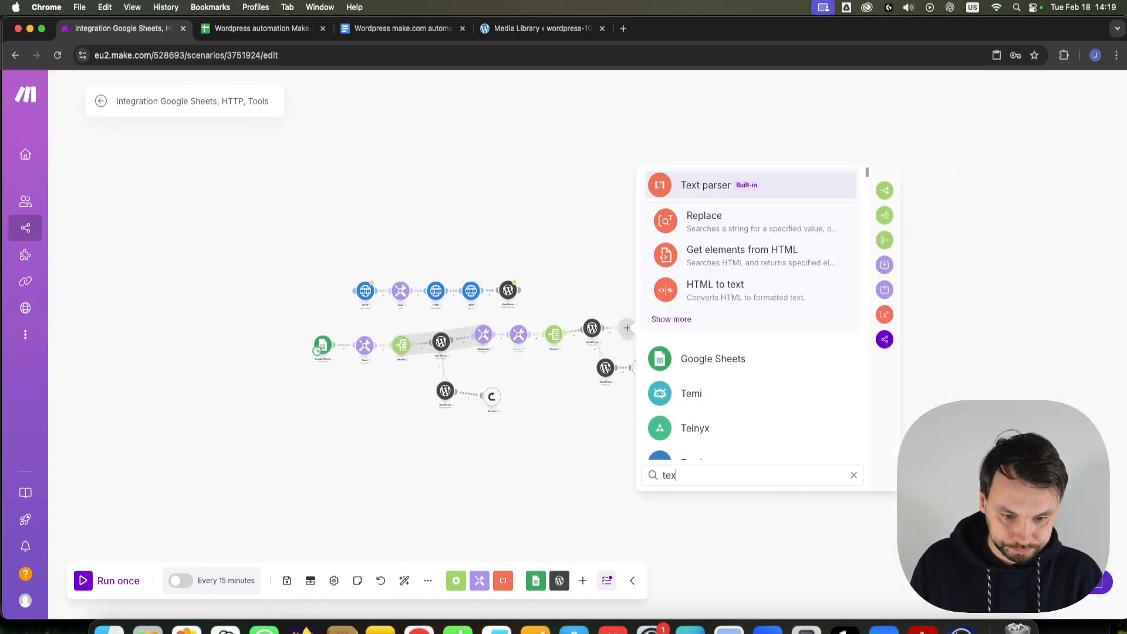
{"action": "type", "text": "t"}
{"action": "scroll", "coordinate": [745, 381], "scroll_direction": "down", "scroll_amount": 10}
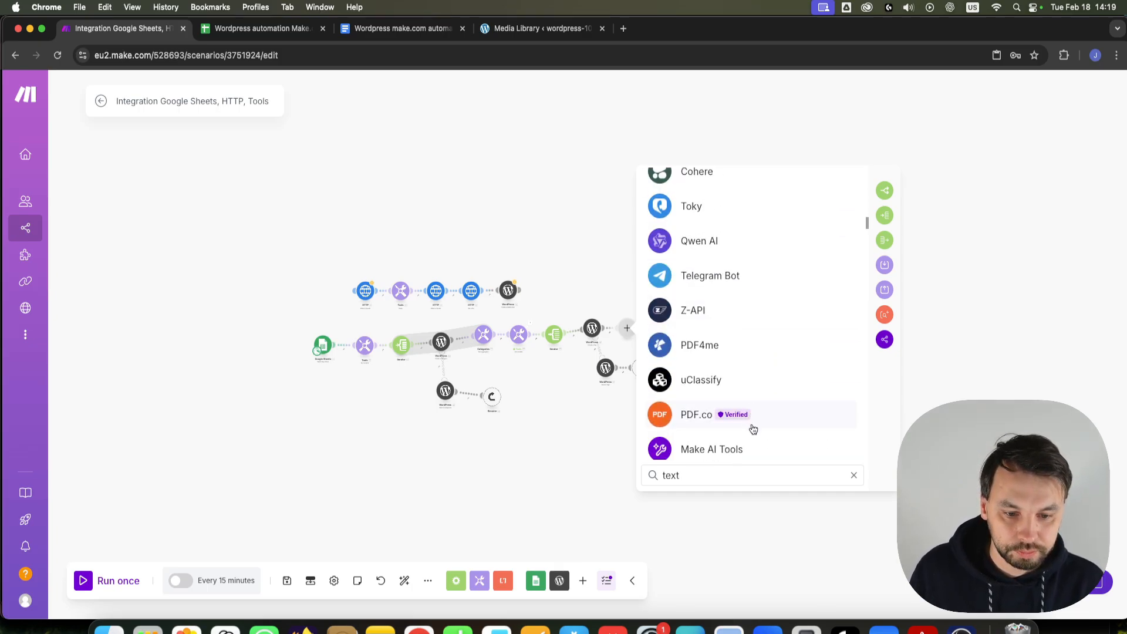
{"action": "key", "text": "BackSpace"}
{"action": "key", "text": "BackSpace"}
{"action": "key", "text": "BackSpace"}
{"action": "key", "text": "BackSpace"}
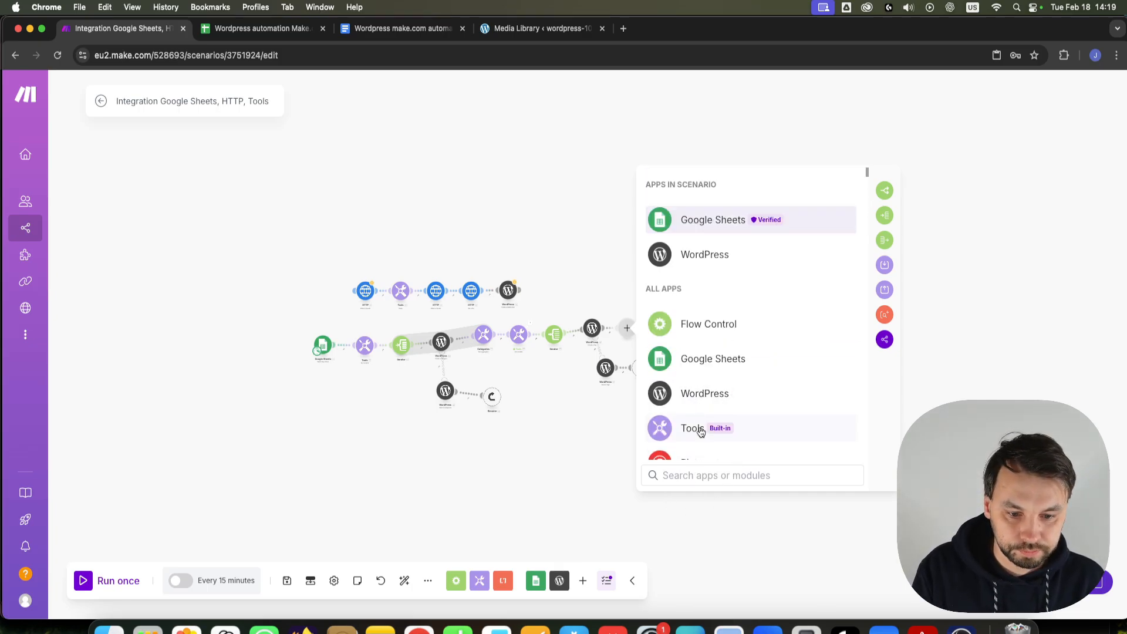
{"action": "left_click", "coordinate": [693, 428]}
{"action": "scroll", "coordinate": [766, 399], "scroll_direction": "down", "scroll_amount": 5}
{"action": "left_click", "coordinate": [735, 317]}
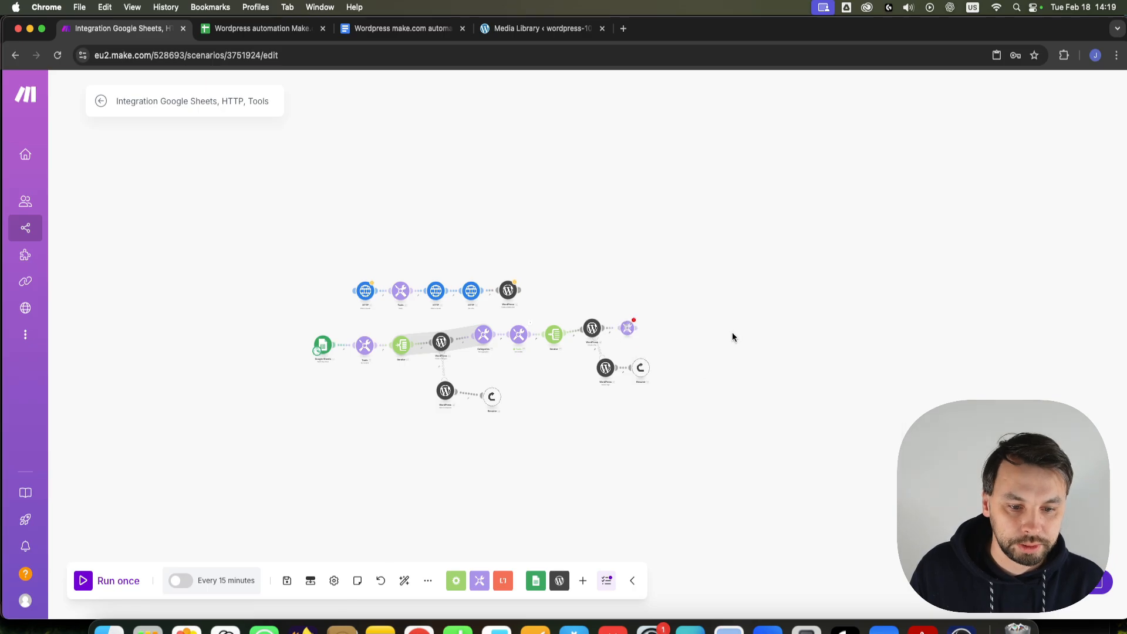
Step: Set the text aggregator's source module to Iterator [29] and map the Create a Tag module's Tag ID as its text
{"action": "left_click", "coordinate": [712, 311]}
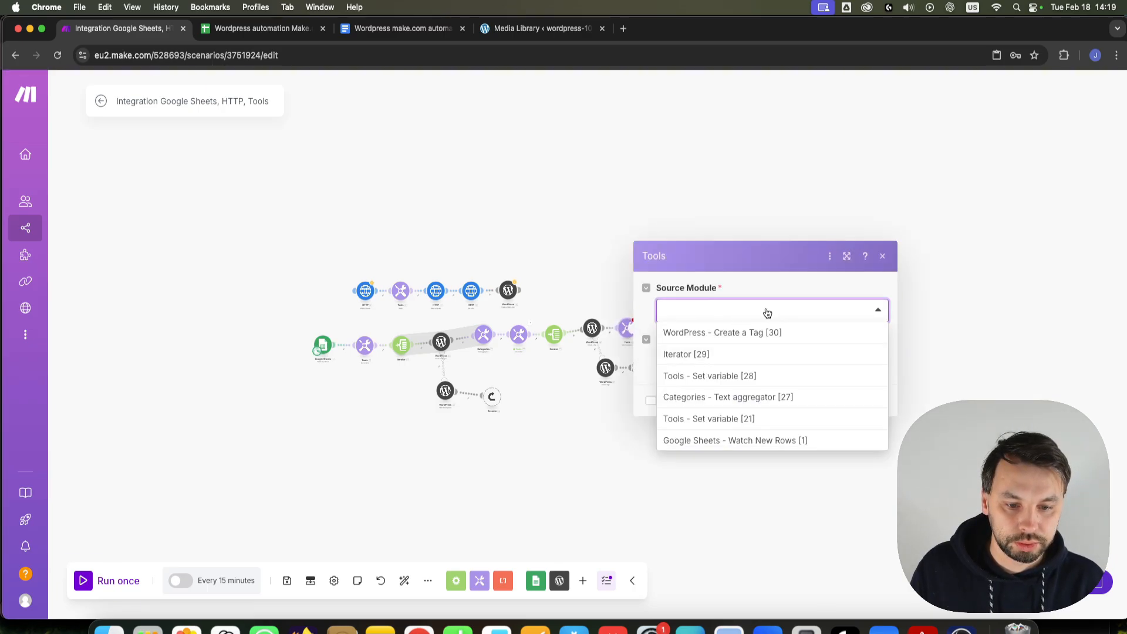
{"action": "left_click", "coordinate": [704, 356]}
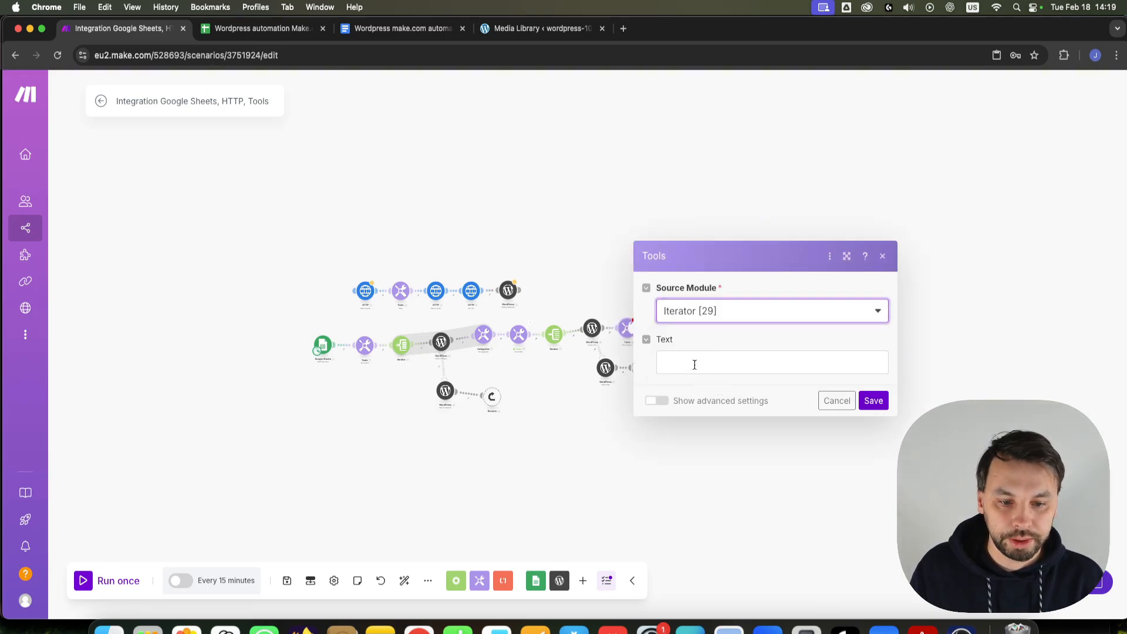
{"action": "left_click", "coordinate": [694, 365]}
{"action": "left_click", "coordinate": [929, 186]}
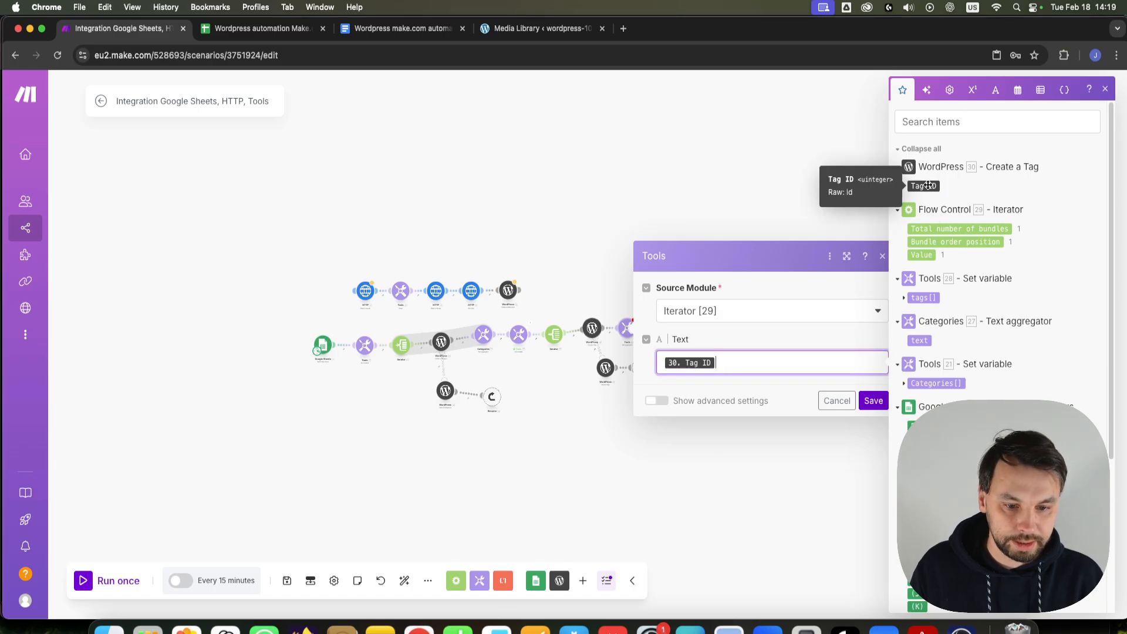
Step: Show the aggregator's advanced settings, set the row separator to Other with a comma, and save
{"action": "left_click", "coordinate": [658, 401]}
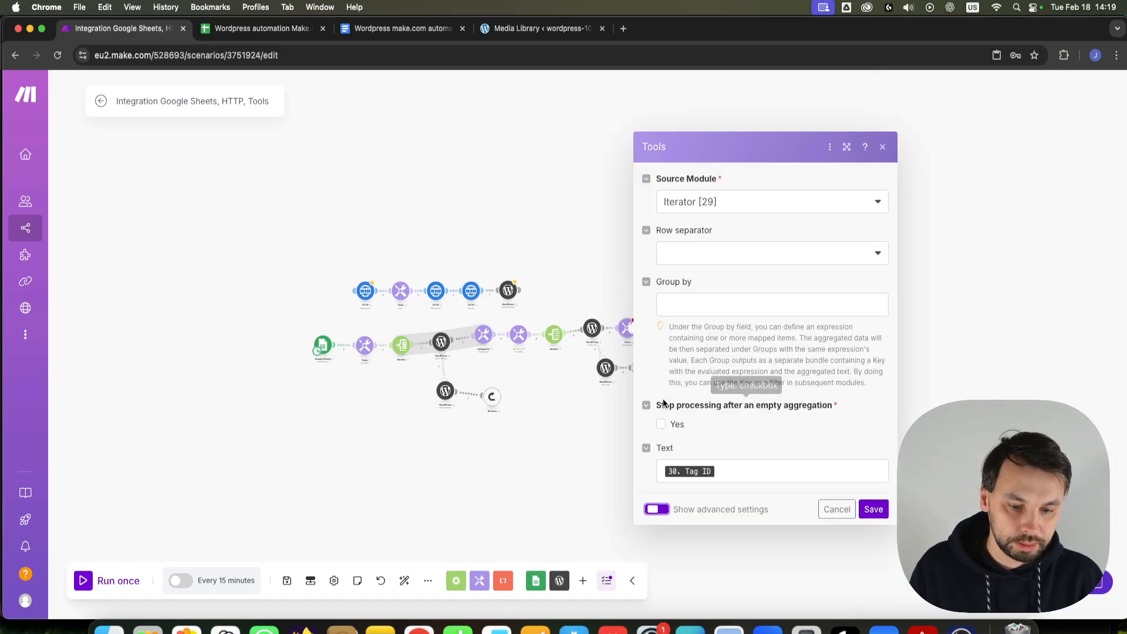
{"action": "left_click", "coordinate": [705, 255]}
{"action": "left_click", "coordinate": [707, 261]}
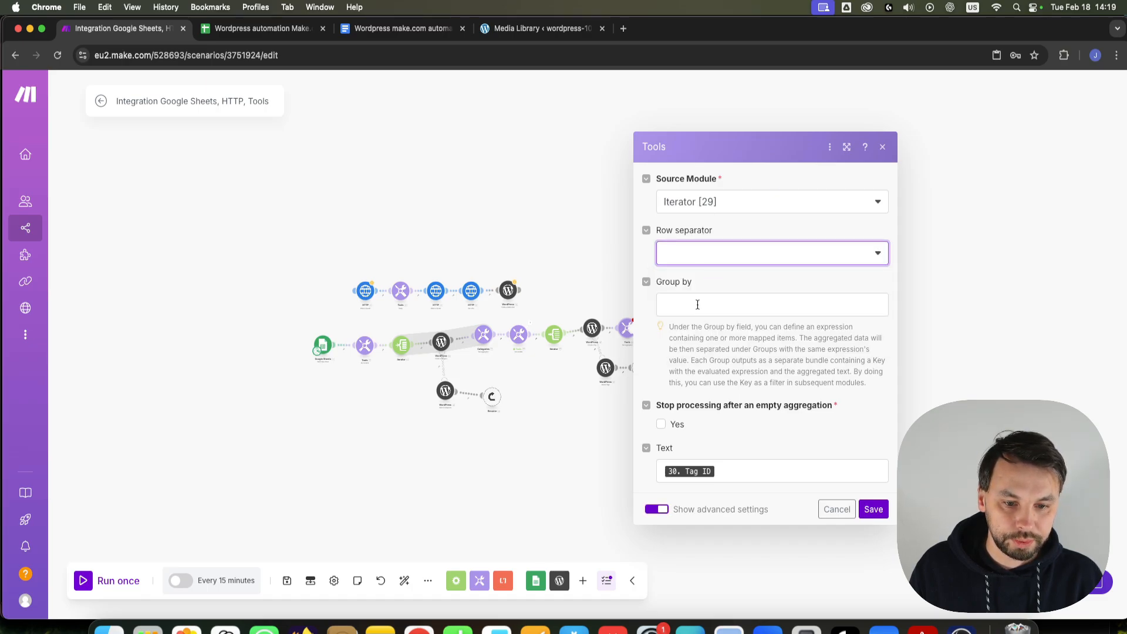
{"action": "left_click", "coordinate": [693, 267]}
{"action": "left_click", "coordinate": [694, 337]}
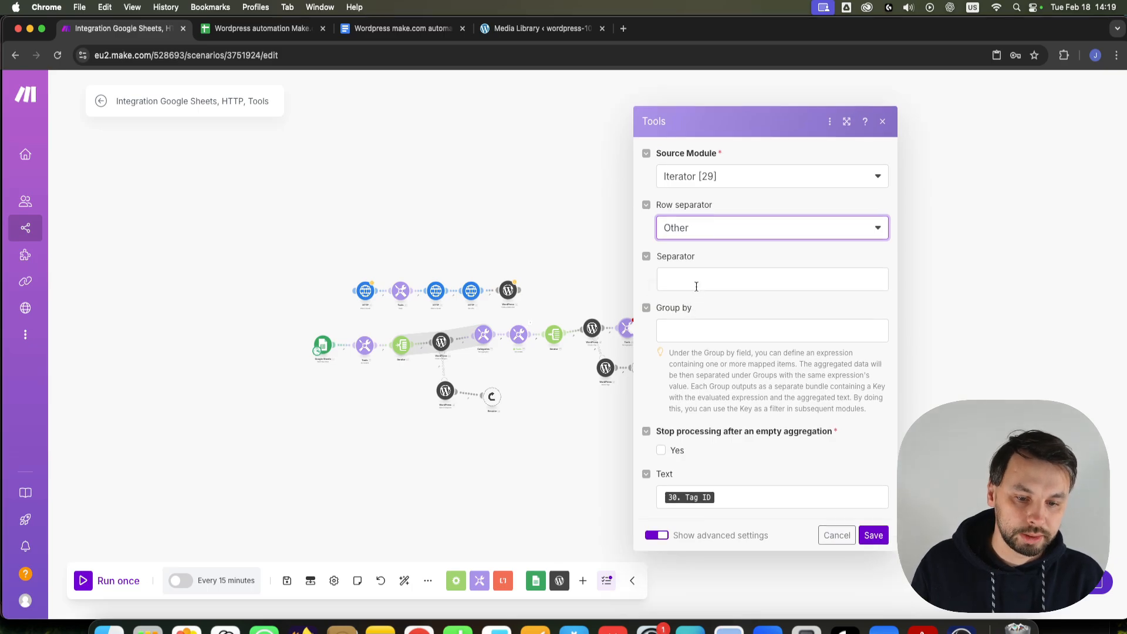
{"action": "left_click", "coordinate": [697, 286]}
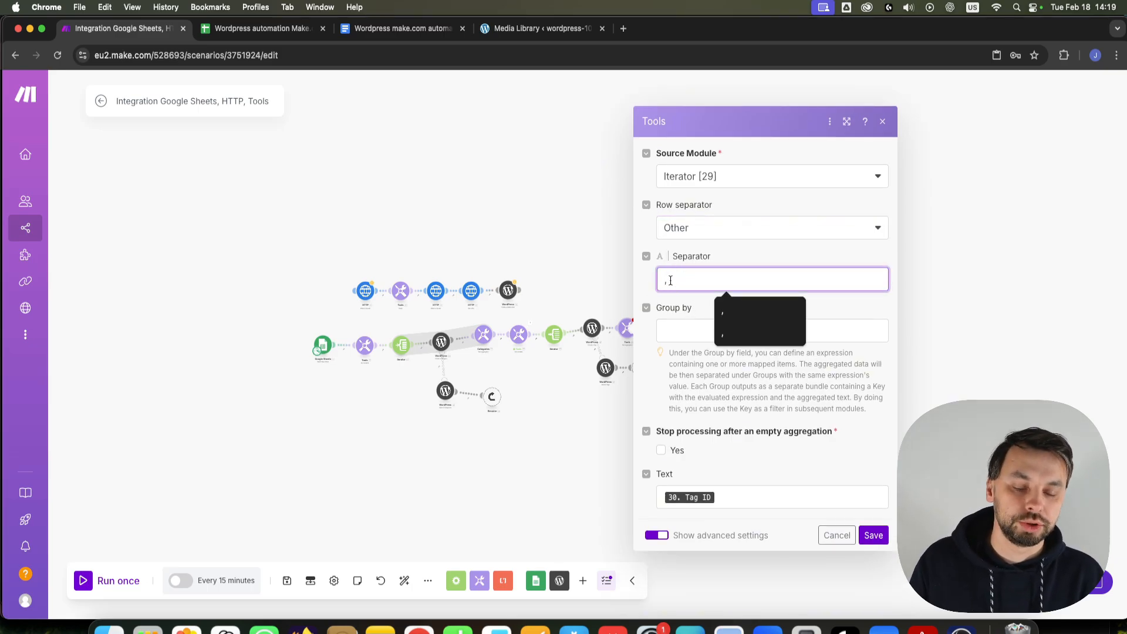
{"action": "left_click", "coordinate": [880, 544]}
Step: Run the scenario once, proceeding past the warning about the final Tools module
{"action": "scroll", "coordinate": [584, 365], "scroll_direction": "up", "scroll_amount": 5}
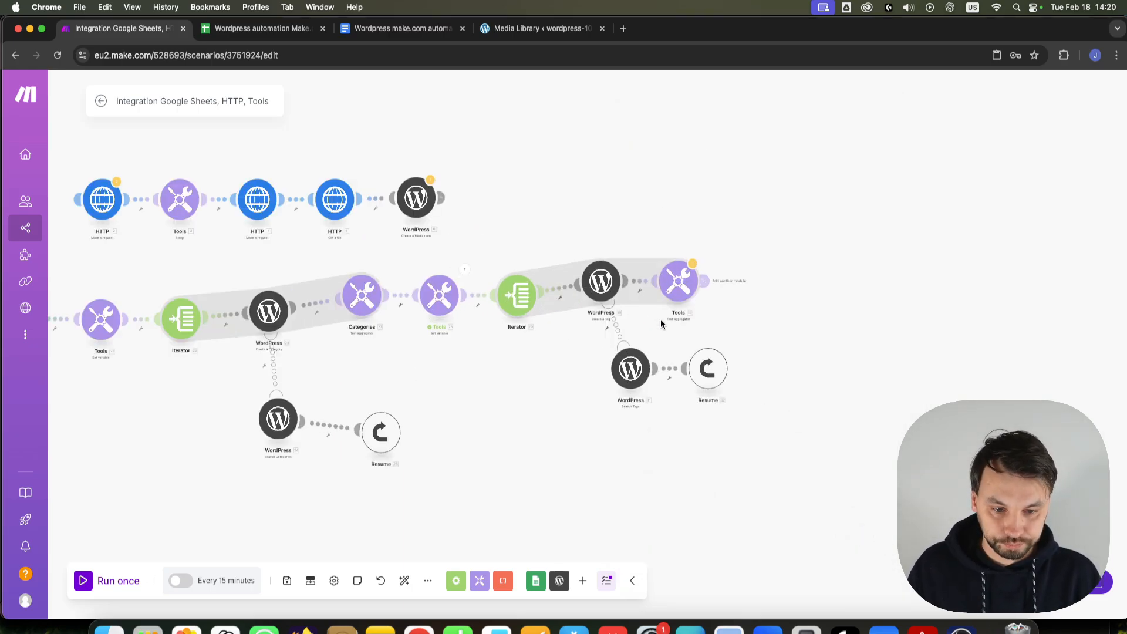
{"action": "left_click_drag", "start_coordinate": [531, 507], "coordinate": [674, 425]}
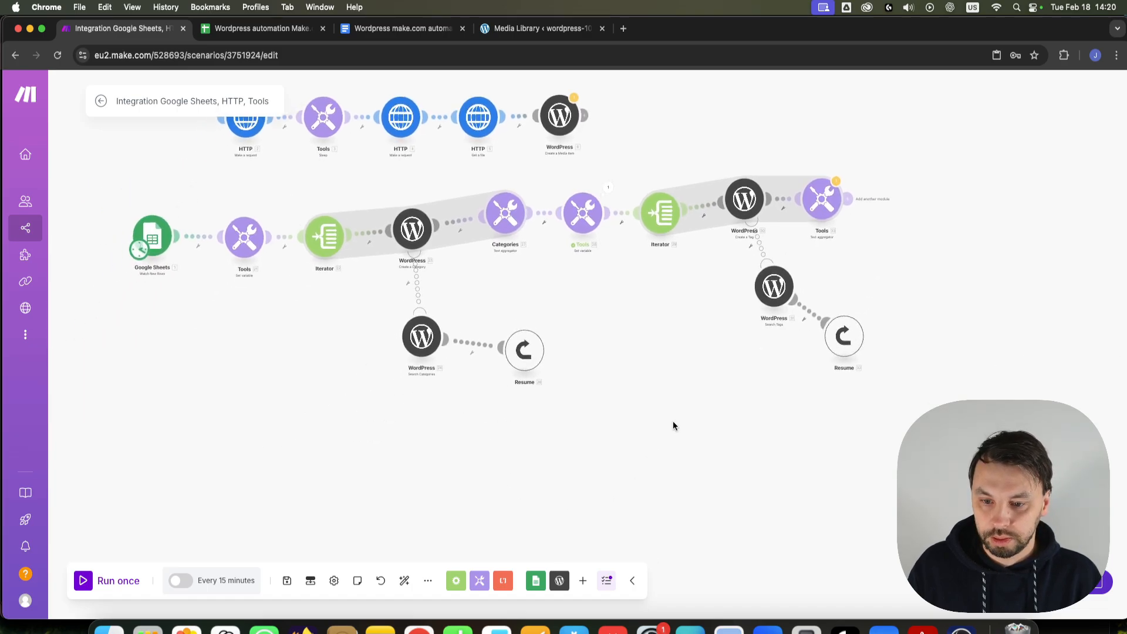
{"action": "left_click_drag", "start_coordinate": [281, 303], "coordinate": [408, 394]}
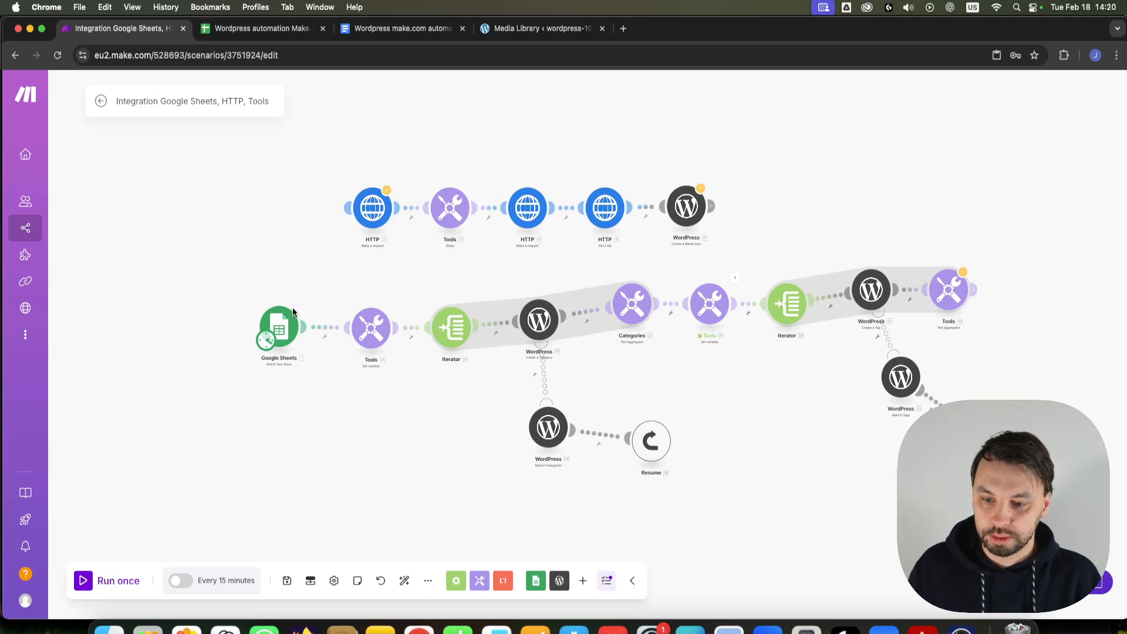
{"action": "left_click", "coordinate": [119, 581]}
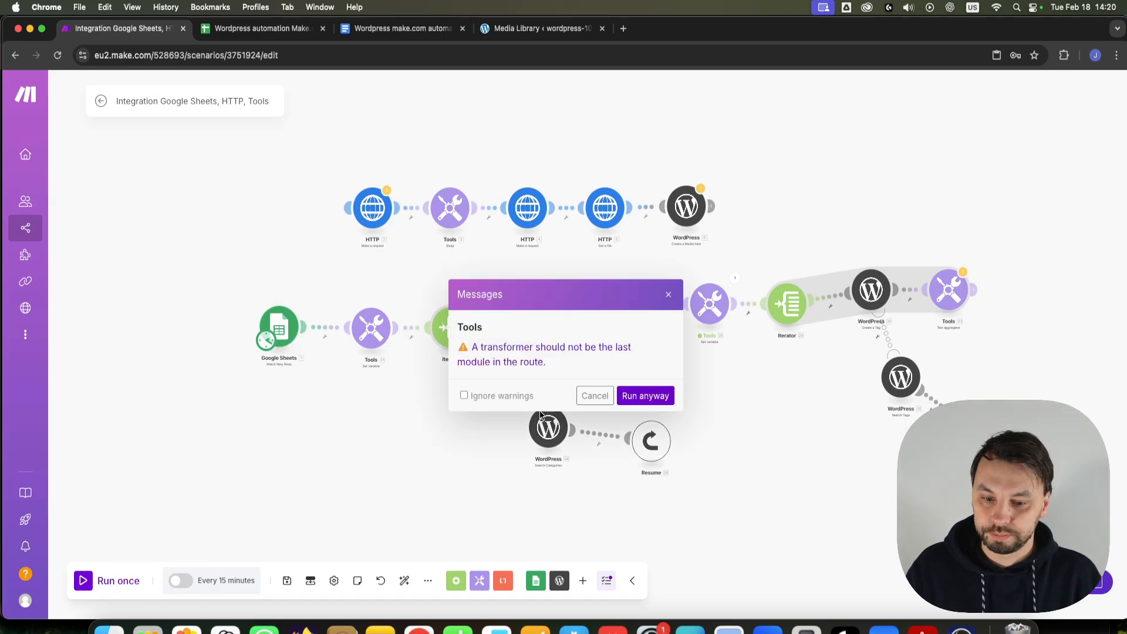
{"action": "left_click", "coordinate": [646, 395]}
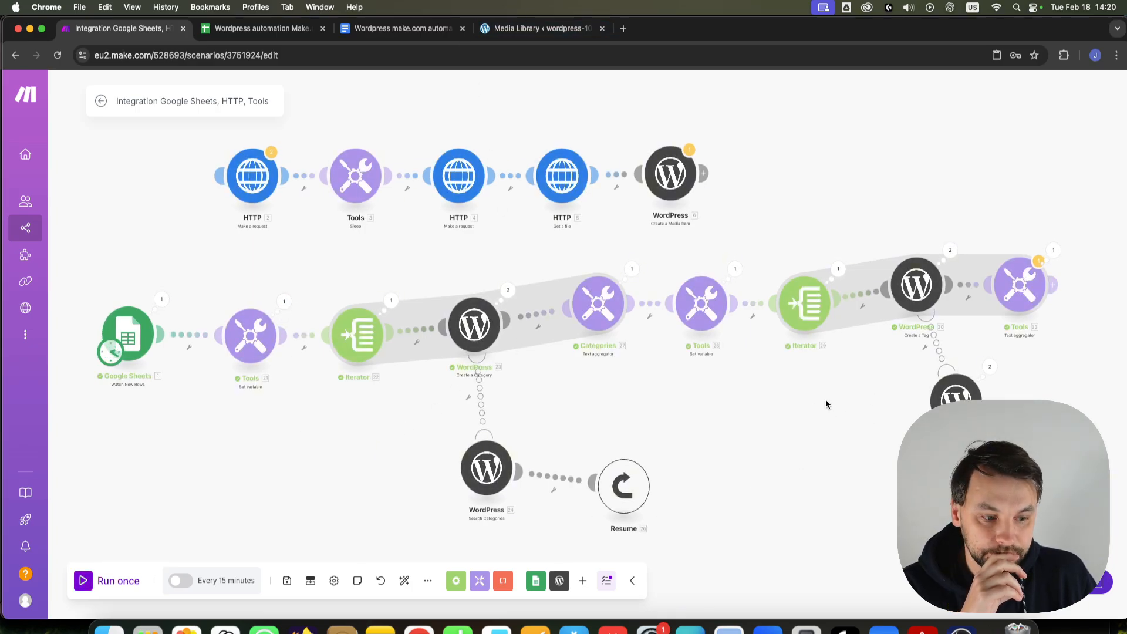
Step: Switch the Create a Tag module's connection to Make.com Youtube Testing and save
{"action": "scroll", "coordinate": [827, 404], "scroll_direction": "right", "scroll_amount": 5}
{"action": "scroll", "coordinate": [852, 347], "scroll_direction": "right", "scroll_amount": 2}
{"action": "left_click", "coordinate": [741, 332]}
{"action": "right_click", "coordinate": [751, 323]}
{"action": "left_click", "coordinate": [761, 356]}
{"action": "left_click", "coordinate": [554, 229]}
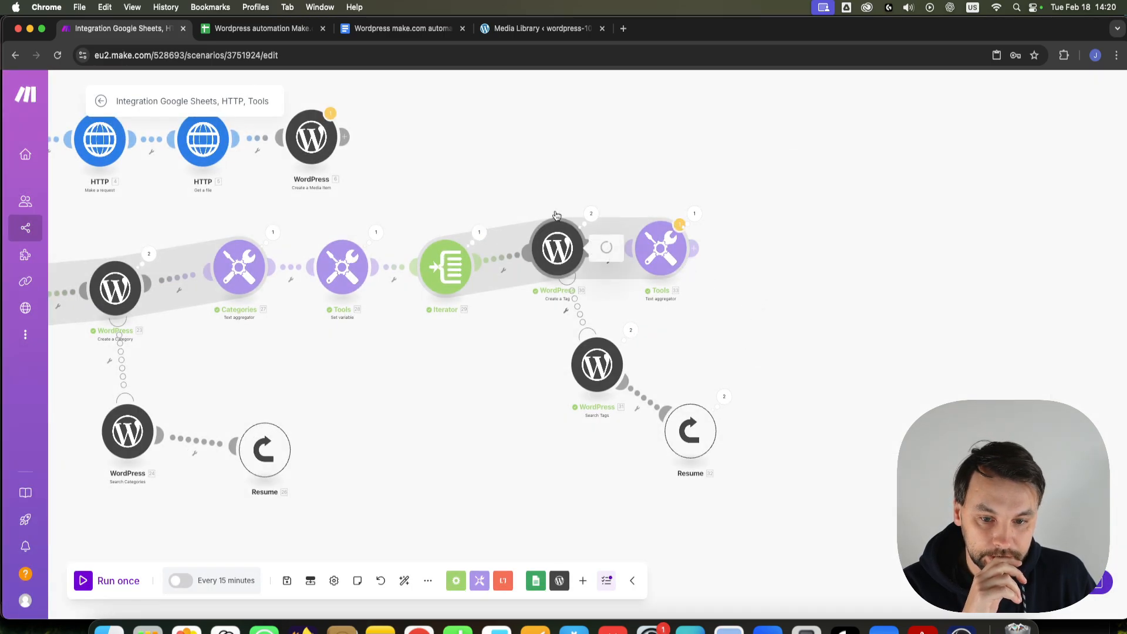
{"action": "left_click", "coordinate": [699, 148]}
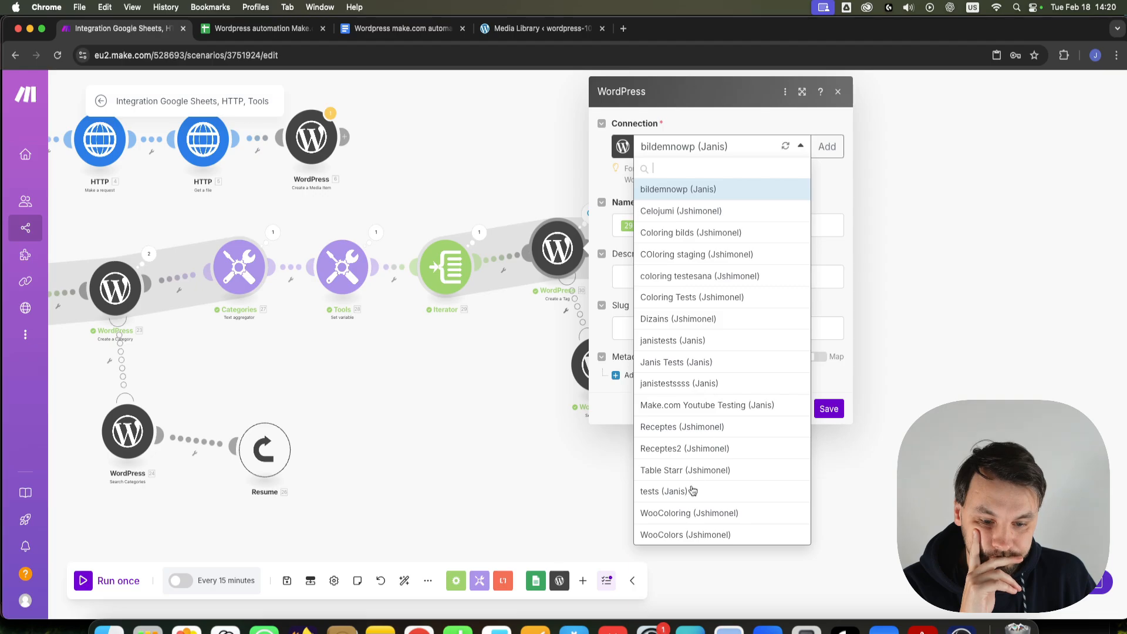
{"action": "left_click", "coordinate": [703, 405]}
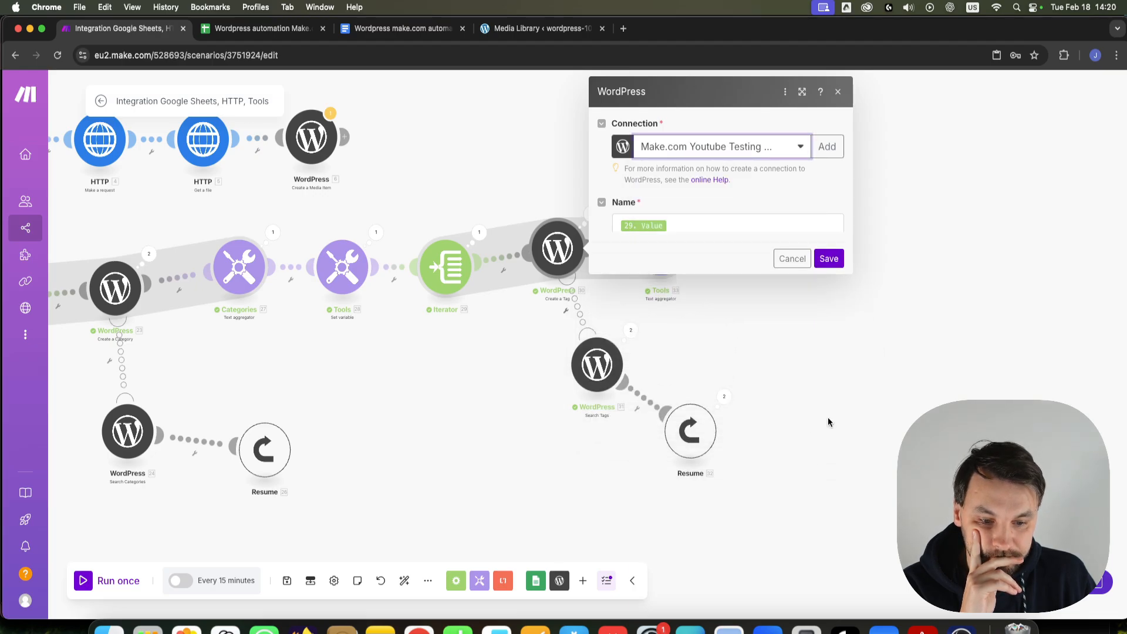
{"action": "left_click", "coordinate": [829, 410]}
Step: Set the Google Sheets trigger to start manually from row 3, Mercedes-benz S class, and save
{"action": "scroll", "coordinate": [420, 414], "scroll_direction": "down", "scroll_amount": 5}
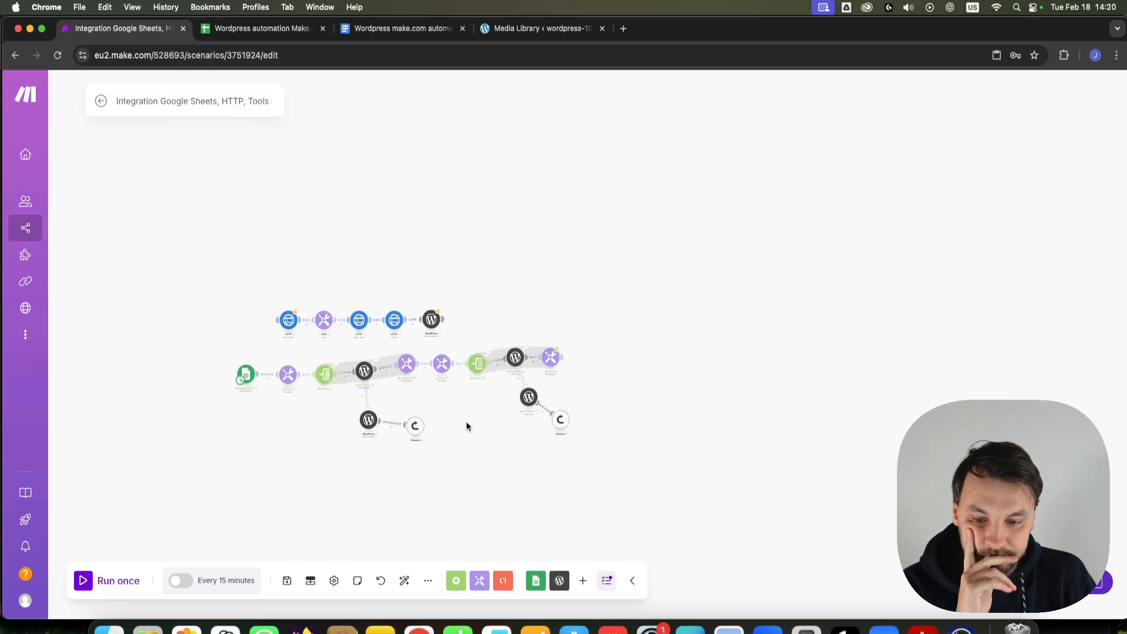
{"action": "right_click", "coordinate": [244, 373]}
{"action": "left_click", "coordinate": [282, 426]}
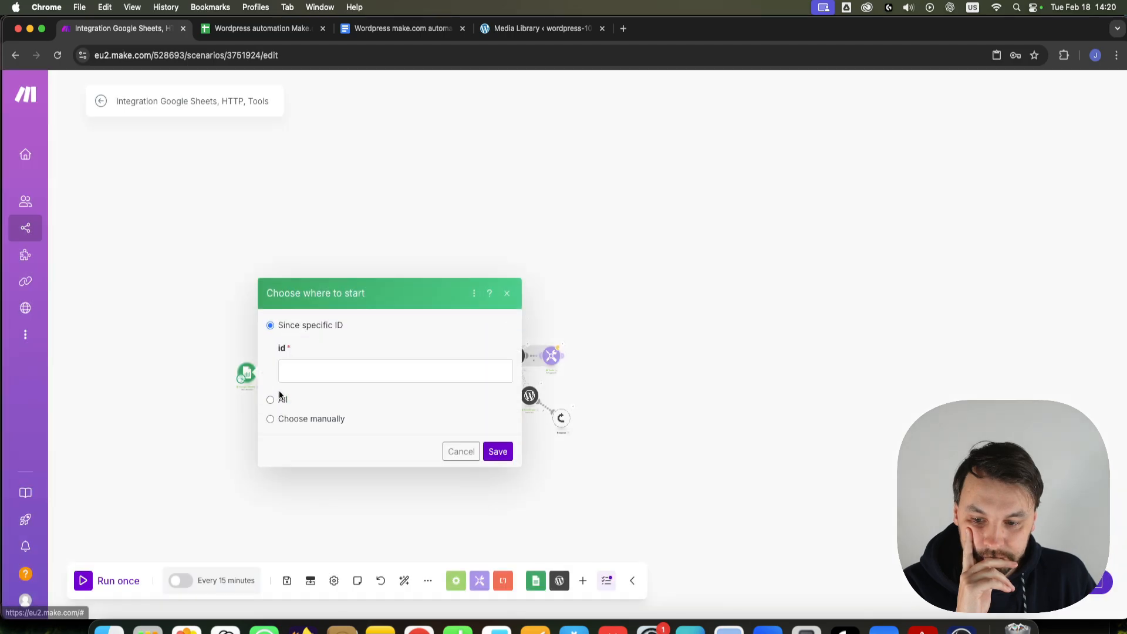
{"action": "left_click", "coordinate": [290, 420]}
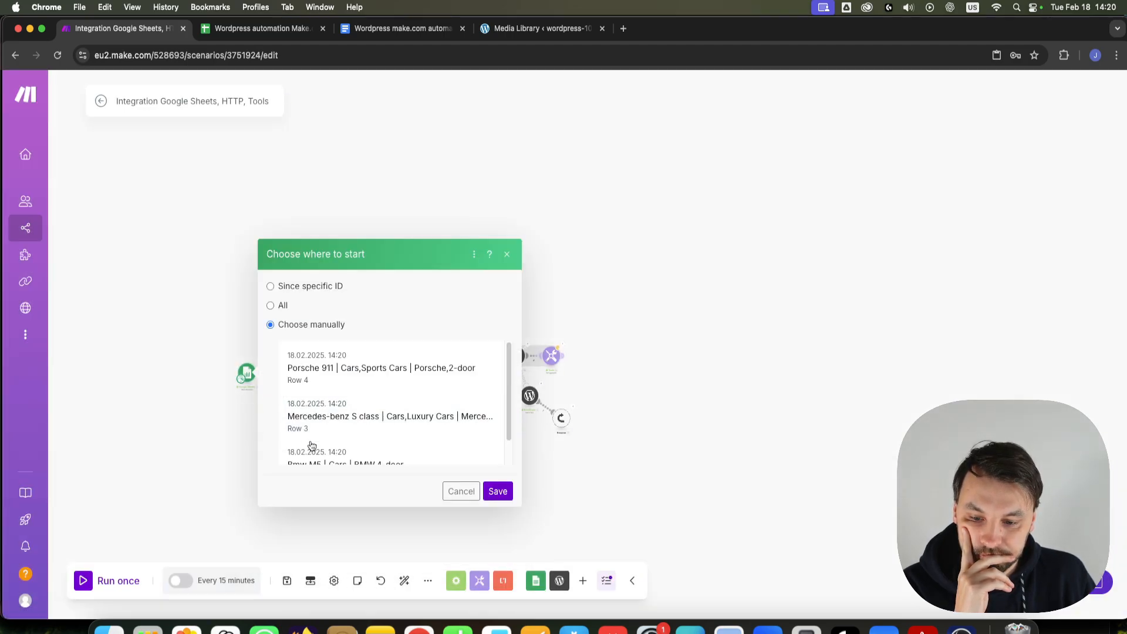
{"action": "scroll", "coordinate": [385, 425], "scroll_direction": "down", "scroll_amount": 1}
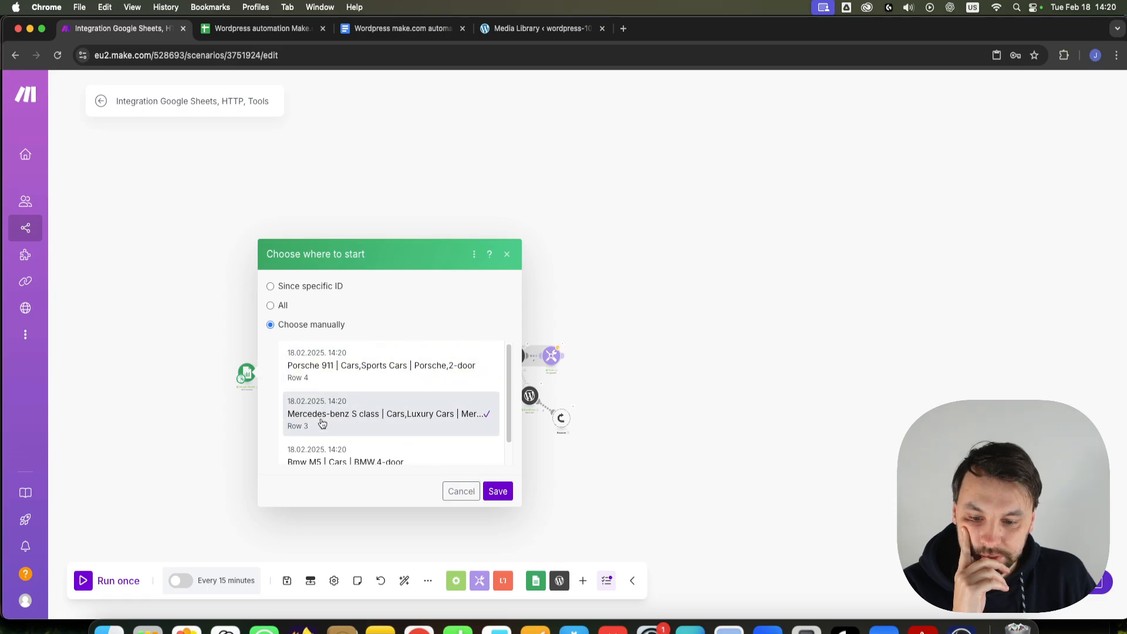
{"action": "left_click", "coordinate": [499, 496]}
Step: Run the scenario once despite the final-module warning, and check the Create a Category and Search Categories module settings
{"action": "left_click", "coordinate": [107, 581]}
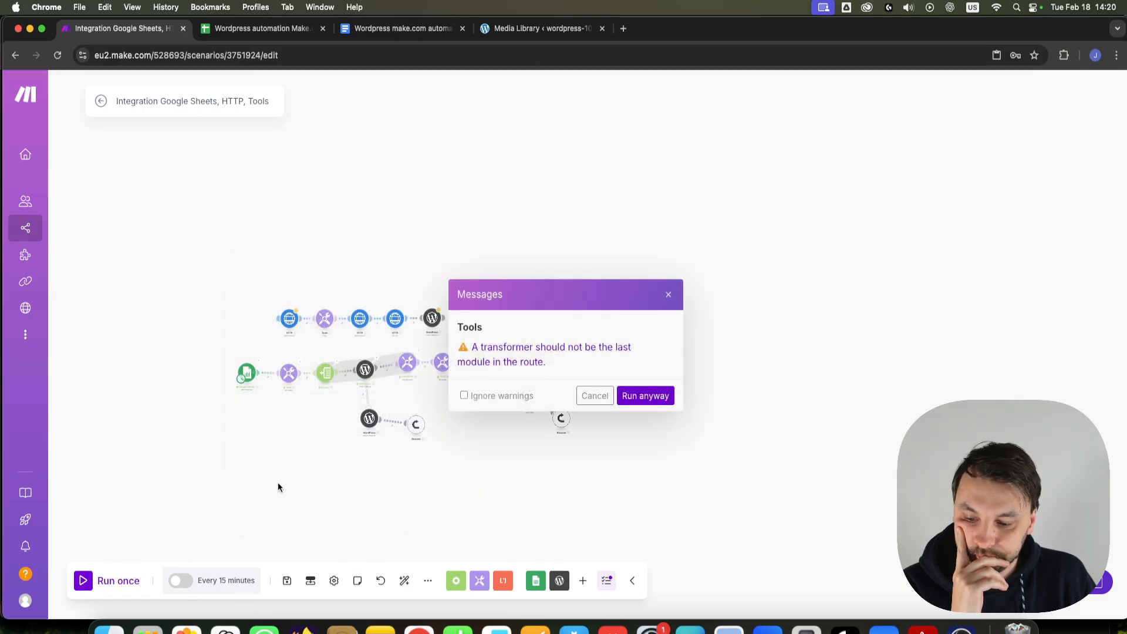
{"action": "left_click", "coordinate": [641, 398]}
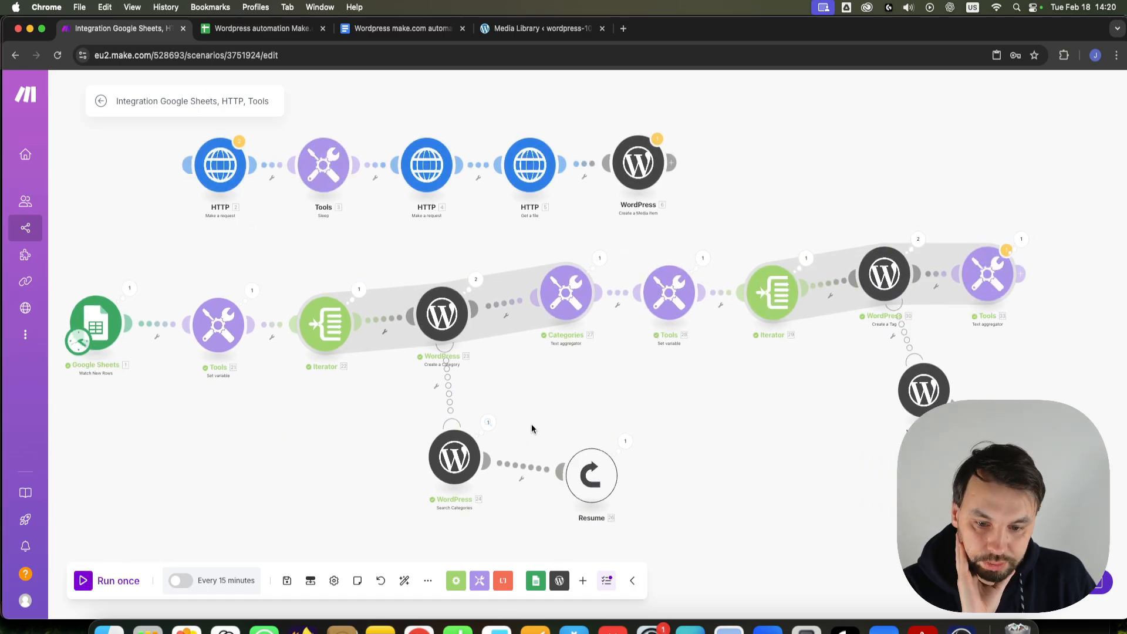
{"action": "left_click", "coordinate": [442, 314]}
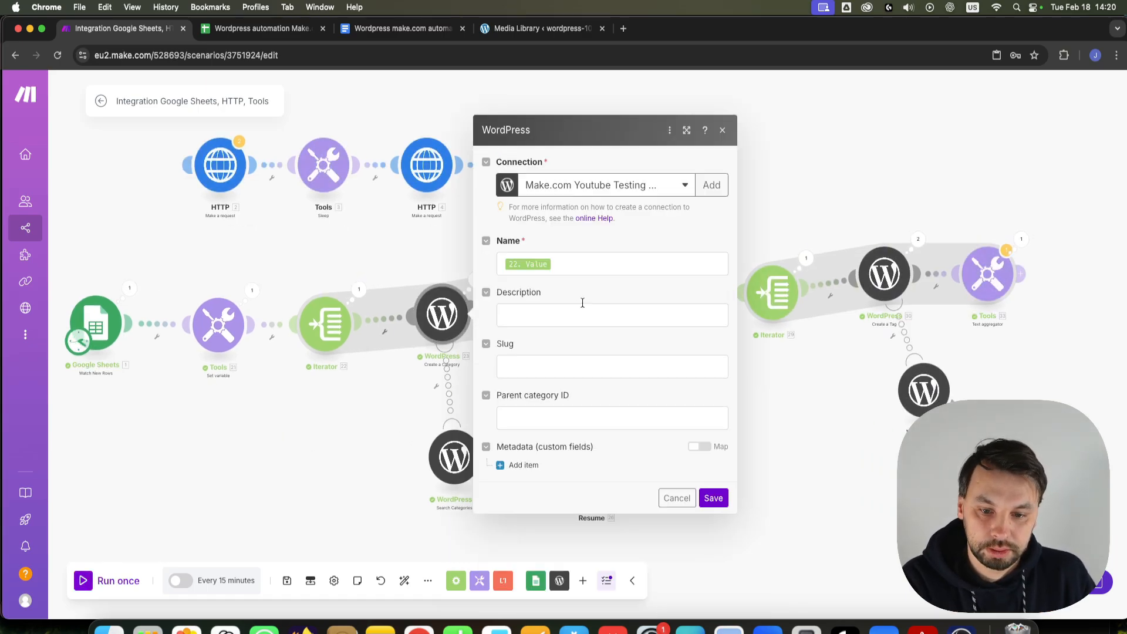
{"action": "left_click", "coordinate": [676, 498]}
{"action": "left_click", "coordinate": [466, 463]}
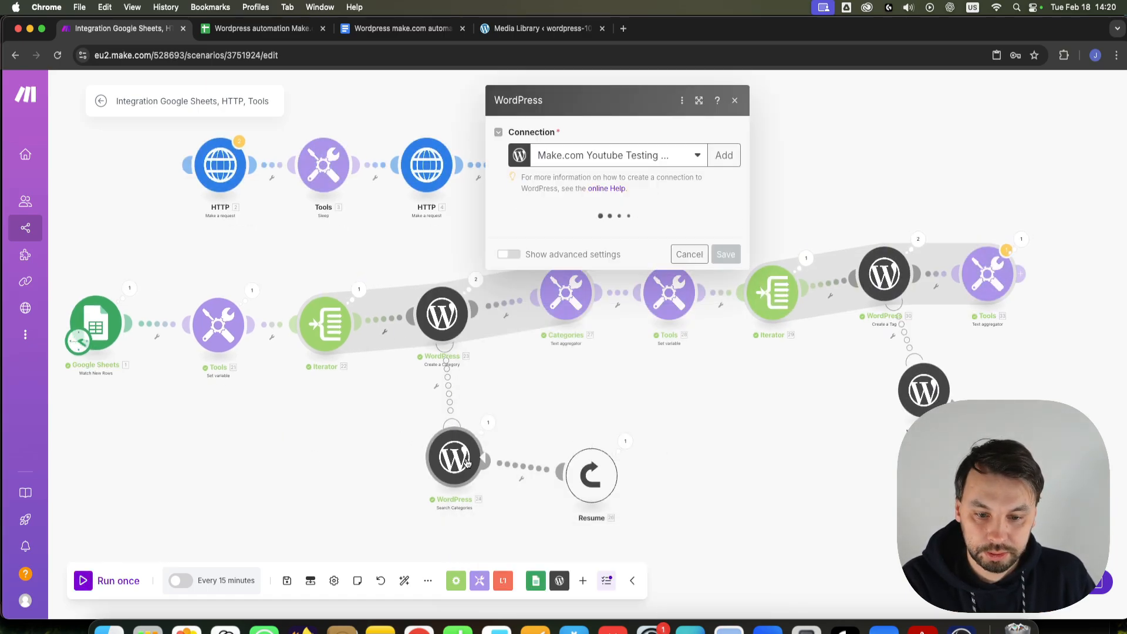
{"action": "left_click", "coordinate": [689, 254]}
{"action": "scroll", "coordinate": [705, 384], "scroll_direction": "down", "scroll_amount": 3}
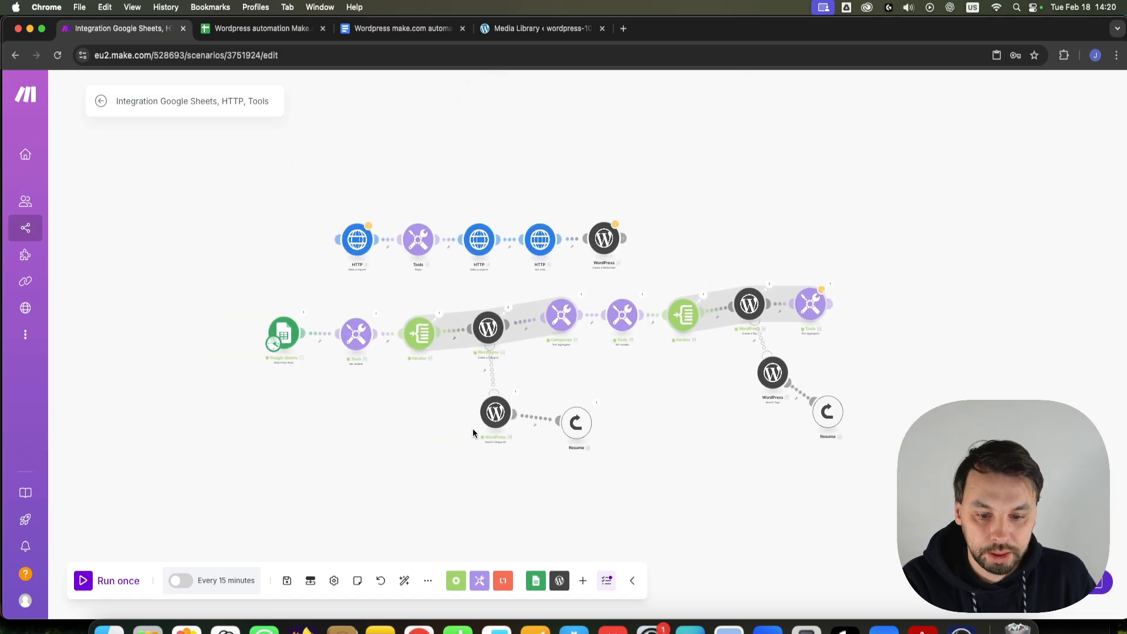
{"action": "scroll", "coordinate": [468, 432], "scroll_direction": "up", "scroll_amount": 3}
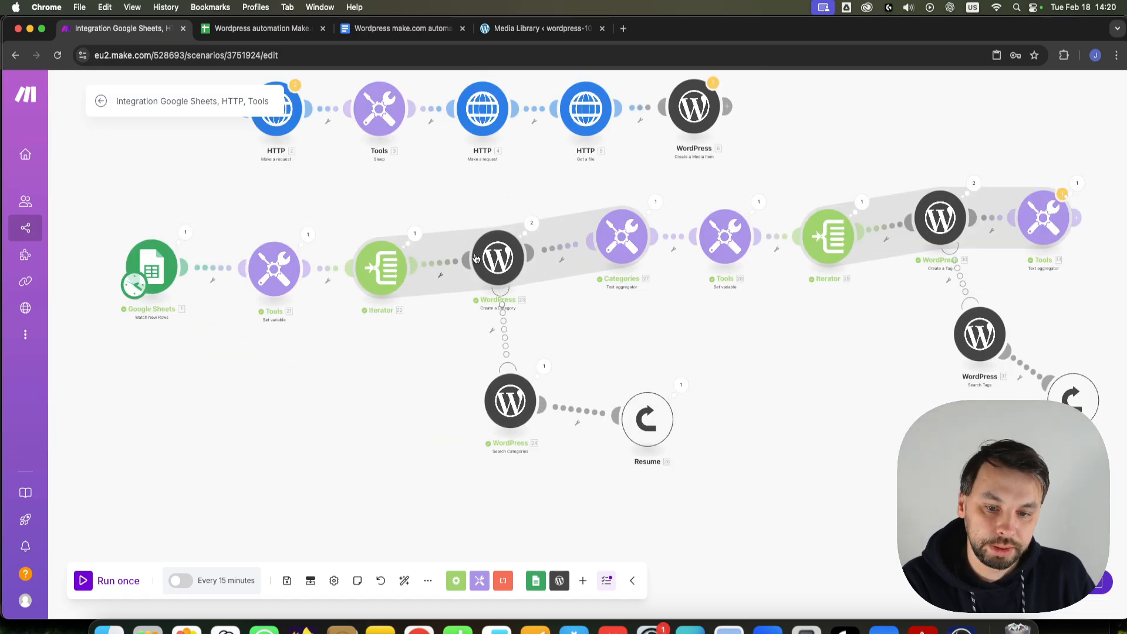
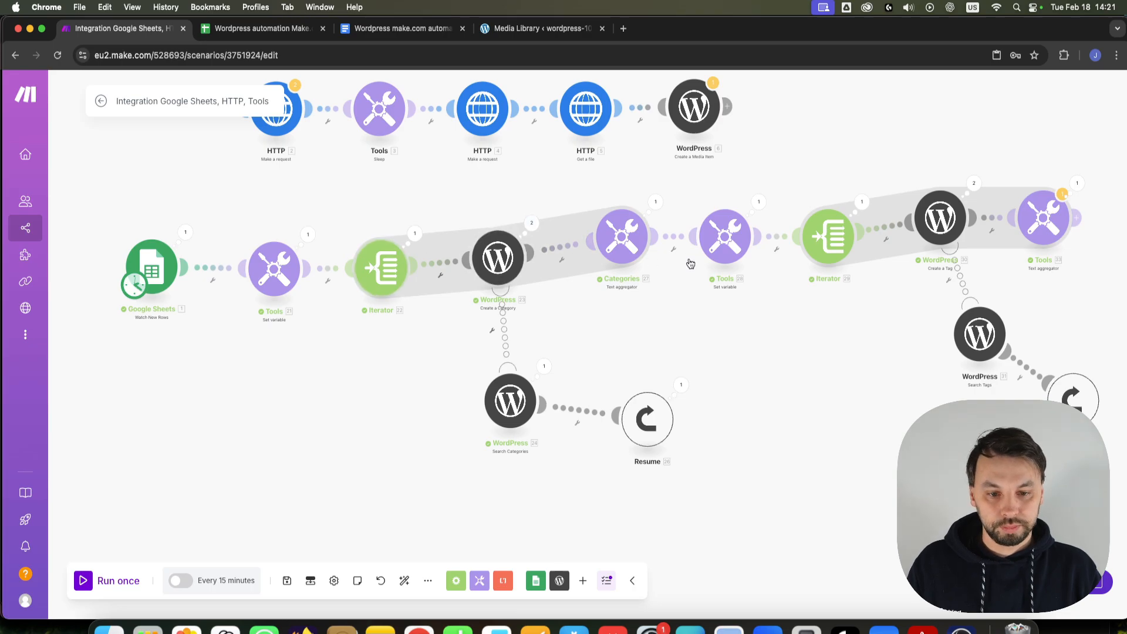
Step: Inspect the run output of the Categories text aggregator and the final tag text aggregator
{"action": "left_click_drag", "start_coordinate": [916, 358], "coordinate": [568, 327]}
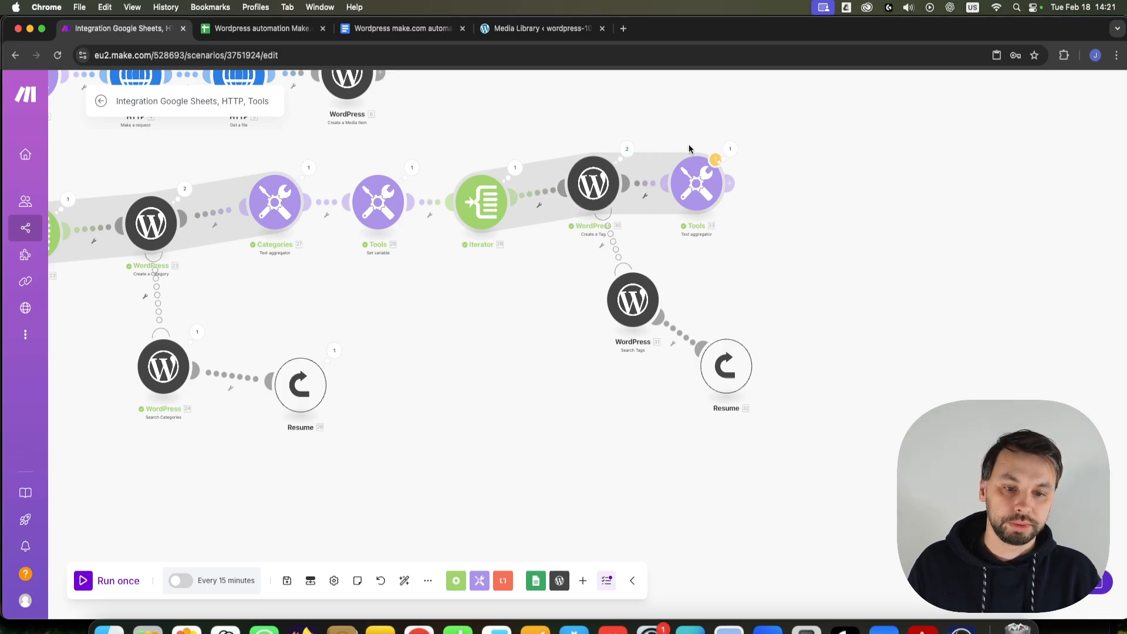
{"action": "left_click_drag", "start_coordinate": [331, 277], "coordinate": [315, 306]}
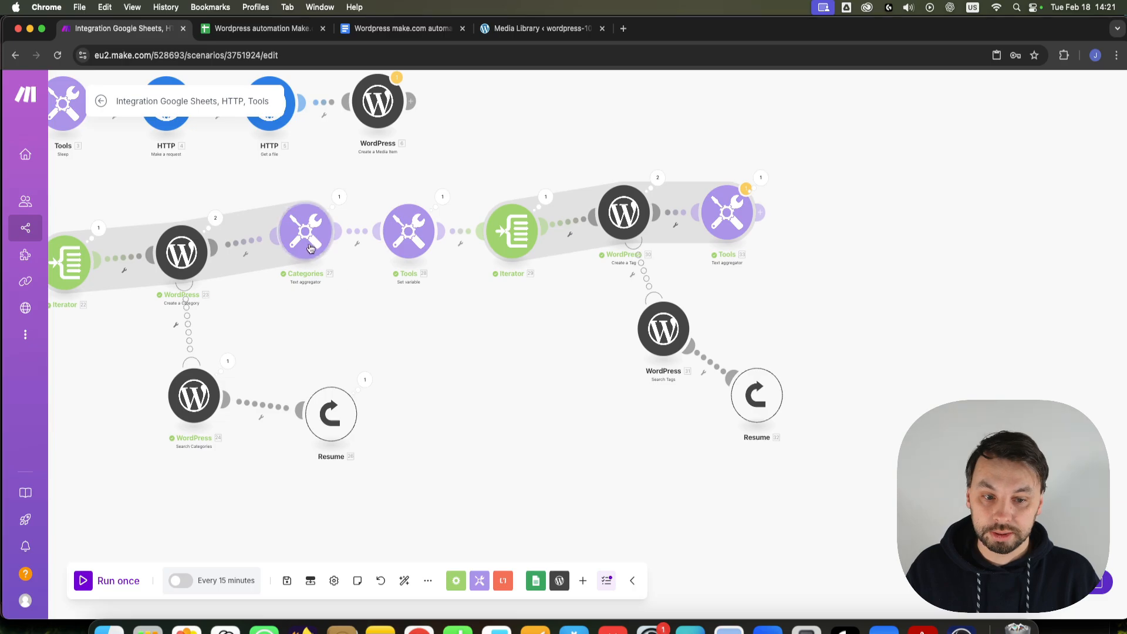
{"action": "left_click", "coordinate": [339, 196]}
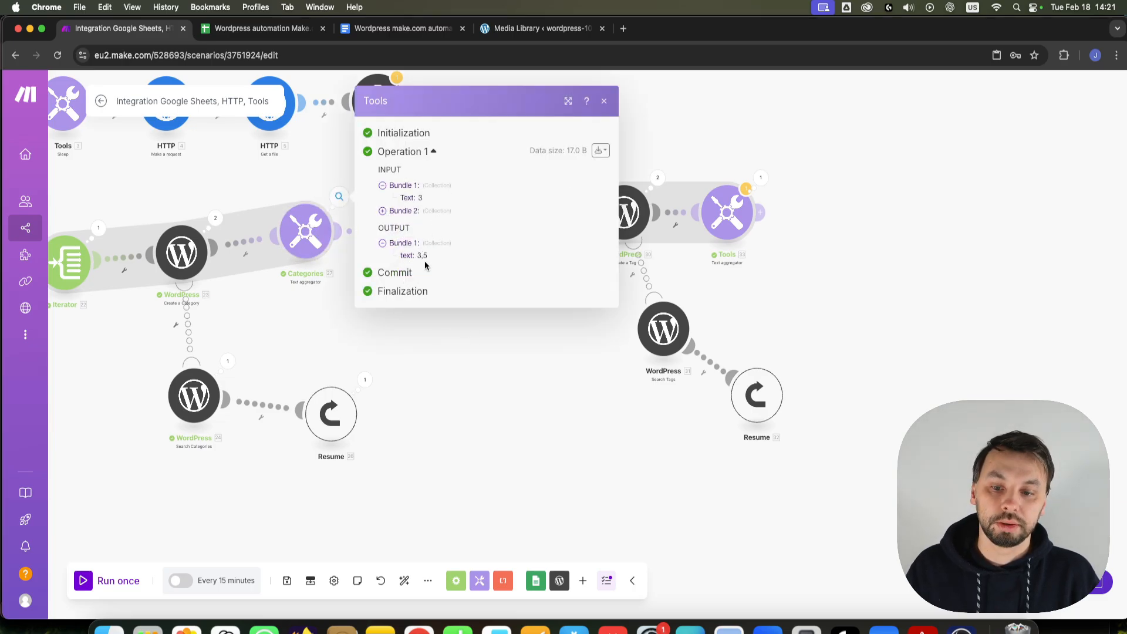
{"action": "left_click_drag", "start_coordinate": [421, 258], "coordinate": [415, 259]}
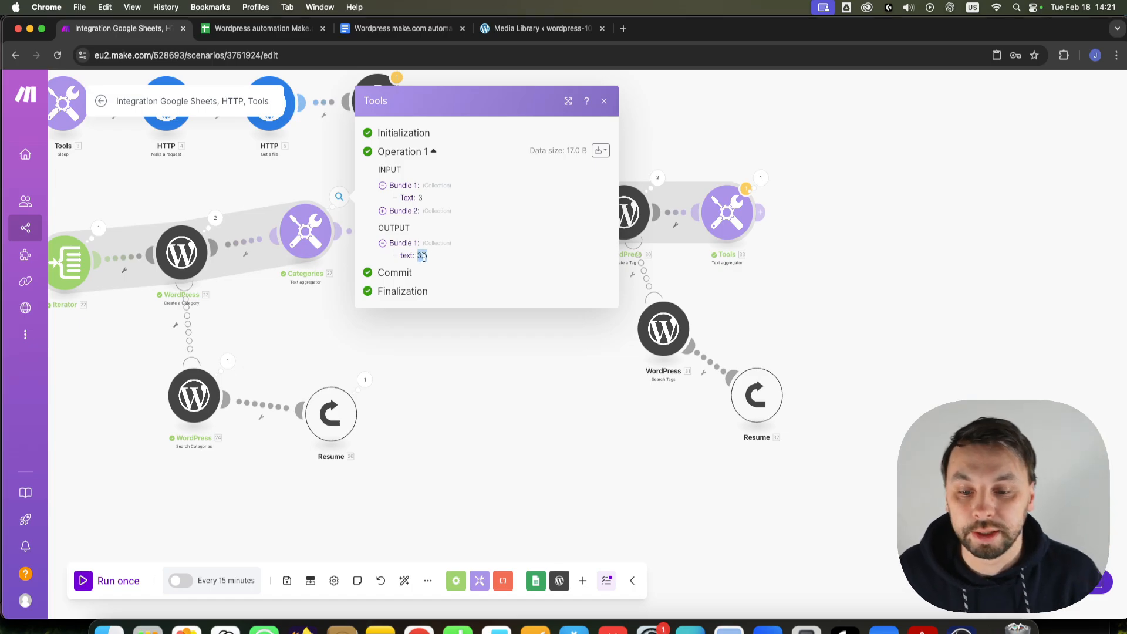
{"action": "left_click", "coordinate": [605, 102]}
{"action": "left_click", "coordinate": [762, 178]}
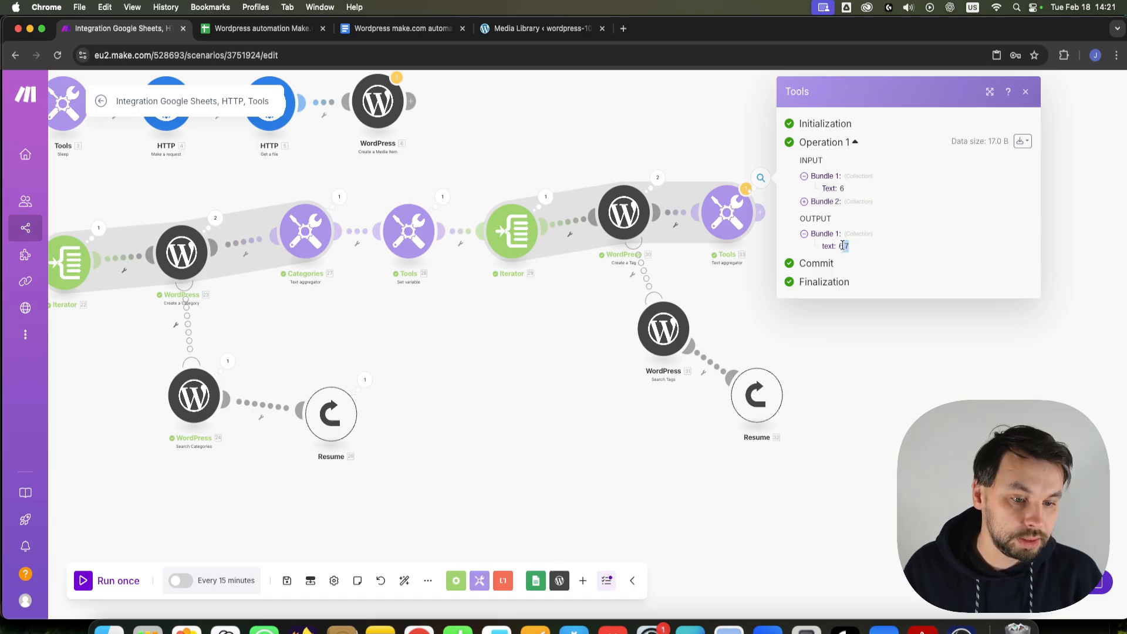
{"action": "left_click", "coordinate": [525, 415]}
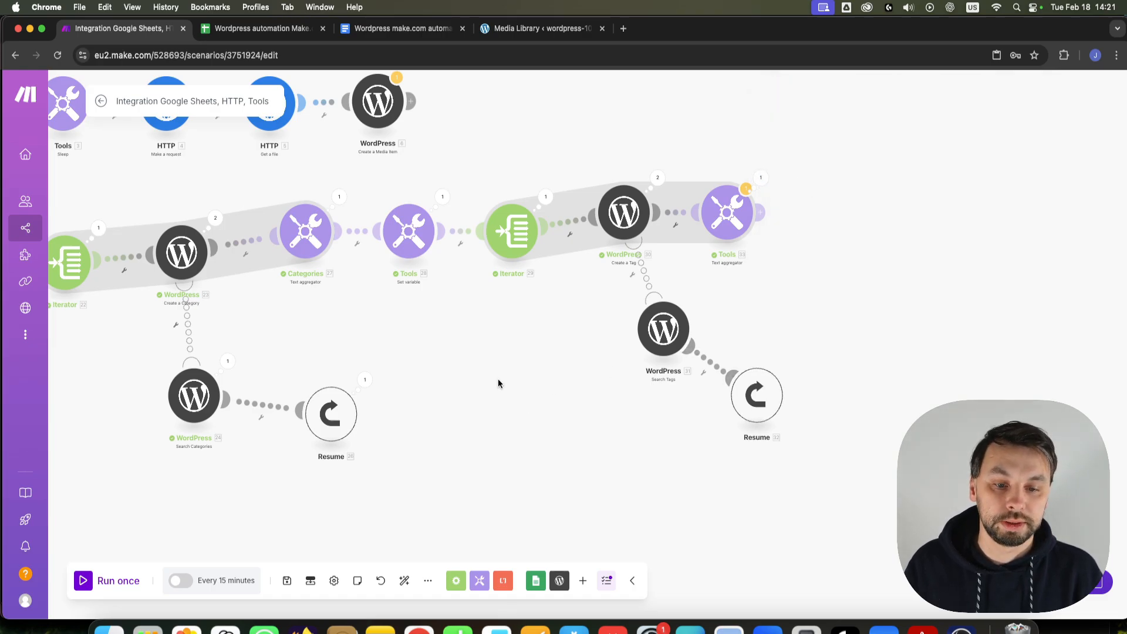
{"action": "scroll", "coordinate": [498, 379], "scroll_direction": "down", "scroll_amount": 5}
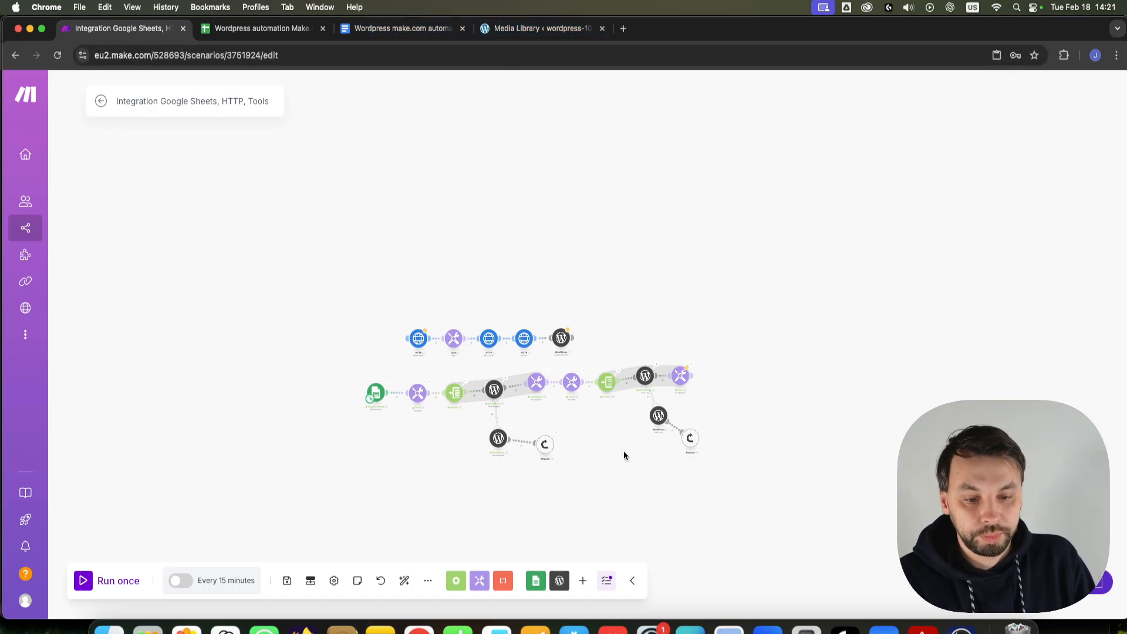
{"action": "left_click_drag", "start_coordinate": [623, 456], "coordinate": [617, 429]}
{"action": "scroll", "coordinate": [573, 399], "scroll_direction": "up", "scroll_amount": 5}
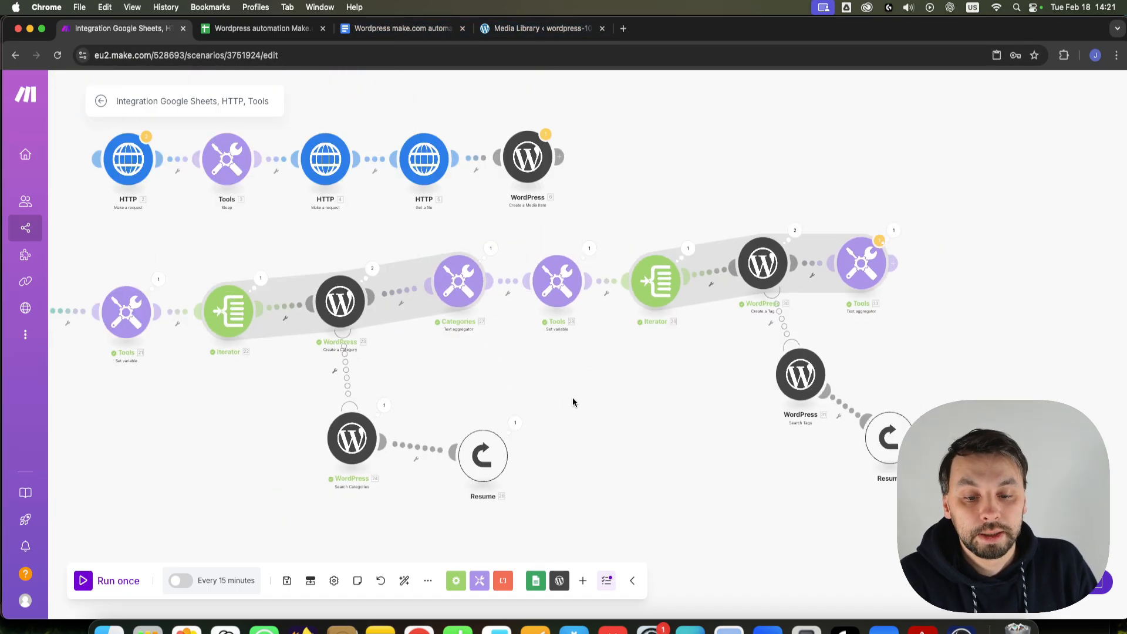
{"action": "left_click_drag", "start_coordinate": [532, 403], "coordinate": [622, 379]}
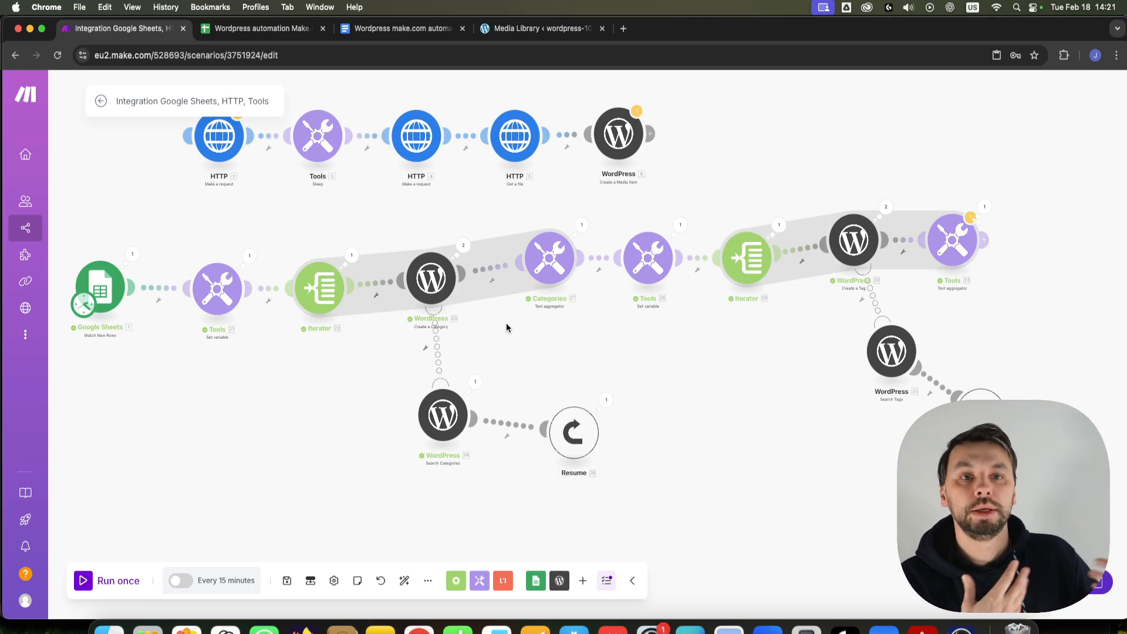
{"action": "scroll", "coordinate": [623, 341], "scroll_direction": "down", "scroll_amount": 3}
Step: Switch to the WordPress automation tips document in Google Docs and highlight tip 2, on category and tag creation, in red
{"action": "key", "text": "ctrl+Tab"}
{"action": "key", "text": "ctrl+Tab"}
{"action": "left_click_drag", "start_coordinate": [776, 340], "coordinate": [735, 336]}
{"action": "left_click", "coordinate": [503, 123]}
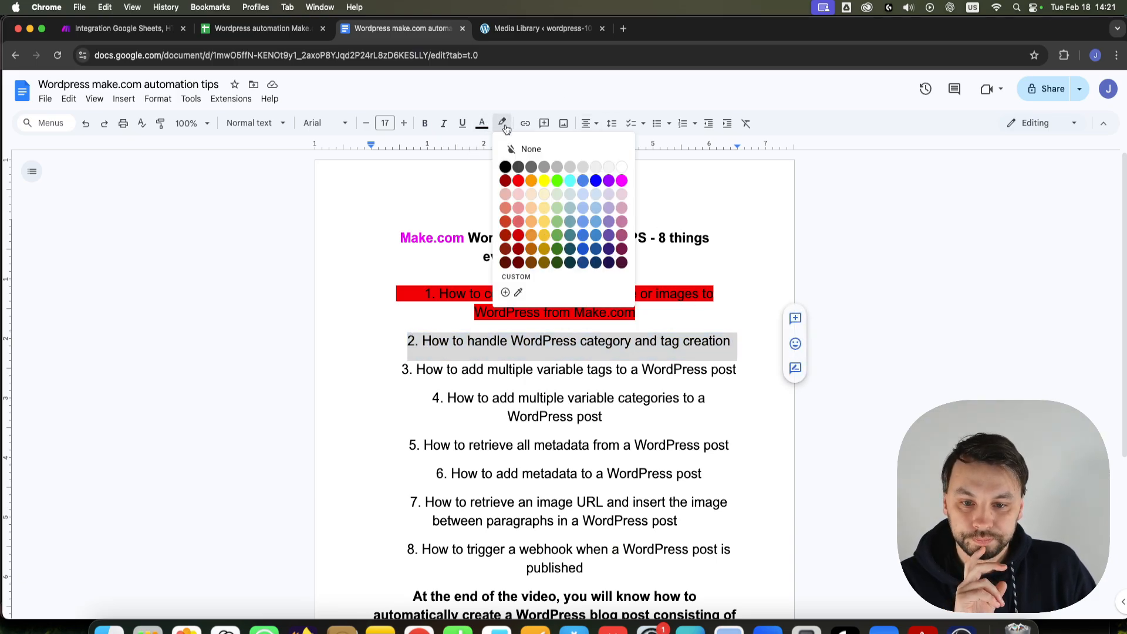
{"action": "left_click", "coordinate": [519, 181]}
{"action": "left_click_drag", "start_coordinate": [434, 369], "coordinate": [674, 376]}
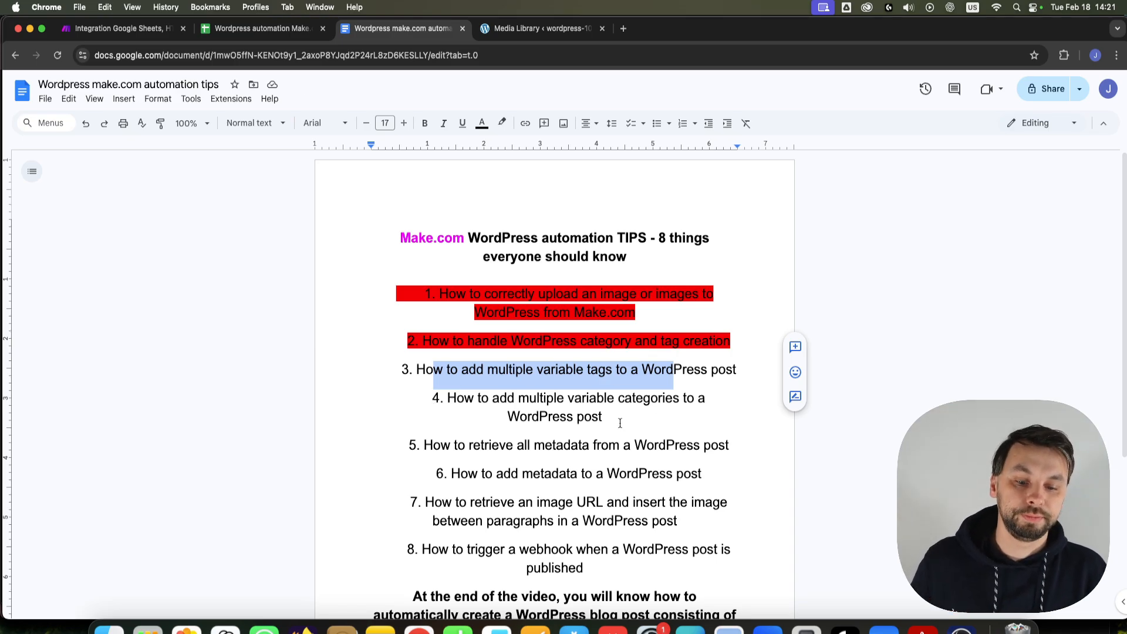
Step: Return to the Make.com scenario and add an OpenAI Create a Completion module after the final text aggregator
{"action": "left_click", "coordinate": [109, 28]}
{"action": "left_click_drag", "start_coordinate": [738, 262], "coordinate": [738, 262]}
{"action": "left_click_drag", "start_coordinate": [856, 274], "coordinate": [569, 245]}
{"action": "scroll", "coordinate": [554, 251], "scroll_direction": "up", "scroll_amount": 5}
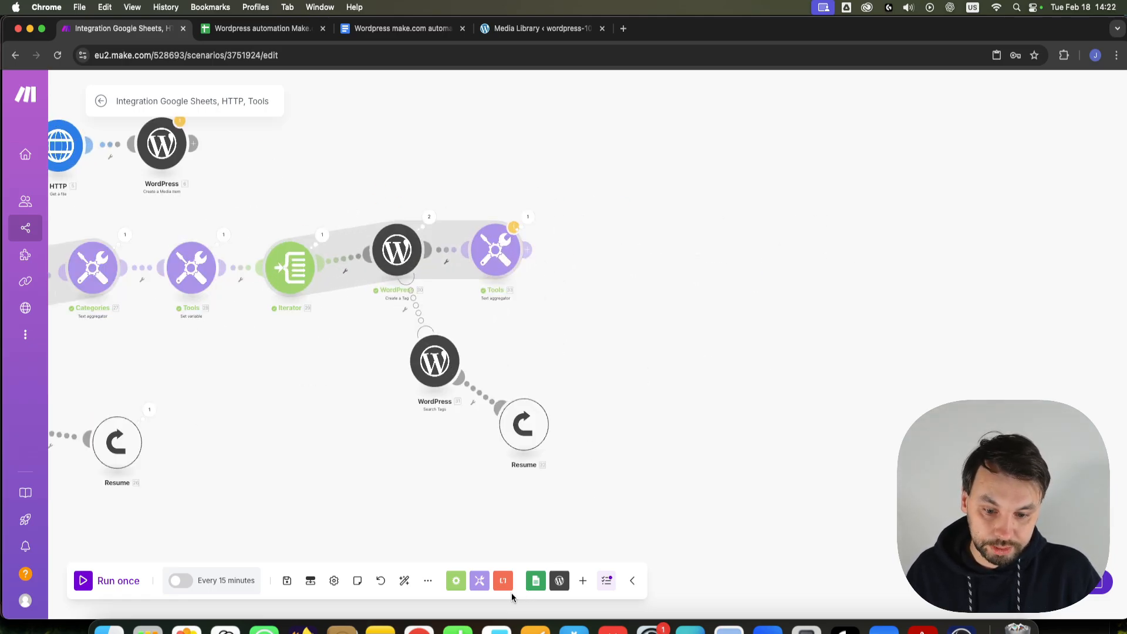
{"action": "left_click", "coordinate": [582, 581]}
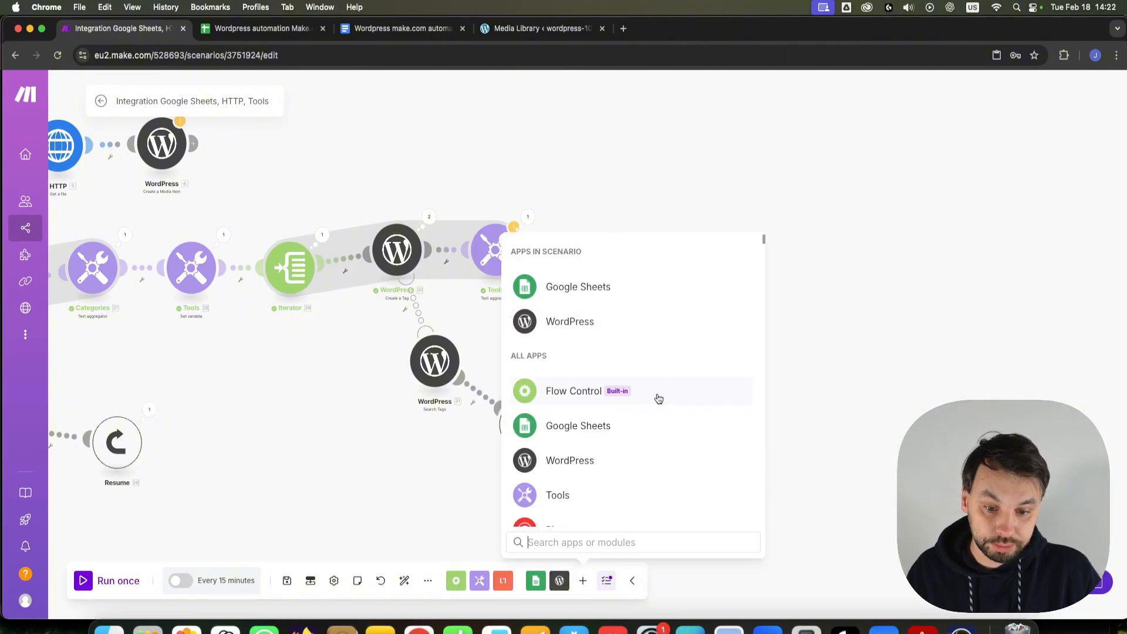
{"action": "scroll", "coordinate": [614, 453], "scroll_direction": "down", "scroll_amount": 3}
{"action": "scroll", "coordinate": [617, 491], "scroll_direction": "down", "scroll_amount": 5}
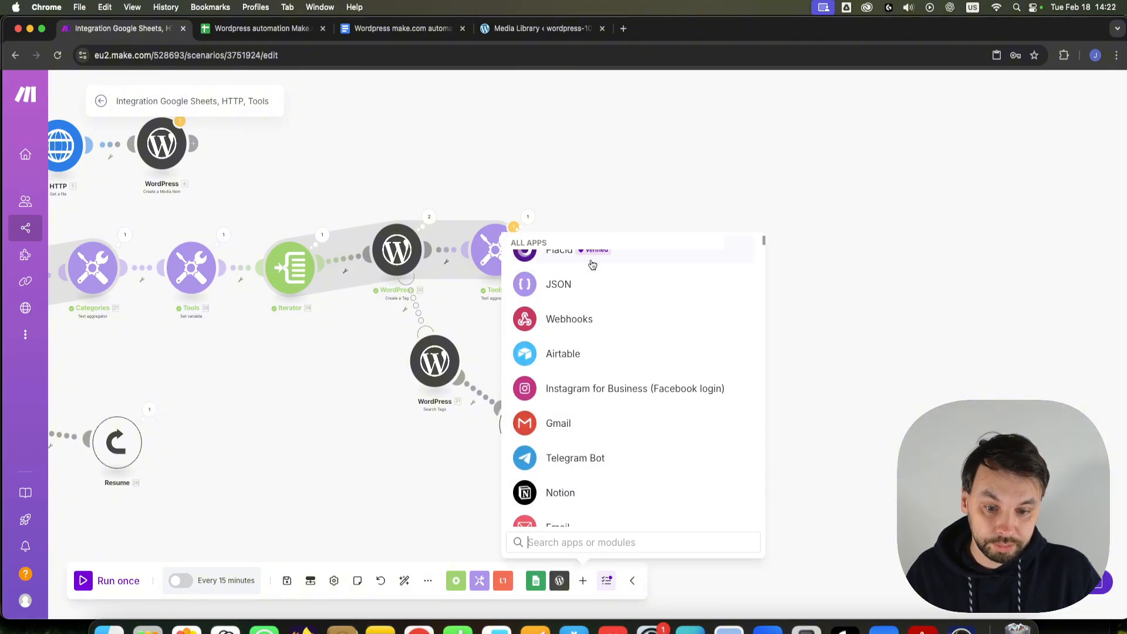
{"action": "type", "text": "chat"}
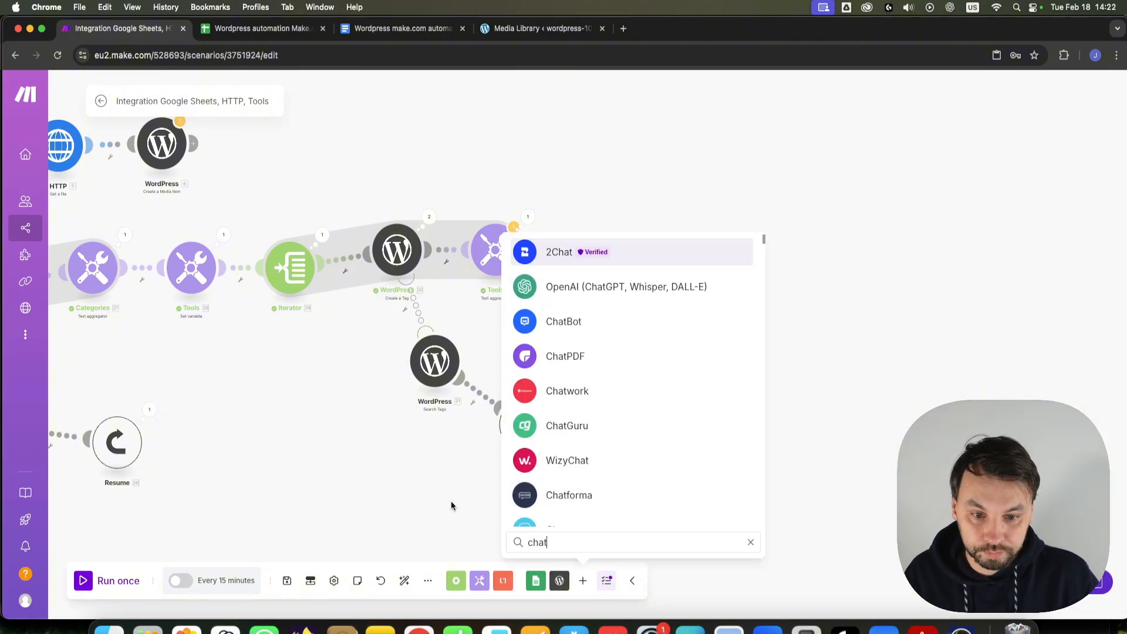
{"action": "left_click", "coordinate": [587, 287]}
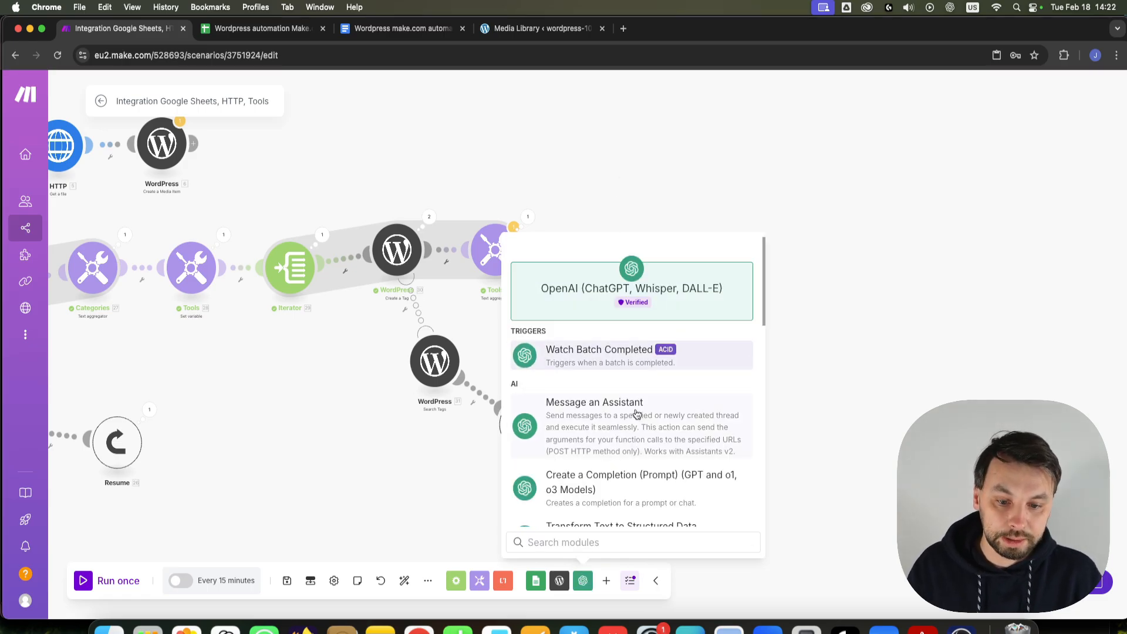
{"action": "scroll", "coordinate": [640, 414], "scroll_direction": "down", "scroll_amount": 1}
{"action": "left_click", "coordinate": [624, 468]}
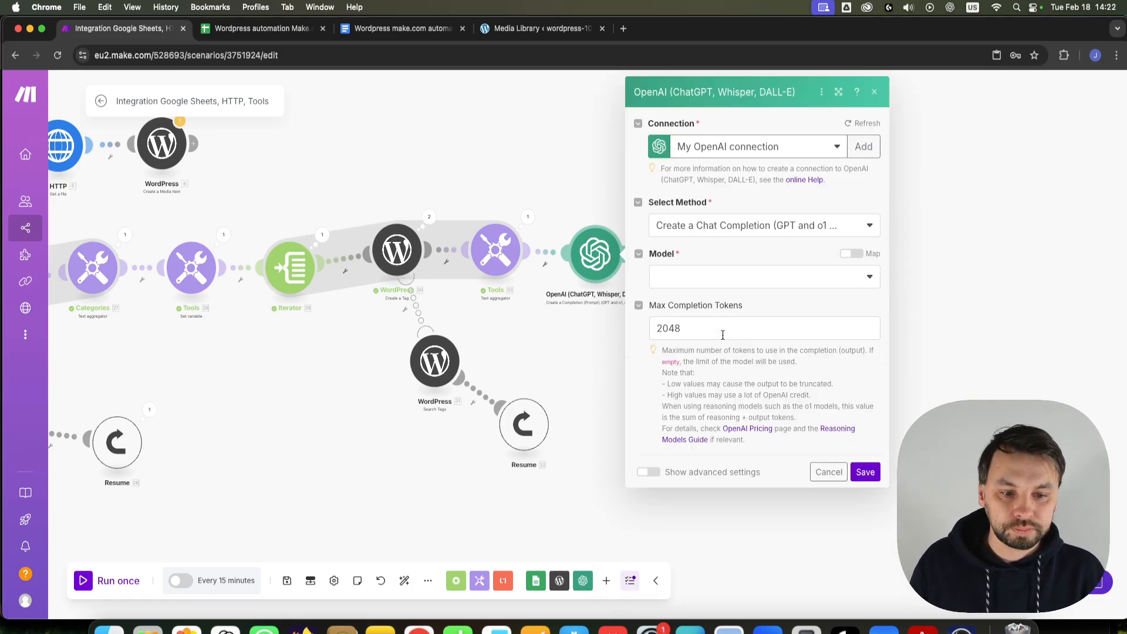
Step: Set the OpenAI module's max completion tokens to 16000 and its model to o3-mini-2025-01-31 (system)
{"action": "type", "text": "160"}
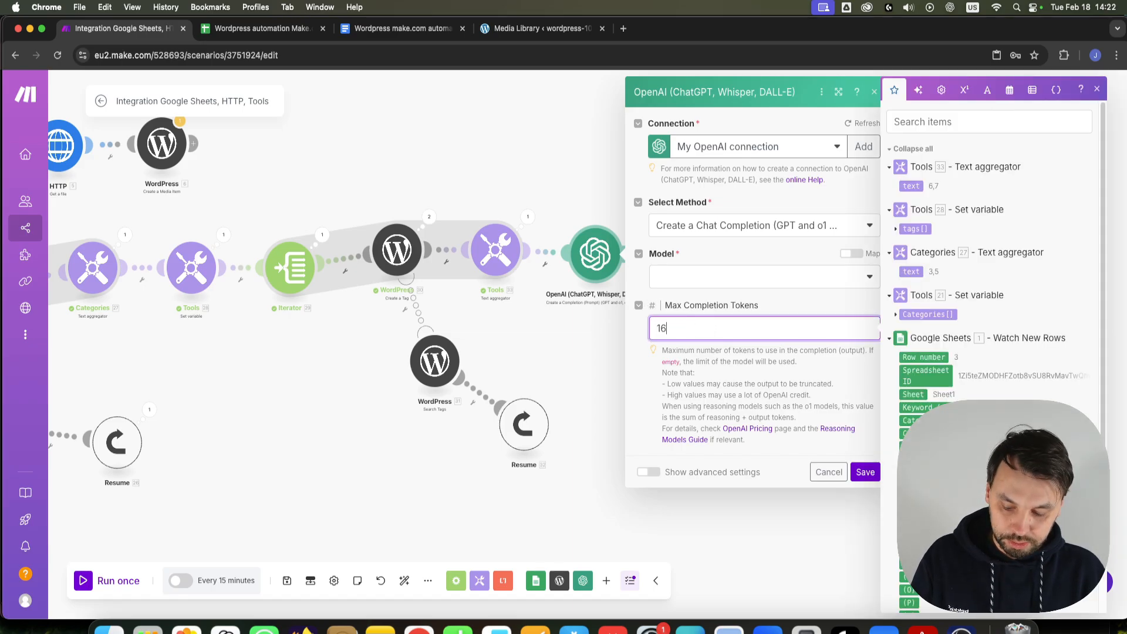
{"action": "left_click", "coordinate": [759, 285]}
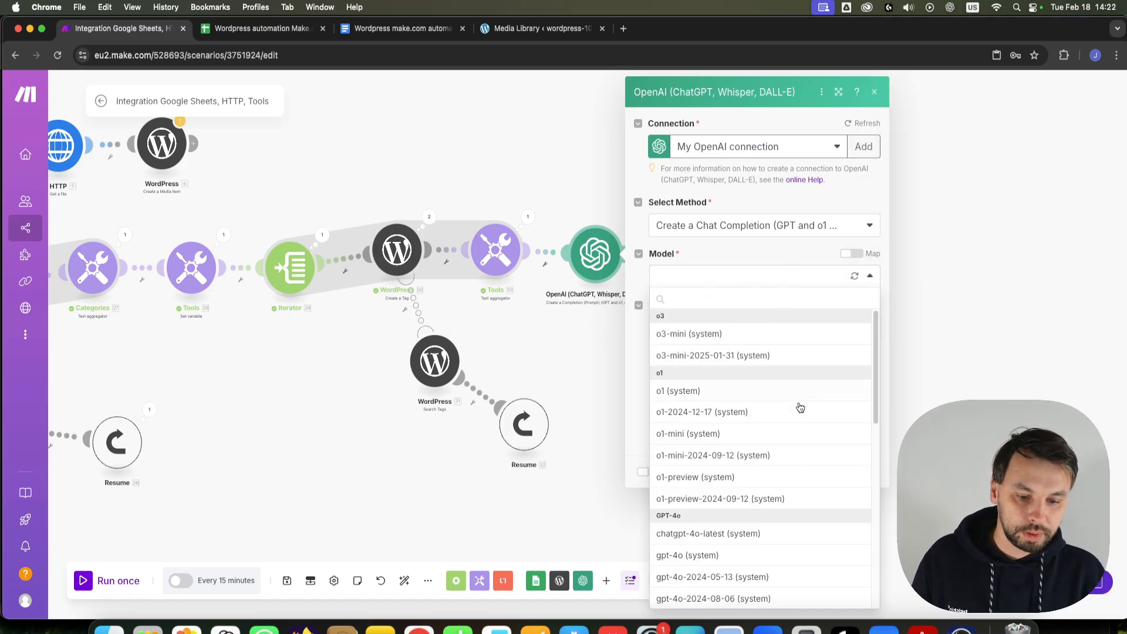
{"action": "scroll", "coordinate": [800, 407], "scroll_direction": "down", "scroll_amount": 2}
{"action": "scroll", "coordinate": [742, 341], "scroll_direction": "up", "scroll_amount": 2}
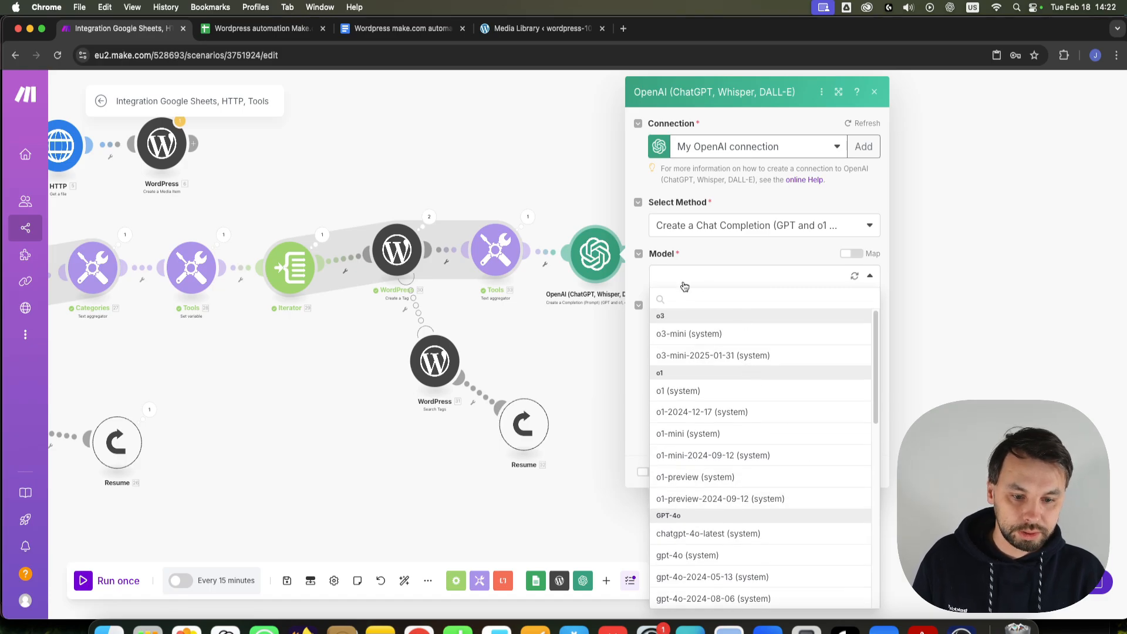
{"action": "left_click", "coordinate": [744, 356]}
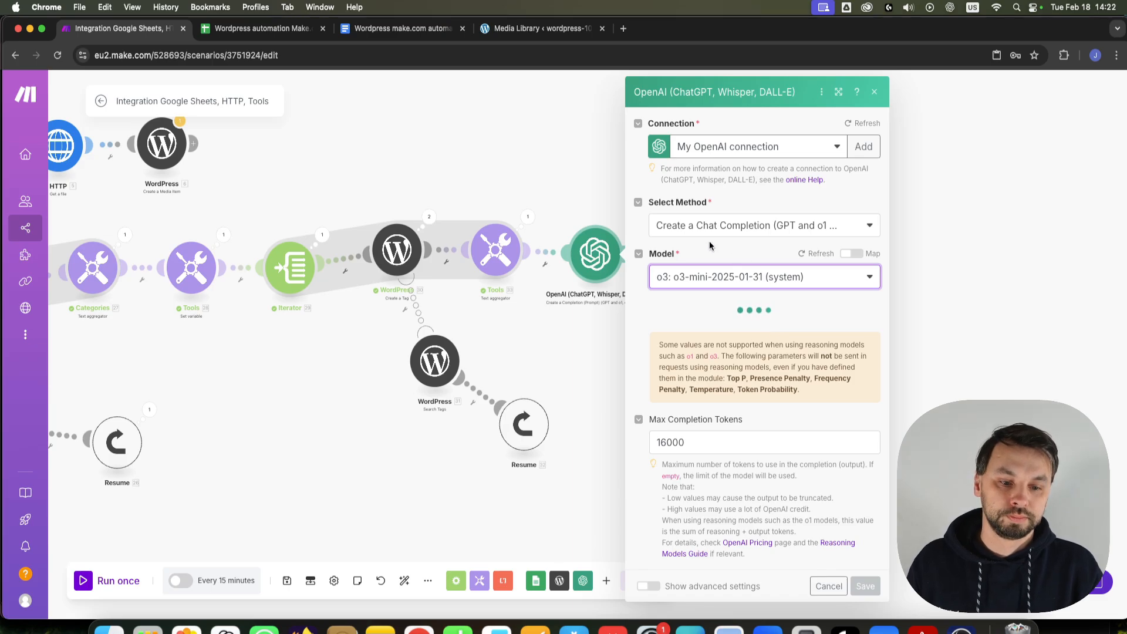
Step: Add a message with the Developer / System role and the text "You are a car blogger, you write blog posts about cars."
{"action": "scroll", "coordinate": [712, 375], "scroll_direction": "down", "scroll_amount": 1}
{"action": "left_click", "coordinate": [686, 397]}
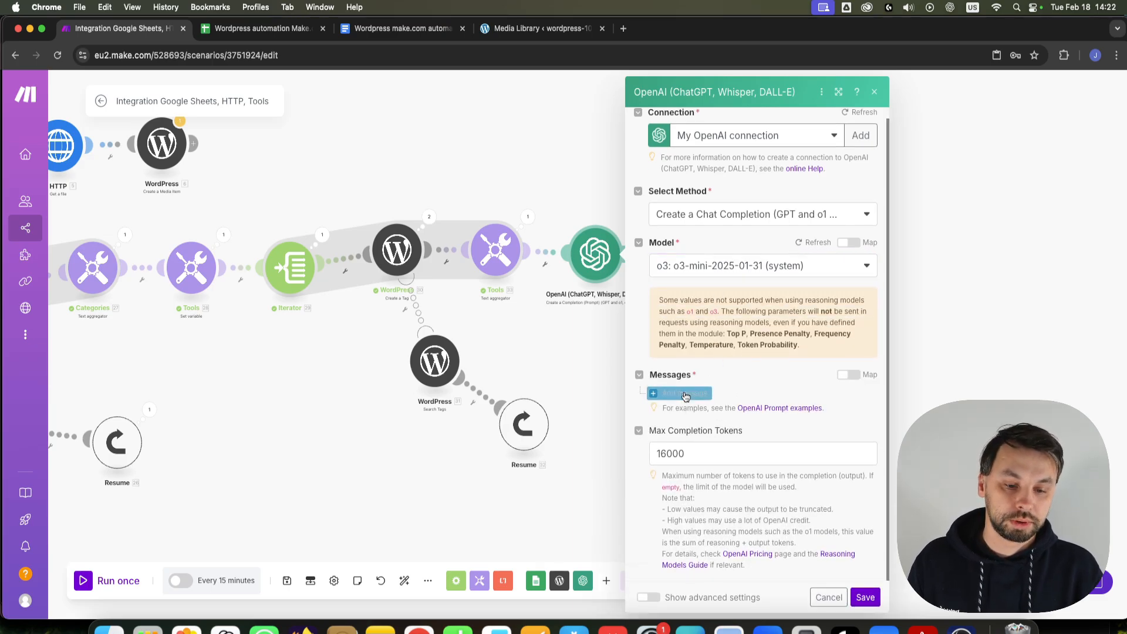
{"action": "scroll", "coordinate": [704, 394], "scroll_direction": "down", "scroll_amount": 3}
{"action": "left_click", "coordinate": [712, 353]}
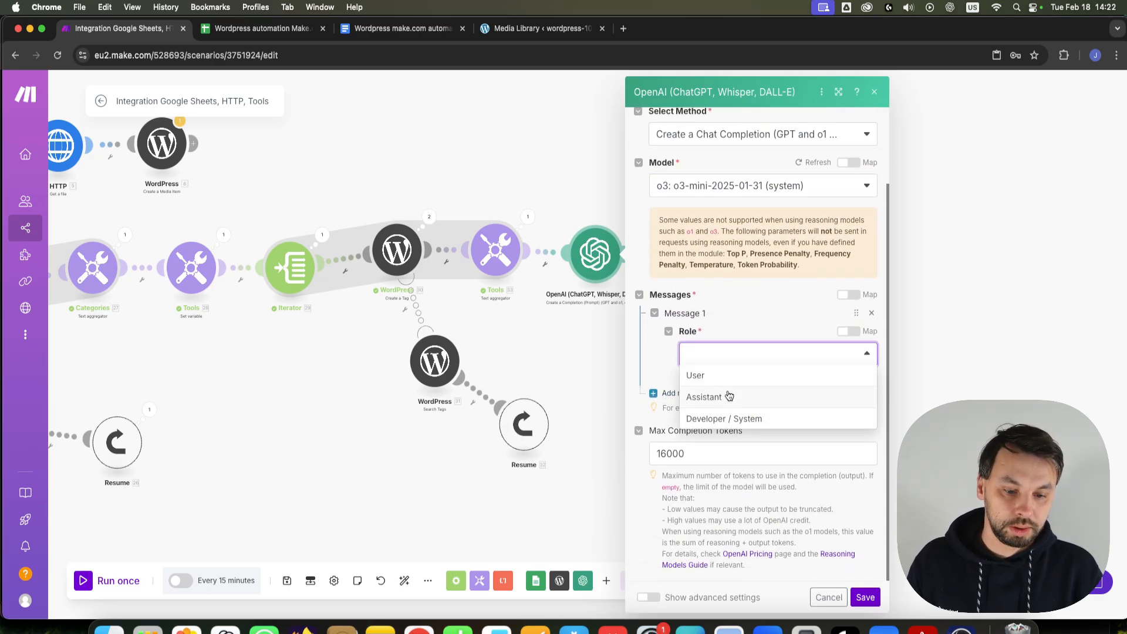
{"action": "left_click", "coordinate": [728, 397]}
{"action": "left_click", "coordinate": [722, 406]}
{"action": "type", "text": "You are a car blog"}
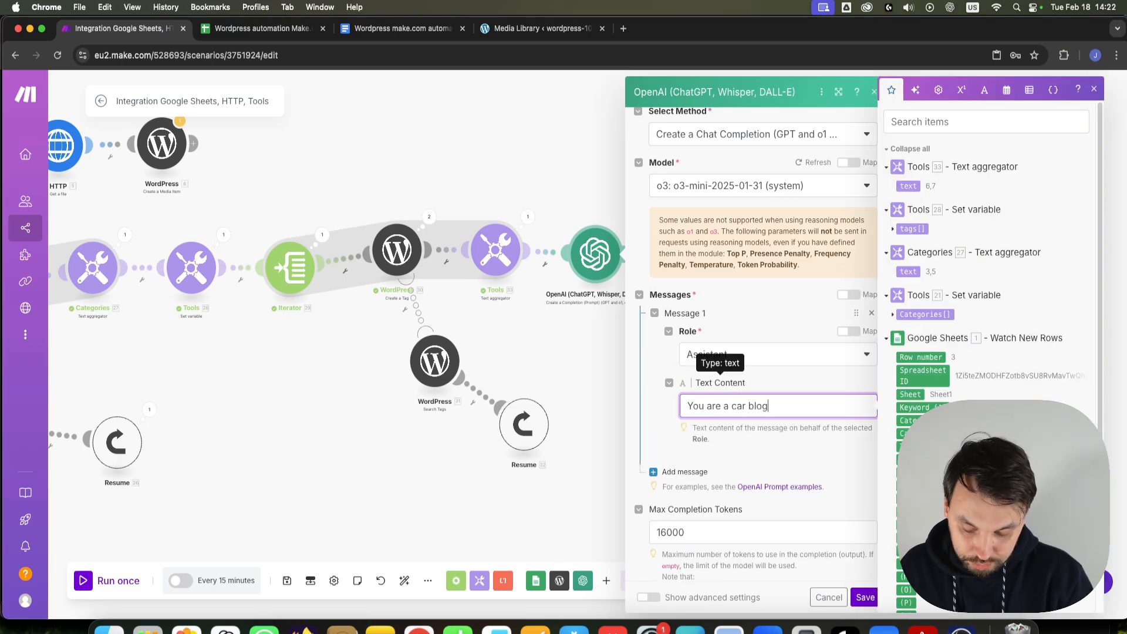
{"action": "type", "text": "ger, you write "}
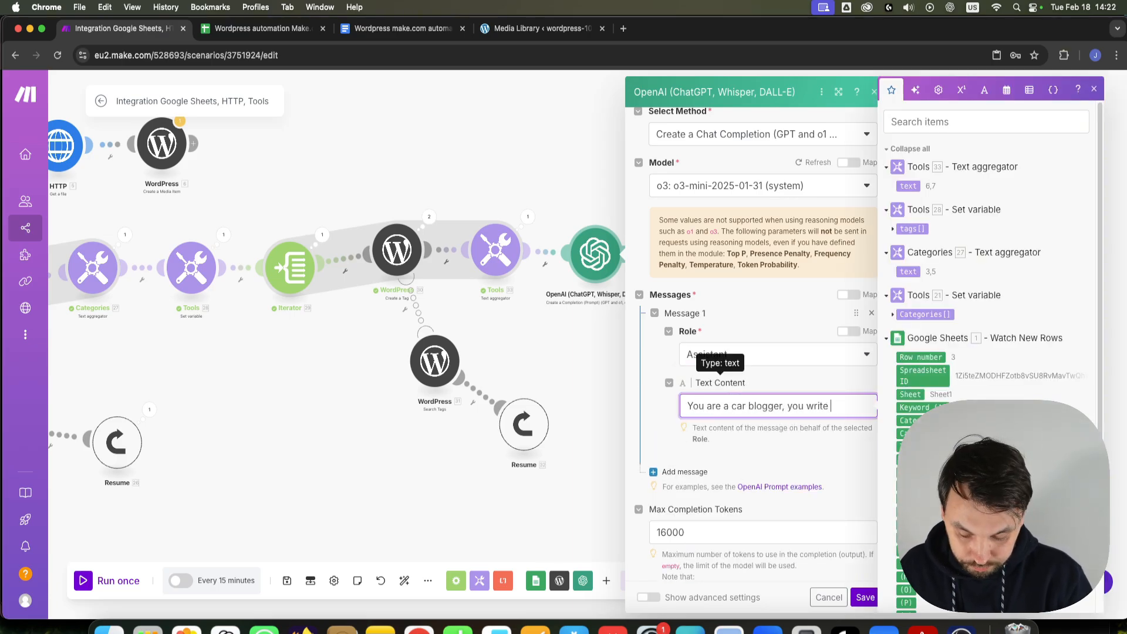
{"action": "type", "text": "blog posts about cars."}
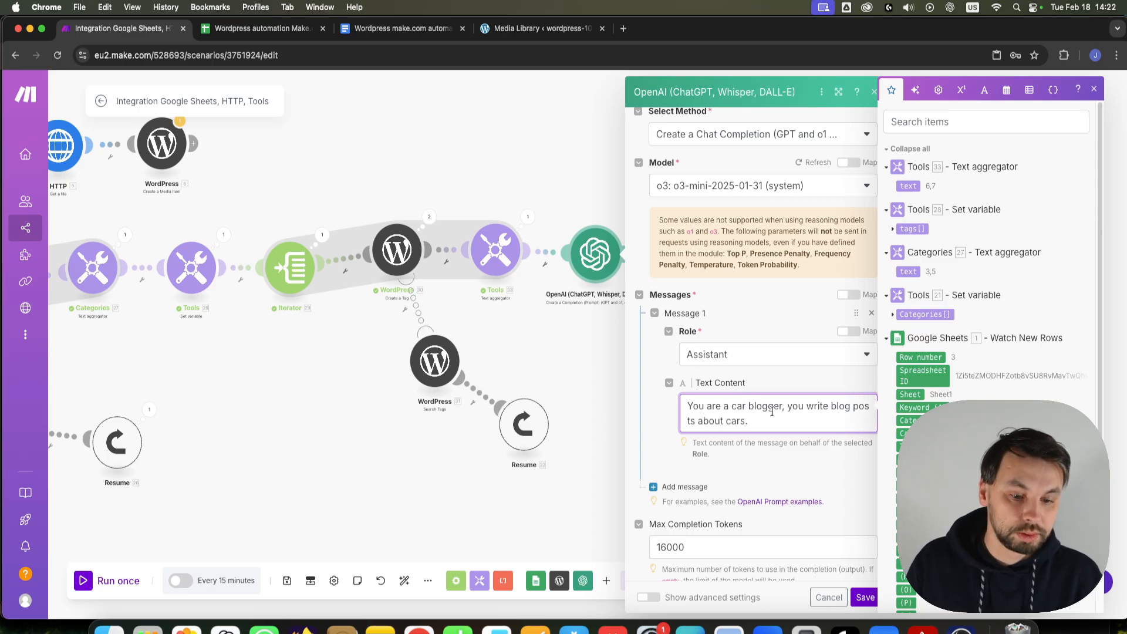
{"action": "left_click", "coordinate": [744, 360]}
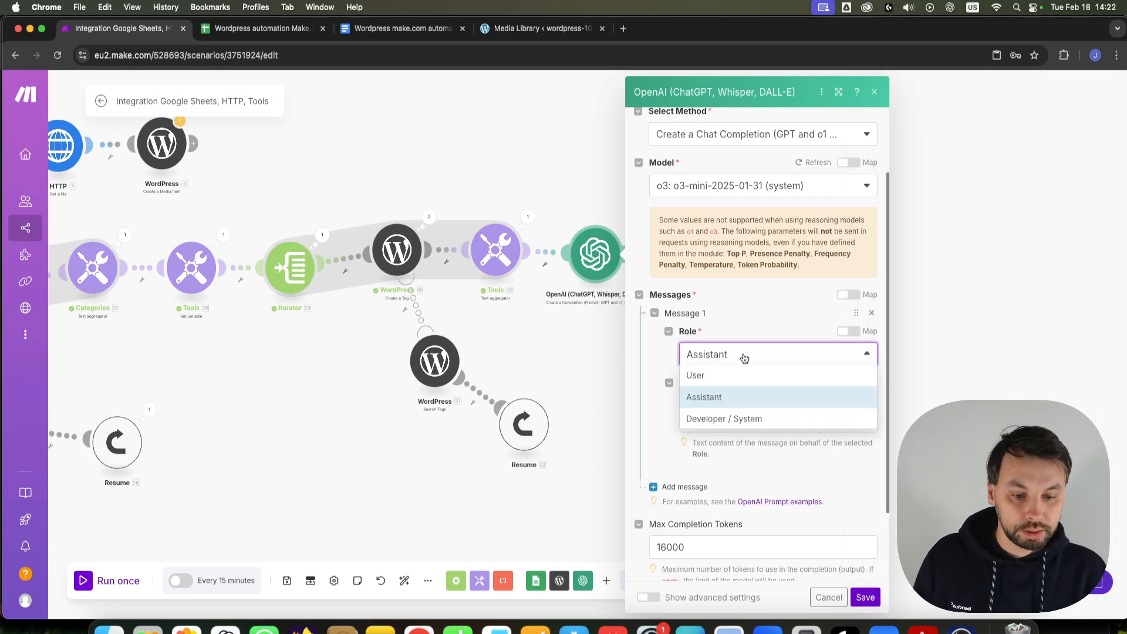
{"action": "left_click", "coordinate": [741, 419]}
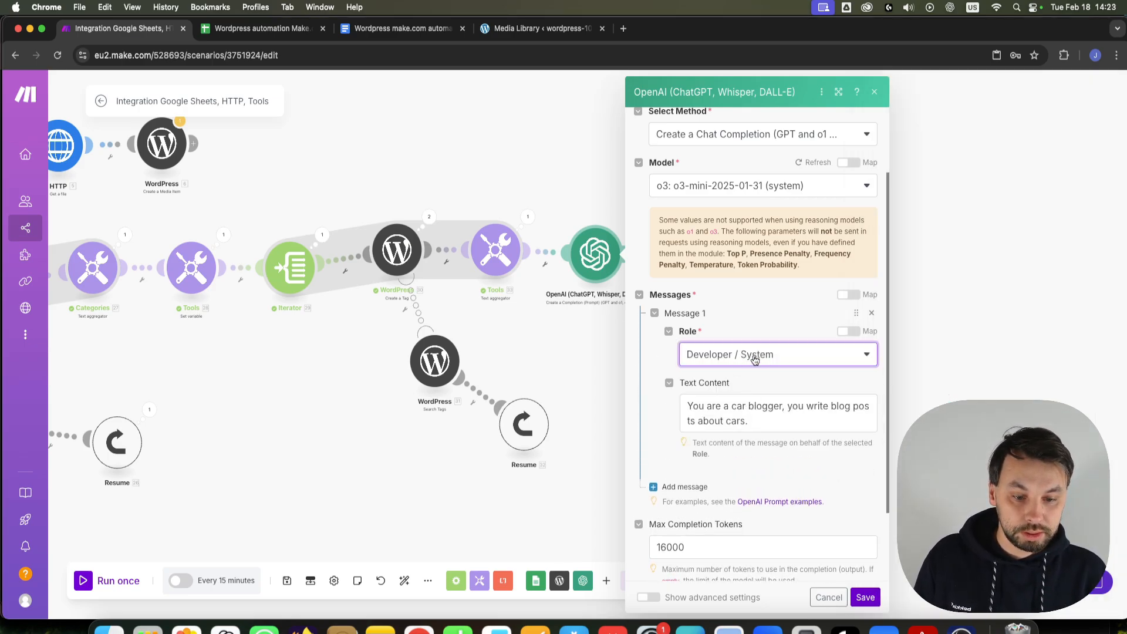
Step: Add a second message with the User role to the OpenAI module
{"action": "scroll", "coordinate": [776, 477], "scroll_direction": "down", "scroll_amount": 1}
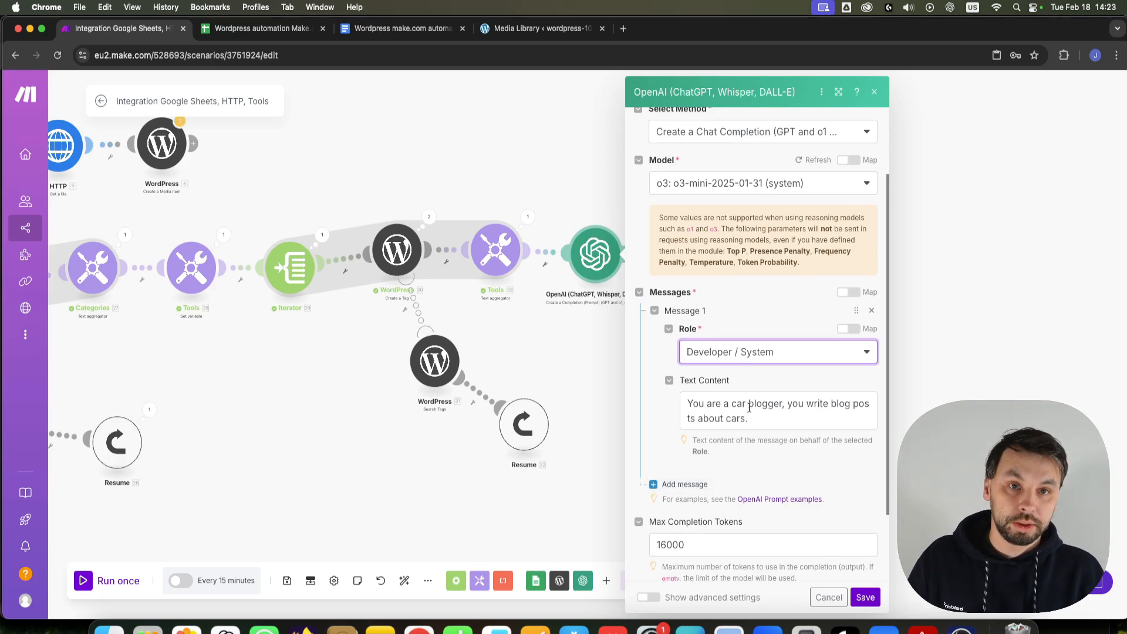
{"action": "left_click", "coordinate": [681, 484]}
{"action": "scroll", "coordinate": [800, 470], "scroll_direction": "down", "scroll_amount": 3}
{"action": "left_click", "coordinate": [722, 358]}
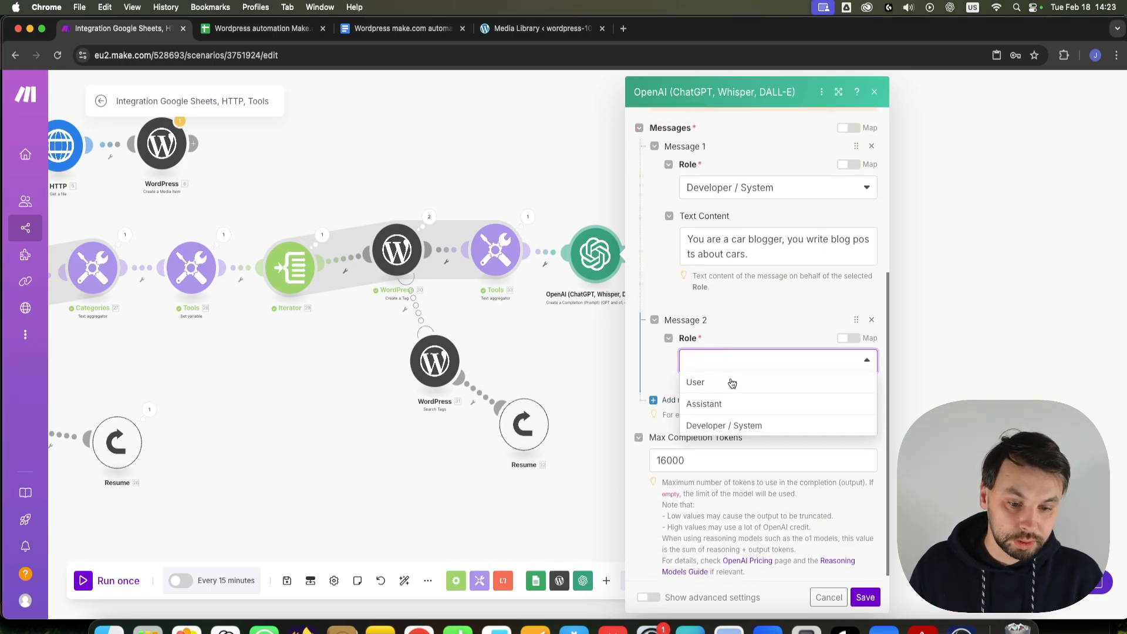
{"action": "left_click", "coordinate": [730, 384]}
{"action": "left_click", "coordinate": [733, 417]}
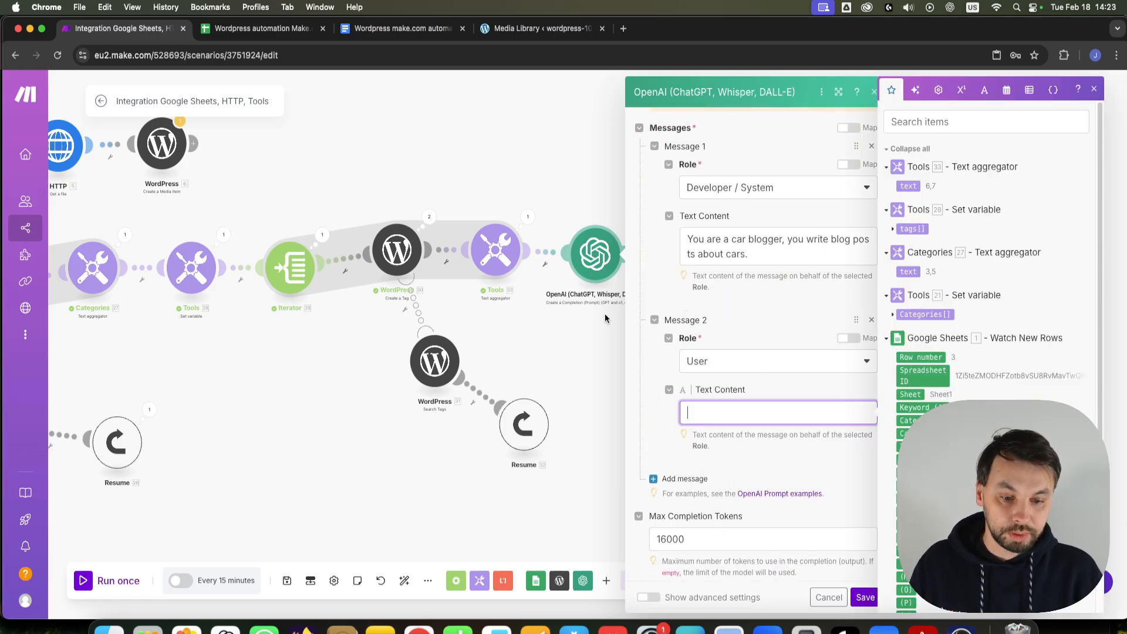
Step: Fill the user message with "Write a 500 word article about" the mapped Keyword (A), adding that the article should consist of 4 paragraphs
{"action": "type", "text": "Wr"}
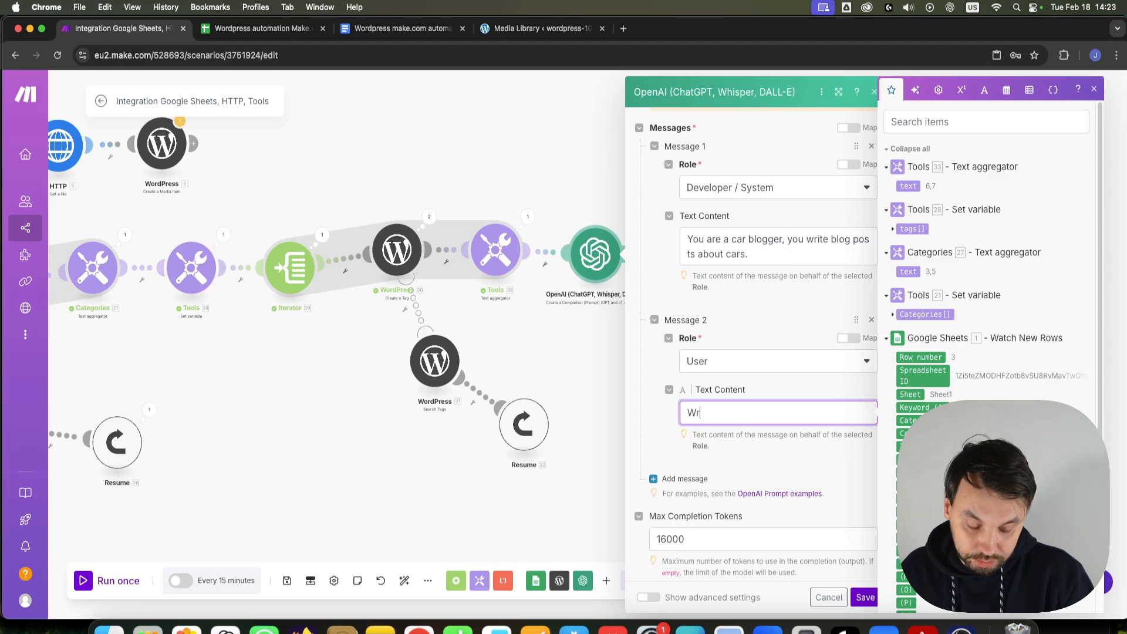
{"action": "key", "text": "BackSpace"}
{"action": "key", "text": "BackSpace"}
{"action": "type", "text": "Write a 500 word article about"}
{"action": "left_click", "coordinate": [922, 408]}
{"action": "type", "text": ". The article should consist of 4 paragrpaghs."}
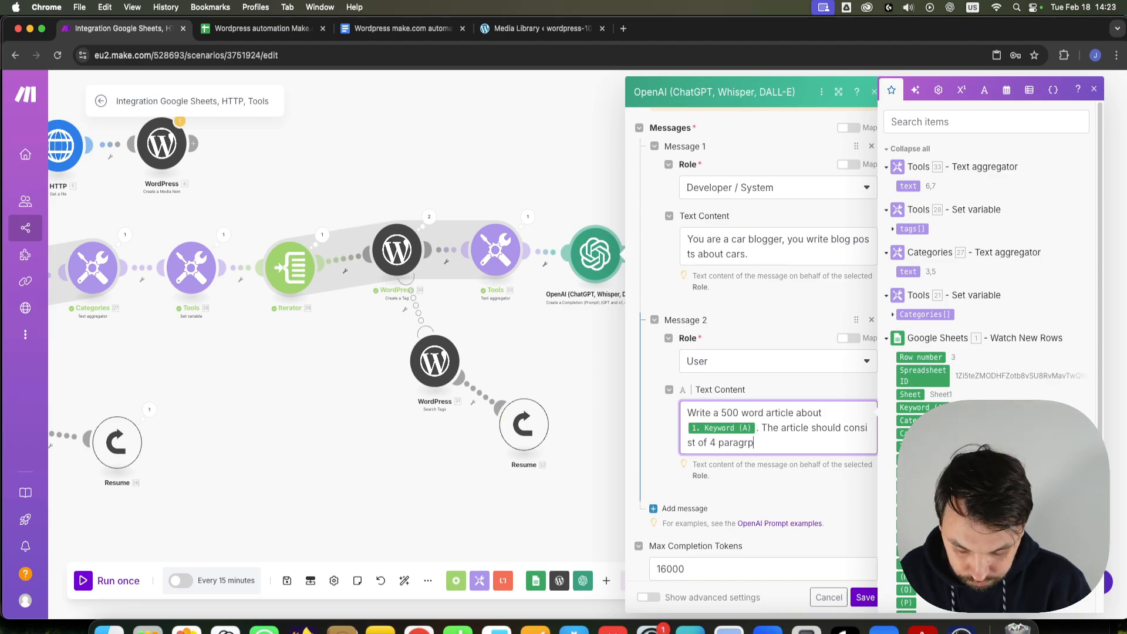
Step: Add instructions to respond in JSON with HTML tags except for the title, plus a sample with title and paragraph1 to paragraph4, and save
{"action": "key", "text": "Return"}
{"action": "key", "text": "Return"}
{"action": "type", "text": "You will respond in JSON, the json should contain HTML tags."}
{"action": "key", "text": "Return"}
{"action": "key", "text": "Return"}
{"action": "type", "text": "Don't add HTML tag for article title.  Here is a sample response  { \"title\": \"titlegoeshere\", \"paragraph1\": \"<p>this is paragraph1</p>\", \"paragraph2\": \"<p>this is paragraph2</p>\", \"paragraph3\": \"<p>this is paragraph3</p>\", \"paragraph4\": \"<p>this is paragraph4</p>\" }"}
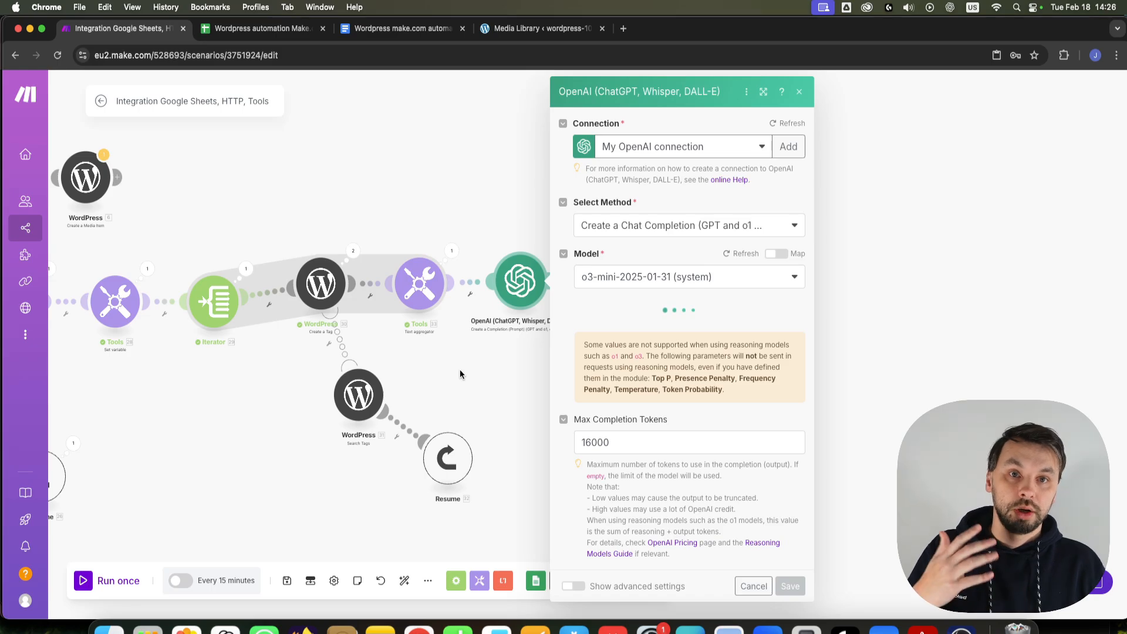
{"action": "scroll", "coordinate": [681, 523], "scroll_direction": "down", "scroll_amount": 2}
{"action": "scroll", "coordinate": [674, 519], "scroll_direction": "down", "scroll_amount": 10}
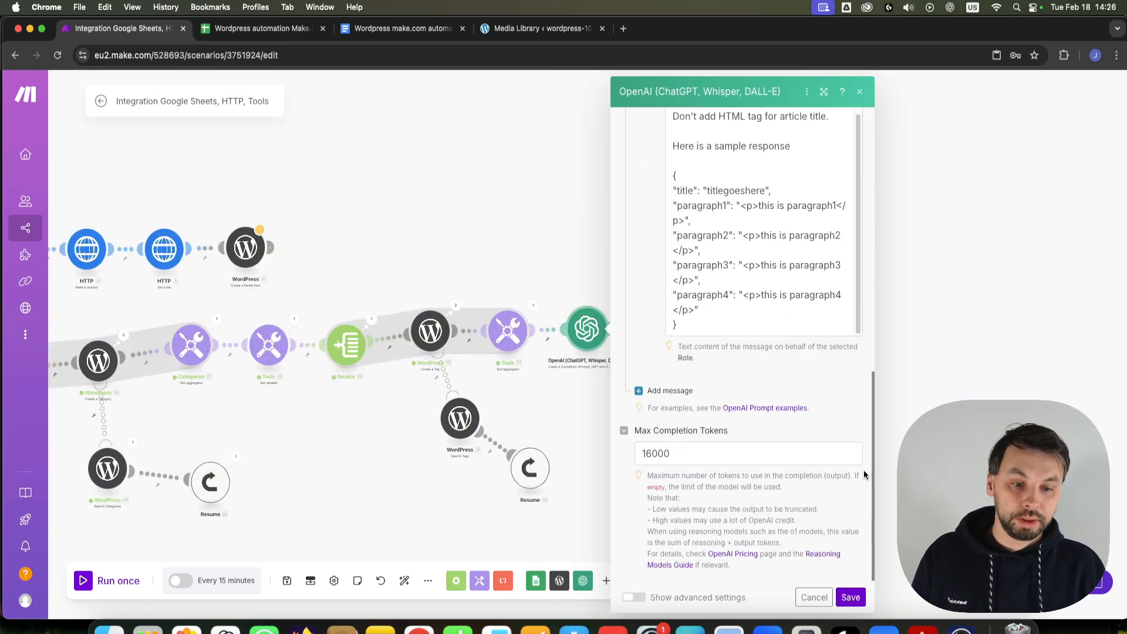
{"action": "scroll", "coordinate": [841, 445], "scroll_direction": "up", "scroll_amount": 3}
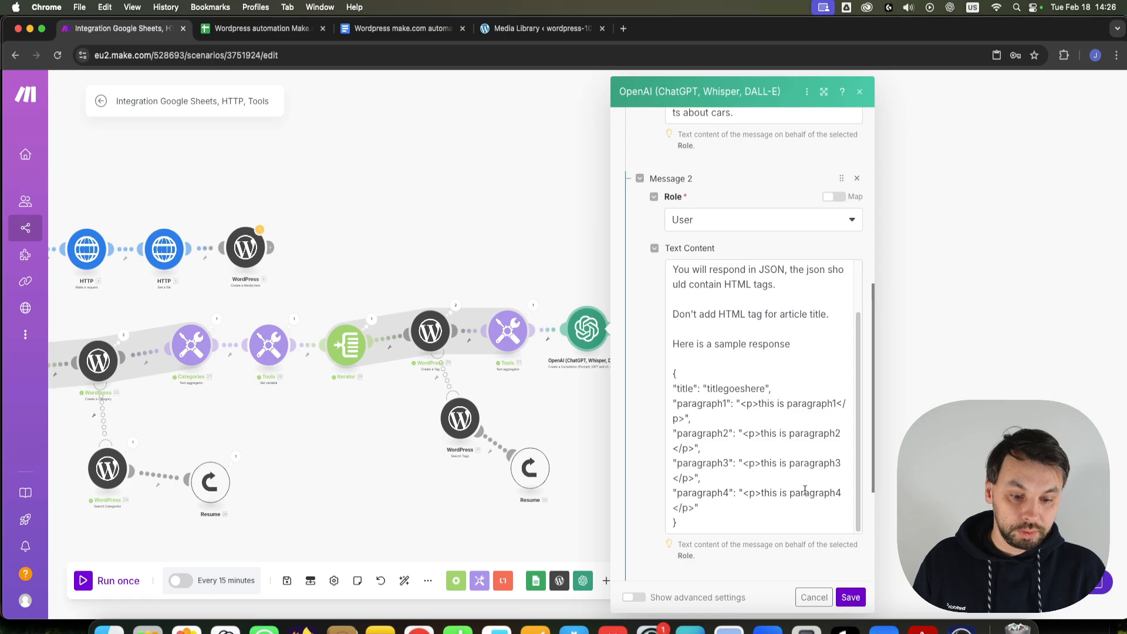
{"action": "left_click", "coordinate": [851, 597]}
{"action": "scroll", "coordinate": [718, 368], "scroll_direction": "up", "scroll_amount": 5}
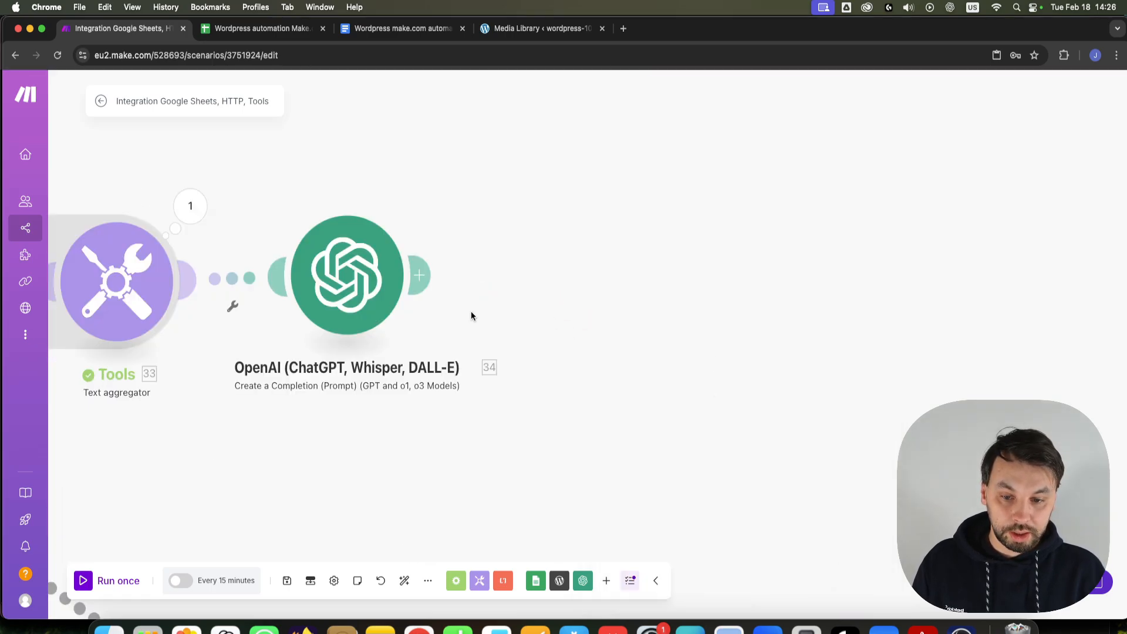
{"action": "left_click", "coordinate": [612, 329]}
{"action": "left_click", "coordinate": [685, 377]}
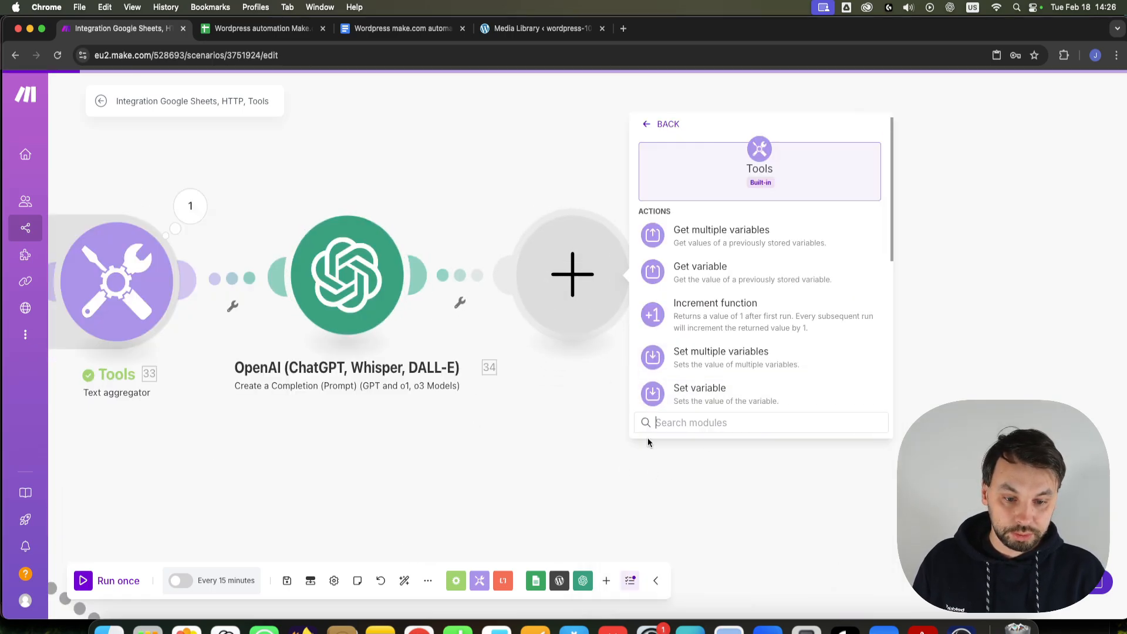
{"action": "left_click", "coordinate": [574, 417]}
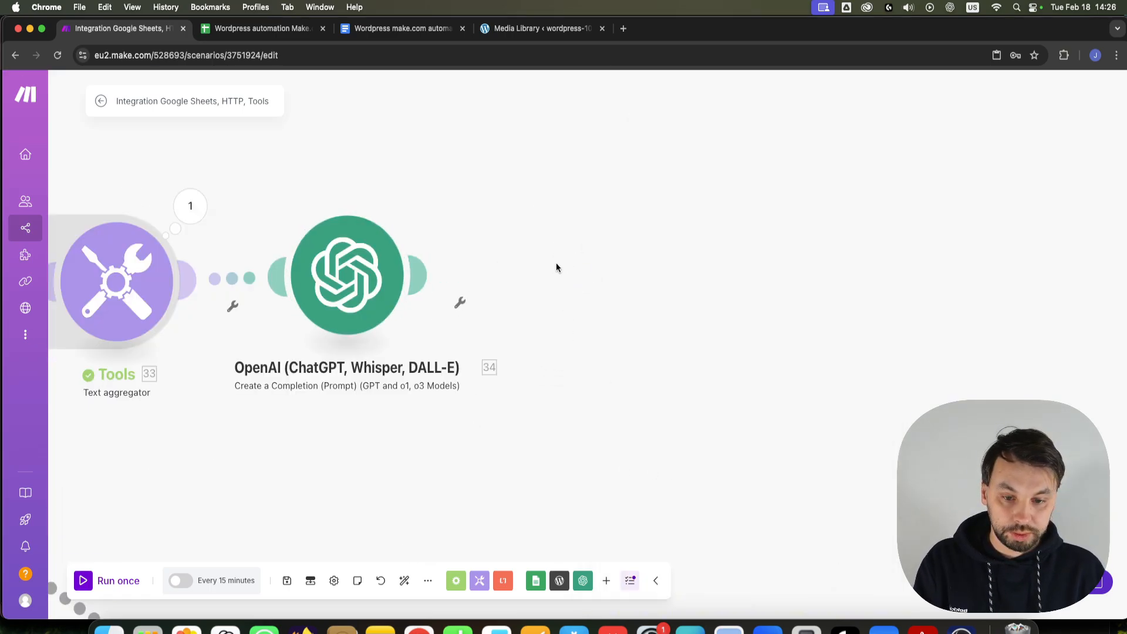
Step: Add a JSON Parse JSON module after the OpenAI module
{"action": "left_click", "coordinate": [606, 581]}
{"action": "type", "text": "json"}
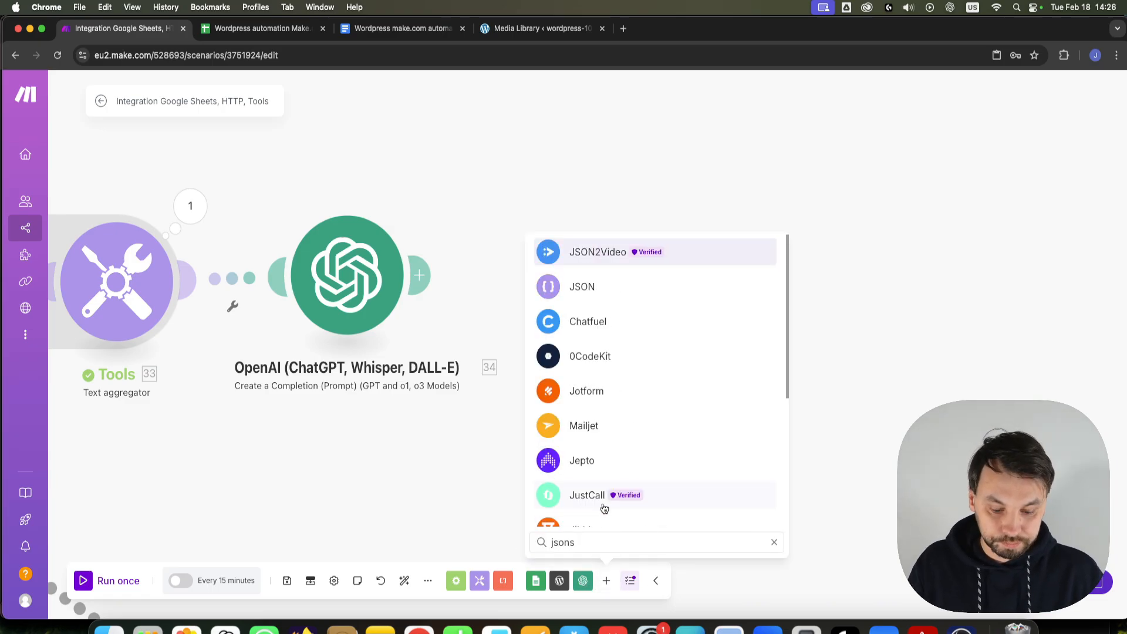
{"action": "left_click", "coordinate": [619, 259]}
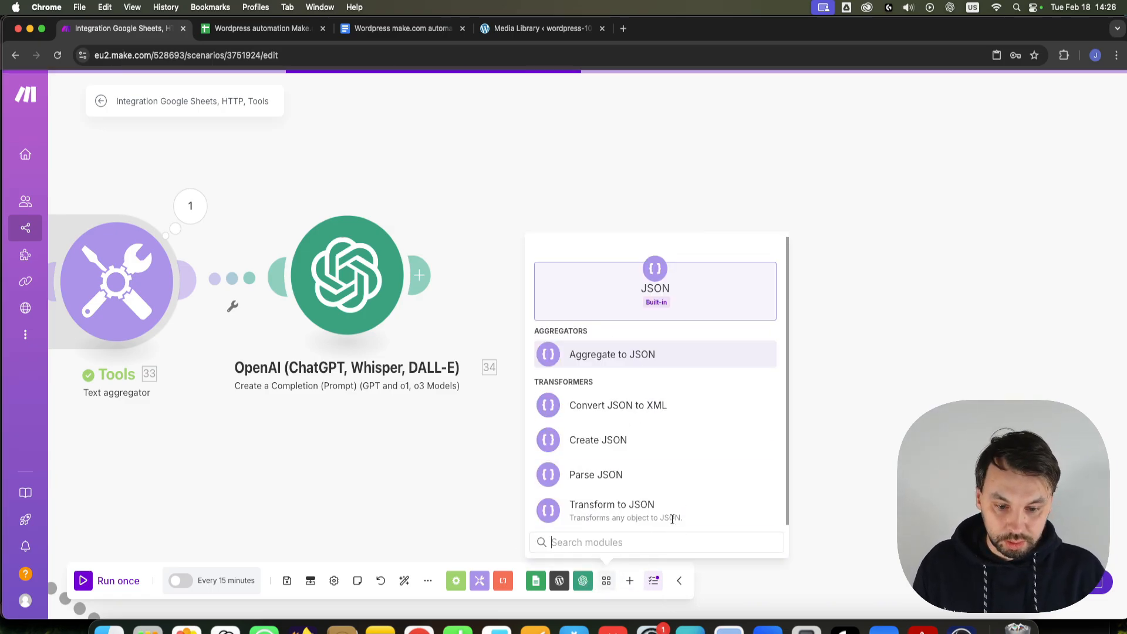
{"action": "left_click", "coordinate": [649, 473]}
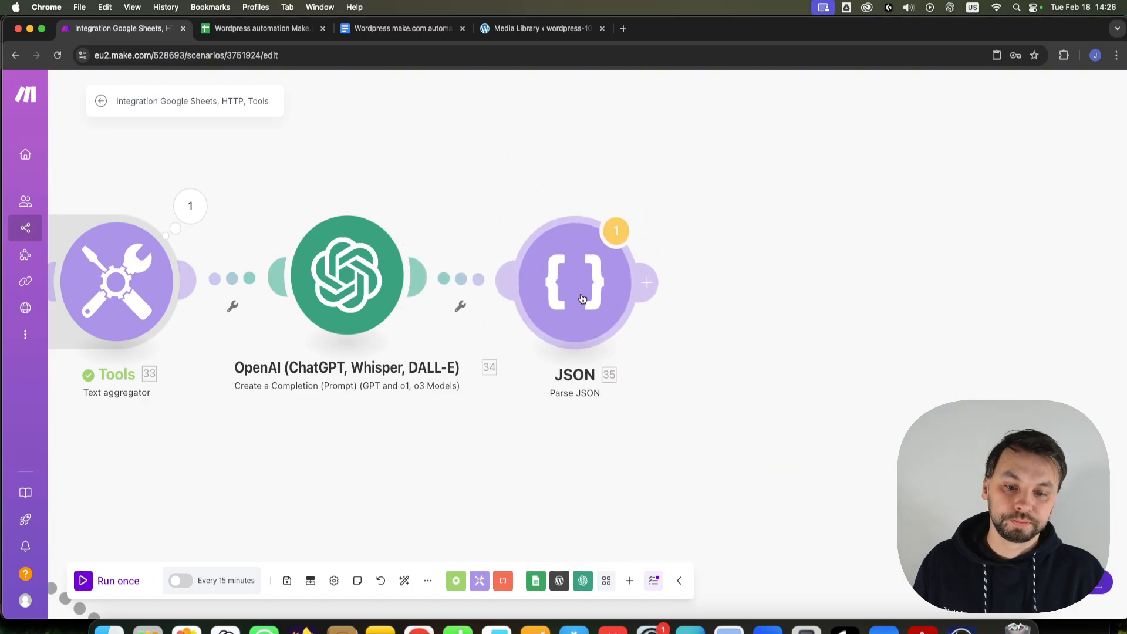
Step: Map the OpenAI Result as the Parse JSON module's JSON string and save the module
{"action": "left_click", "coordinate": [722, 338]}
{"action": "type", "text": "</p>"}
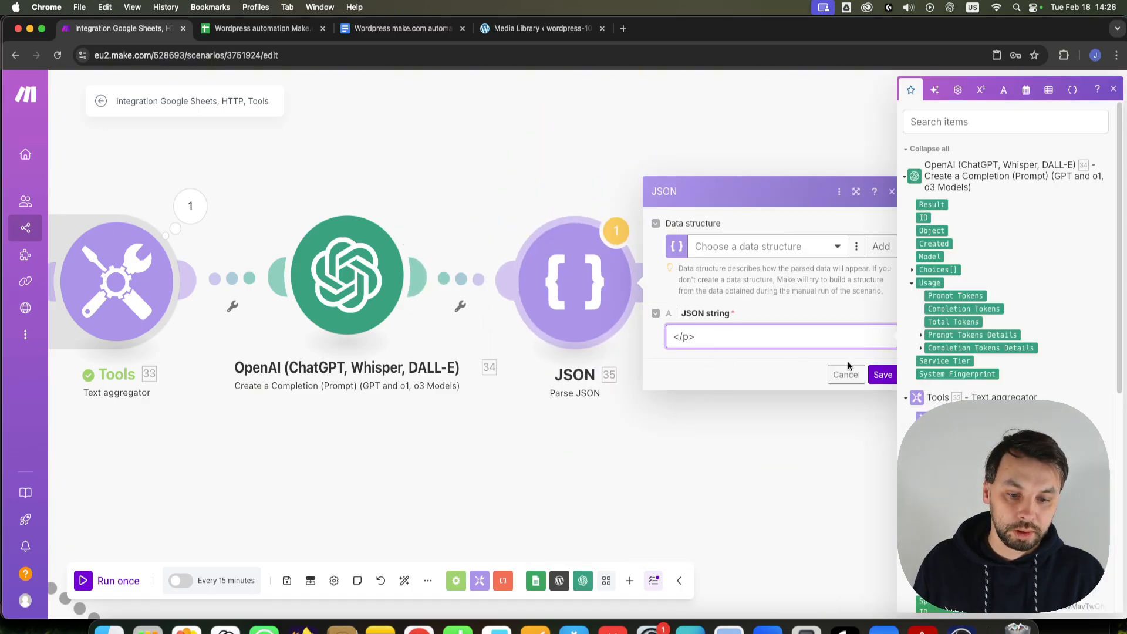
{"action": "left_click", "coordinate": [743, 352]}
{"action": "left_click_drag", "start_coordinate": [743, 352], "coordinate": [633, 343]}
{"action": "left_click_drag", "start_coordinate": [713, 335], "coordinate": [676, 336]}
{"action": "key", "text": "BackSpace"}
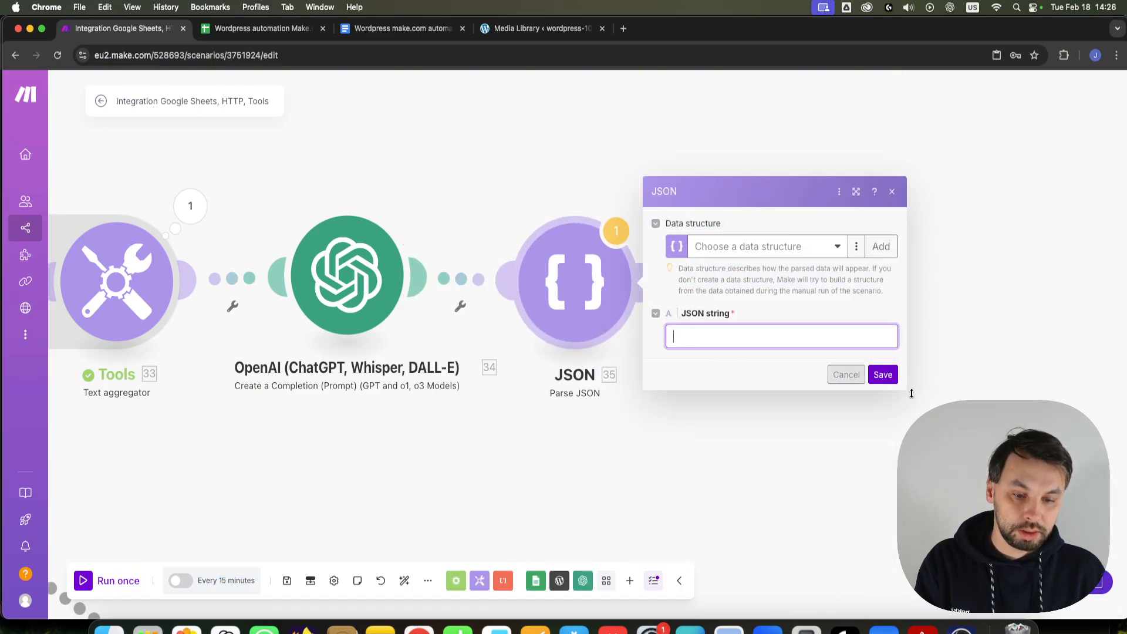
{"action": "left_click", "coordinate": [776, 340]}
{"action": "left_click", "coordinate": [934, 205]}
{"action": "left_click", "coordinate": [874, 376]}
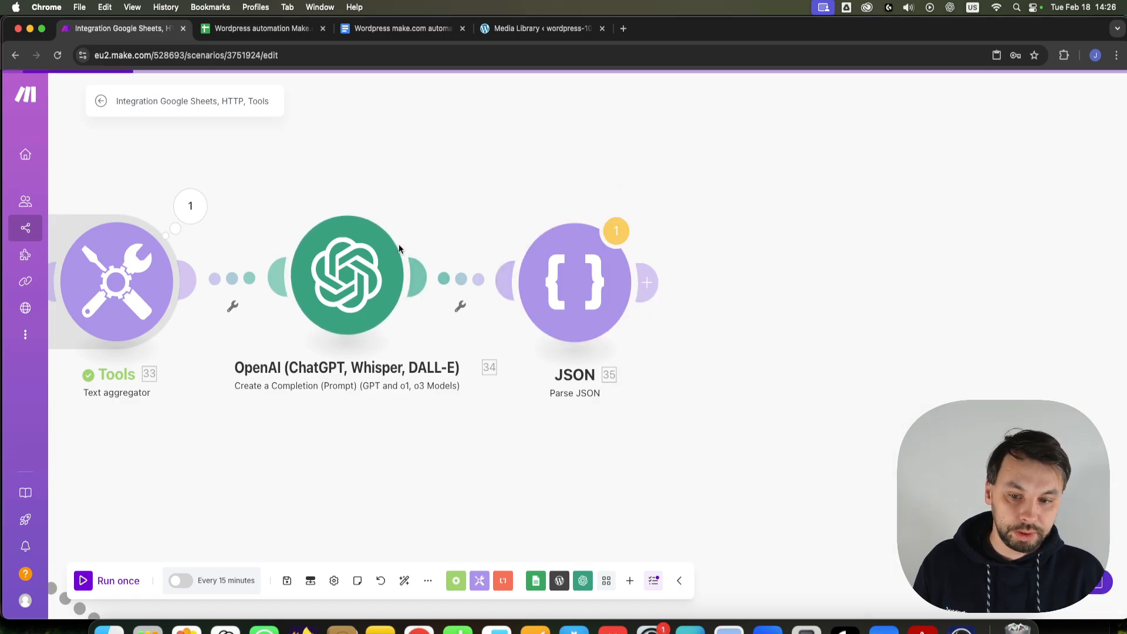
Step: Append to the user message: Don't add comments, and "" to your response, don't start the response with '''JSON and don't end the response with '''
{"action": "left_click", "coordinate": [375, 252]}
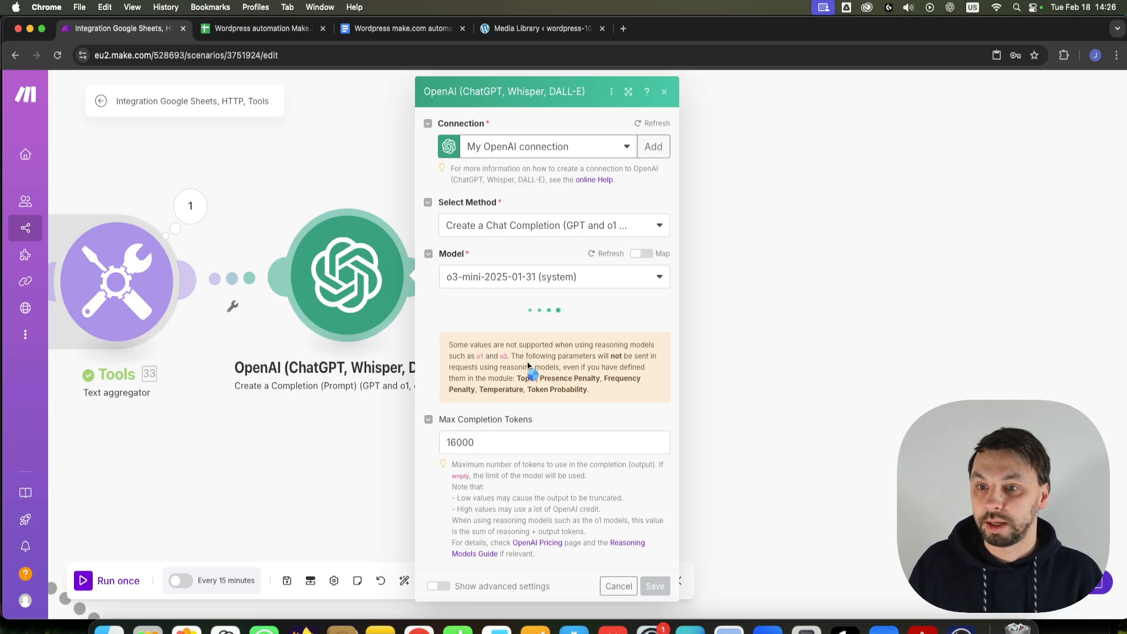
{"action": "scroll", "coordinate": [587, 431], "scroll_direction": "down", "scroll_amount": 5}
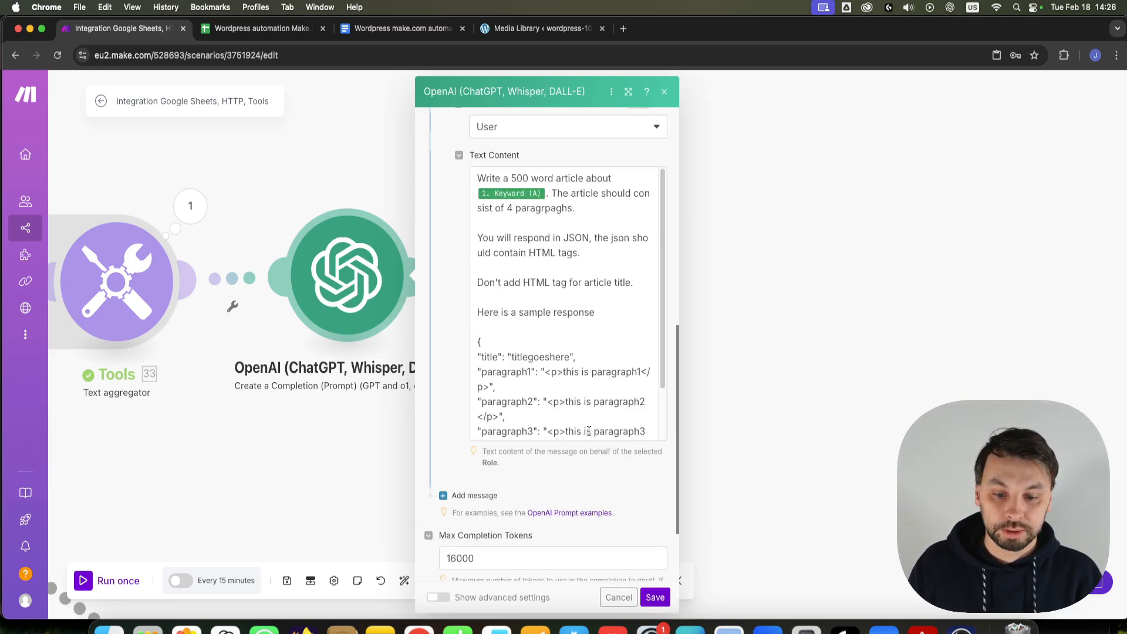
{"action": "scroll", "coordinate": [588, 431], "scroll_direction": "down", "scroll_amount": 5}
{"action": "left_click", "coordinate": [587, 327]}
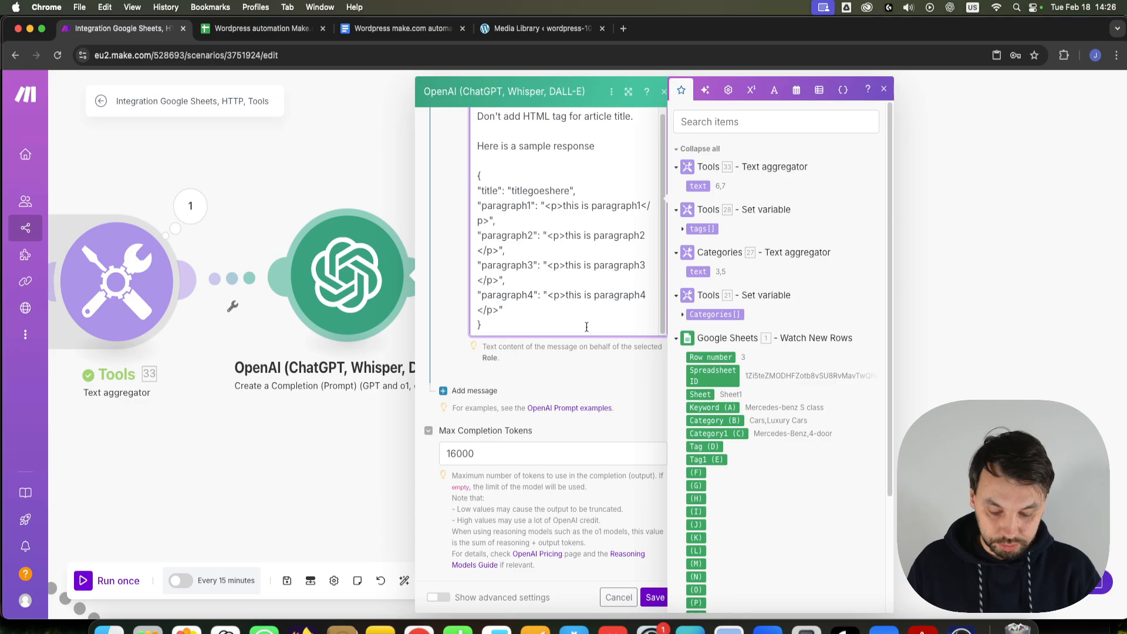
{"action": "type", "text": "Don't add comments, and \"\" to your response, don't start the response with '''JSON and don't end the response with"}
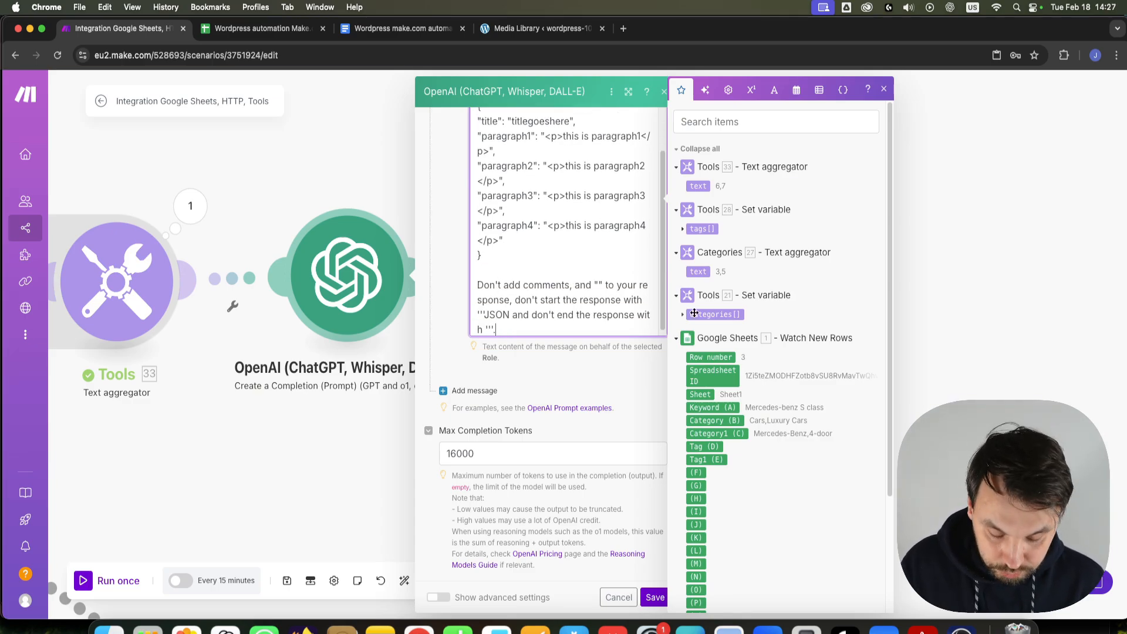
{"action": "left_click", "coordinate": [654, 597]}
Step: Copy the sample JSON response from the OpenAI module's user message and save the module
{"action": "scroll", "coordinate": [609, 519], "scroll_direction": "down", "scroll_amount": 5}
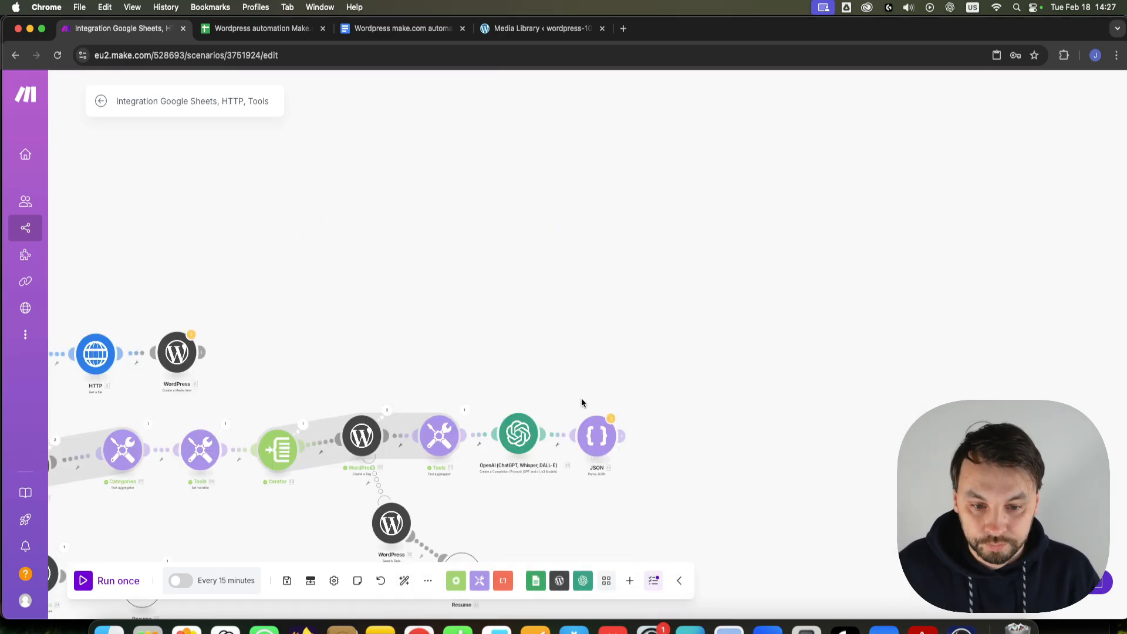
{"action": "left_click", "coordinate": [519, 433]}
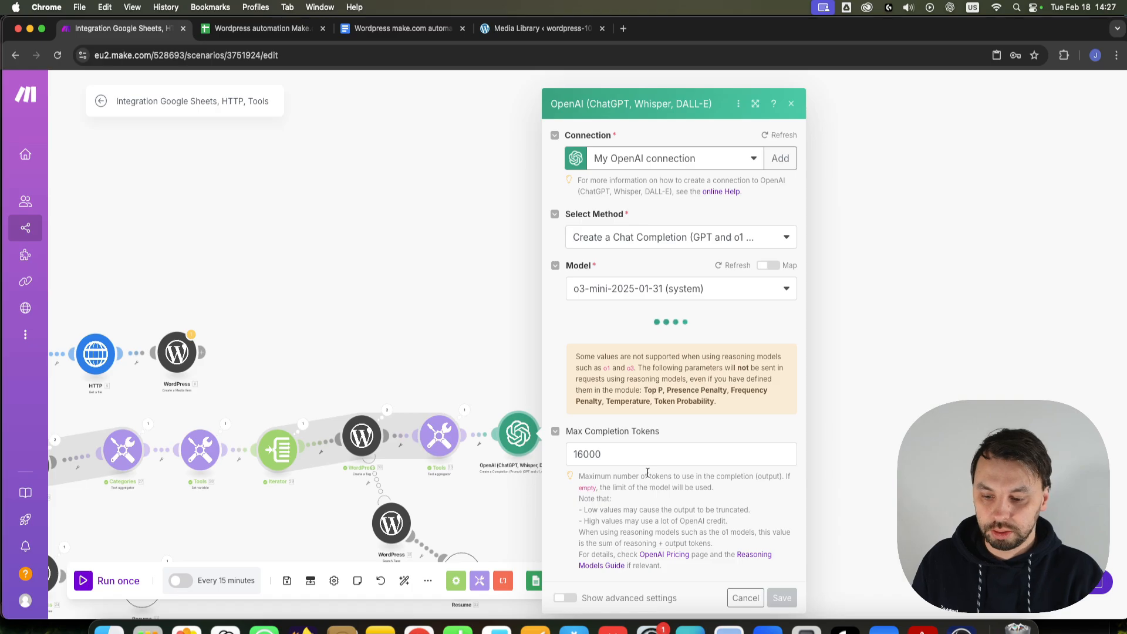
{"action": "scroll", "coordinate": [675, 480], "scroll_direction": "down", "scroll_amount": 10}
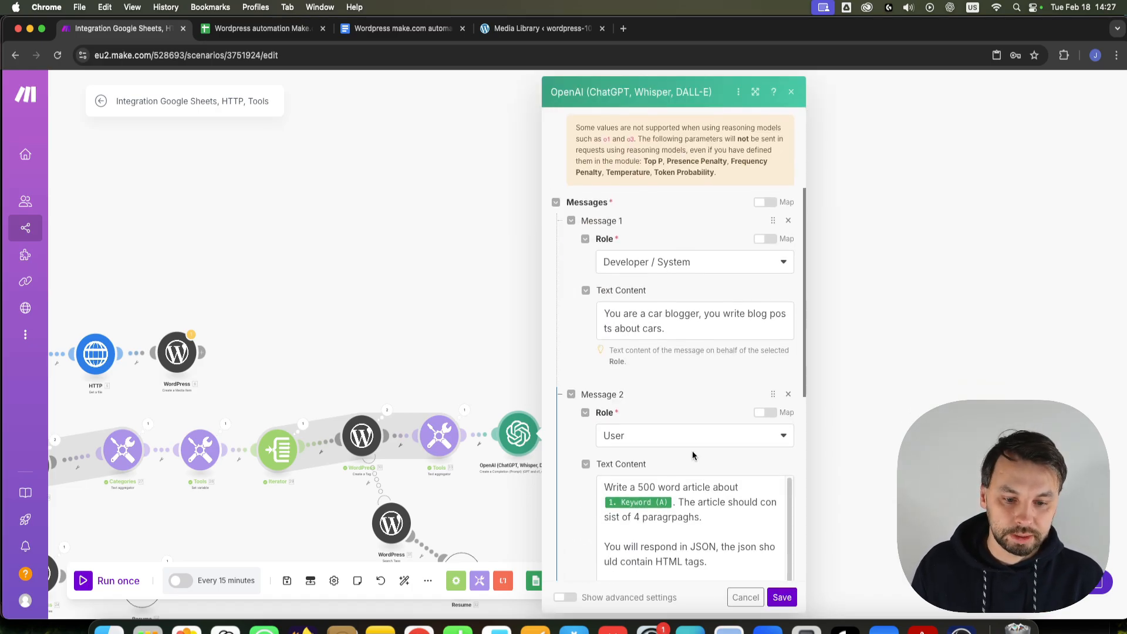
{"action": "left_click_drag", "start_coordinate": [634, 520], "coordinate": [588, 376]}
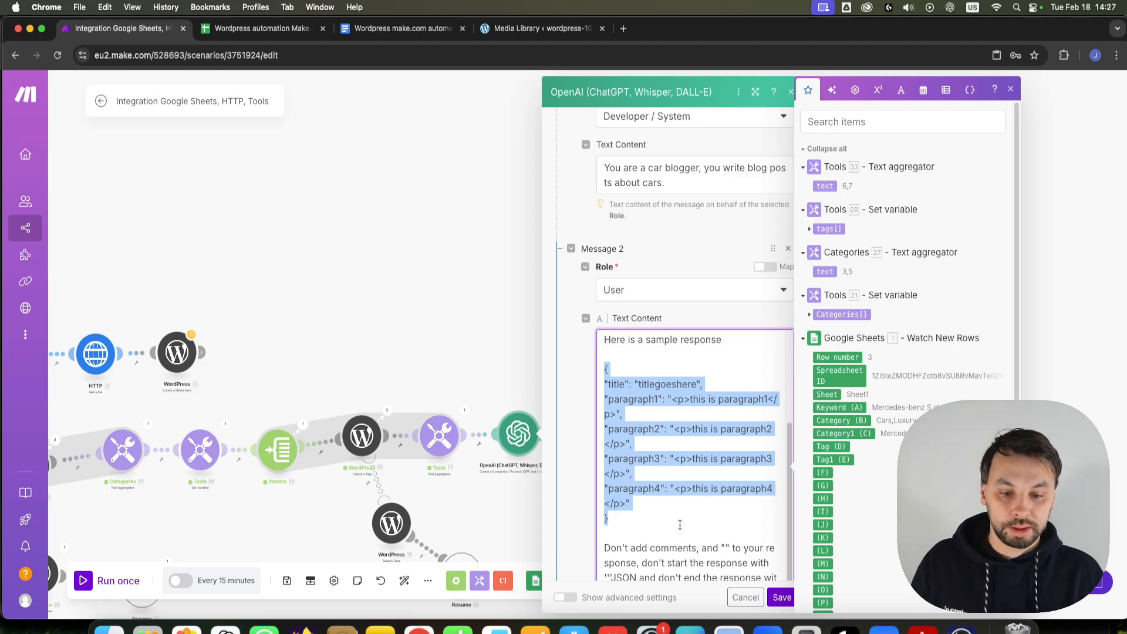
{"action": "left_click", "coordinate": [782, 597]}
{"action": "scroll", "coordinate": [578, 437], "scroll_direction": "up", "scroll_amount": 2}
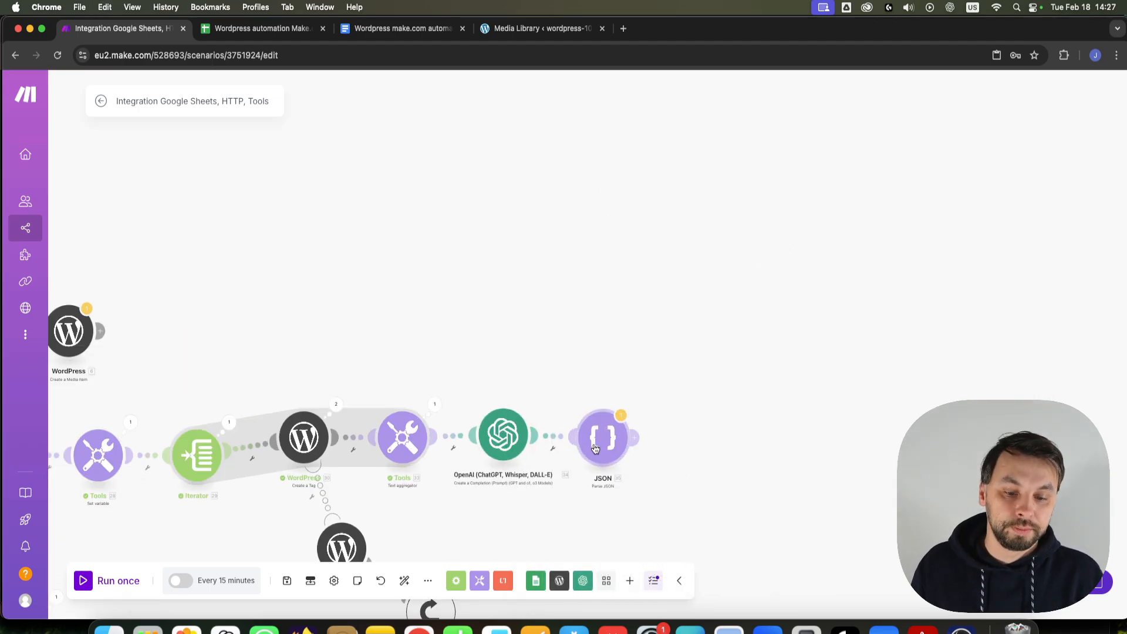
{"action": "right_click", "coordinate": [614, 442]}
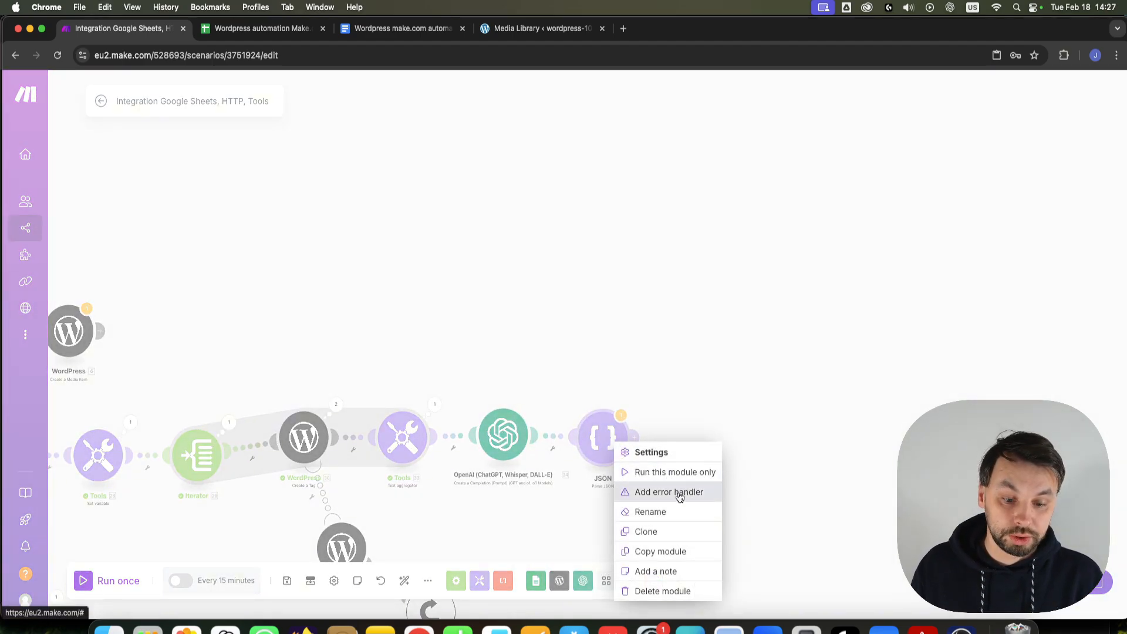
{"action": "left_click", "coordinate": [717, 472]}
{"action": "left_click", "coordinate": [726, 483]}
{"action": "key", "text": "cmd+v"}
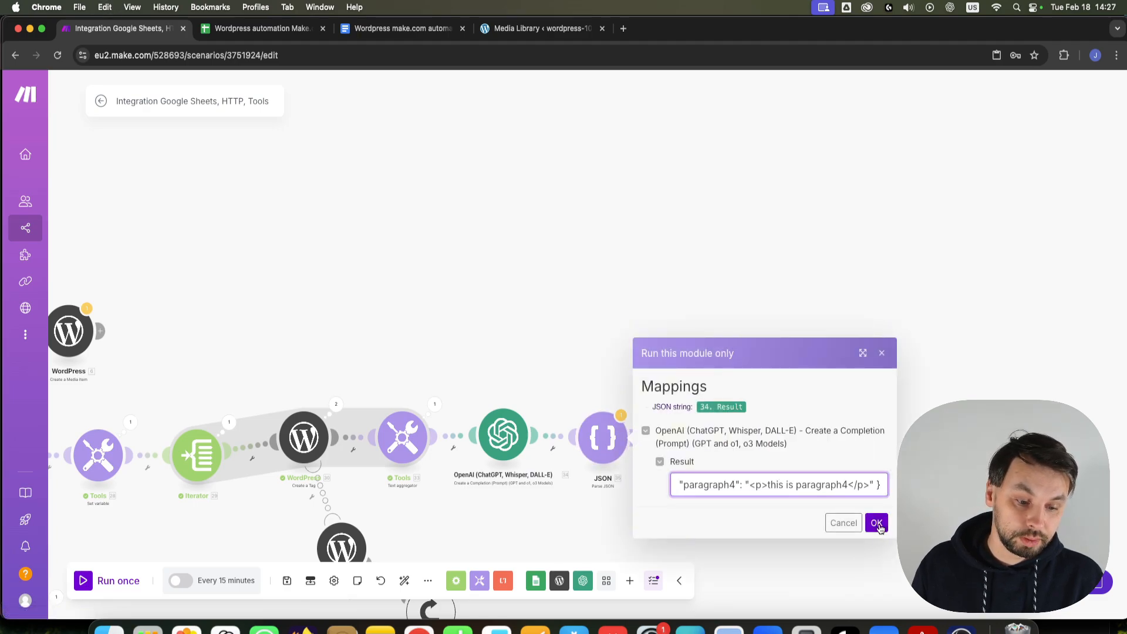
{"action": "left_click", "coordinate": [844, 523]}
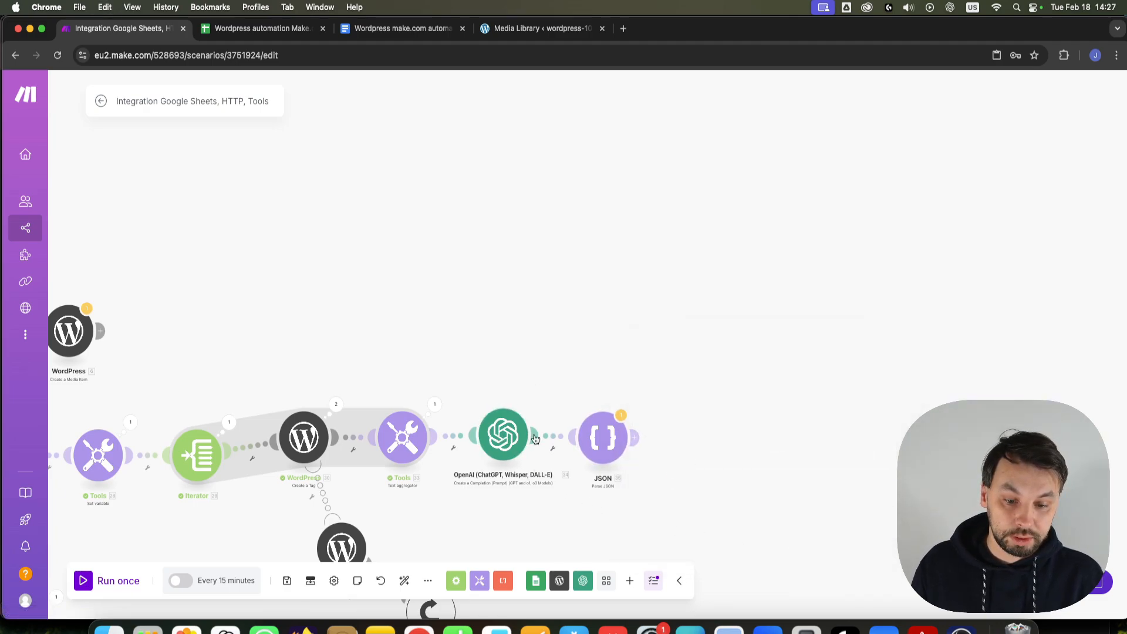
Step: Run only the Parse JSON module with the copied sample JSON as the OpenAI Result and review the parsed title and paragraphs
{"action": "scroll", "coordinate": [604, 435], "scroll_direction": "down", "scroll_amount": 1}
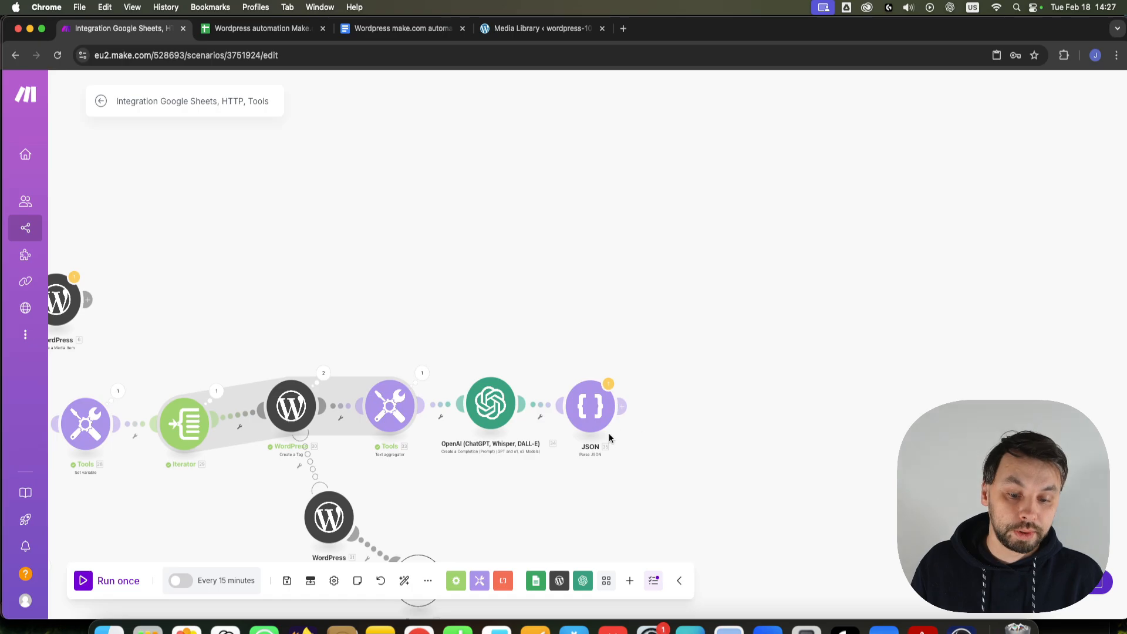
{"action": "right_click", "coordinate": [597, 404]}
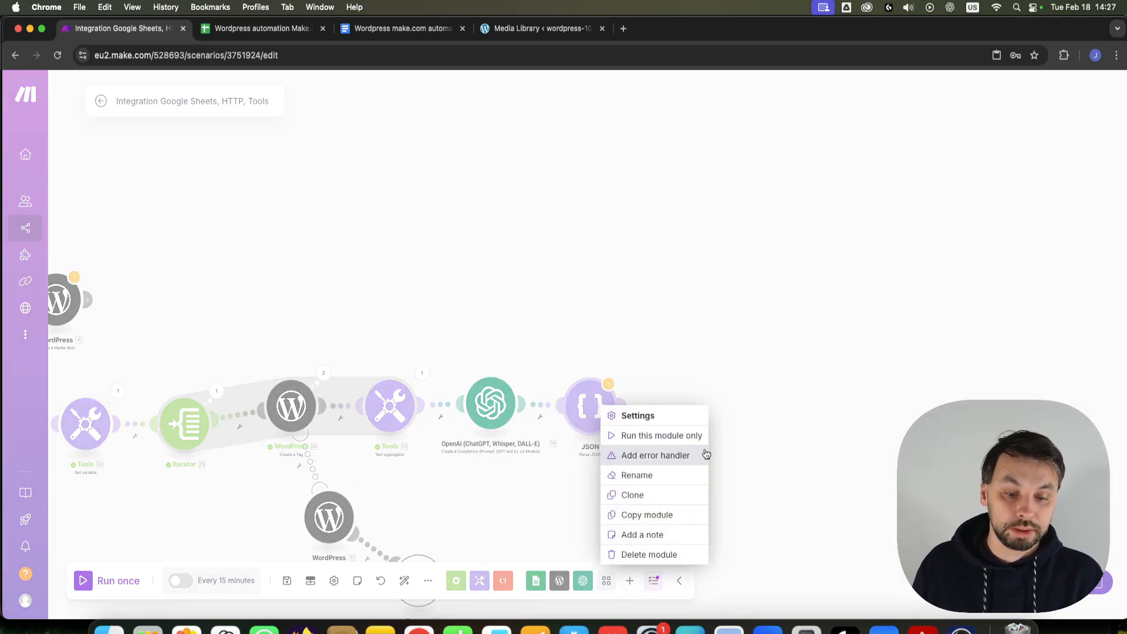
{"action": "left_click", "coordinate": [659, 432]}
{"action": "left_click", "coordinate": [728, 458]}
{"action": "key", "text": "super+v"}
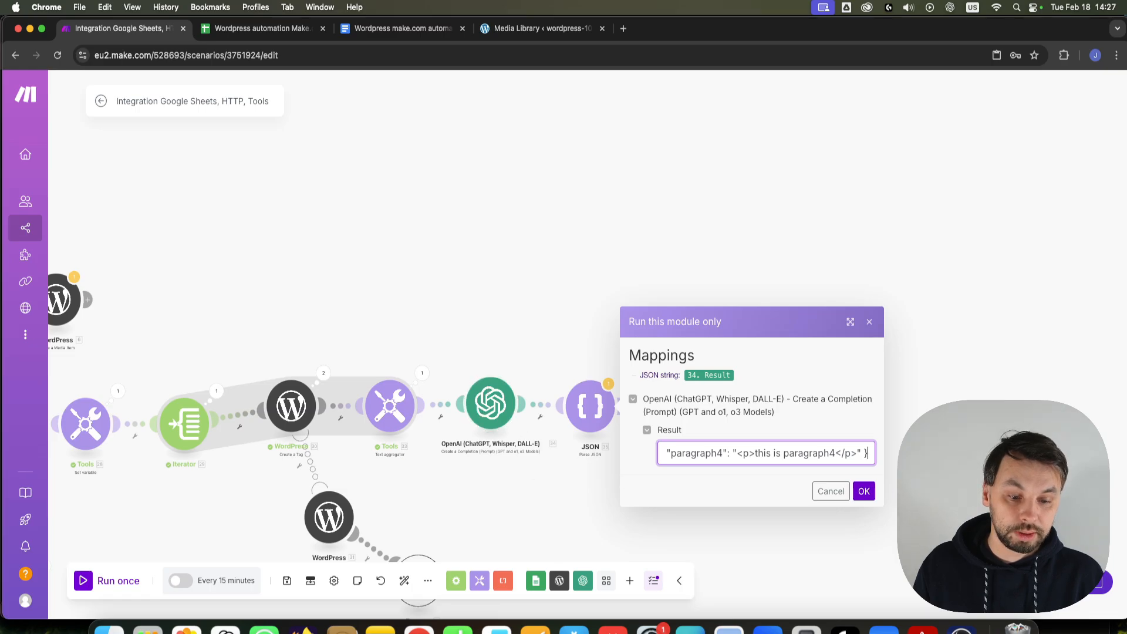
{"action": "left_click", "coordinate": [864, 492]}
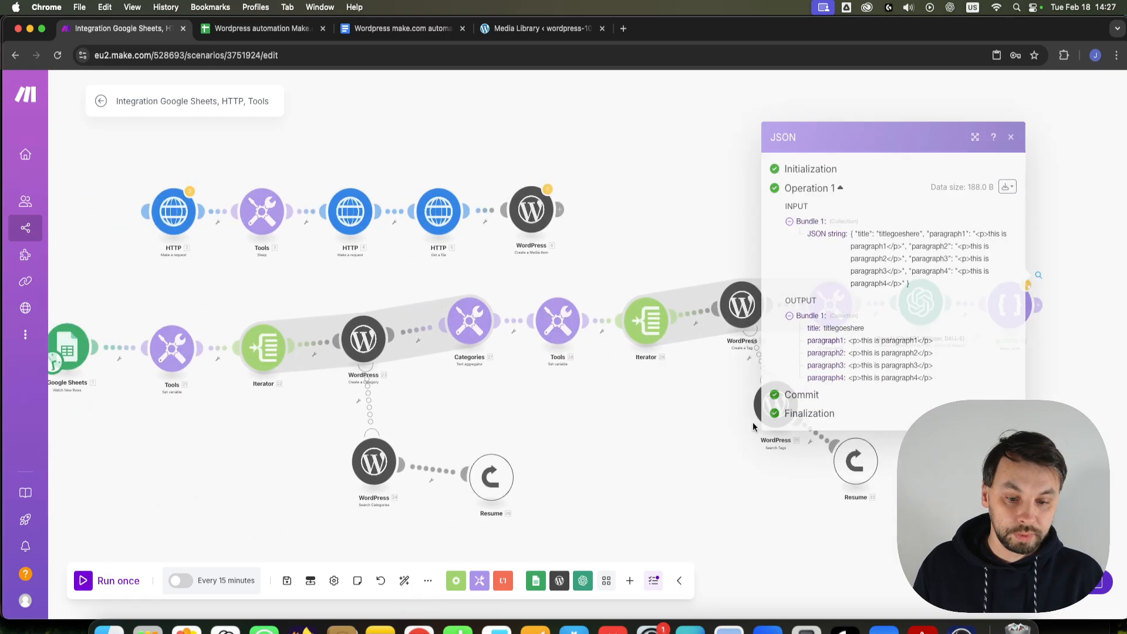
{"action": "left_click_drag", "start_coordinate": [840, 325], "coordinate": [888, 356]}
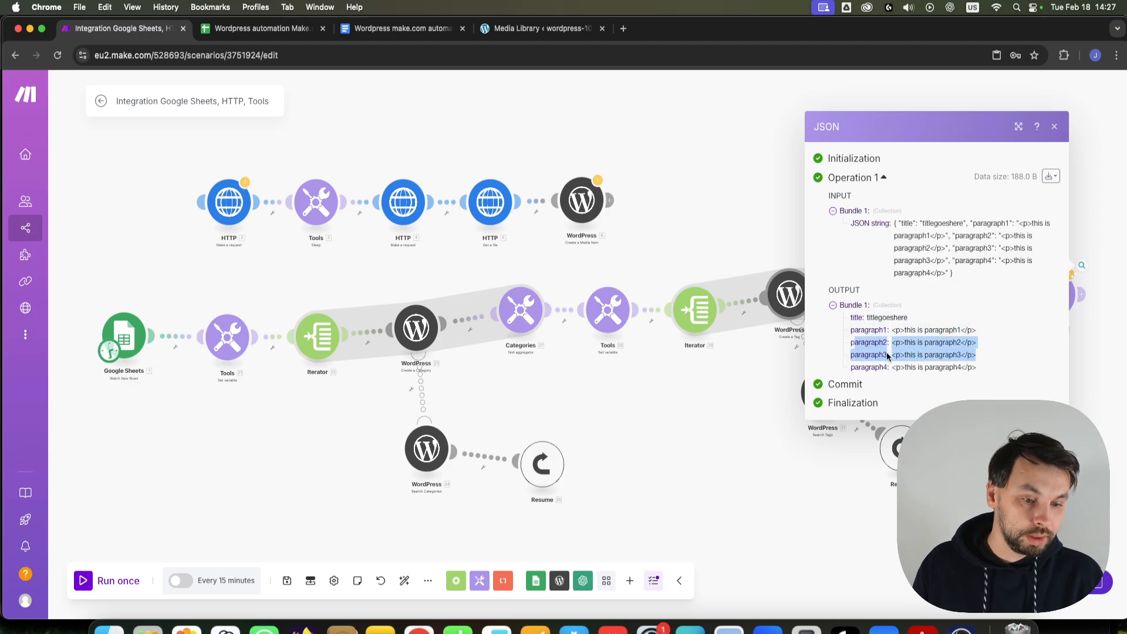
{"action": "left_click_drag", "start_coordinate": [1066, 441], "coordinate": [649, 426]}
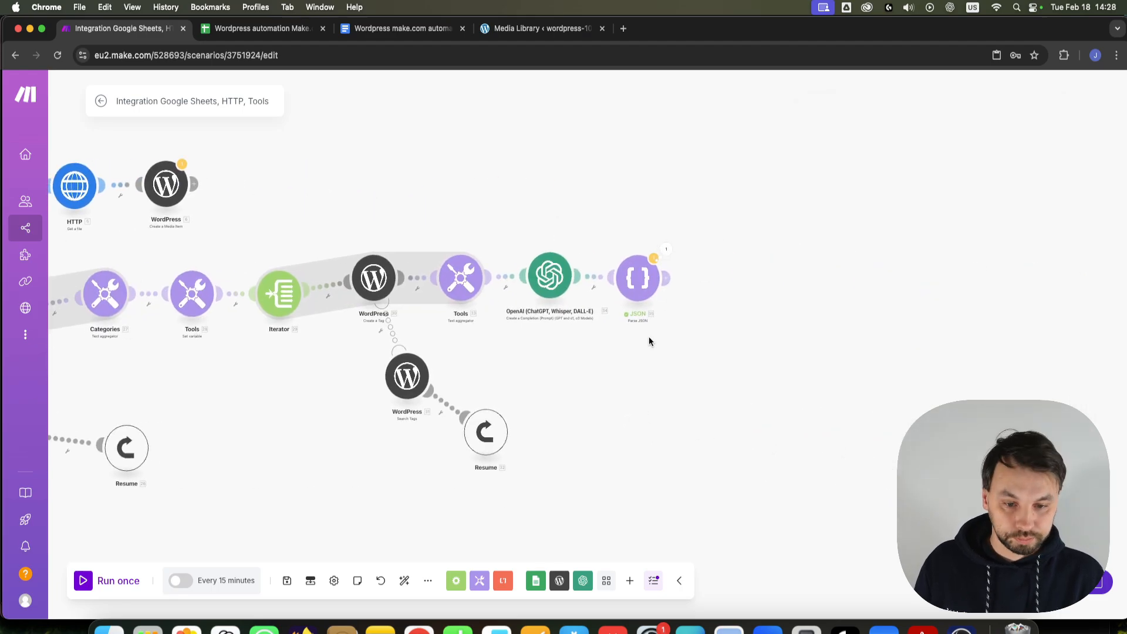
Step: Add a WordPress Create a Post module and connect it after the Parse JSON module
{"action": "scroll", "coordinate": [645, 305], "scroll_direction": "down", "scroll_amount": 3}
{"action": "left_click_drag", "start_coordinate": [639, 342], "coordinate": [644, 377]}
{"action": "scroll", "coordinate": [612, 385], "scroll_direction": "up", "scroll_amount": 5}
{"action": "scroll", "coordinate": [615, 386], "scroll_direction": "down", "scroll_amount": 5}
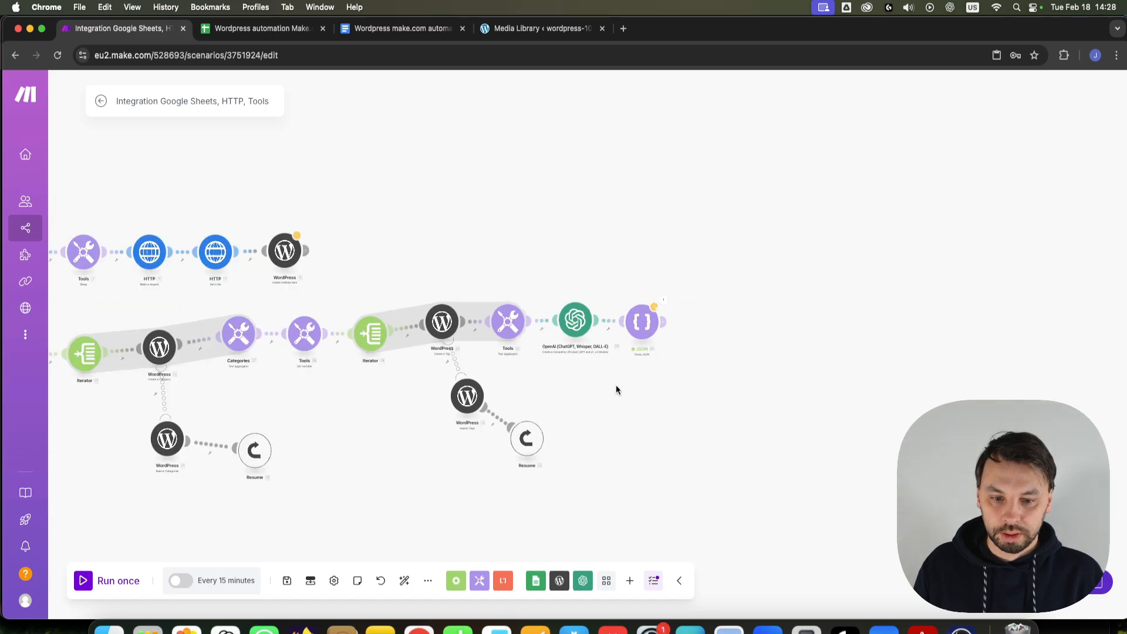
{"action": "left_click", "coordinate": [559, 587]}
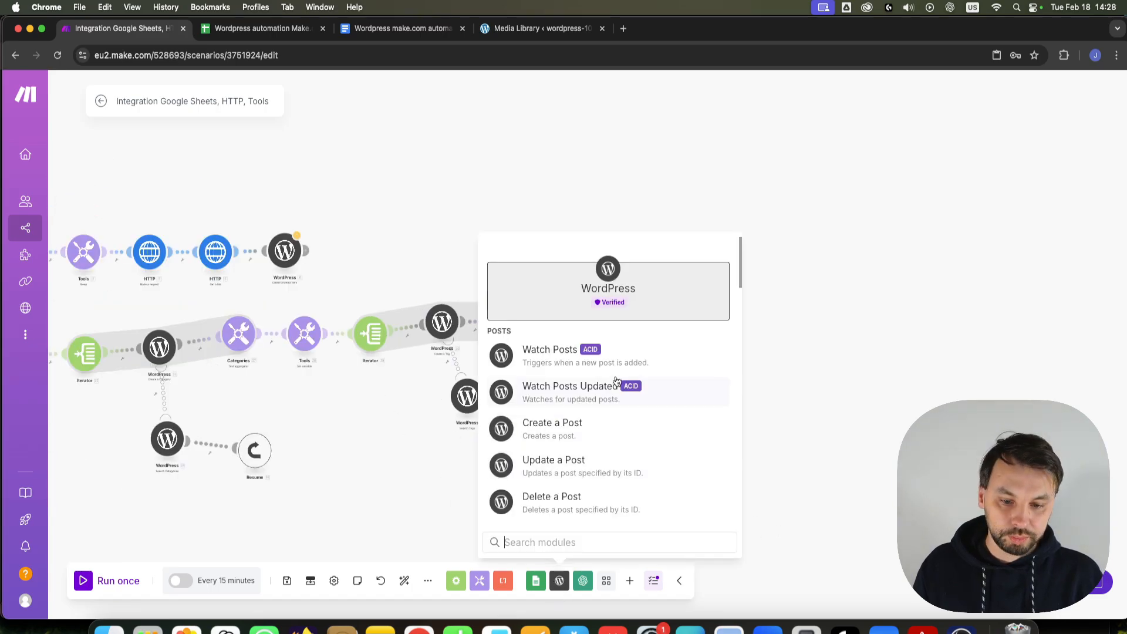
{"action": "left_click", "coordinate": [591, 438]}
{"action": "left_click_drag", "start_coordinate": [596, 441], "coordinate": [712, 332]}
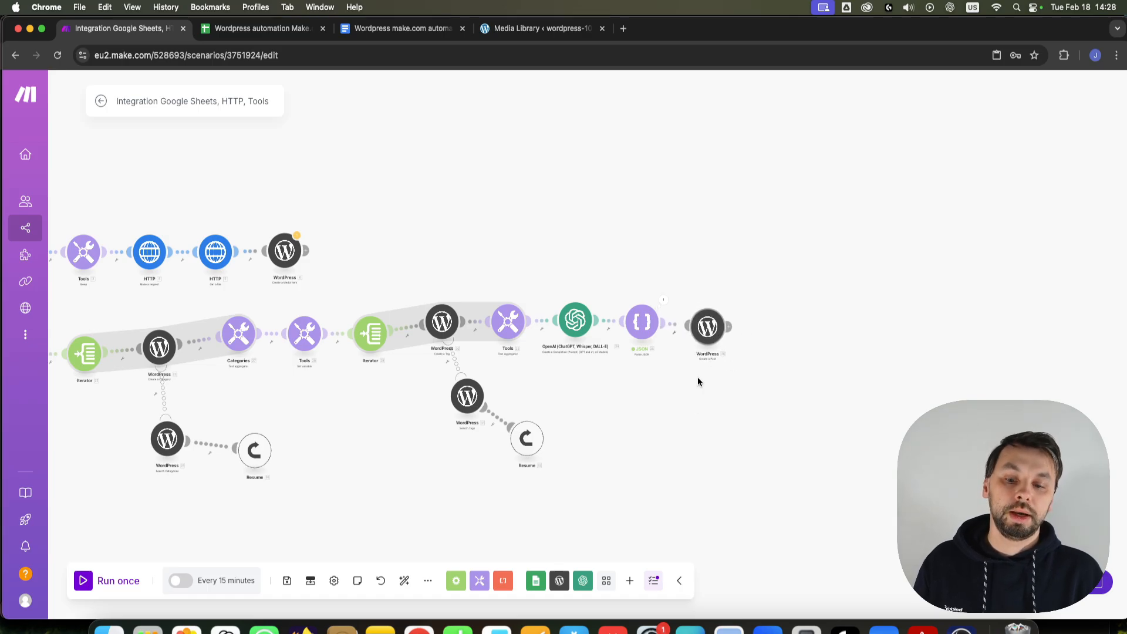
Step: Set the new WordPress module's connection to Make.com Youtube Testing
{"action": "left_click", "coordinate": [711, 326]}
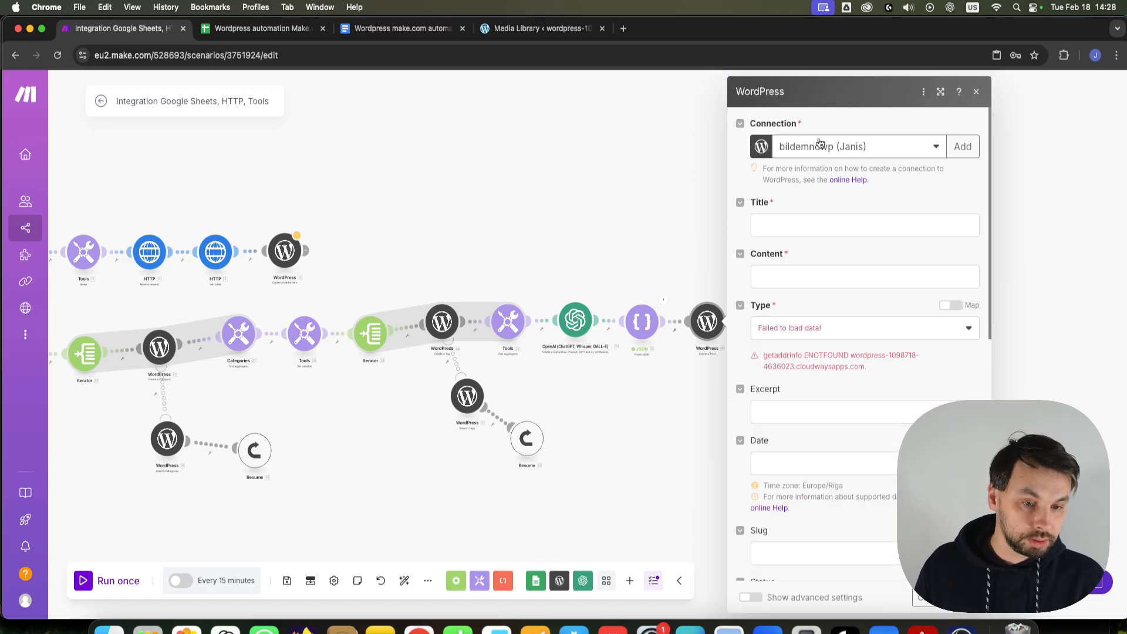
{"action": "left_click", "coordinate": [820, 146]}
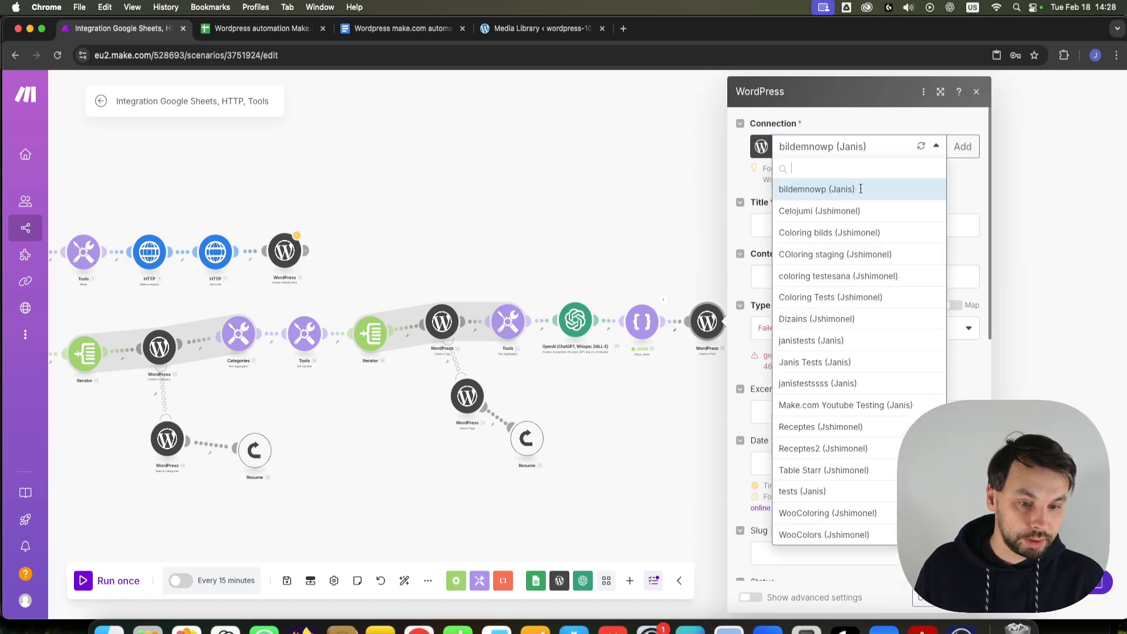
{"action": "left_click", "coordinate": [830, 406]}
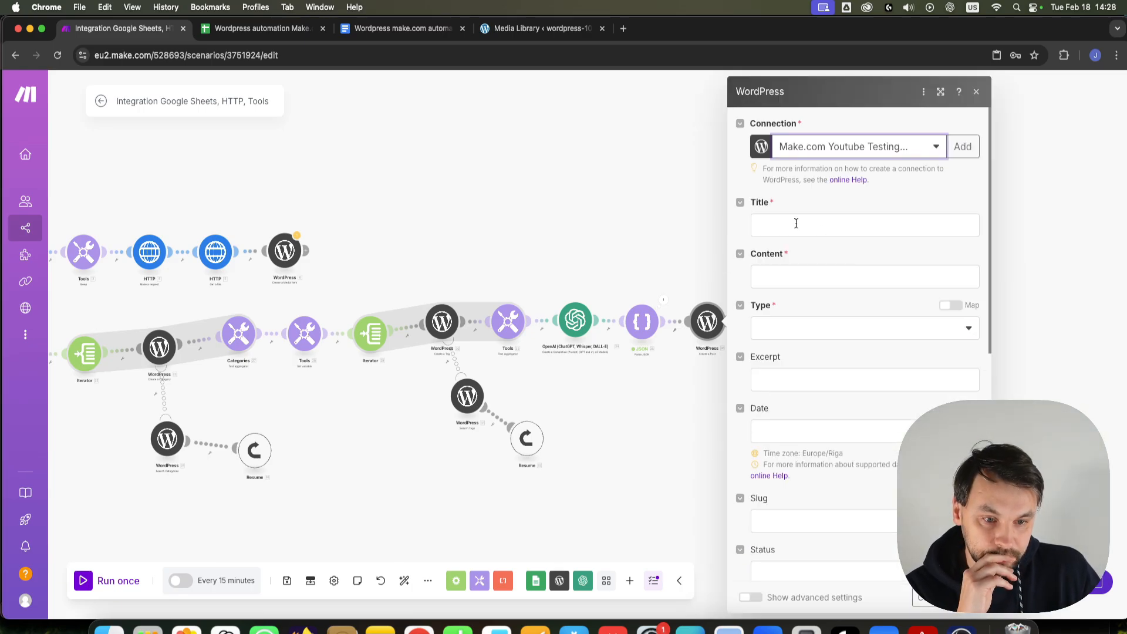
Step: Map the Parse JSON title to the post's Title, and paragraph1 through paragraph4 in order to its Content
{"action": "left_click", "coordinate": [799, 223]}
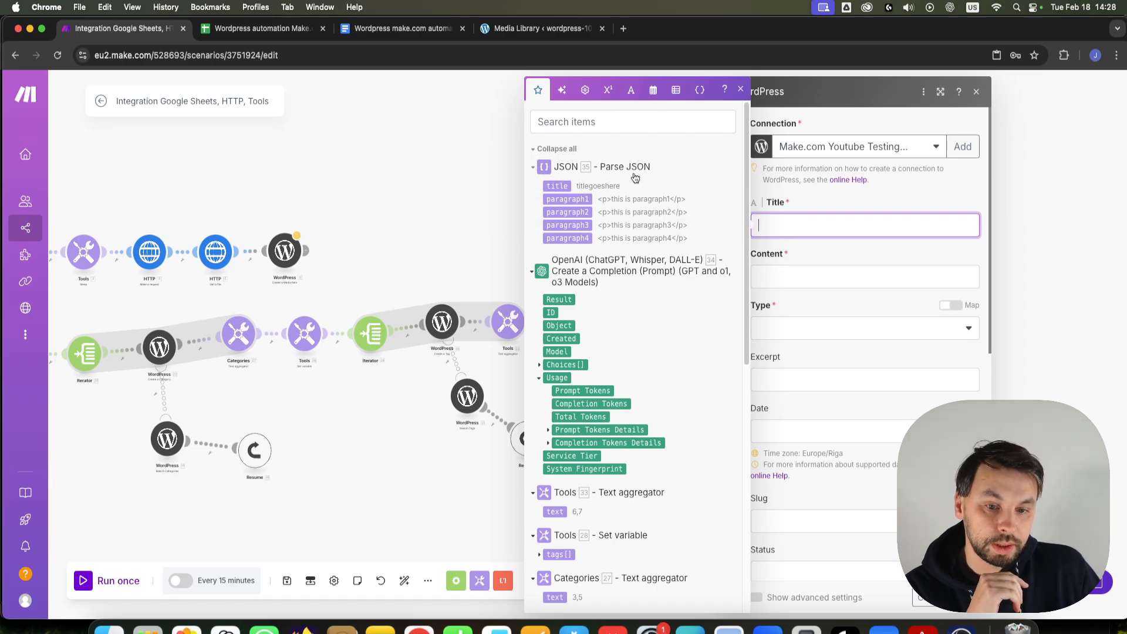
{"action": "left_click", "coordinate": [547, 185]}
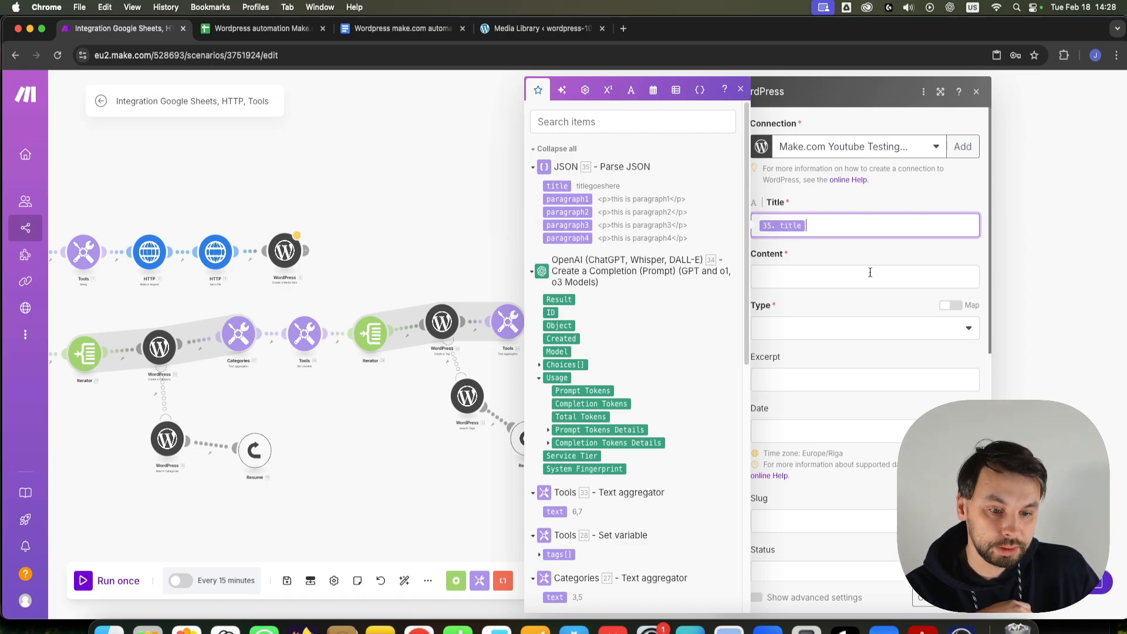
{"action": "left_click", "coordinate": [816, 277]}
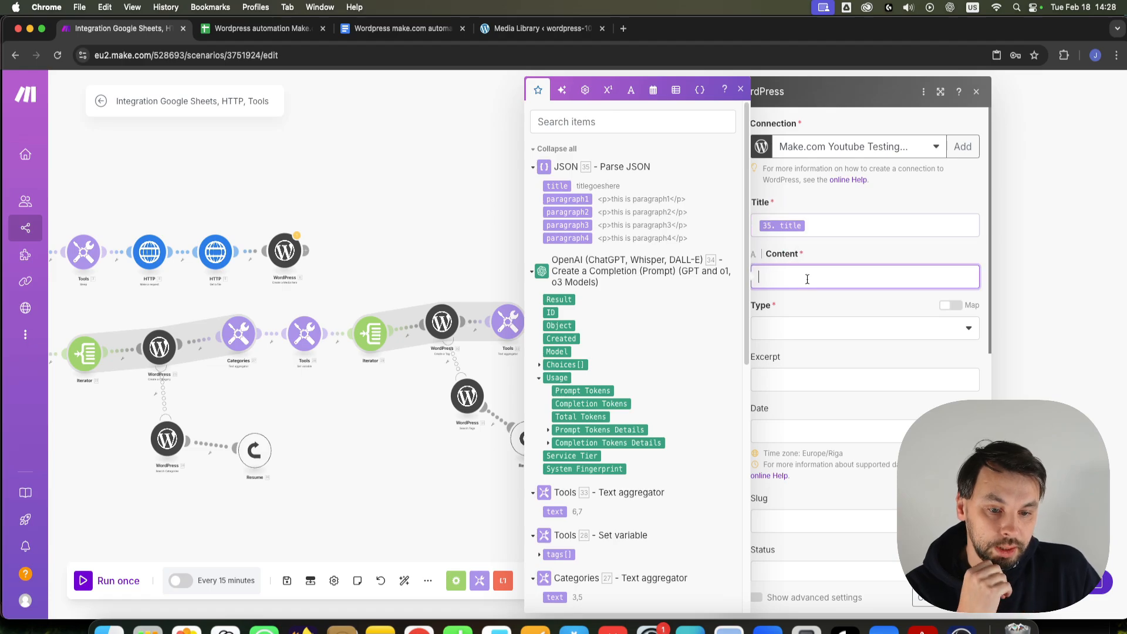
{"action": "double_click", "coordinate": [575, 201]}
{"action": "key", "text": "BackSpace"}
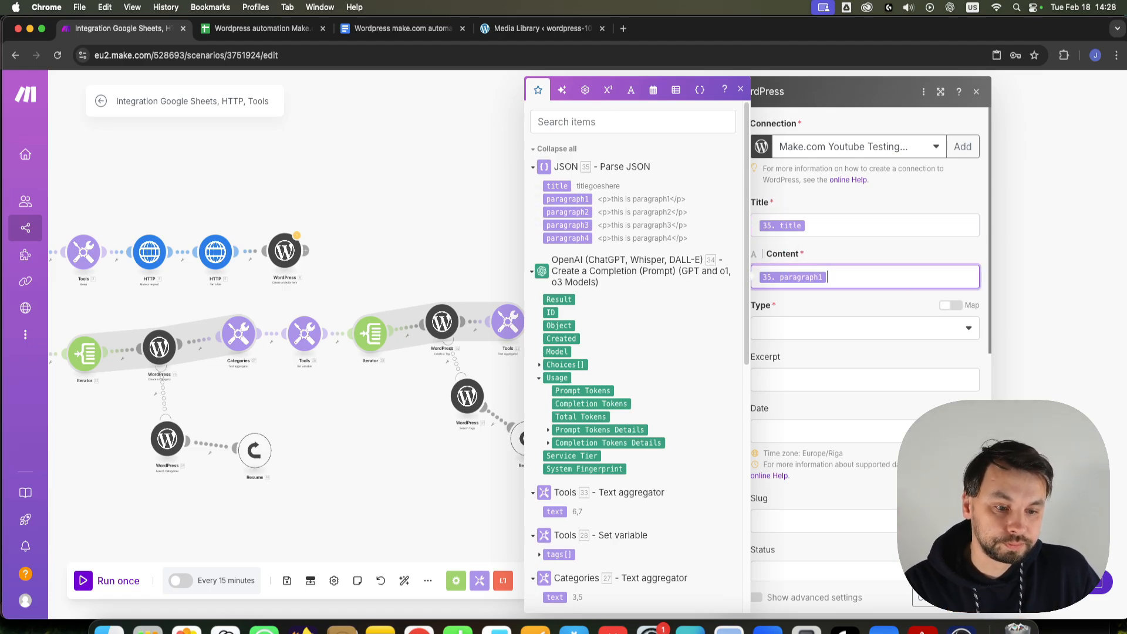
{"action": "left_click", "coordinate": [578, 211]}
{"action": "left_click", "coordinate": [579, 227]}
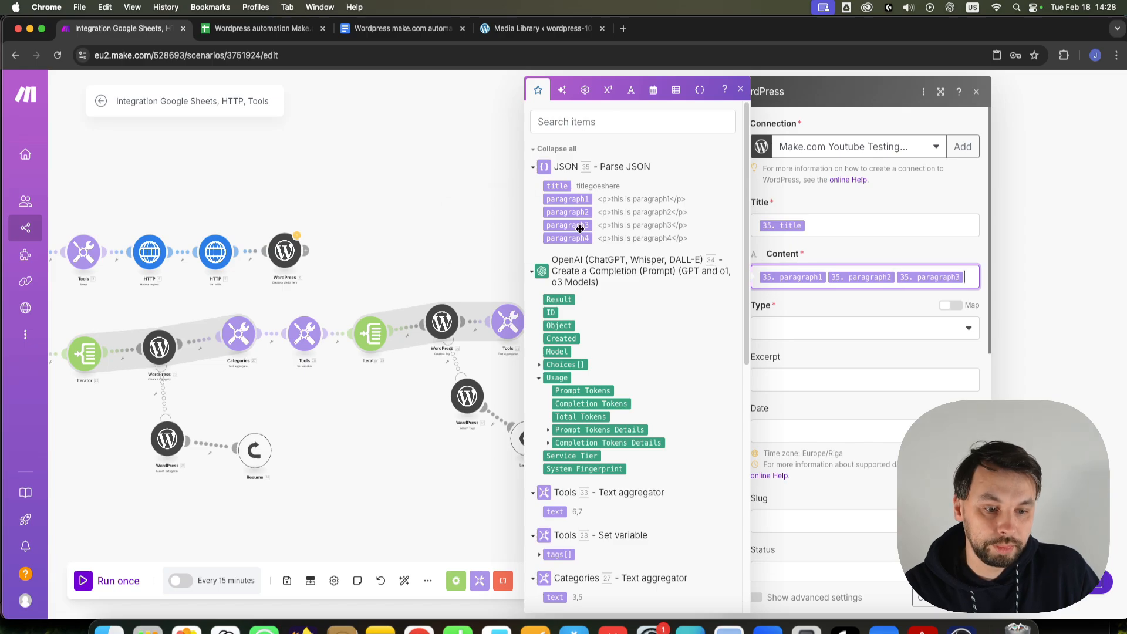
{"action": "left_click", "coordinate": [578, 238]}
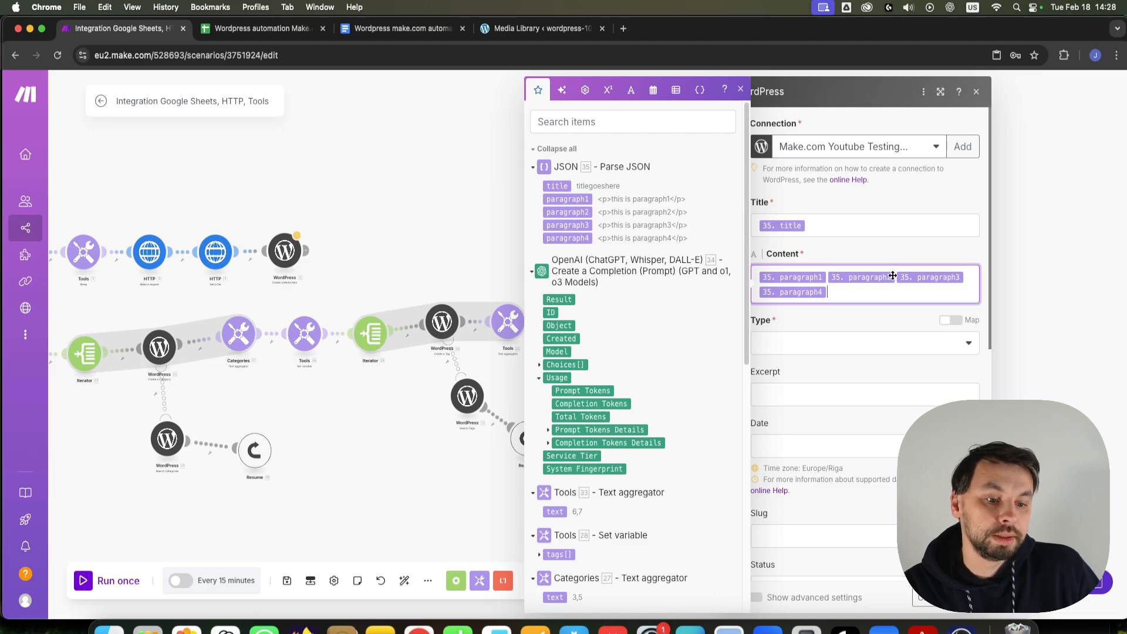
Step: Set the WordPress post's type to Posts
{"action": "scroll", "coordinate": [855, 320], "scroll_direction": "down", "scroll_amount": 1}
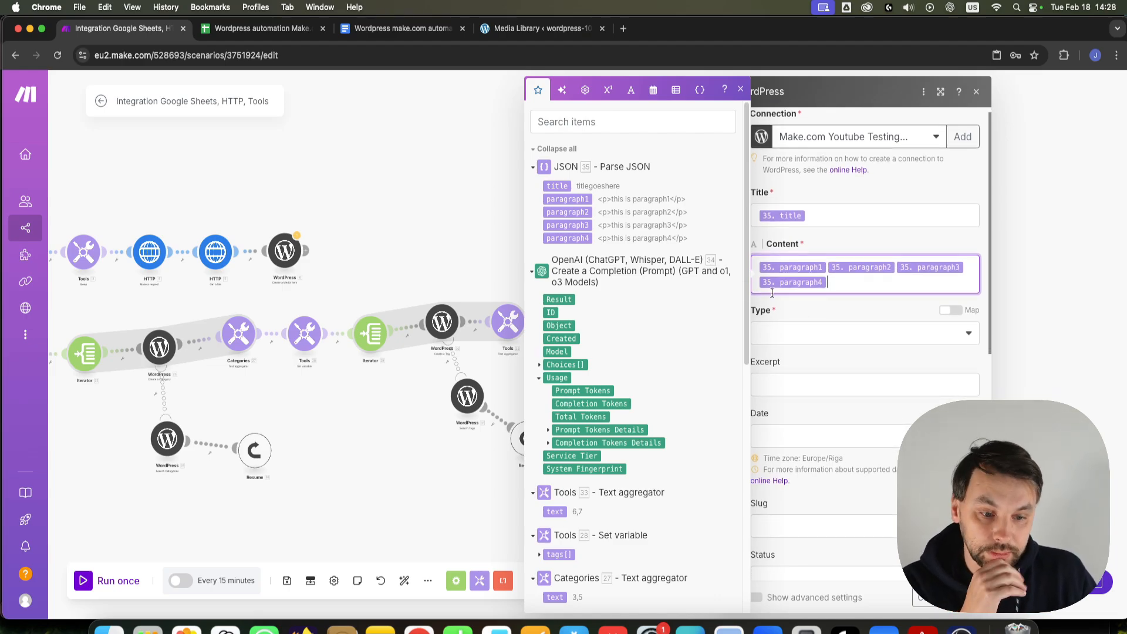
{"action": "left_click", "coordinate": [788, 336]}
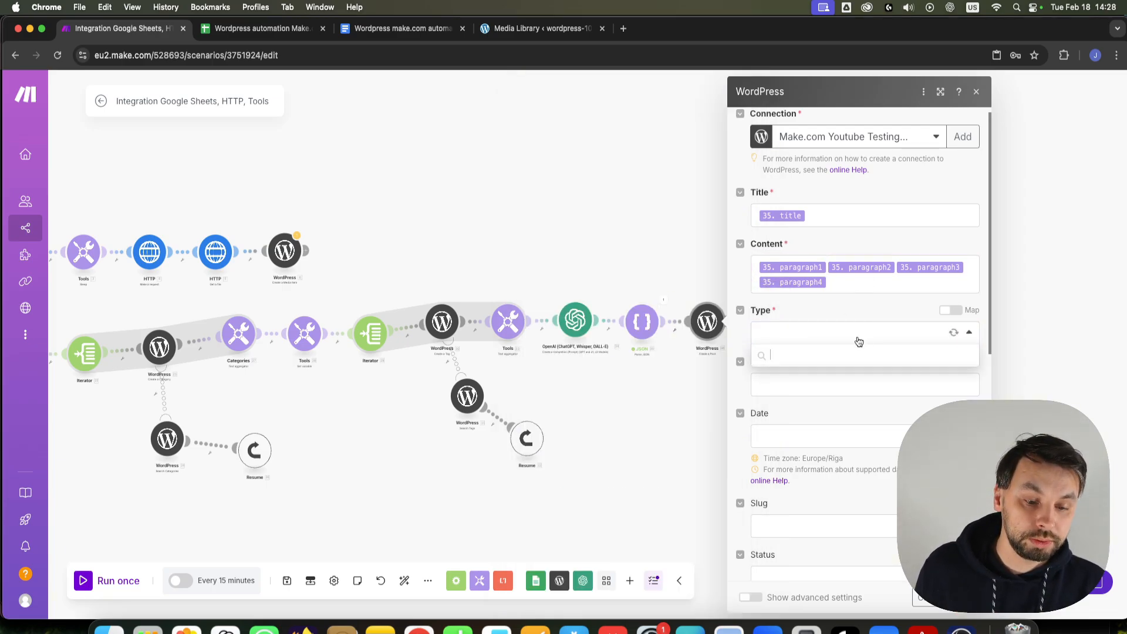
{"action": "left_click", "coordinate": [789, 377]}
{"action": "scroll", "coordinate": [845, 327], "scroll_direction": "down", "scroll_amount": 1}
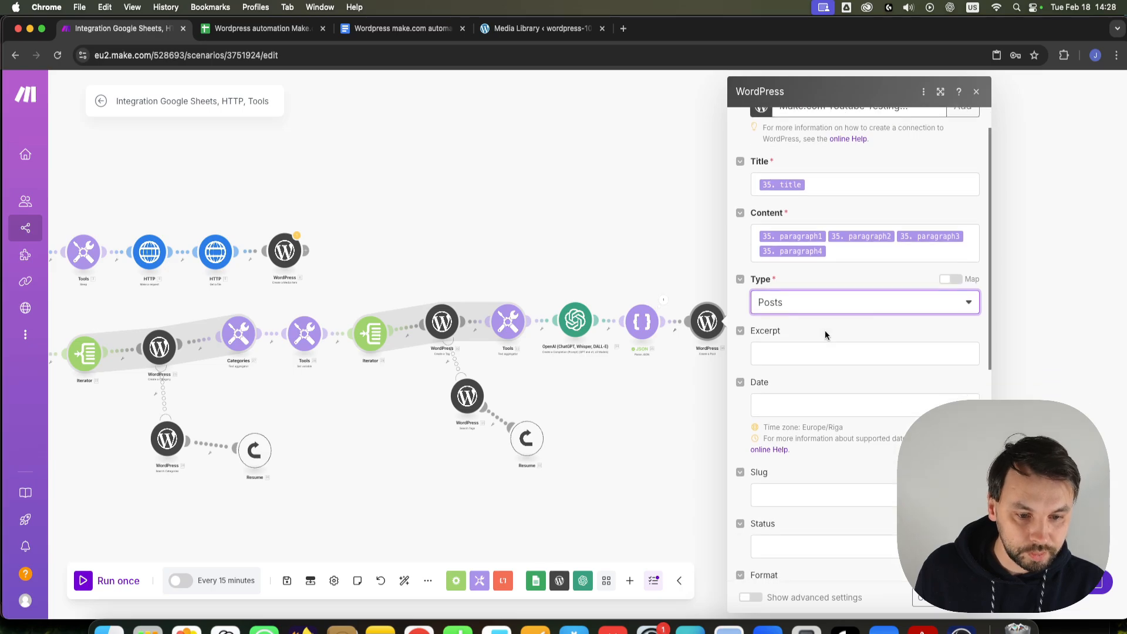
{"action": "scroll", "coordinate": [800, 330], "scroll_direction": "down", "scroll_amount": 1}
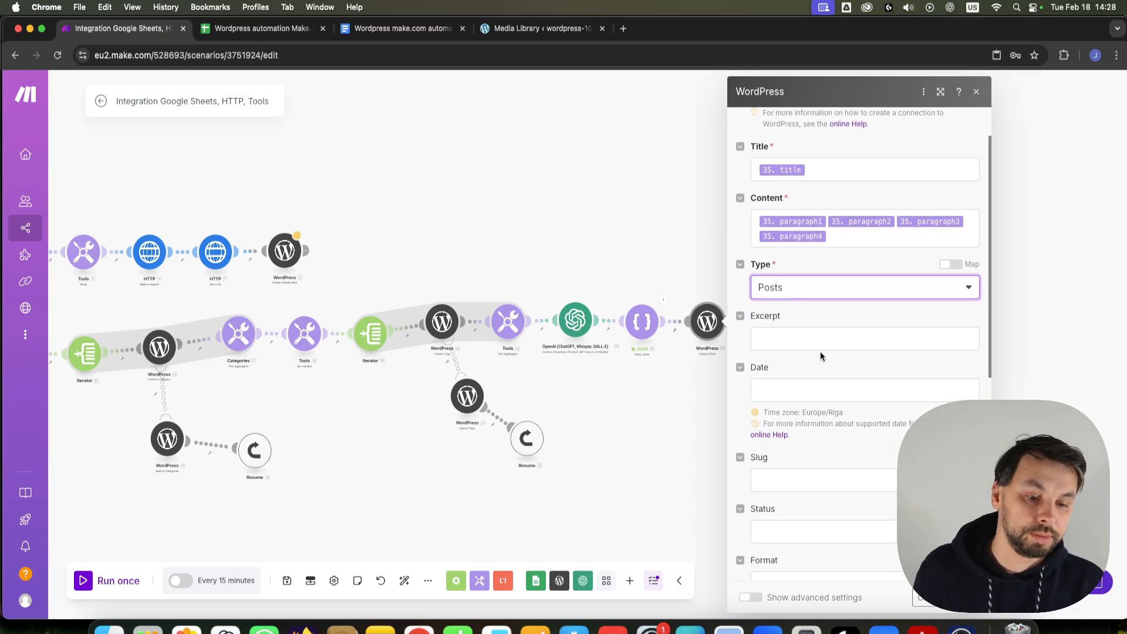
{"action": "scroll", "coordinate": [824, 350], "scroll_direction": "down", "scroll_amount": 1}
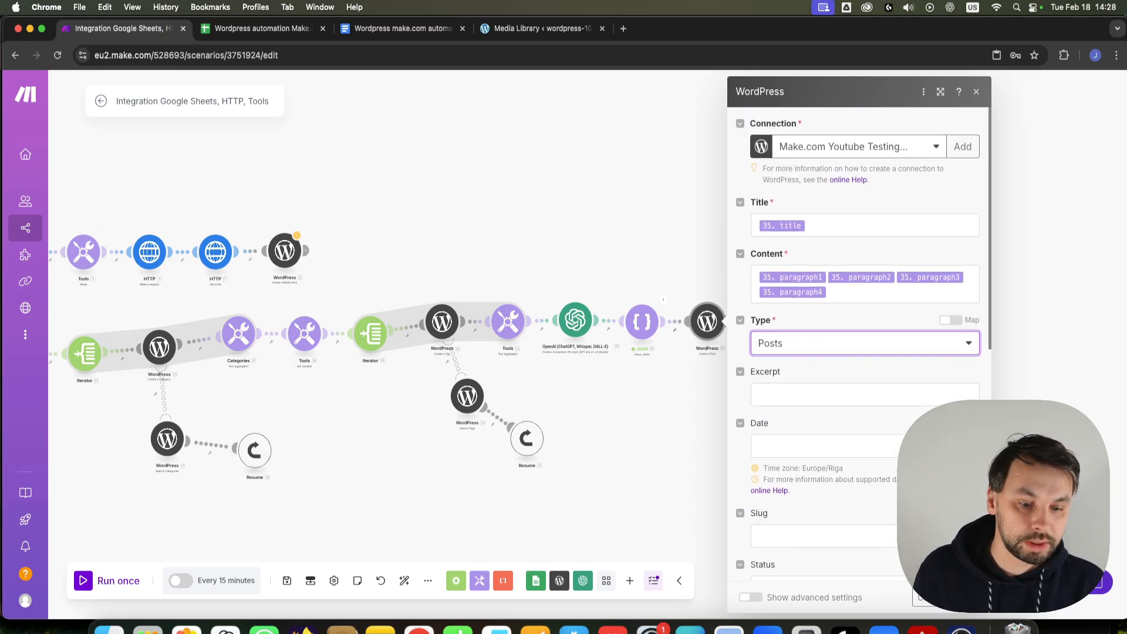
Step: Review the post's optional fields, including Excerpt, Date and Slug, along with the mapped title and content
{"action": "scroll", "coordinate": [848, 391], "scroll_direction": "down", "scroll_amount": 5}
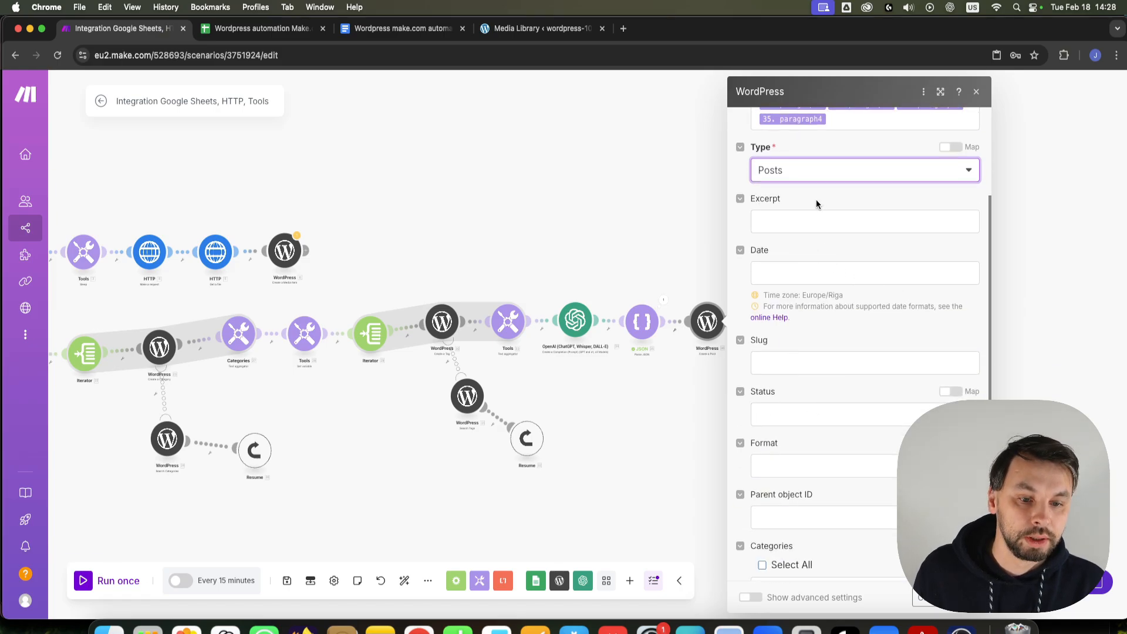
{"action": "scroll", "coordinate": [819, 204], "scroll_direction": "up", "scroll_amount": 5}
{"action": "left_click", "coordinate": [786, 389]}
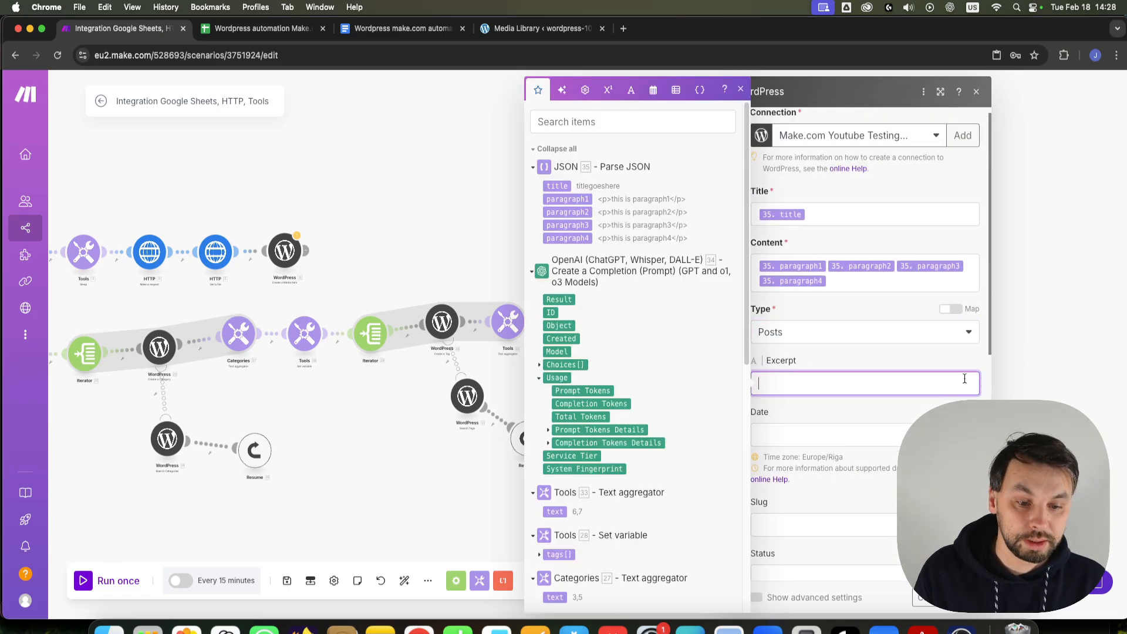
{"action": "left_click", "coordinate": [863, 363]}
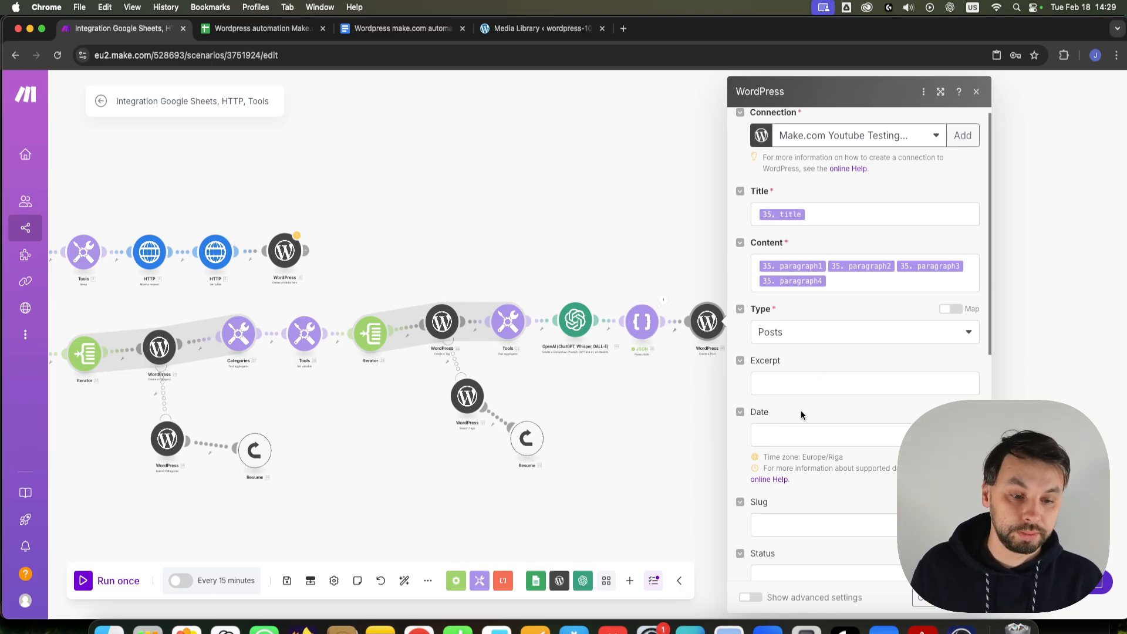
{"action": "scroll", "coordinate": [803, 408], "scroll_direction": "down", "scroll_amount": 3}
{"action": "scroll", "coordinate": [804, 405], "scroll_direction": "down", "scroll_amount": 1}
{"action": "left_click", "coordinate": [763, 382]}
{"action": "left_click", "coordinate": [804, 363]}
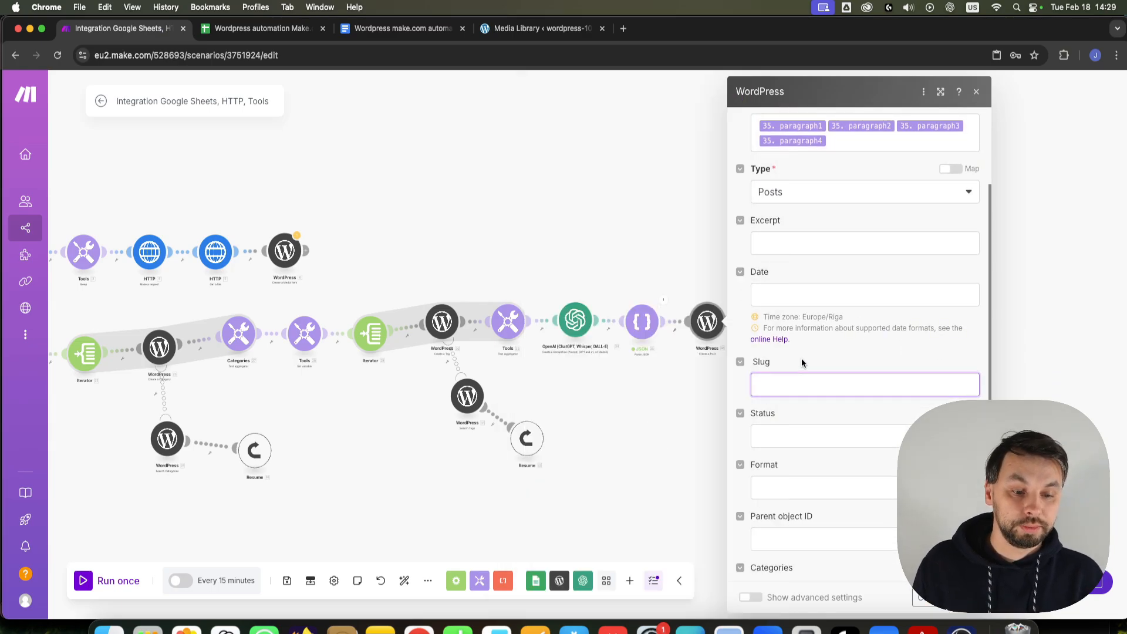
{"action": "scroll", "coordinate": [781, 376], "scroll_direction": "up", "scroll_amount": 4}
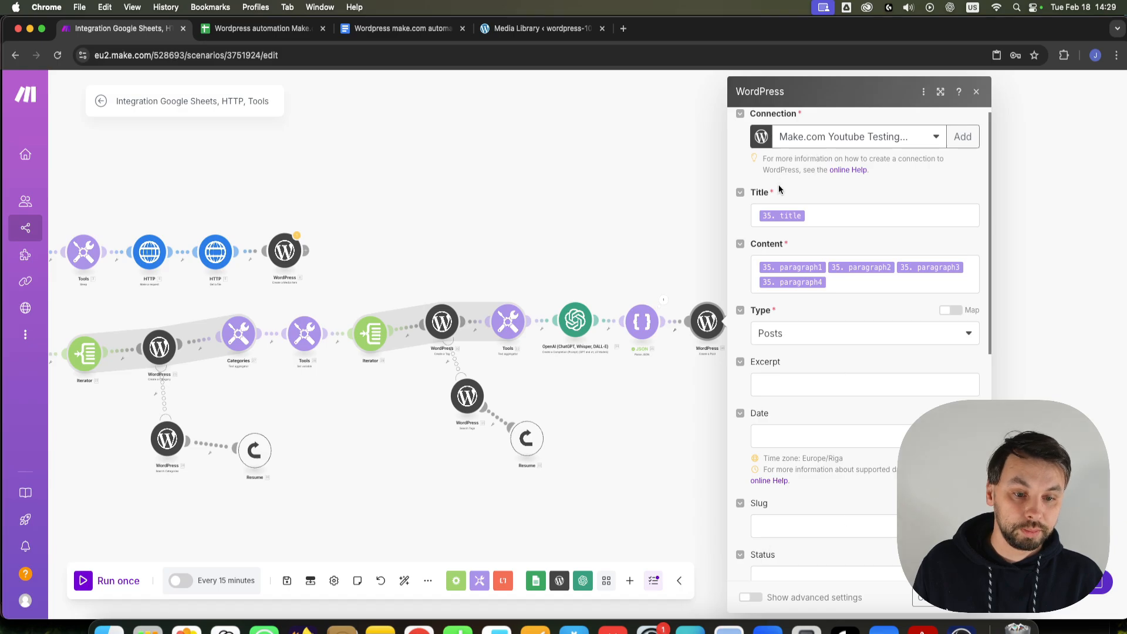
{"action": "scroll", "coordinate": [787, 523], "scroll_direction": "down", "scroll_amount": 5}
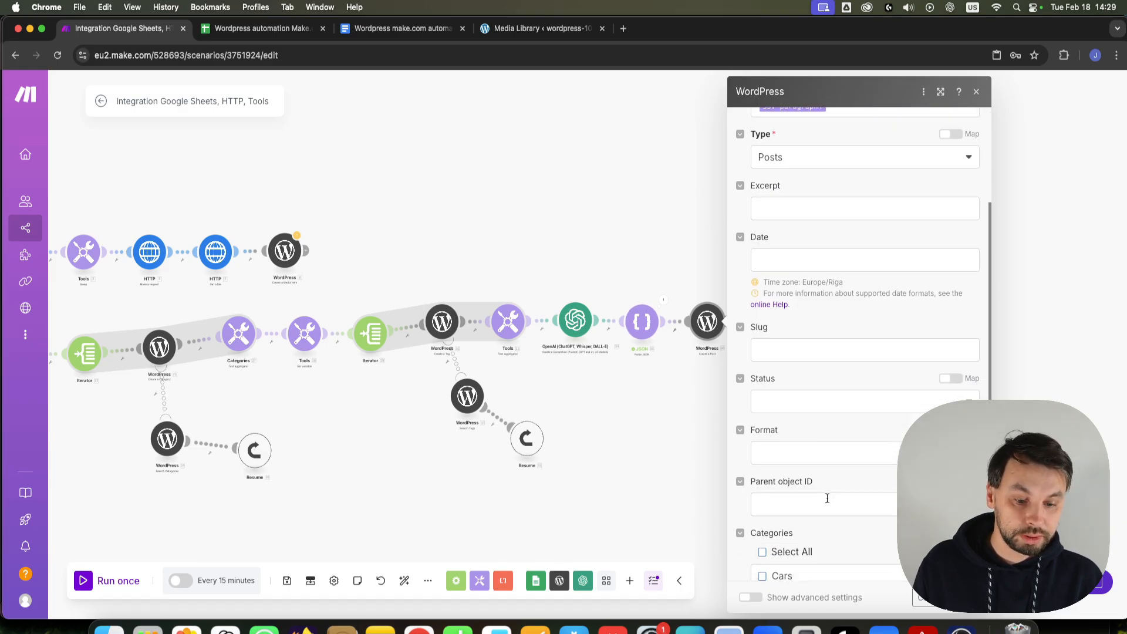
Step: Set the WordPress post's status to Draft
{"action": "left_click", "coordinate": [794, 400]}
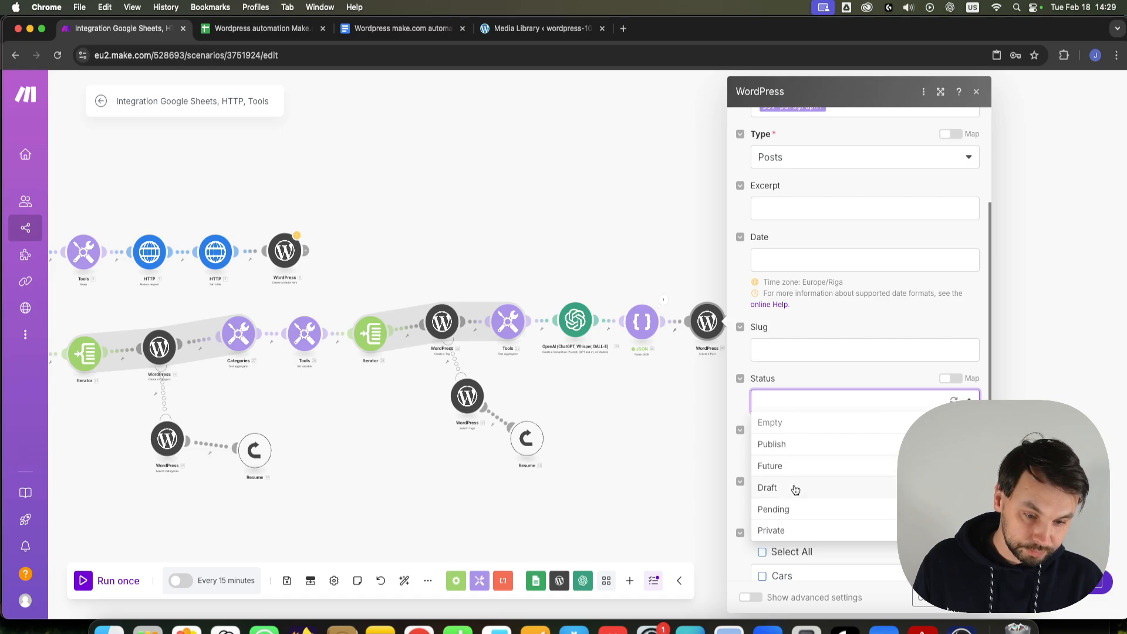
{"action": "left_click", "coordinate": [793, 489]}
{"action": "scroll", "coordinate": [806, 434], "scroll_direction": "down", "scroll_amount": 1}
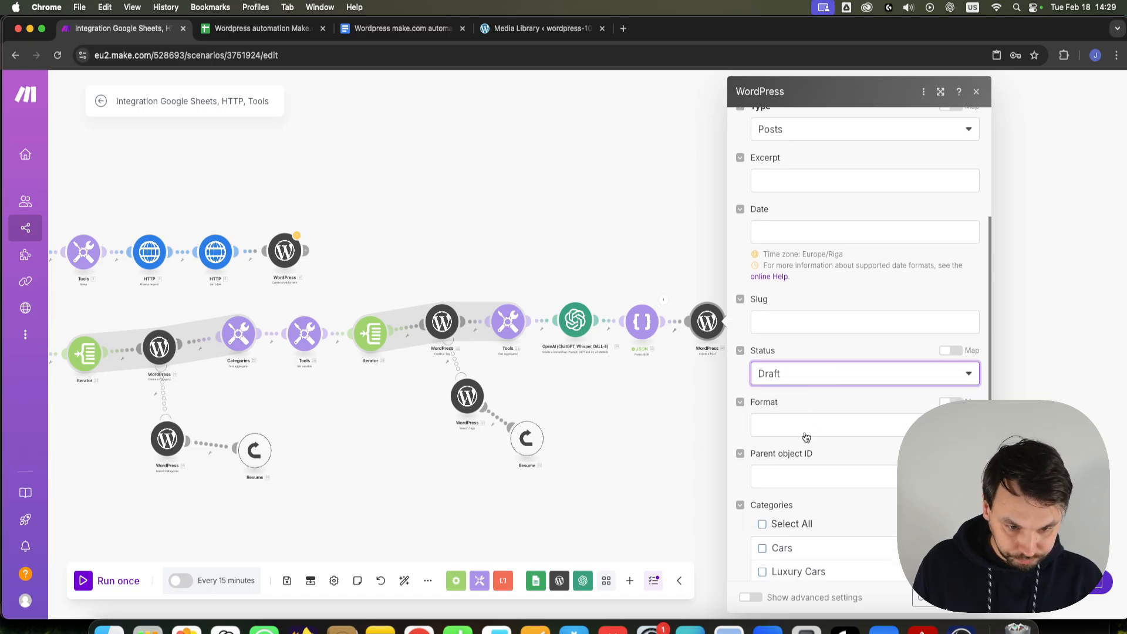
Step: Try selecting the Cars and Luxury Cars categories for the post, and clear both selections
{"action": "scroll", "coordinate": [807, 434], "scroll_direction": "down", "scroll_amount": 5}
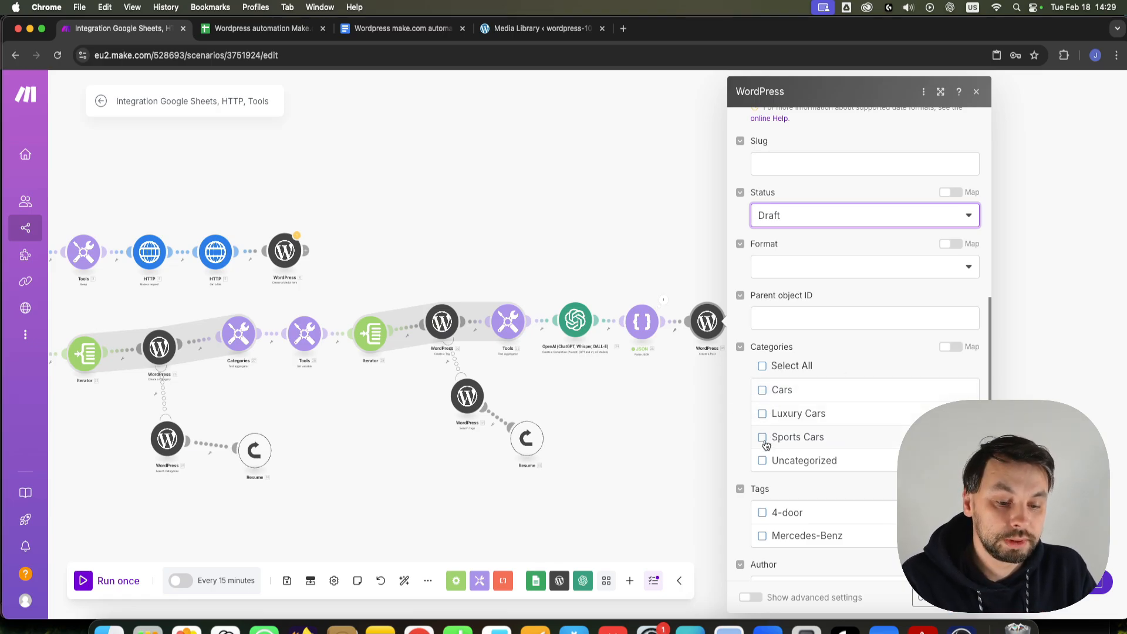
{"action": "left_click", "coordinate": [762, 390]}
{"action": "left_click", "coordinate": [761, 412]}
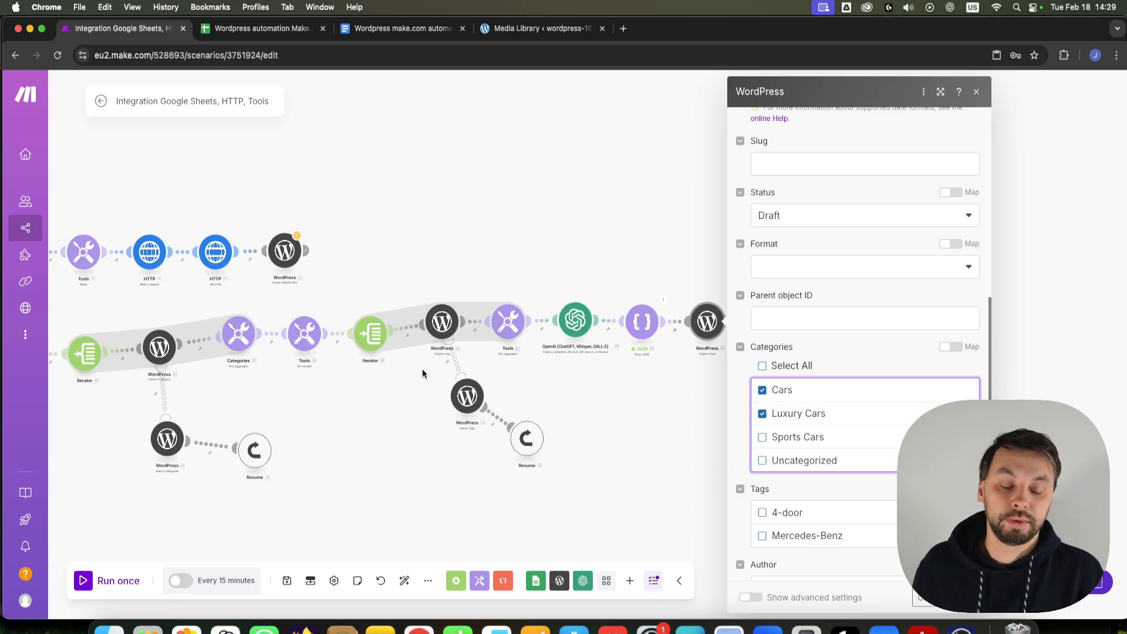
{"action": "left_click", "coordinate": [762, 413]}
{"action": "left_click", "coordinate": [762, 390]}
Step: Try enabling mapping for the post's Categories to see the mappable values, and switch it back to the checklist
{"action": "left_click", "coordinate": [956, 348]}
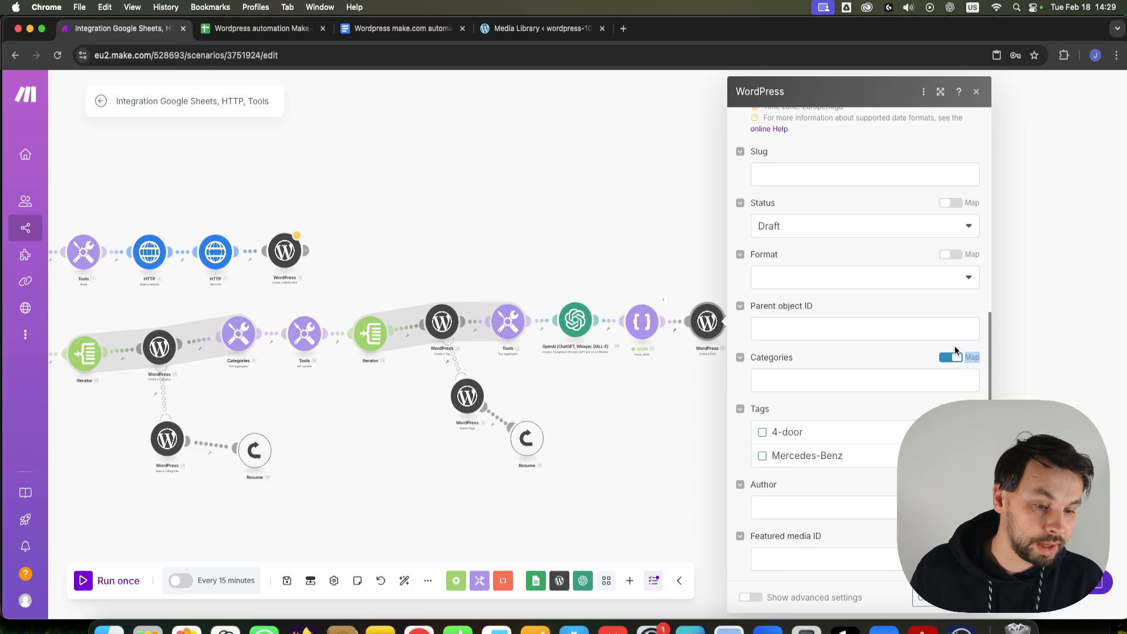
{"action": "left_click", "coordinate": [762, 380]}
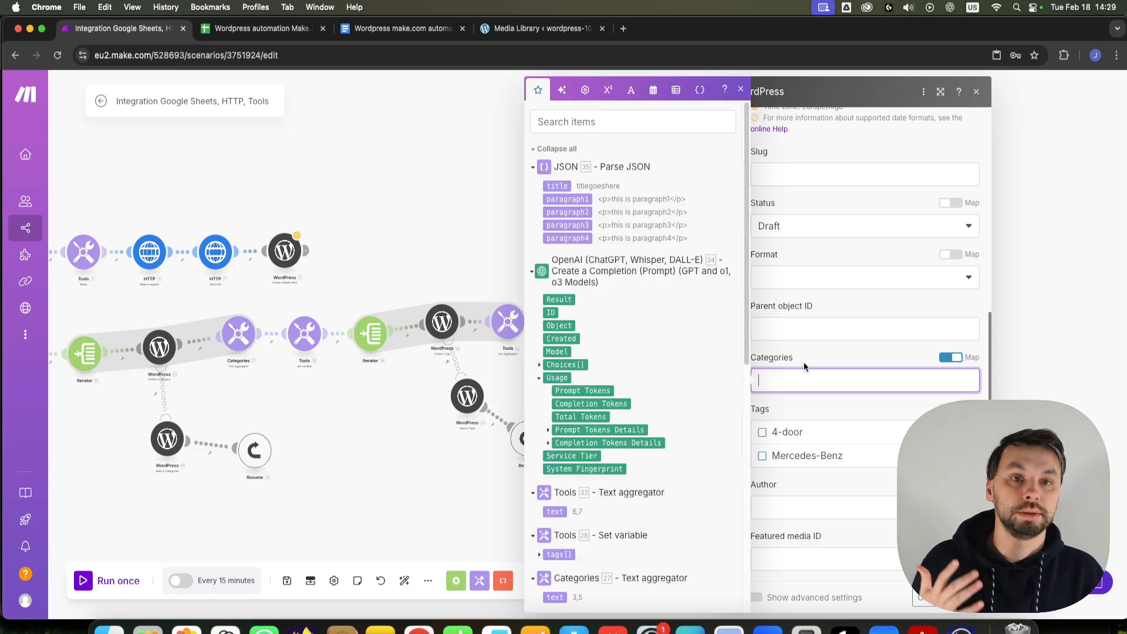
{"action": "left_click", "coordinate": [950, 357]}
Step: Try selecting the 4-door and Mercedes-Benz tags for the post, and clear both selections
{"action": "scroll", "coordinate": [802, 485], "scroll_direction": "down", "scroll_amount": 1}
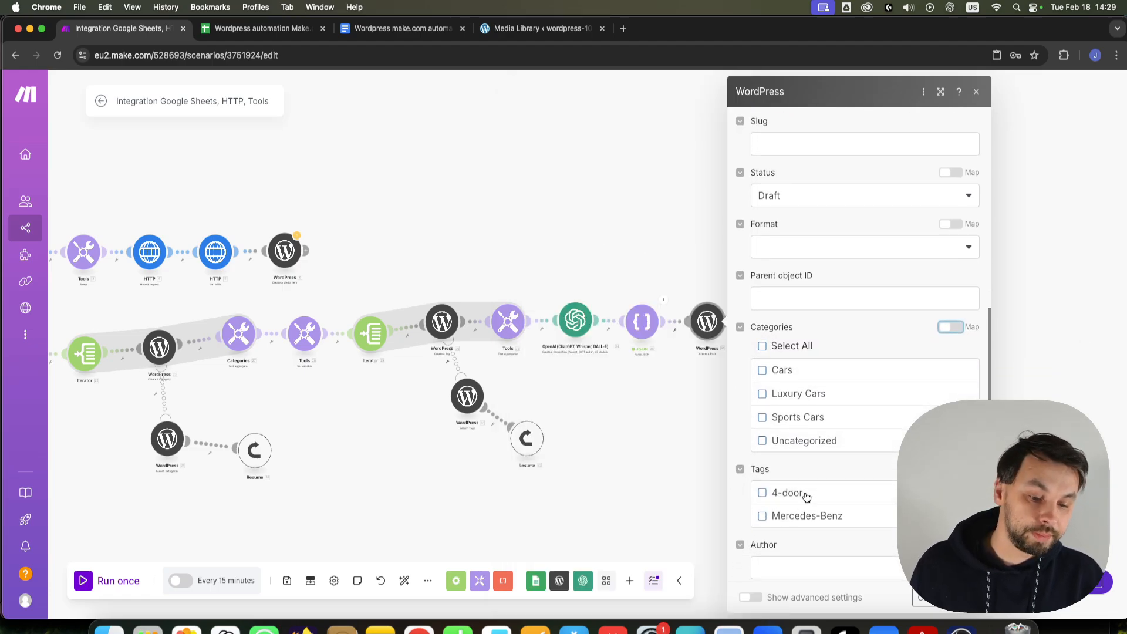
{"action": "left_click", "coordinate": [762, 492]}
{"action": "left_click", "coordinate": [762, 515]}
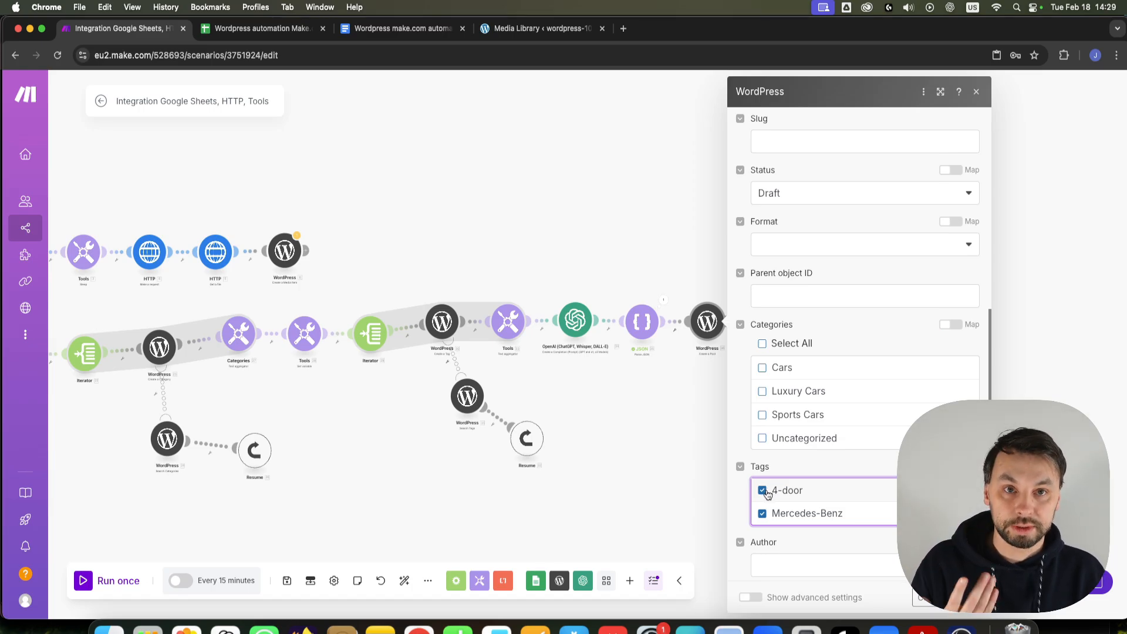
{"action": "left_click", "coordinate": [763, 491]}
{"action": "left_click", "coordinate": [763, 513]}
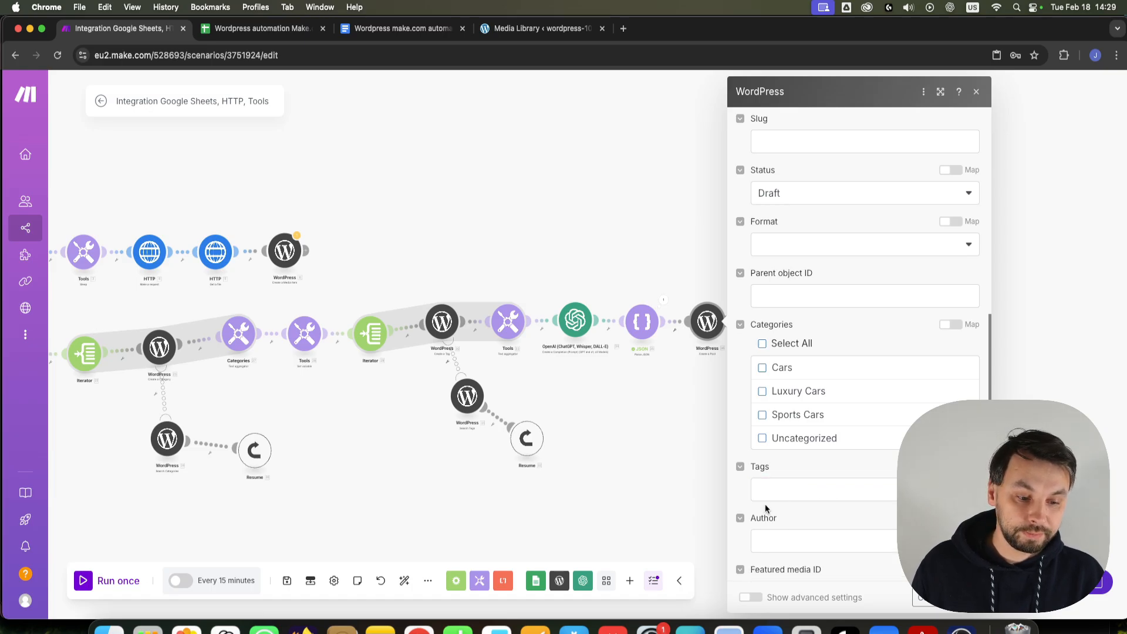
Step: Switch the post's Tags from mapping back to the checklist and save the WordPress module
{"action": "left_click", "coordinate": [770, 489]}
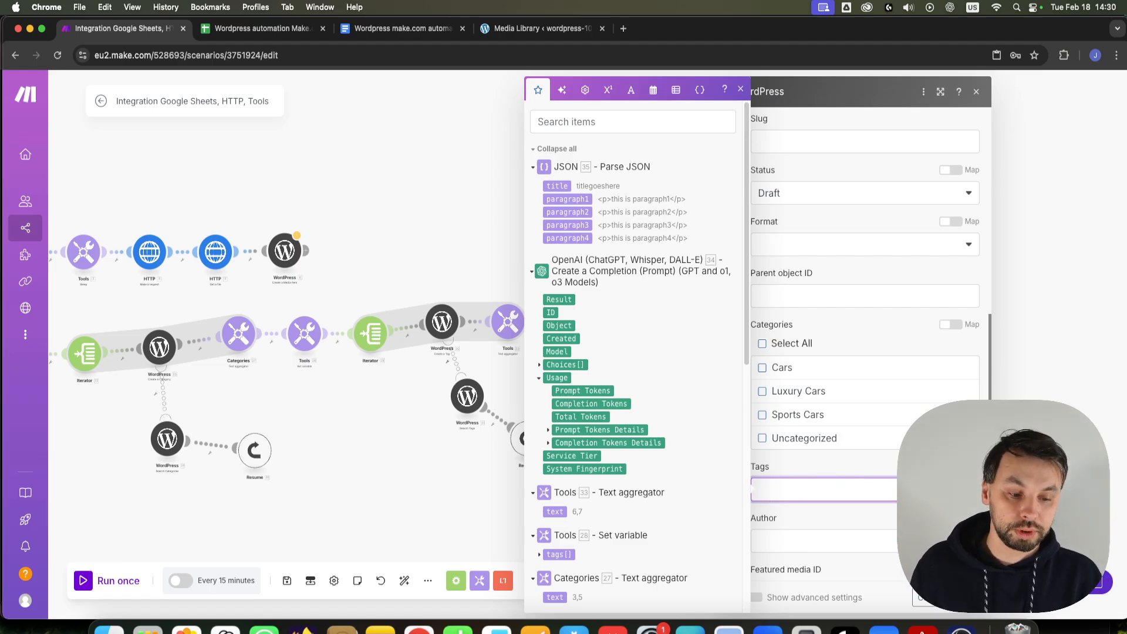
{"action": "left_click", "coordinate": [951, 467]}
{"action": "scroll", "coordinate": [836, 486], "scroll_direction": "down", "scroll_amount": 2}
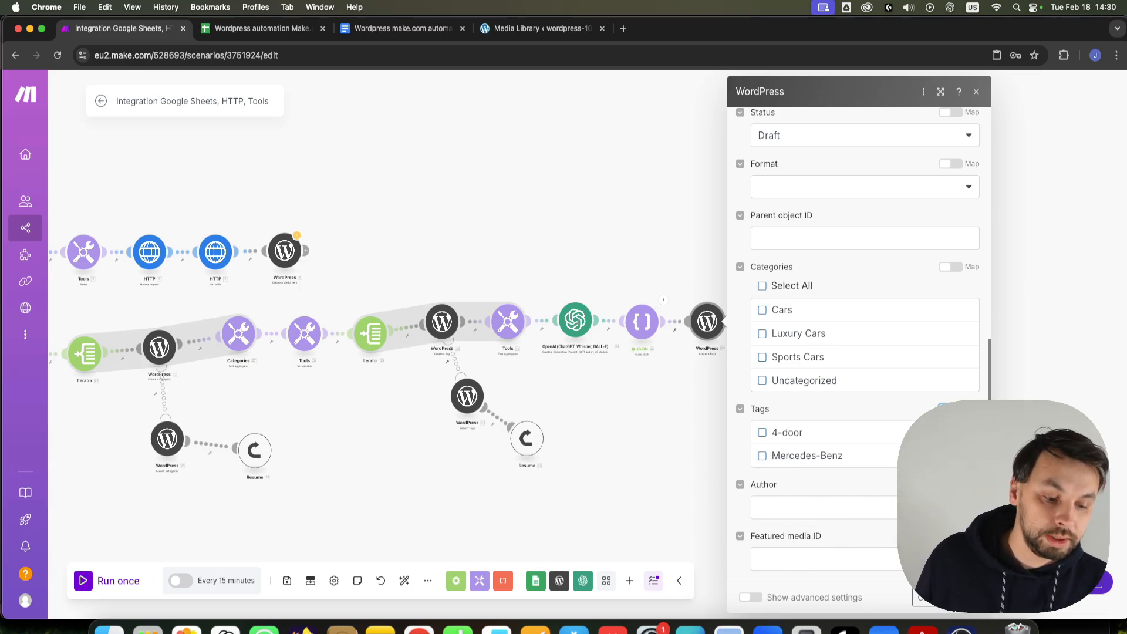
{"action": "left_click", "coordinate": [967, 598]}
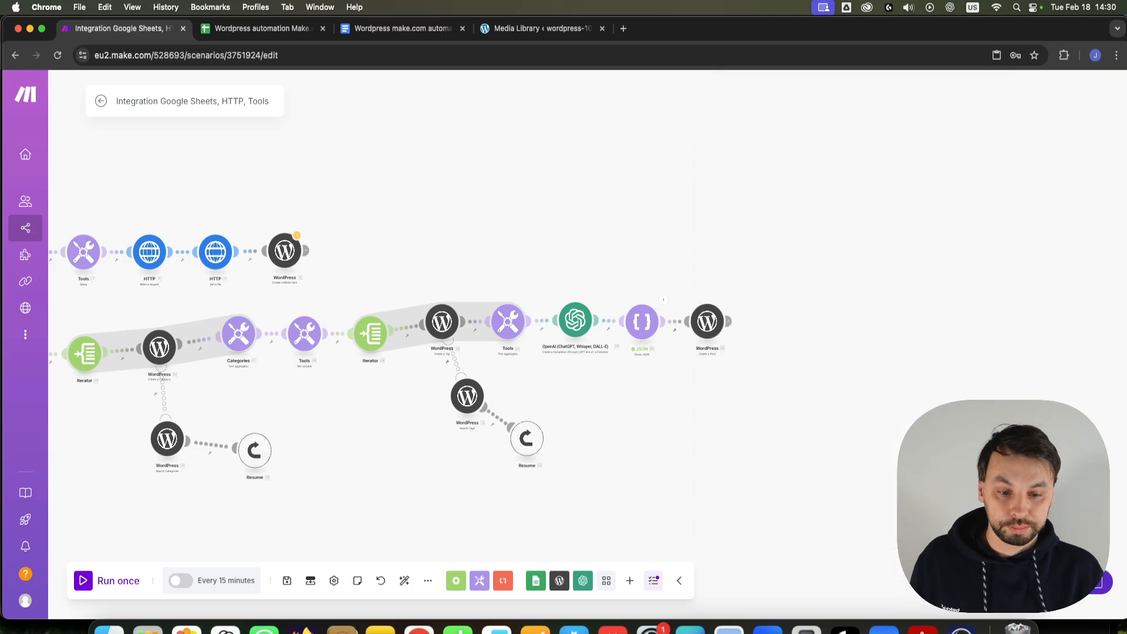
Step: Examine the scenario's full module chain, from Google Sheets through the category and tag branches to the final Create a Post module
{"action": "scroll", "coordinate": [695, 459], "scroll_direction": "down", "scroll_amount": 5}
{"action": "left_click_drag", "start_coordinate": [634, 486], "coordinate": [791, 481]}
{"action": "double_click", "coordinate": [780, 471]}
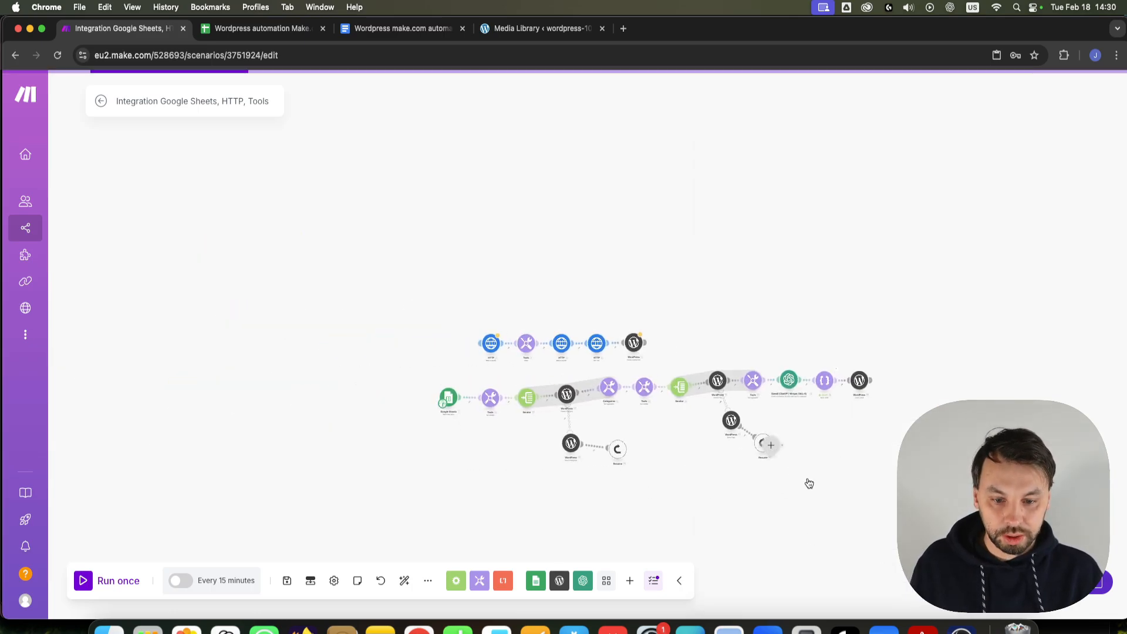
{"action": "left_click", "coordinate": [771, 458]}
{"action": "left_click", "coordinate": [772, 489]}
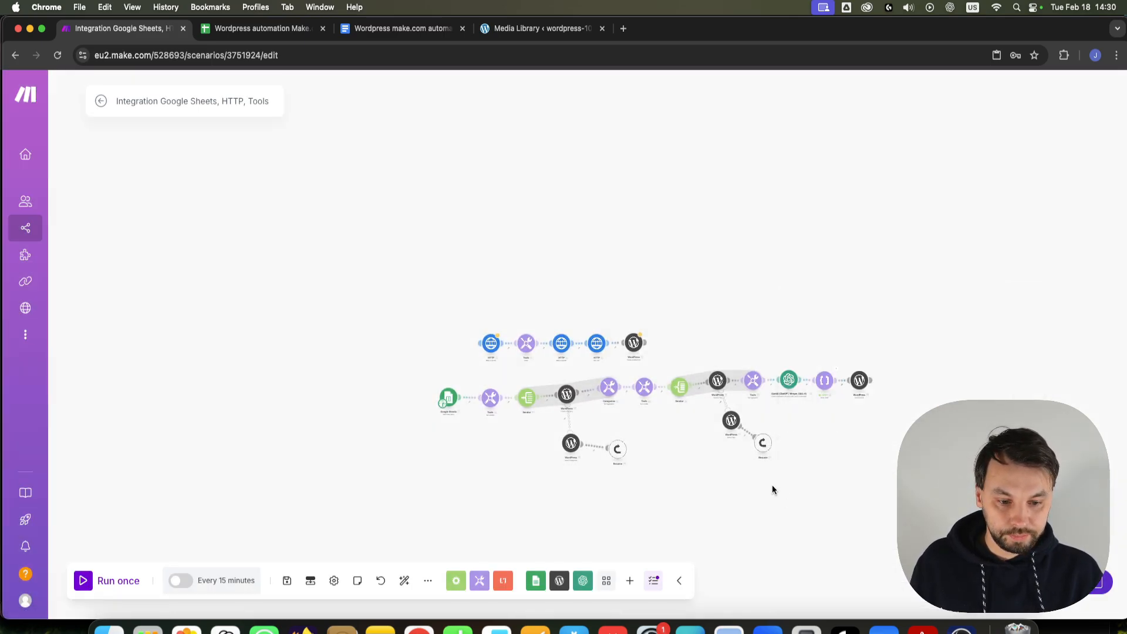
{"action": "scroll", "coordinate": [872, 403], "scroll_direction": "up", "scroll_amount": 10}
{"action": "scroll", "coordinate": [764, 424], "scroll_direction": "down", "scroll_amount": 4}
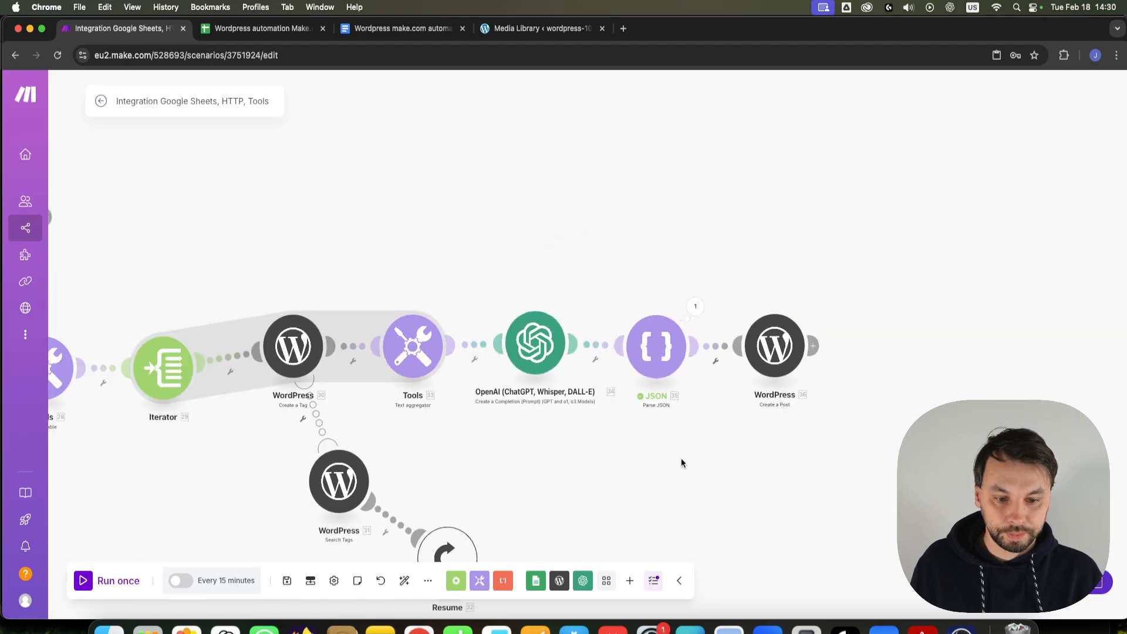
{"action": "left_click_drag", "start_coordinate": [368, 482], "coordinate": [607, 480]}
{"action": "scroll", "coordinate": [607, 480], "scroll_direction": "down", "scroll_amount": 5}
{"action": "left_click_drag", "start_coordinate": [469, 499], "coordinate": [547, 446]}
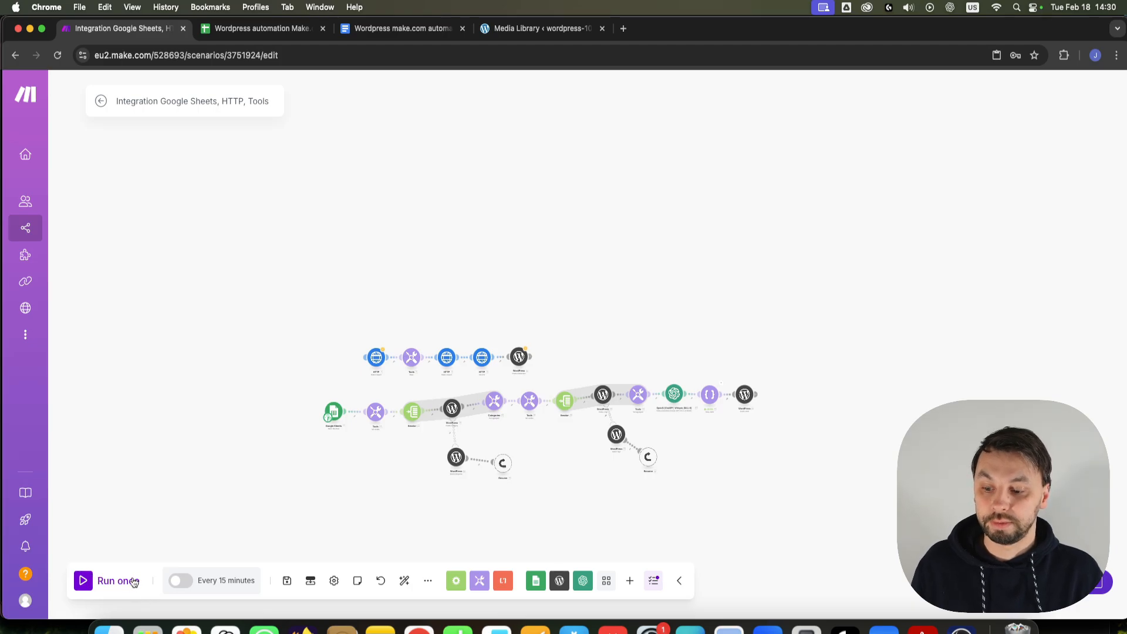
Step: Check the tips list in the Google Docs document, return to the Make scenario and run it once
{"action": "left_click", "coordinate": [366, 27]}
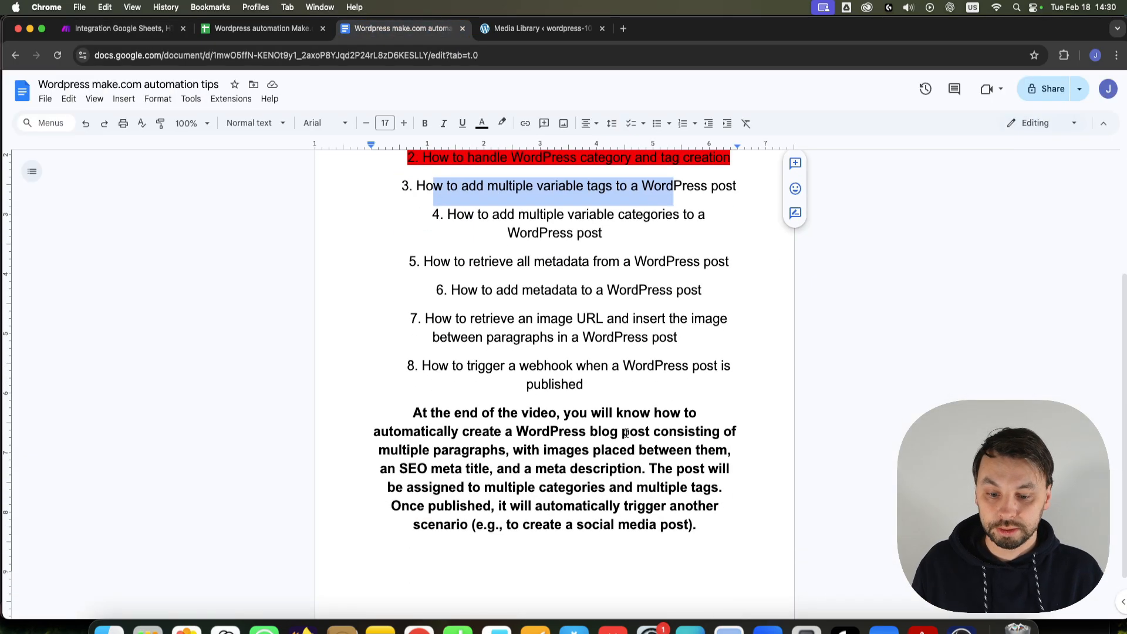
{"action": "left_click", "coordinate": [102, 31]}
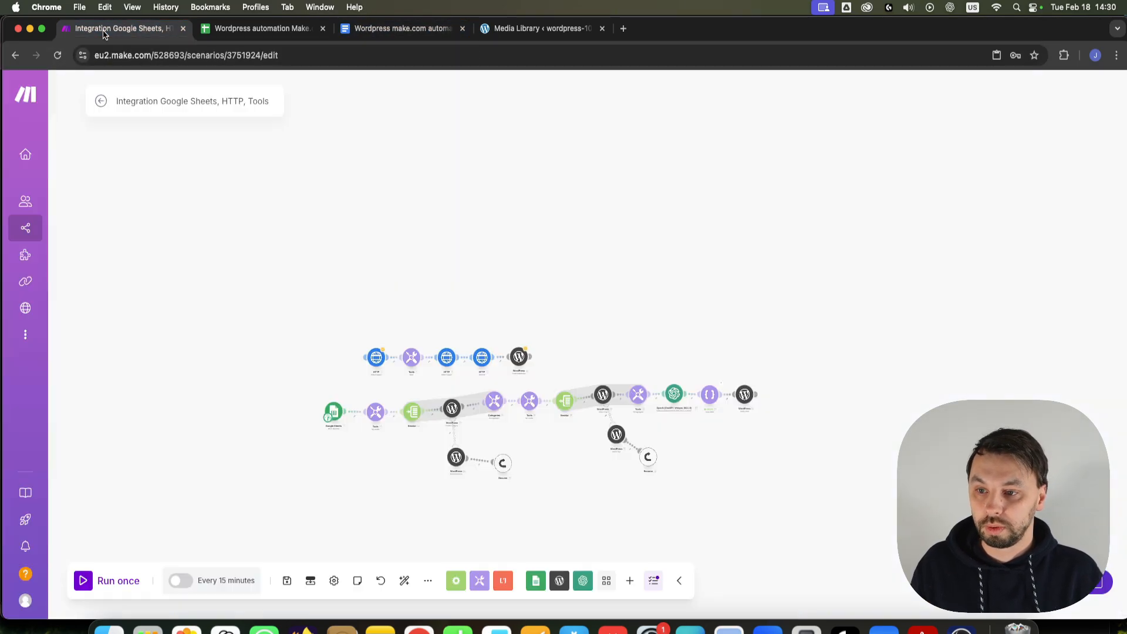
{"action": "left_click", "coordinate": [107, 572]}
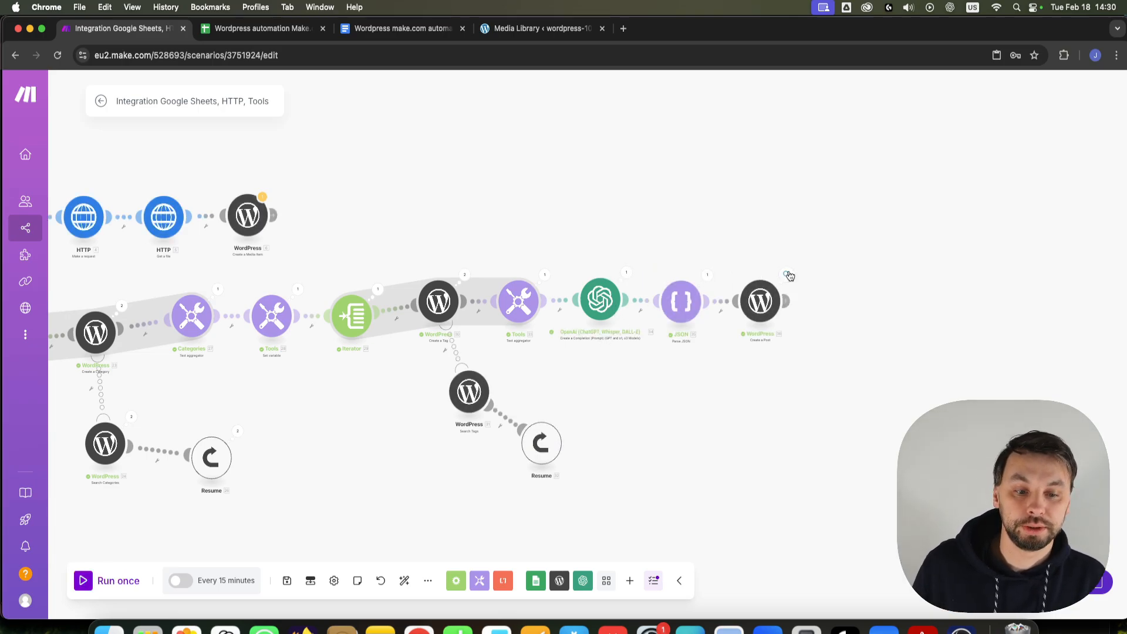
Step: Switch to the WordPress admin and open the All Posts list in a new browser tab
{"action": "left_click", "coordinate": [553, 35]}
{"action": "left_click", "coordinate": [1103, 112]}
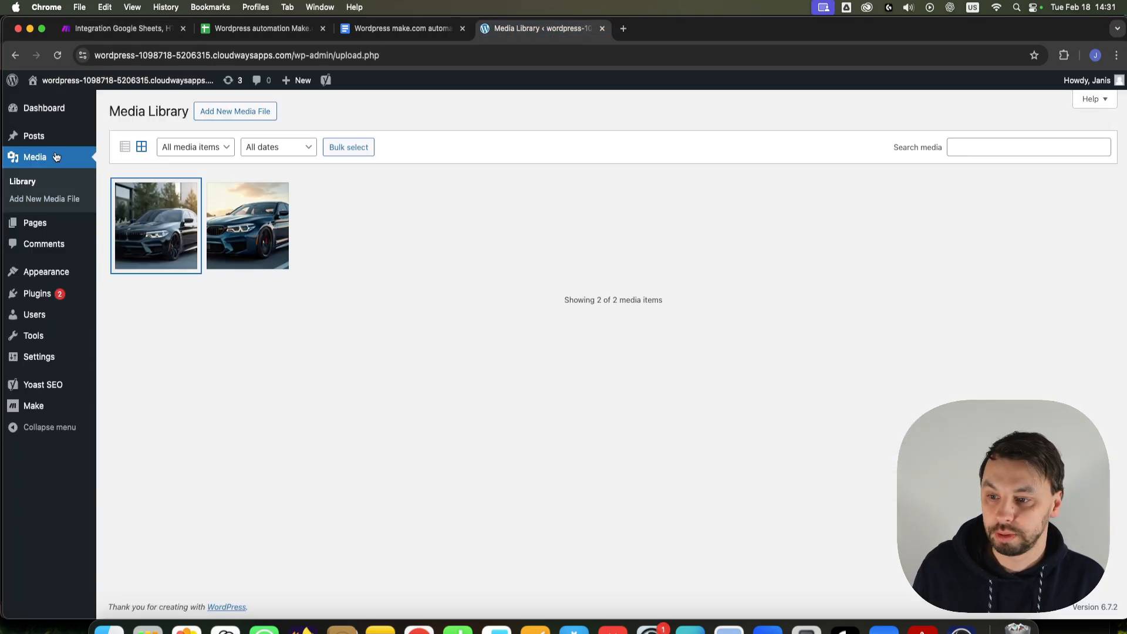
{"action": "mouse_move", "coordinate": [33, 136]}
{"action": "right_click", "coordinate": [127, 139]}
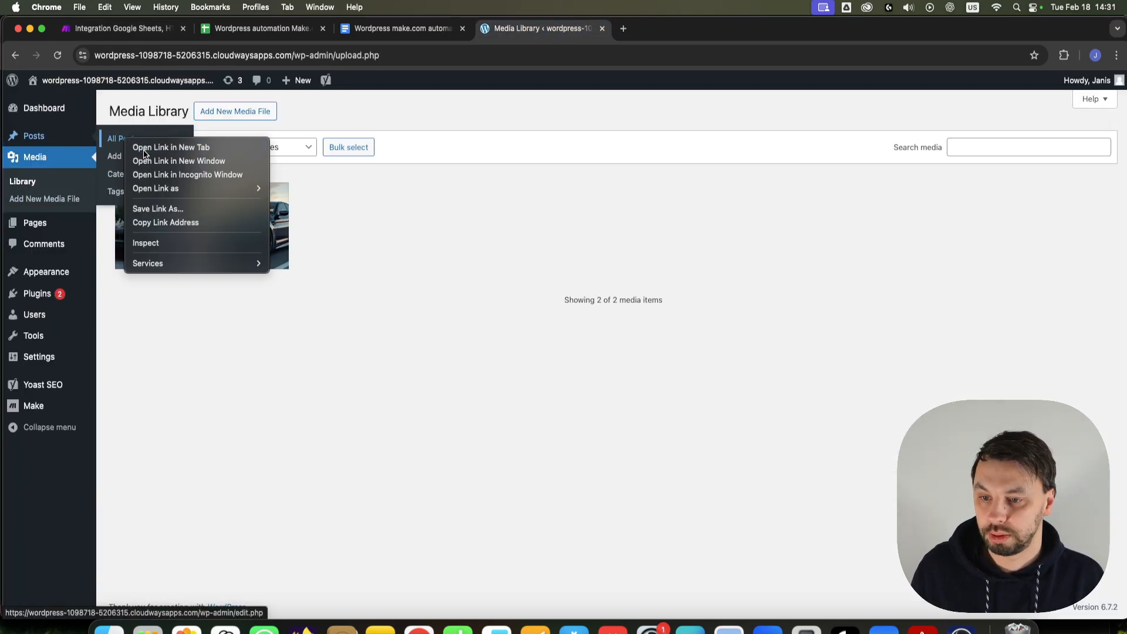
{"action": "left_click", "coordinate": [144, 152]}
{"action": "left_click", "coordinate": [651, 28]}
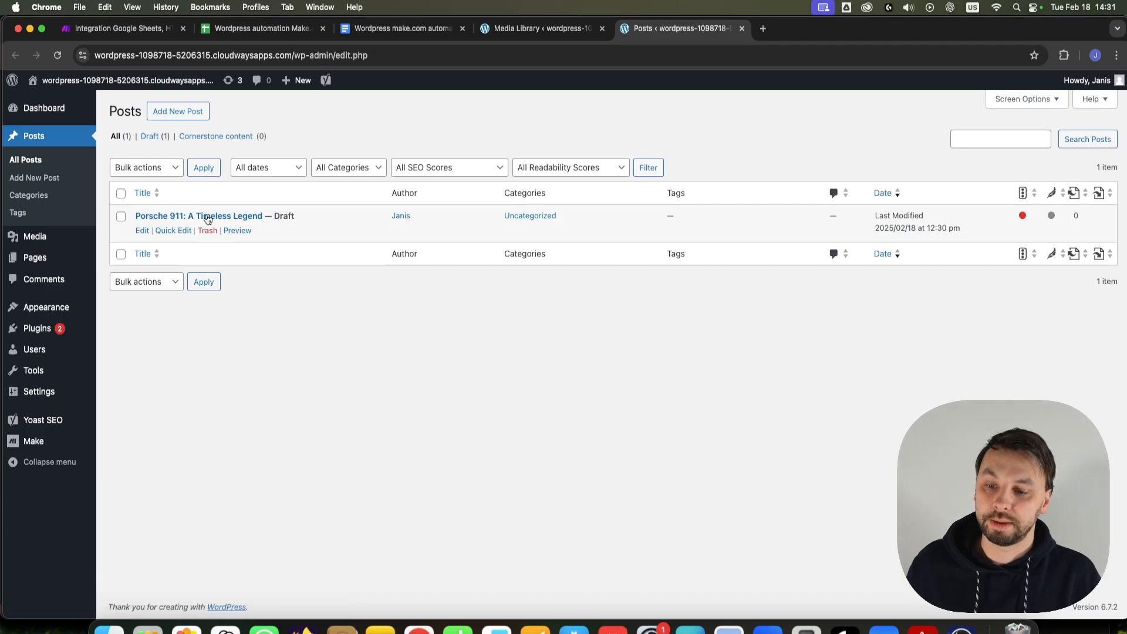
Step: Preview the draft "Porsche 911: A Timeless Legend" in a new browser tab and read through its title, category and paragraphs
{"action": "right_click", "coordinate": [244, 231]}
{"action": "left_click", "coordinate": [265, 234]}
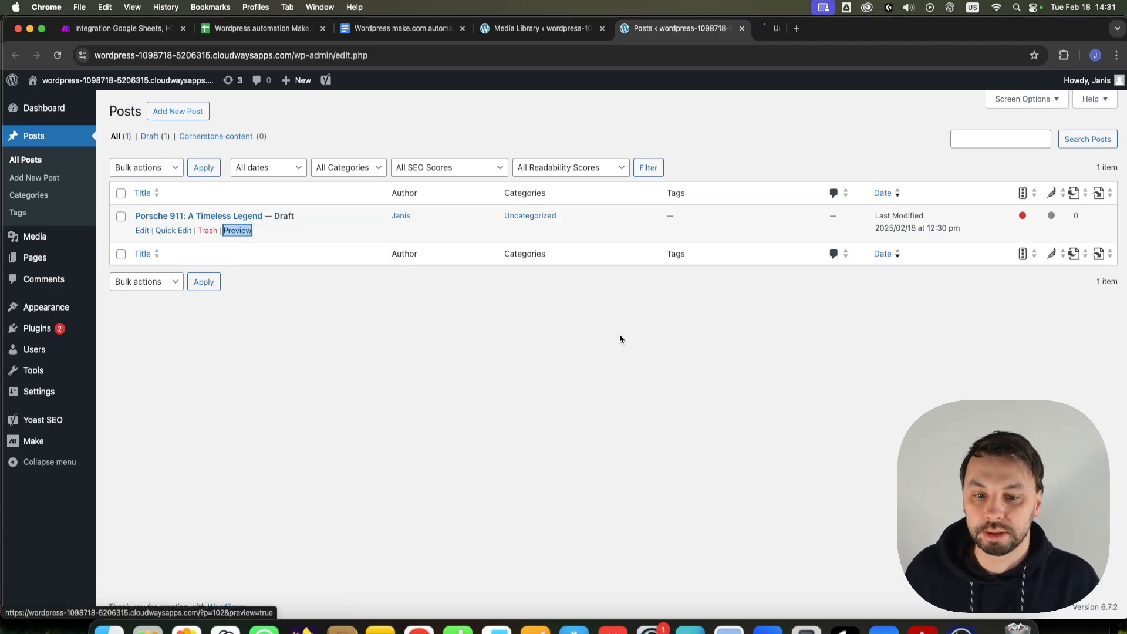
{"action": "left_click", "coordinate": [822, 28]}
{"action": "scroll", "coordinate": [256, 294], "scroll_direction": "down", "scroll_amount": 10}
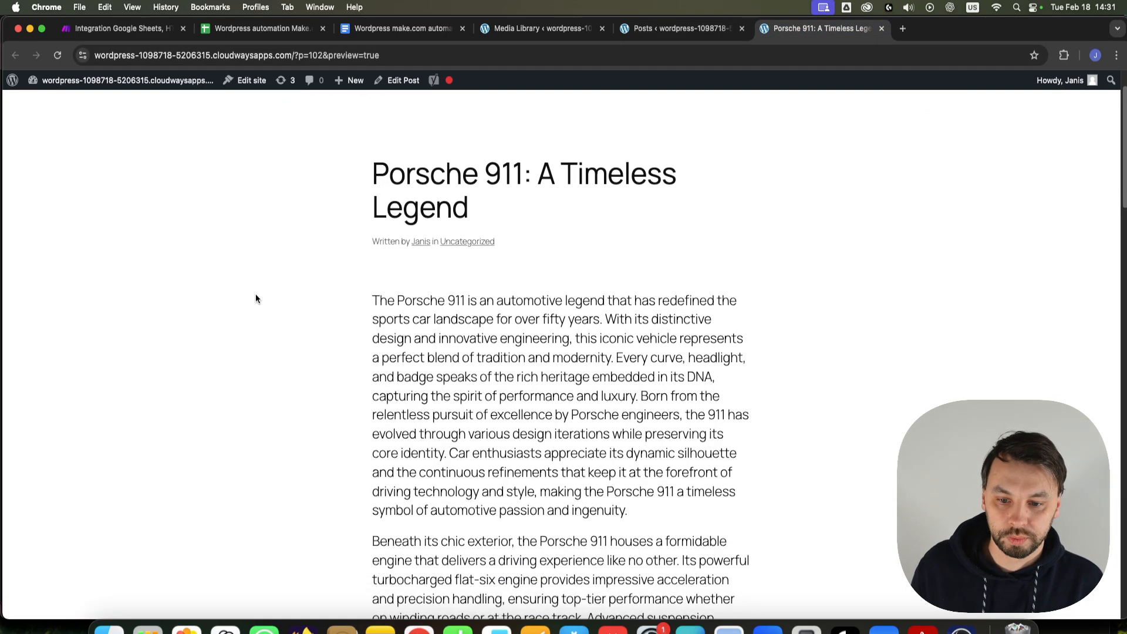
{"action": "scroll", "coordinate": [256, 297], "scroll_direction": "down", "scroll_amount": 9}
{"action": "scroll", "coordinate": [352, 325], "scroll_direction": "up", "scroll_amount": 9}
{"action": "scroll", "coordinate": [477, 371], "scroll_direction": "up", "scroll_amount": 10}
{"action": "scroll", "coordinate": [422, 416], "scroll_direction": "down", "scroll_amount": 1}
{"action": "scroll", "coordinate": [423, 415], "scroll_direction": "down", "scroll_amount": 4}
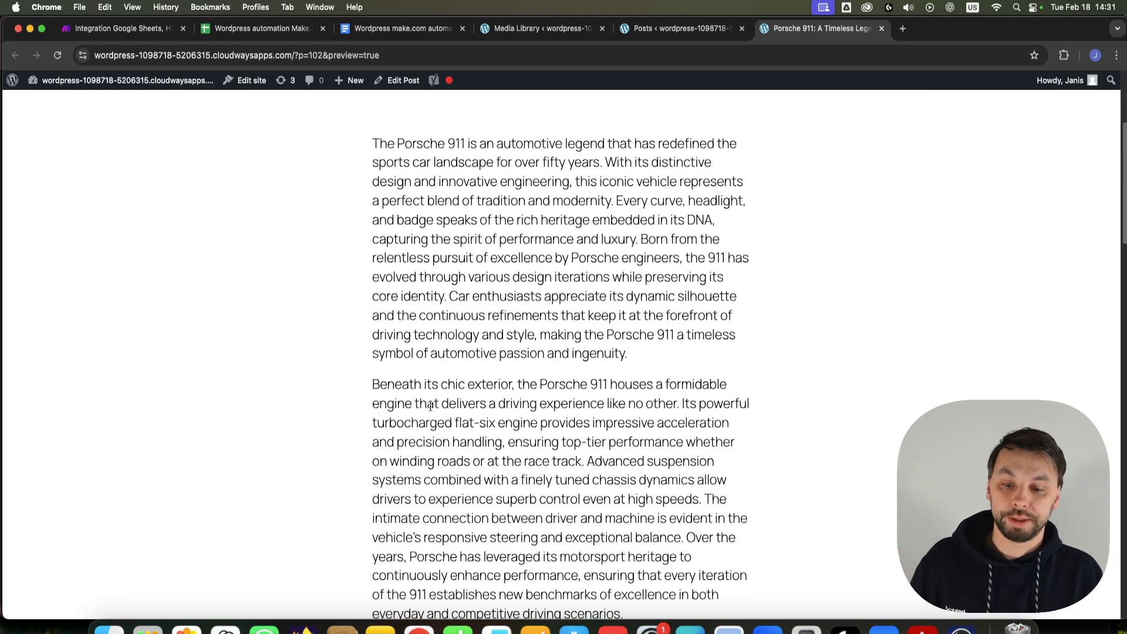
{"action": "scroll", "coordinate": [430, 405], "scroll_direction": "down", "scroll_amount": 6}
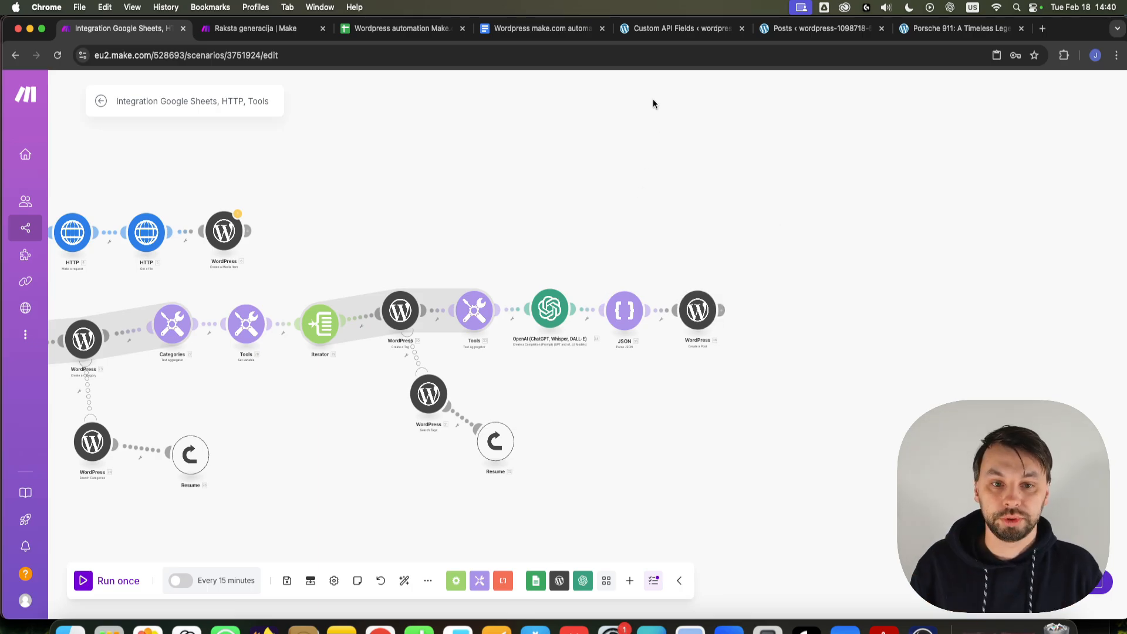
{"action": "scroll", "coordinate": [831, 253], "scroll_direction": "up", "scroll_amount": 3}
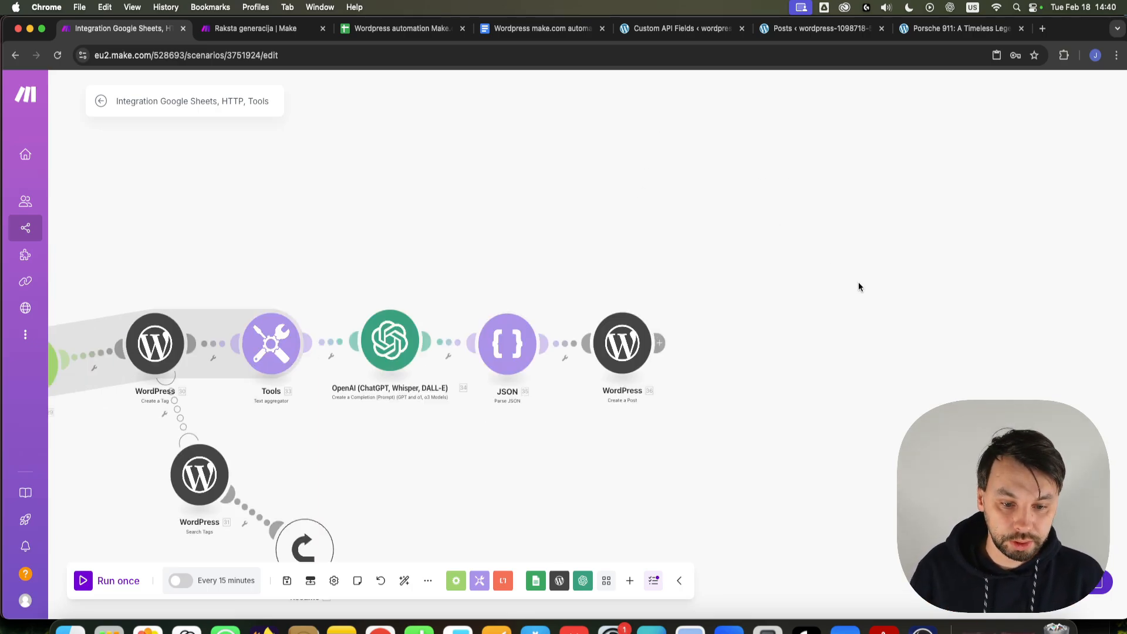
Step: Add a WordPress Make an API Call module after the Create a Post module
{"action": "left_click_drag", "start_coordinate": [645, 463], "coordinate": [541, 445]}
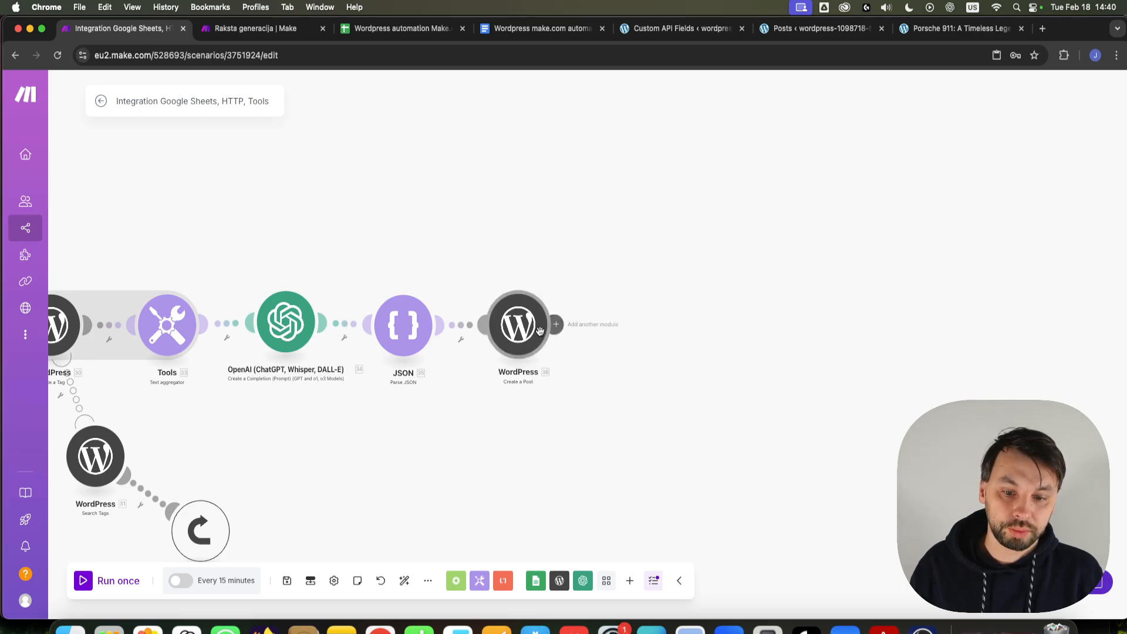
{"action": "left_click", "coordinate": [555, 325]}
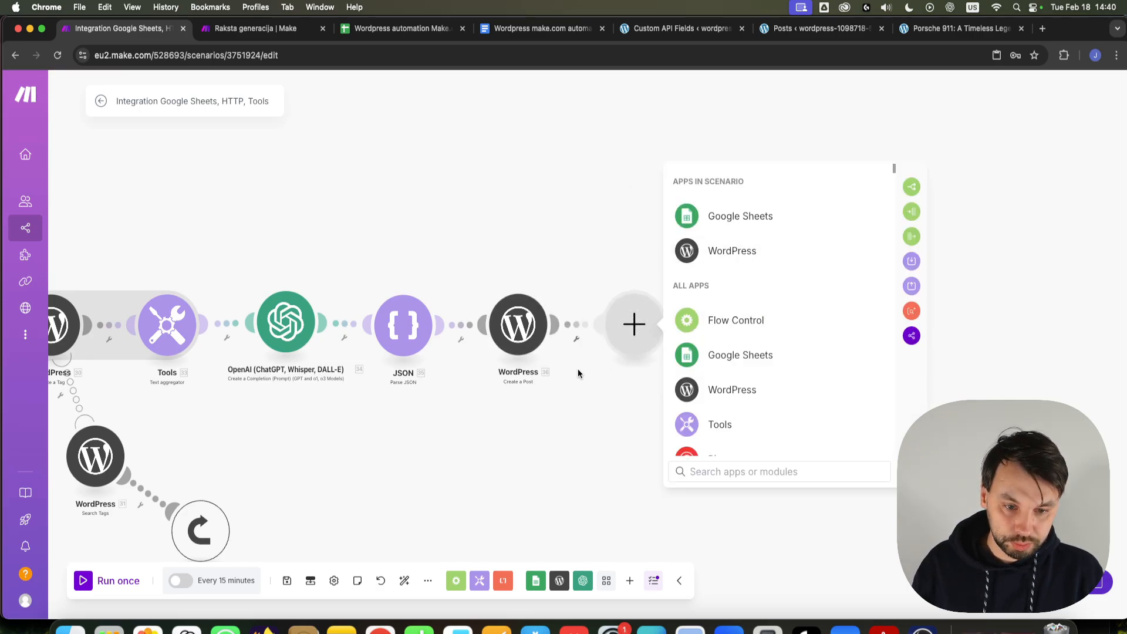
{"action": "left_click", "coordinate": [762, 253]}
{"action": "scroll", "coordinate": [829, 319], "scroll_direction": "down", "scroll_amount": 10}
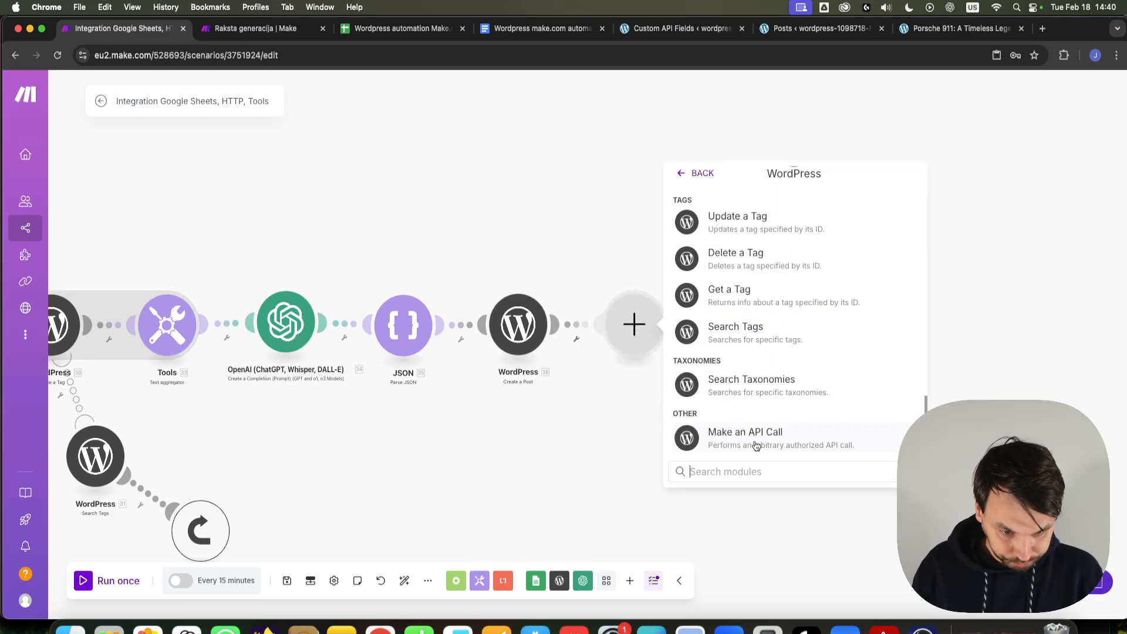
{"action": "left_click", "coordinate": [762, 438]}
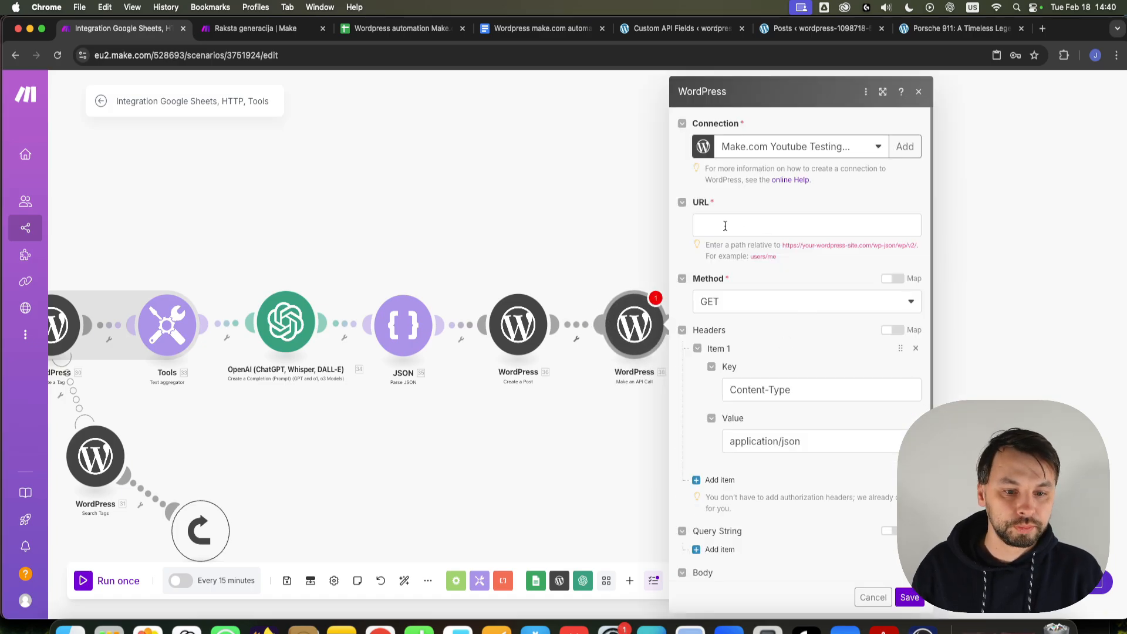
Step: Set the API call's URL to posts/ followed by the created post's Post ID, with POST as the method
{"action": "left_click", "coordinate": [725, 226]}
{"action": "type", "text": "posts/"}
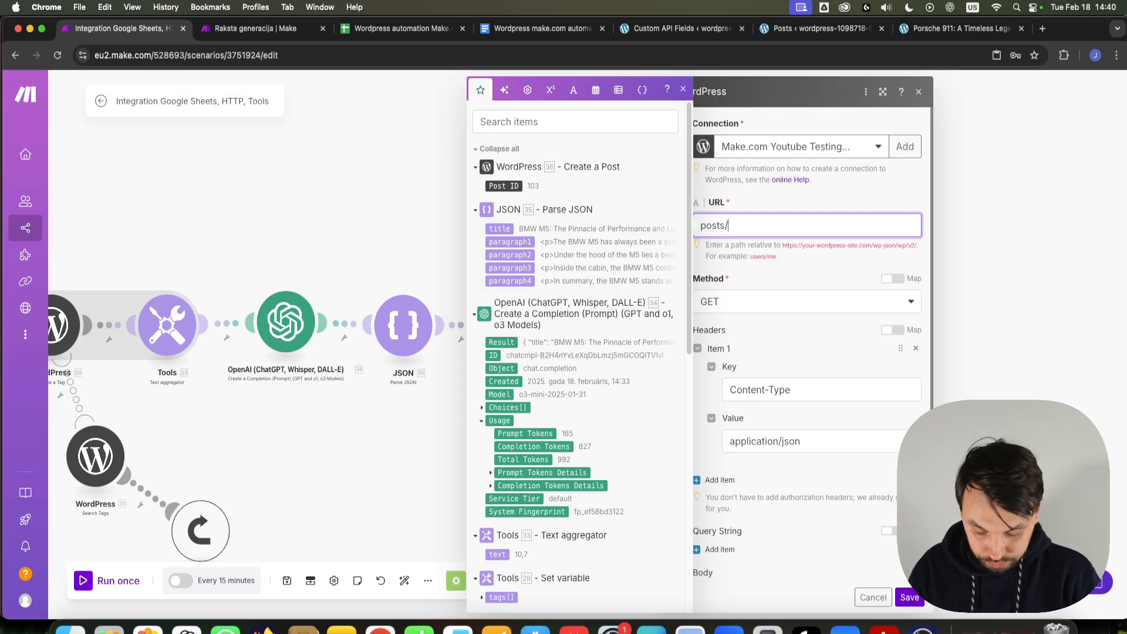
{"action": "left_click", "coordinate": [504, 185]}
{"action": "left_click", "coordinate": [769, 306]}
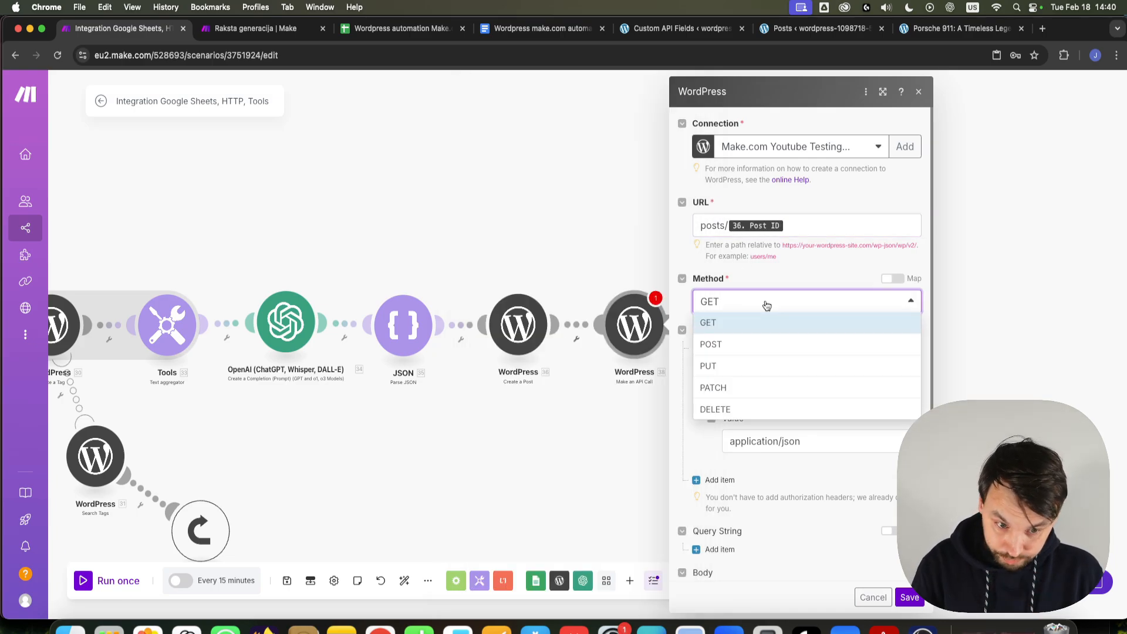
{"action": "left_click", "coordinate": [762, 342]}
{"action": "scroll", "coordinate": [765, 345], "scroll_direction": "down", "scroll_amount": 1}
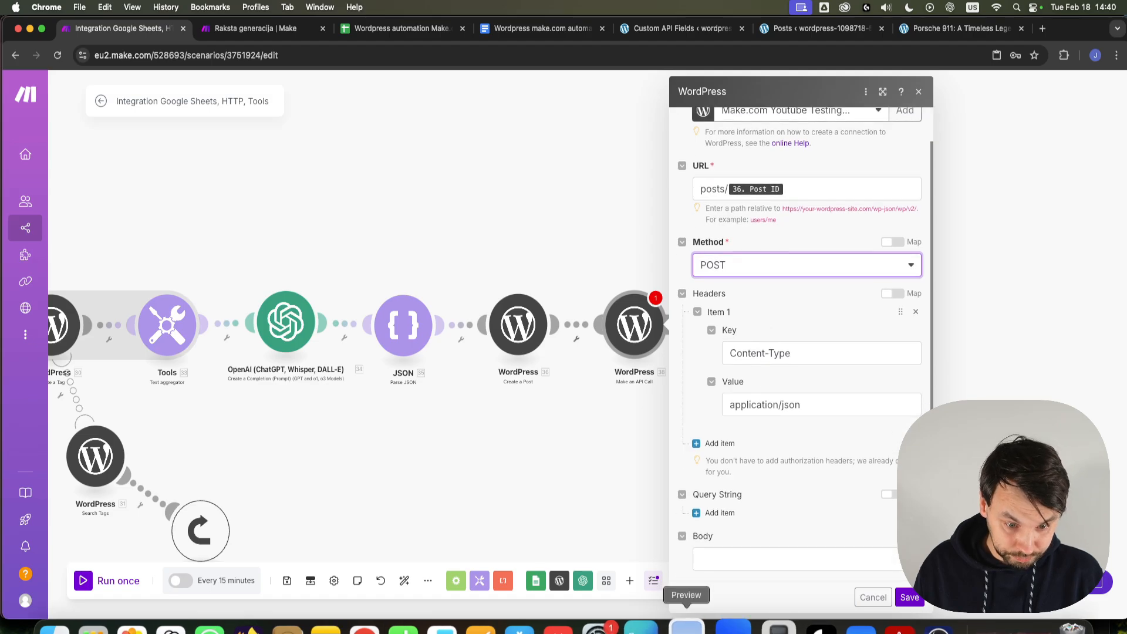
Step: Write a JSON request body assigning "tags" an array with the tags text aggregator's text (module 33), and save the module
{"action": "left_click", "coordinate": [823, 564]}
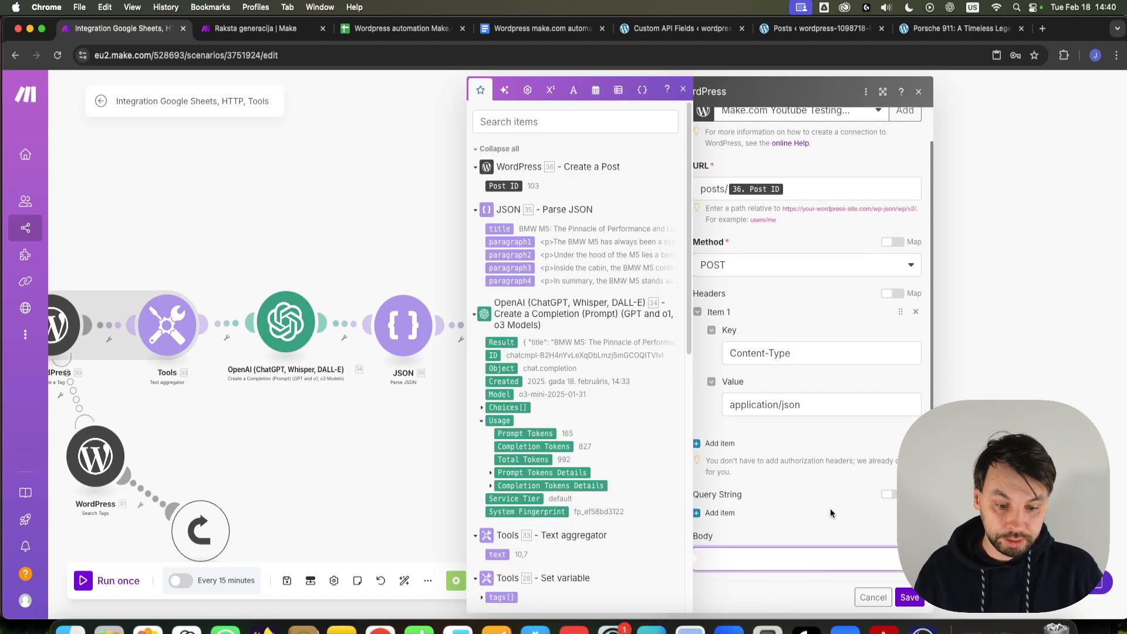
{"action": "type", "text": "{"}
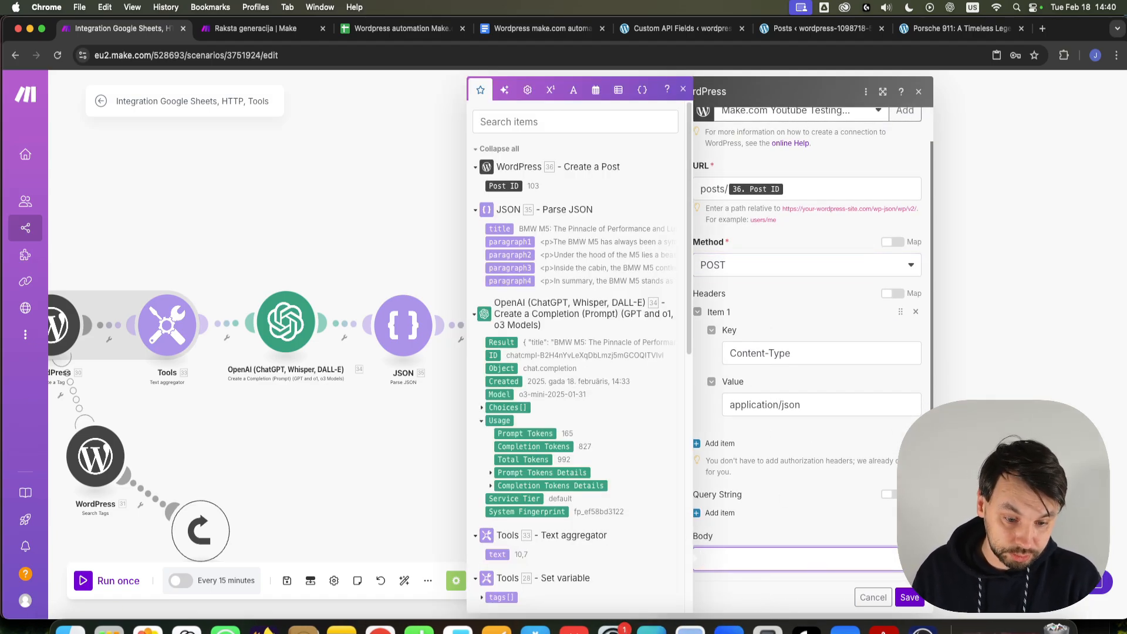
{"action": "key", "text": "Return"}
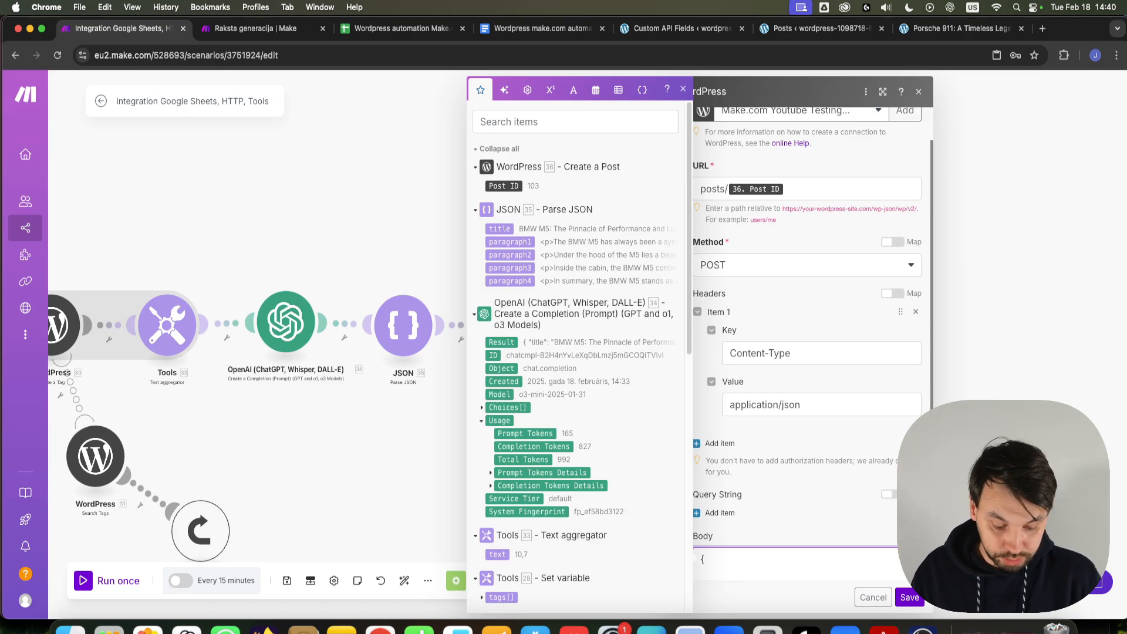
{"action": "scroll", "coordinate": [782, 502], "scroll_direction": "down", "scroll_amount": 1}
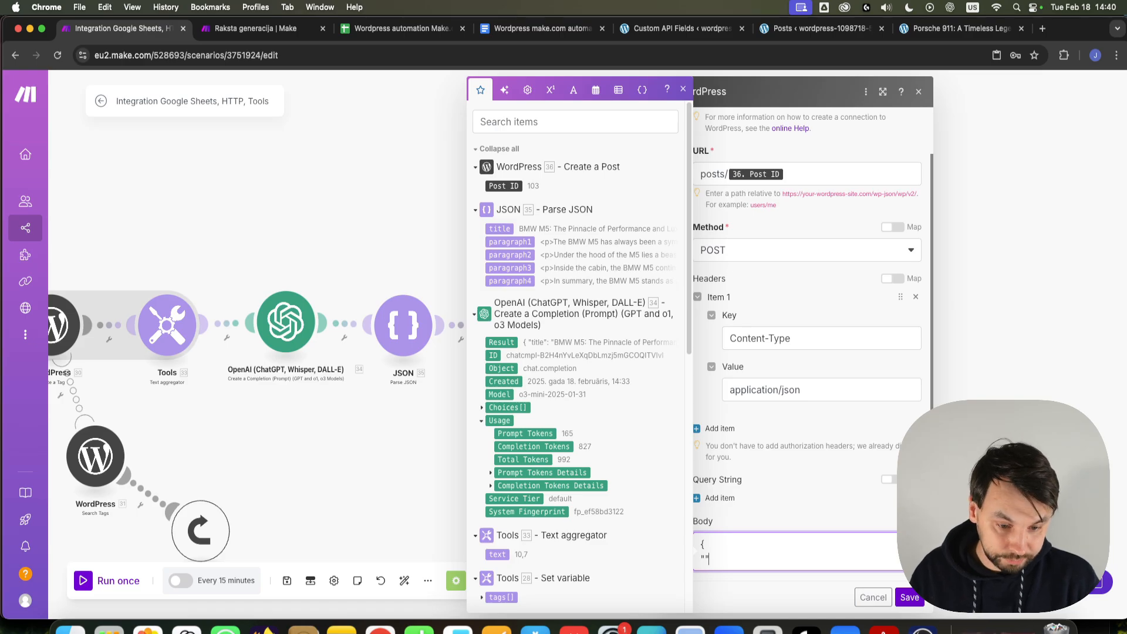
{"action": "type", "text": "\"tags"}
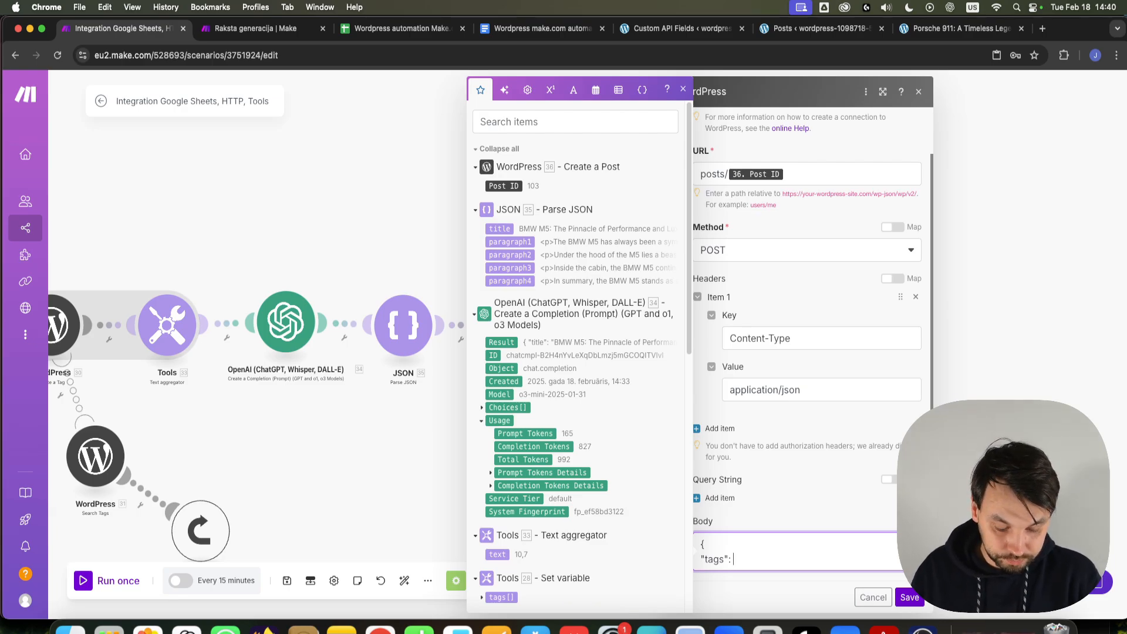
{"action": "scroll", "coordinate": [604, 417], "scroll_direction": "down", "scroll_amount": 6}
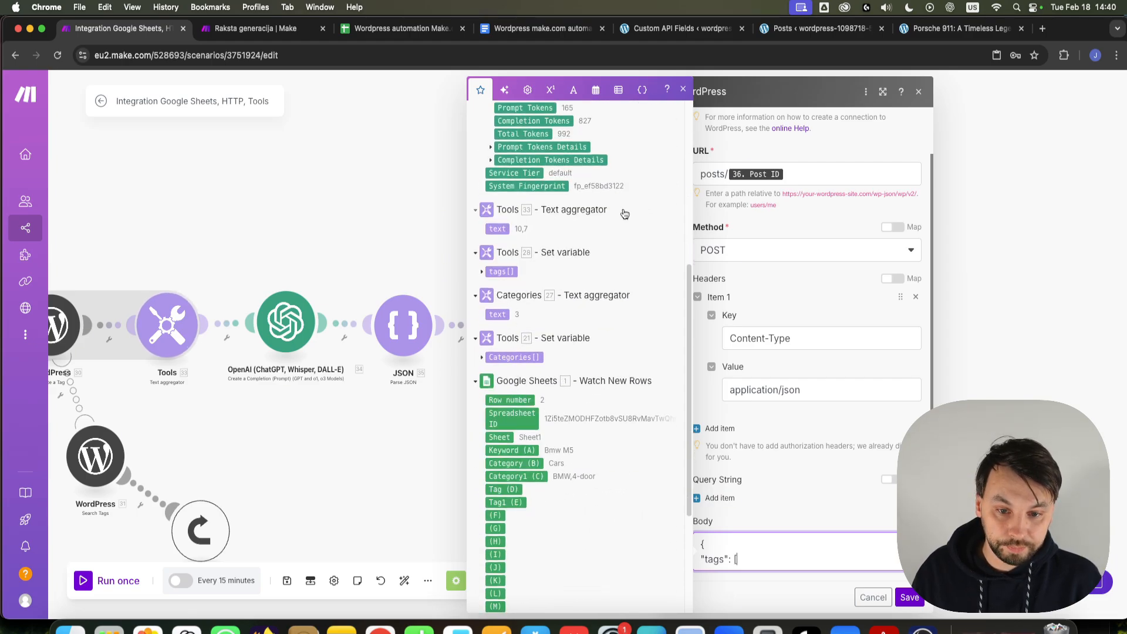
{"action": "scroll", "coordinate": [257, 421], "scroll_direction": "down", "scroll_amount": 3}
{"action": "left_click_drag", "start_coordinate": [257, 421], "coordinate": [411, 423]}
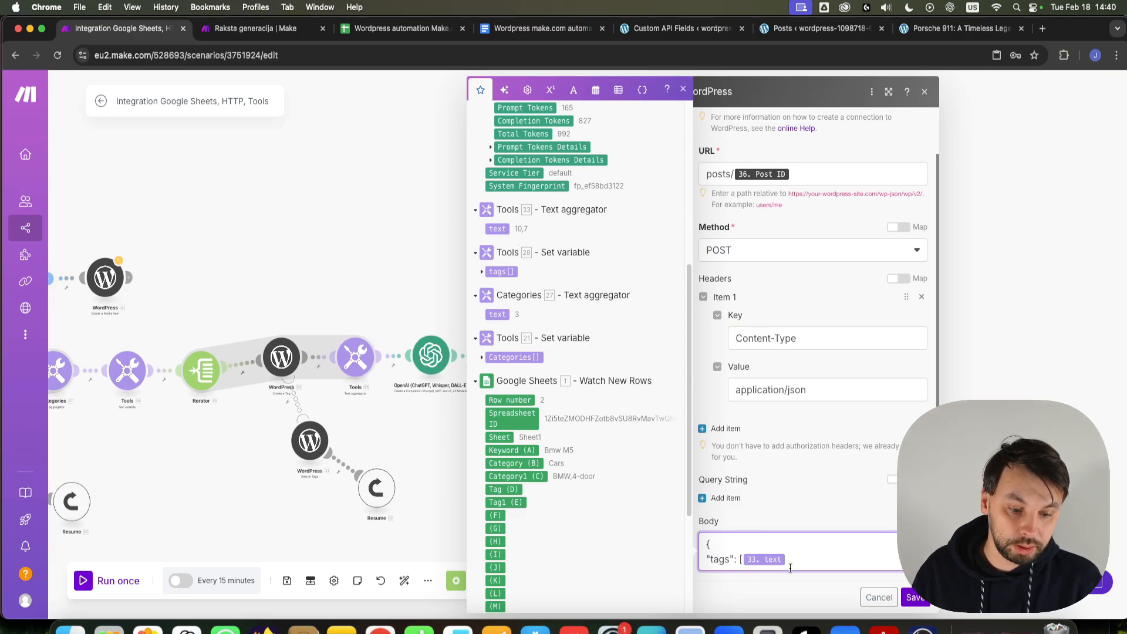
{"action": "key", "text": "Return"}
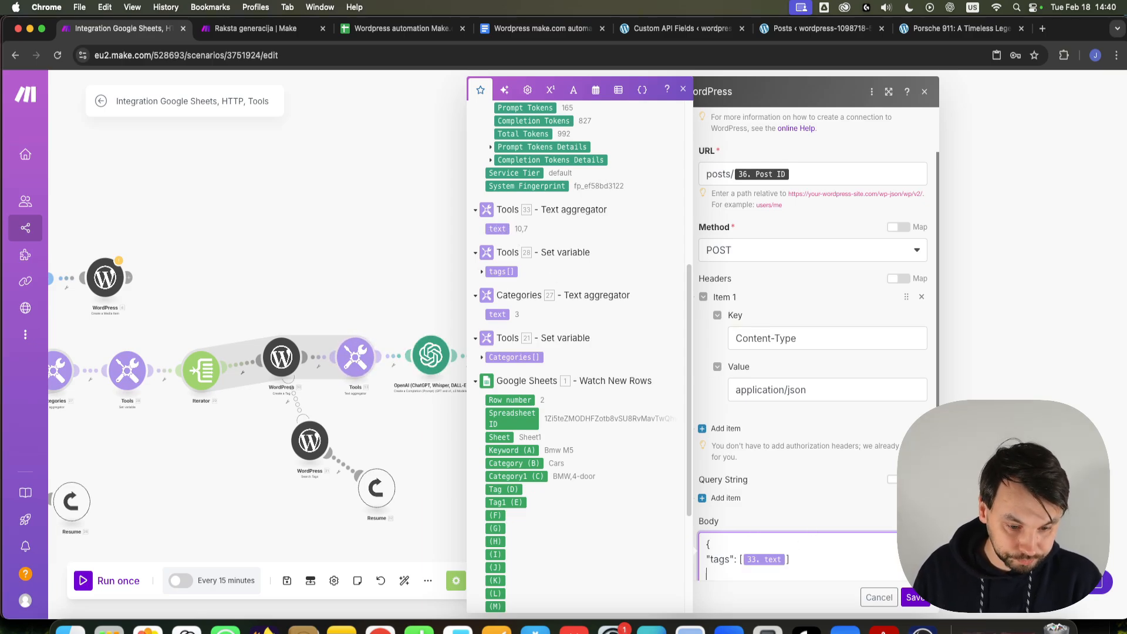
{"action": "scroll", "coordinate": [765, 531], "scroll_direction": "down", "scroll_amount": 1}
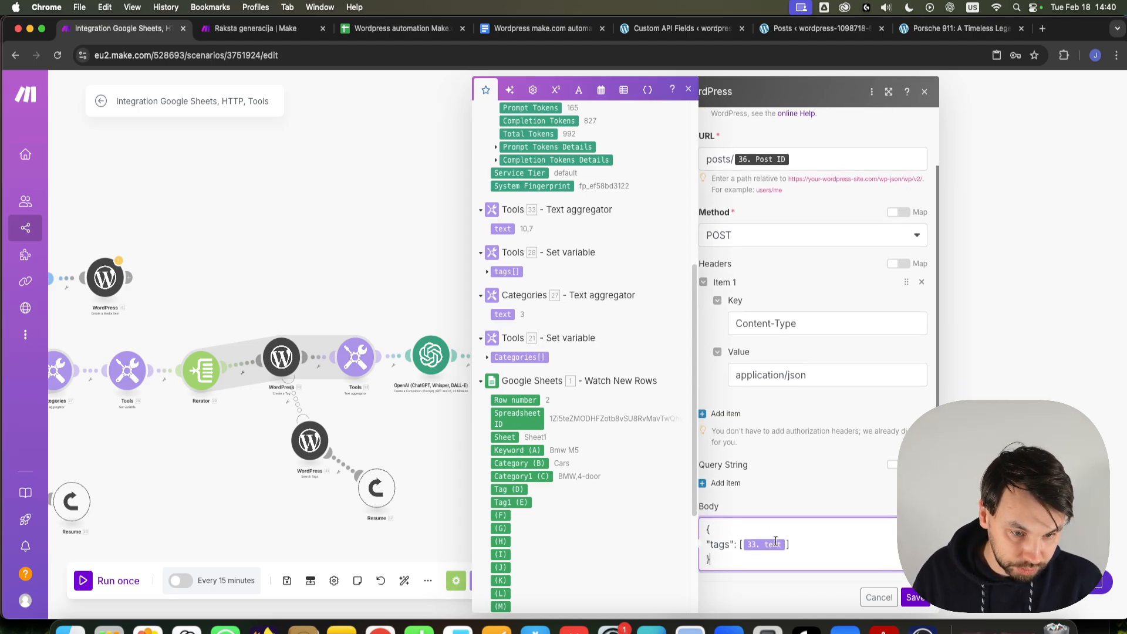
{"action": "left_click", "coordinate": [916, 599]}
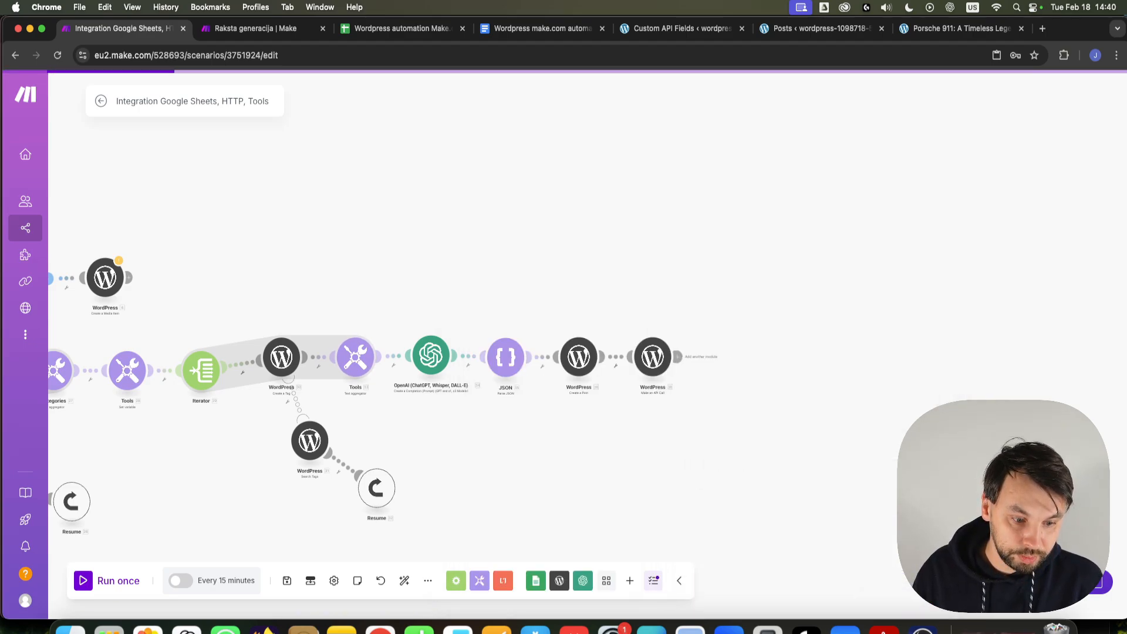
Step: Clone the WordPress API call module and connect the copy after the original
{"action": "left_click_drag", "start_coordinate": [778, 378], "coordinate": [531, 332]}
{"action": "scroll", "coordinate": [403, 317], "scroll_direction": "up", "scroll_amount": 5}
{"action": "right_click", "coordinate": [405, 294]}
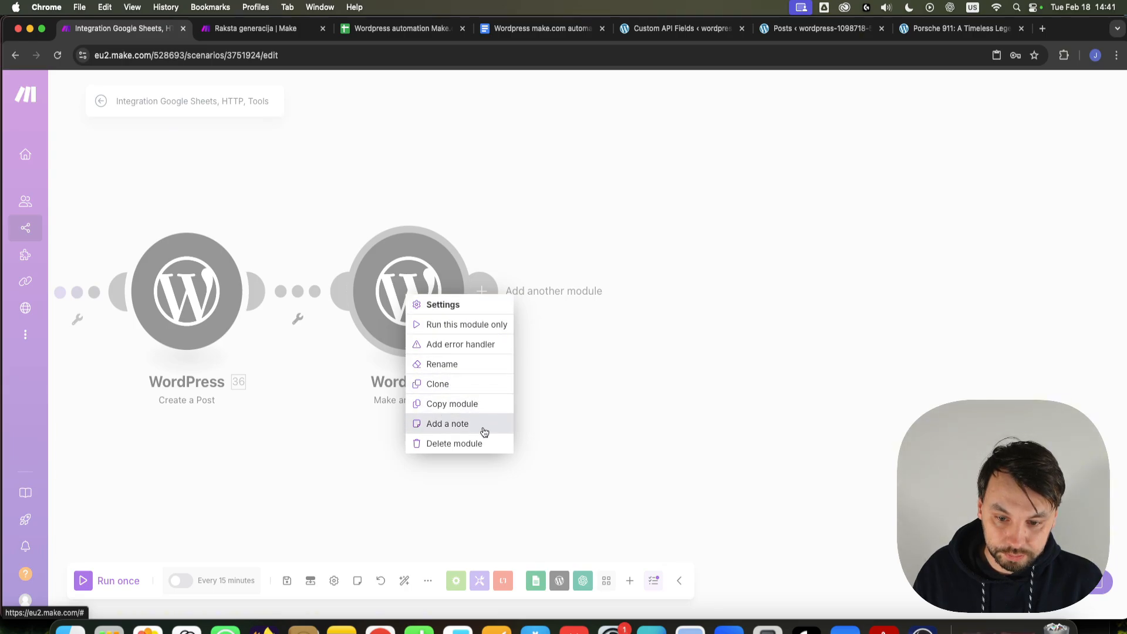
{"action": "left_click", "coordinate": [463, 384]}
{"action": "mouse_move", "coordinate": [468, 372]}
{"action": "left_mouse_down"}
{"action": "mouse_move", "coordinate": [659, 378]}
{"action": "mouse_move", "coordinate": [631, 323]}
{"action": "mouse_move", "coordinate": [611, 323]}
{"action": "left_mouse_up"}
Step: In the cloned module's request body, rename the key to "categories" and remove the mapped tags text from the brackets
{"action": "left_click", "coordinate": [611, 322]}
{"action": "scroll", "coordinate": [779, 465], "scroll_direction": "down", "scroll_amount": 2}
{"action": "double_click", "coordinate": [715, 545]}
{"action": "type", "text": "categories"}
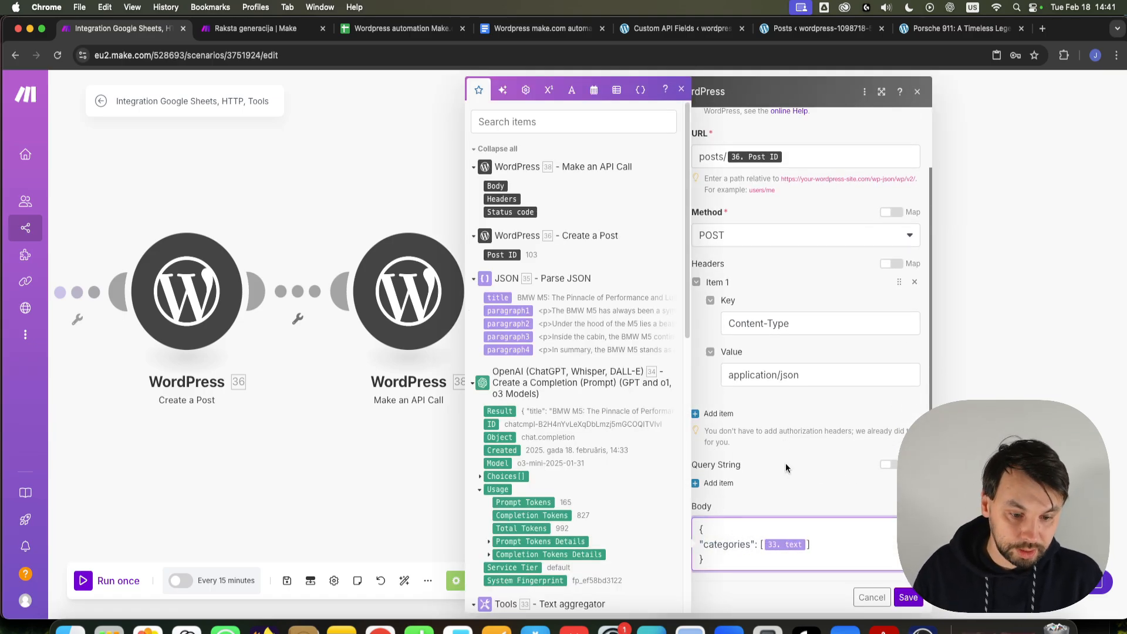
{"action": "key", "text": "BackSpace"}
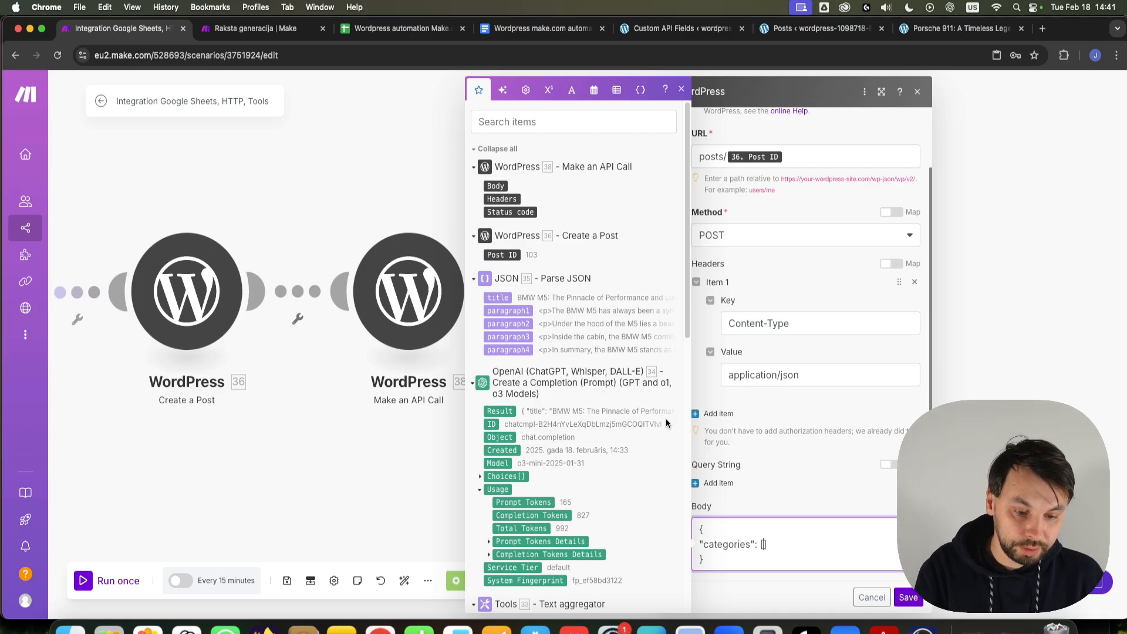
Step: Map the Categories text aggregator's text into the "categories" array and save the cloned module
{"action": "scroll", "coordinate": [537, 454], "scroll_direction": "down", "scroll_amount": 10}
{"action": "scroll", "coordinate": [564, 308], "scroll_direction": "up", "scroll_amount": 3}
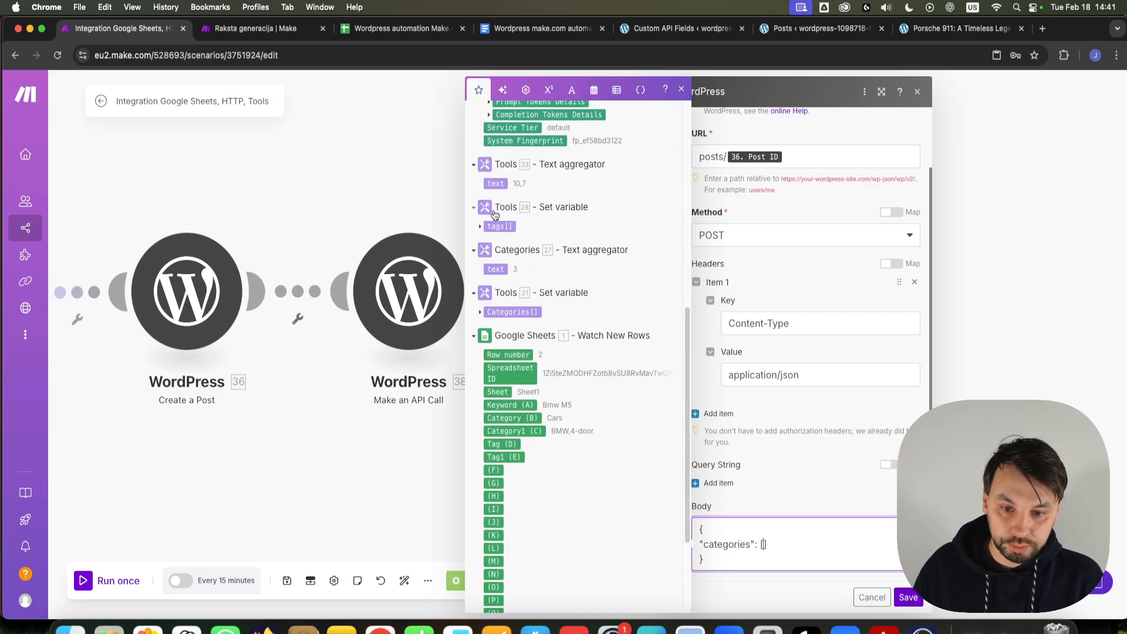
{"action": "scroll", "coordinate": [365, 425], "scroll_direction": "down", "scroll_amount": 5}
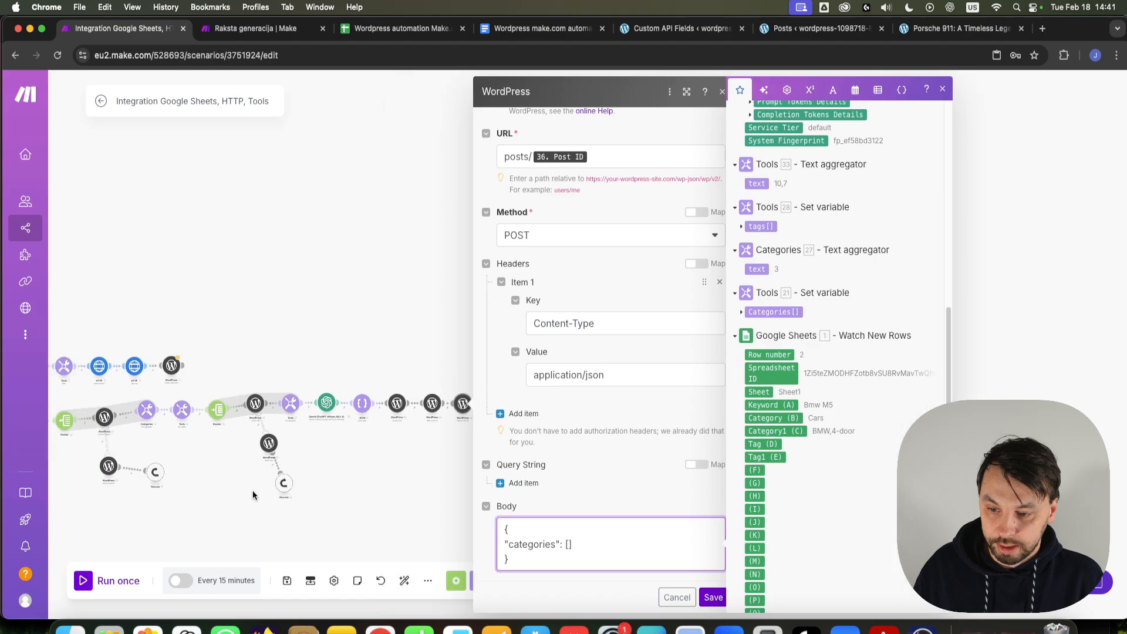
{"action": "scroll", "coordinate": [209, 411], "scroll_direction": "up", "scroll_amount": 5}
{"action": "scroll", "coordinate": [230, 413], "scroll_direction": "down", "scroll_amount": 3}
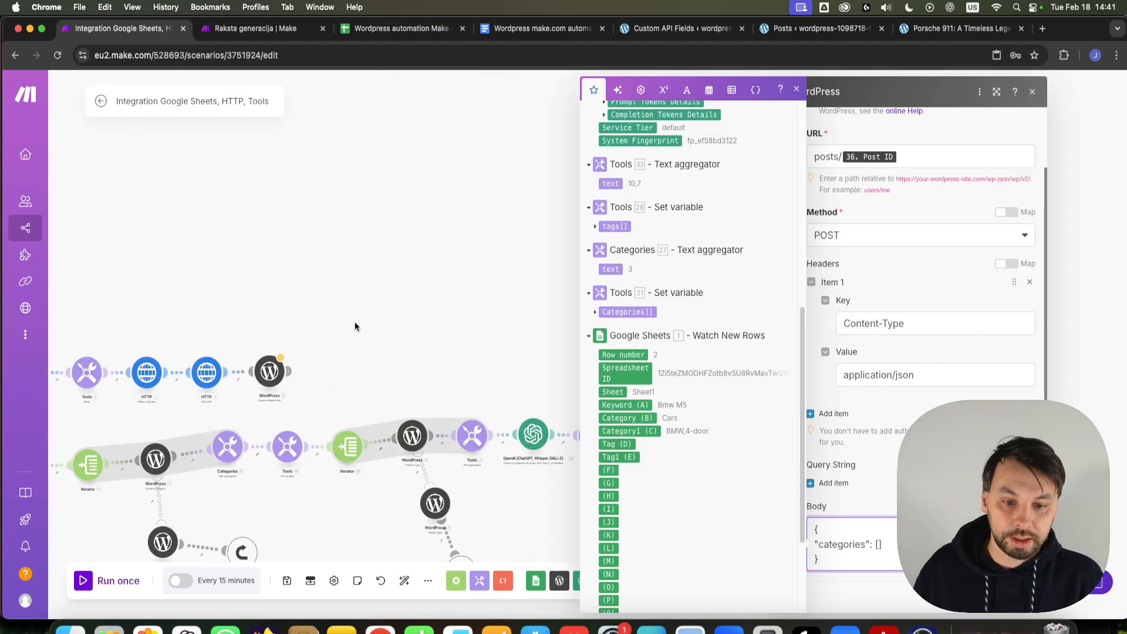
{"action": "left_click", "coordinate": [611, 269]}
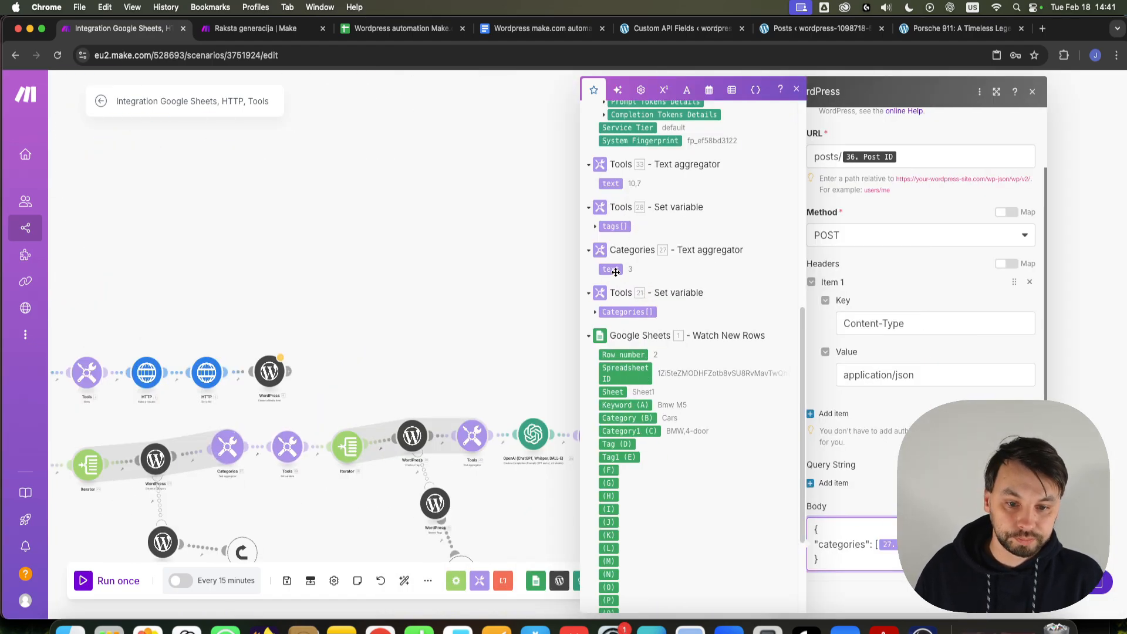
{"action": "left_click", "coordinate": [1018, 596]}
Step: Space the cloned API call module farther from the first one, in line with the WordPress modules
{"action": "left_click_drag", "start_coordinate": [900, 433], "coordinate": [781, 372]}
{"action": "scroll", "coordinate": [594, 399], "scroll_direction": "up", "scroll_amount": 4}
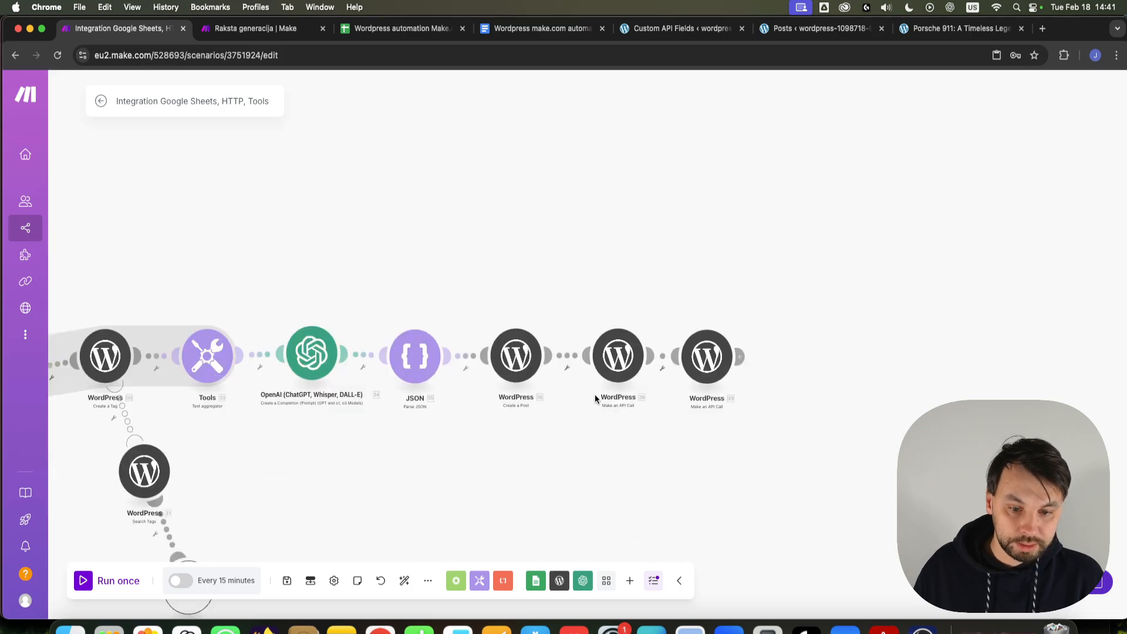
{"action": "scroll", "coordinate": [594, 399], "scroll_direction": "up", "scroll_amount": 3}
{"action": "left_click_drag", "start_coordinate": [1018, 367], "coordinate": [873, 338]}
{"action": "left_click_drag", "start_coordinate": [707, 352], "coordinate": [748, 346]}
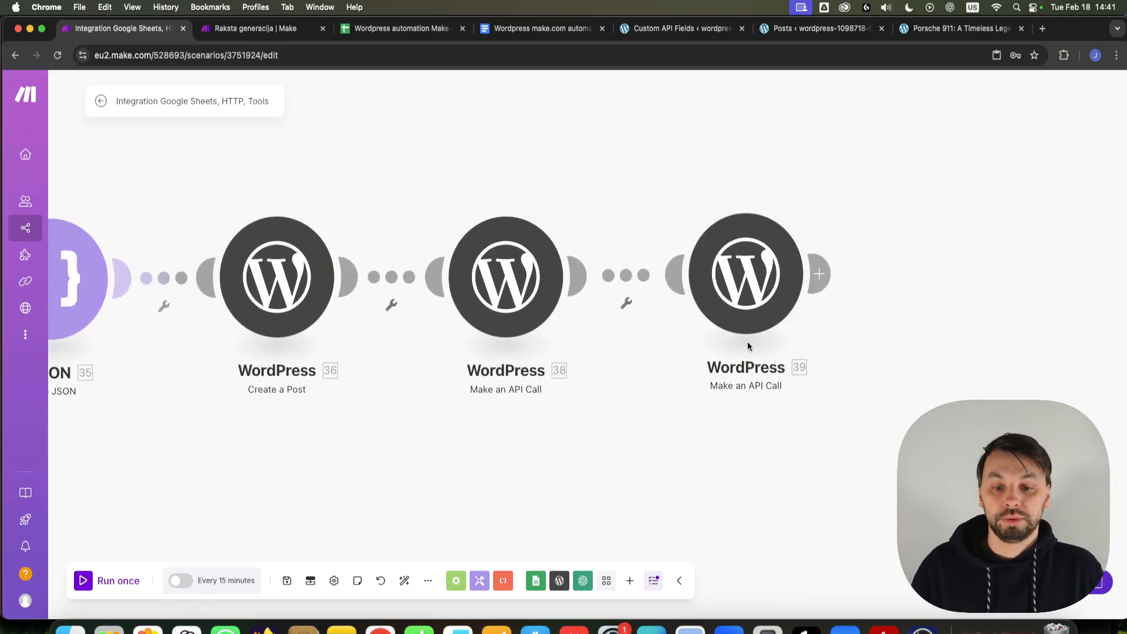
Step: Review the URL, method and tags body of the first API call module
{"action": "left_click", "coordinate": [492, 289]}
{"action": "scroll", "coordinate": [689, 506], "scroll_direction": "down", "scroll_amount": 2}
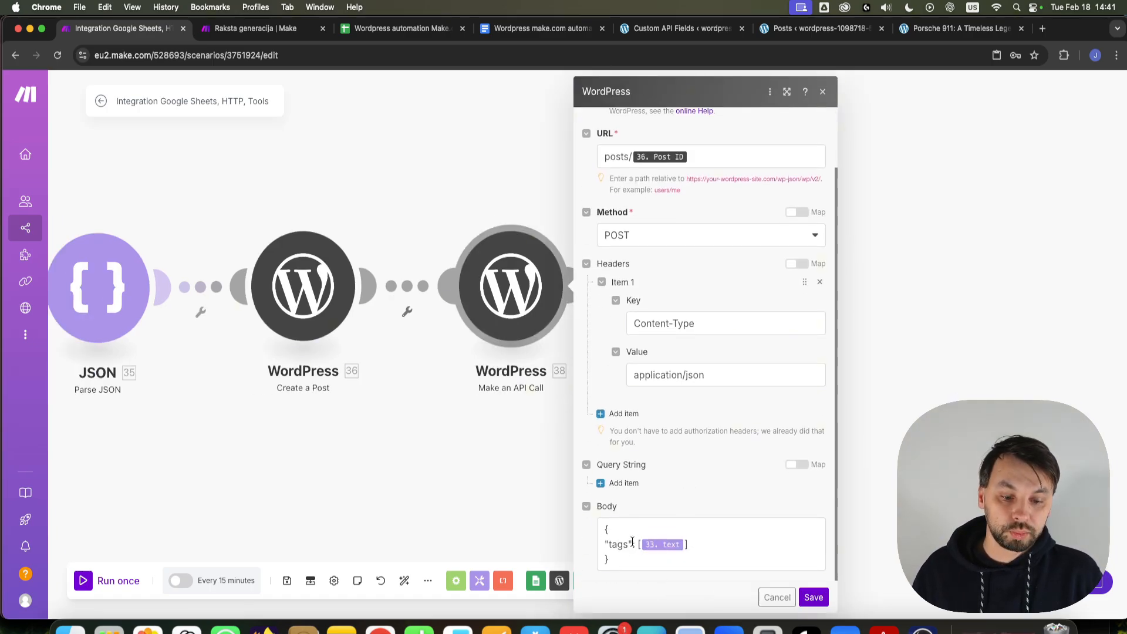
{"action": "left_click", "coordinate": [805, 598]}
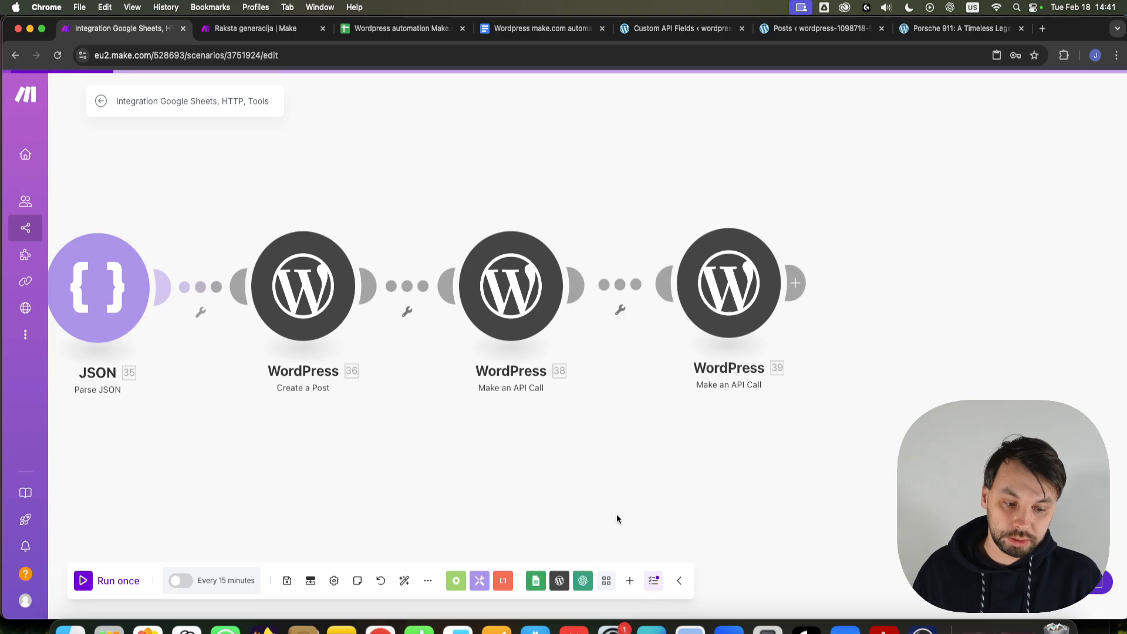
Step: Set the Google Sheets trigger's starting point manually to the Mercedes-benz row
{"action": "scroll", "coordinate": [617, 514], "scroll_direction": "down", "scroll_amount": 5}
{"action": "left_click_drag", "start_coordinate": [555, 533], "coordinate": [649, 415]}
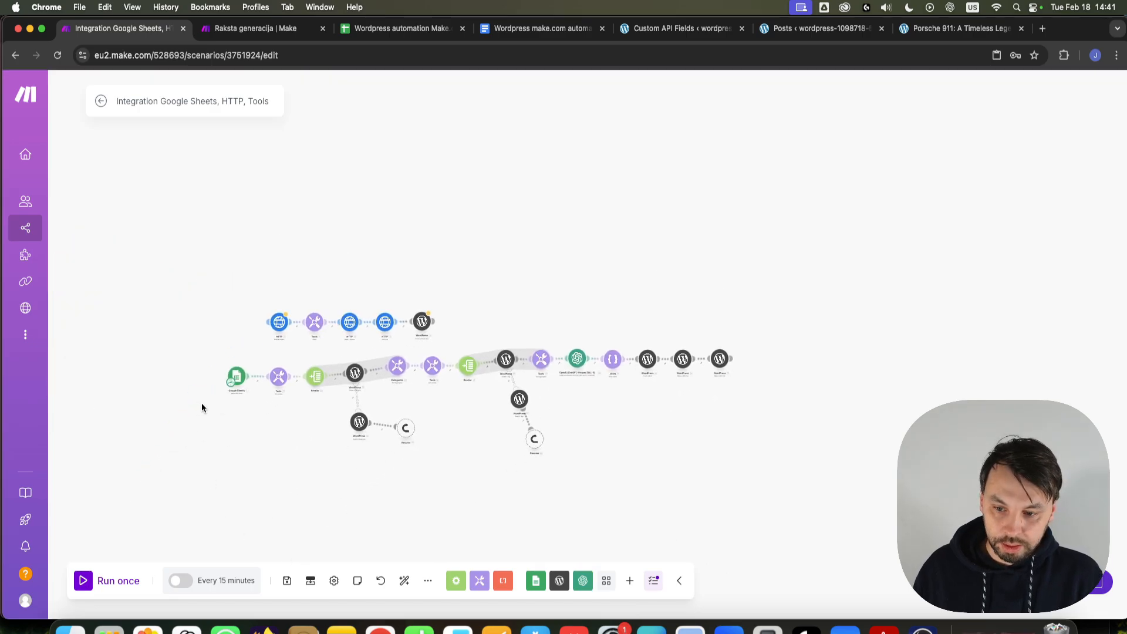
{"action": "right_click", "coordinate": [236, 377]}
{"action": "left_click", "coordinate": [264, 430]}
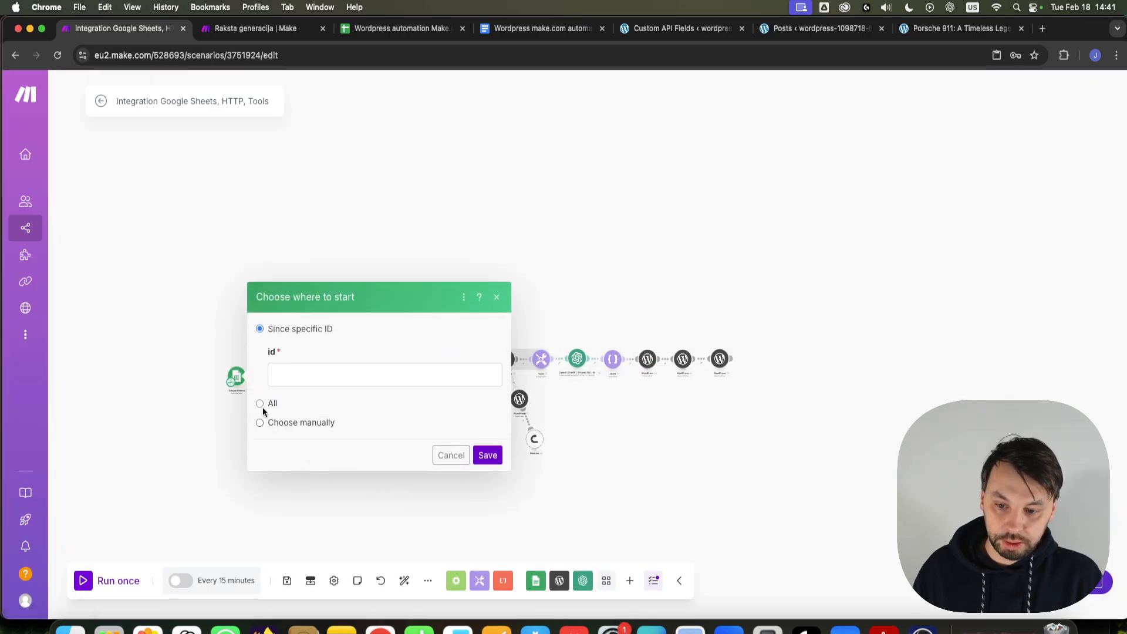
{"action": "left_click", "coordinate": [260, 404]}
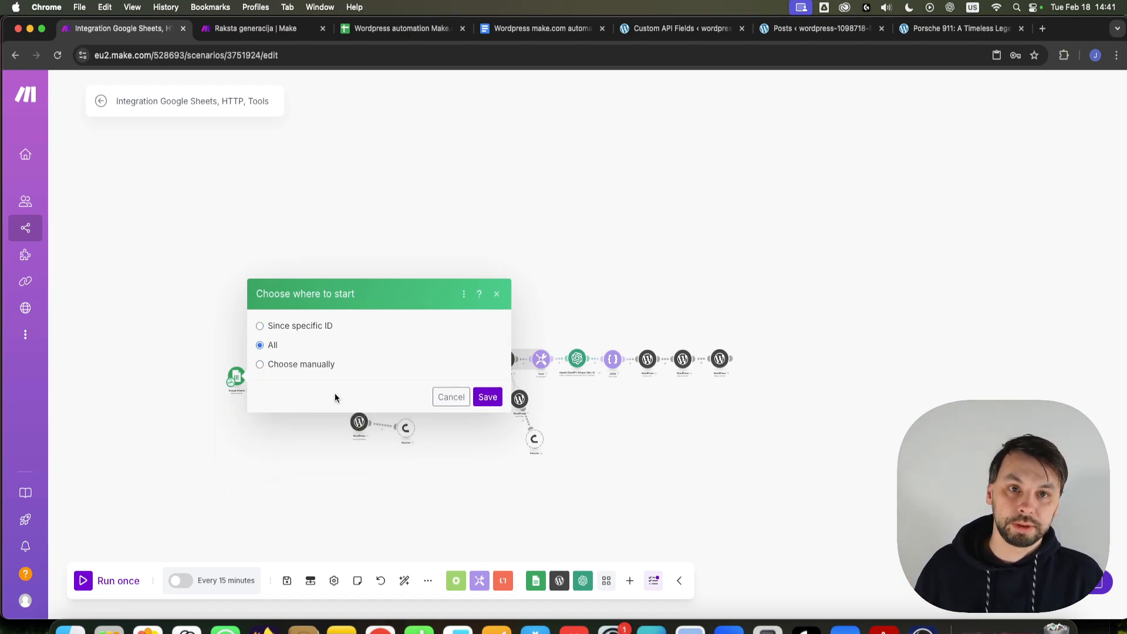
{"action": "left_click", "coordinate": [316, 369]}
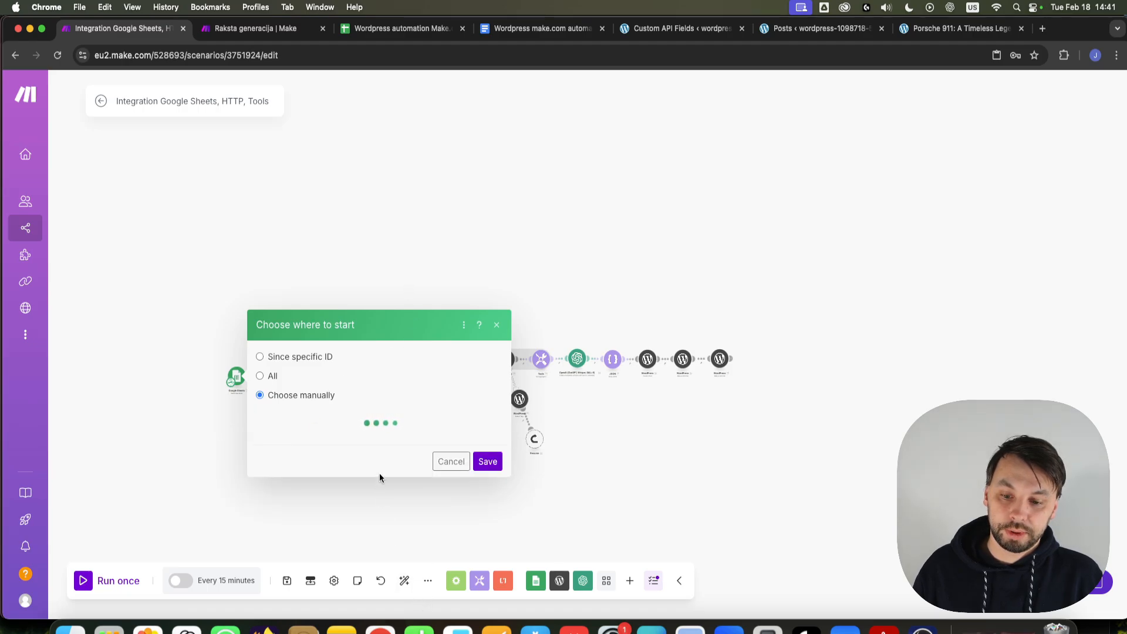
{"action": "left_click", "coordinate": [327, 428]}
{"action": "left_click", "coordinate": [491, 497]}
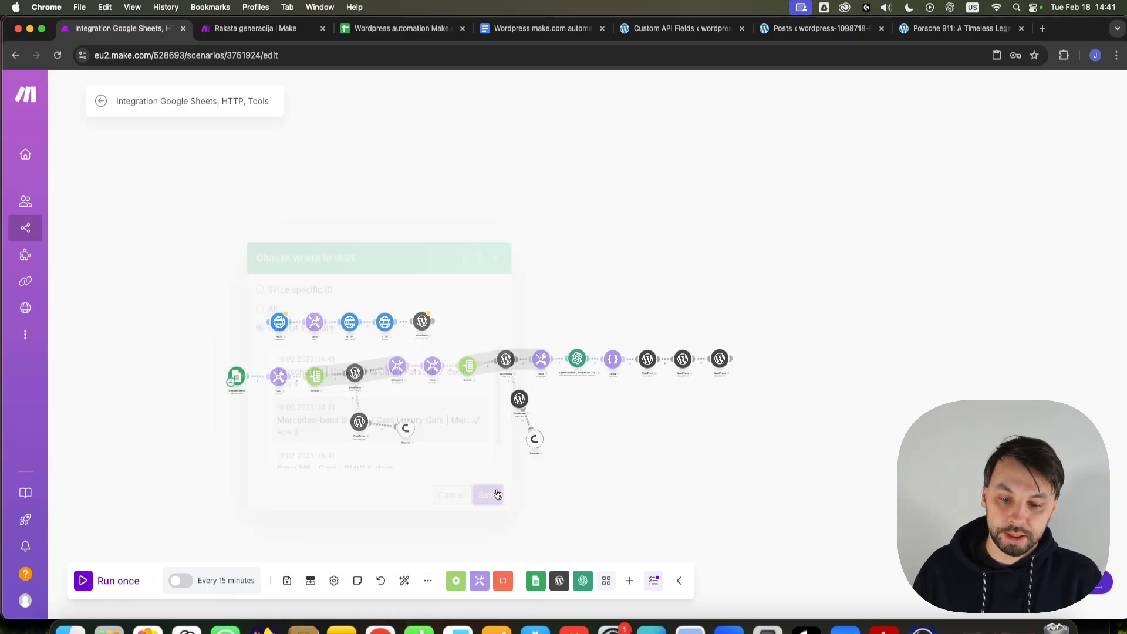
Step: Run the scenario once and follow its progress through the modules
{"action": "left_click", "coordinate": [104, 587]}
{"action": "scroll", "coordinate": [386, 477], "scroll_direction": "up", "scroll_amount": 5}
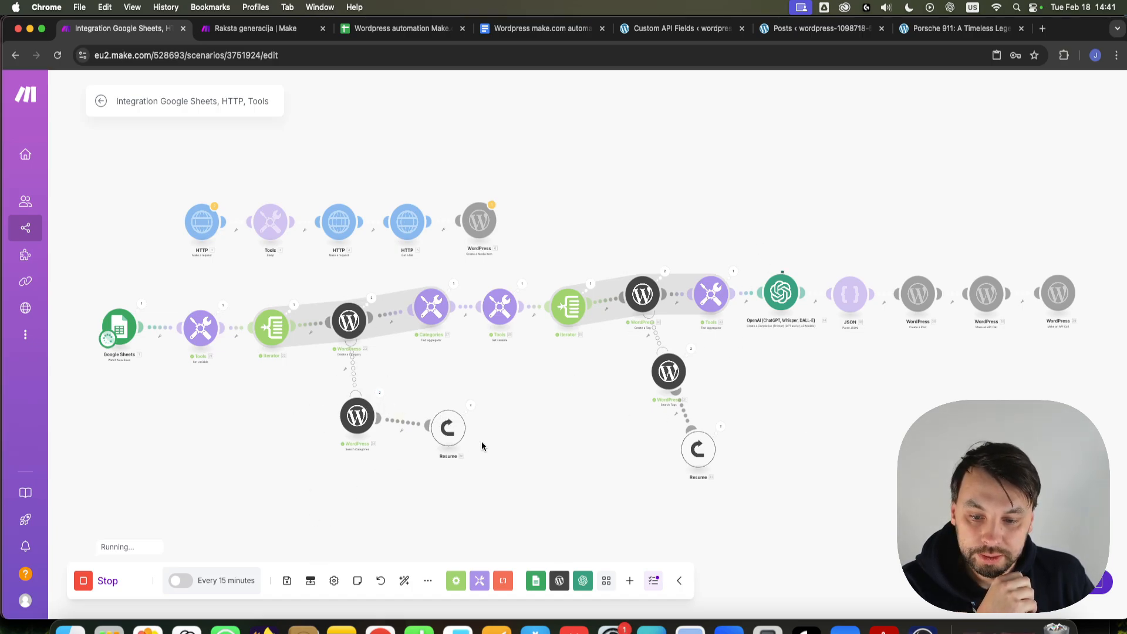
{"action": "scroll", "coordinate": [434, 441], "scroll_direction": "right", "scroll_amount": 3}
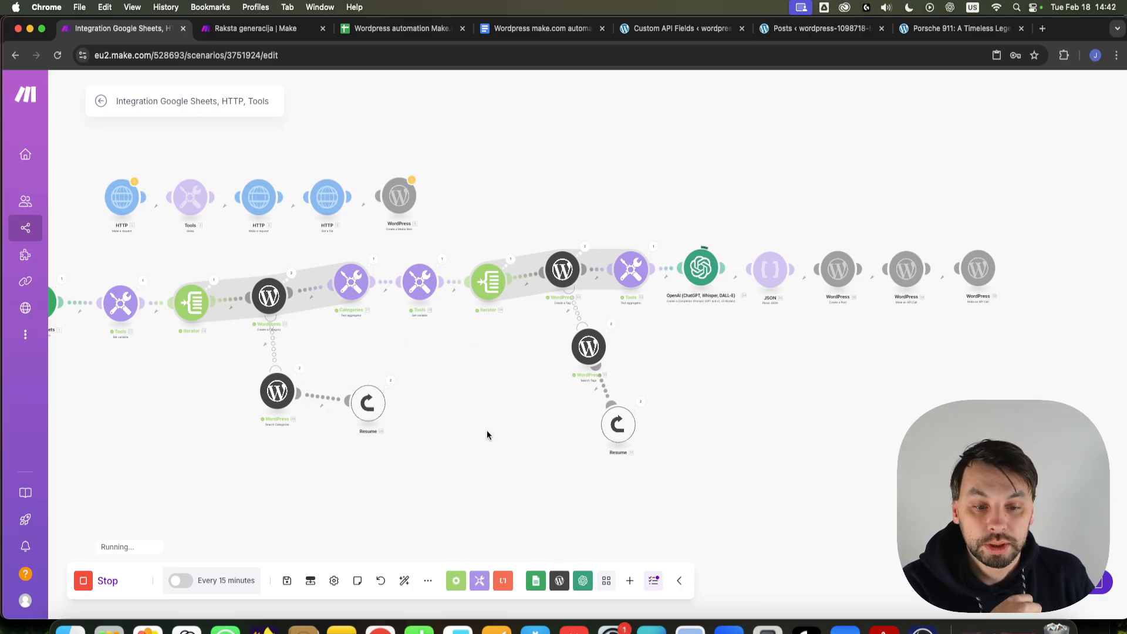
Step: Close the Custom API Fields and Porsche 911 browser tabs and watch the run reach the last WordPress API call module
{"action": "left_click_drag", "start_coordinate": [486, 433], "coordinate": [489, 441]}
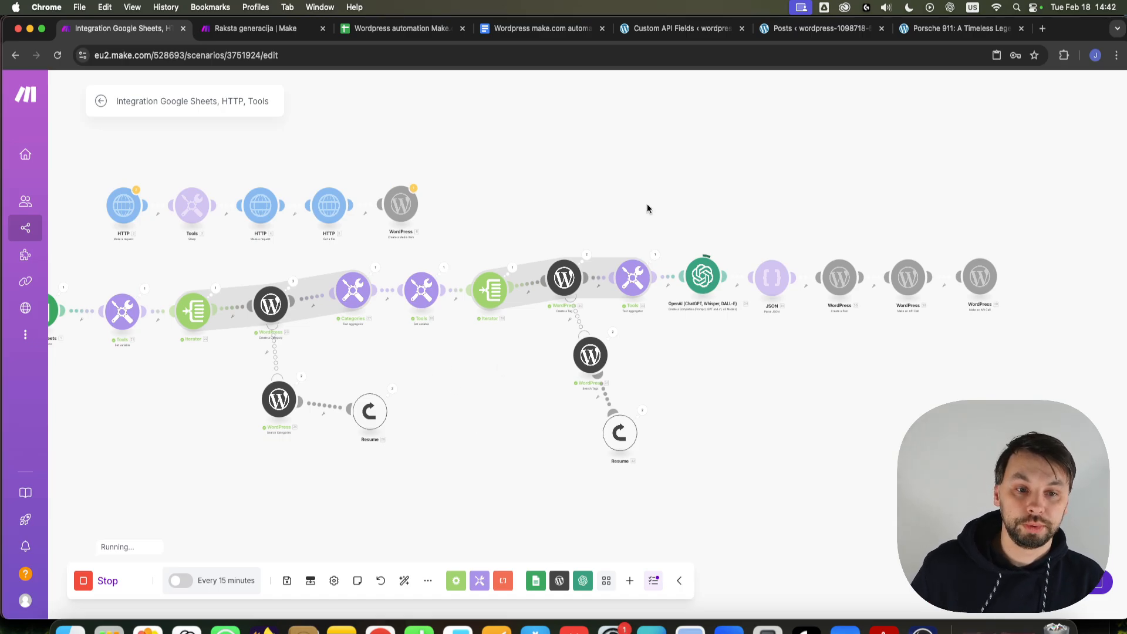
{"action": "left_click", "coordinate": [861, 34]}
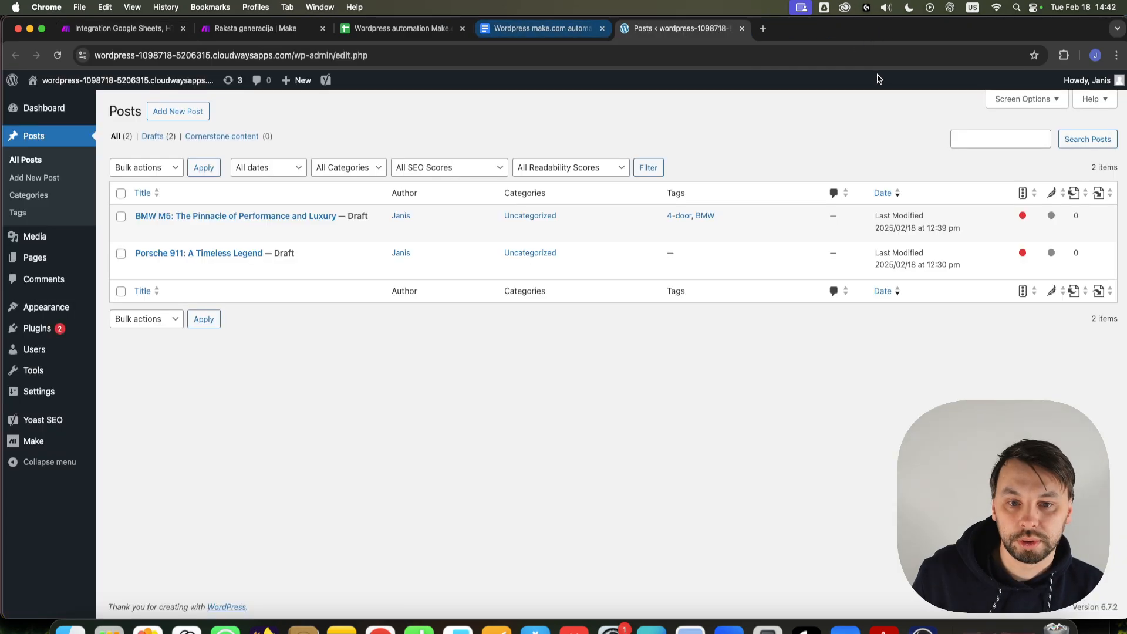
{"action": "left_click", "coordinate": [118, 28]}
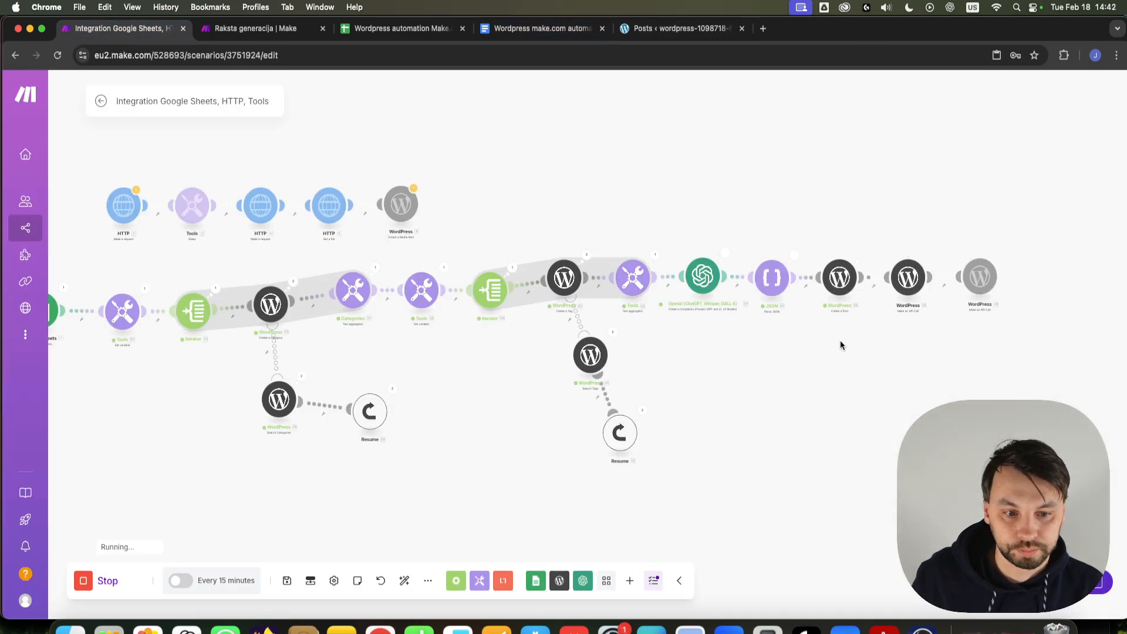
{"action": "left_click_drag", "start_coordinate": [838, 345], "coordinate": [685, 351]}
{"action": "scroll", "coordinate": [812, 249], "scroll_direction": "up", "scroll_amount": 5}
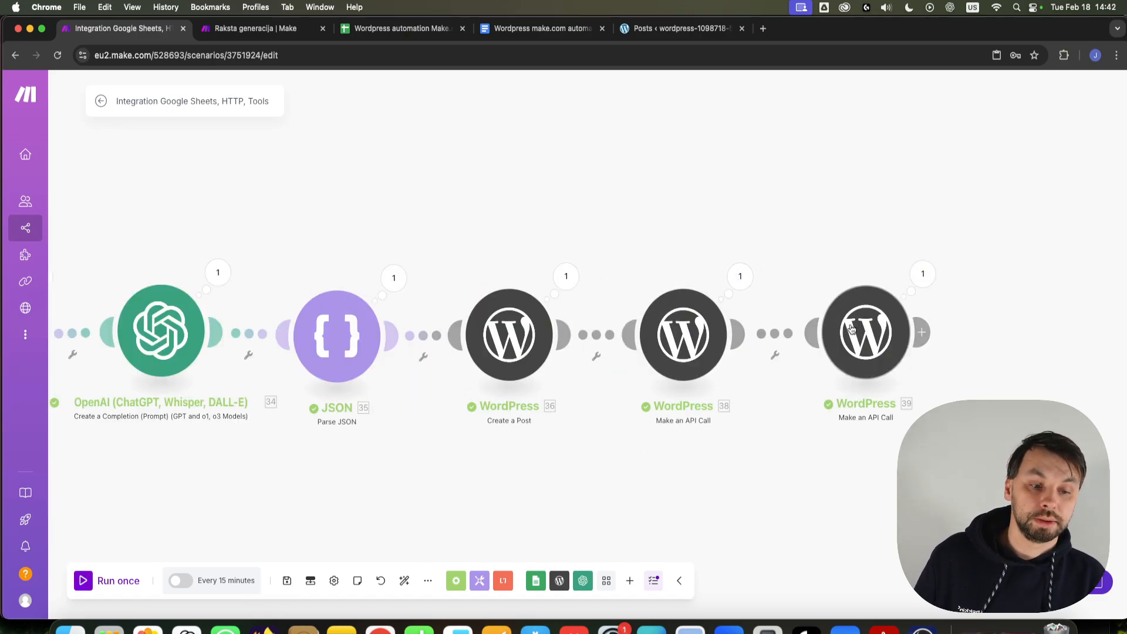
Step: Reload the WordPress posts list and open the Mercedes-Benz S-Class draft's preview in a new tab
{"action": "left_click", "coordinate": [681, 28]}
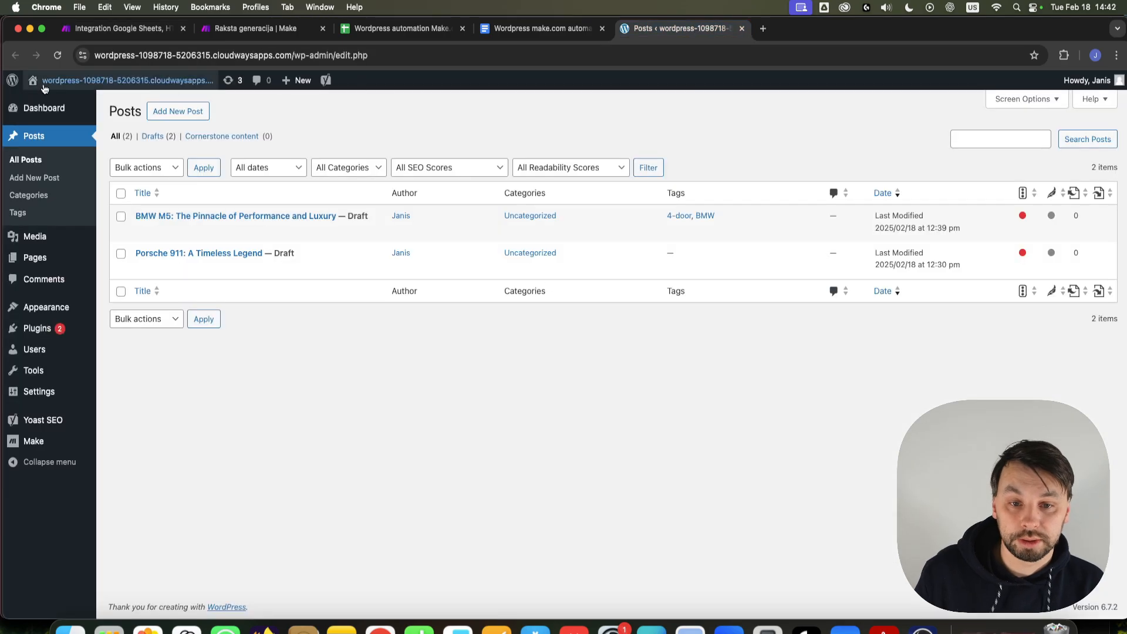
{"action": "left_click", "coordinate": [57, 55]}
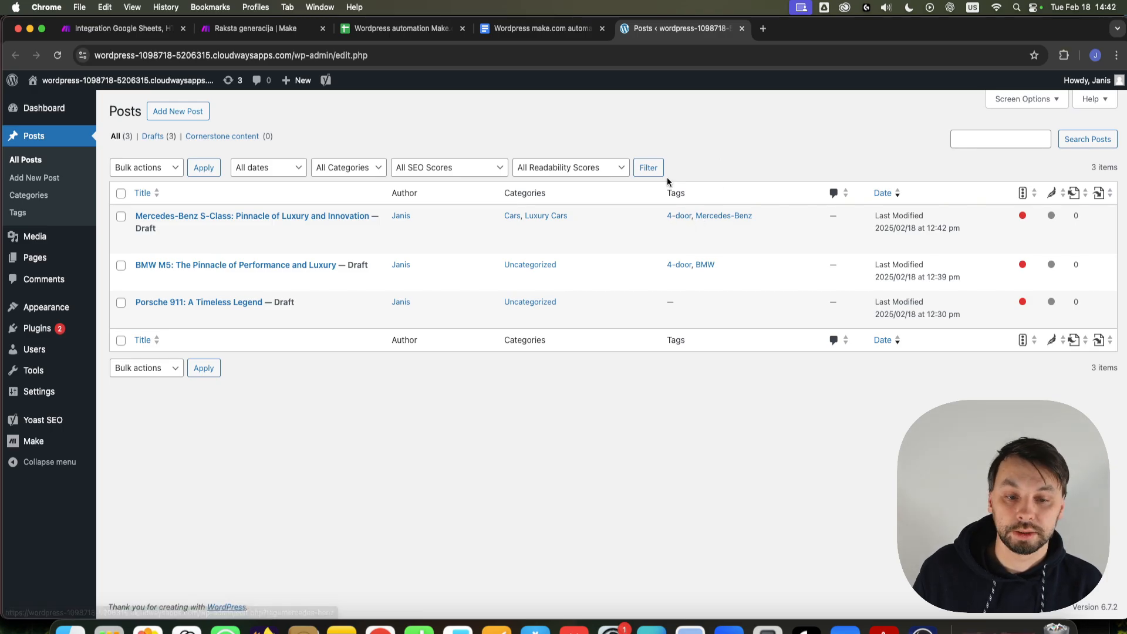
{"action": "right_click", "coordinate": [237, 242]}
{"action": "left_click", "coordinate": [252, 250]}
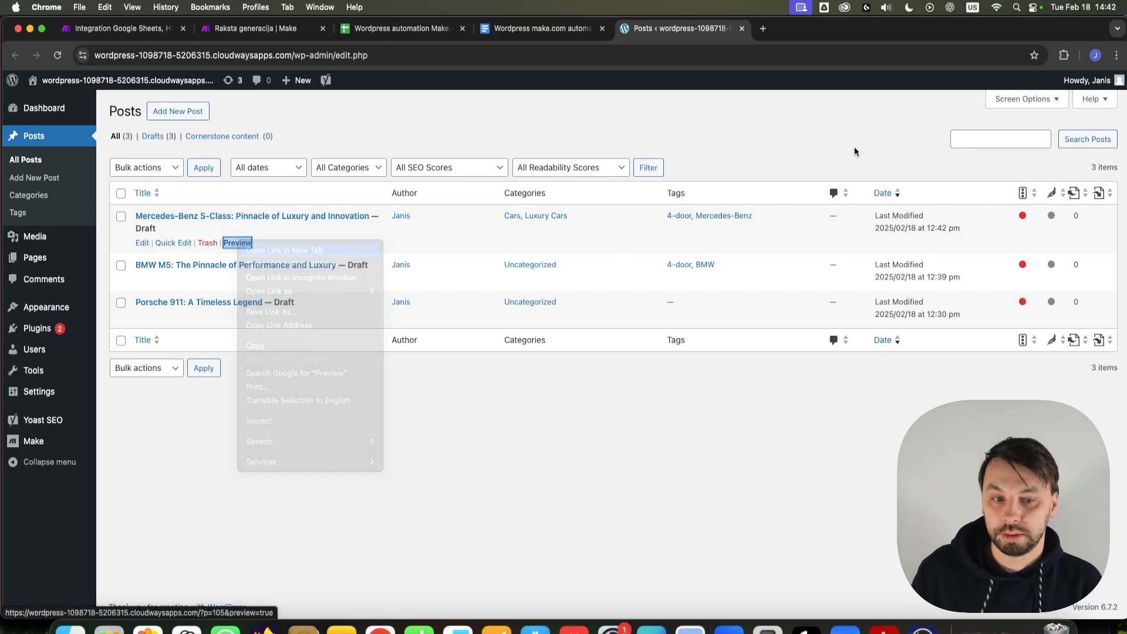
{"action": "left_click", "coordinate": [815, 35]}
Step: Check the previewed Mercedes-Benz post's title, categories, body text and tags
{"action": "scroll", "coordinate": [646, 364], "scroll_direction": "down", "scroll_amount": 3}
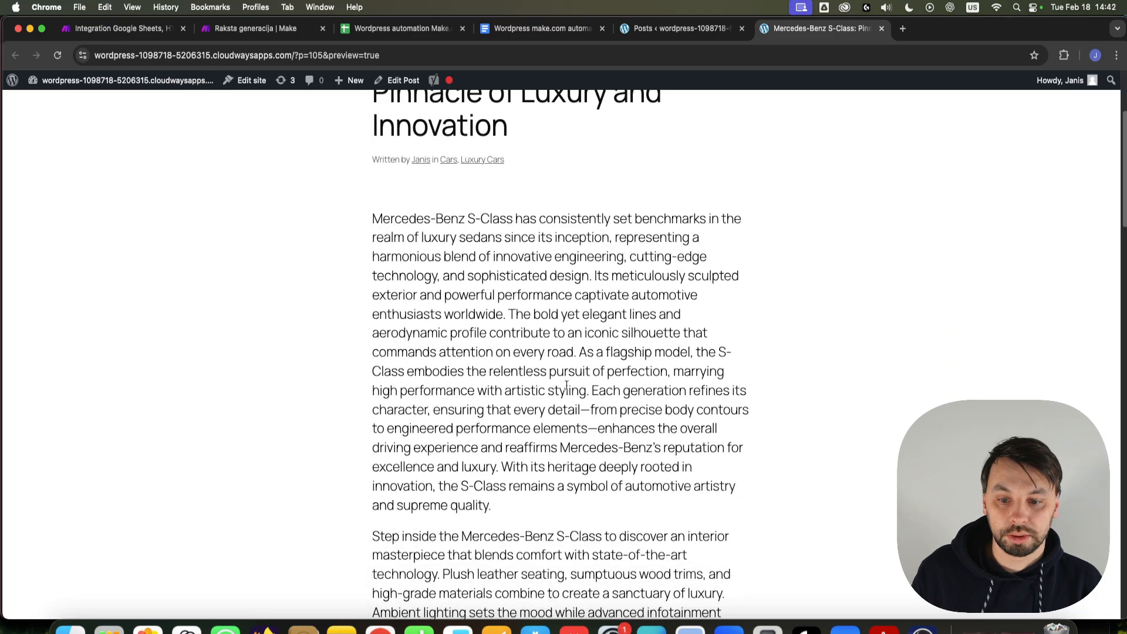
{"action": "scroll", "coordinate": [552, 390], "scroll_direction": "up", "scroll_amount": 3}
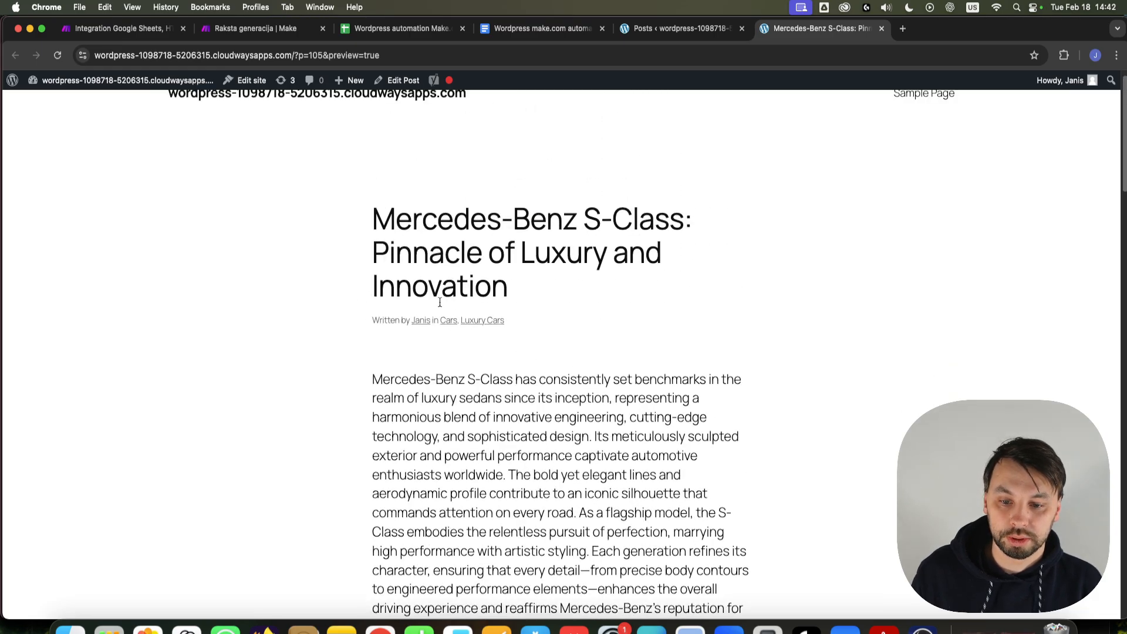
{"action": "scroll", "coordinate": [459, 322], "scroll_direction": "down", "scroll_amount": 15}
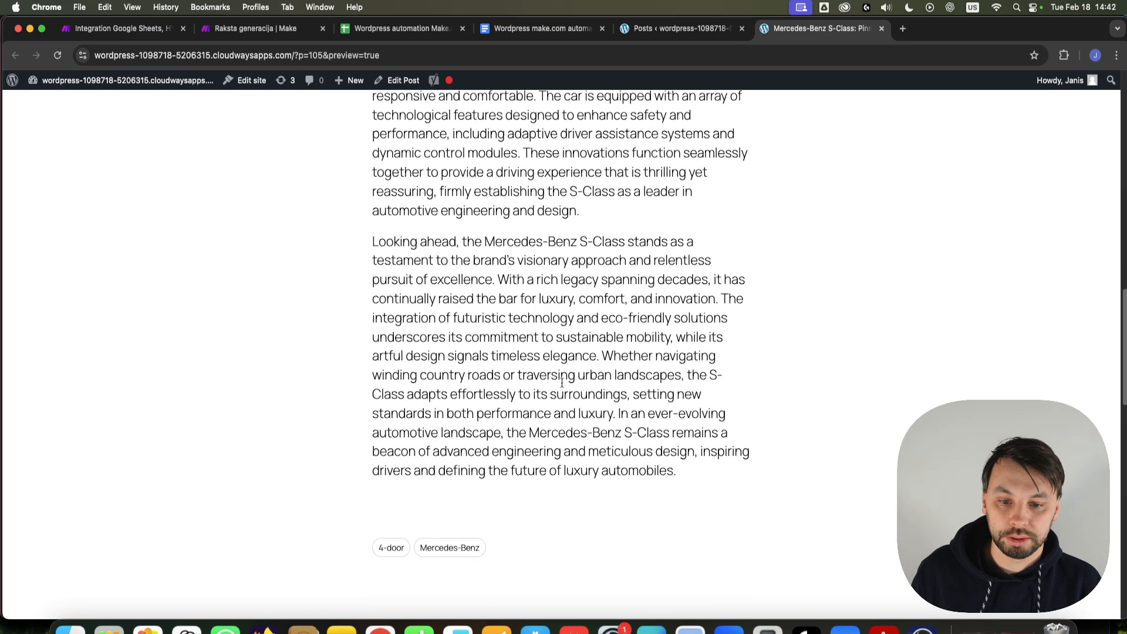
{"action": "scroll", "coordinate": [576, 411], "scroll_direction": "up", "scroll_amount": 12}
{"action": "scroll", "coordinate": [639, 429], "scroll_direction": "up", "scroll_amount": 10}
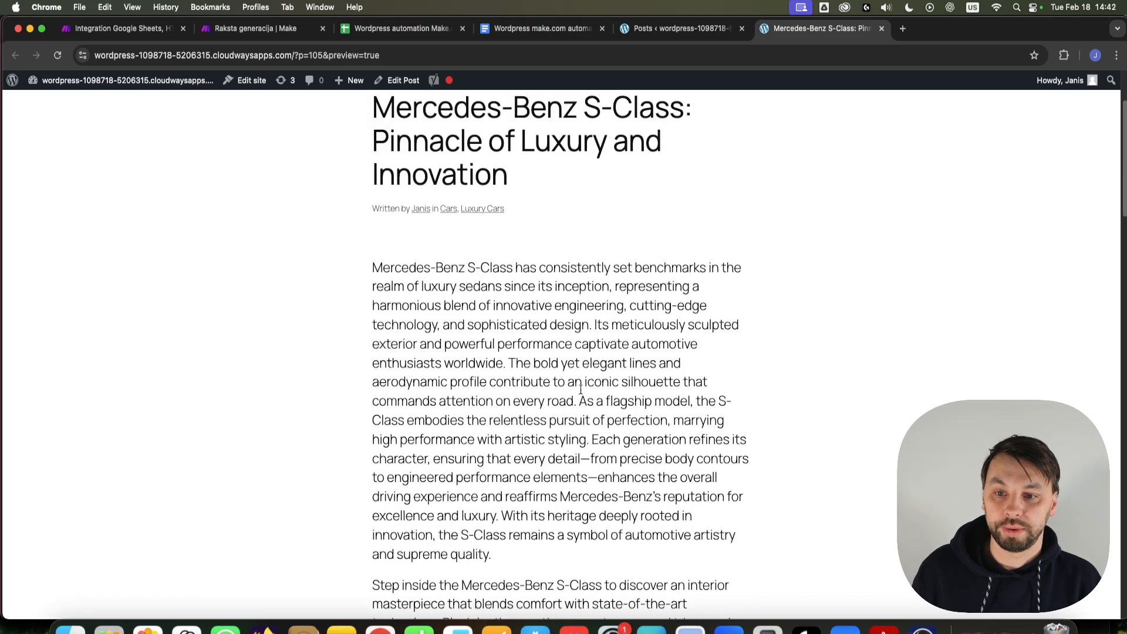
Step: Return to the scenario and recheck the first API call module's URL, method, headers and tags body, leaving its settings unchanged
{"action": "left_click", "coordinate": [117, 28]}
{"action": "scroll", "coordinate": [608, 441], "scroll_direction": "down", "scroll_amount": 5}
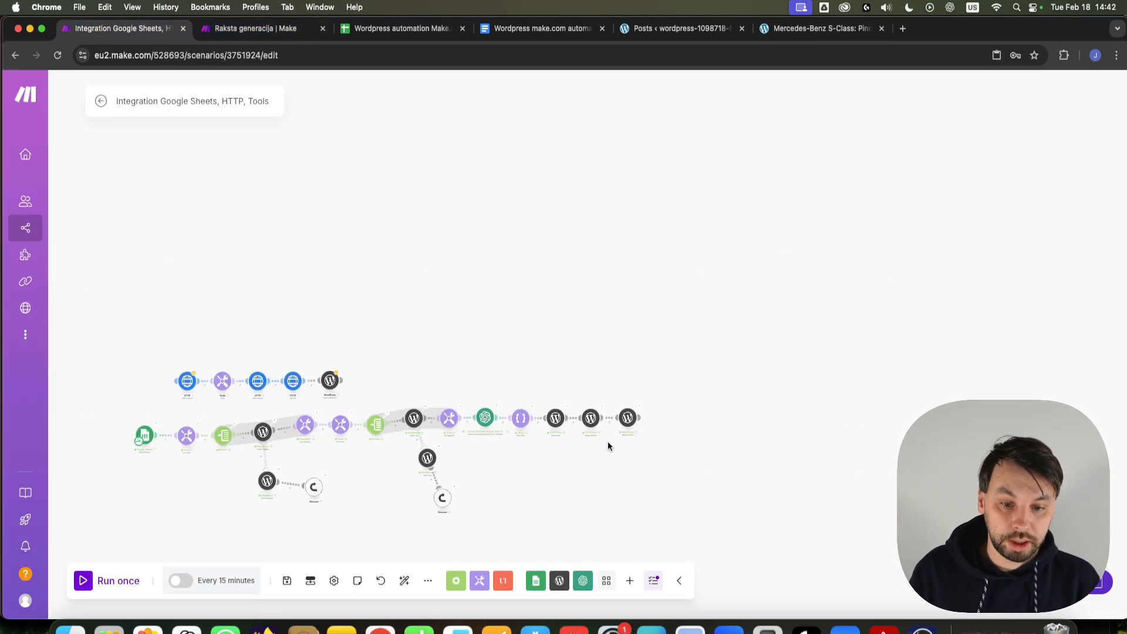
{"action": "scroll", "coordinate": [594, 445], "scroll_direction": "up", "scroll_amount": 6}
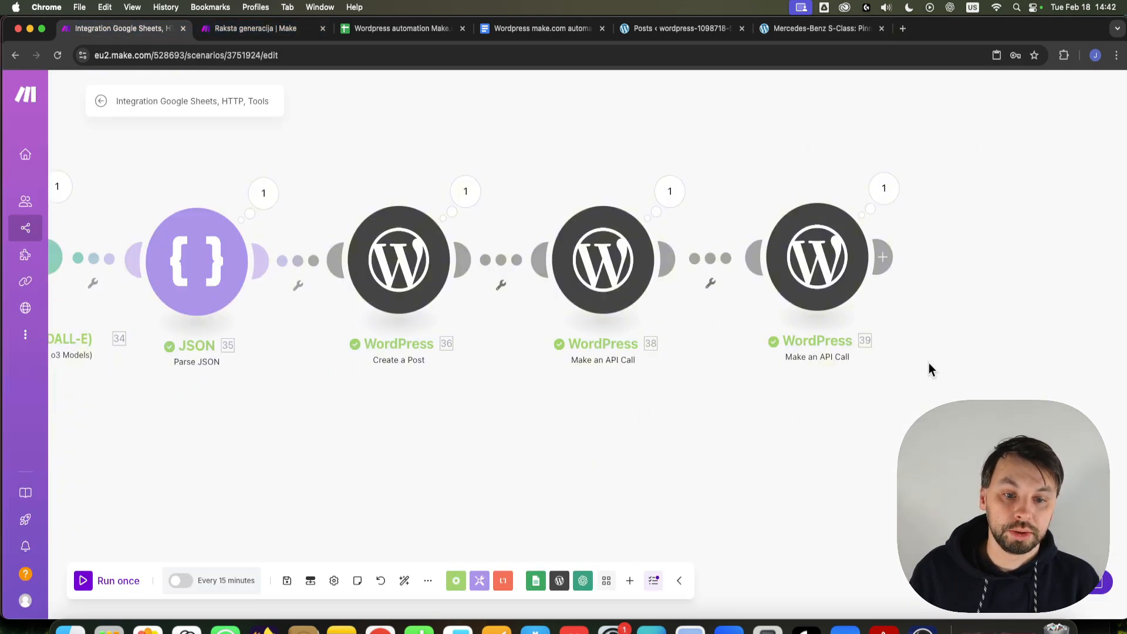
{"action": "scroll", "coordinate": [939, 381], "scroll_direction": "down", "scroll_amount": 3}
{"action": "scroll", "coordinate": [816, 402], "scroll_direction": "down", "scroll_amount": 4}
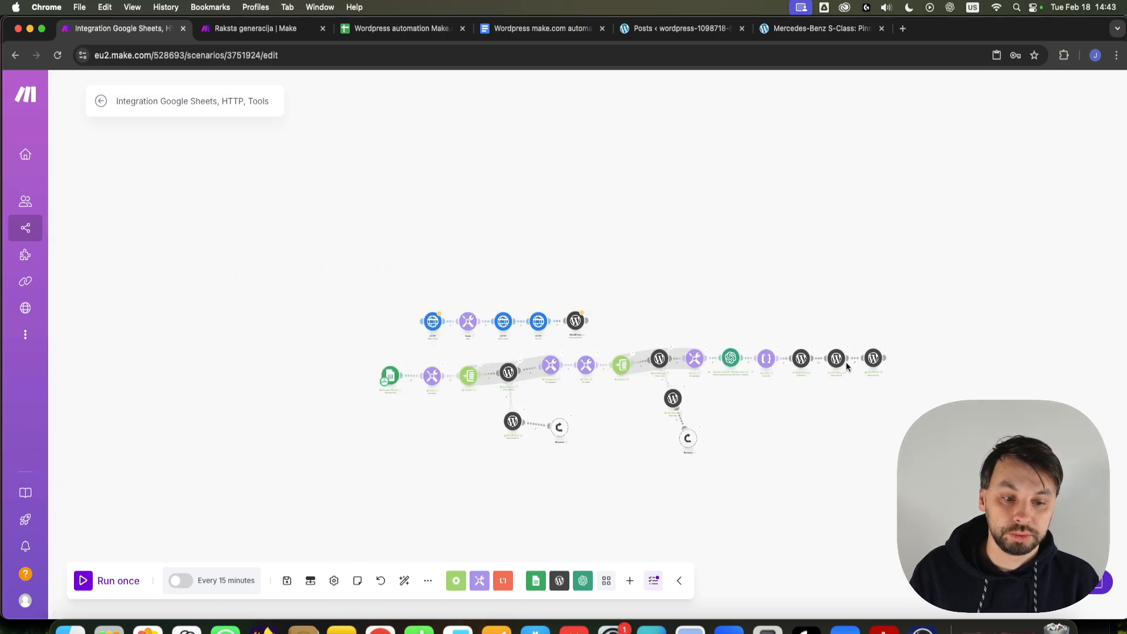
{"action": "scroll", "coordinate": [846, 362], "scroll_direction": "up", "scroll_amount": 6}
{"action": "left_click_drag", "start_coordinate": [801, 459], "coordinate": [497, 453]}
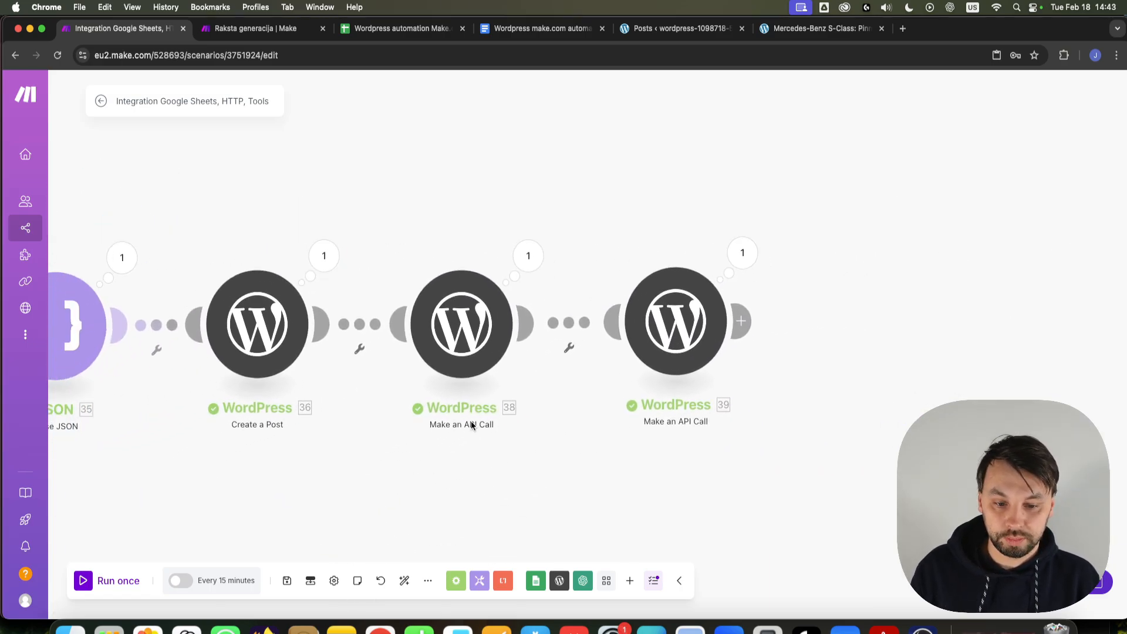
{"action": "left_click", "coordinate": [466, 345]}
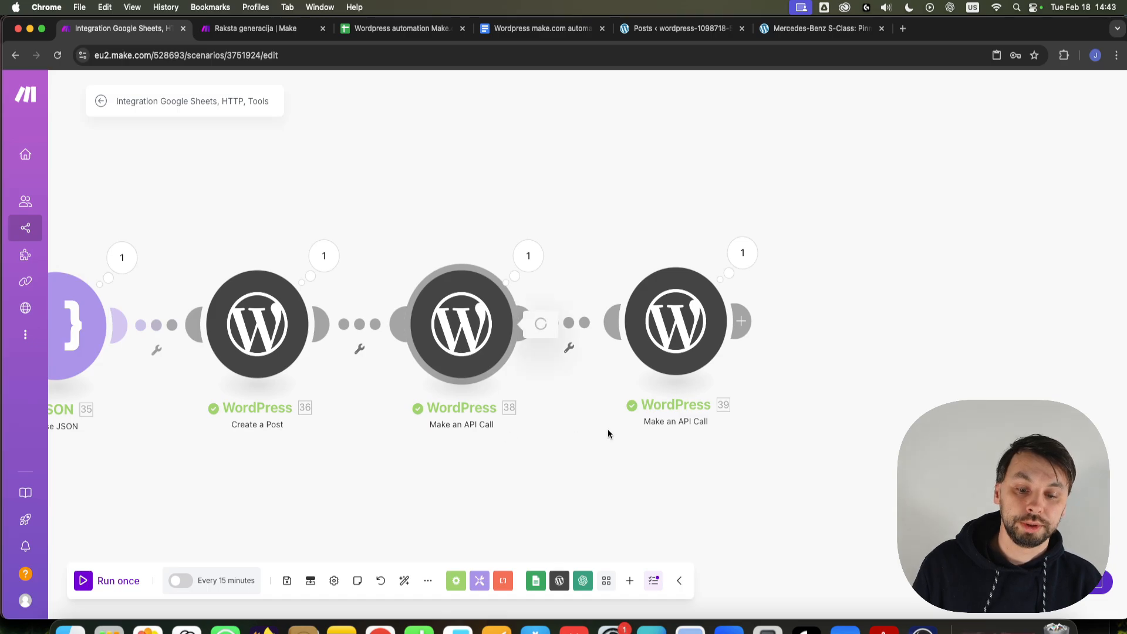
{"action": "scroll", "coordinate": [633, 429], "scroll_direction": "down", "scroll_amount": 2}
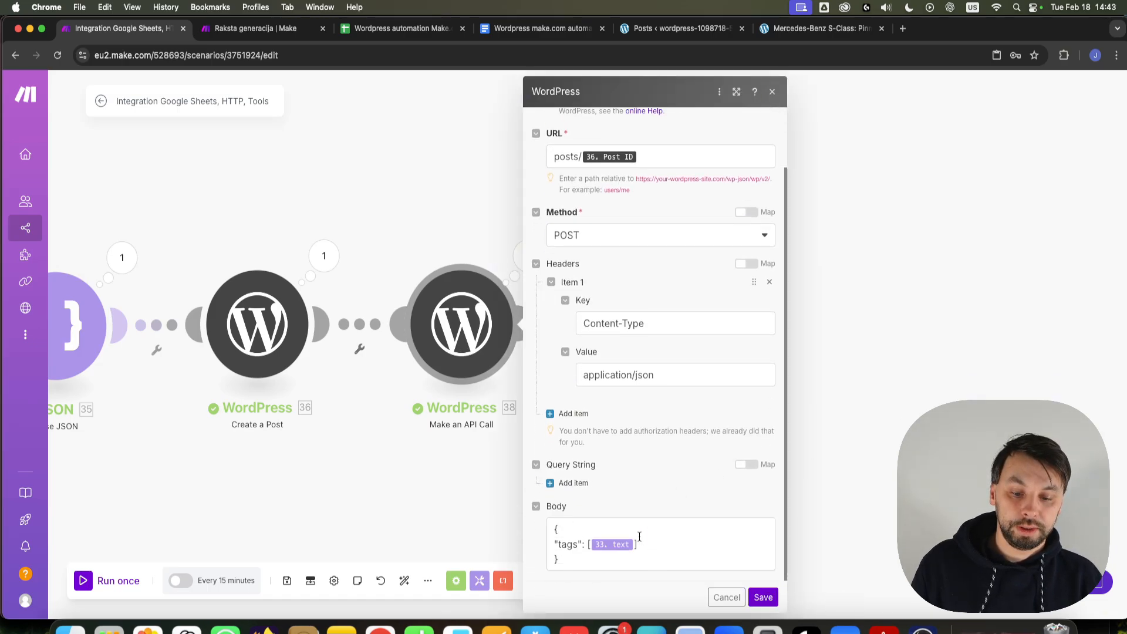
{"action": "left_click", "coordinate": [726, 597]}
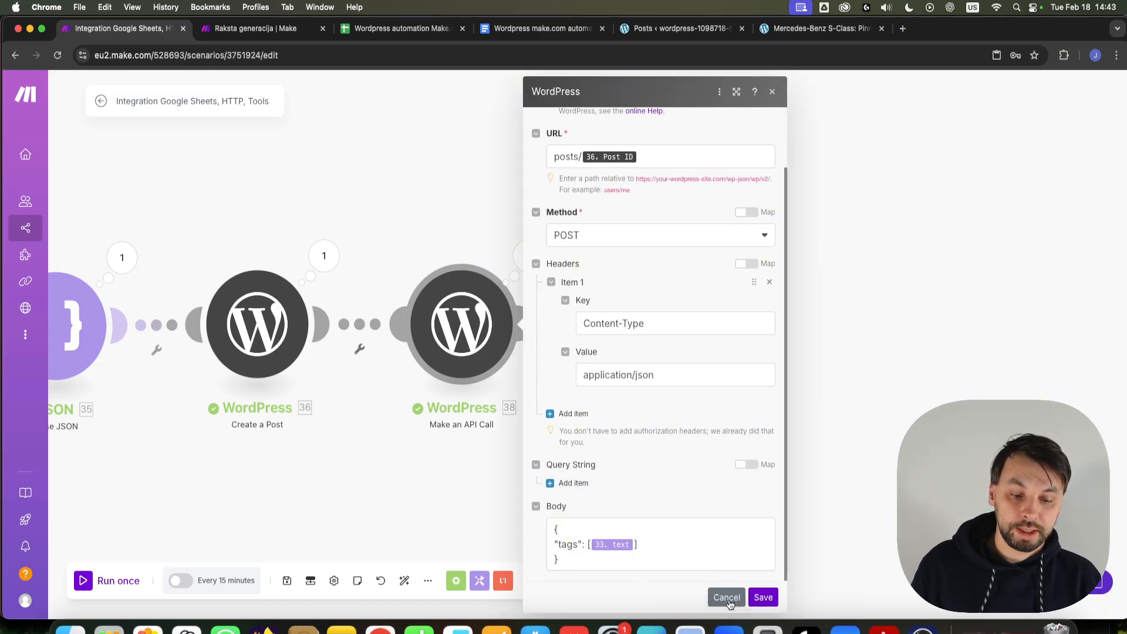
{"action": "scroll", "coordinate": [568, 478], "scroll_direction": "down", "scroll_amount": 2}
{"action": "left_click_drag", "start_coordinate": [568, 481], "coordinate": [948, 322]}
{"action": "scroll", "coordinate": [800, 336], "scroll_direction": "down", "scroll_amount": 3}
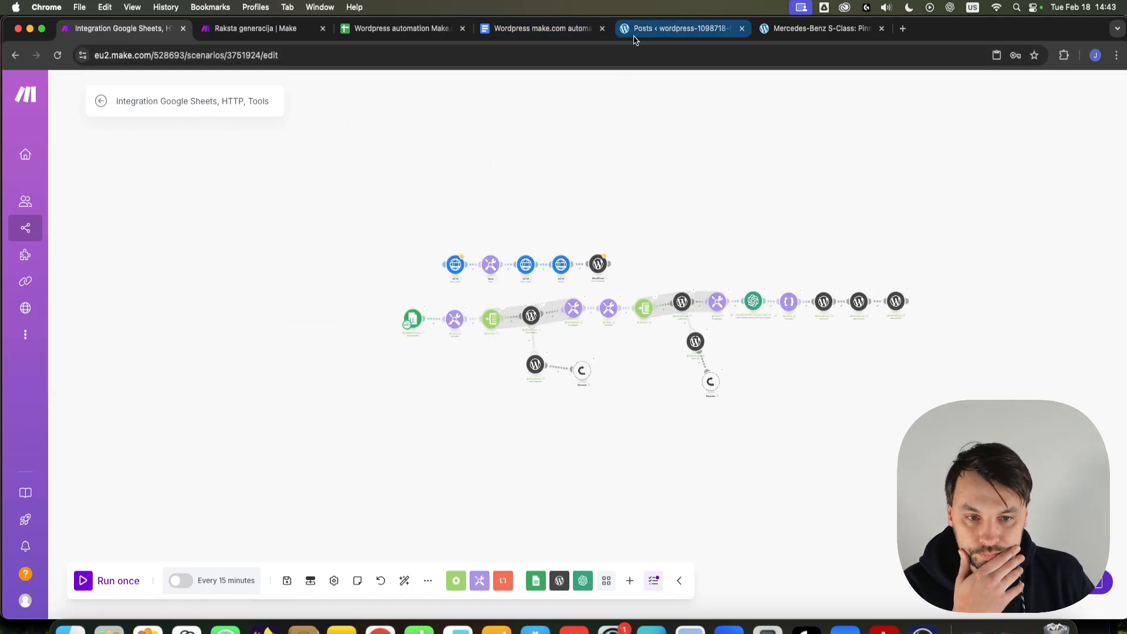
Step: Highlight tips 3 and 4 about multiple variable tags and categories in red in the WordPress automation tips document
{"action": "left_click", "coordinate": [516, 29]}
{"action": "left_click_drag", "start_coordinate": [638, 376], "coordinate": [387, 320]}
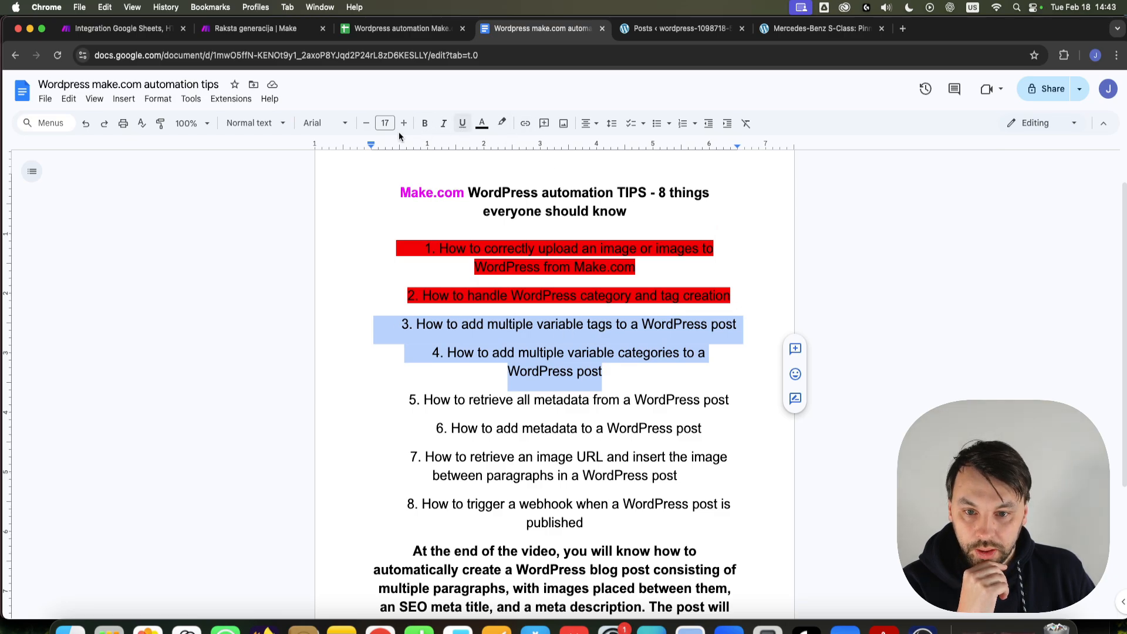
{"action": "left_click", "coordinate": [502, 123]}
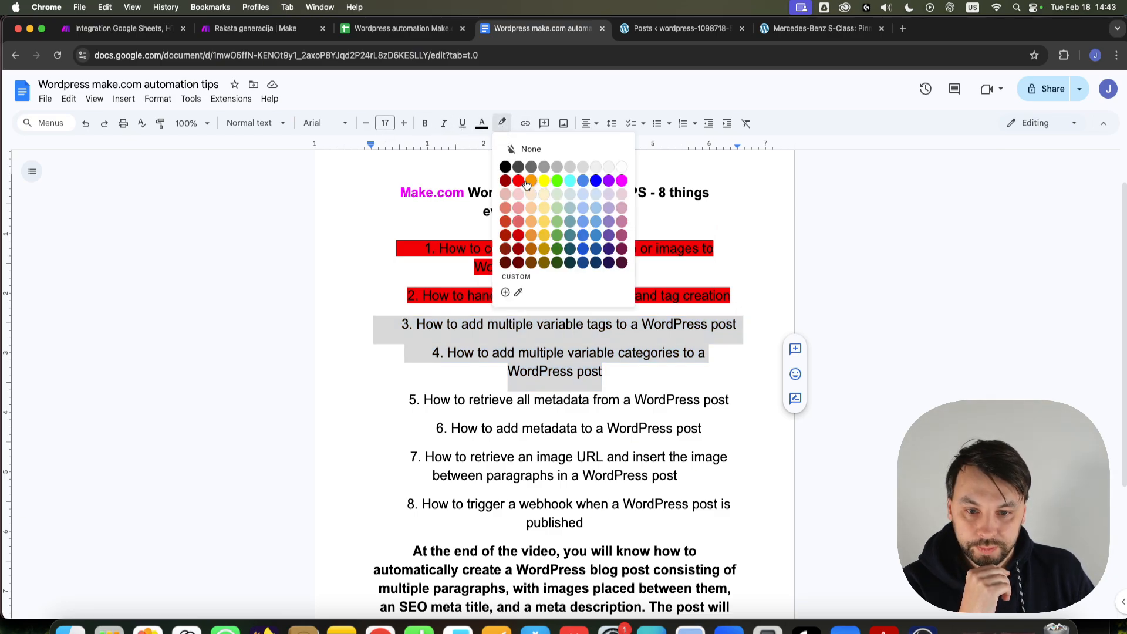
{"action": "left_click", "coordinate": [518, 181]}
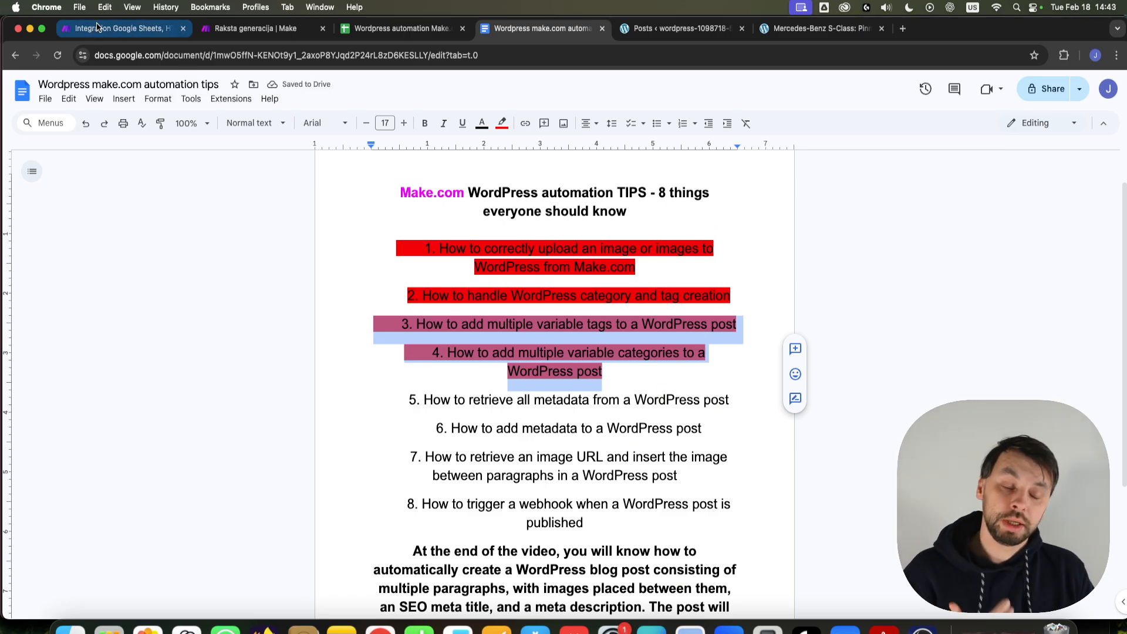
Step: Add a standalone WordPress module to the Make scenario, below the Google Sheets trigger
{"action": "left_click", "coordinate": [97, 27]}
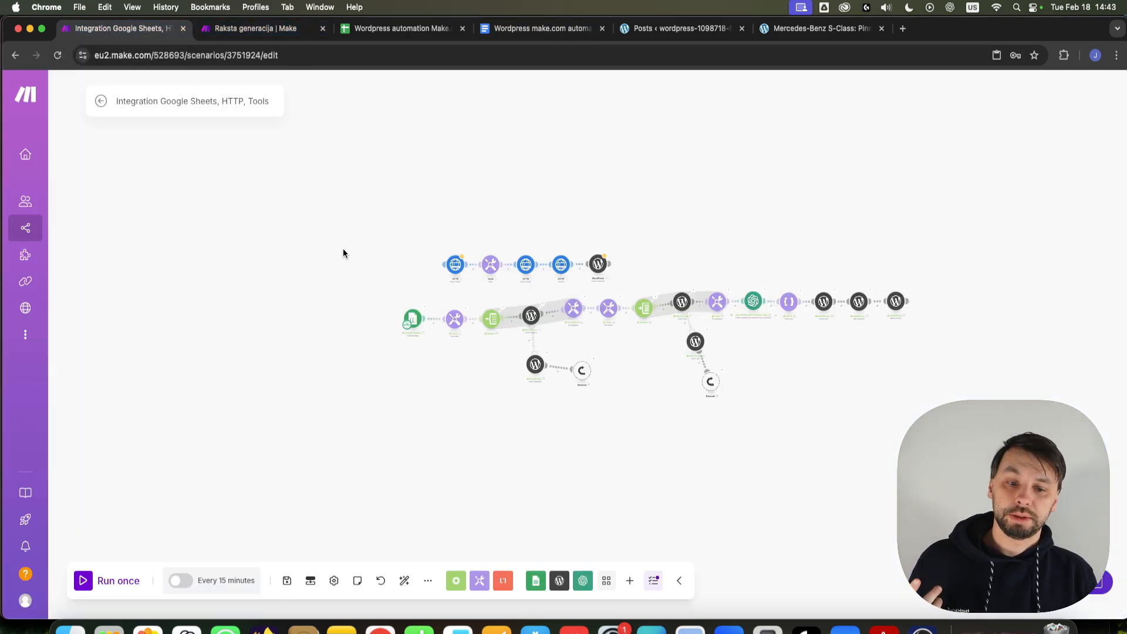
{"action": "left_click_drag", "start_coordinate": [834, 375], "coordinate": [757, 380]}
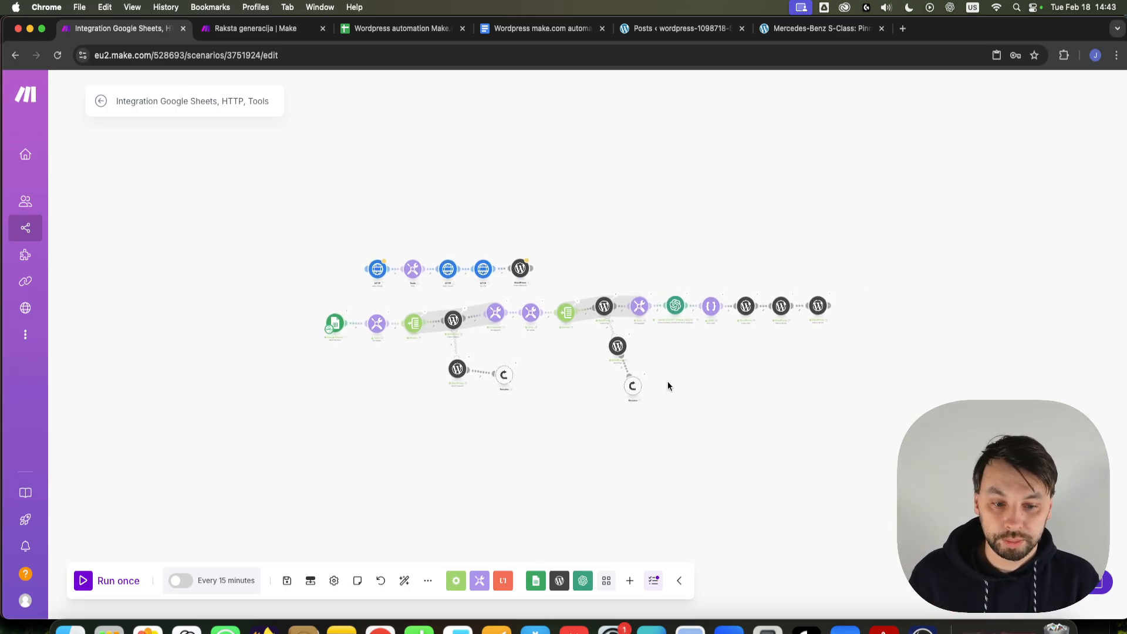
{"action": "left_click", "coordinate": [557, 581]}
{"action": "scroll", "coordinate": [614, 461], "scroll_direction": "down", "scroll_amount": 2}
{"action": "scroll", "coordinate": [615, 457], "scroll_direction": "down", "scroll_amount": 3}
{"action": "left_click", "coordinate": [606, 464]}
{"action": "left_click", "coordinate": [332, 369]}
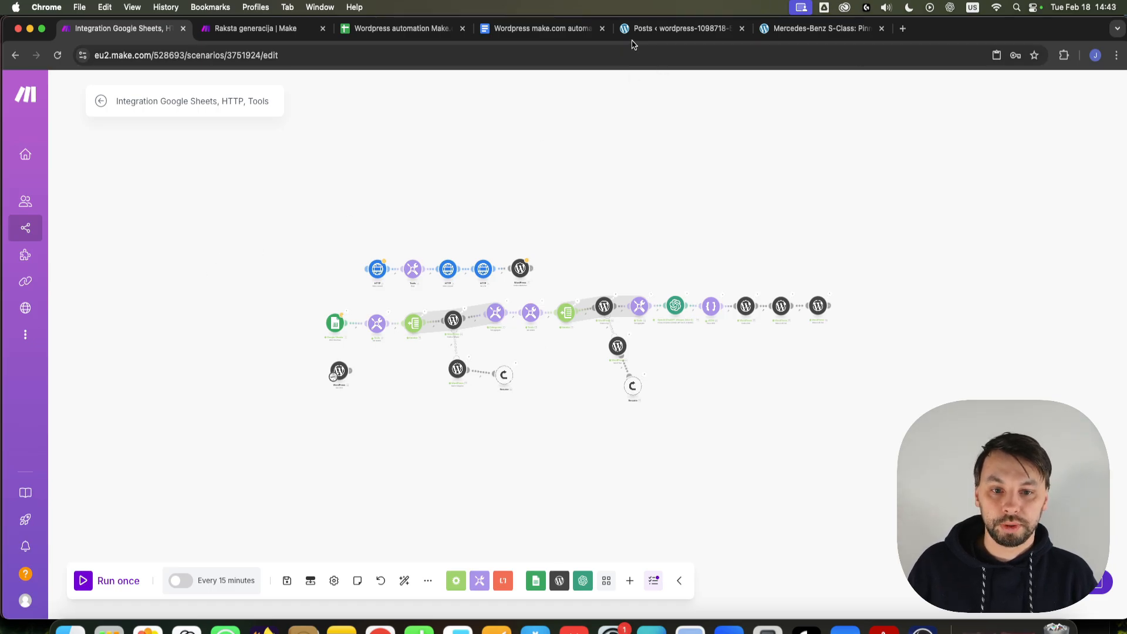
Step: In WordPress, open the Make plugin's Custom API Fields, include all posts metadata in the REST API response and save the settings
{"action": "left_click", "coordinate": [666, 30]}
{"action": "mouse_move", "coordinate": [28, 447]}
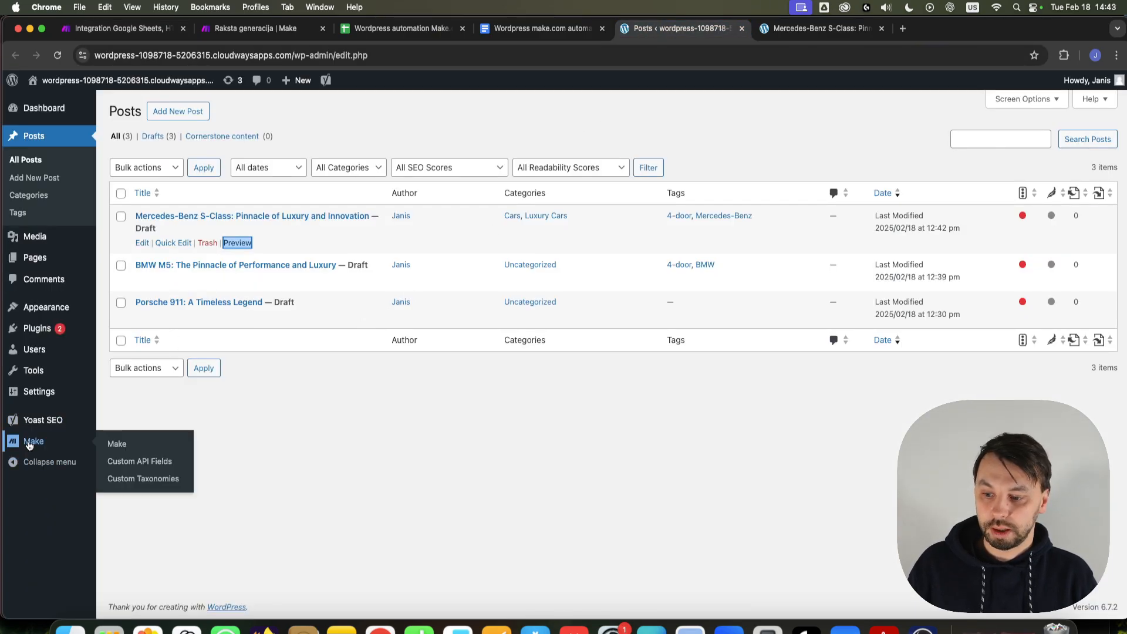
{"action": "left_click", "coordinate": [130, 449]}
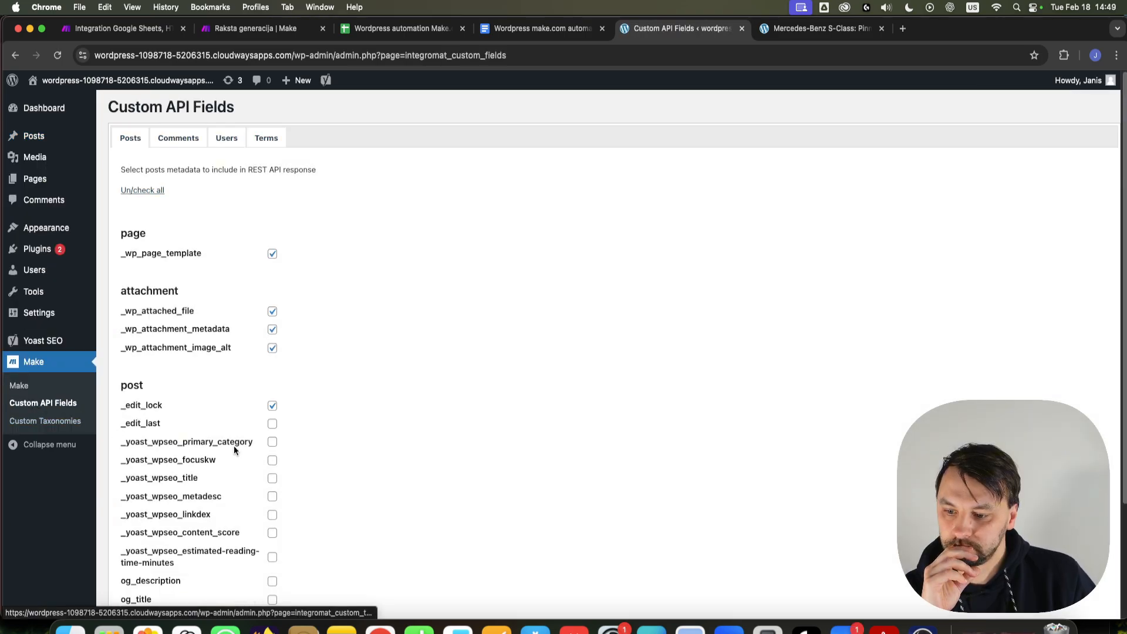
{"action": "scroll", "coordinate": [304, 461], "scroll_direction": "down", "scroll_amount": 4}
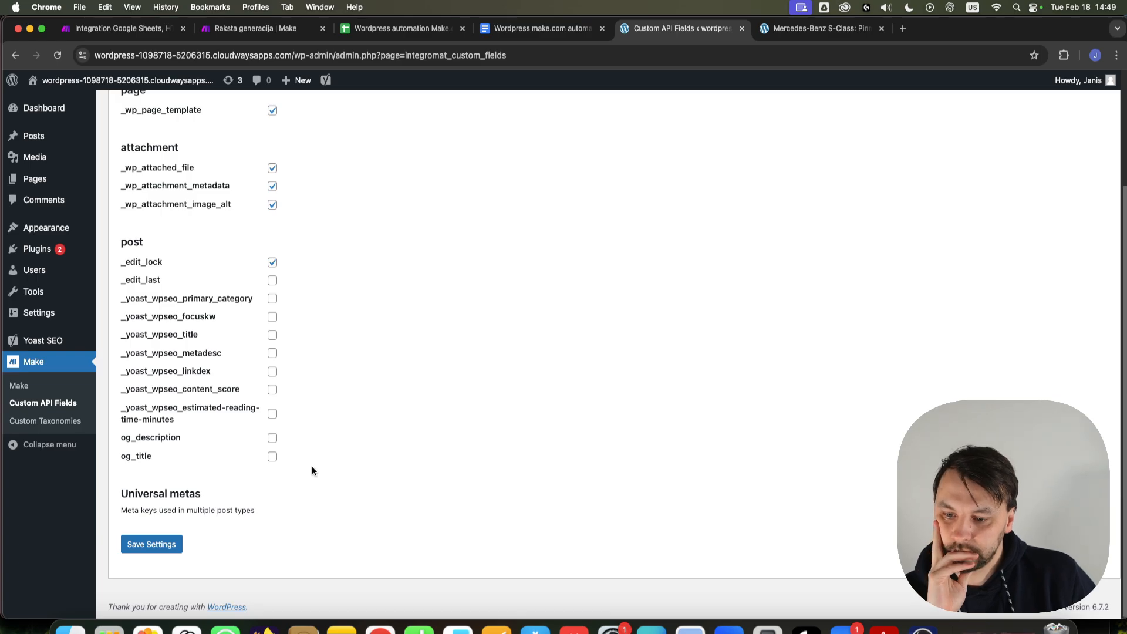
{"action": "scroll", "coordinate": [241, 282], "scroll_direction": "up", "scroll_amount": 1}
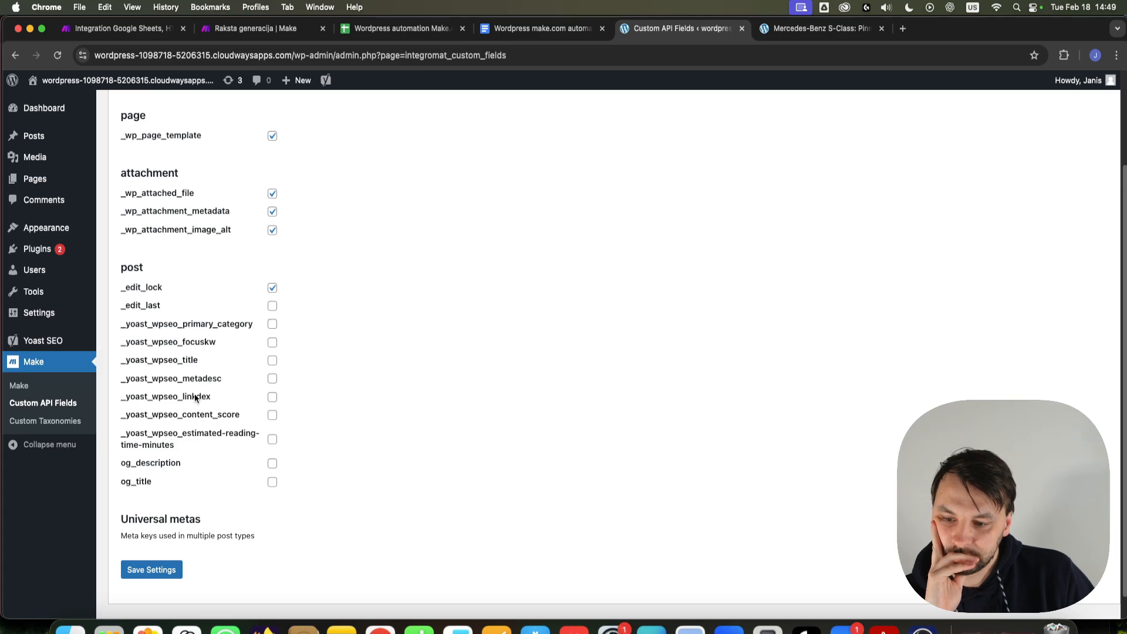
{"action": "scroll", "coordinate": [190, 328], "scroll_direction": "up", "scroll_amount": 5}
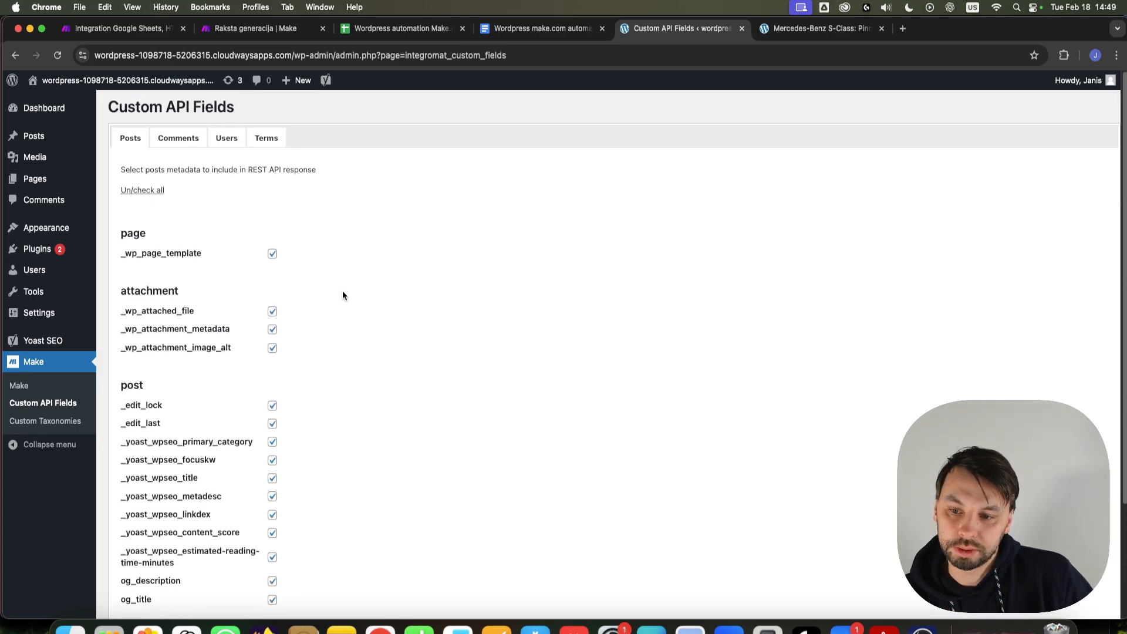
{"action": "scroll", "coordinate": [202, 270], "scroll_direction": "down", "scroll_amount": 5}
{"action": "left_click", "coordinate": [182, 541]}
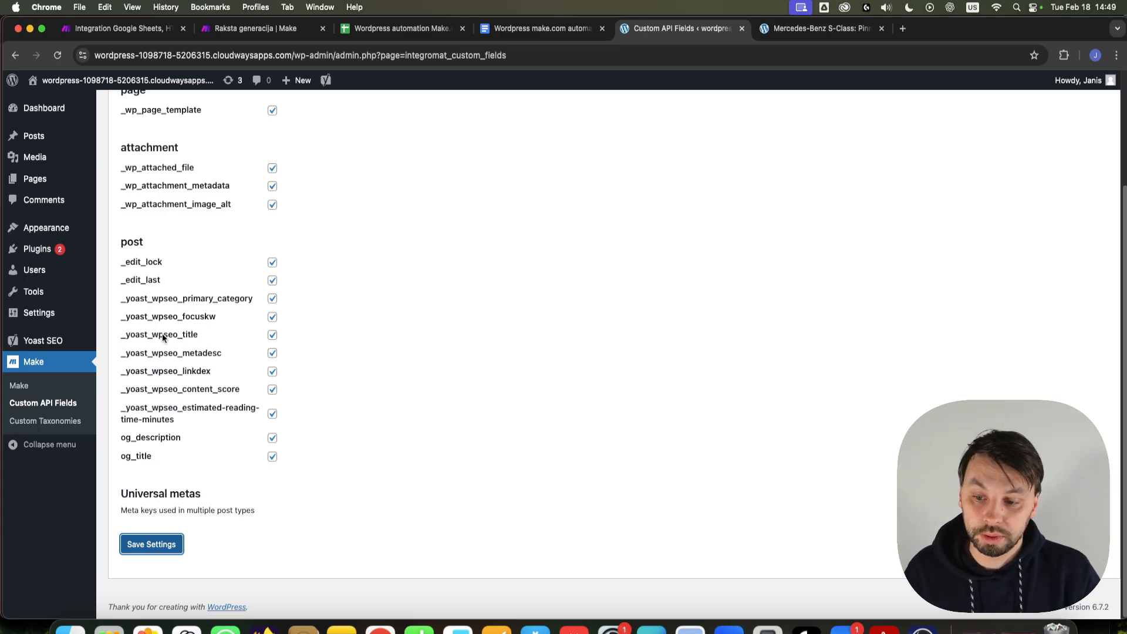
Step: Copy the _yoast_wpseo_title key and use it as the name of metadata Item 2 in the scenario's Create a Post module
{"action": "left_click", "coordinate": [199, 335]}
{"action": "left_click_drag", "start_coordinate": [124, 336], "coordinate": [120, 335]}
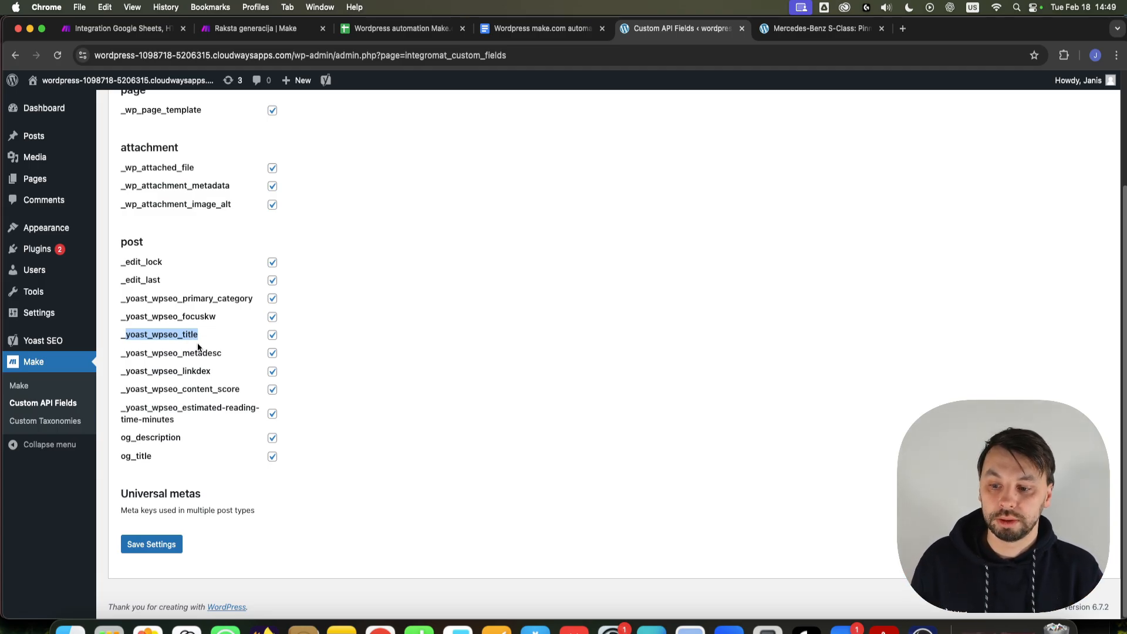
{"action": "left_click_drag", "start_coordinate": [203, 337], "coordinate": [121, 338]}
{"action": "key", "text": "super+c"}
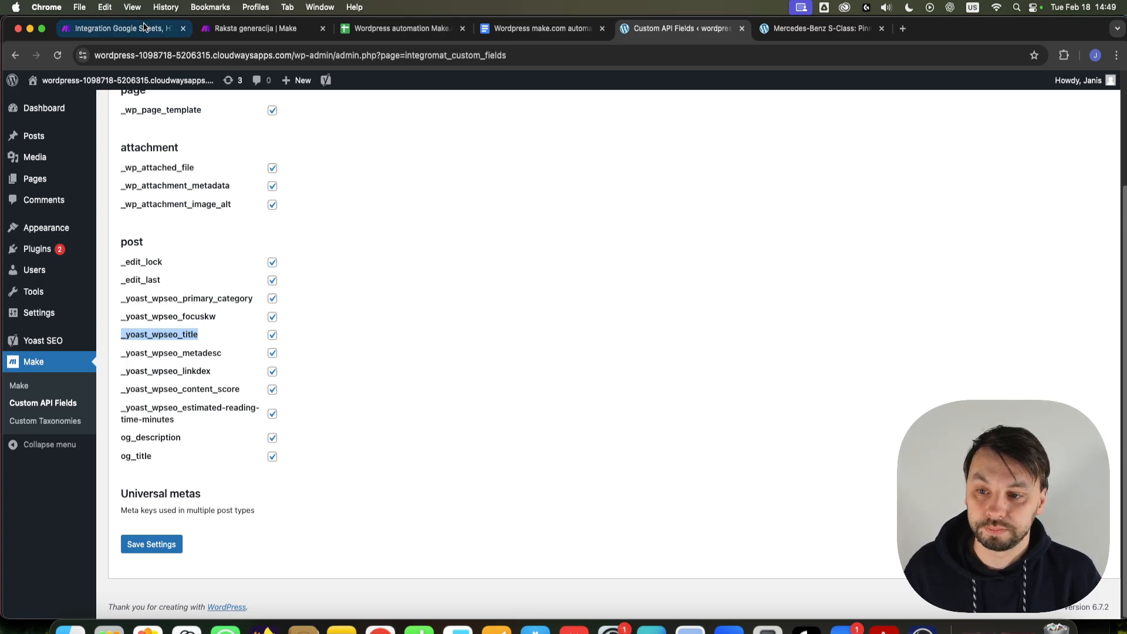
{"action": "left_click", "coordinate": [118, 28]}
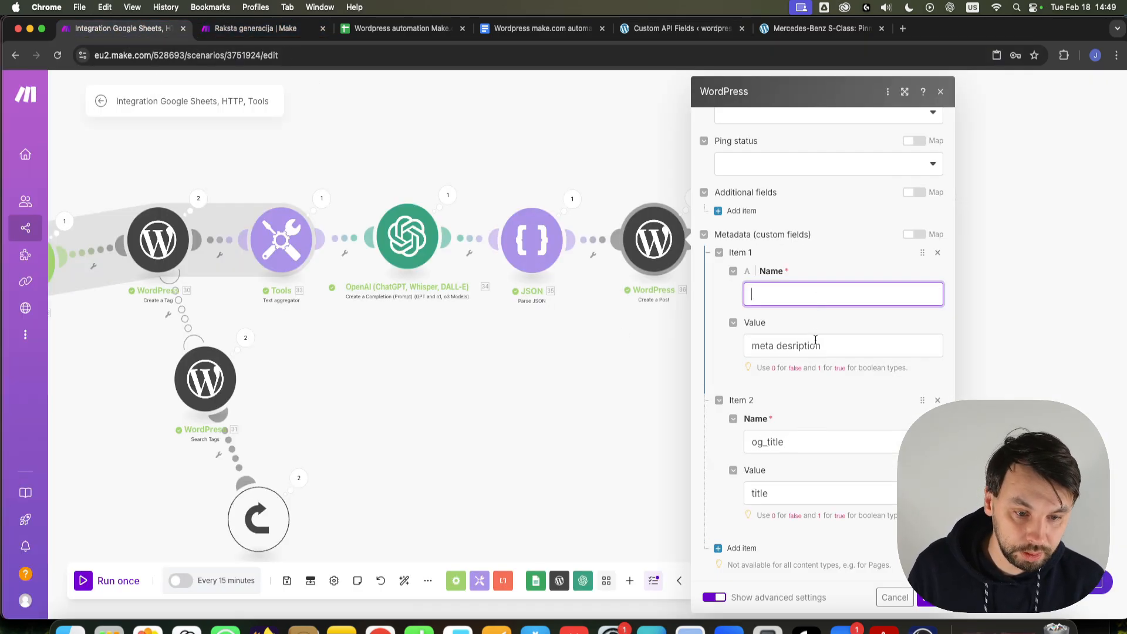
{"action": "double_click", "coordinate": [798, 442]}
{"action": "key", "text": "super+v"}
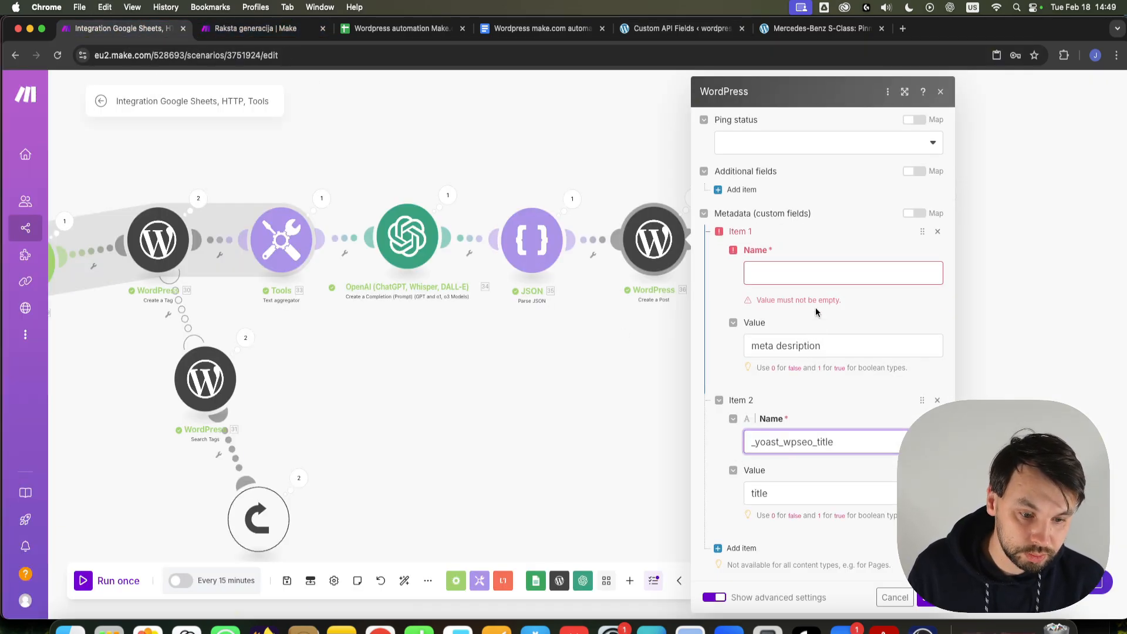
Step: Copy the _yoast_wpseo_metadesc key from the Custom API Fields page and use it as the name of metadata Item 1
{"action": "left_click", "coordinate": [822, 275]}
{"action": "left_click", "coordinate": [681, 26]}
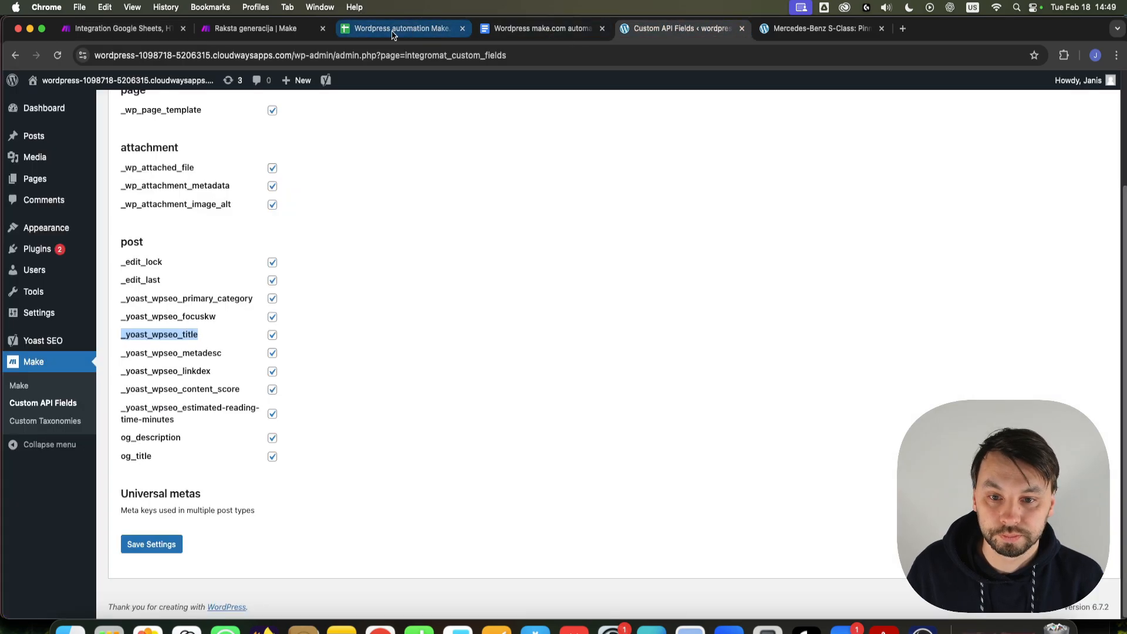
{"action": "left_click_drag", "start_coordinate": [222, 353], "coordinate": [122, 354]}
{"action": "left_click", "coordinate": [226, 352]}
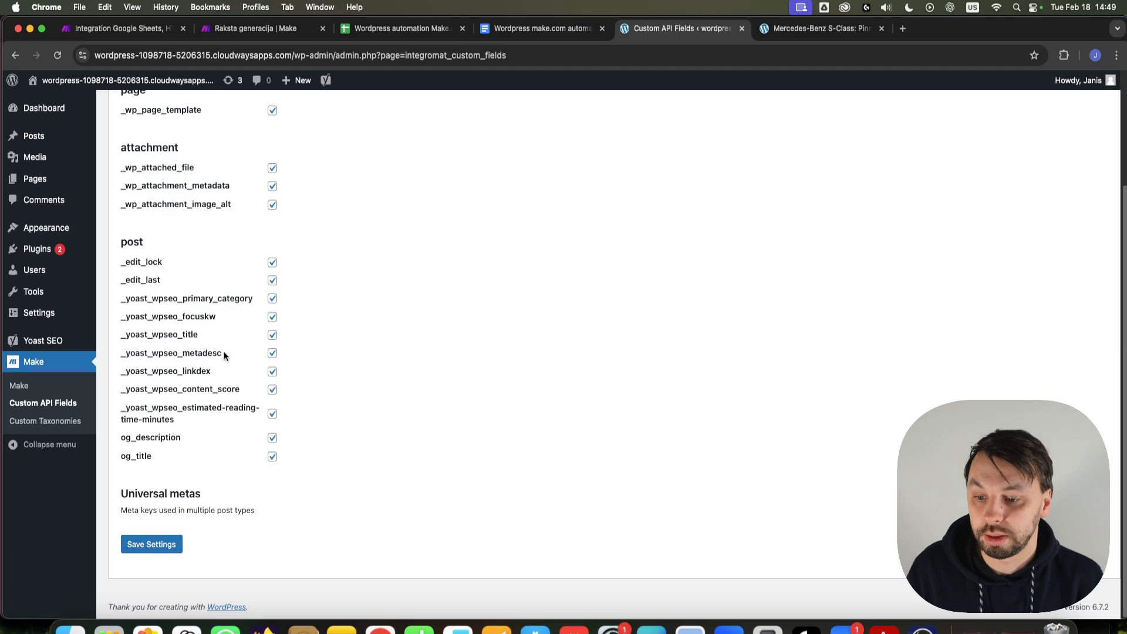
{"action": "left_click", "coordinate": [117, 28]}
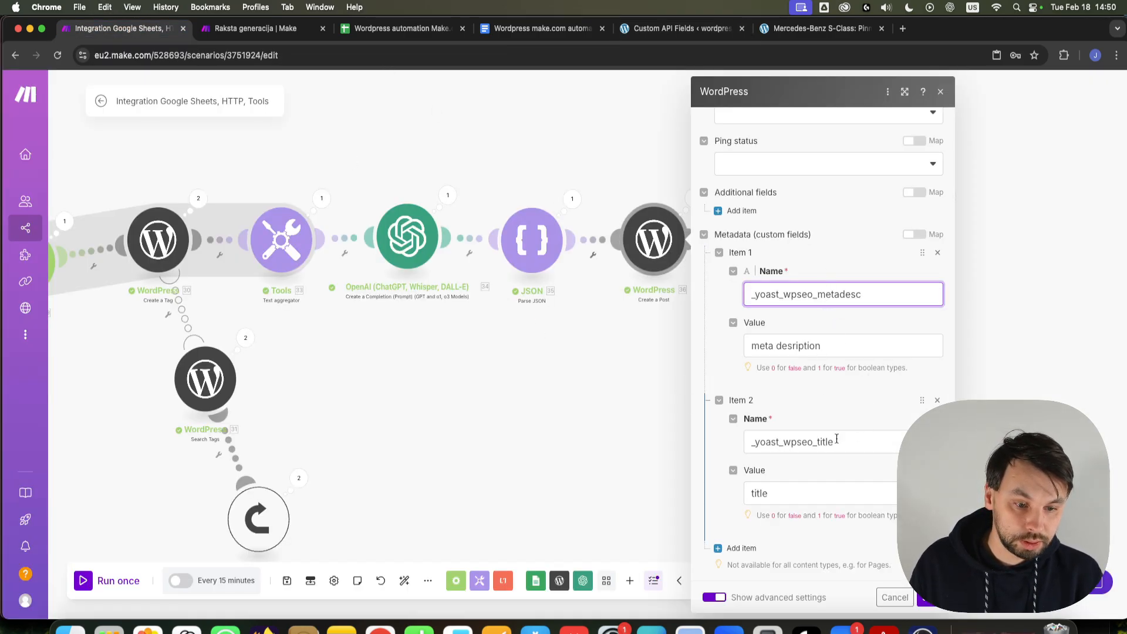
Step: Add a third metadata item to the Create a Post module and name it with the _yoast_wpseo_focuskw key copied from Custom API Fields
{"action": "left_click", "coordinate": [741, 547]}
{"action": "scroll", "coordinate": [777, 455], "scroll_direction": "down", "scroll_amount": 3}
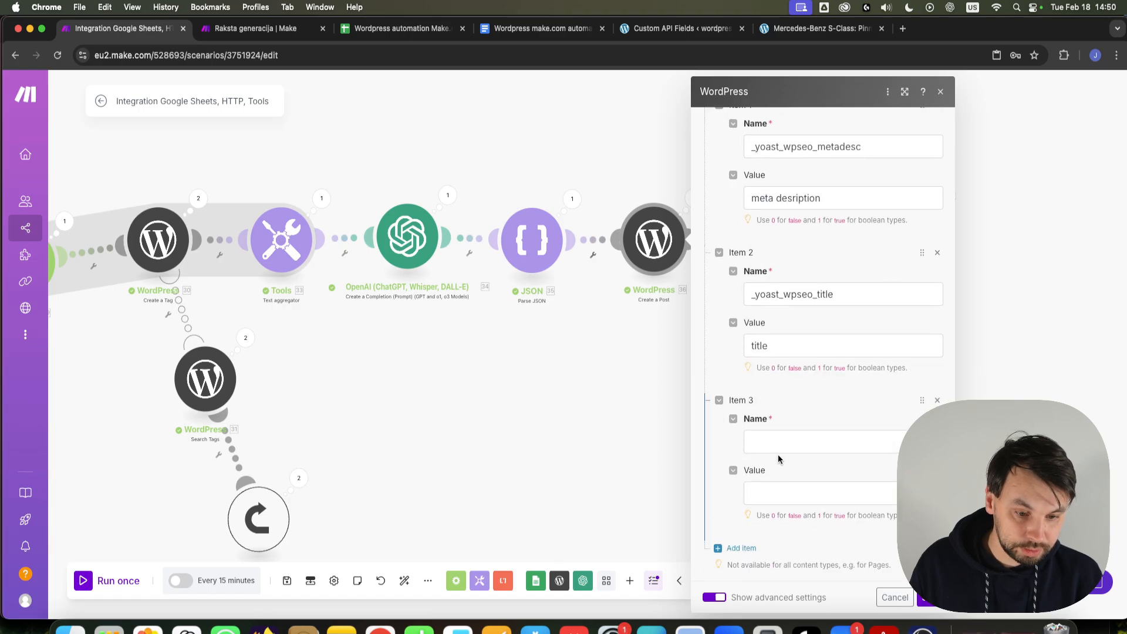
{"action": "left_click", "coordinate": [777, 447]}
{"action": "left_click", "coordinate": [540, 29]}
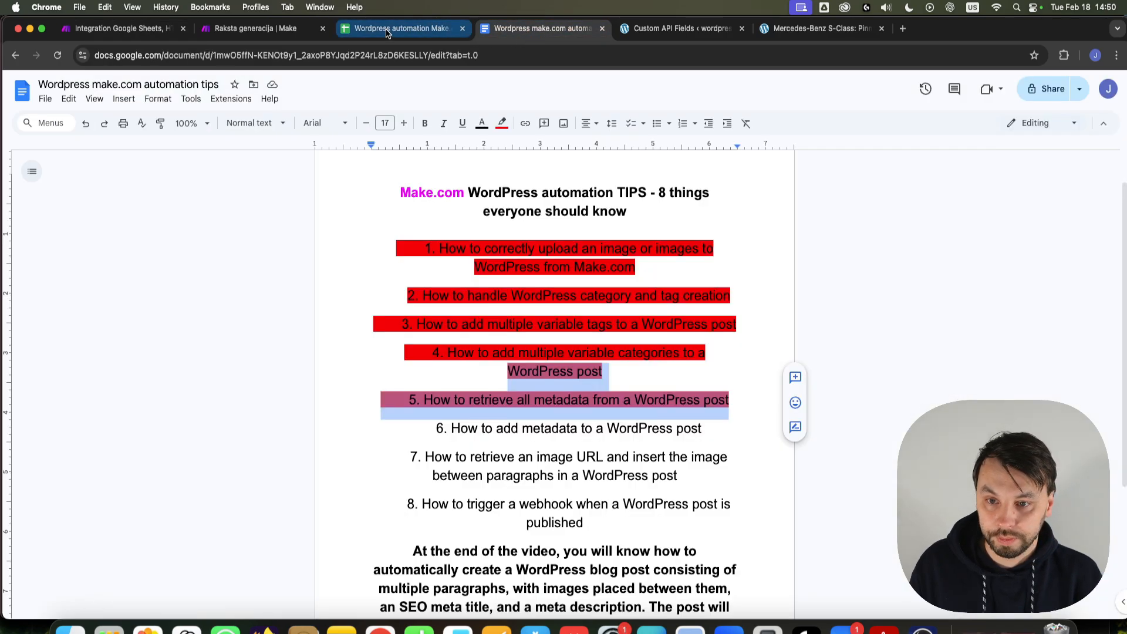
{"action": "left_click", "coordinate": [399, 28]}
{"action": "left_click", "coordinate": [246, 29]}
{"action": "left_click", "coordinate": [123, 28]}
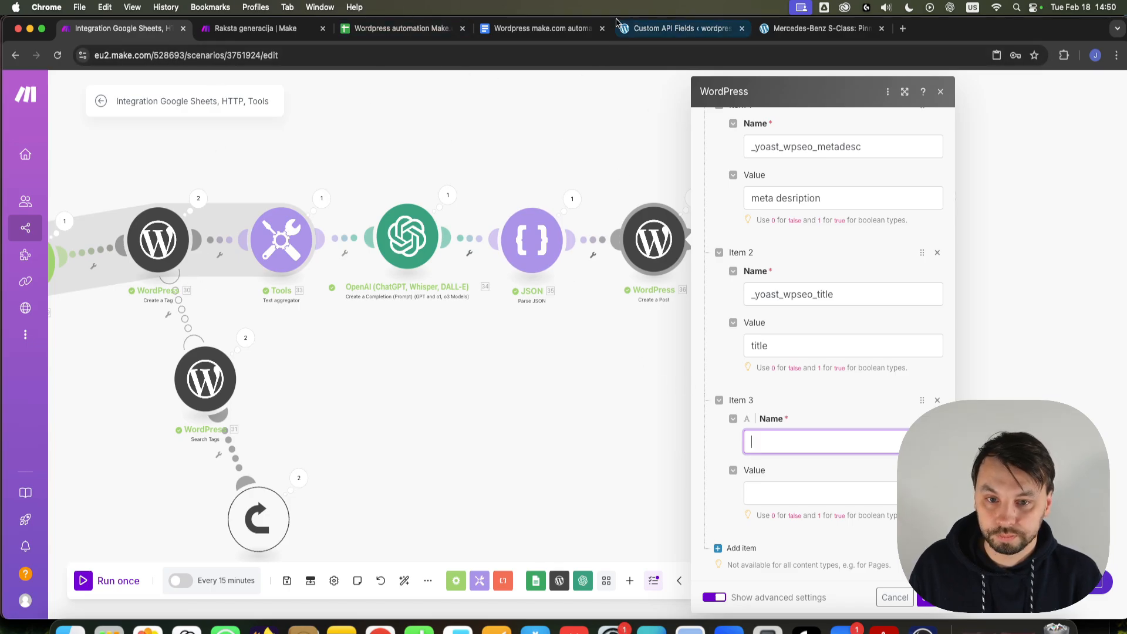
{"action": "left_click", "coordinate": [657, 28]}
{"action": "left_click_drag", "start_coordinate": [216, 317], "coordinate": [125, 321]}
{"action": "key", "text": "super+c"}
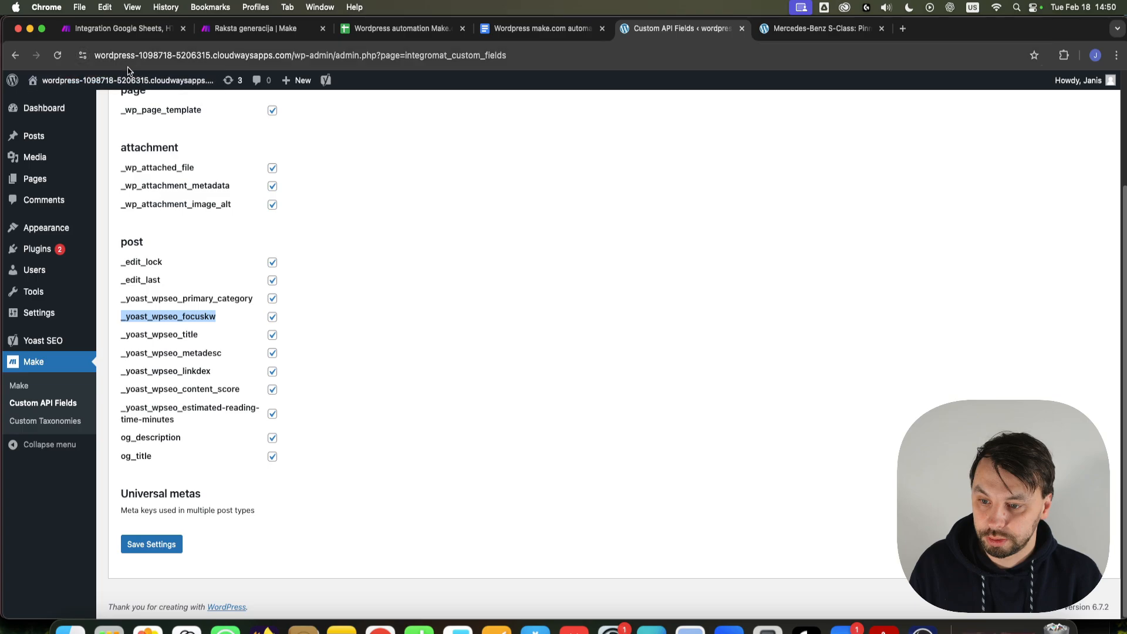
{"action": "left_click", "coordinate": [124, 28]}
{"action": "key", "text": "super+v"}
Step: Map the Google Sheets Keyword (A) field as the value of metadata Item 3 and save the Create a Post module
{"action": "left_click", "coordinate": [823, 493]}
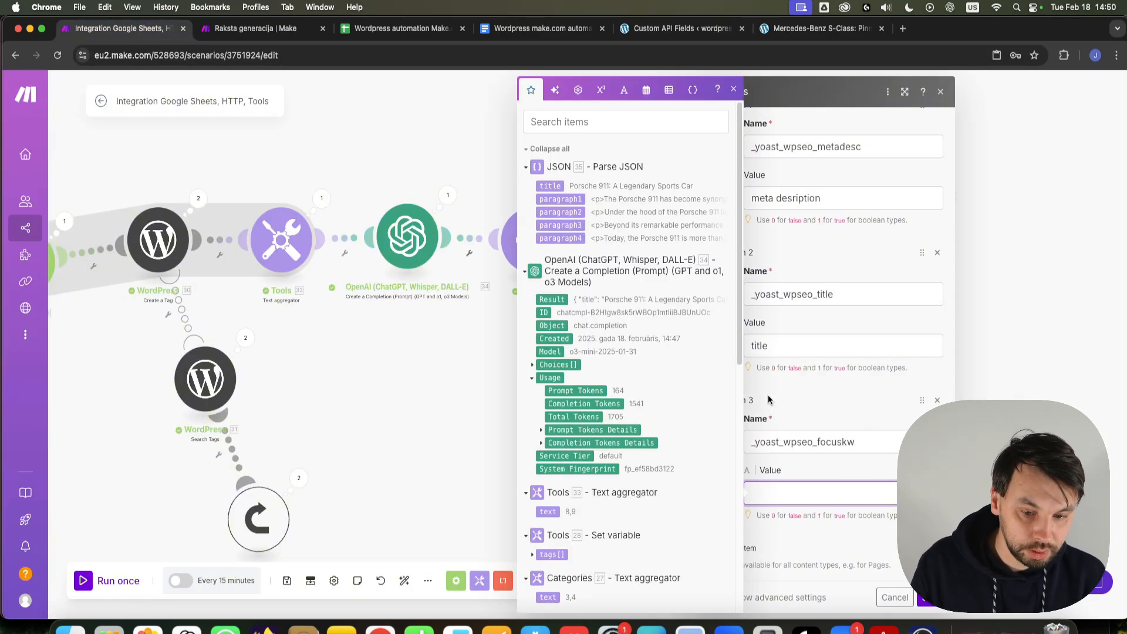
{"action": "scroll", "coordinate": [640, 410], "scroll_direction": "down", "scroll_amount": 5}
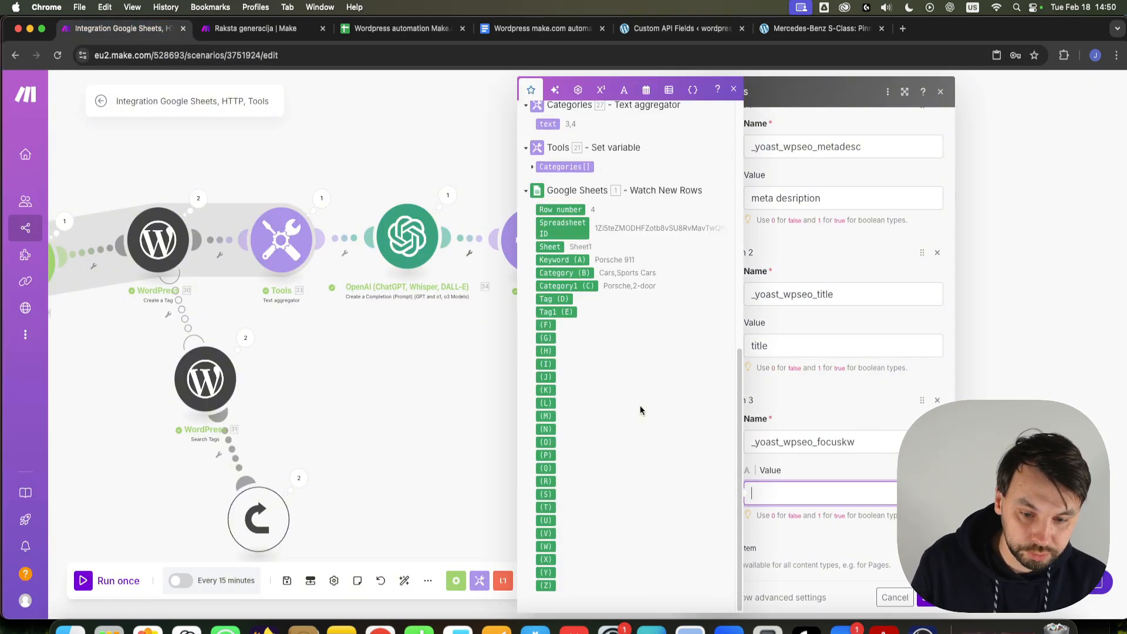
{"action": "left_click", "coordinate": [557, 262]}
{"action": "left_click", "coordinate": [931, 598]}
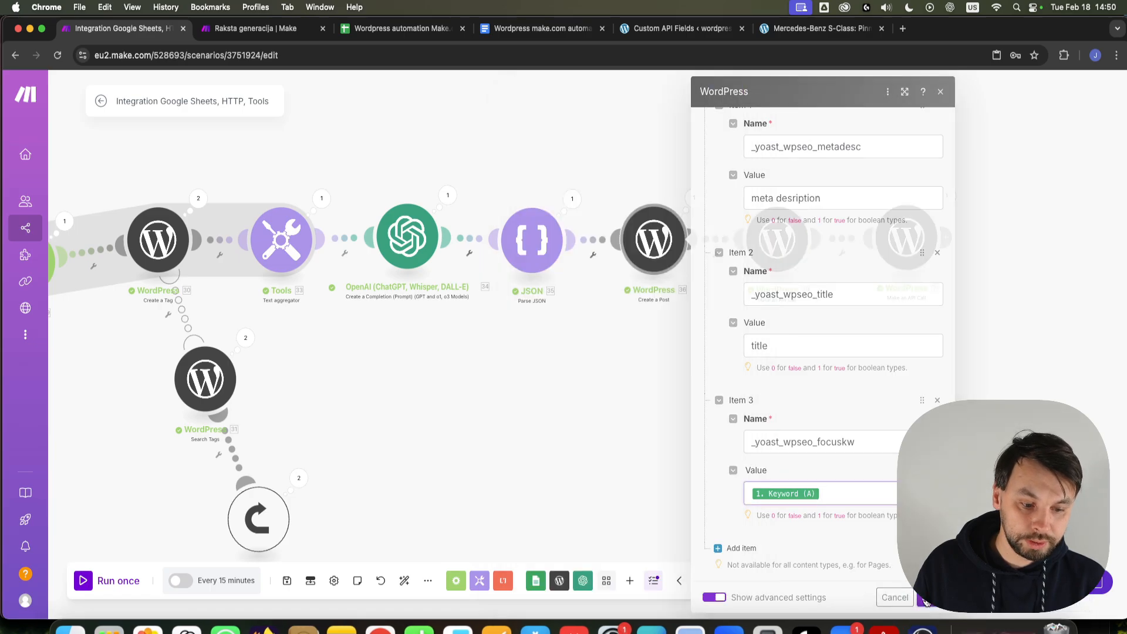
Step: Move the Create a Post module and both API call modules farther along the canvas to make room after Parse JSON
{"action": "left_click_drag", "start_coordinate": [785, 333], "coordinate": [566, 355]}
{"action": "left_click_drag", "start_coordinate": [703, 254], "coordinate": [882, 266]}
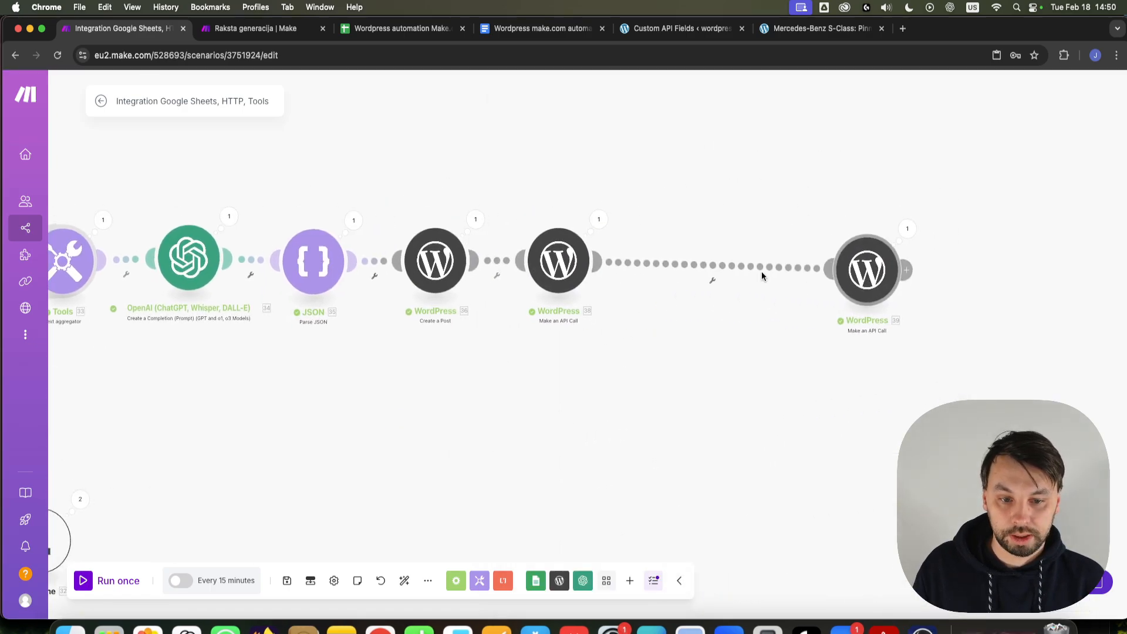
{"action": "left_click_drag", "start_coordinate": [565, 260], "coordinate": [711, 254]}
{"action": "left_click_drag", "start_coordinate": [435, 260], "coordinate": [544, 261]}
{"action": "left_click_drag", "start_coordinate": [403, 344], "coordinate": [398, 325]}
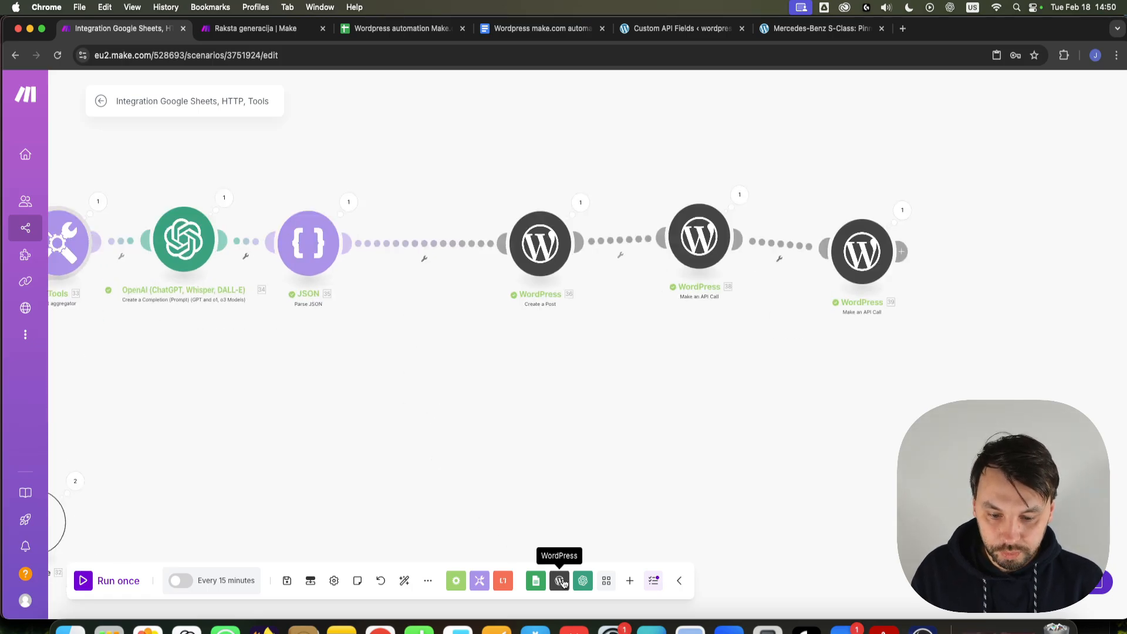
{"action": "left_click_drag", "start_coordinate": [554, 402], "coordinate": [590, 480]}
Step: Insert an OpenAI Create a Completion module between Parse JSON and Create a Post, using the o3-mini-2025-01-31 model
{"action": "left_click", "coordinate": [582, 580]}
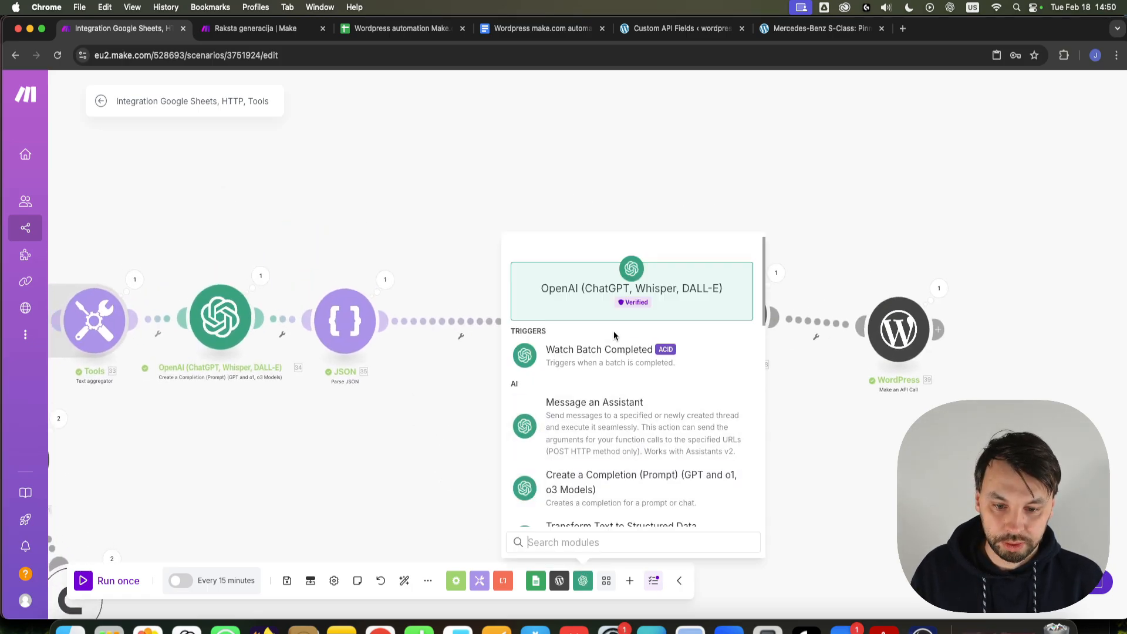
{"action": "left_click", "coordinate": [640, 487]}
{"action": "left_click_drag", "start_coordinate": [639, 487], "coordinate": [437, 305]}
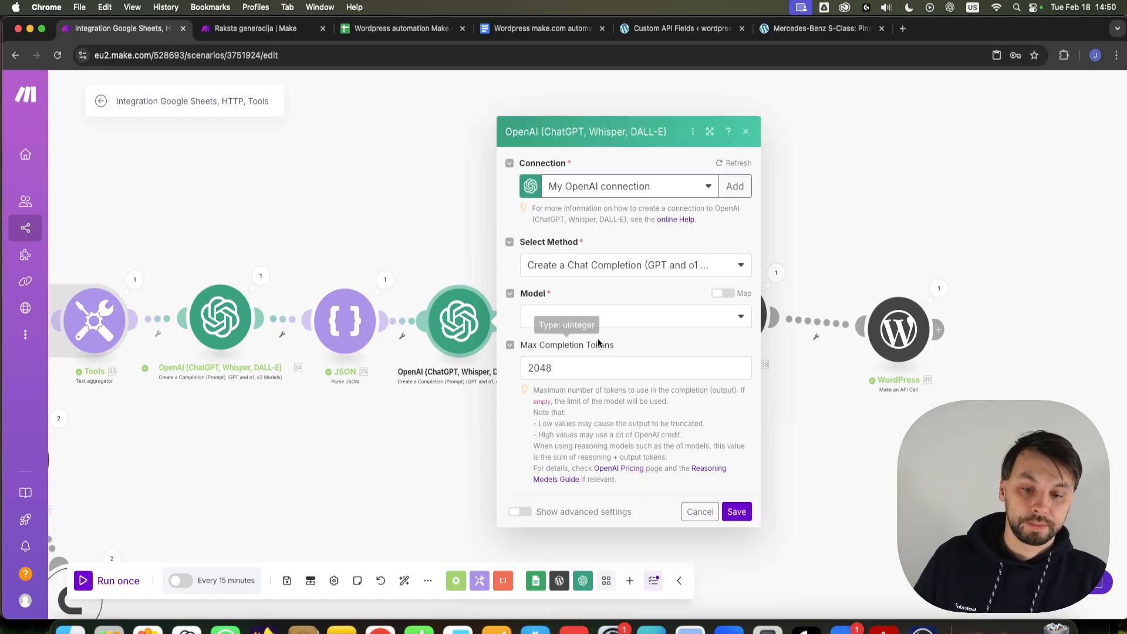
{"action": "left_click", "coordinate": [603, 322]}
{"action": "left_click", "coordinate": [603, 394]}
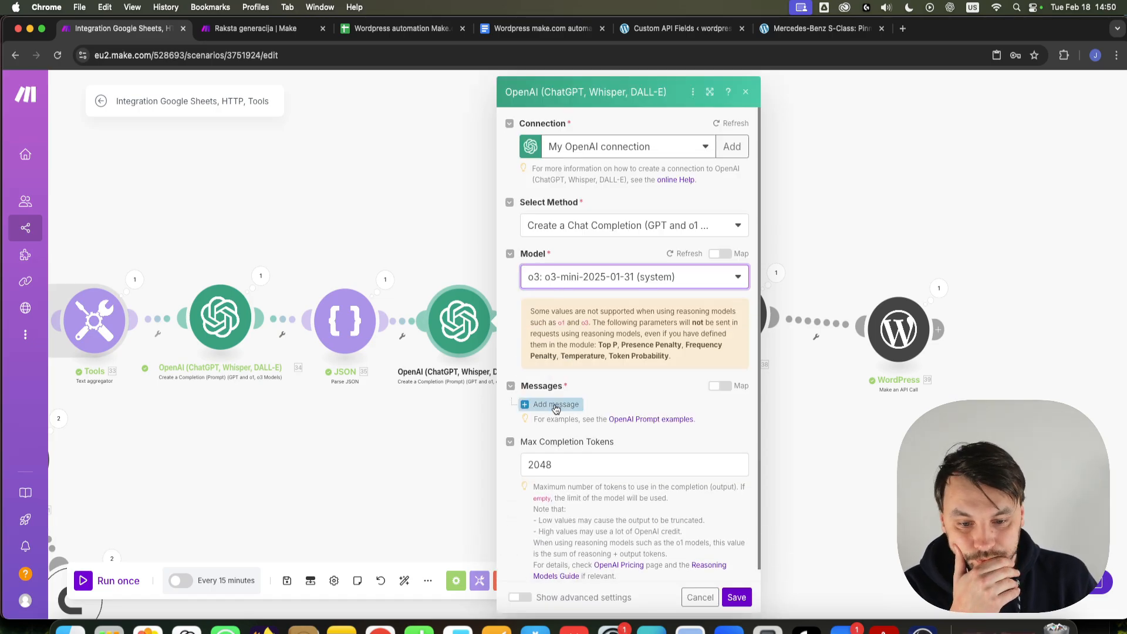
Step: Add a User message asking for an SEO meta title and meta description based on the first OpenAI module's Result
{"action": "left_click", "coordinate": [557, 405]}
{"action": "left_click", "coordinate": [593, 446]}
{"action": "left_click", "coordinate": [597, 469]}
{"action": "left_click", "coordinate": [601, 485]}
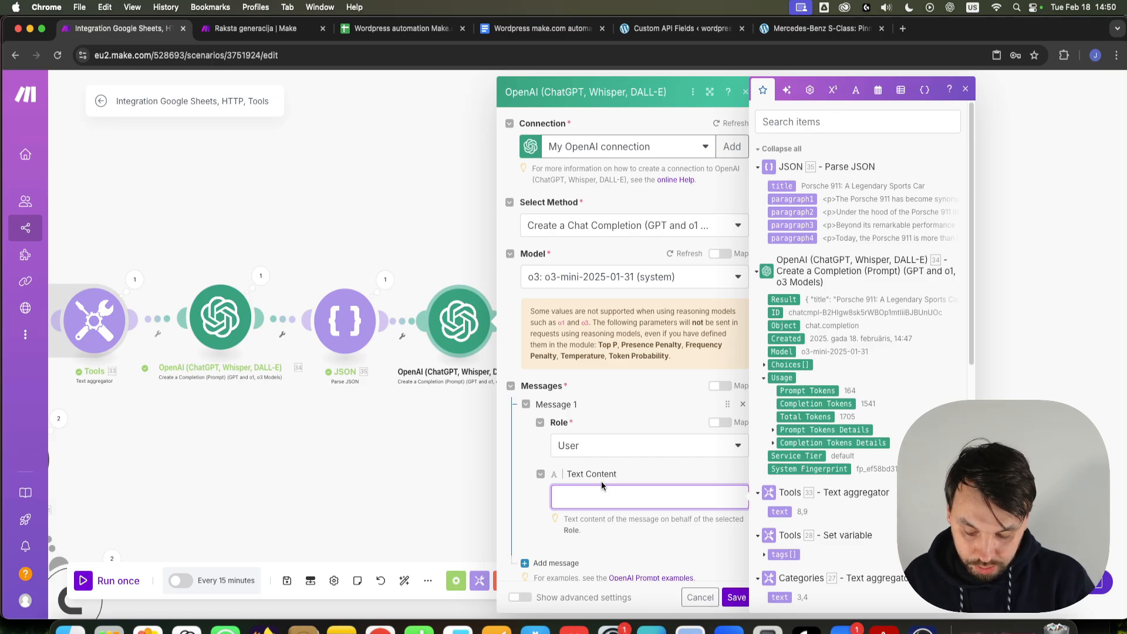
{"action": "type", "text": "Based on"}
{"action": "left_click", "coordinate": [784, 300]}
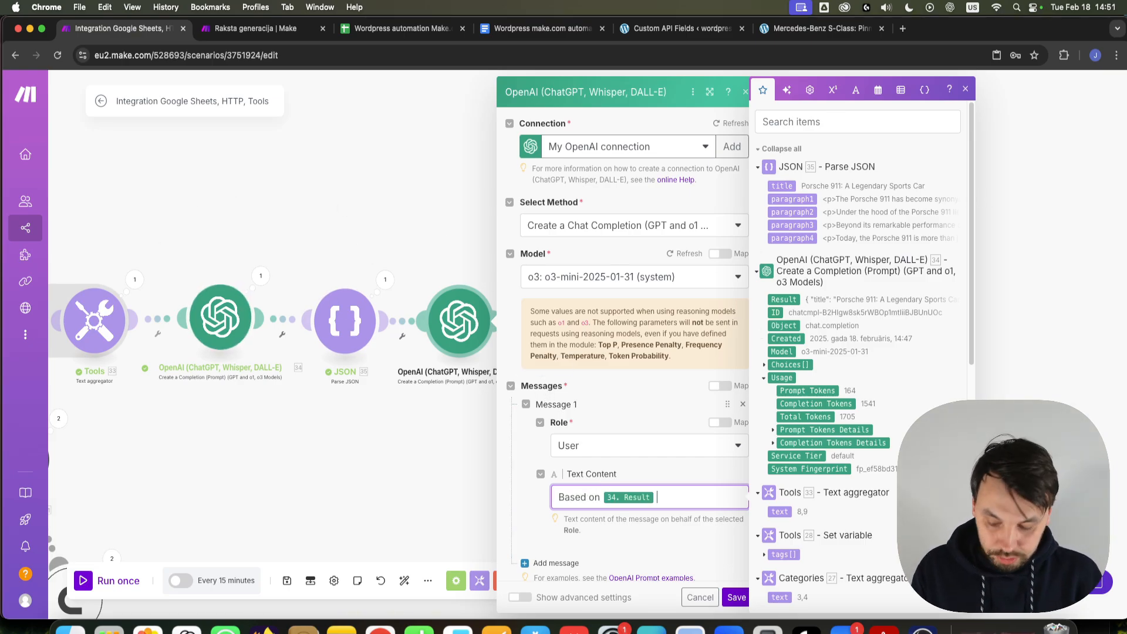
{"action": "type", "text": "write an SEO meta title and meta description"}
{"action": "key", "text": "Return"}
{"action": "key", "text": "Return"}
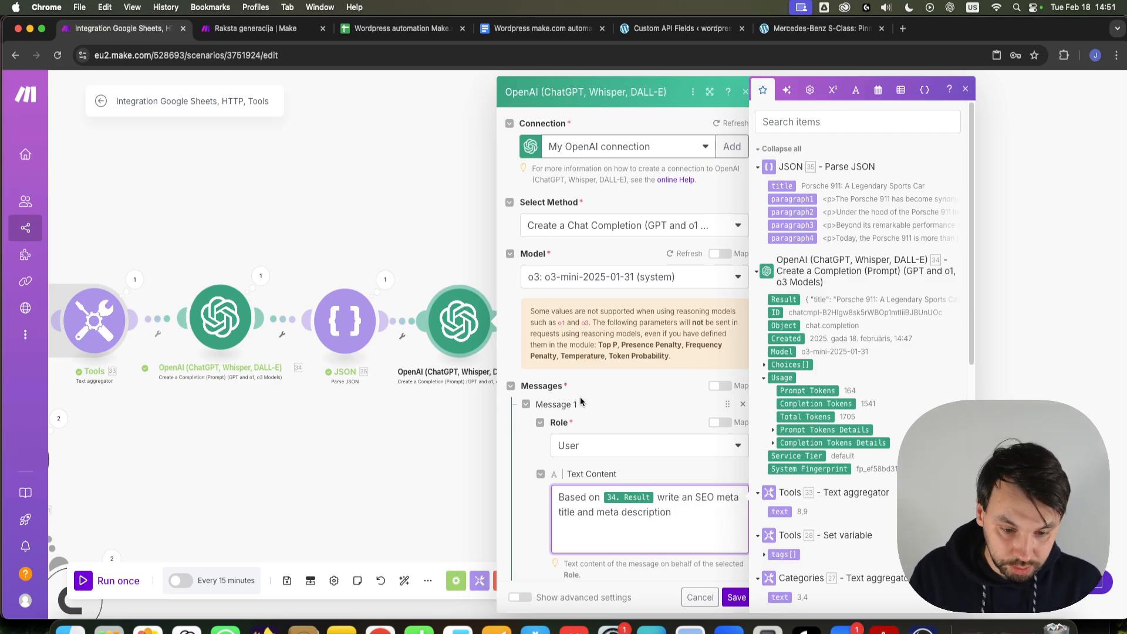
Step: Extend the prompt with JSON-only response rules and a sample containing SEOtitle and SEOdescription, then copy the sample and save the module
{"action": "left_click", "coordinate": [490, 448]}
{"action": "left_click", "coordinate": [231, 342]}
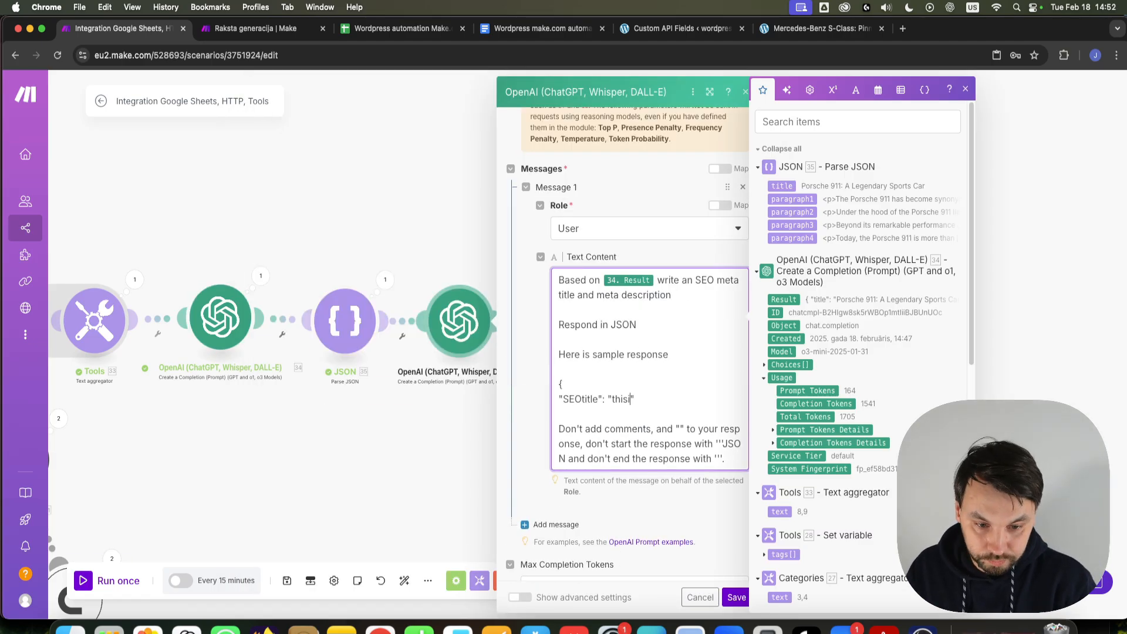
{"action": "left_click_drag", "start_coordinate": [599, 433], "coordinate": [556, 383]}
{"action": "left_click", "coordinate": [566, 395]}
{"action": "key", "text": "super+c"}
{"action": "left_click", "coordinate": [742, 603]}
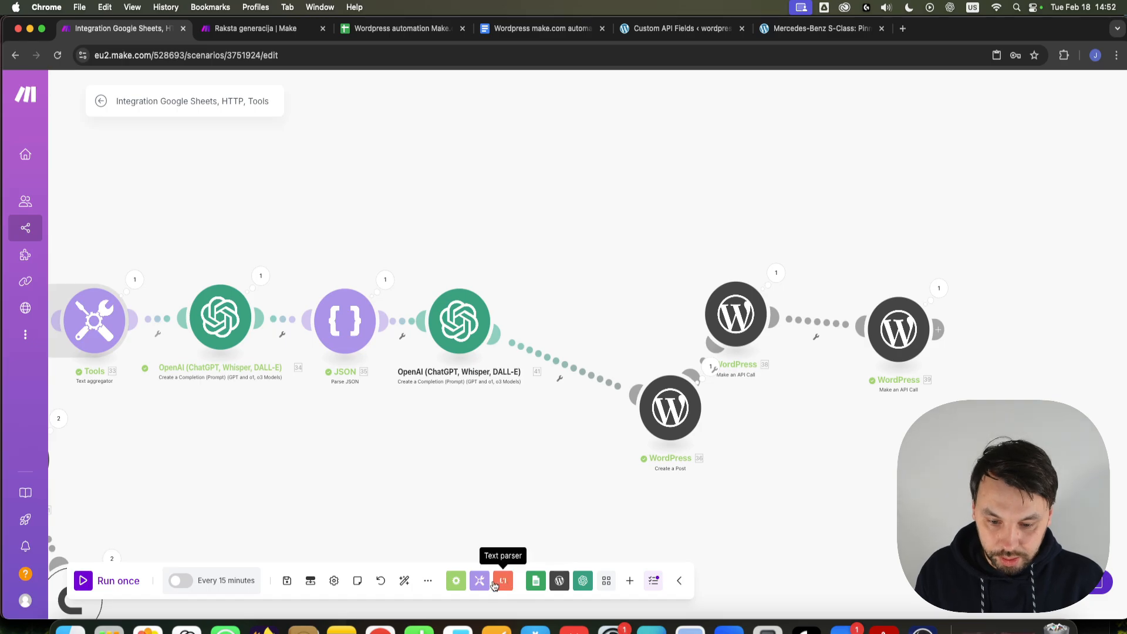
Step: Insert a JSON Parse JSON module between the new OpenAI module and Create a Post
{"action": "left_click", "coordinate": [630, 581]}
{"action": "type", "text": "json"}
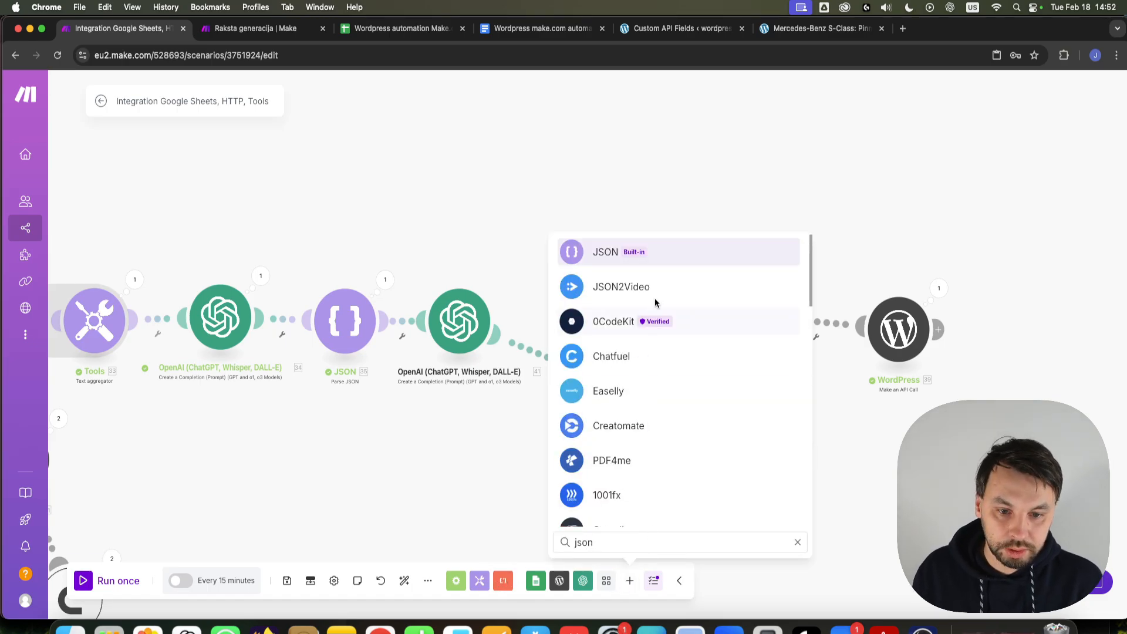
{"action": "left_click", "coordinate": [655, 248]}
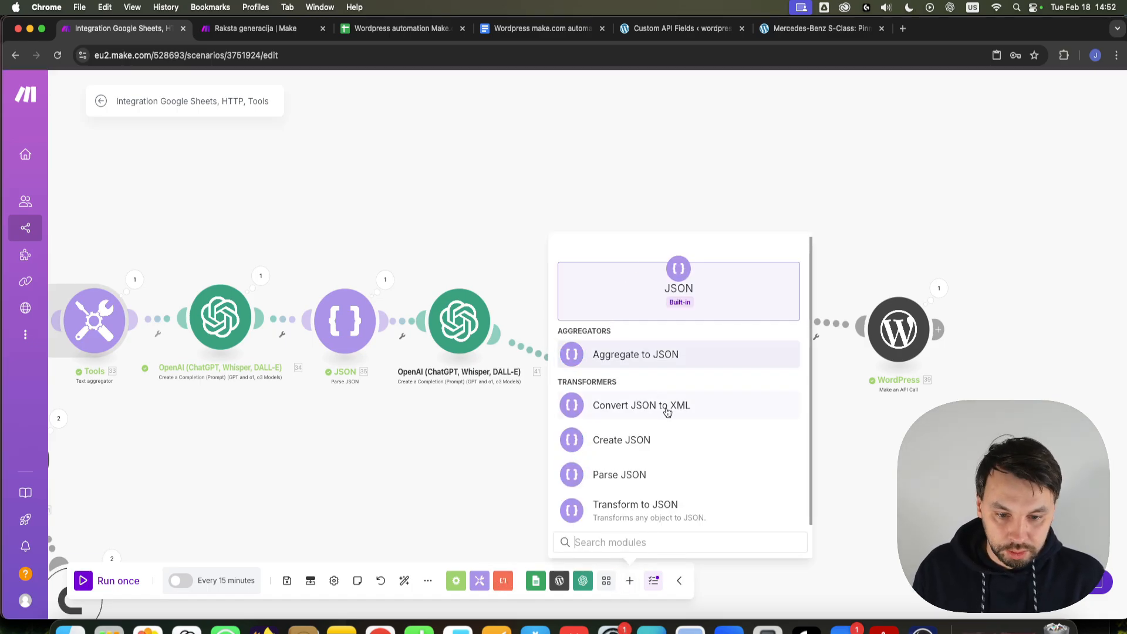
{"action": "left_click", "coordinate": [655, 475]}
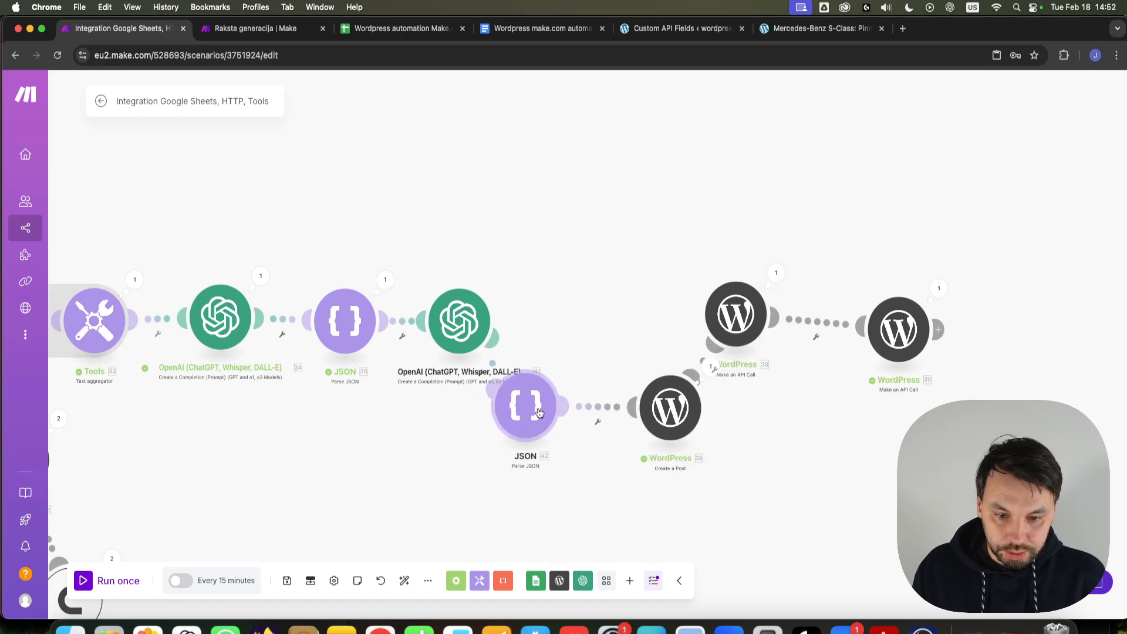
{"action": "left_click", "coordinate": [658, 428]}
{"action": "key", "text": "super+v"}
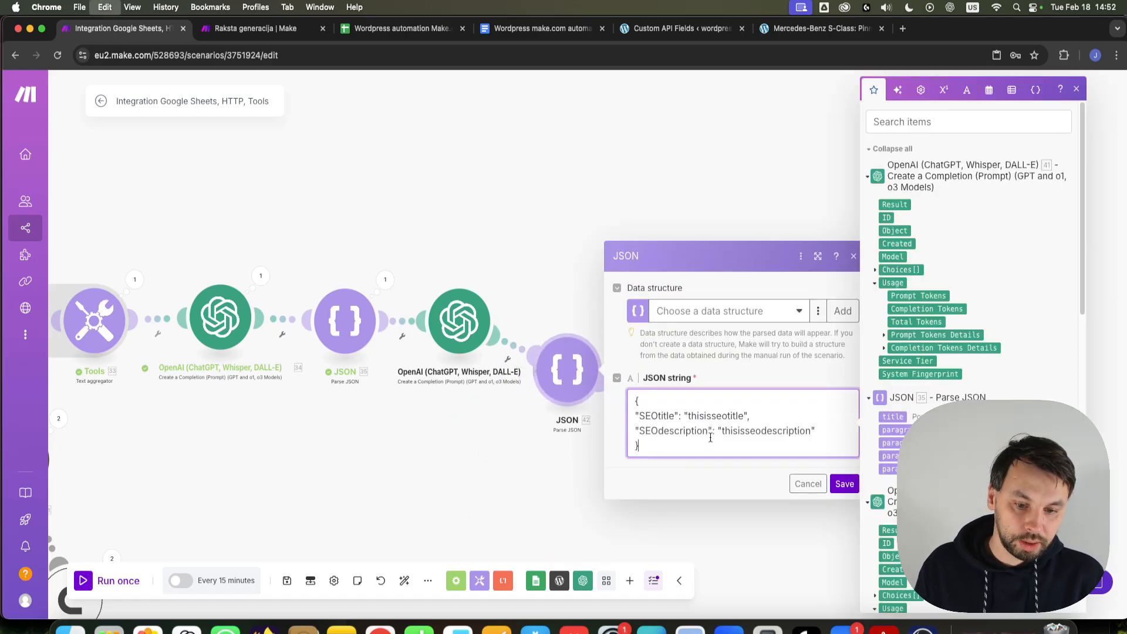
{"action": "key", "text": "super+a"}
{"action": "key", "text": "BackSpace"}
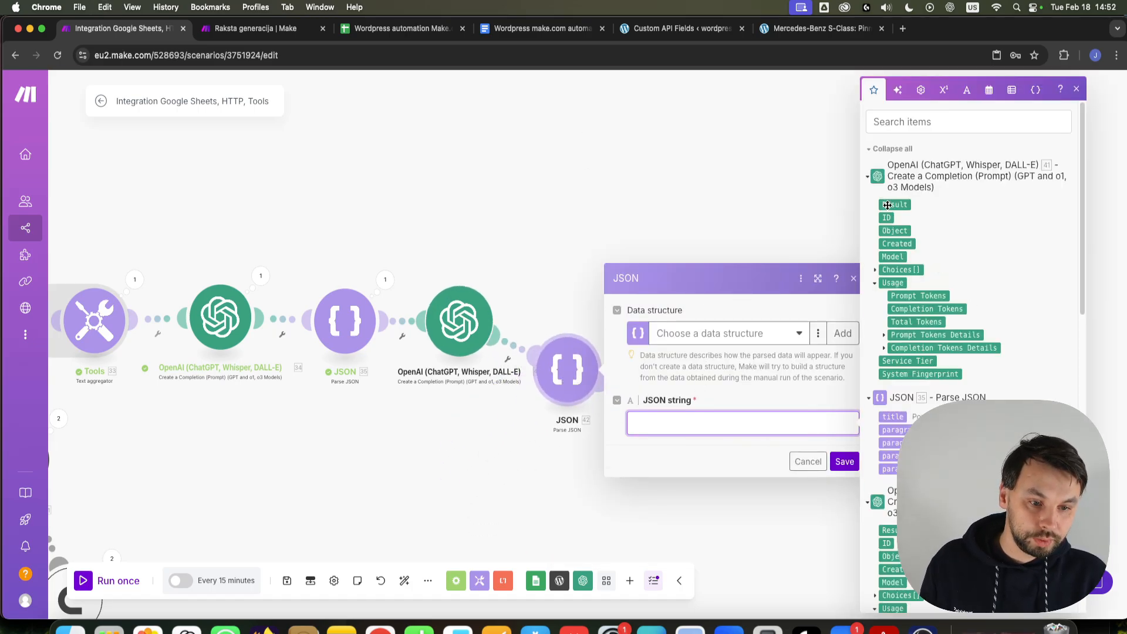
Step: Map the new OpenAI module's Result as the JSON string of the new Parse JSON module and save it
{"action": "left_click_drag", "start_coordinate": [904, 205], "coordinate": [804, 218]}
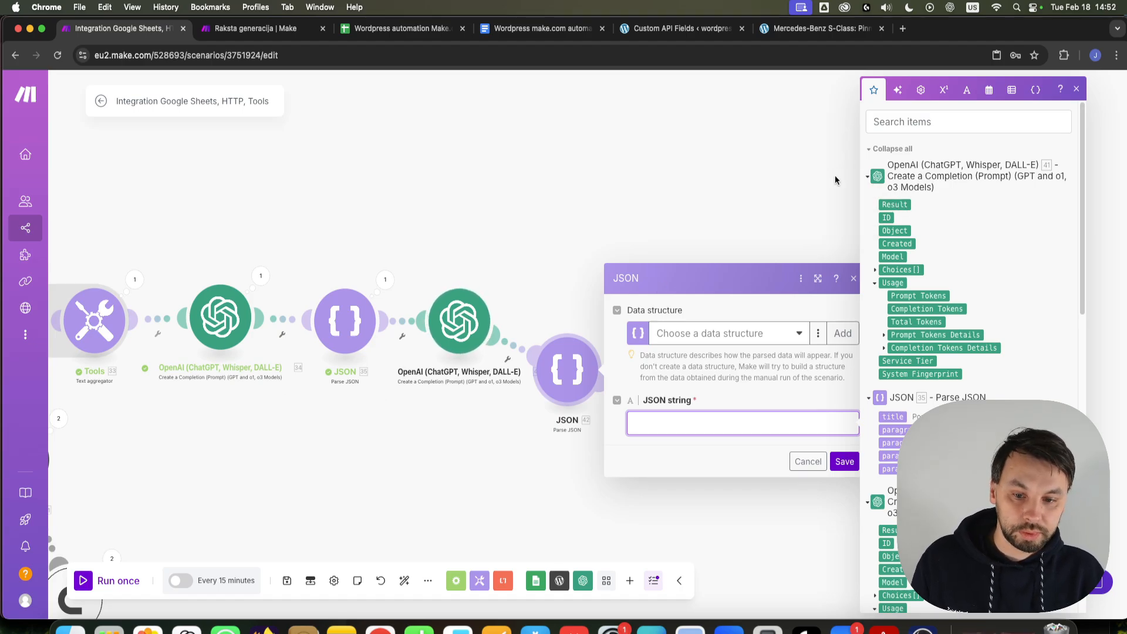
{"action": "double_click", "coordinate": [890, 208]}
{"action": "key", "text": "BackSpace"}
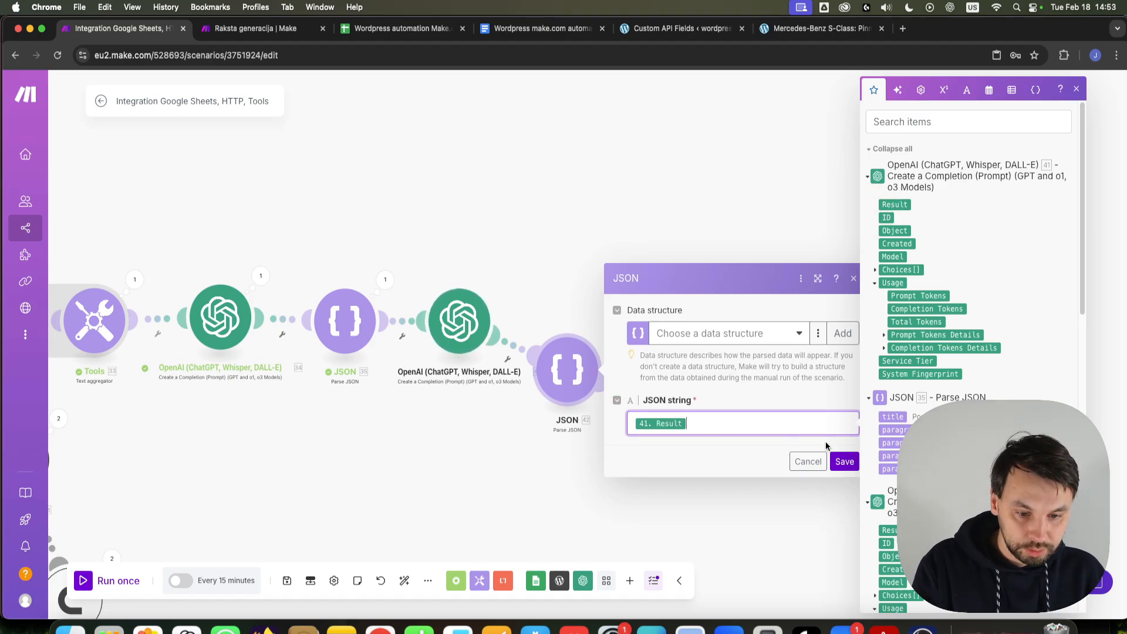
{"action": "left_click", "coordinate": [844, 462]}
Step: Run only the new Parse JSON module, using the copied SEOtitle and SEOdescription sample as the Result value
{"action": "right_click", "coordinate": [564, 372]}
{"action": "left_click", "coordinate": [625, 397]}
{"action": "left_click", "coordinate": [767, 439]}
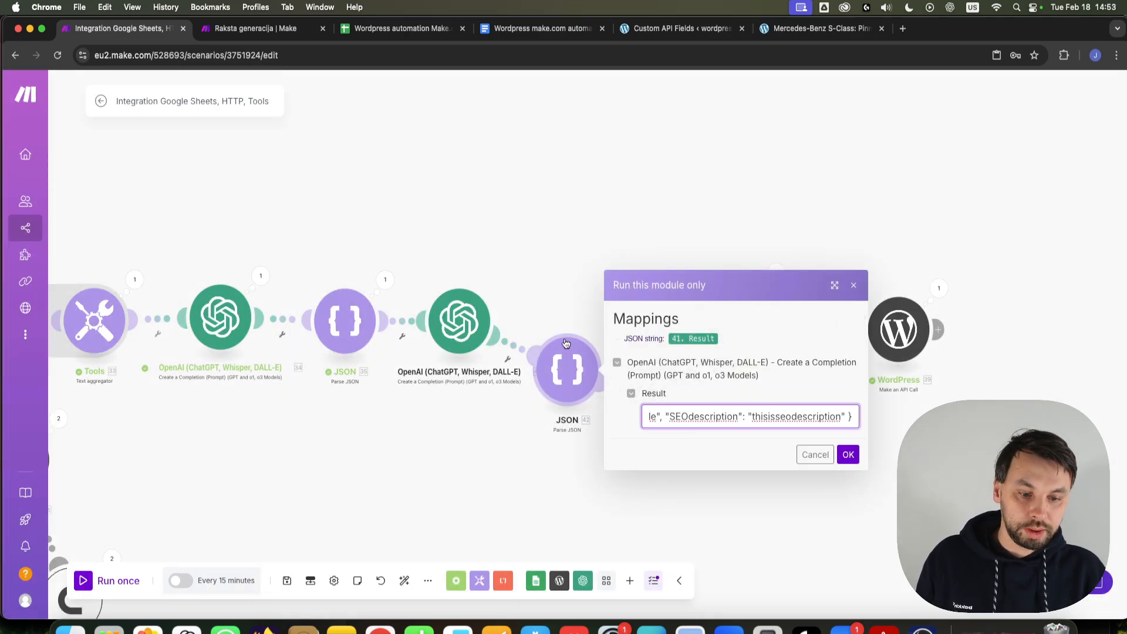
{"action": "left_click", "coordinate": [849, 455]}
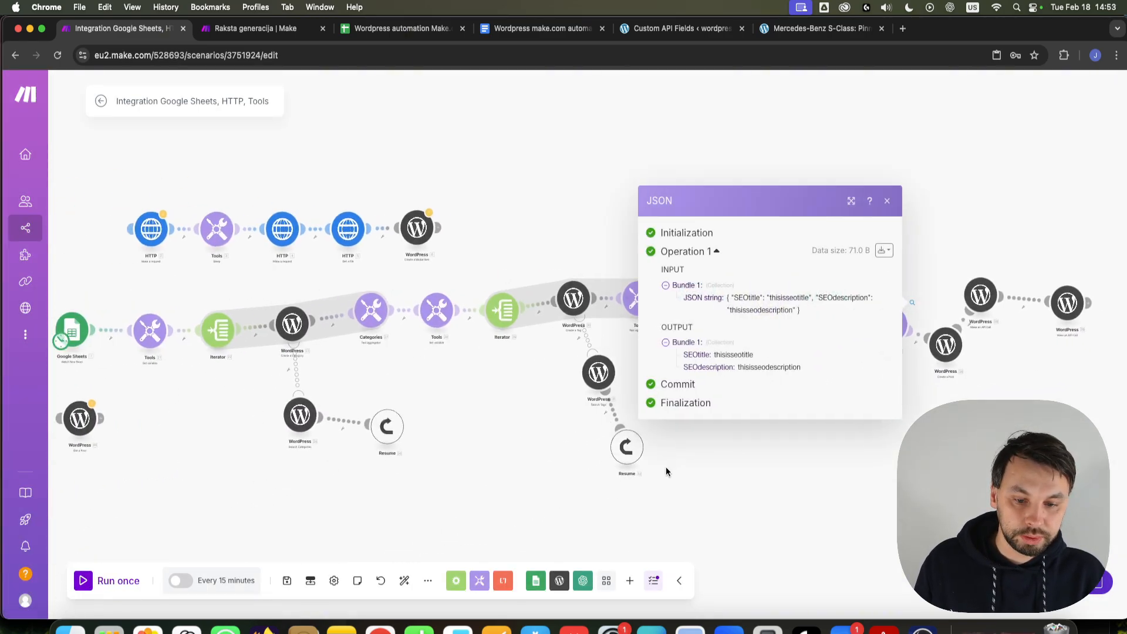
Step: In the Create a Post module, replace the _yoast_wpseo_title item's value with the parsed SEOtitle variable
{"action": "left_click_drag", "start_coordinate": [716, 356], "coordinate": [738, 379]}
{"action": "left_click_drag", "start_coordinate": [986, 398], "coordinate": [659, 385]}
{"action": "scroll", "coordinate": [584, 297], "scroll_direction": "up", "scroll_amount": 5}
{"action": "left_click", "coordinate": [714, 468]}
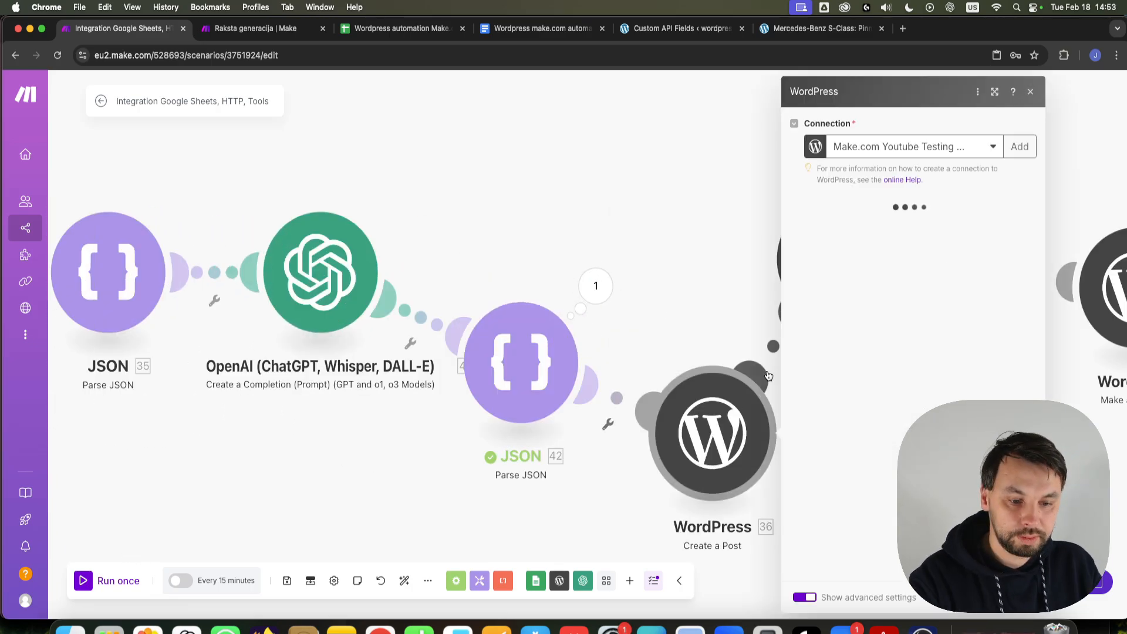
{"action": "scroll", "coordinate": [840, 431], "scroll_direction": "down", "scroll_amount": 15}
{"action": "scroll", "coordinate": [874, 351], "scroll_direction": "down", "scroll_amount": 4}
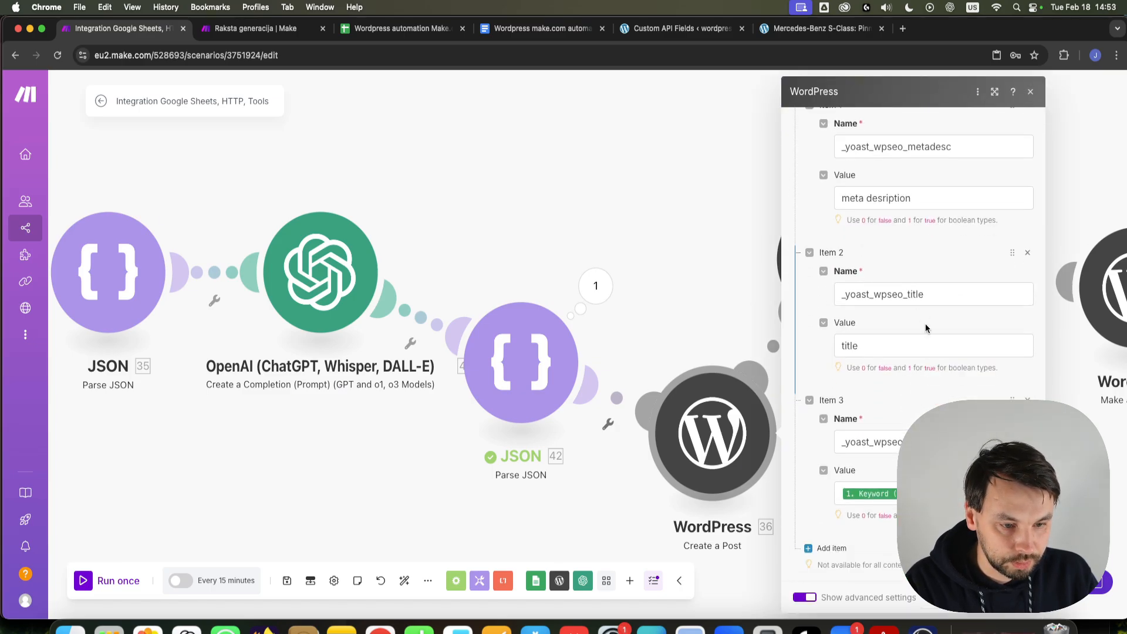
{"action": "left_click_drag", "start_coordinate": [875, 351], "coordinate": [605, 331]}
{"action": "key", "text": "BackSpace"}
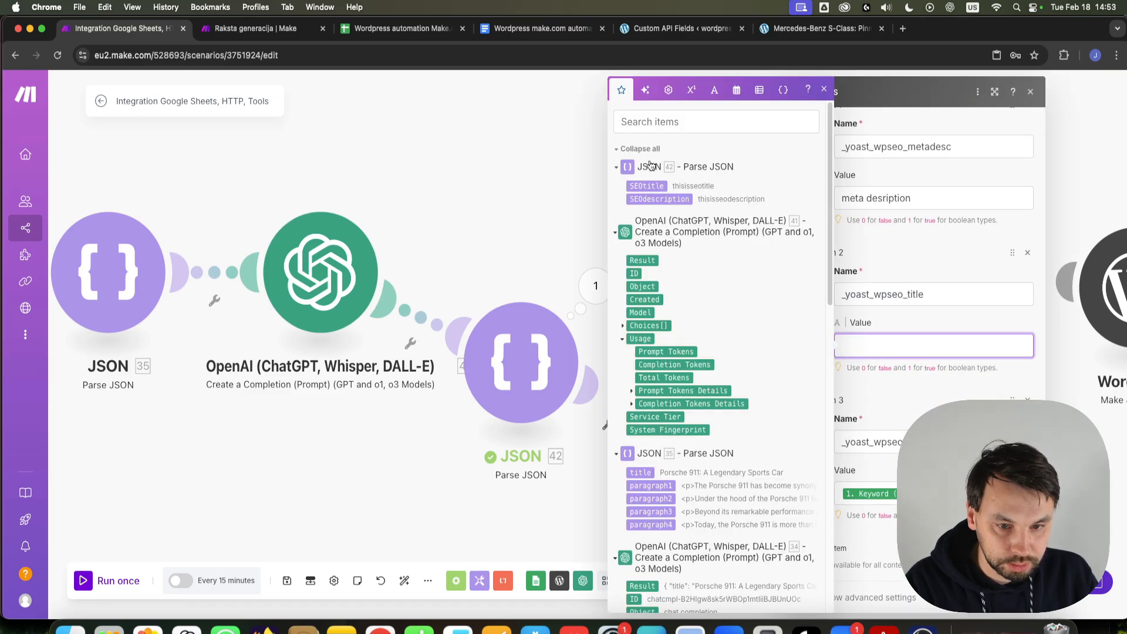
{"action": "left_click", "coordinate": [645, 186]}
Step: Replace the _yoast_wpseo_metadesc item's value with the parsed SEOdescription variable and save the Create a Post module
{"action": "left_click_drag", "start_coordinate": [932, 200], "coordinate": [833, 200]}
{"action": "key", "text": "BackSpace"}
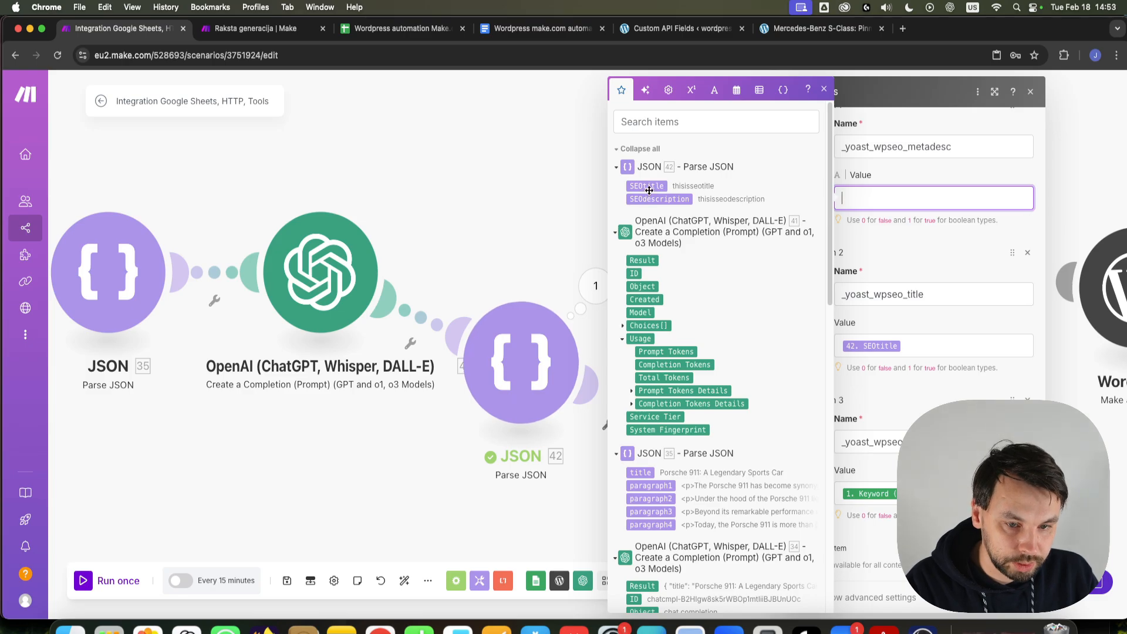
{"action": "left_click", "coordinate": [653, 199]}
{"action": "left_click", "coordinate": [1019, 597]}
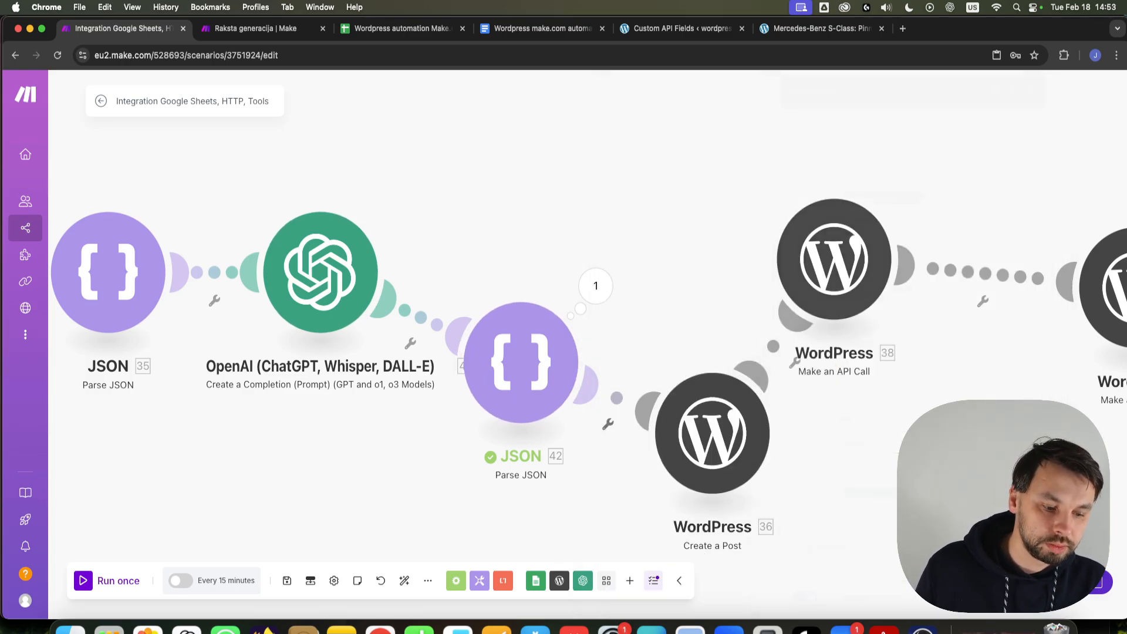
{"action": "scroll", "coordinate": [615, 237], "scroll_direction": "down", "scroll_amount": 10}
{"action": "left_click_drag", "start_coordinate": [135, 291], "coordinate": [150, 299]}
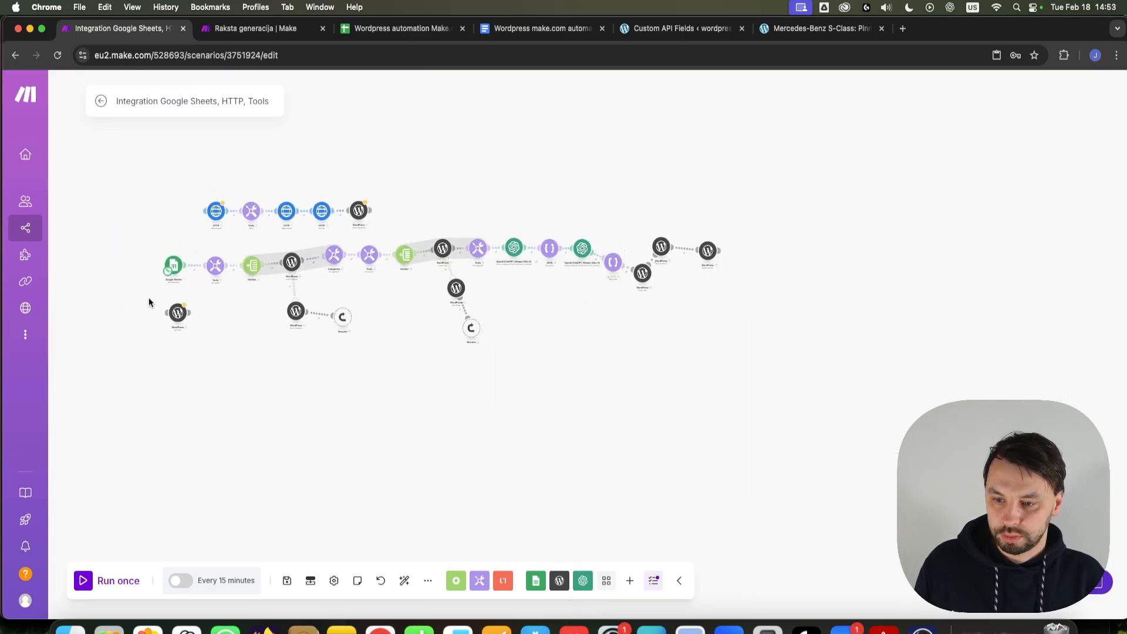
Step: Delete the unconnected WordPress module below the Google Sheets trigger and run the scenario once
{"action": "left_click_drag", "start_coordinate": [204, 337], "coordinate": [150, 302]}
{"action": "key", "text": "Delete"}
{"action": "left_click", "coordinate": [106, 581]}
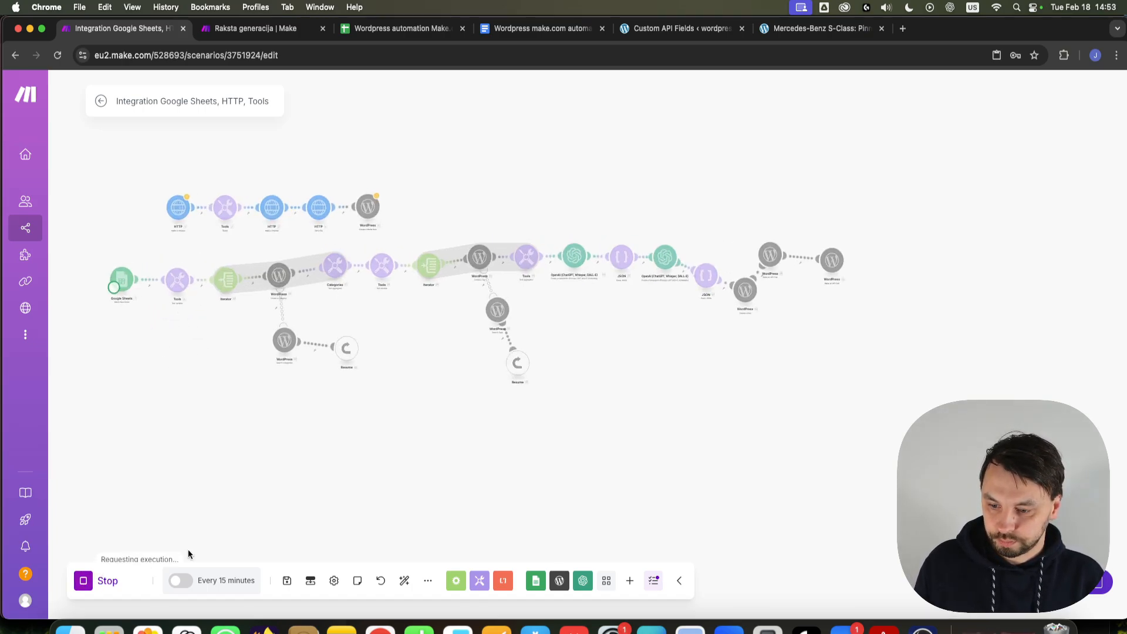
Step: Set the Google Sheets trigger to start from All rows, run the scenario once, and check the source sheet during the run
{"action": "scroll", "coordinate": [333, 477], "scroll_direction": "up", "scroll_amount": 3}
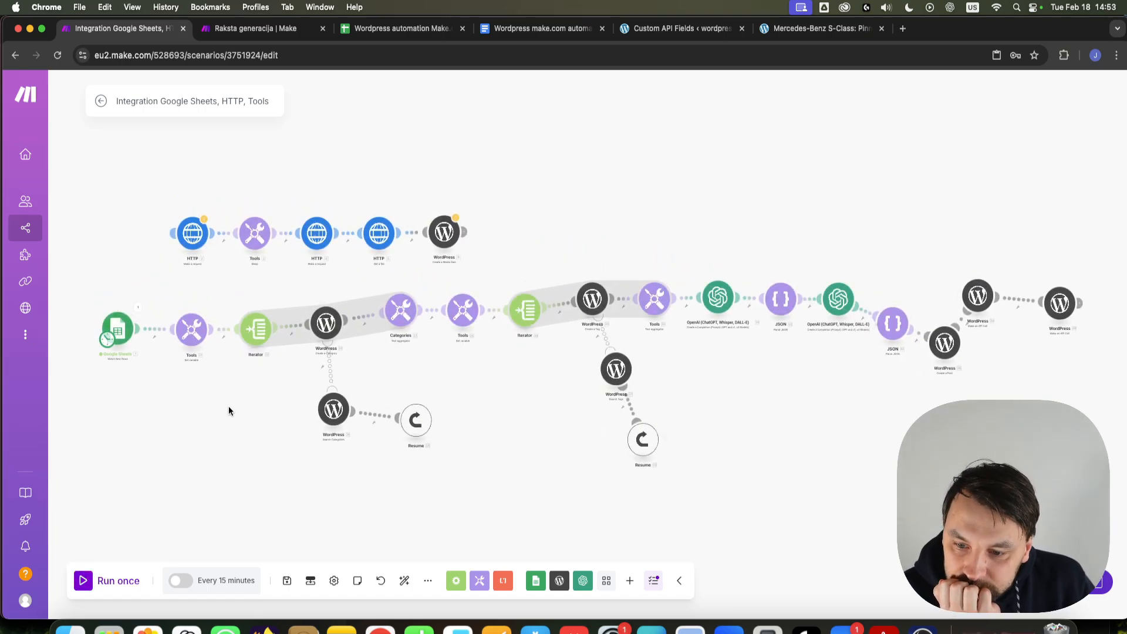
{"action": "right_click", "coordinate": [124, 333]}
{"action": "left_click", "coordinate": [163, 385]}
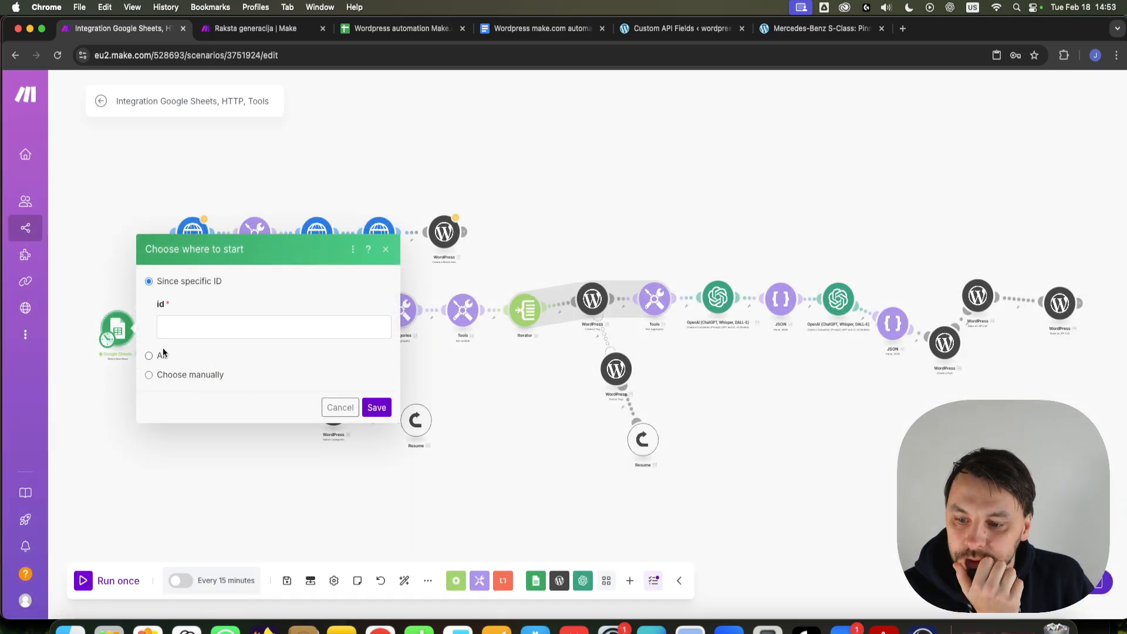
{"action": "left_click", "coordinate": [162, 356]}
{"action": "left_click", "coordinate": [376, 349]}
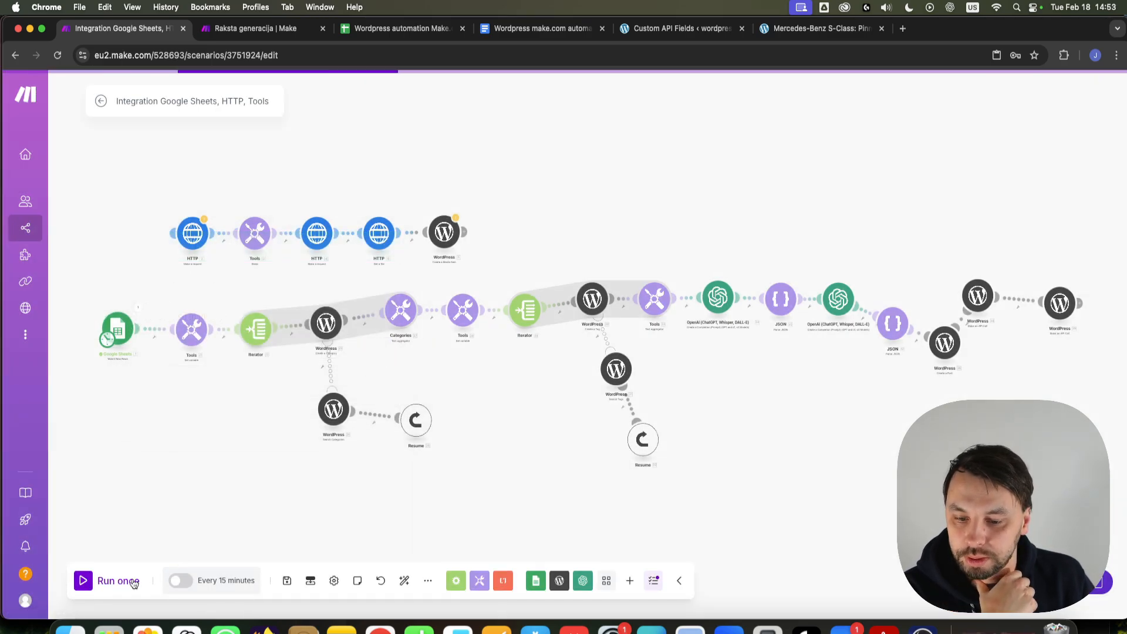
{"action": "left_click", "coordinate": [97, 581]}
{"action": "left_click", "coordinate": [400, 28]}
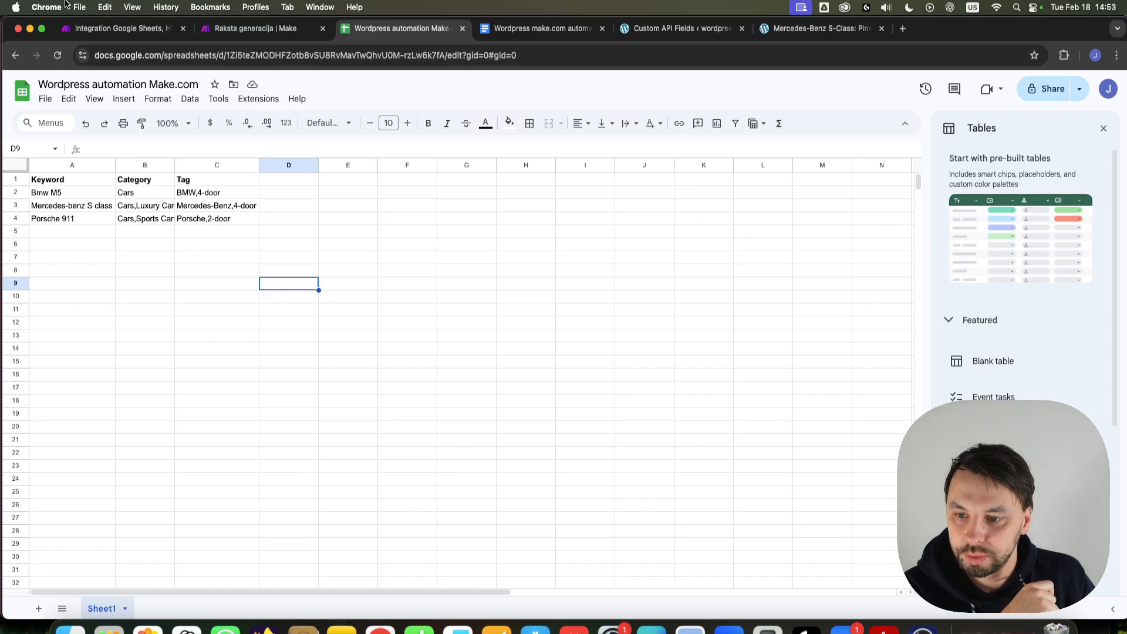
{"action": "left_click", "coordinate": [114, 28]}
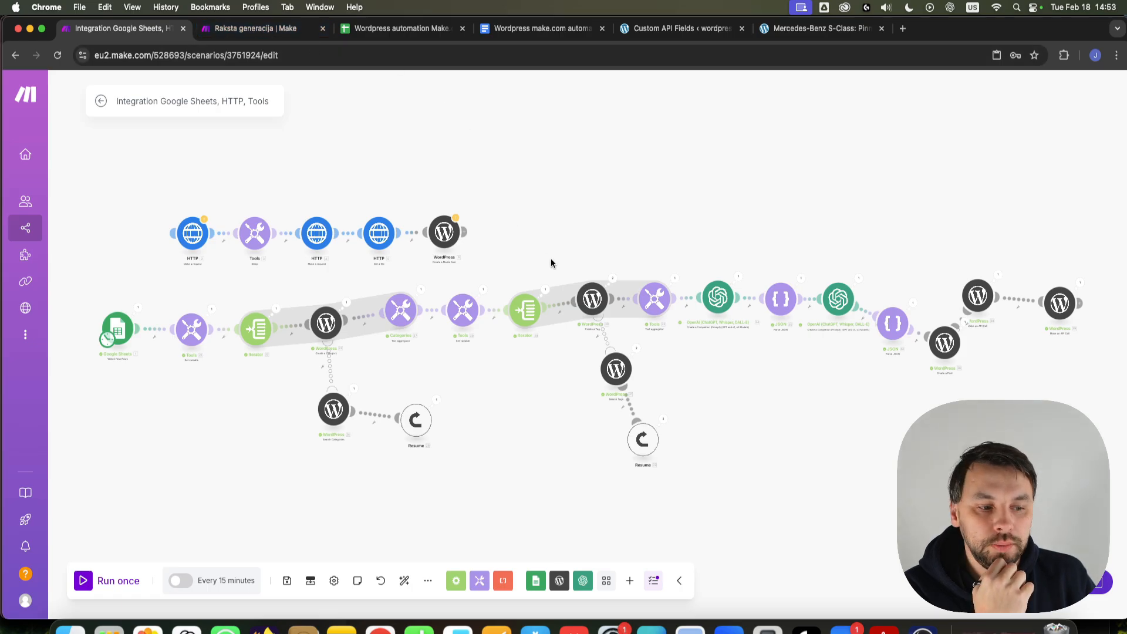
Step: In WordPress admin, open the draft "BMW M5: A Perfect Fusion of Luxury and Performance" from the posts list for editing
{"action": "left_click", "coordinate": [681, 28]}
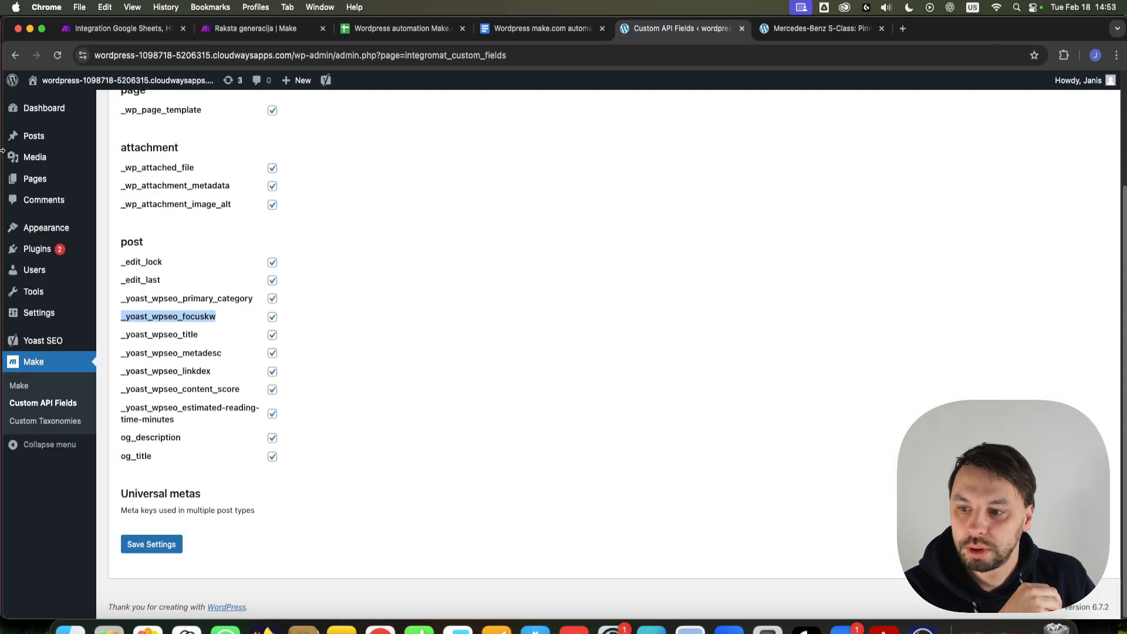
{"action": "mouse_move", "coordinate": [43, 136]}
{"action": "scroll", "coordinate": [44, 137], "scroll_direction": "up", "scroll_amount": 1}
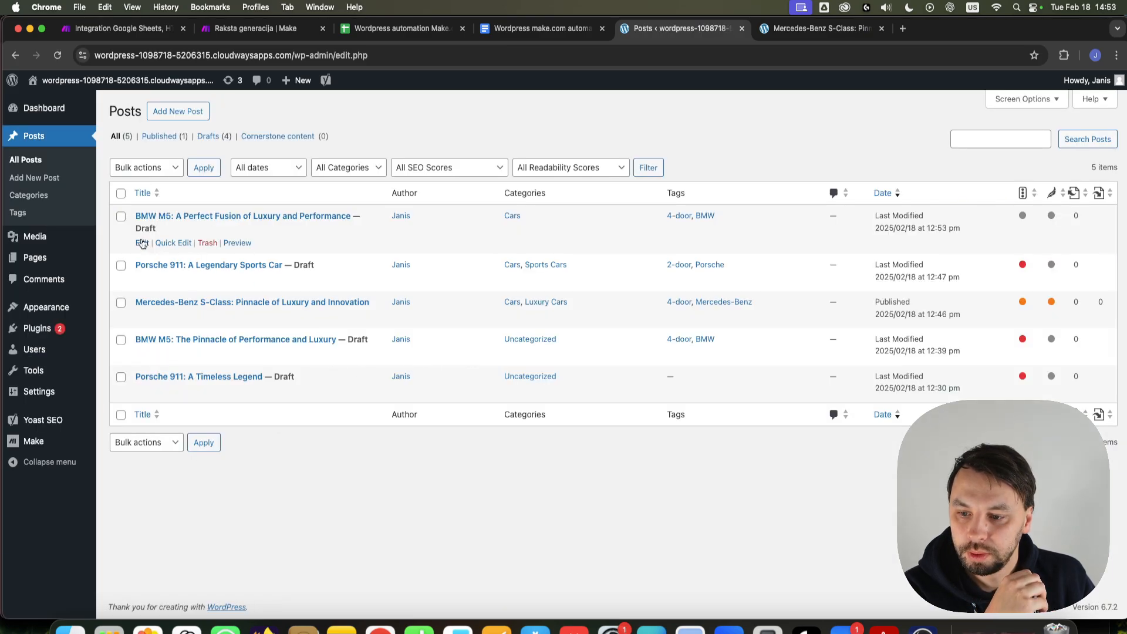
{"action": "left_click", "coordinate": [142, 244]}
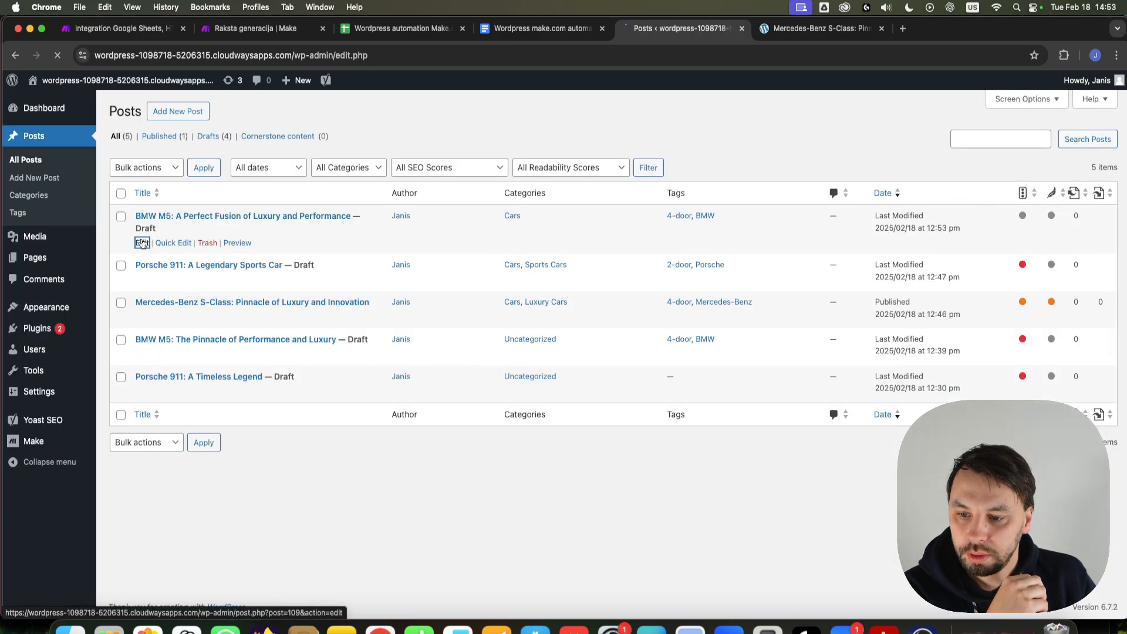
Step: Check the draft's Yoast SEO focus keyphrase, SEO title and meta description
{"action": "scroll", "coordinate": [306, 333], "scroll_direction": "down", "scroll_amount": 5}
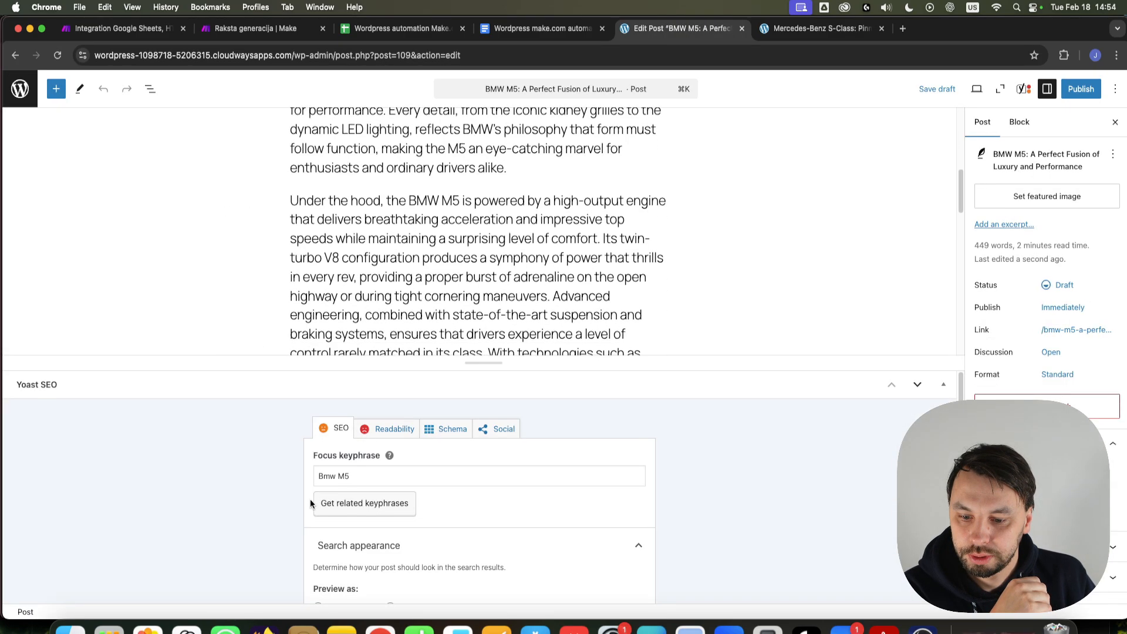
{"action": "scroll", "coordinate": [336, 420], "scroll_direction": "down", "scroll_amount": 1}
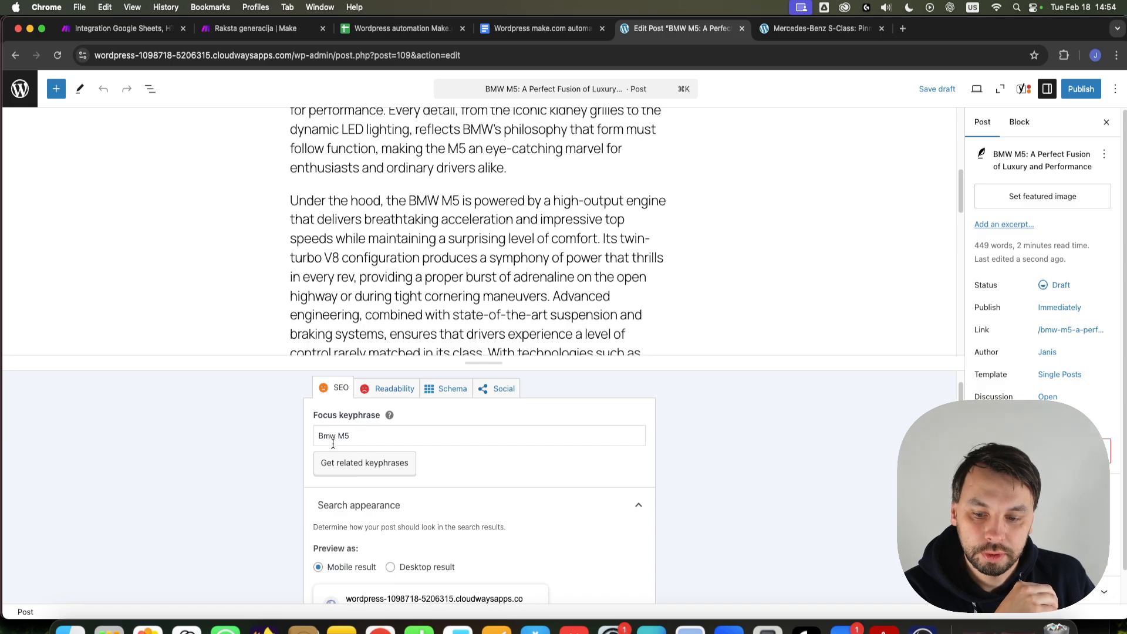
{"action": "scroll", "coordinate": [336, 436], "scroll_direction": "down", "scroll_amount": 5}
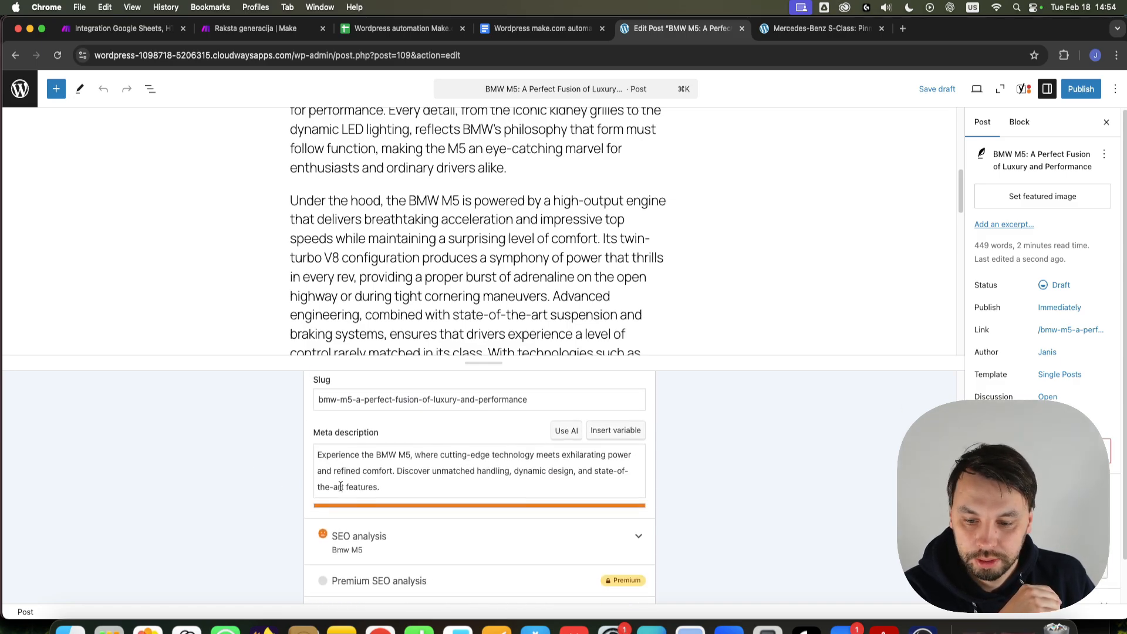
{"action": "scroll", "coordinate": [318, 437], "scroll_direction": "up", "scroll_amount": 1}
{"action": "left_click", "coordinate": [574, 412]}
{"action": "key", "text": "super+a"}
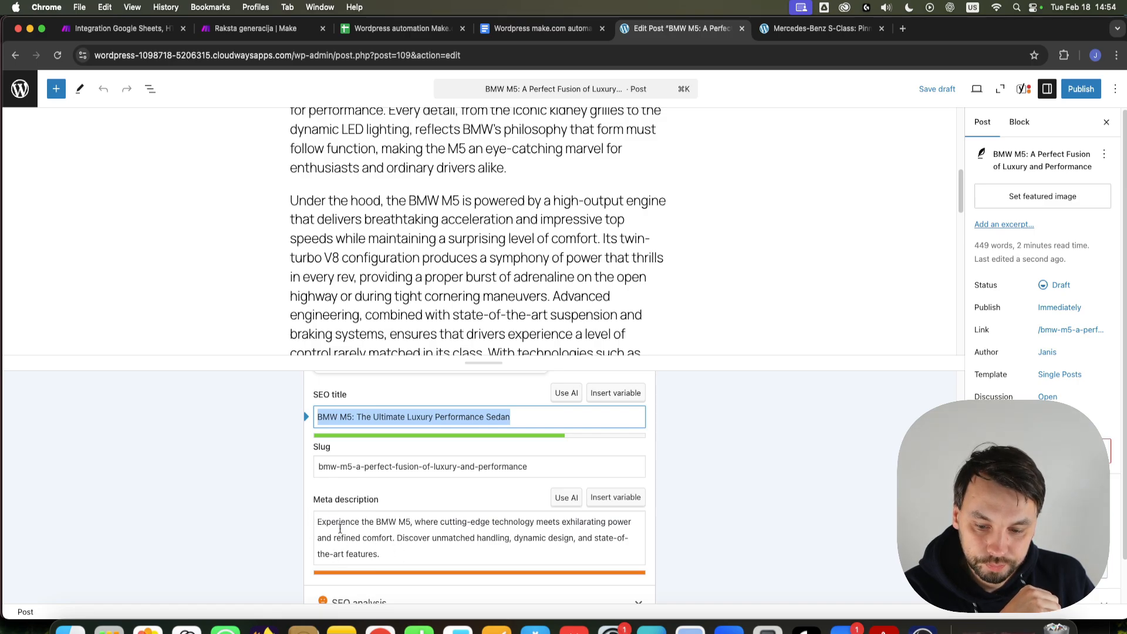
Step: Review the draft's remaining Yoast sections, post settings, categories and tags, ending at the post's title and opening text
{"action": "scroll", "coordinate": [679, 509], "scroll_direction": "down", "scroll_amount": 10}
{"action": "scroll", "coordinate": [1044, 499], "scroll_direction": "down", "scroll_amount": 2}
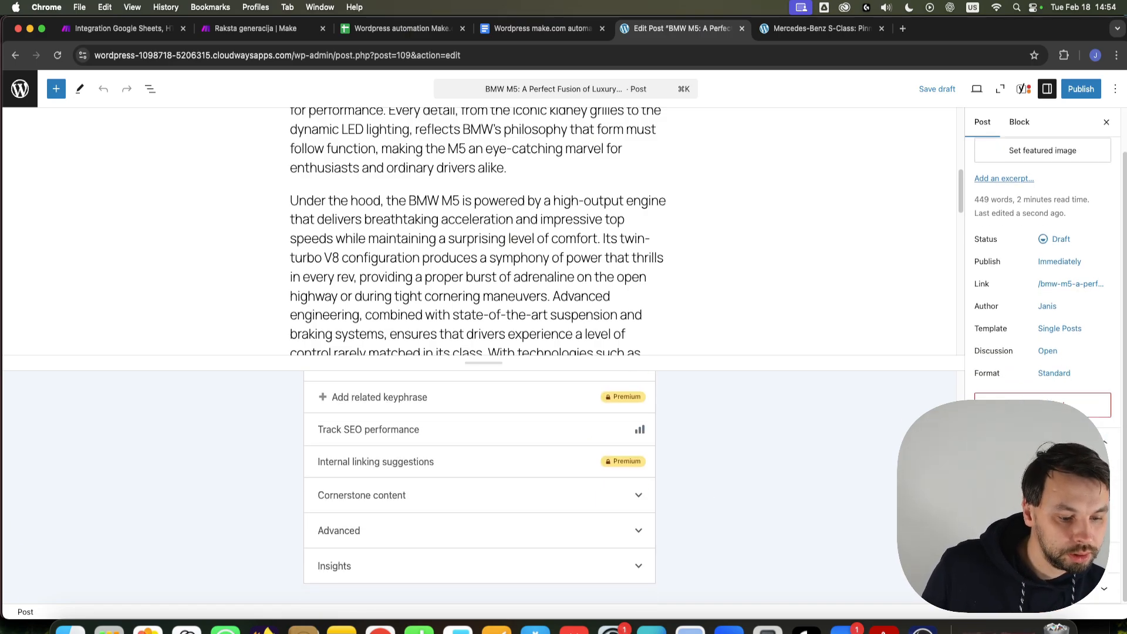
{"action": "scroll", "coordinate": [1043, 352], "scroll_direction": "down", "scroll_amount": 3}
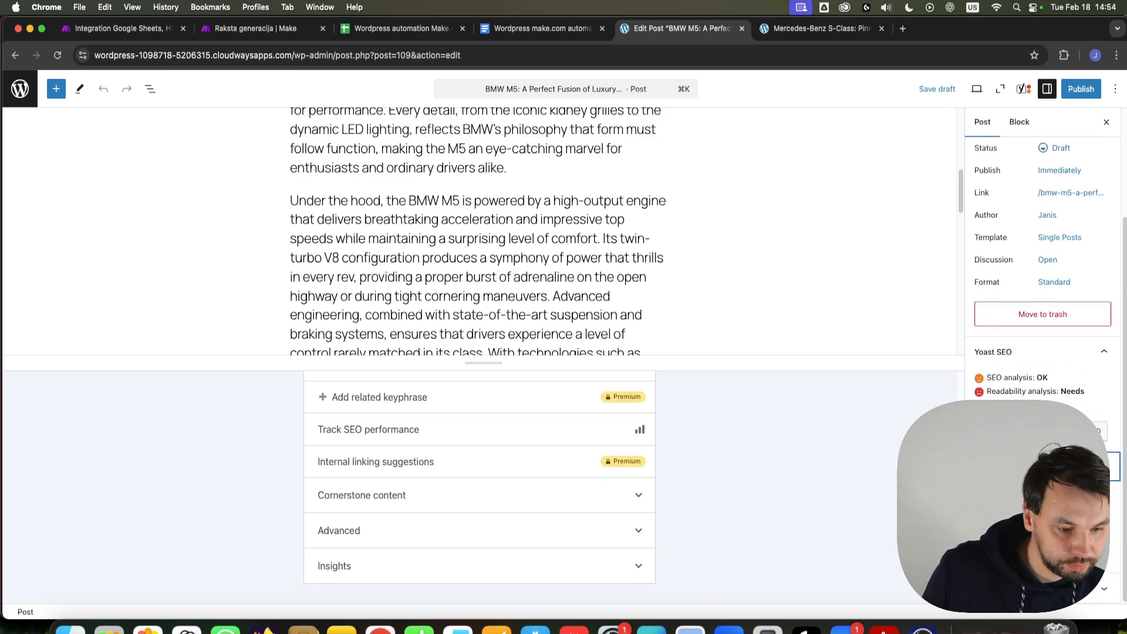
{"action": "scroll", "coordinate": [1042, 352], "scroll_direction": "down", "scroll_amount": 2}
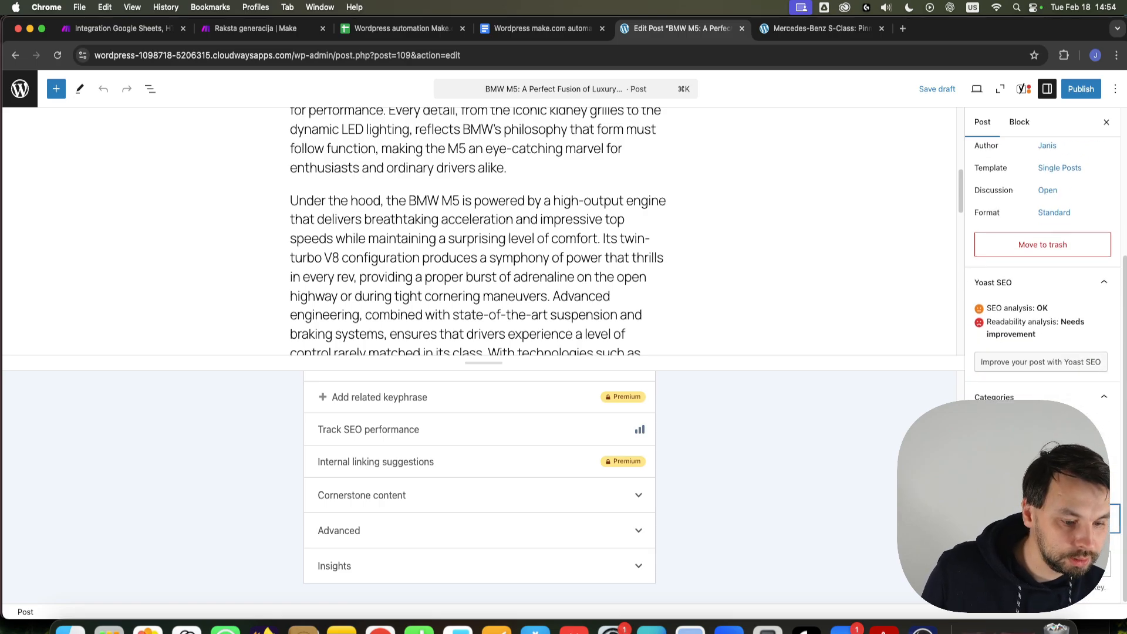
{"action": "scroll", "coordinate": [744, 439], "scroll_direction": "up", "scroll_amount": 10}
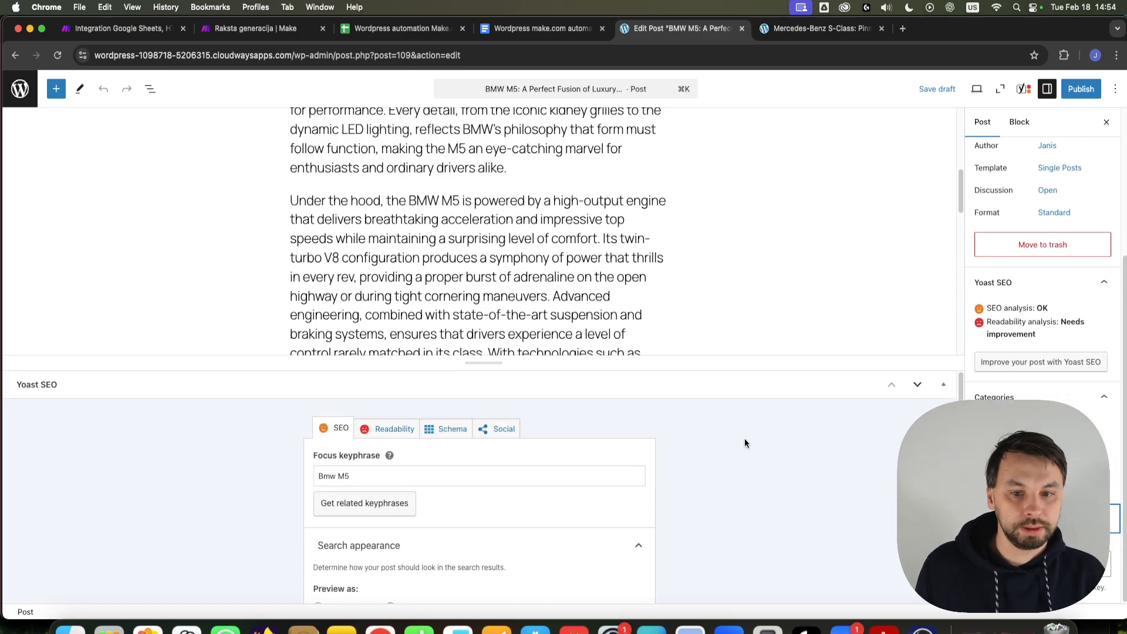
{"action": "scroll", "coordinate": [664, 280], "scroll_direction": "up", "scroll_amount": 5}
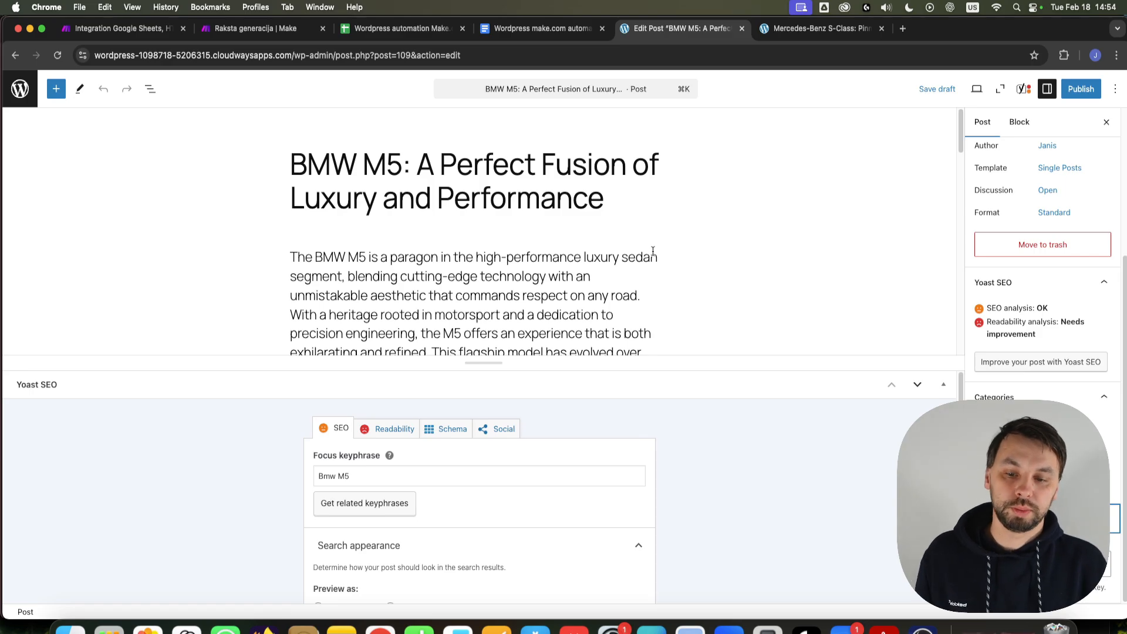
Step: Back in the Make scenario, move the final API call modules and Create a Post away from the last Parse JSON module
{"action": "left_click", "coordinate": [118, 30]}
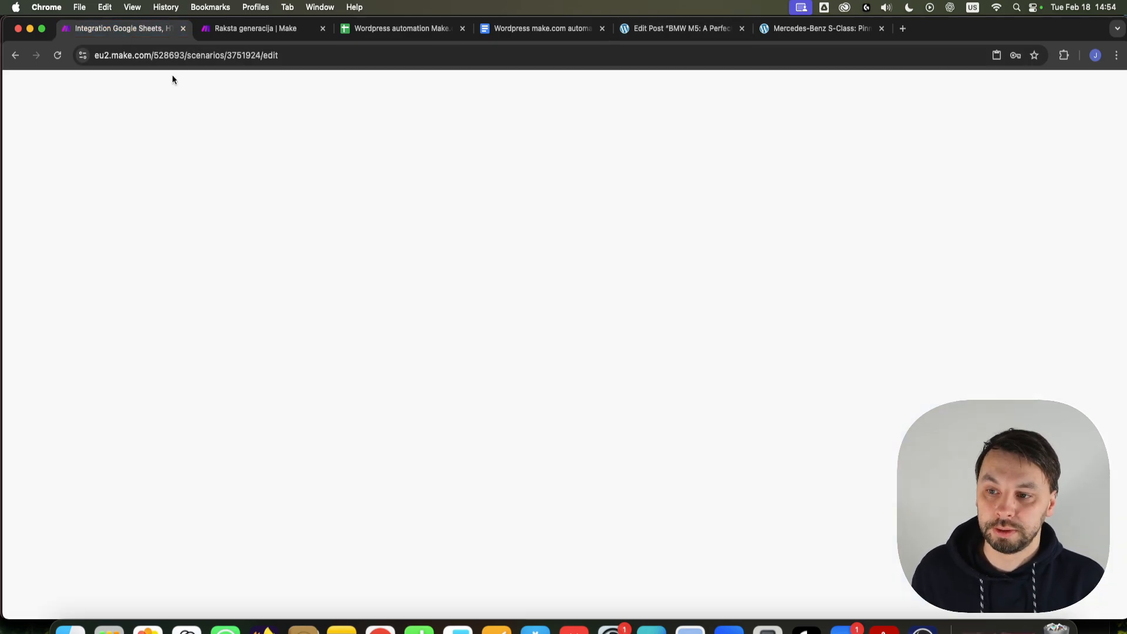
{"action": "left_click", "coordinate": [778, 310]}
{"action": "left_click", "coordinate": [735, 218]}
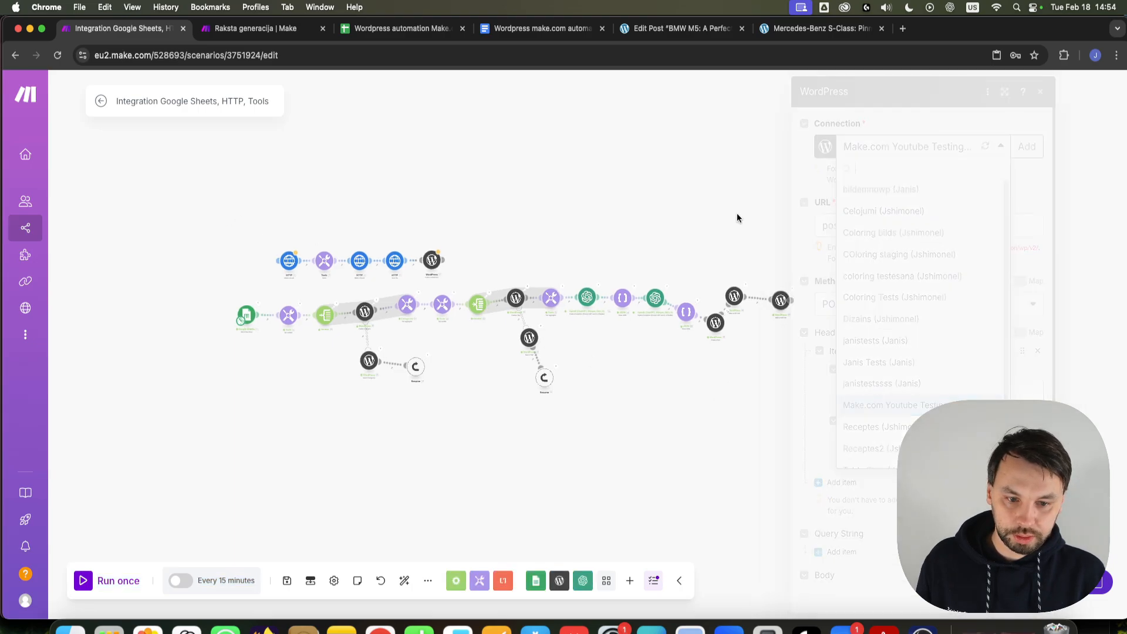
{"action": "left_click_drag", "start_coordinate": [782, 302], "coordinate": [926, 311]}
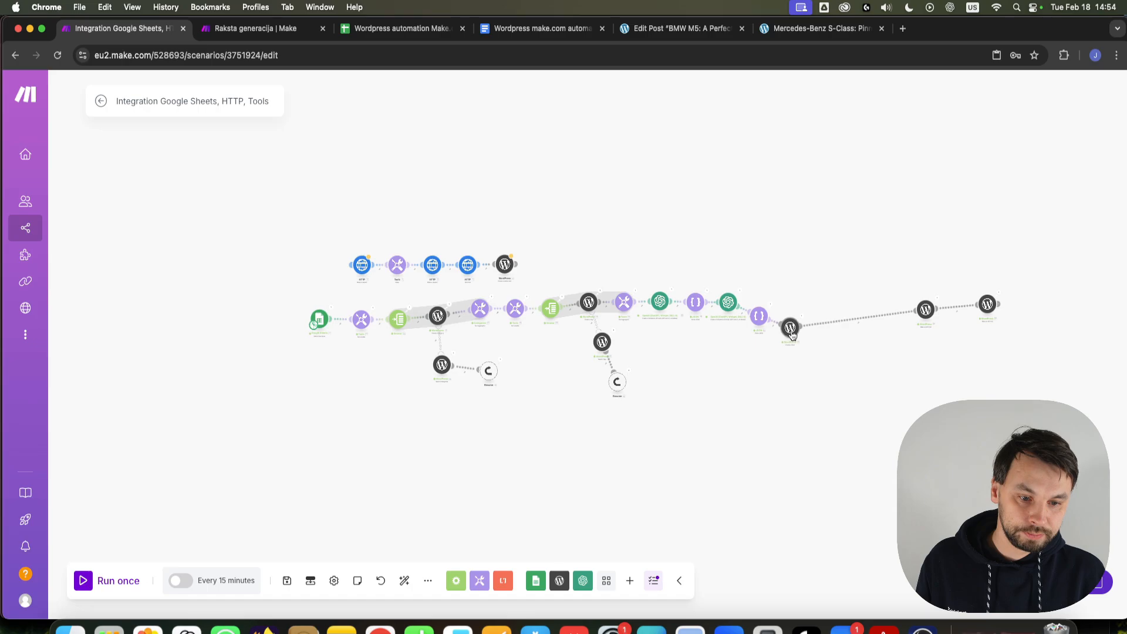
{"action": "left_click_drag", "start_coordinate": [789, 333], "coordinate": [856, 327]}
Step: In the Google Docs tips list, highlight item 6, "How to add metadata to a WordPress post", in red
{"action": "left_click", "coordinate": [532, 28]}
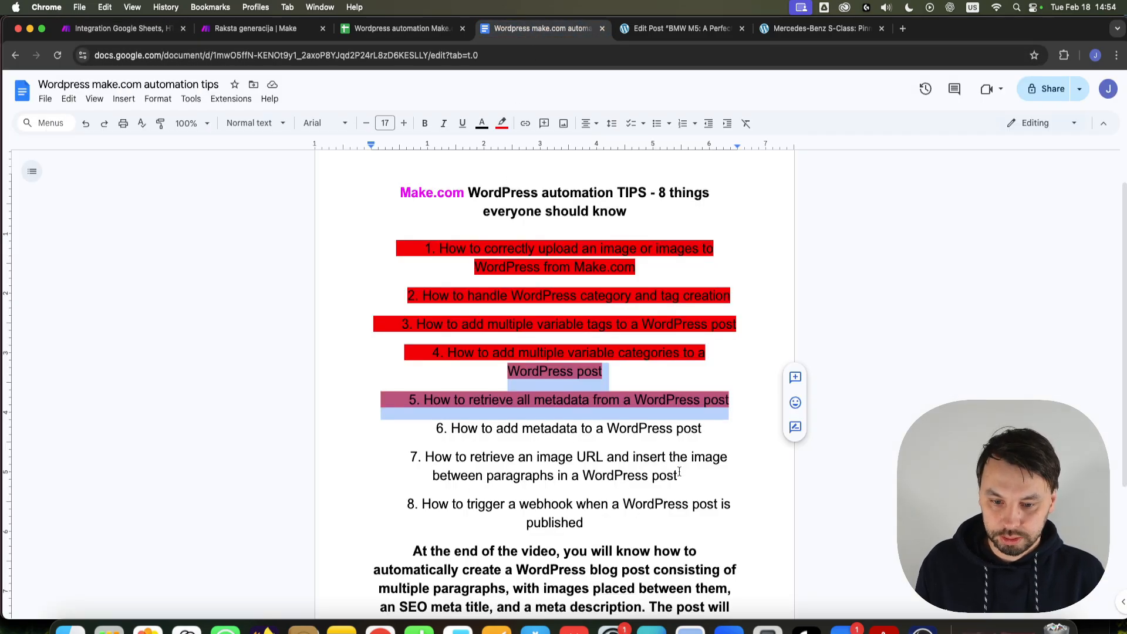
{"action": "left_click", "coordinate": [675, 475]}
{"action": "left_click_drag", "start_coordinate": [673, 431], "coordinate": [461, 426]}
{"action": "left_click_drag", "start_coordinate": [726, 430], "coordinate": [438, 428]}
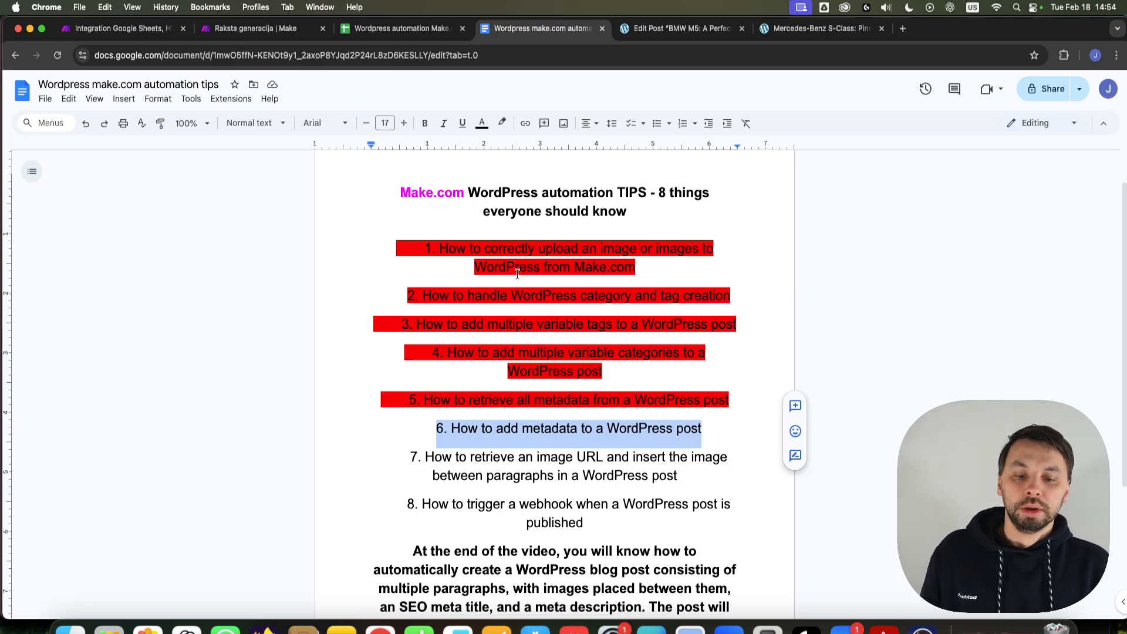
{"action": "left_click", "coordinate": [483, 124]}
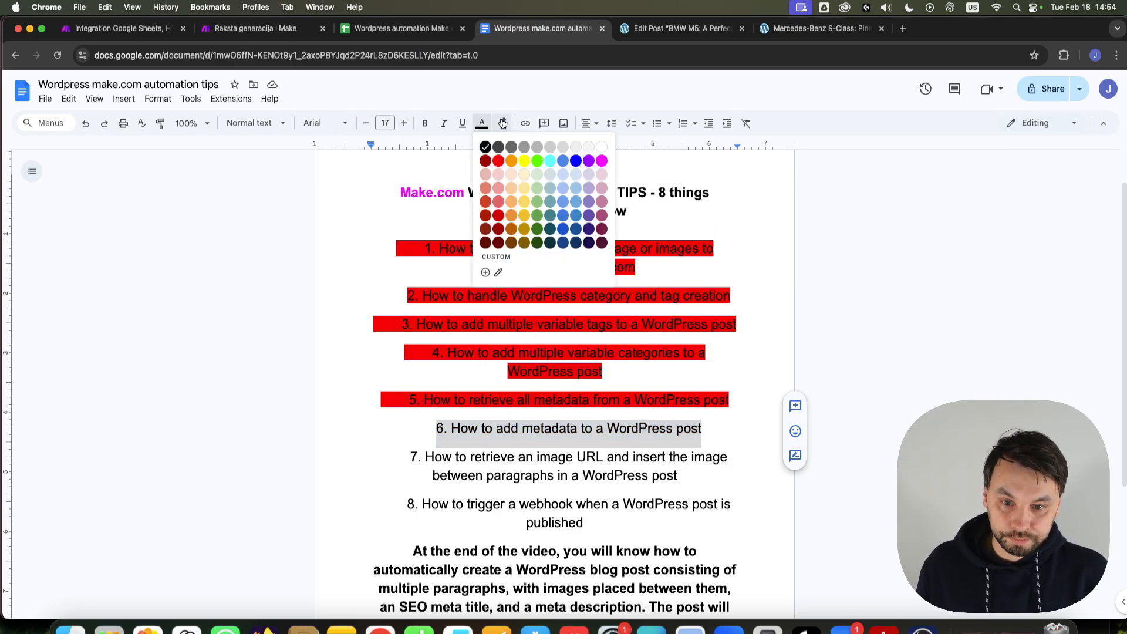
{"action": "left_click", "coordinate": [503, 123]}
{"action": "left_click", "coordinate": [519, 180]}
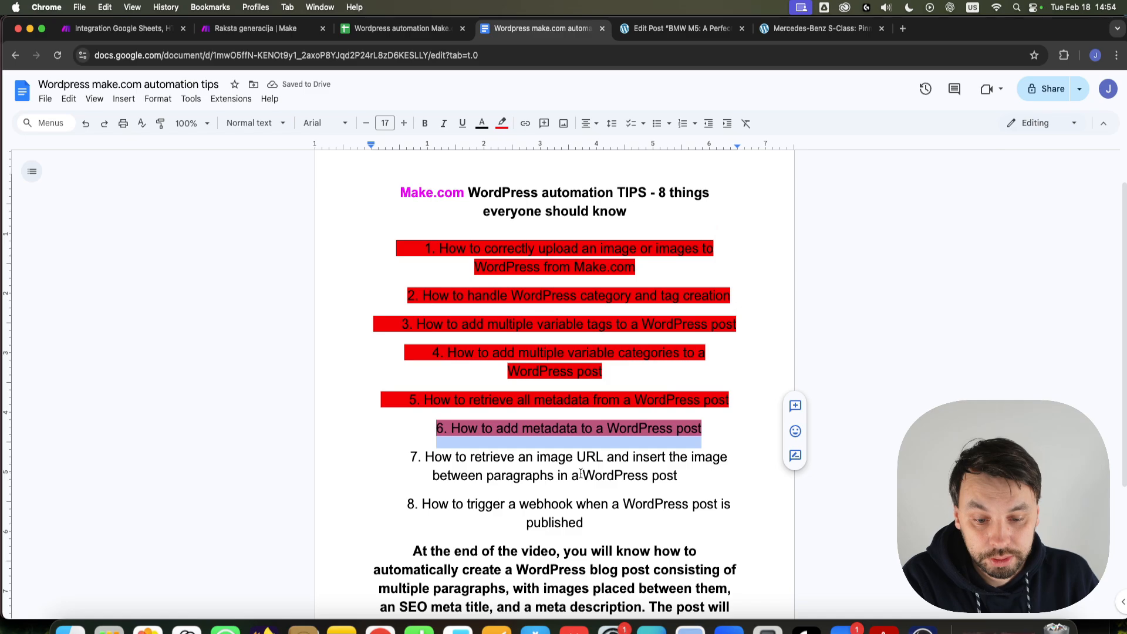
Step: In the Make scenario, unlink the last Parse JSON from Create a Post and move the HTTP image-upload chain above the gap
{"action": "left_click", "coordinate": [120, 28]}
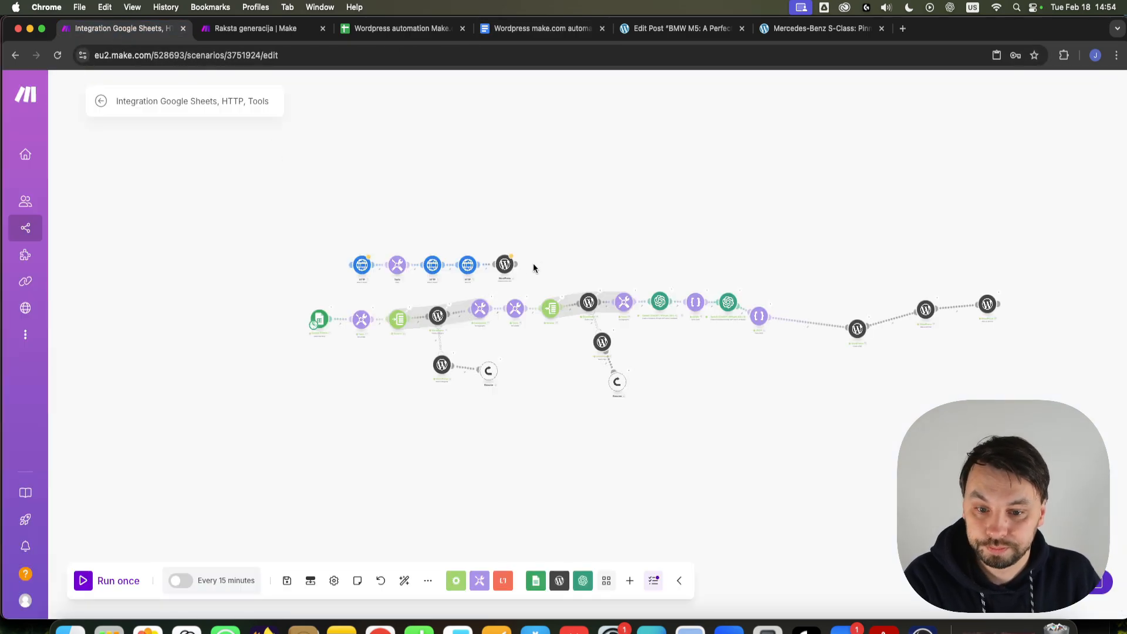
{"action": "left_click", "coordinate": [831, 355]}
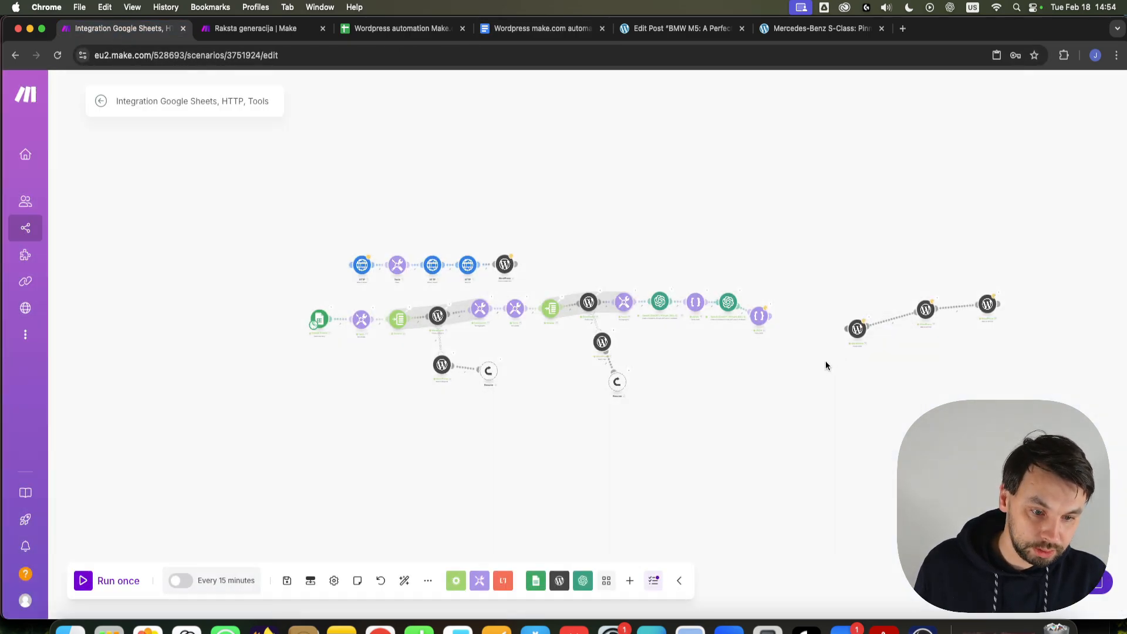
{"action": "left_click_drag", "start_coordinate": [354, 231], "coordinate": [543, 283]}
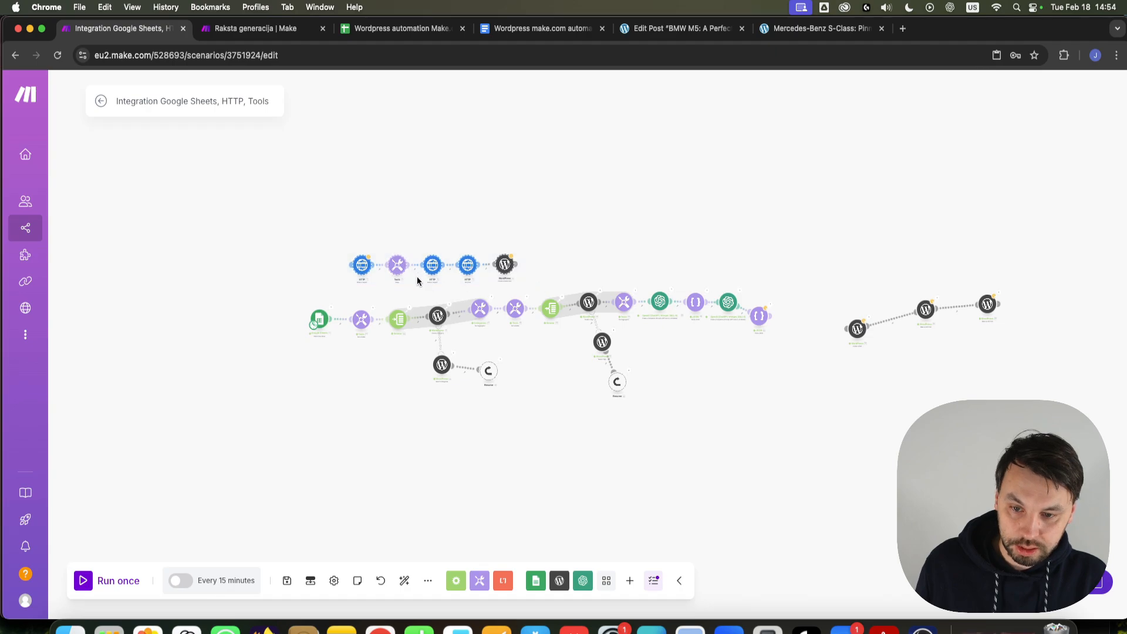
{"action": "left_click_drag", "start_coordinate": [362, 269], "coordinate": [813, 274]}
{"action": "left_click_drag", "start_coordinate": [807, 315], "coordinate": [647, 341]}
Step: Connect the last Parse JSON module's output to the first HTTP Make a request module of the image-upload chain
{"action": "scroll", "coordinate": [648, 306], "scroll_direction": "up", "scroll_amount": 10}
{"action": "scroll", "coordinate": [549, 475], "scroll_direction": "down", "scroll_amount": 2}
{"action": "left_click_drag", "start_coordinate": [549, 474], "coordinate": [479, 342]}
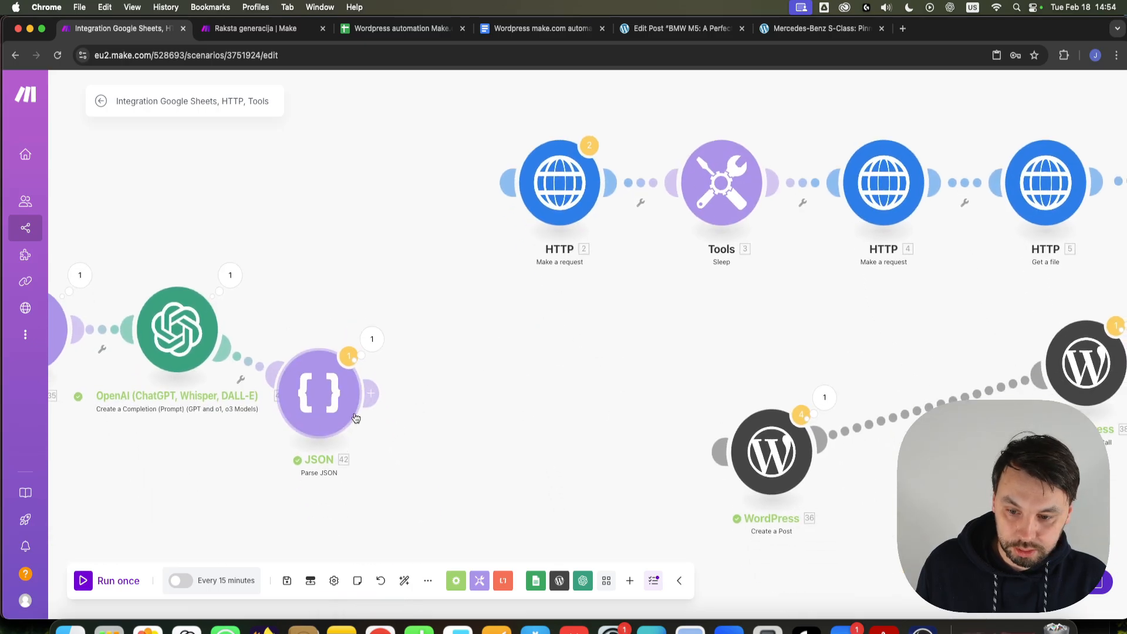
{"action": "left_click_drag", "start_coordinate": [373, 392], "coordinate": [507, 178]}
{"action": "left_click_drag", "start_coordinate": [390, 365], "coordinate": [540, 180]}
Step: Add a WordPress Get a Media Item module and link it after the Create a Media Item module
{"action": "left_click_drag", "start_coordinate": [699, 296], "coordinate": [517, 334]}
{"action": "scroll", "coordinate": [516, 335], "scroll_direction": "down", "scroll_amount": 3}
{"action": "left_click_drag", "start_coordinate": [859, 293], "coordinate": [520, 265]}
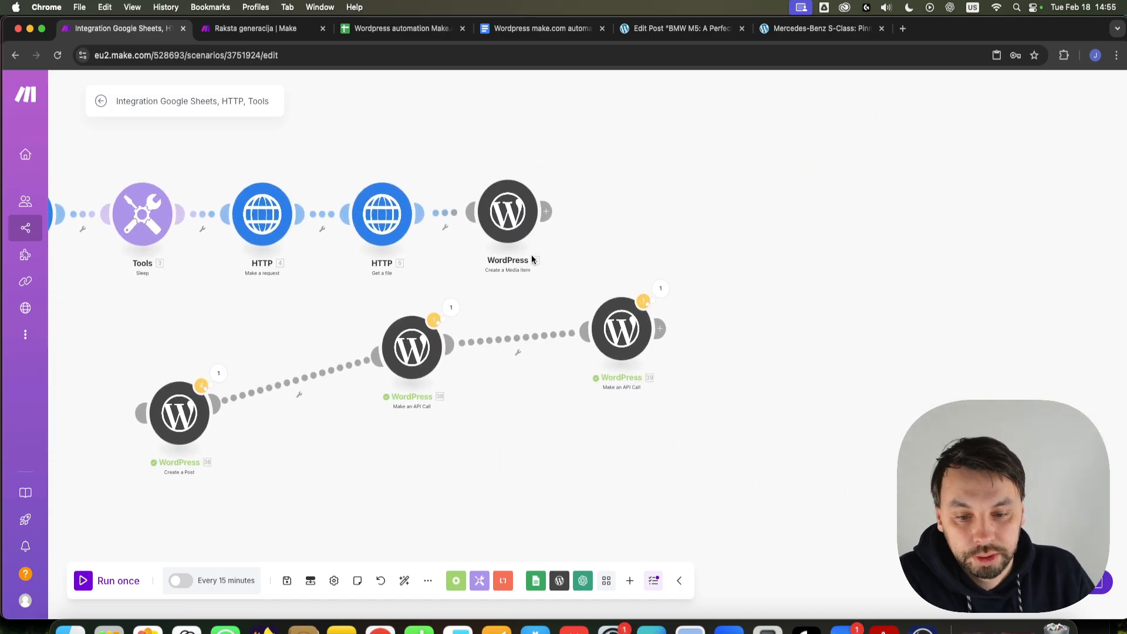
{"action": "left_click", "coordinate": [559, 581]}
{"action": "scroll", "coordinate": [565, 487], "scroll_direction": "down", "scroll_amount": 3}
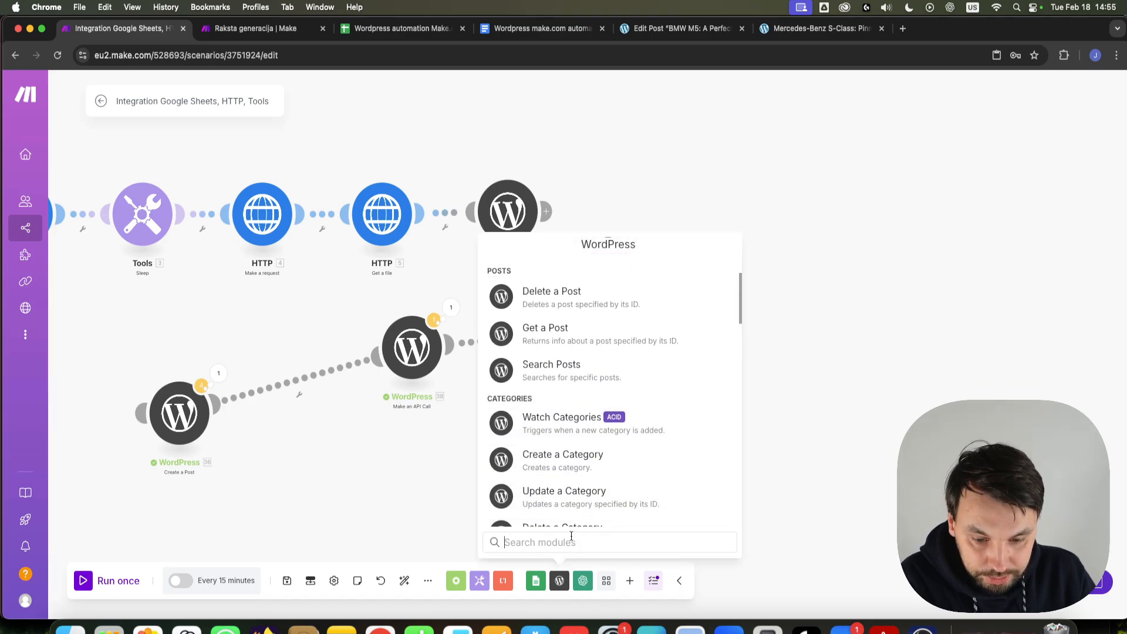
{"action": "type", "text": "get"}
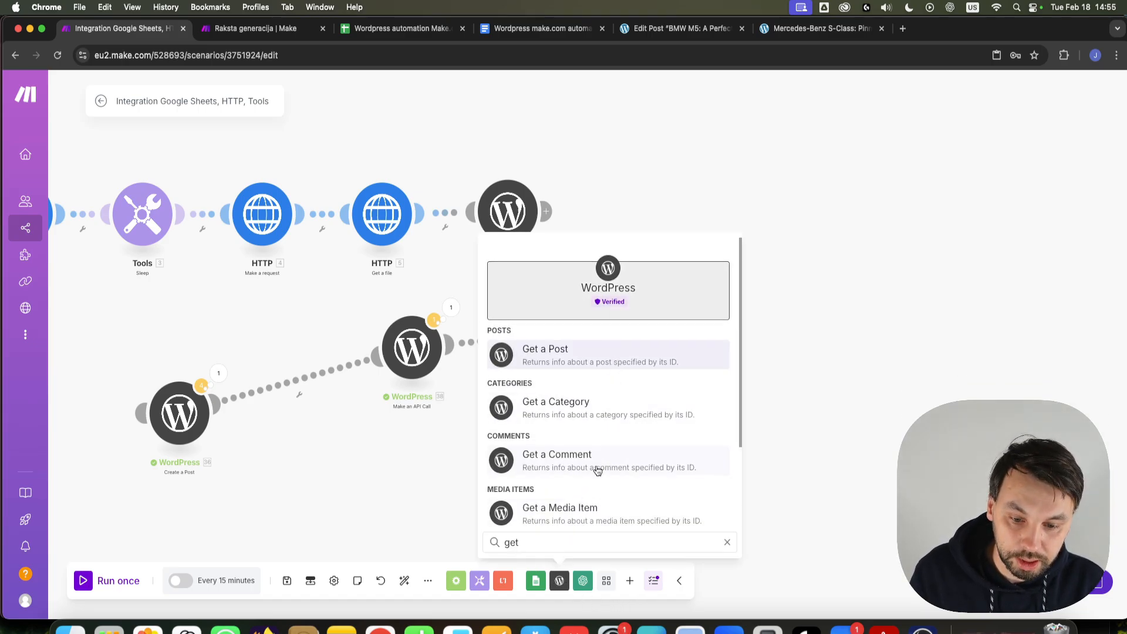
{"action": "scroll", "coordinate": [597, 470], "scroll_direction": "down", "scroll_amount": 1}
{"action": "left_click", "coordinate": [587, 486]}
{"action": "left_click_drag", "start_coordinate": [1015, 334], "coordinate": [626, 227]}
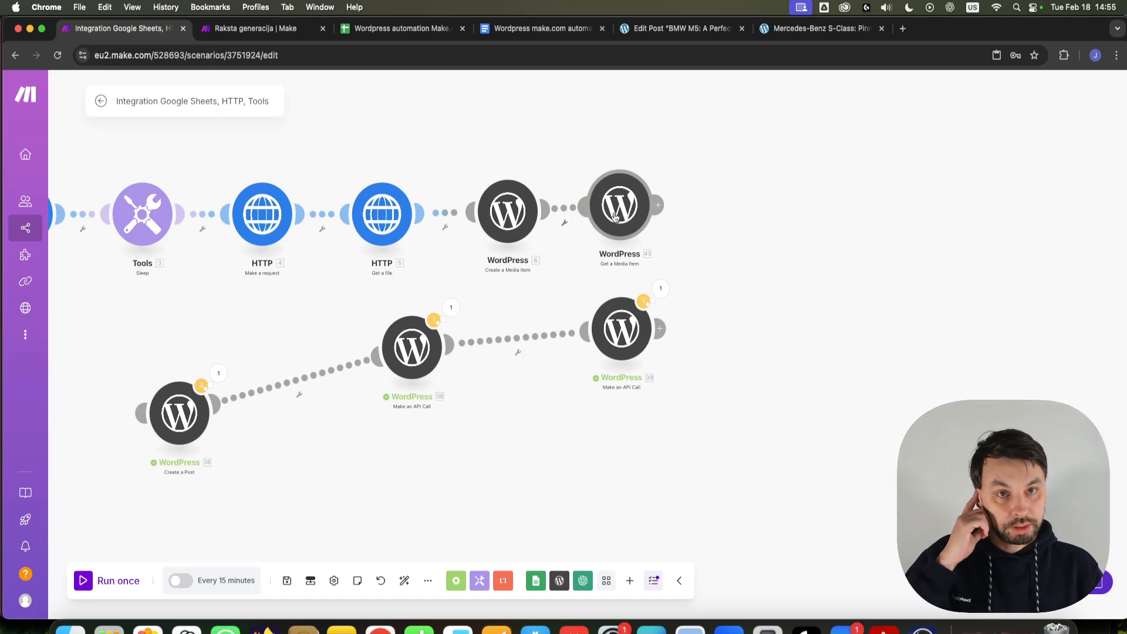
Step: Map the Media Item ID from Create a Media Item into the Get a Media Item module and save its settings
{"action": "left_click", "coordinate": [621, 213]}
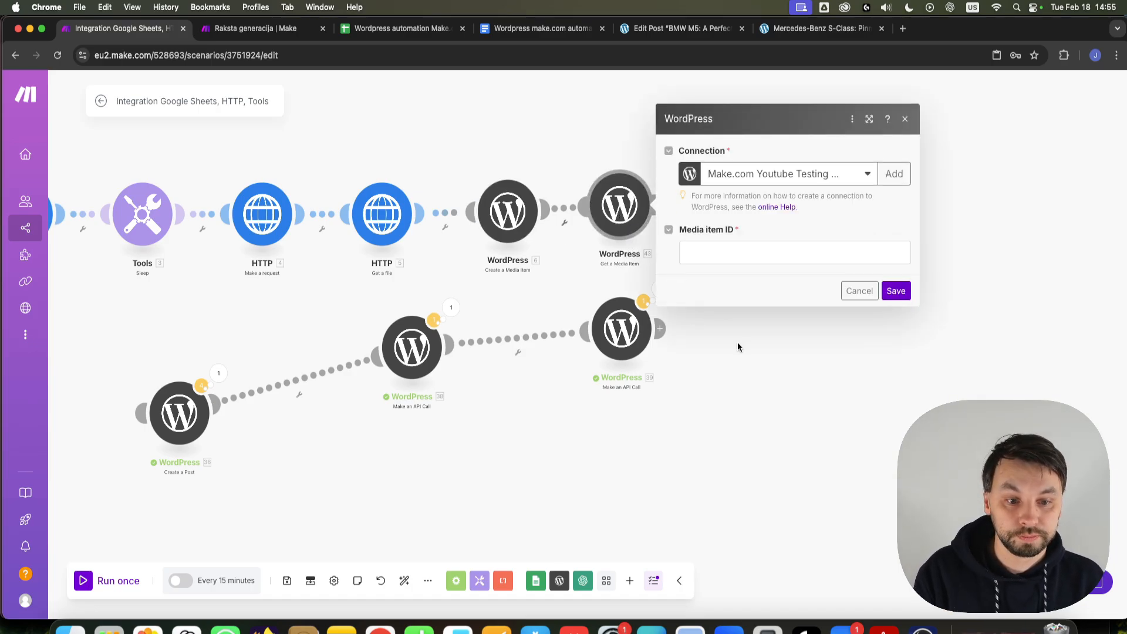
{"action": "left_click", "coordinate": [752, 261]}
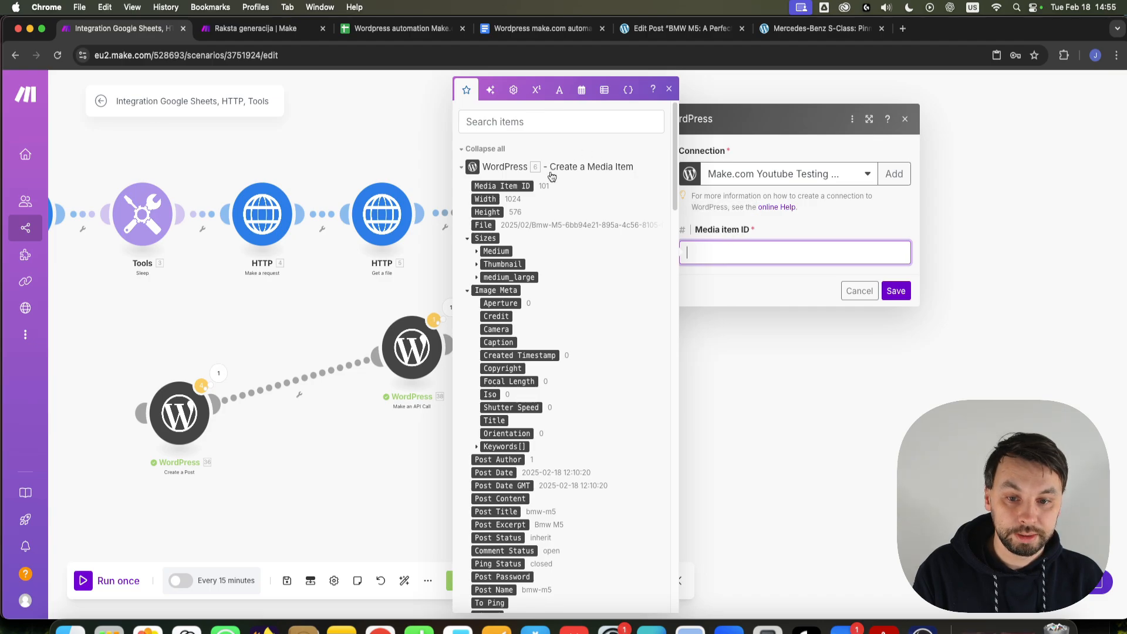
{"action": "left_click", "coordinate": [836, 228]}
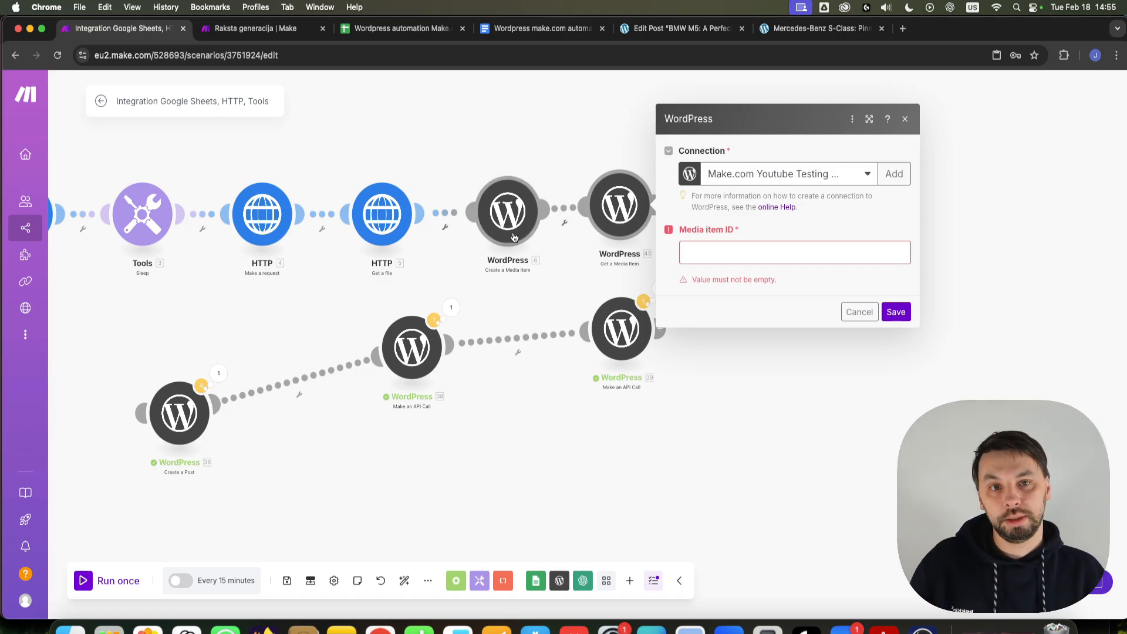
{"action": "left_click", "coordinate": [710, 253]}
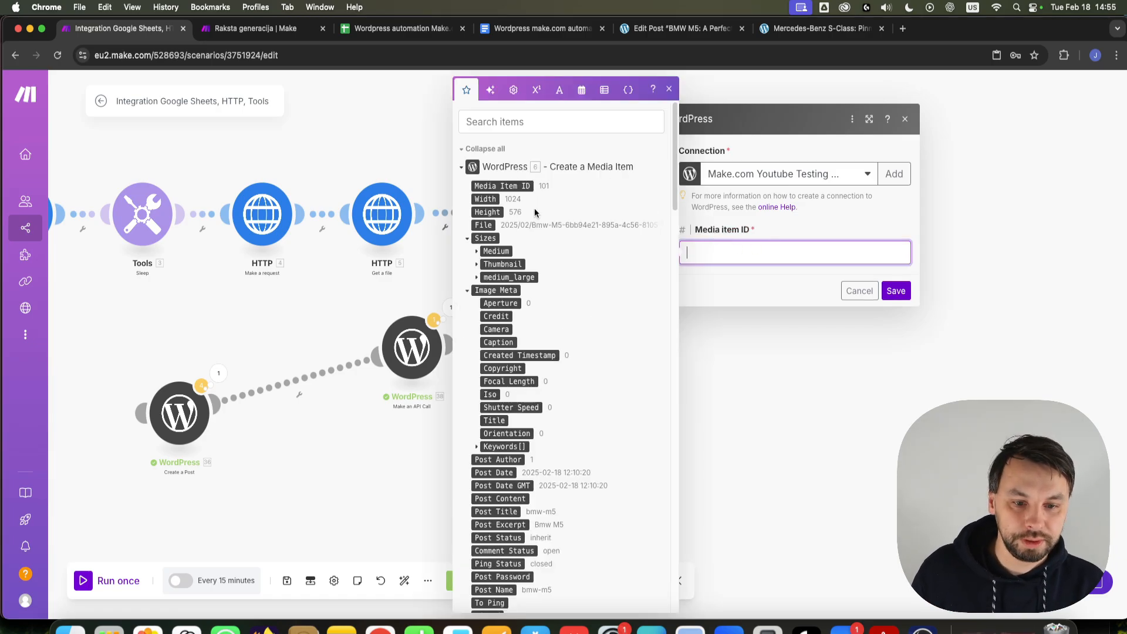
{"action": "left_click", "coordinate": [502, 186]}
{"action": "left_click", "coordinate": [896, 291]}
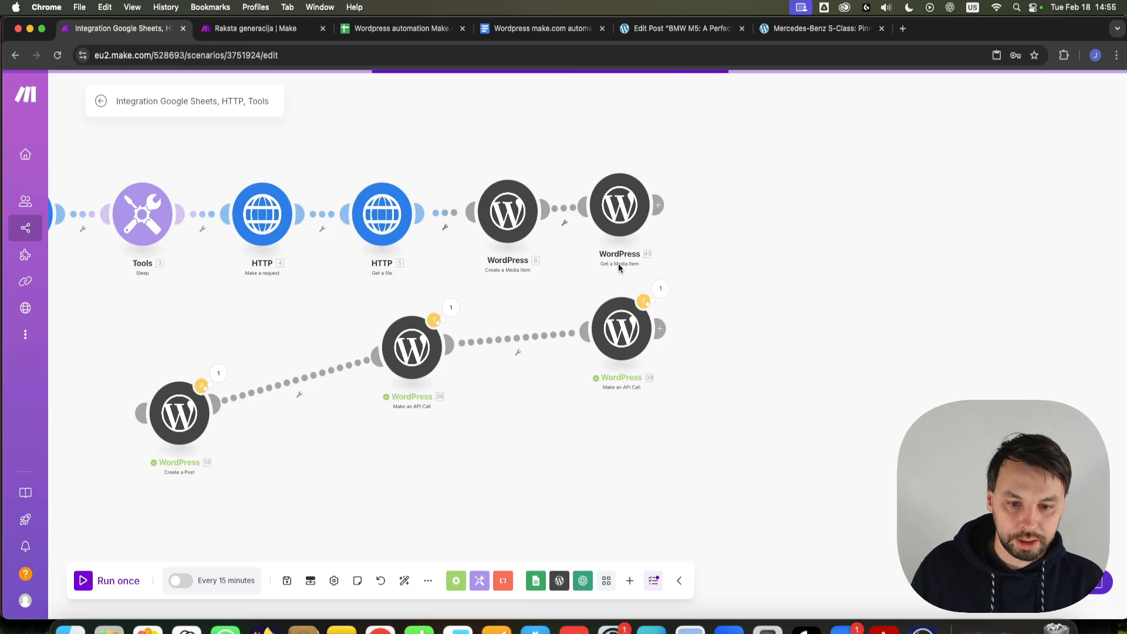
{"action": "left_click_drag", "start_coordinate": [779, 471], "coordinate": [941, 469]}
{"action": "mouse_move", "coordinate": [839, 190]}
{"action": "left_mouse_down"}
{"action": "mouse_move", "coordinate": [860, 214]}
{"action": "mouse_move", "coordinate": [853, 202]}
{"action": "left_mouse_up"}
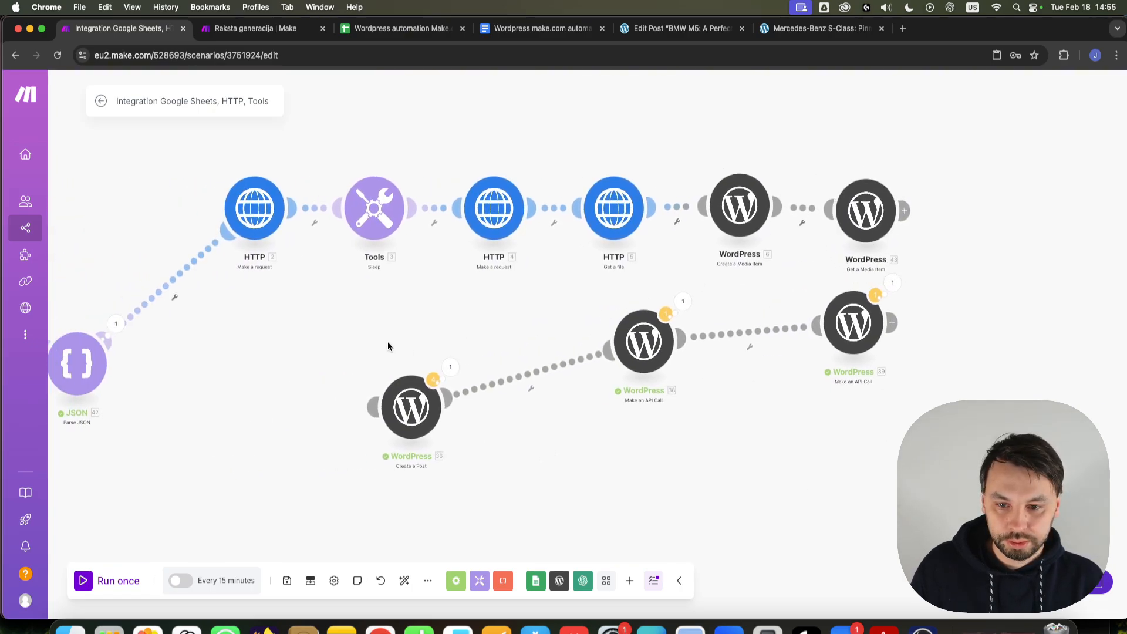
Step: Look through the paragraphs of the Mercedes-Benz S-Class post preview
{"action": "left_click_drag", "start_coordinate": [392, 343], "coordinate": [455, 319]}
{"action": "left_click", "coordinate": [818, 28]}
{"action": "scroll", "coordinate": [474, 352], "scroll_direction": "up", "scroll_amount": 15}
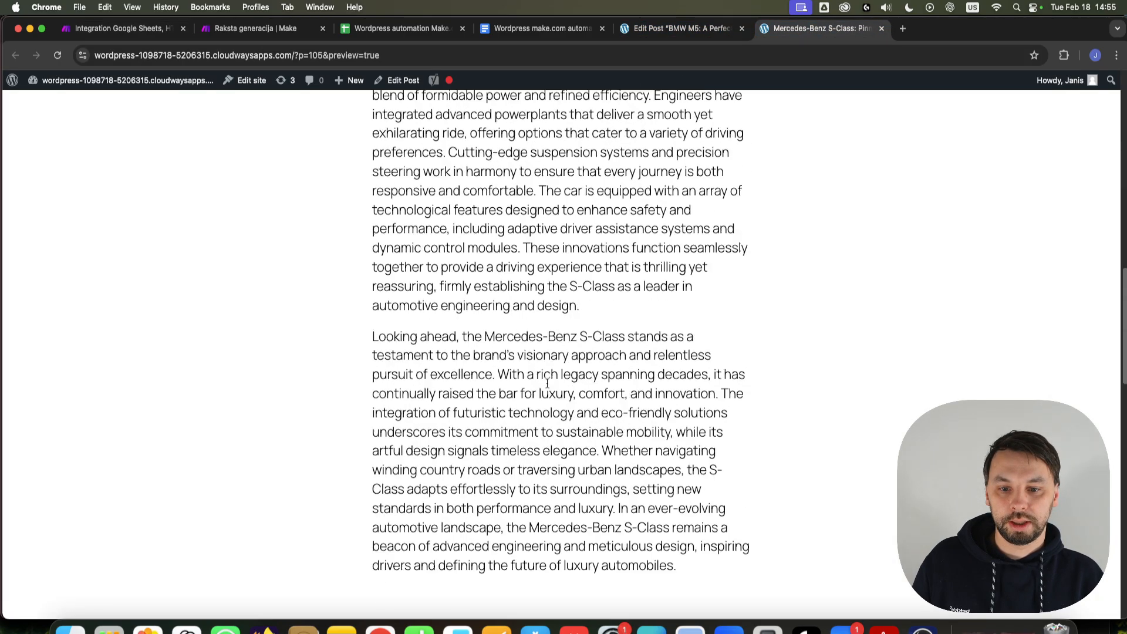
{"action": "scroll", "coordinate": [474, 354], "scroll_direction": "down", "scroll_amount": 1}
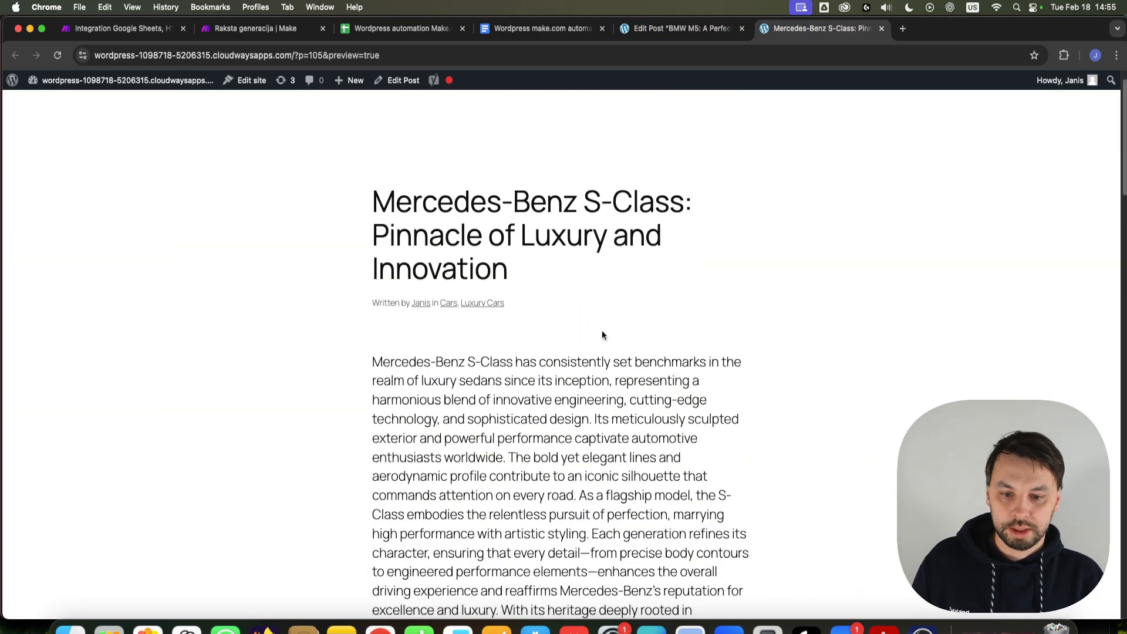
{"action": "scroll", "coordinate": [602, 338], "scroll_direction": "down", "scroll_amount": 5}
{"action": "scroll", "coordinate": [547, 462], "scroll_direction": "down", "scroll_amount": 8}
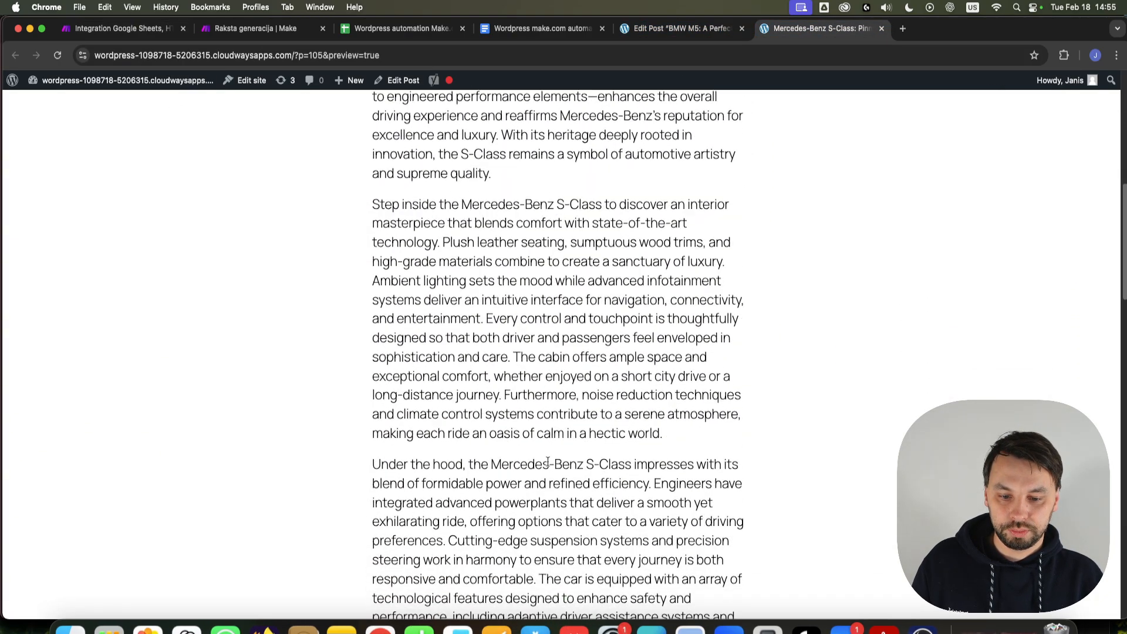
Step: Insert a Flow Control Repeater with 3 repeats between the last Parse JSON and the first HTTP Make a request module in the Make scenario
{"action": "left_click", "coordinate": [100, 35]}
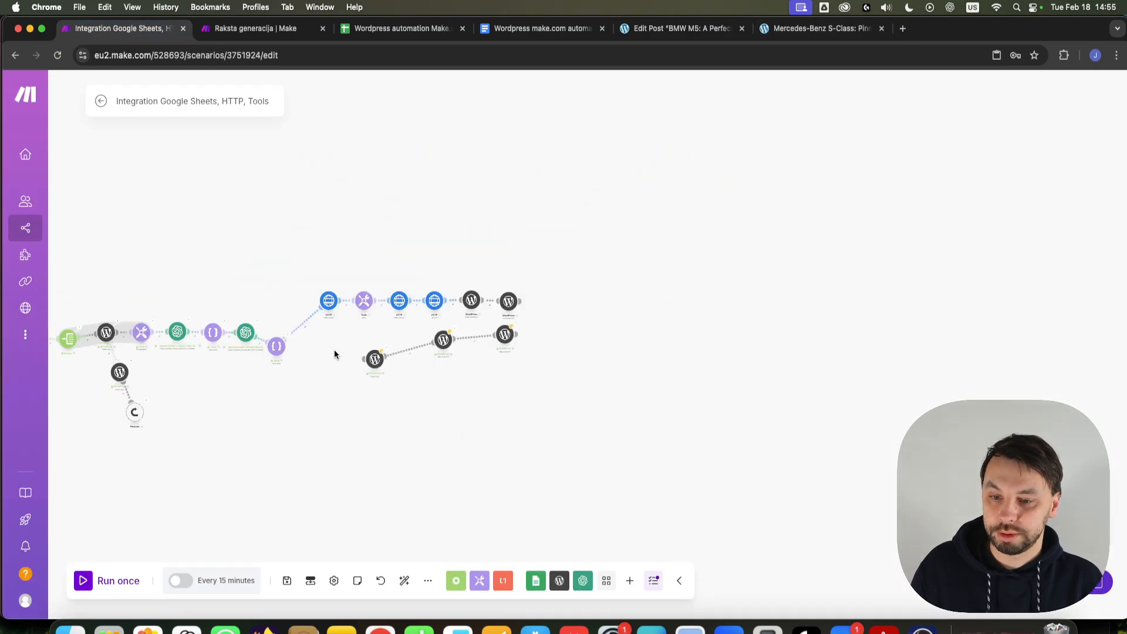
{"action": "scroll", "coordinate": [376, 406], "scroll_direction": "up", "scroll_amount": 5}
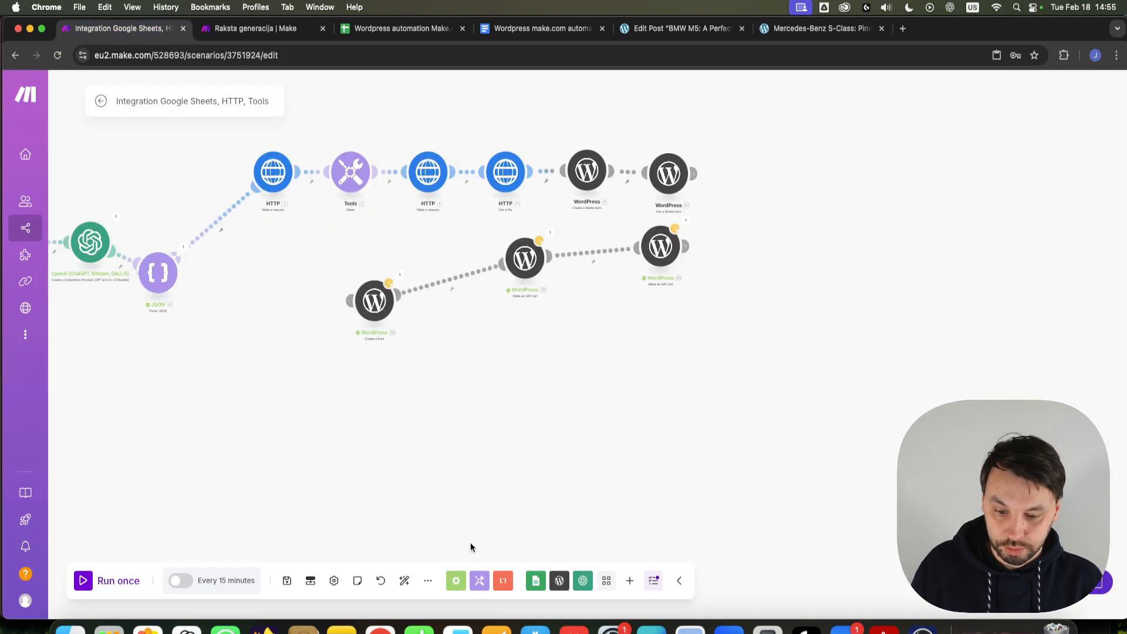
{"action": "left_click", "coordinate": [454, 584]}
{"action": "scroll", "coordinate": [480, 493], "scroll_direction": "down", "scroll_amount": 3}
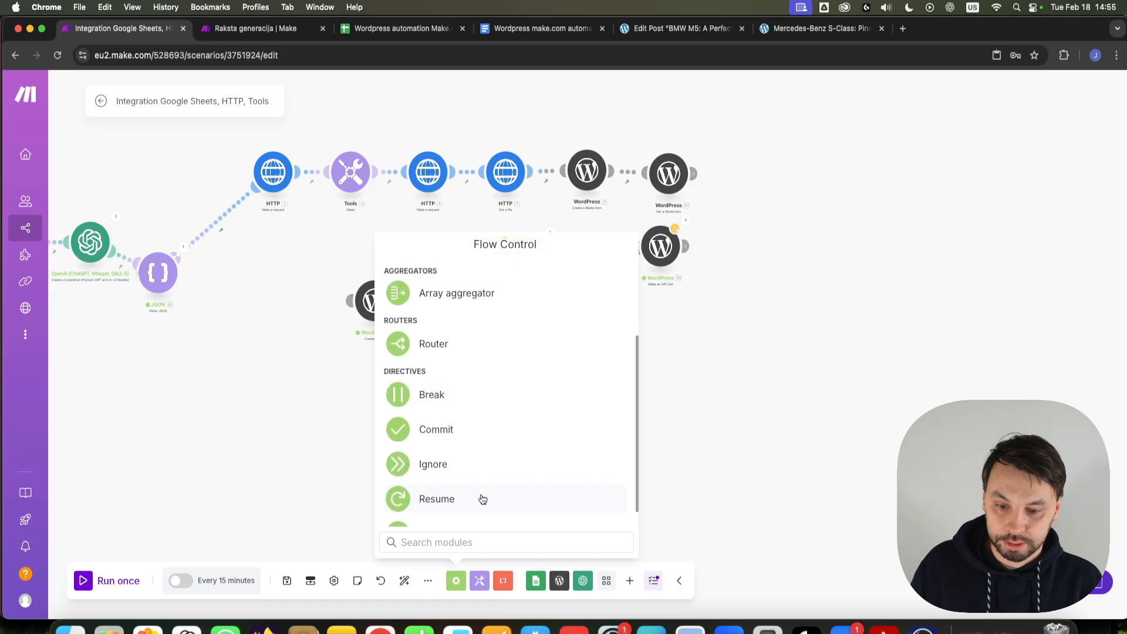
{"action": "scroll", "coordinate": [486, 458], "scroll_direction": "down", "scroll_amount": 1}
{"action": "scroll", "coordinate": [493, 493], "scroll_direction": "up", "scroll_amount": 2}
{"action": "scroll", "coordinate": [495, 494], "scroll_direction": "up", "scroll_amount": 3}
{"action": "left_click", "coordinate": [461, 356]}
{"action": "left_click_drag", "start_coordinate": [468, 368], "coordinate": [214, 225]}
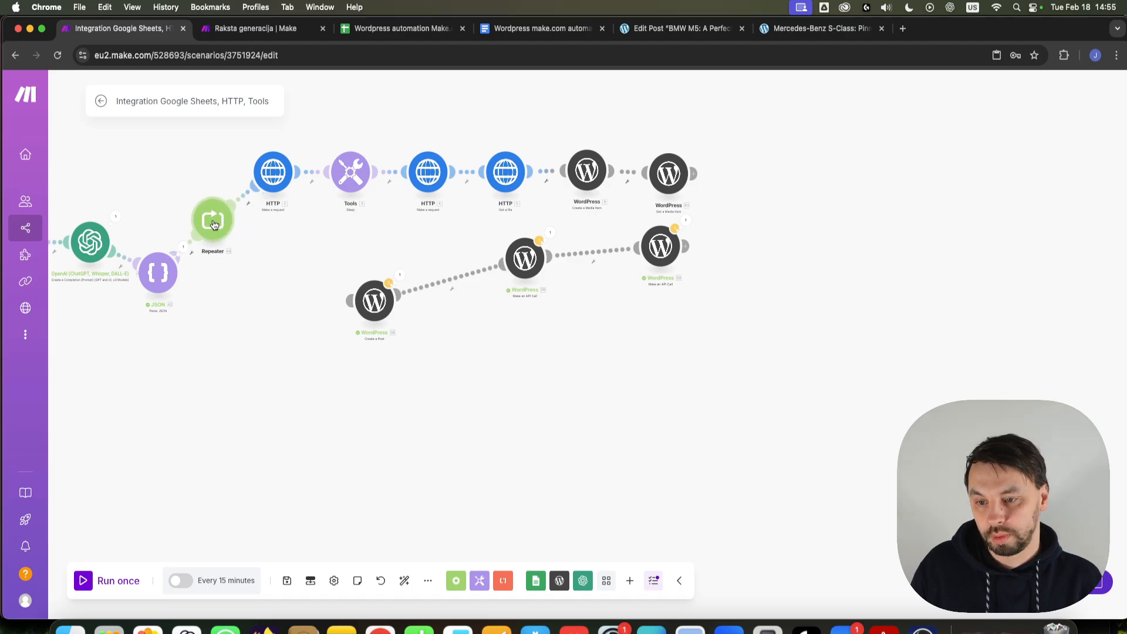
{"action": "left_click", "coordinate": [213, 224]}
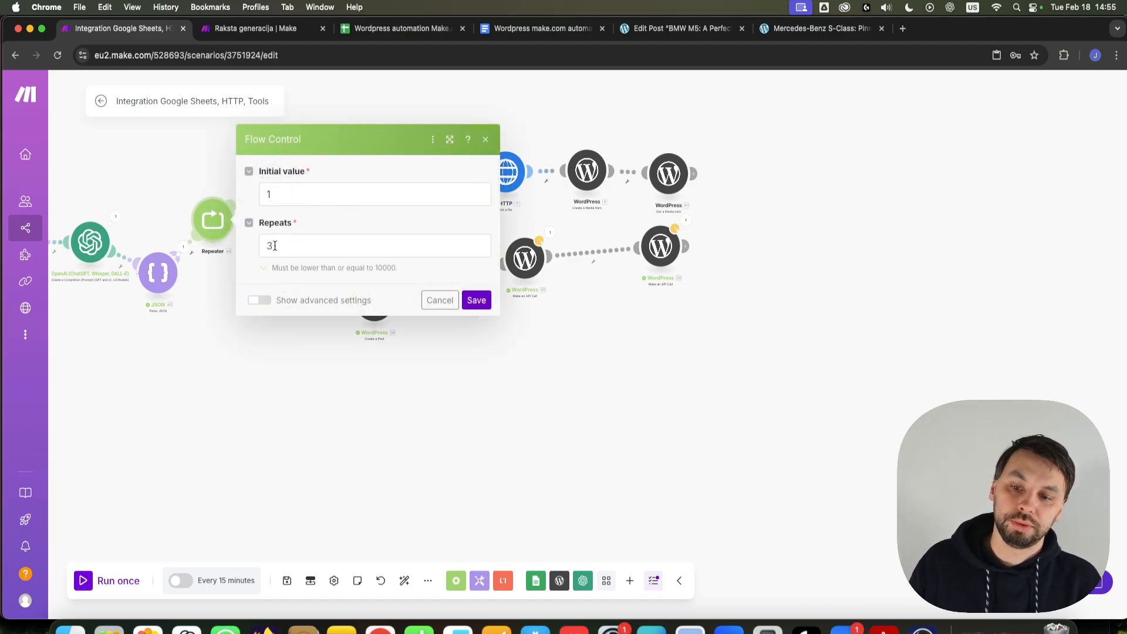
{"action": "left_click", "coordinate": [476, 300]}
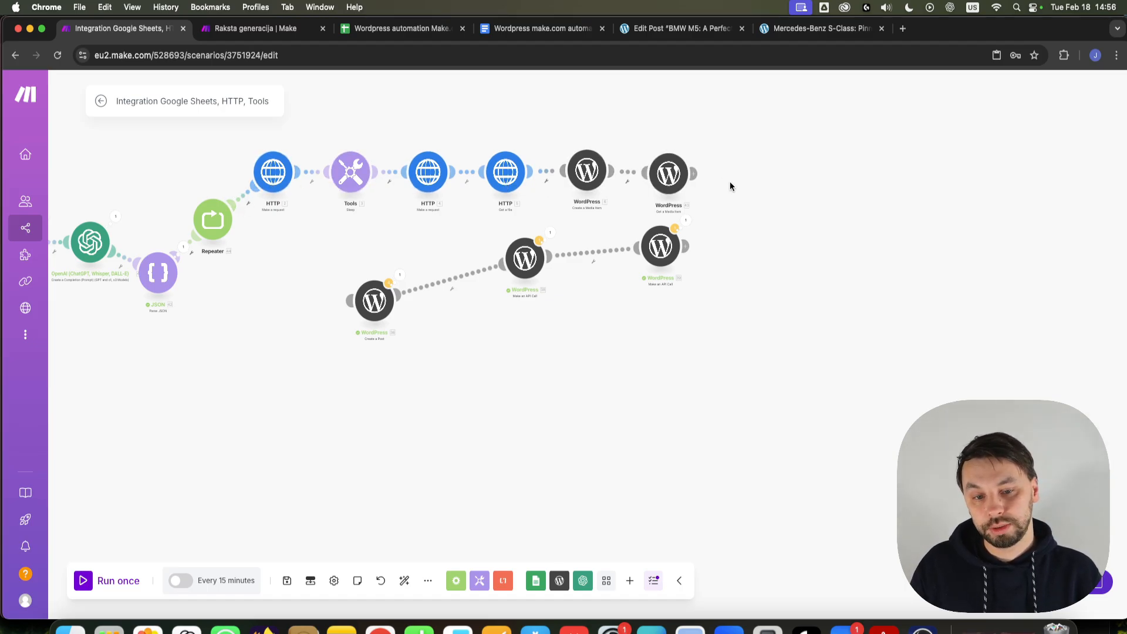
Step: Add an Array aggregator and link it after the WordPress Get a Media Item module
{"action": "scroll", "coordinate": [709, 176], "scroll_direction": "right", "scroll_amount": 4}
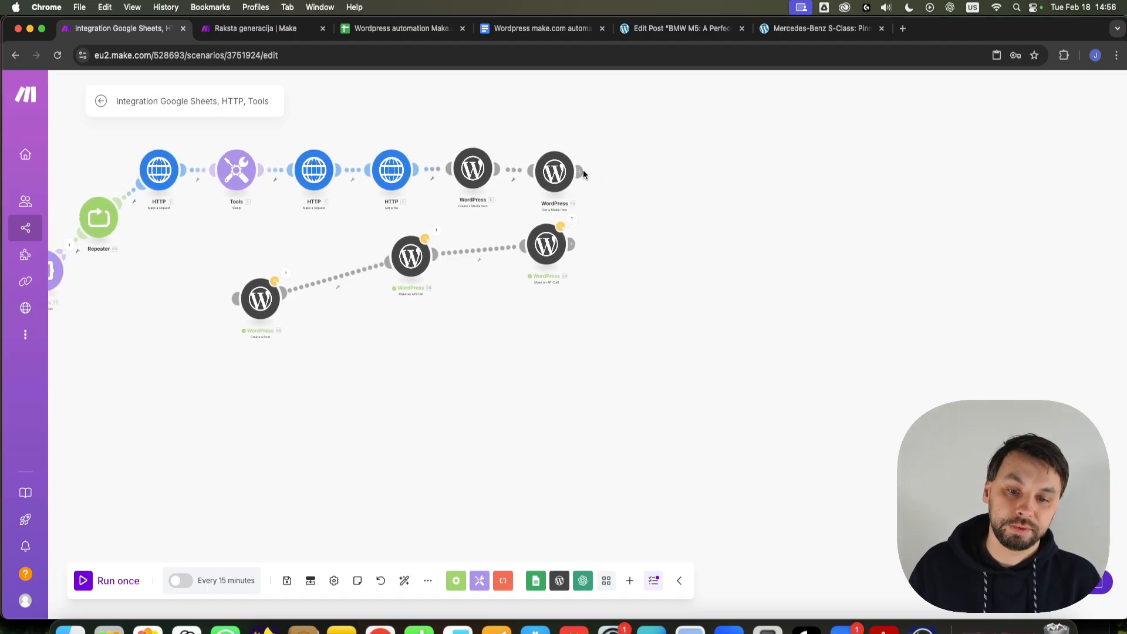
{"action": "left_click", "coordinate": [456, 581]}
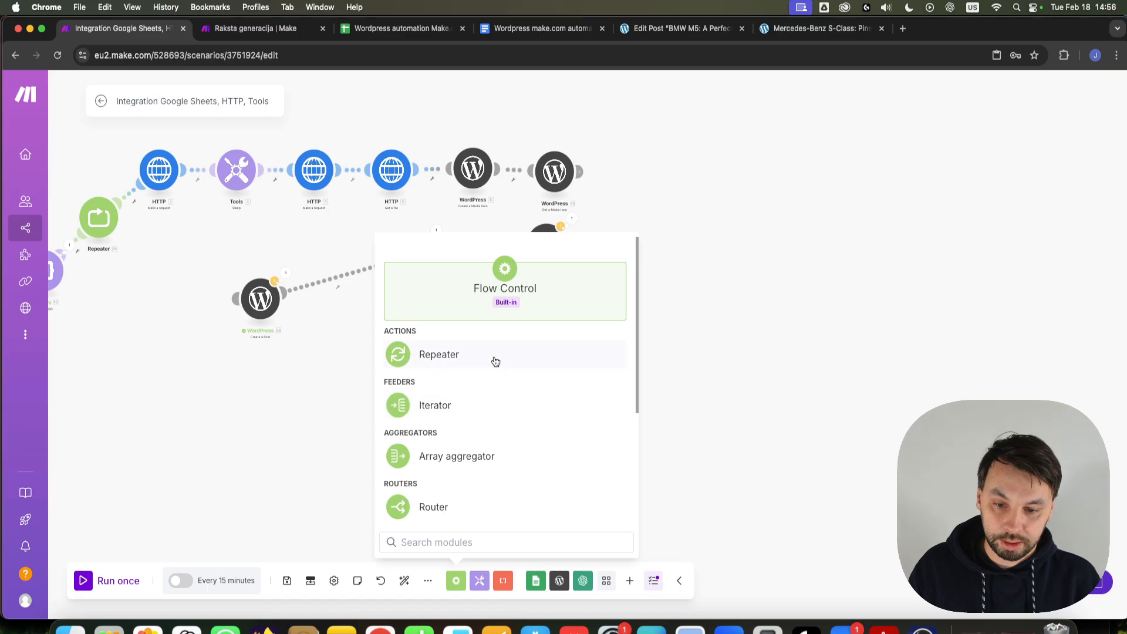
{"action": "left_click", "coordinate": [481, 461]}
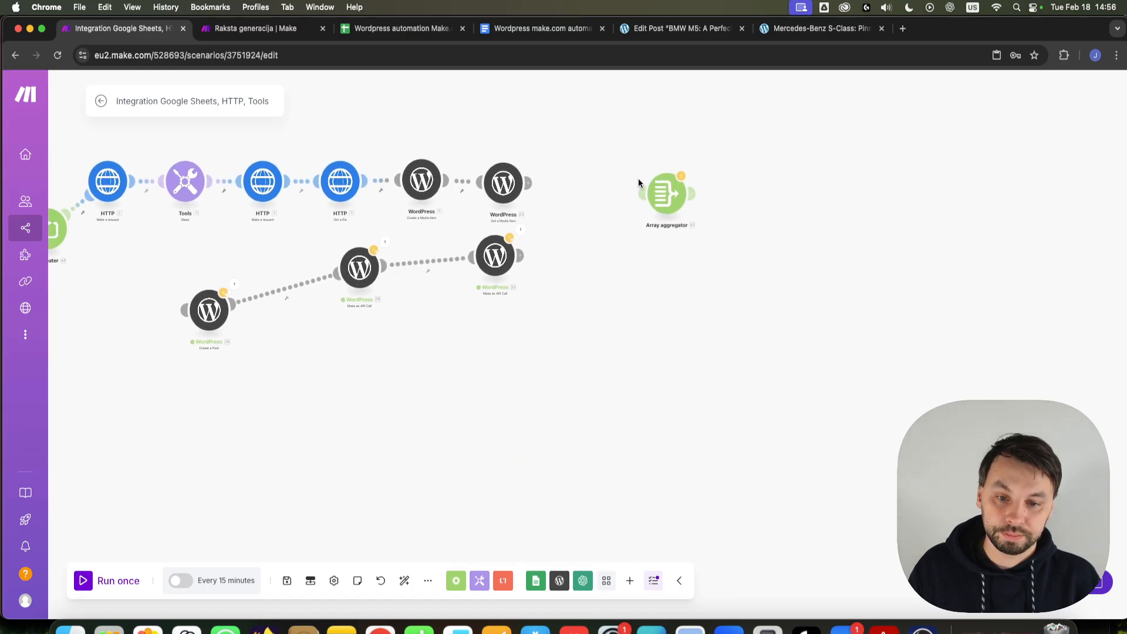
{"action": "left_click", "coordinate": [569, 173]}
{"action": "left_click_drag", "start_coordinate": [103, 264], "coordinate": [224, 283]}
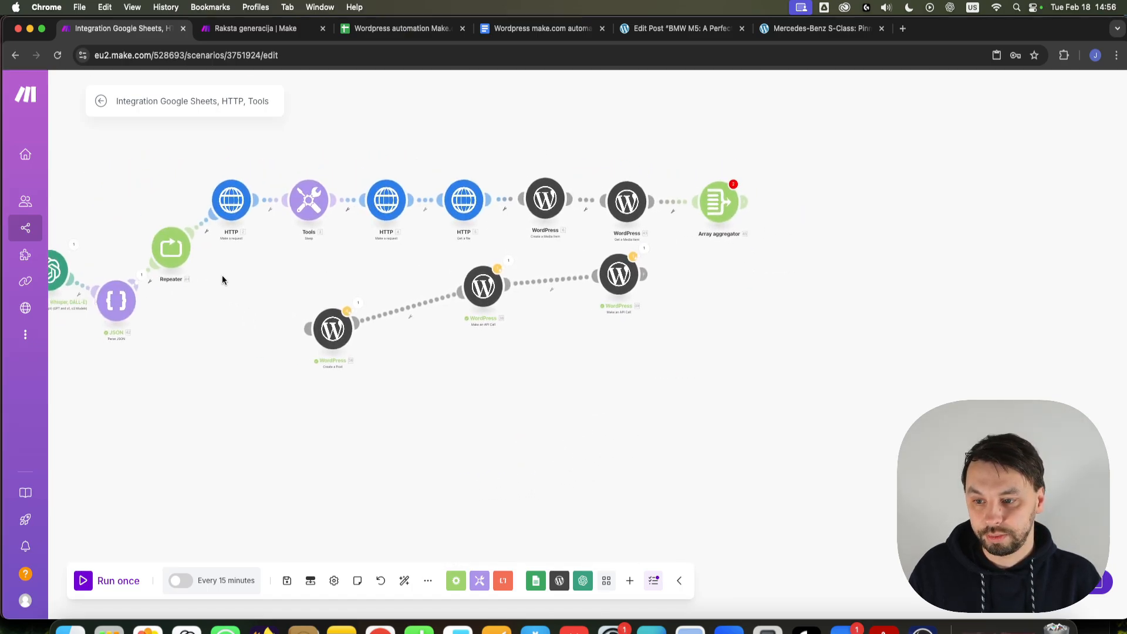
Step: Set the Array aggregator's source module to Repeater [44] and aggregate the Media item ID and Source URL fields from Get a Media Item
{"action": "left_click_drag", "start_coordinate": [719, 209], "coordinate": [701, 211]}
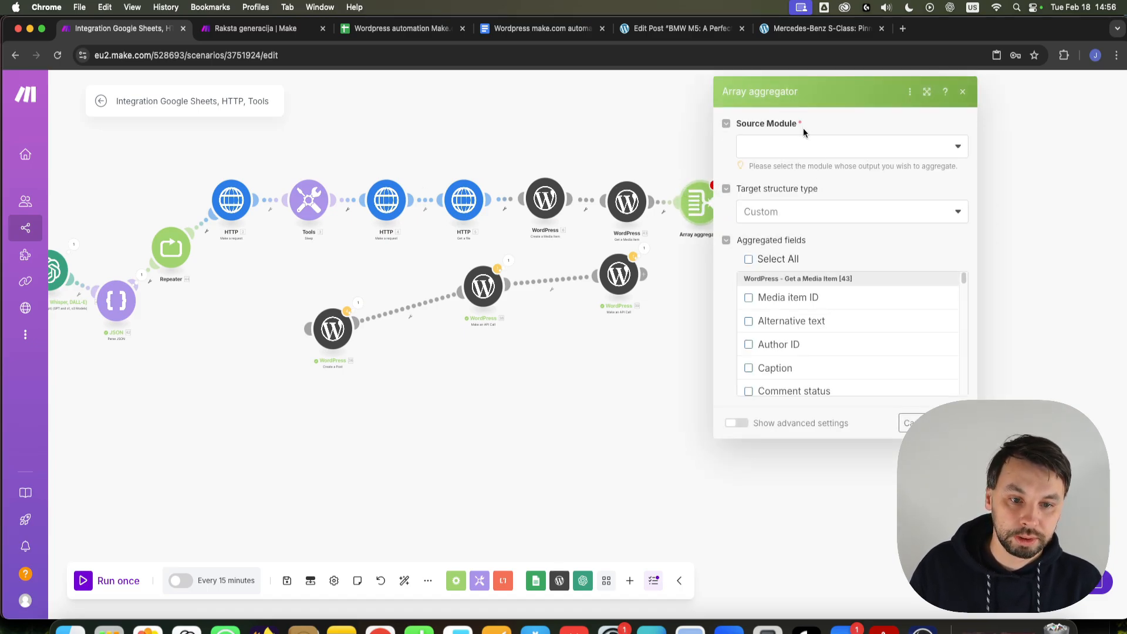
{"action": "left_click", "coordinate": [803, 141]}
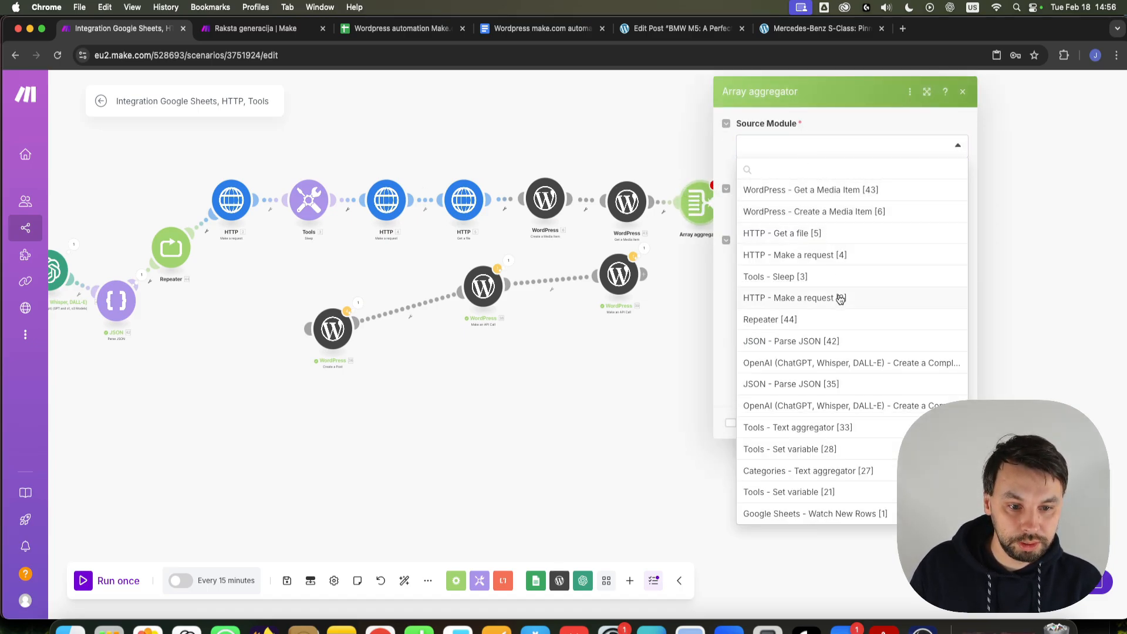
{"action": "left_click", "coordinate": [784, 321]}
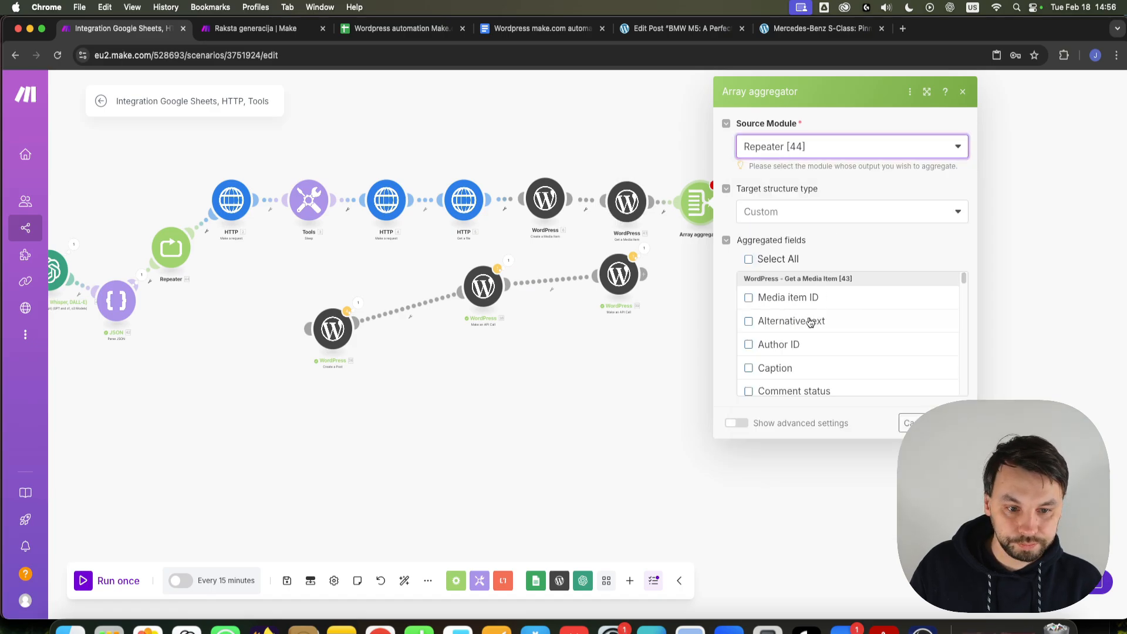
{"action": "left_click", "coordinate": [749, 298]}
{"action": "scroll", "coordinate": [831, 306], "scroll_direction": "down", "scroll_amount": 1}
{"action": "scroll", "coordinate": [827, 310], "scroll_direction": "up", "scroll_amount": 1}
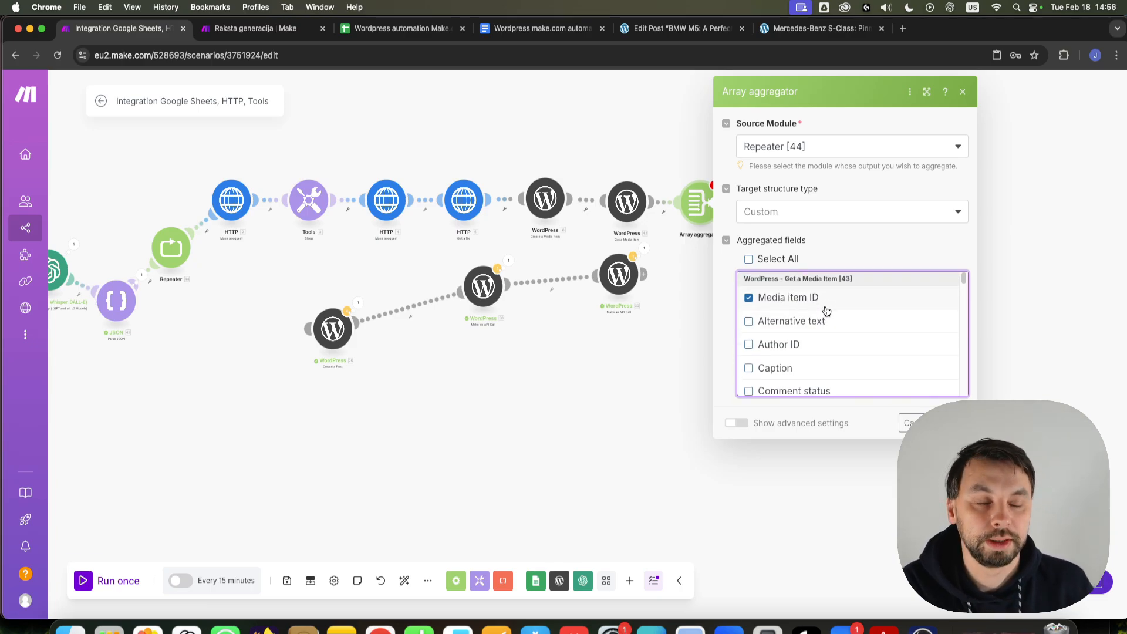
{"action": "scroll", "coordinate": [822, 317], "scroll_direction": "down", "scroll_amount": 5}
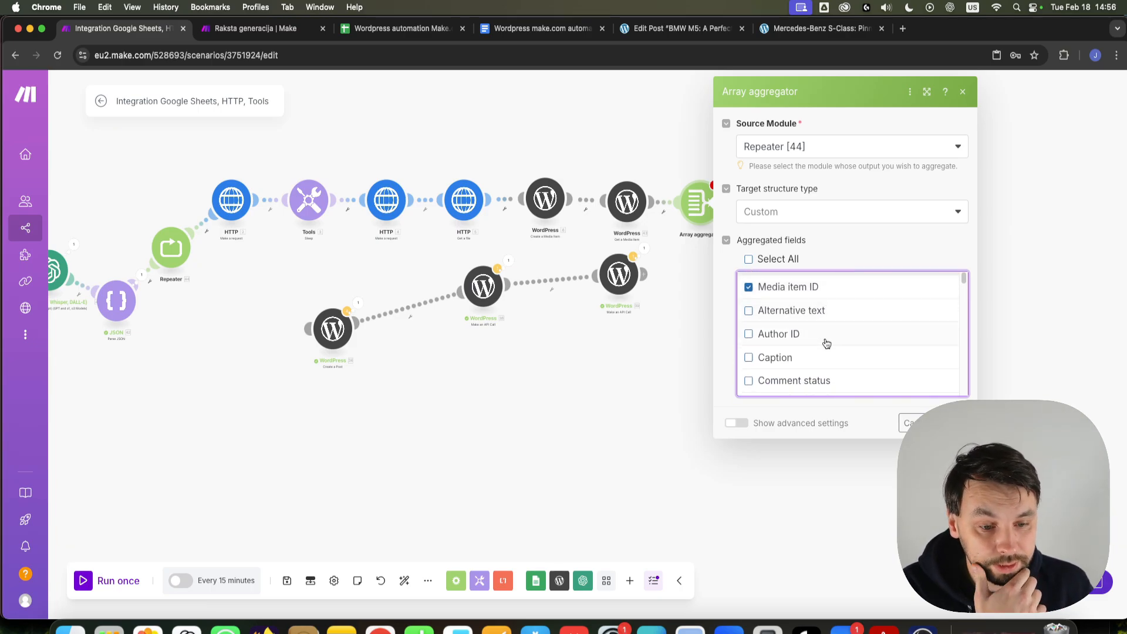
{"action": "scroll", "coordinate": [828, 358], "scroll_direction": "down", "scroll_amount": 9}
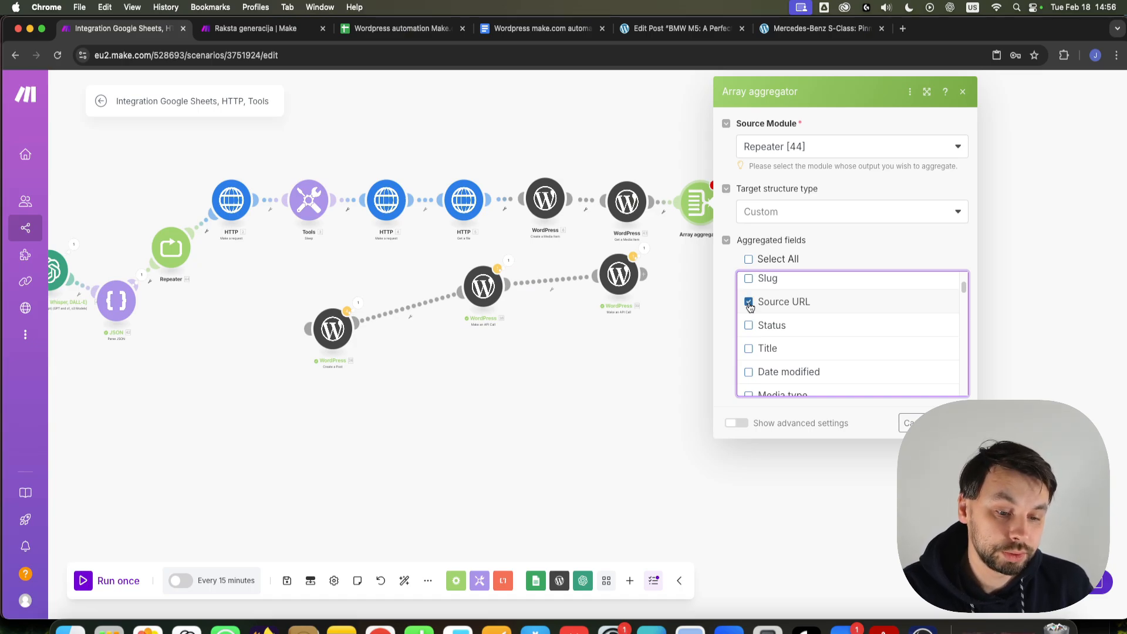
Step: Move Create a Post and its two API call modules below the Array aggregator, and link the aggregator to Create a Post
{"action": "left_click_drag", "start_coordinate": [548, 447], "coordinate": [705, 421]}
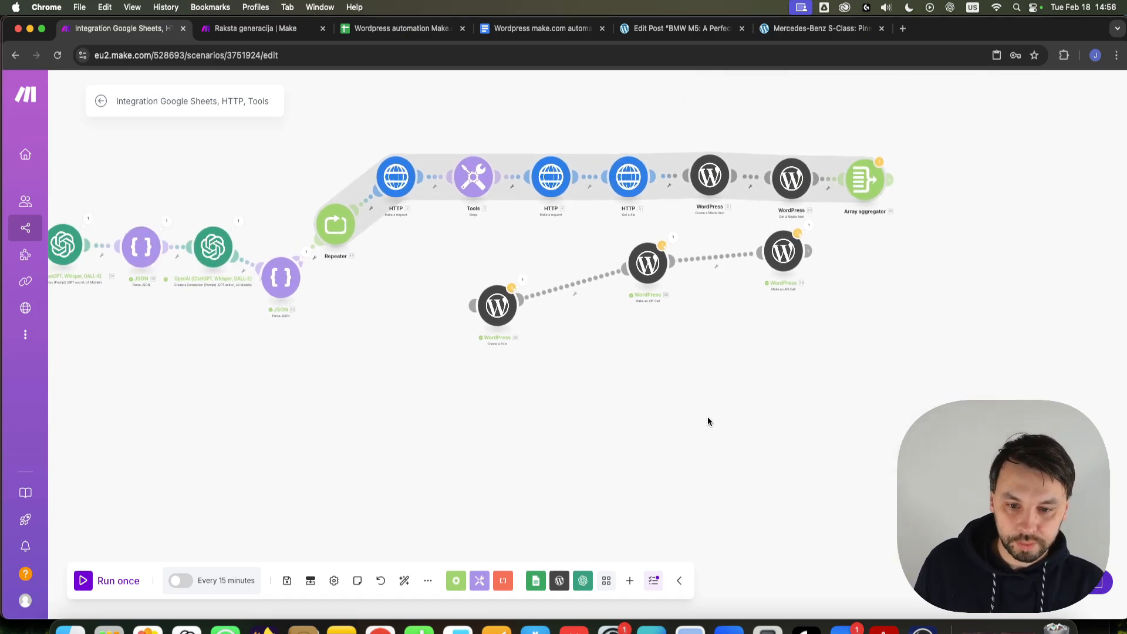
{"action": "left_click_drag", "start_coordinate": [784, 271], "coordinate": [974, 308]}
{"action": "left_click_drag", "start_coordinate": [646, 276], "coordinate": [859, 306]}
{"action": "left_click_drag", "start_coordinate": [493, 313], "coordinate": [742, 297]}
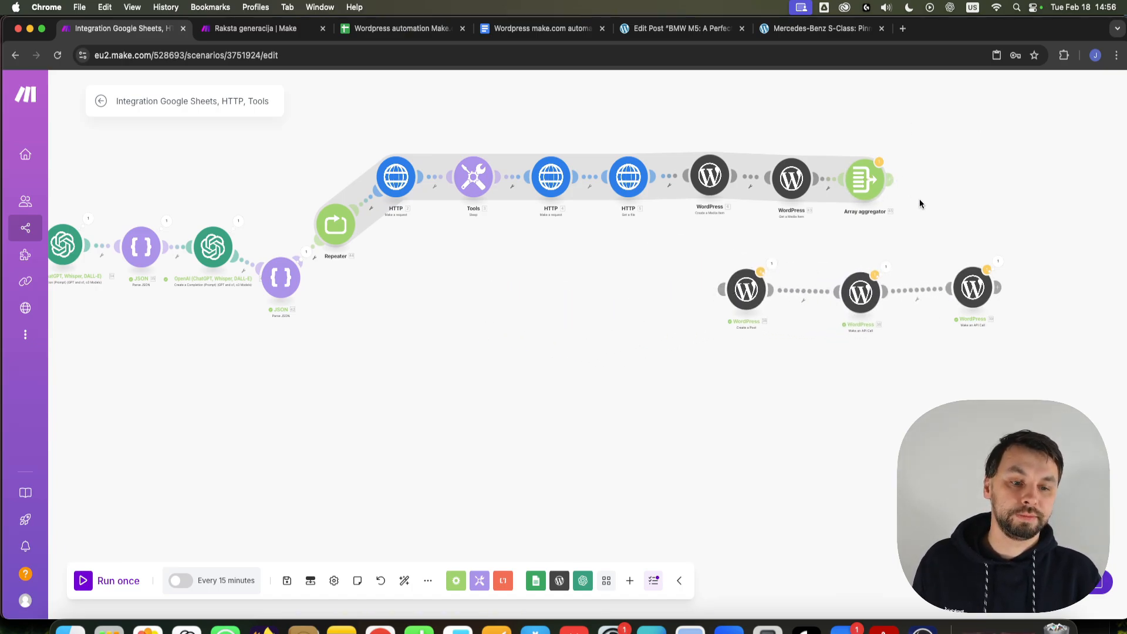
{"action": "left_click_drag", "start_coordinate": [919, 200], "coordinate": [666, 218]}
{"action": "left_click_drag", "start_coordinate": [456, 313], "coordinate": [624, 225]}
Step: Map the Featured media ID of the Create a Post module to the Array aggregator's Media item ID with array index 1
{"action": "scroll", "coordinate": [492, 319], "scroll_direction": "up", "scroll_amount": 5}
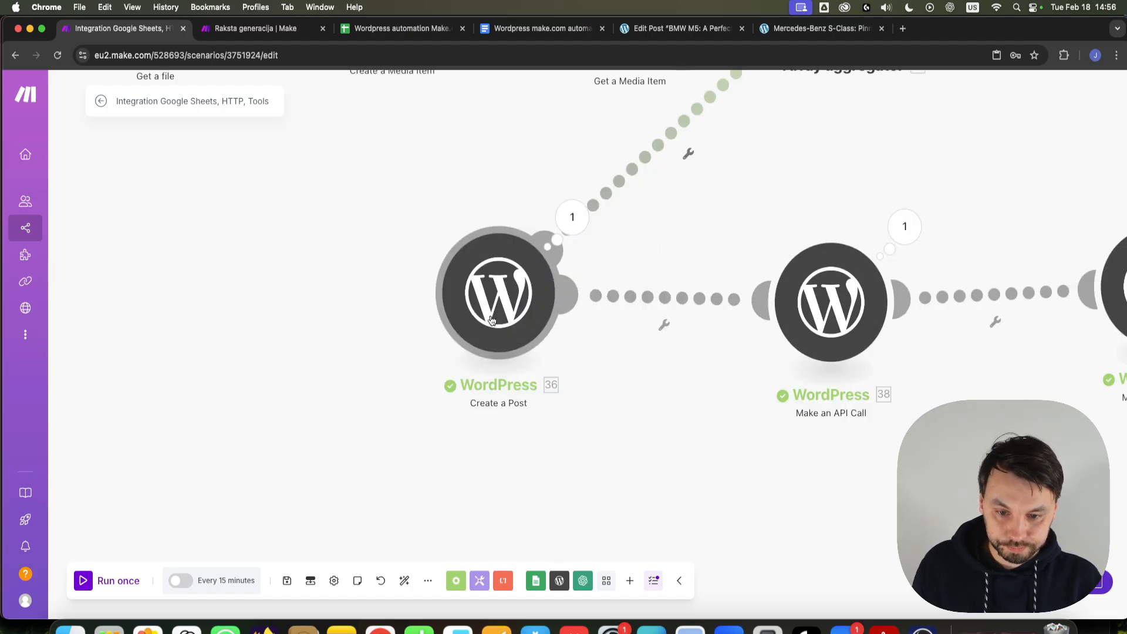
{"action": "scroll", "coordinate": [495, 319], "scroll_direction": "down", "scroll_amount": 6}
{"action": "scroll", "coordinate": [519, 356], "scroll_direction": "up", "scroll_amount": 5}
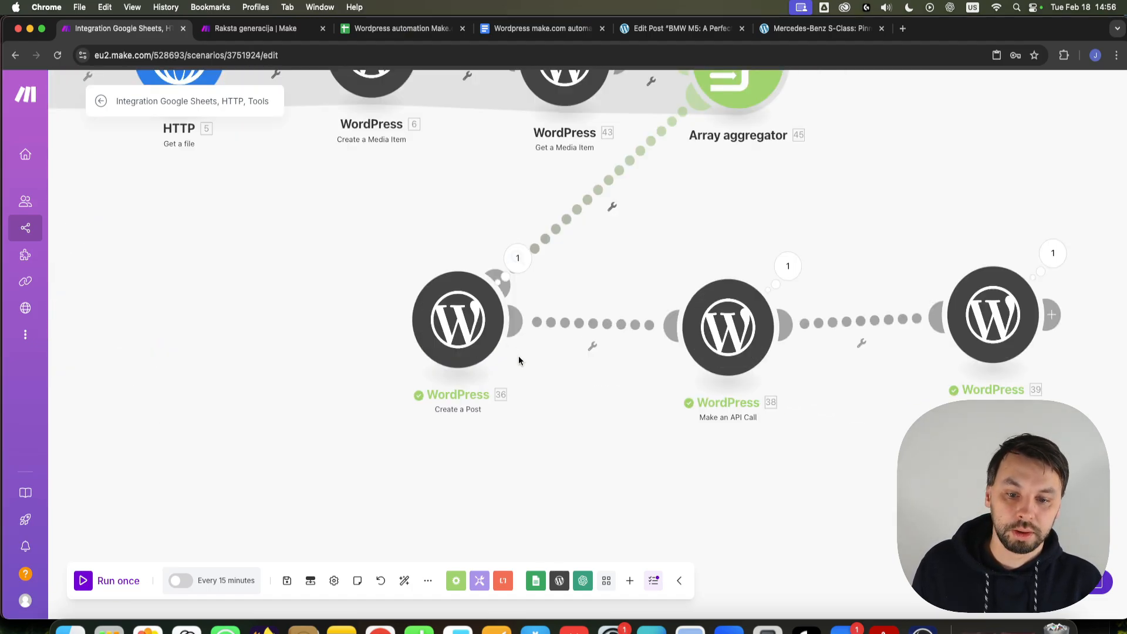
{"action": "left_click", "coordinate": [440, 337]}
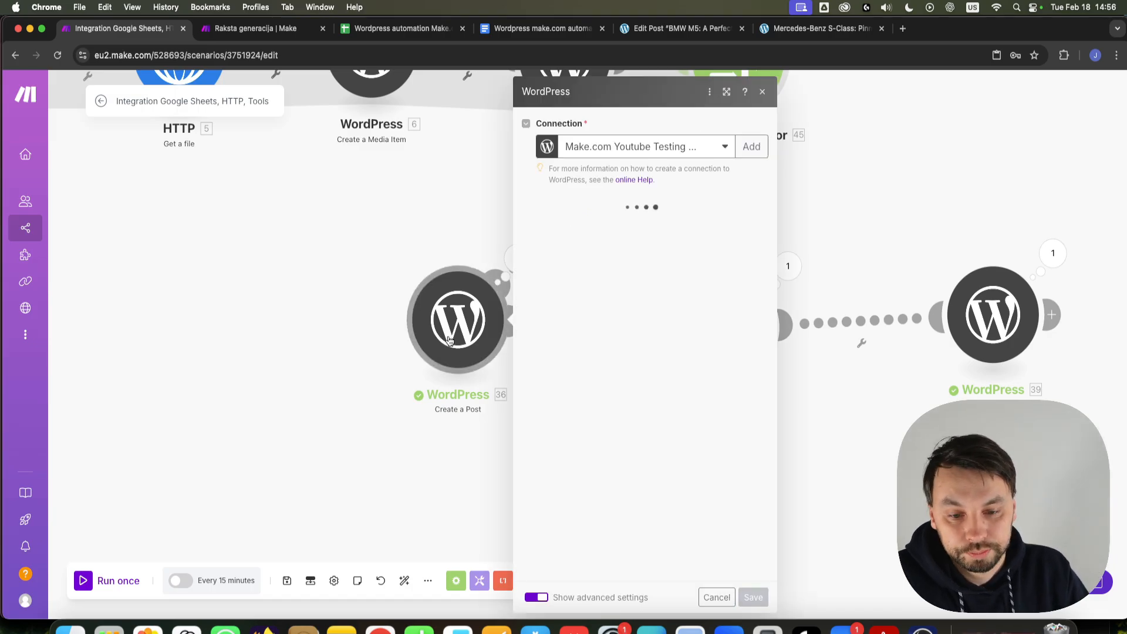
{"action": "scroll", "coordinate": [603, 379], "scroll_direction": "down", "scroll_amount": 15}
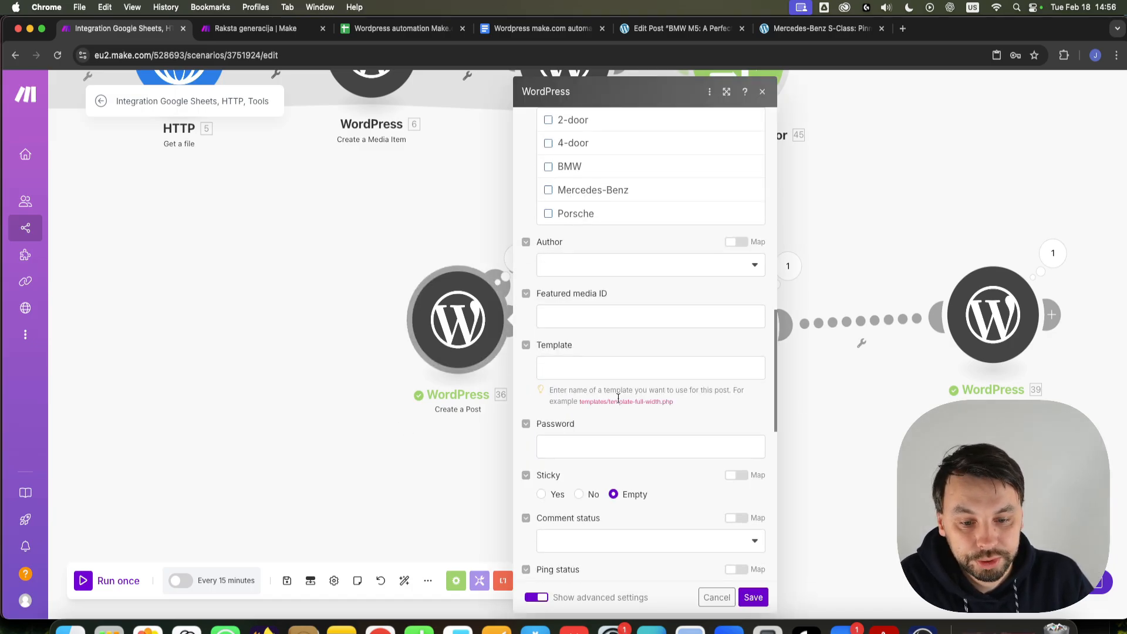
{"action": "scroll", "coordinate": [614, 401], "scroll_direction": "up", "scroll_amount": 2}
{"action": "scroll", "coordinate": [614, 398], "scroll_direction": "up", "scroll_amount": 5}
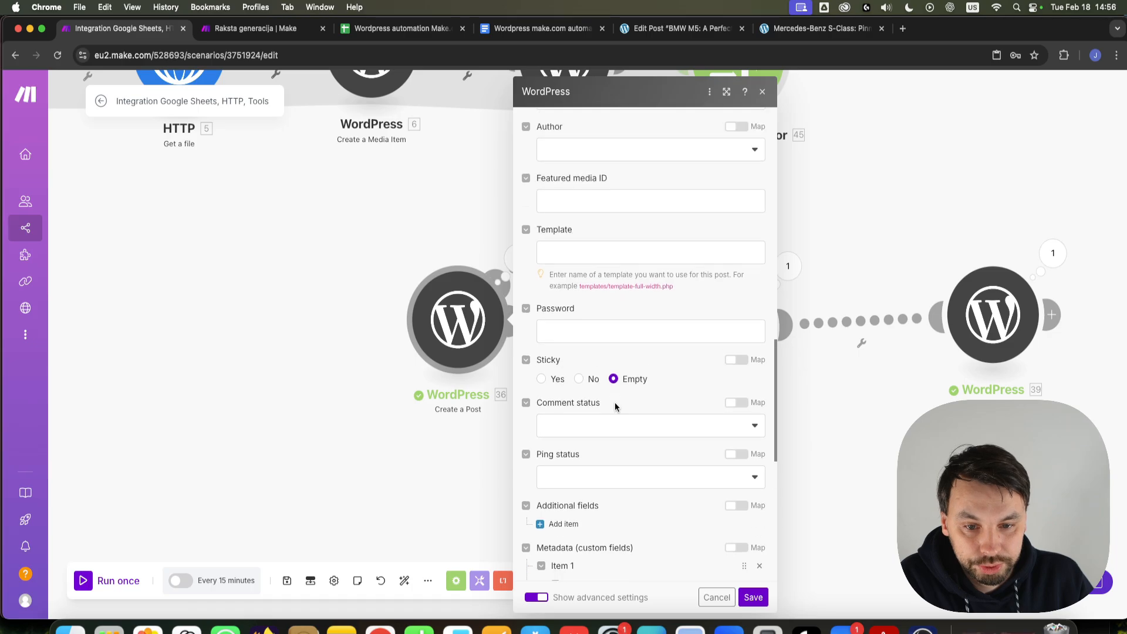
{"action": "left_click", "coordinate": [589, 349]}
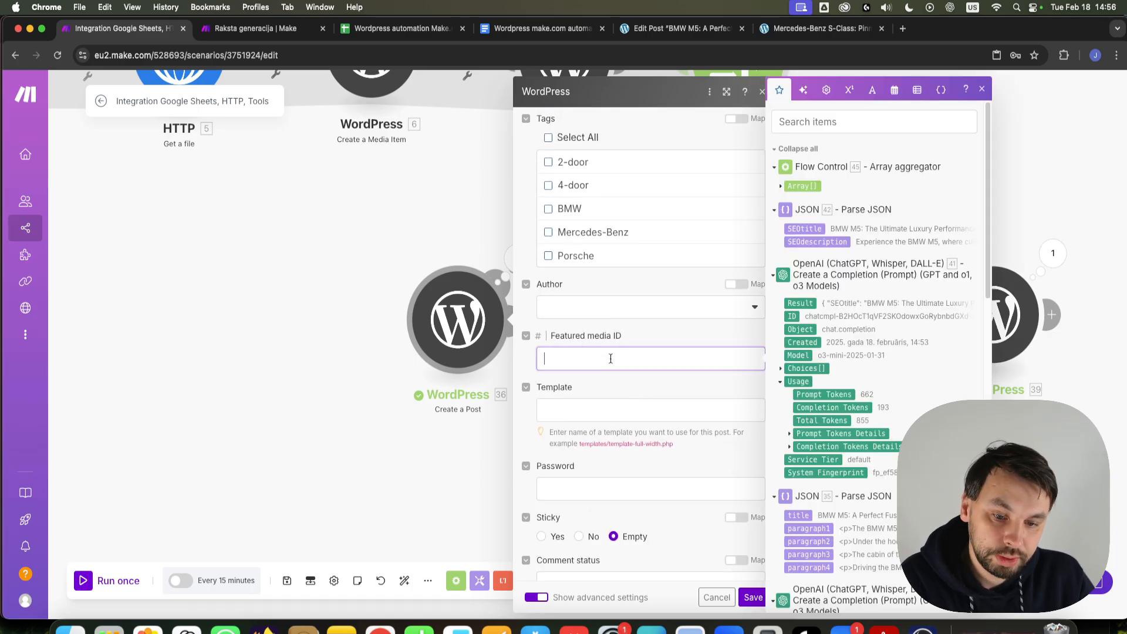
{"action": "left_click", "coordinate": [781, 183]}
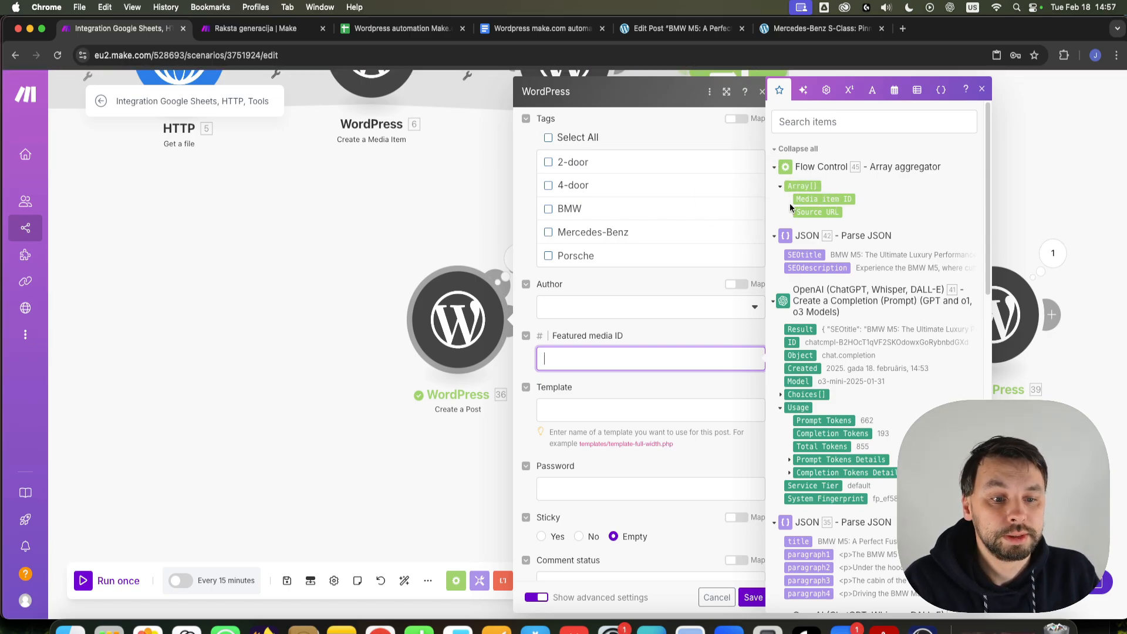
{"action": "left_click_drag", "start_coordinate": [840, 196], "coordinate": [713, 358]}
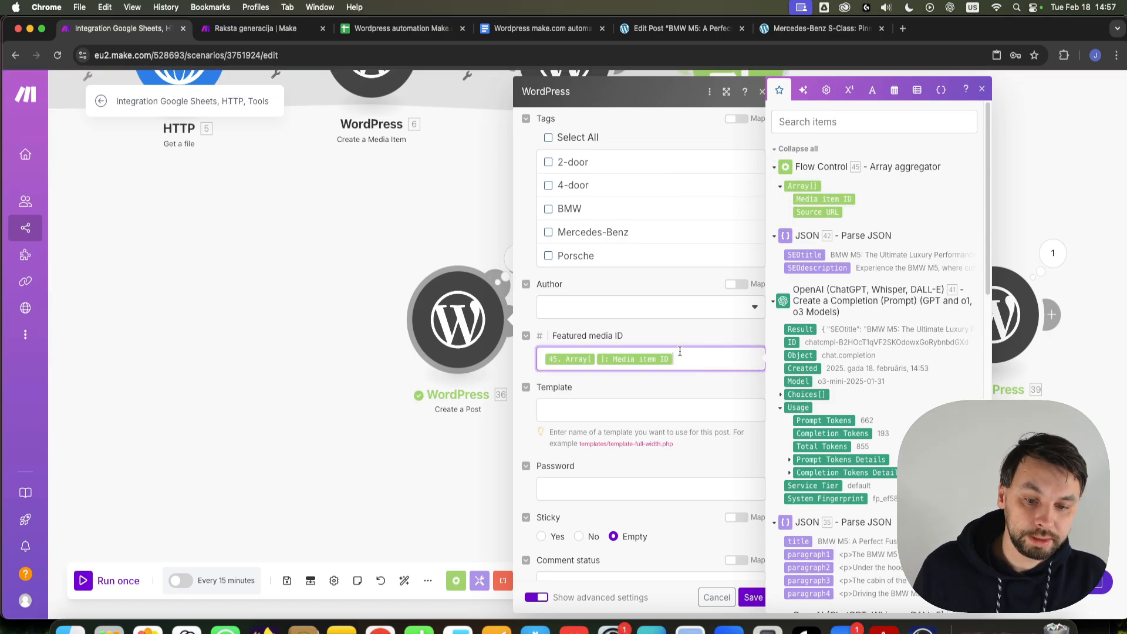
{"action": "type", "text": "1"}
{"action": "scroll", "coordinate": [266, 243], "scroll_direction": "down", "scroll_amount": 5}
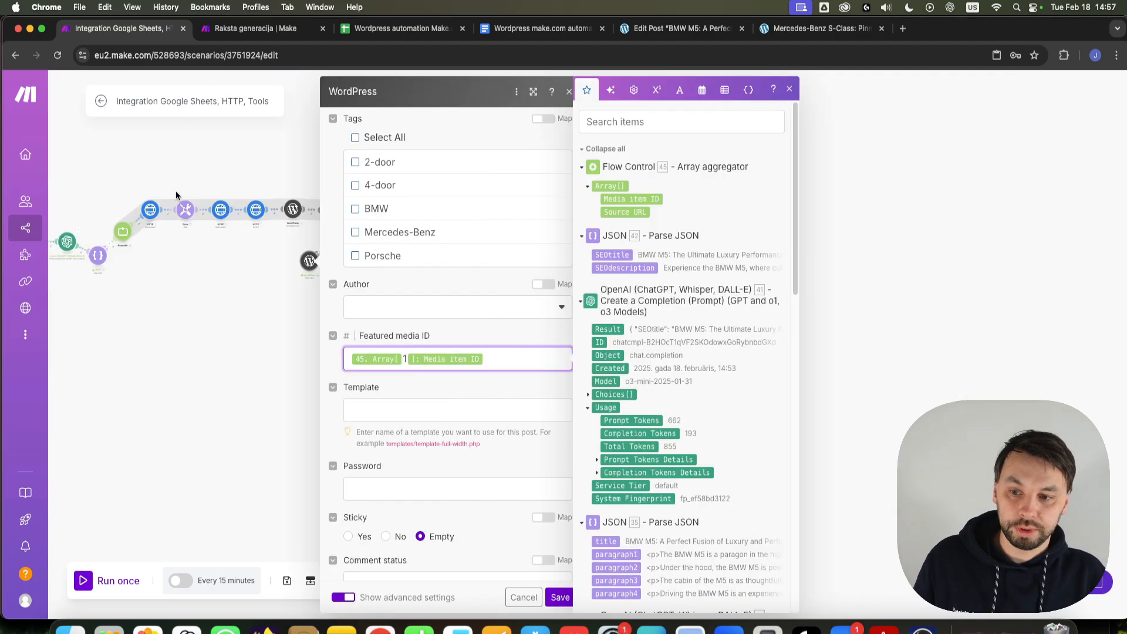
{"action": "scroll", "coordinate": [423, 406], "scroll_direction": "up", "scroll_amount": 3}
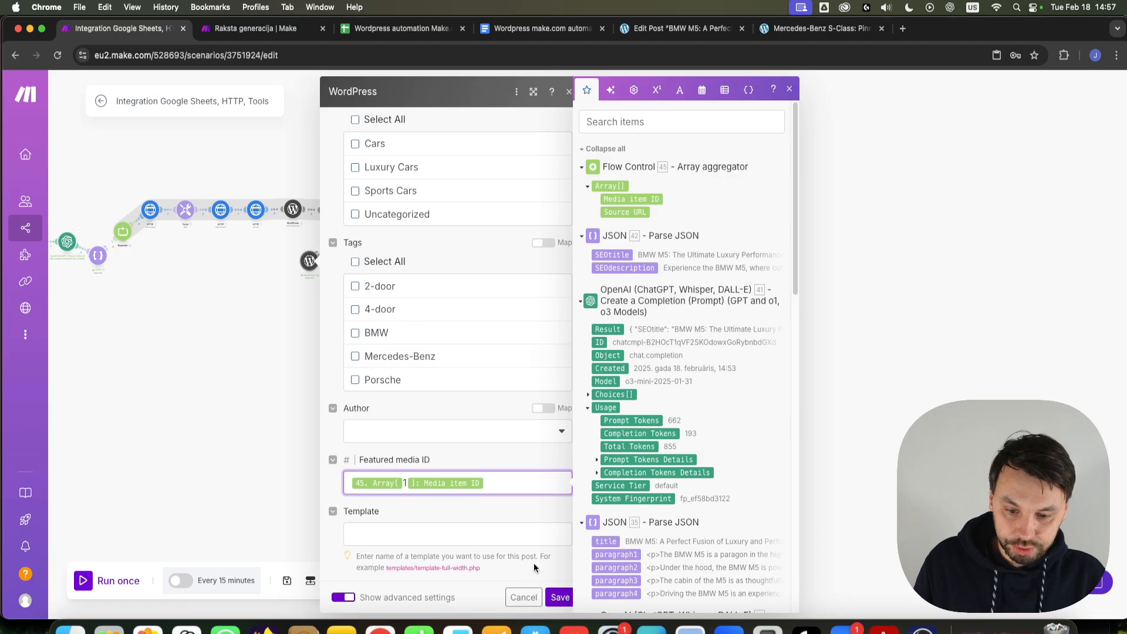
Step: Copy the img HTML tag from the Notes app and paste it between paragraph1 and paragraph2 in the Create a Post content
{"action": "scroll", "coordinate": [474, 479], "scroll_direction": "up", "scroll_amount": 10}
{"action": "left_click", "coordinate": [420, 276]}
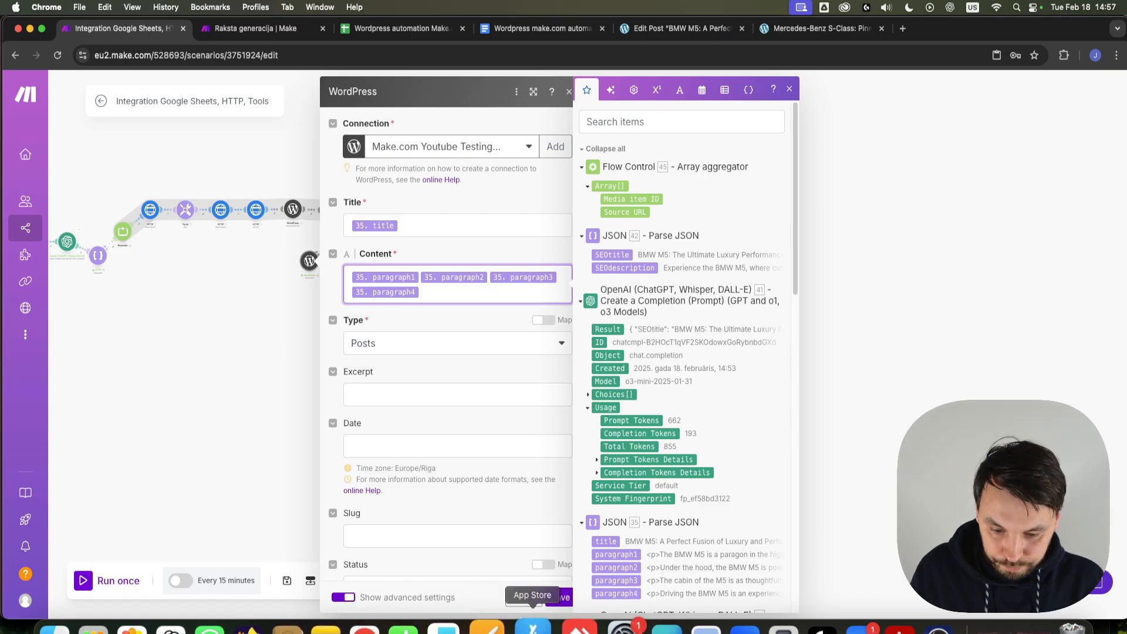
{"action": "left_click", "coordinate": [340, 627]}
{"action": "left_click_drag", "start_coordinate": [616, 202], "coordinate": [526, 188]}
{"action": "key", "text": "super+c"}
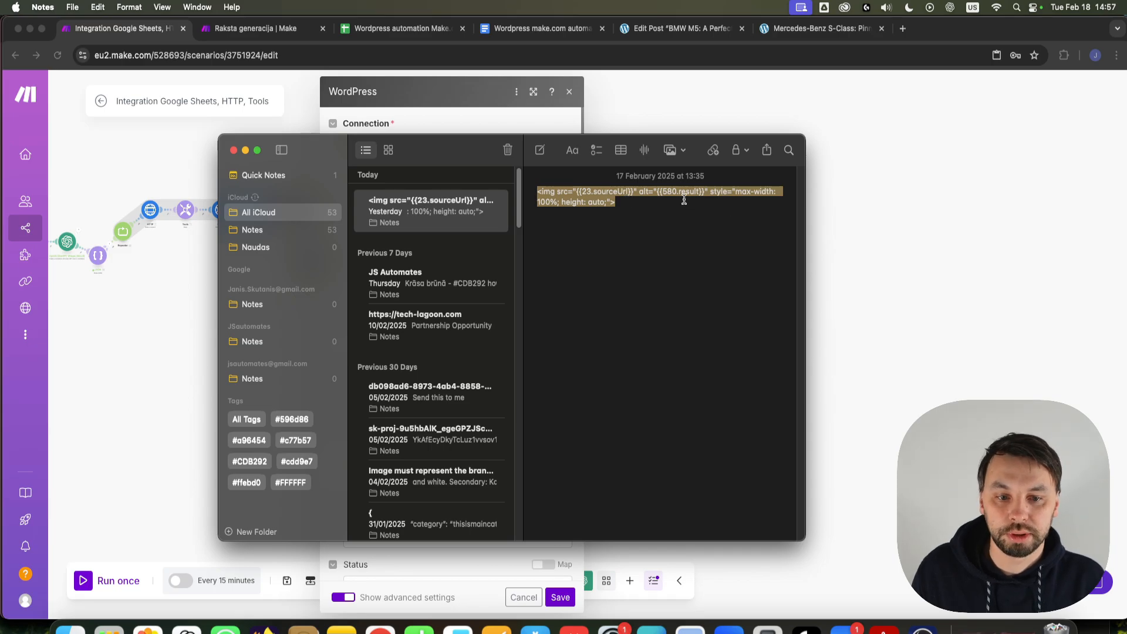
{"action": "left_click", "coordinate": [462, 98]}
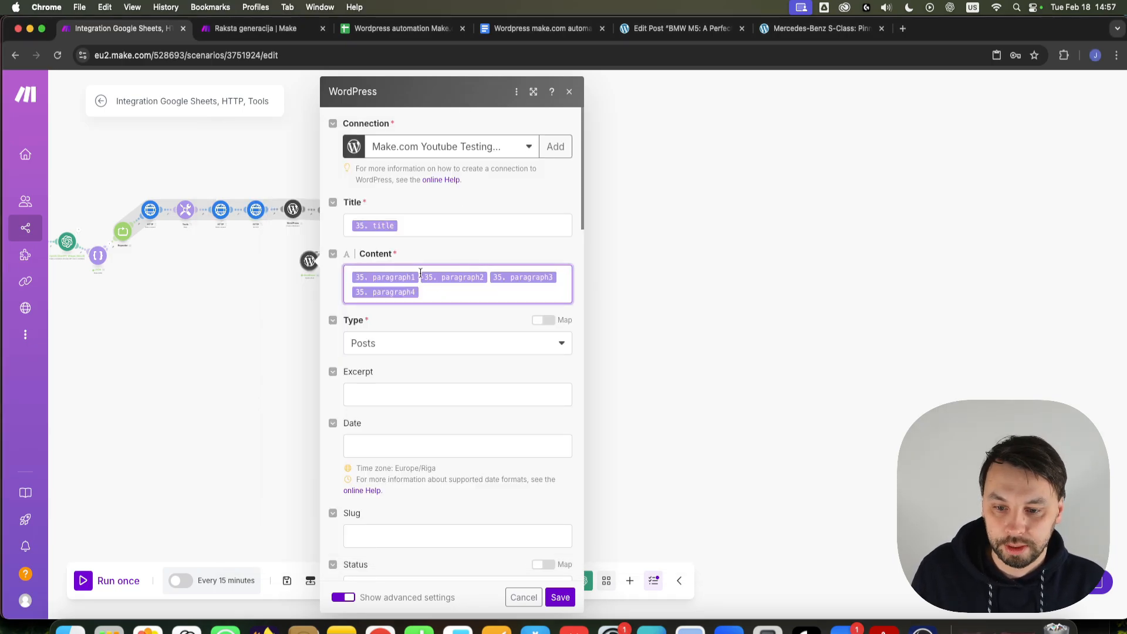
{"action": "left_click", "coordinate": [420, 274]}
{"action": "key", "text": "super+v"}
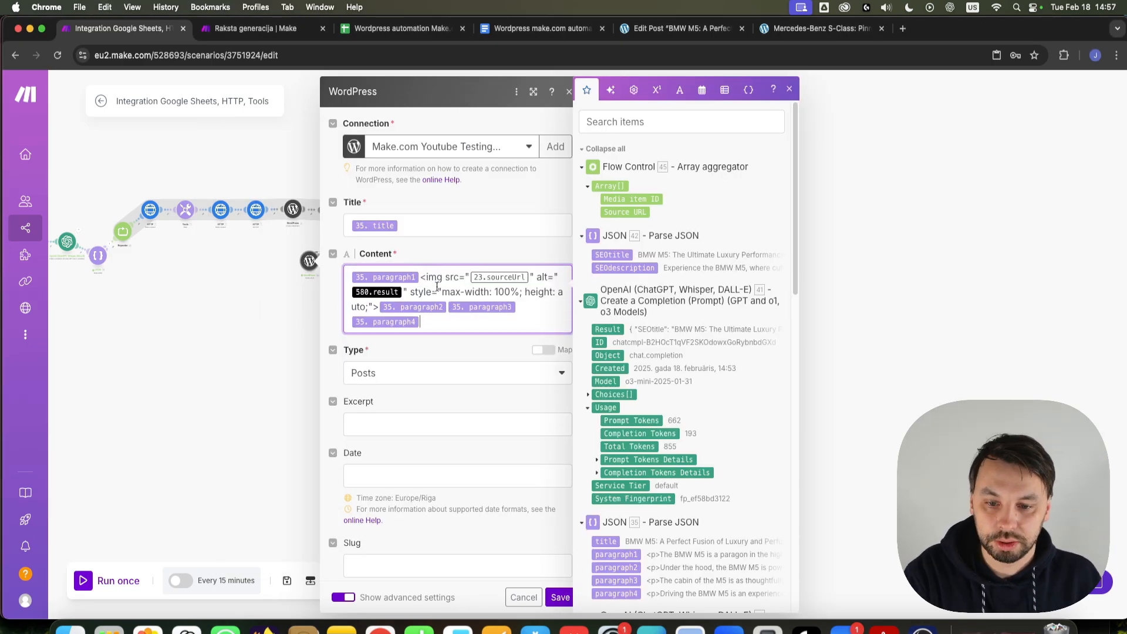
Step: Replace the first image tag's src value with the Array aggregator's Source URL, using array index 2
{"action": "left_click", "coordinate": [531, 276]}
{"action": "key", "text": "BackSpace"}
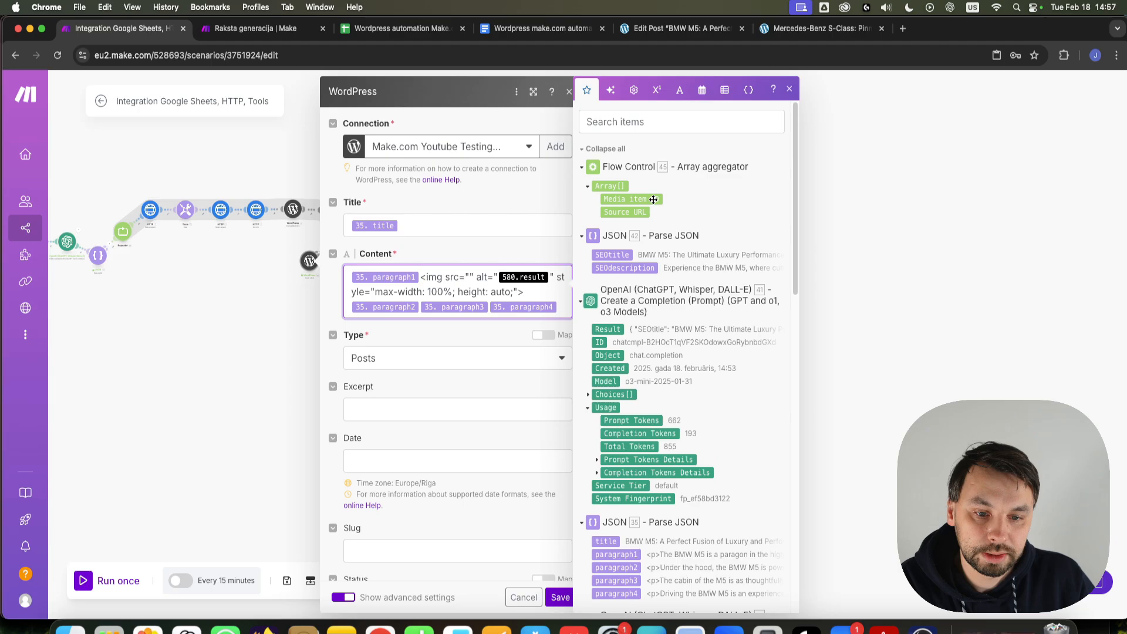
{"action": "left_click", "coordinate": [638, 210]}
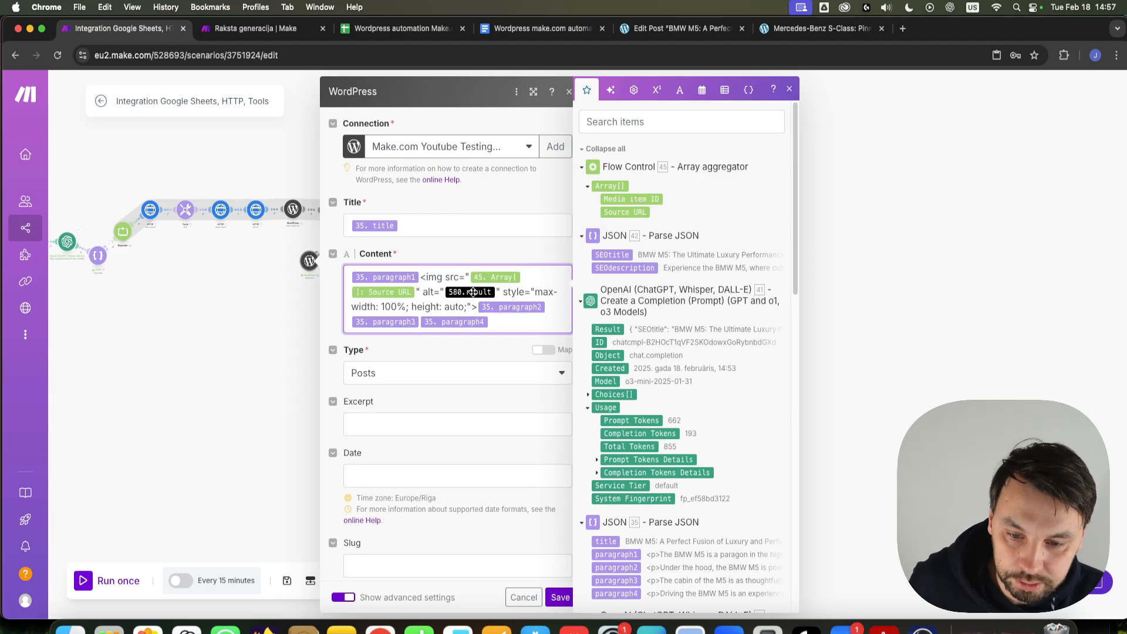
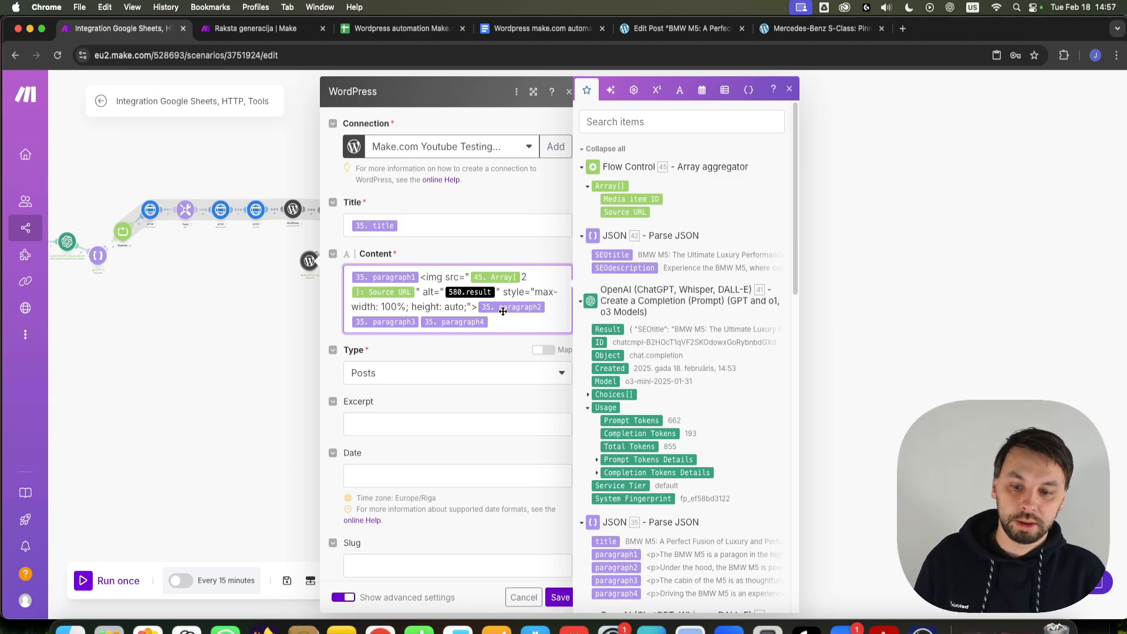
Step: Insert a second img tag between paragraph2 and paragraph3, with its src set to the Array aggregator's Source URL at index 3
{"action": "type", "text": "<img src=\"23.sourceUrl\" alt=\"580.result\" style=\"max-width: 100%; height: auto;\">"}
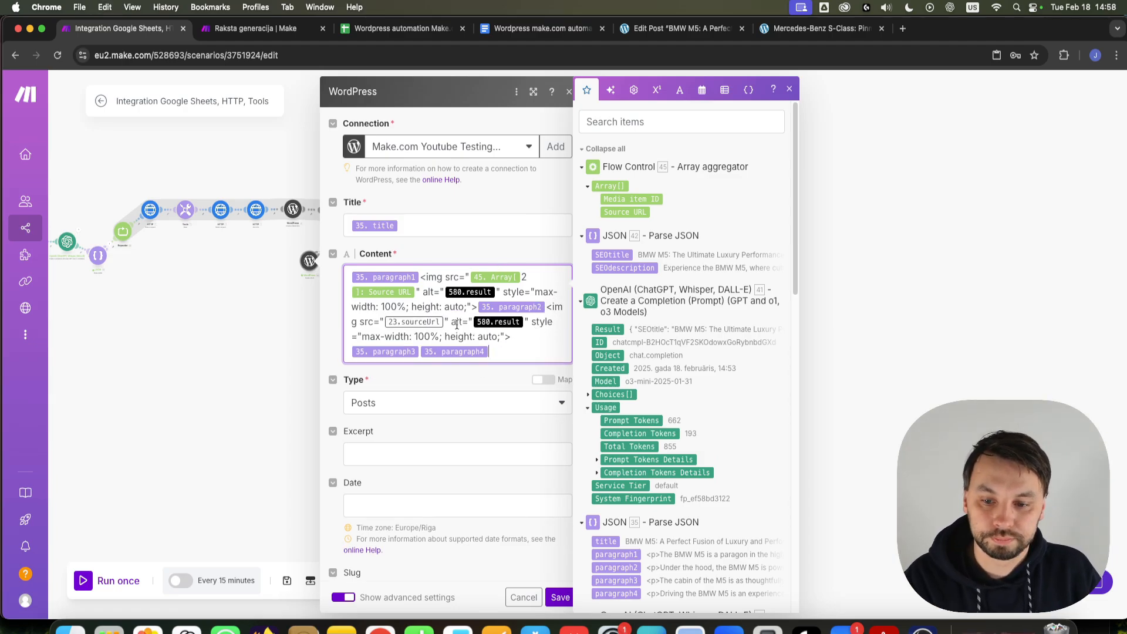
{"action": "key", "text": "BackSpace"}
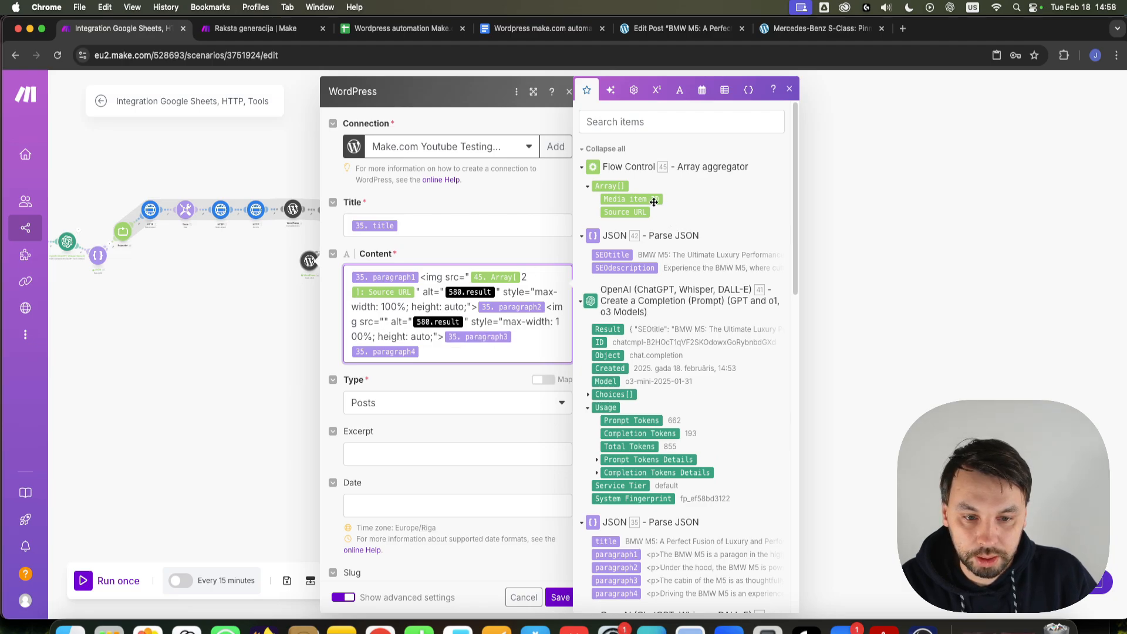
{"action": "left_click_drag", "start_coordinate": [626, 204], "coordinate": [437, 322]}
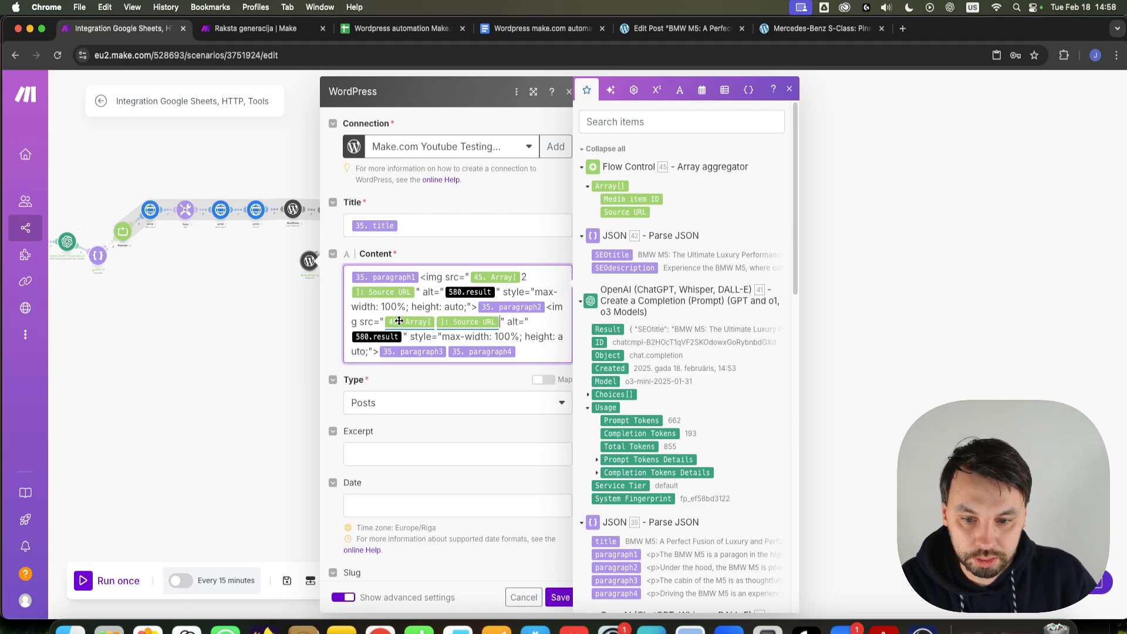
{"action": "left_click", "coordinate": [437, 321]}
{"action": "type", "text": "3"}
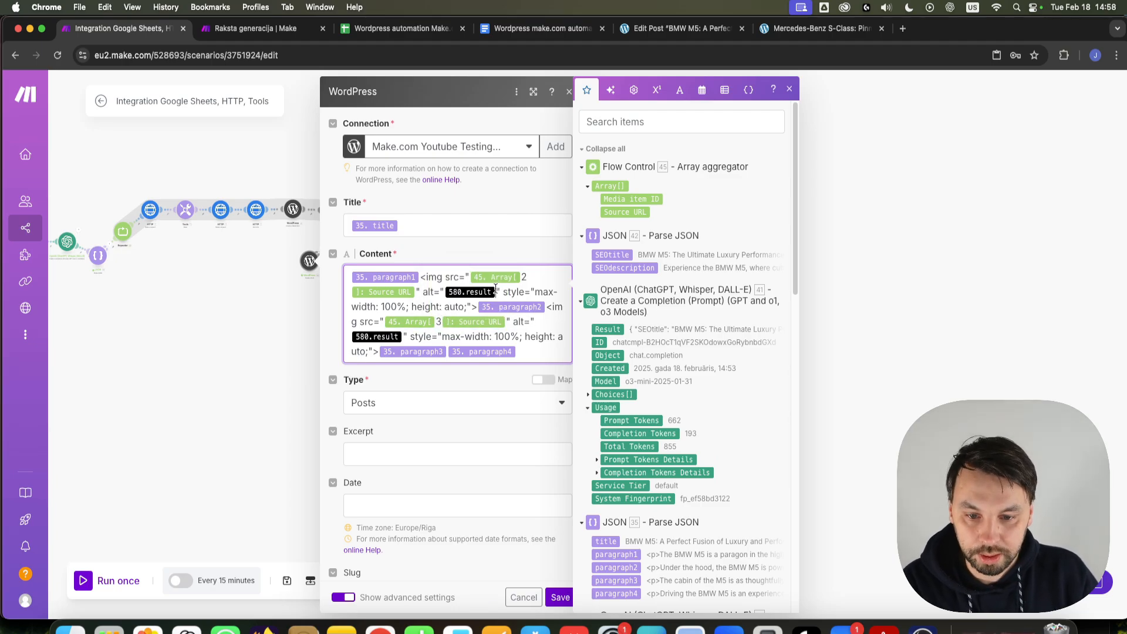
Step: Replace the alt value of both image tags with Keyword (A) from Google Sheets, and save the Create a Post module
{"action": "key", "text": "BackSpace"}
{"action": "scroll", "coordinate": [657, 285], "scroll_direction": "down", "scroll_amount": 15}
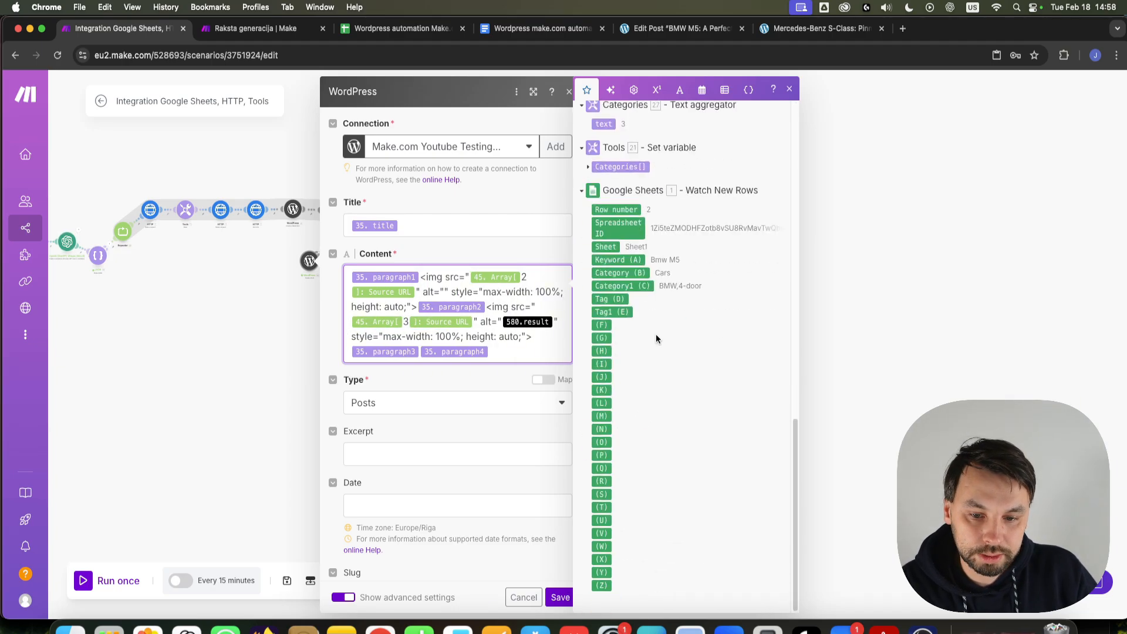
{"action": "left_click", "coordinate": [635, 261]}
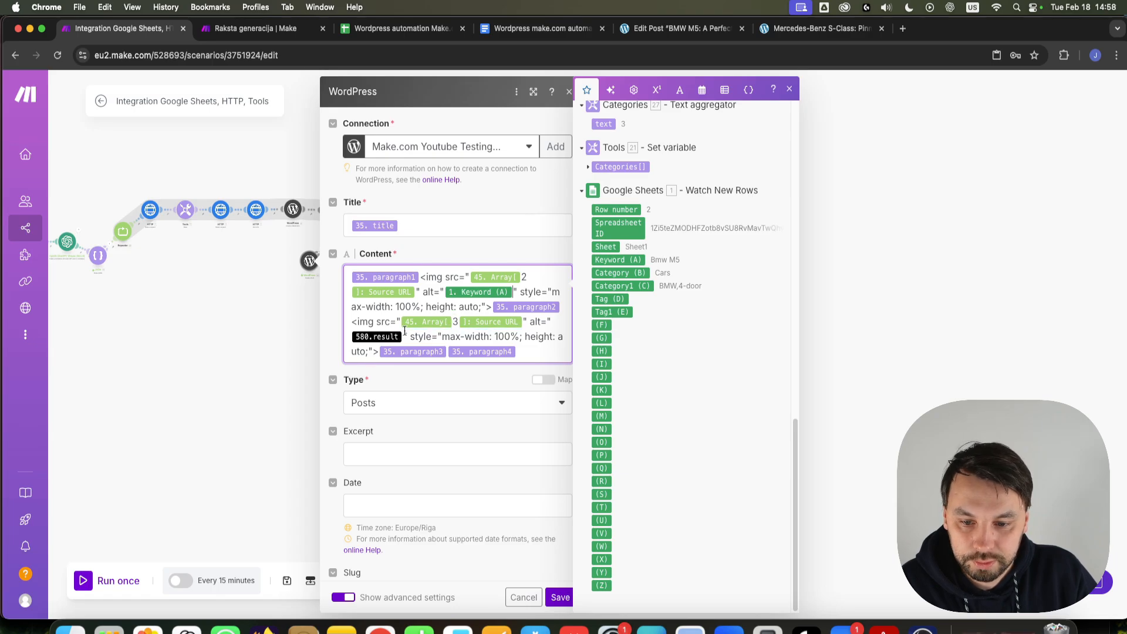
{"action": "key", "text": "BackSpace"}
{"action": "left_click", "coordinate": [638, 261]}
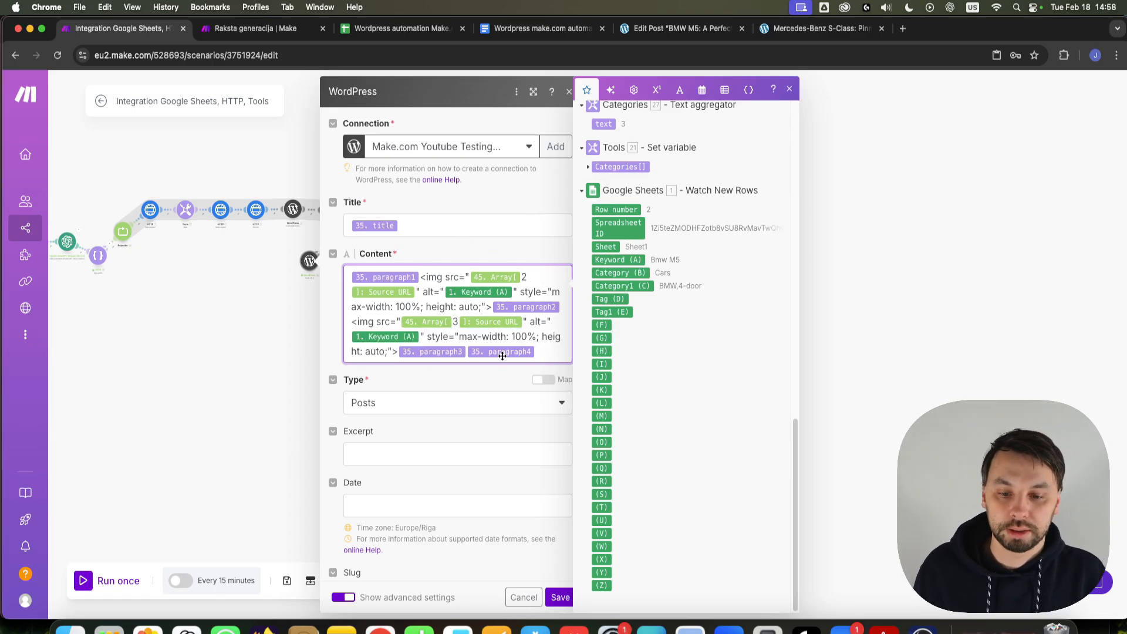
{"action": "scroll", "coordinate": [503, 375], "scroll_direction": "down", "scroll_amount": 1}
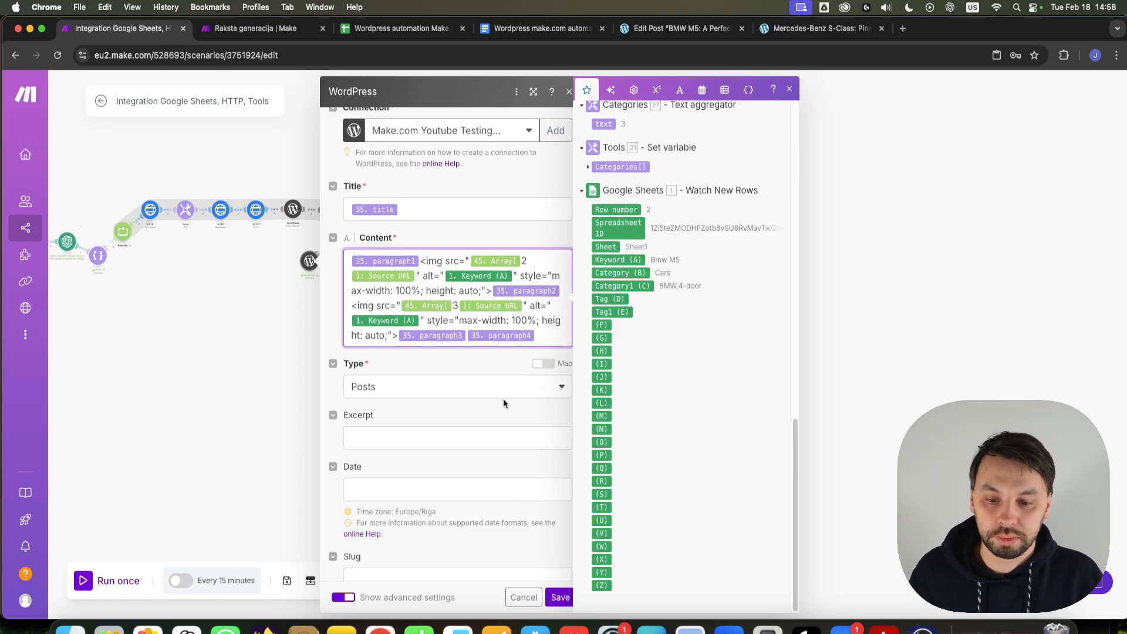
{"action": "left_click", "coordinate": [560, 598]}
Step: Auto-align the scenario's modules and run the whole scenario once
{"action": "left_click_drag", "start_coordinate": [273, 453], "coordinate": [537, 403]}
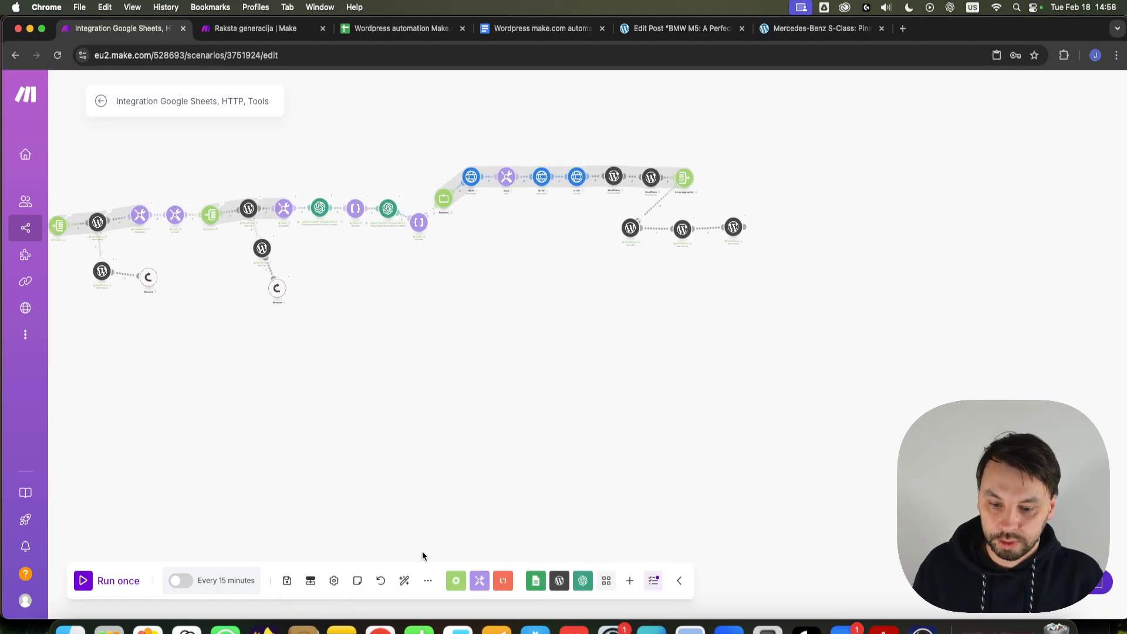
{"action": "left_click", "coordinate": [404, 580]}
{"action": "left_click_drag", "start_coordinate": [765, 417], "coordinate": [685, 431]}
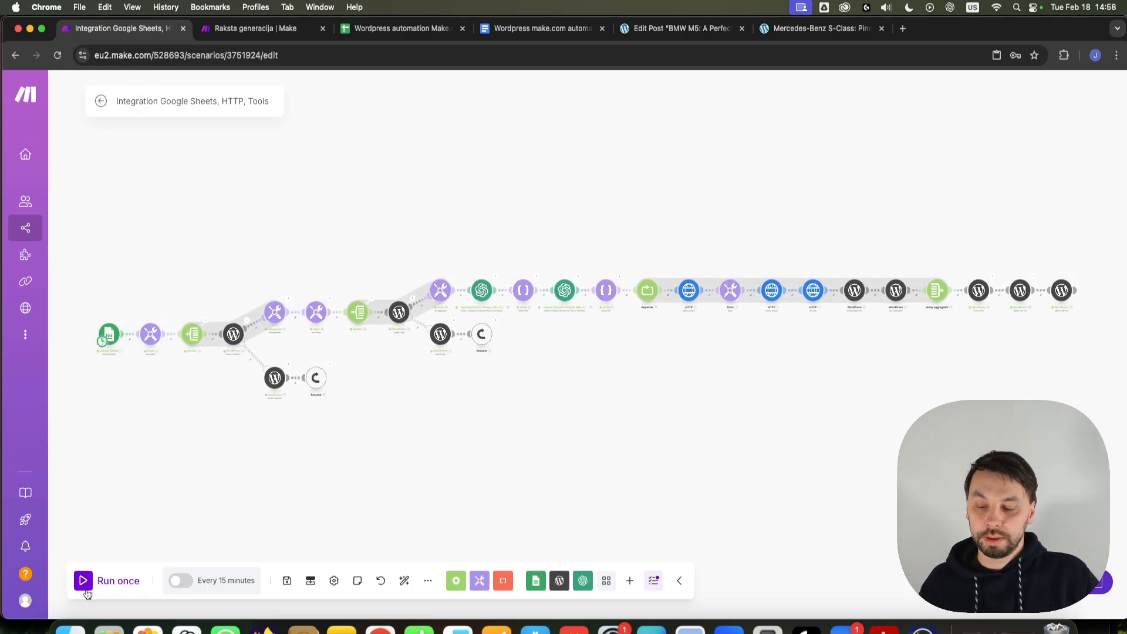
{"action": "left_click", "coordinate": [111, 583]}
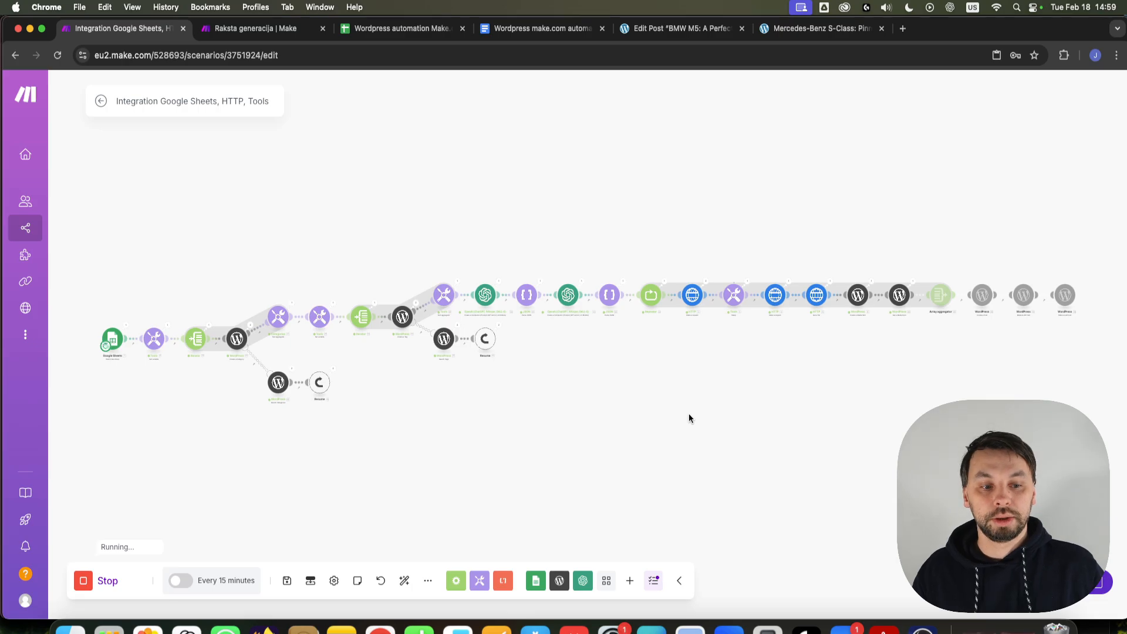
Step: Switch to the WordPress admin and examine the newly uploaded Mercedes images in the Media Library, reloading it during the run
{"action": "scroll", "coordinate": [946, 323], "scroll_direction": "up", "scroll_amount": 3}
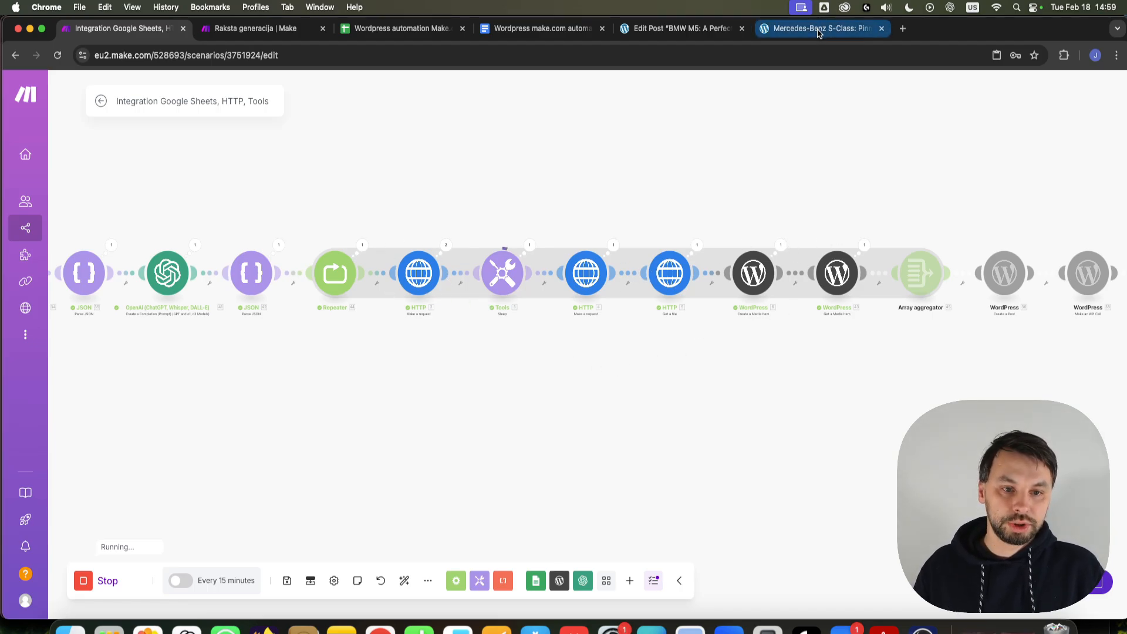
{"action": "left_click", "coordinate": [681, 28]}
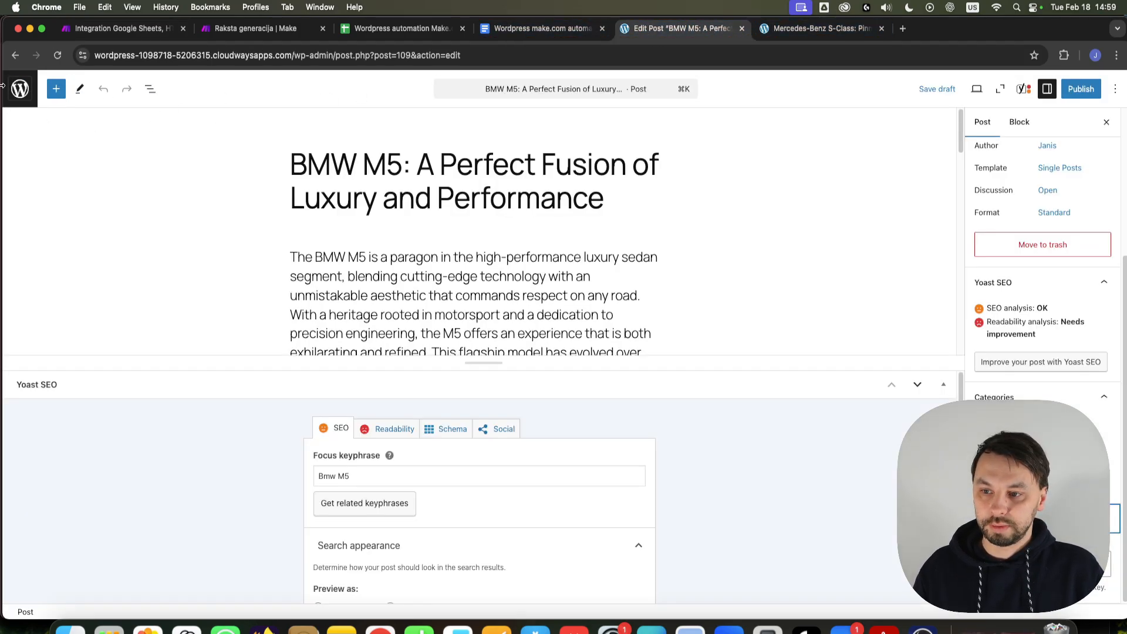
{"action": "left_click", "coordinate": [20, 88]}
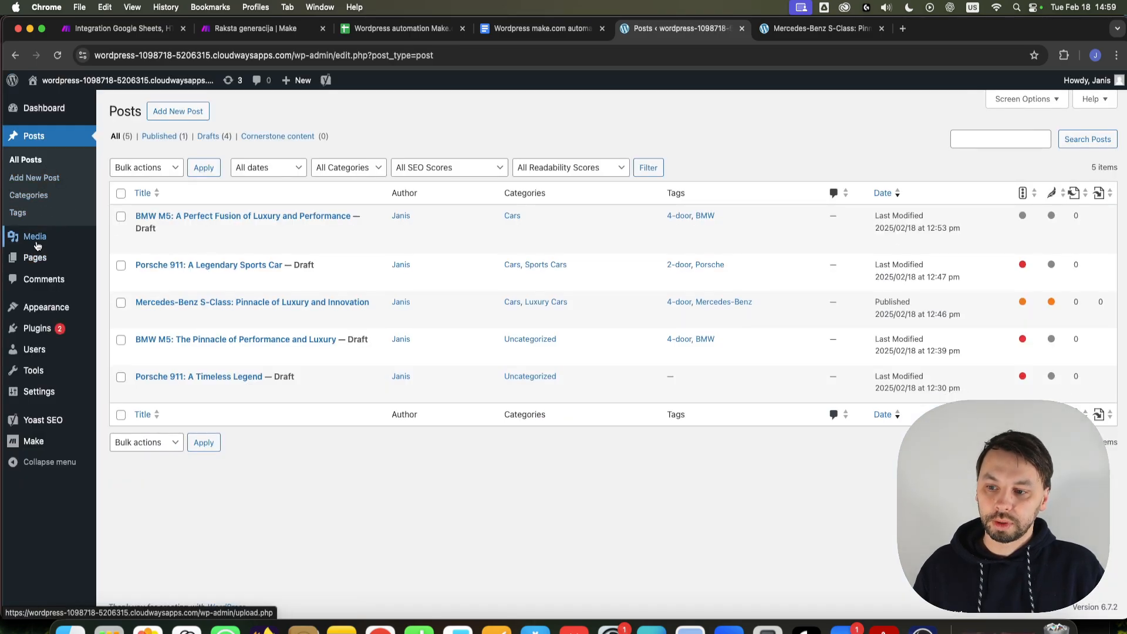
{"action": "left_click", "coordinate": [120, 237]}
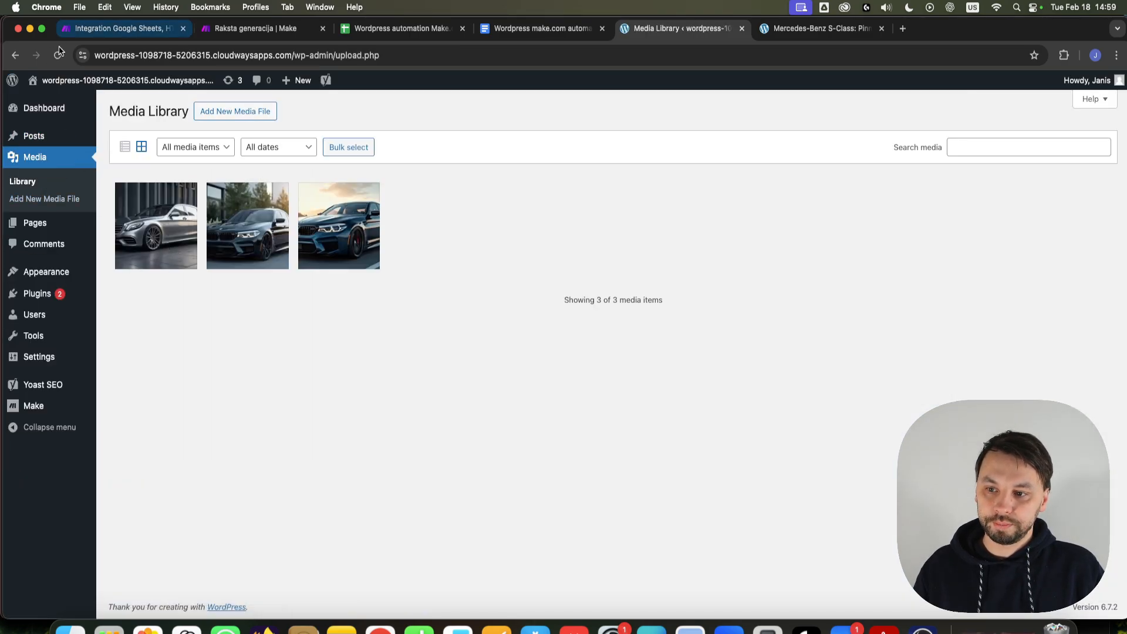
{"action": "left_click", "coordinate": [157, 234]}
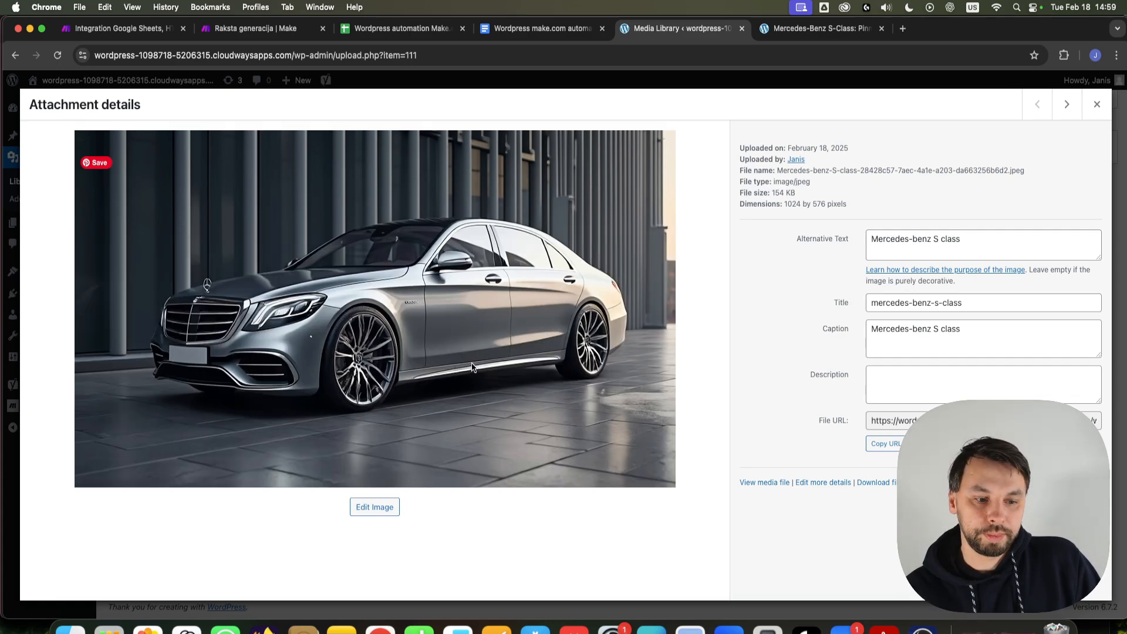
{"action": "left_click", "coordinate": [1097, 104]}
{"action": "left_click", "coordinate": [58, 59]}
{"action": "left_click", "coordinate": [143, 218]}
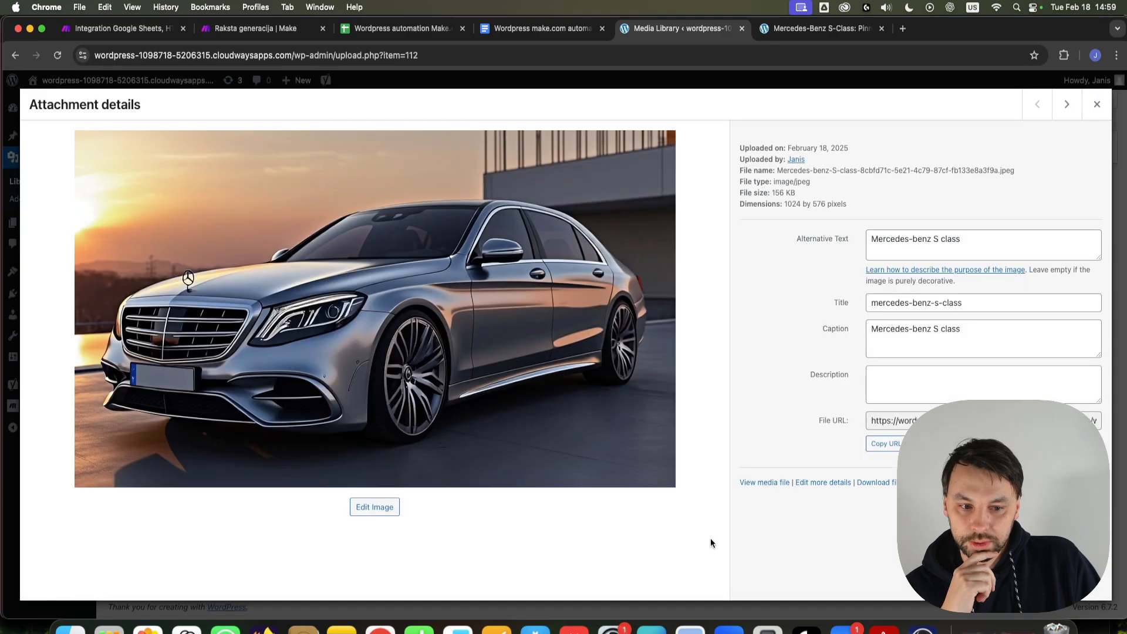
{"action": "left_click", "coordinate": [1097, 104]}
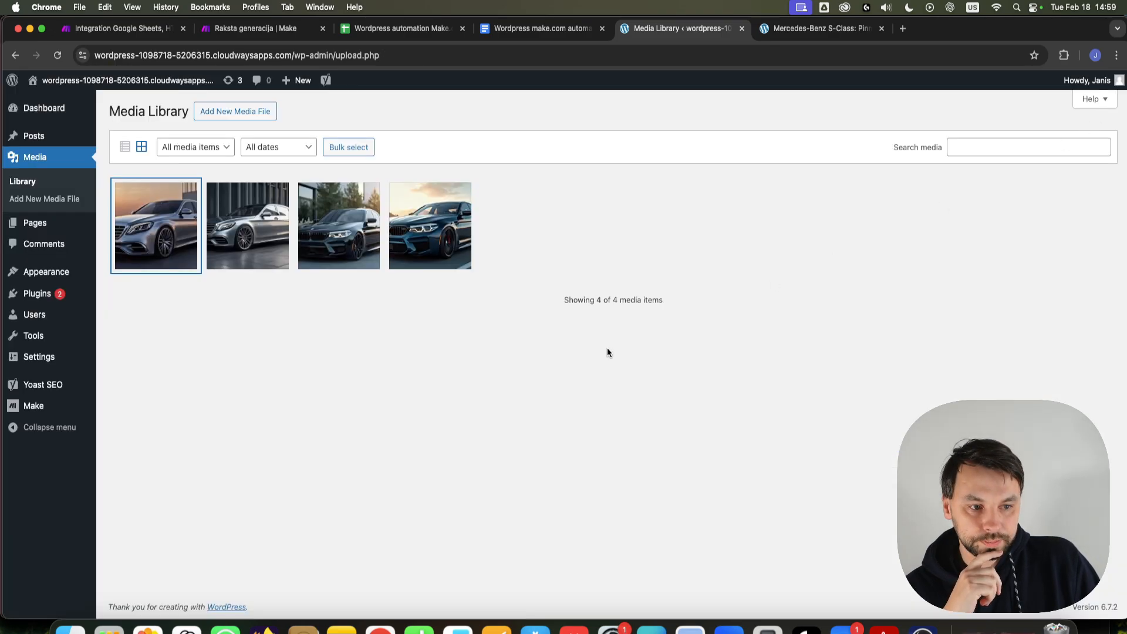
Step: Check the second Mercedes image's attachment details in the Media Library, and return to the Make scenario to follow the run through its final WordPress modules
{"action": "left_click", "coordinate": [273, 263]}
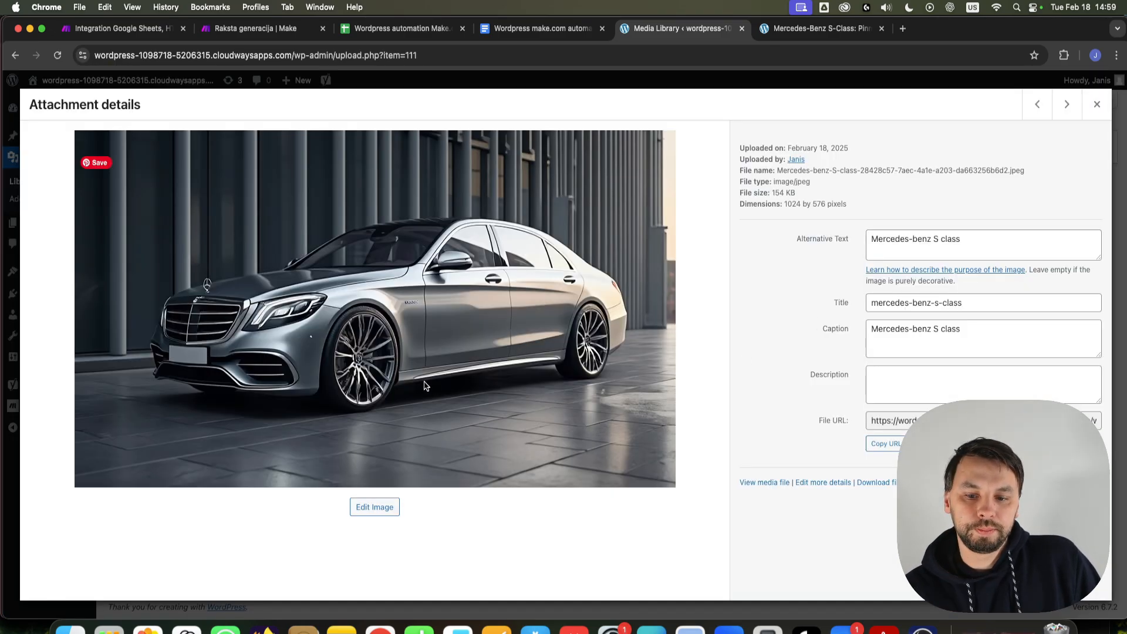
{"action": "left_click", "coordinate": [1097, 104]}
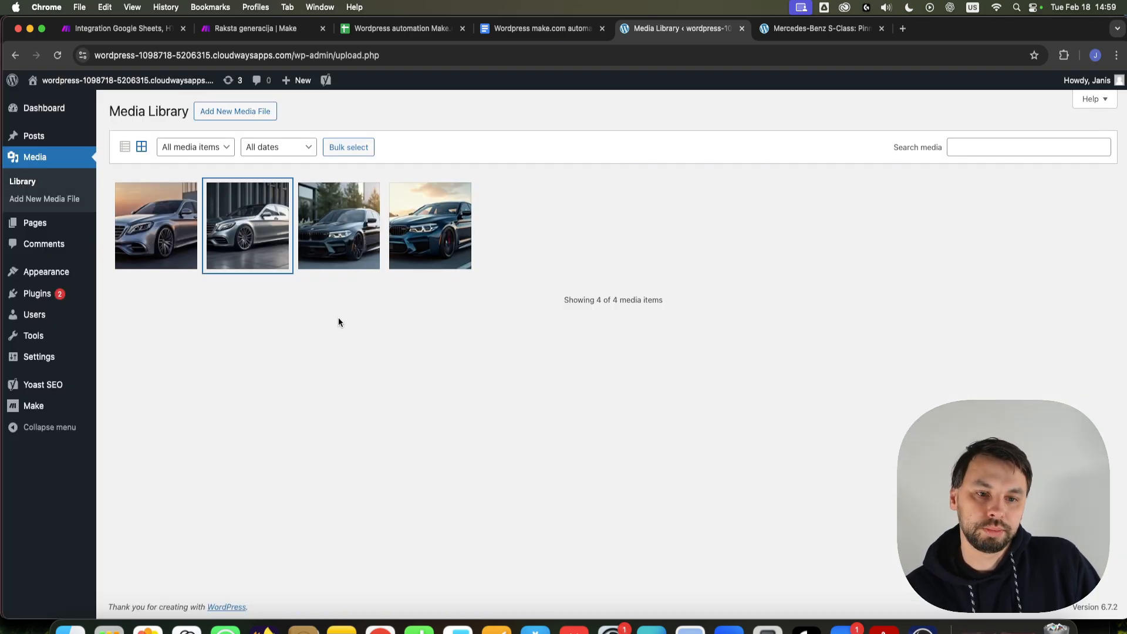
{"action": "left_click", "coordinate": [117, 28]}
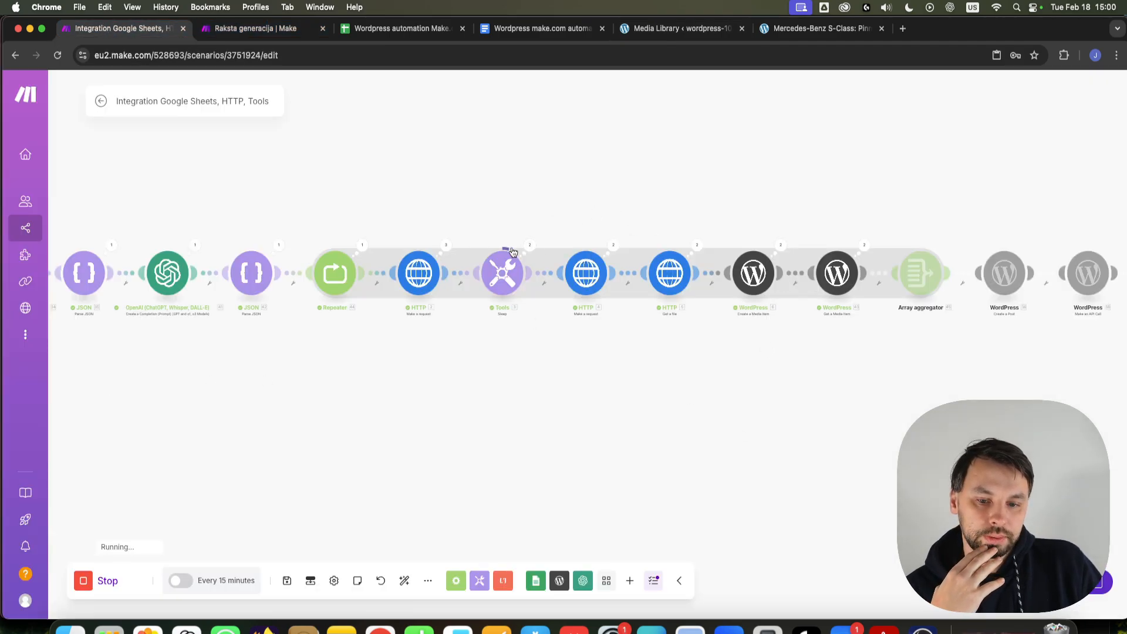
{"action": "scroll", "coordinate": [583, 356], "scroll_direction": "down", "scroll_amount": 5}
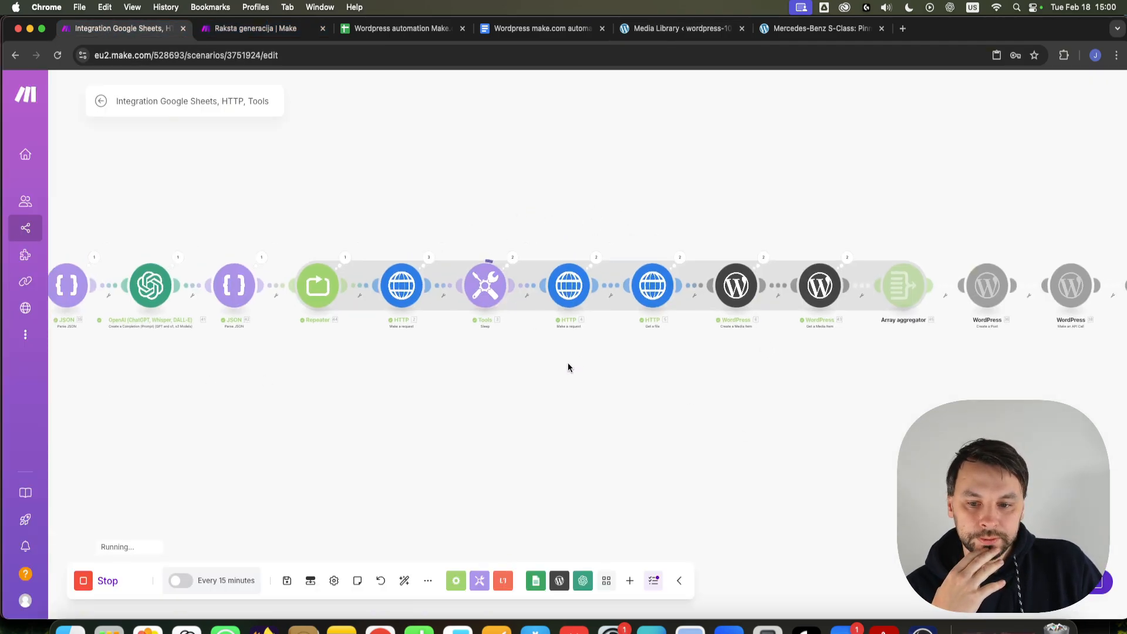
{"action": "scroll", "coordinate": [639, 372], "scroll_direction": "left", "scroll_amount": 3}
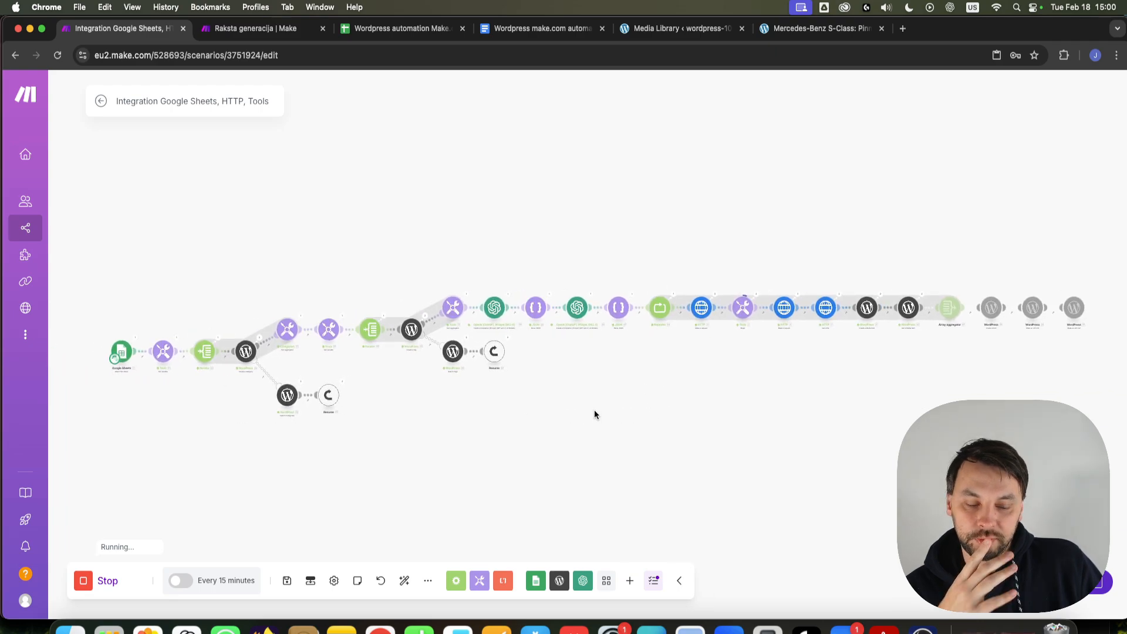
{"action": "scroll", "coordinate": [604, 410], "scroll_direction": "down", "scroll_amount": 1}
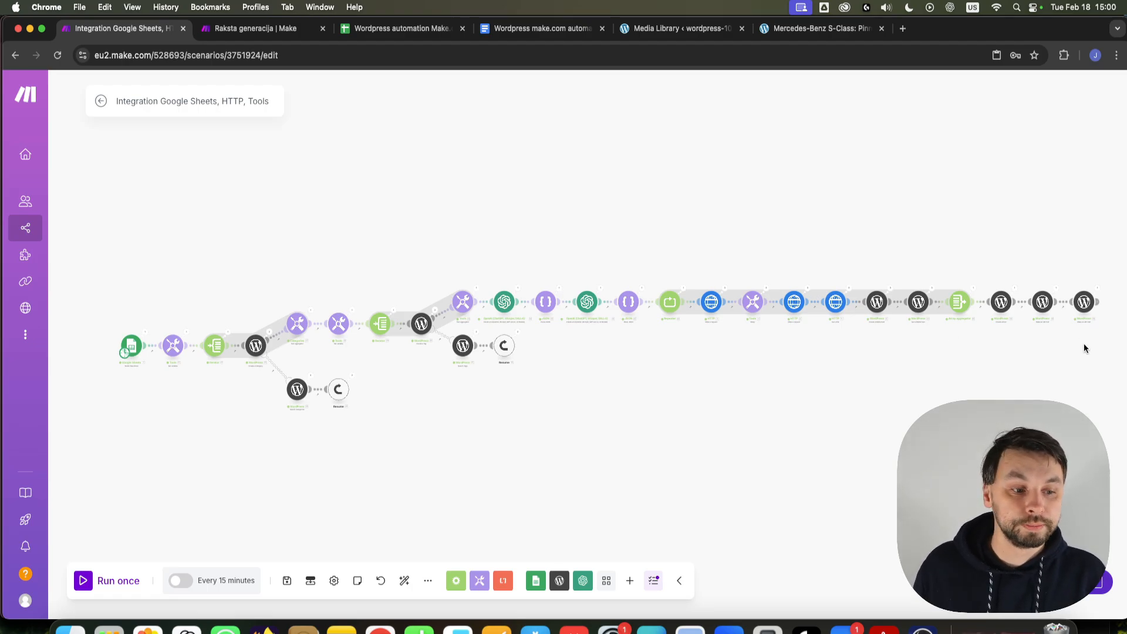
{"action": "left_click_drag", "start_coordinate": [1084, 347], "coordinate": [1023, 347]}
{"action": "scroll", "coordinate": [1043, 285], "scroll_direction": "up", "scroll_amount": 10}
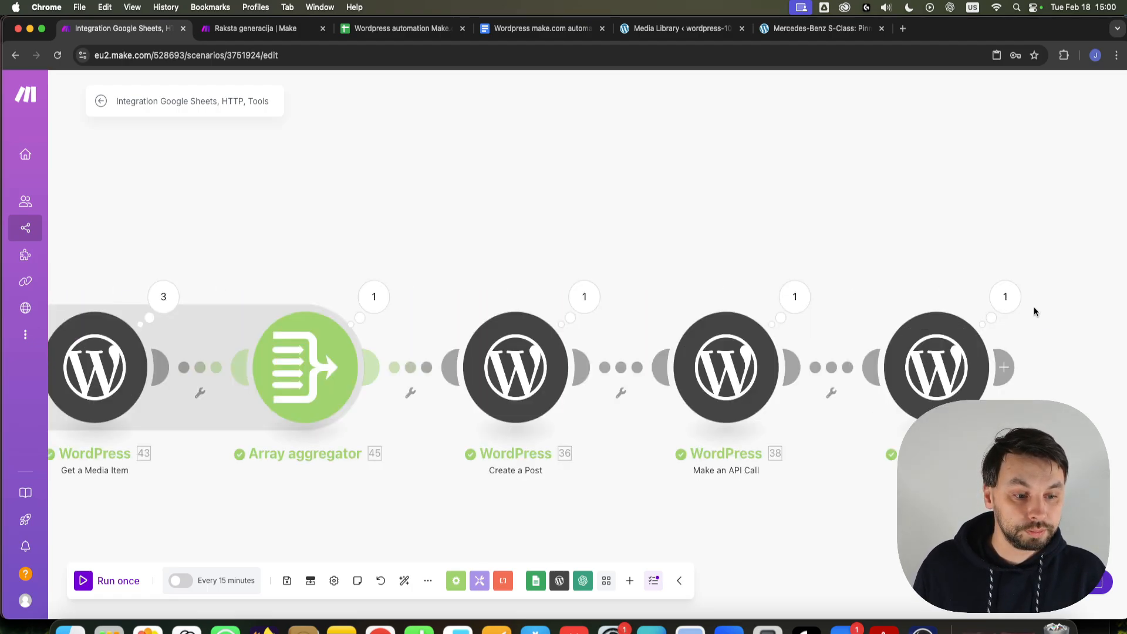
Step: Open the newest Mercedes-Benz S-Class draft from the WordPress posts list and publish it
{"action": "left_click", "coordinate": [803, 30]}
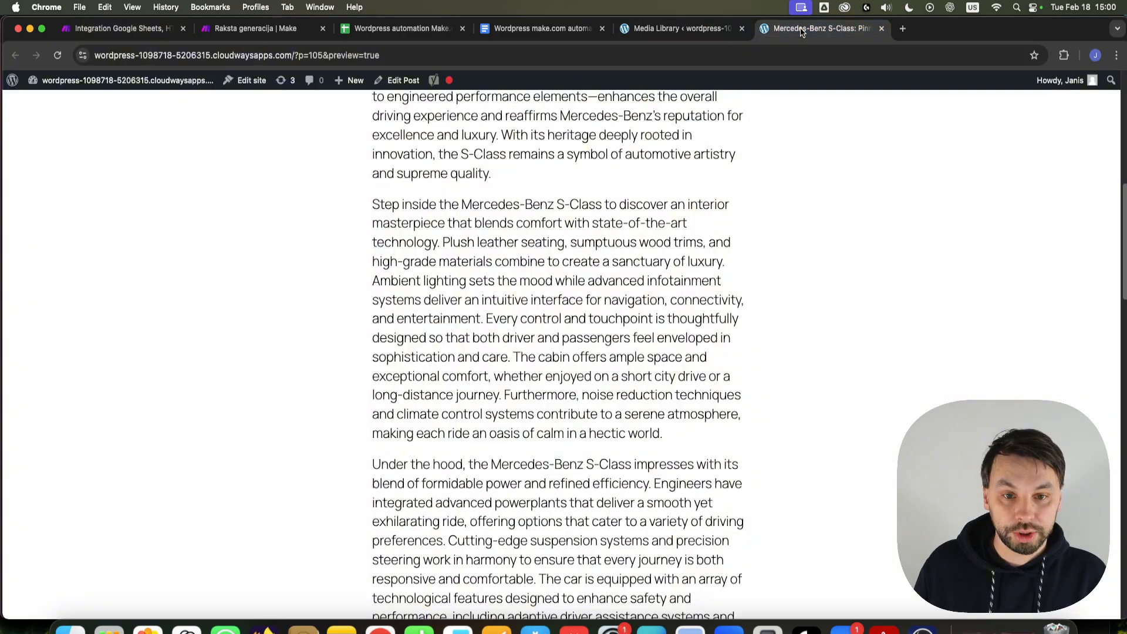
{"action": "left_click", "coordinate": [688, 32]}
{"action": "left_click", "coordinate": [34, 135]}
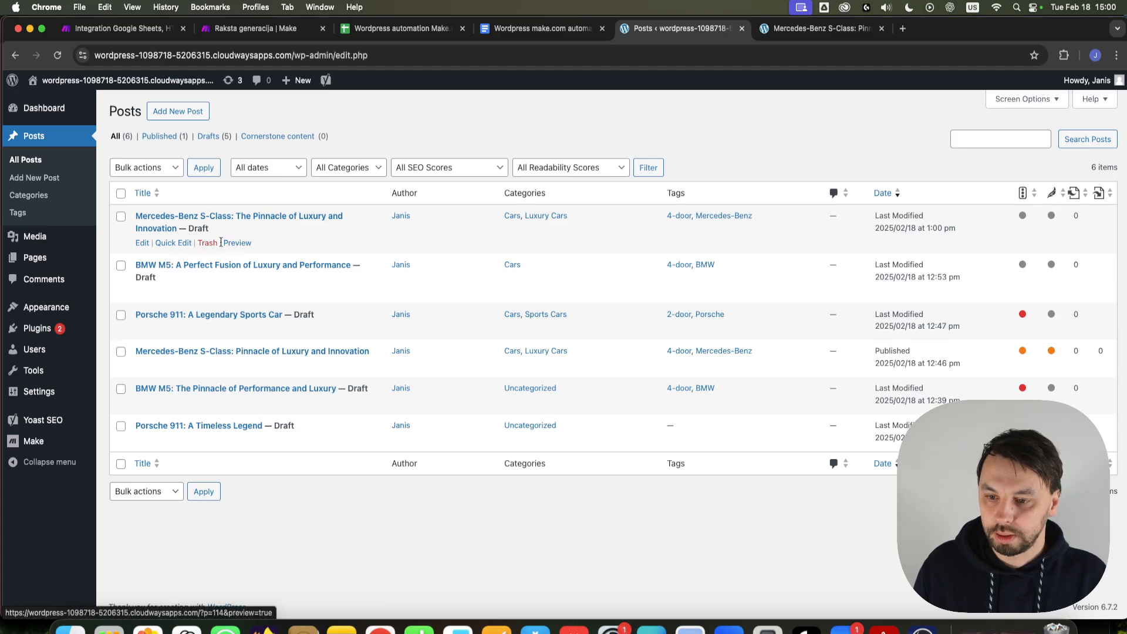
{"action": "left_click", "coordinate": [142, 243]}
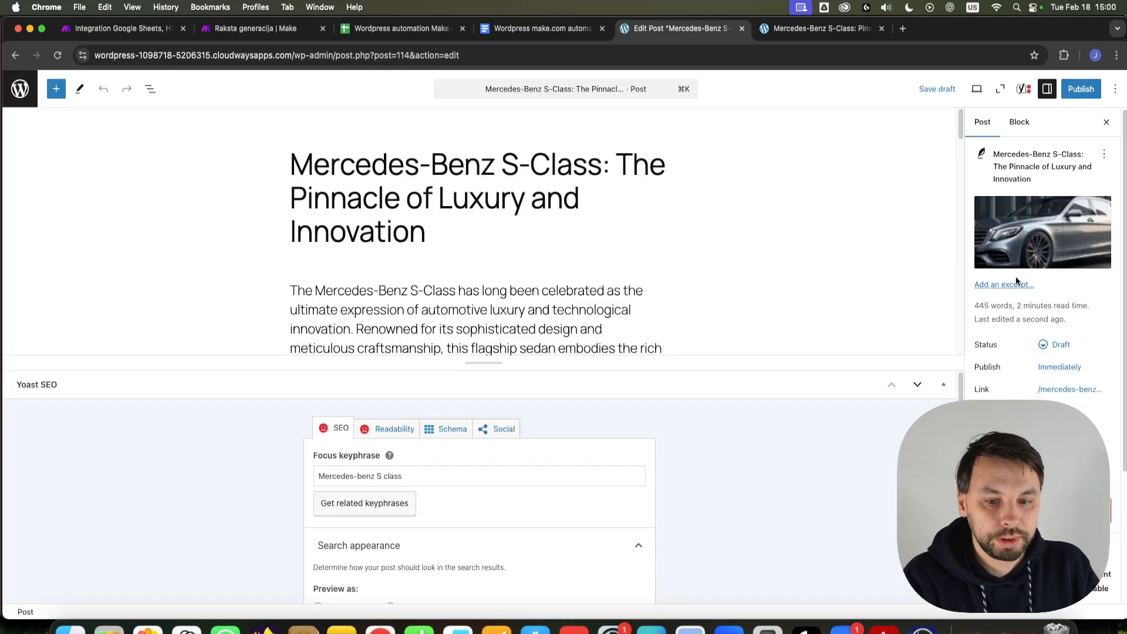
{"action": "left_click", "coordinate": [1082, 89]}
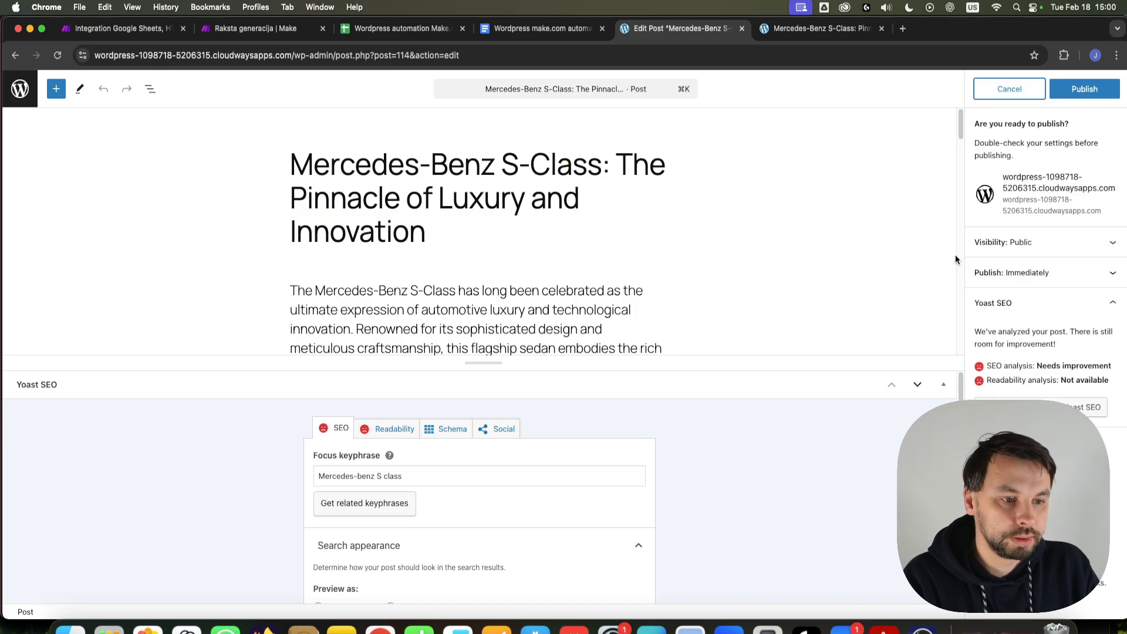
{"action": "left_click", "coordinate": [1096, 92]}
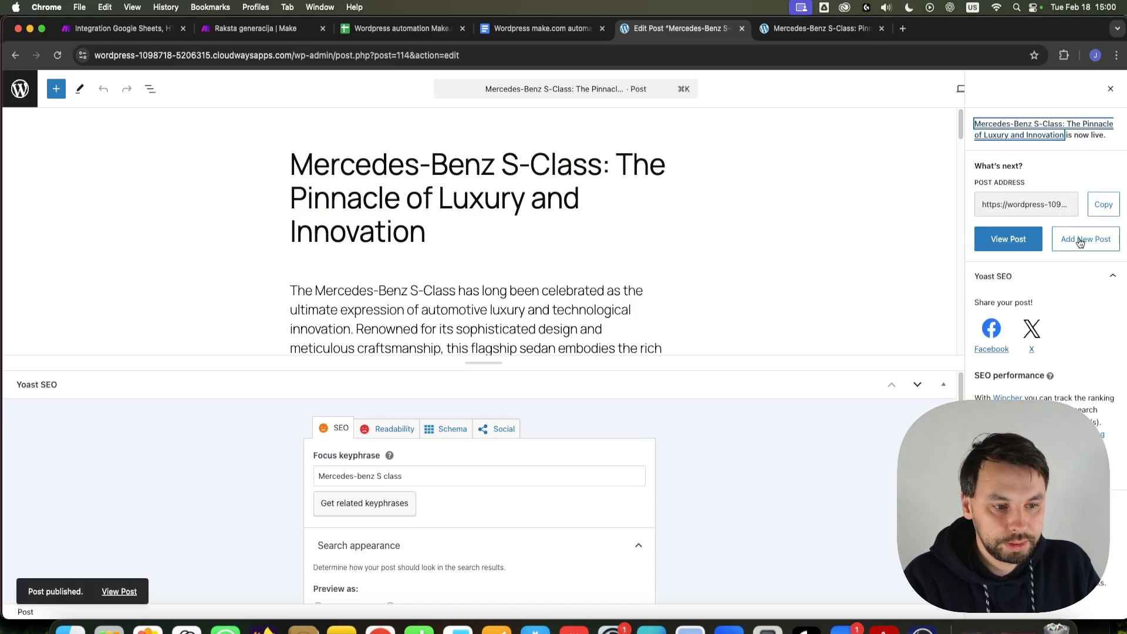
Step: View the published Mercedes-Benz S-Class post and examine its featured image, categories, paragraphs and the images placed between them
{"action": "left_click", "coordinate": [1007, 239]}
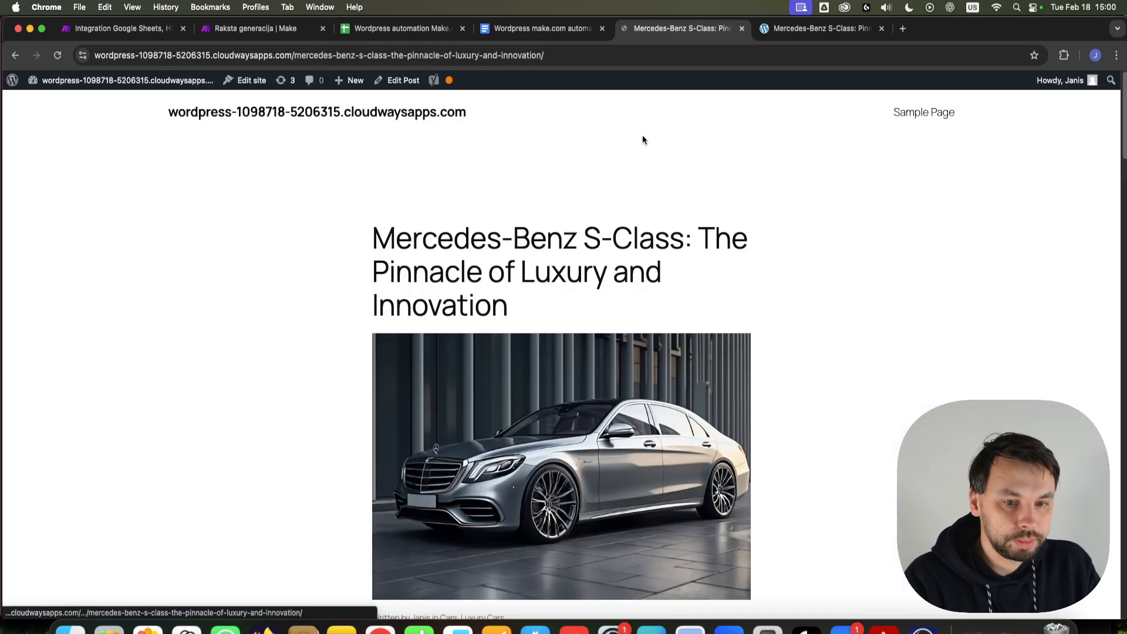
{"action": "scroll", "coordinate": [434, 353], "scroll_direction": "down", "scroll_amount": 3}
{"action": "scroll", "coordinate": [466, 410], "scroll_direction": "up", "scroll_amount": 3}
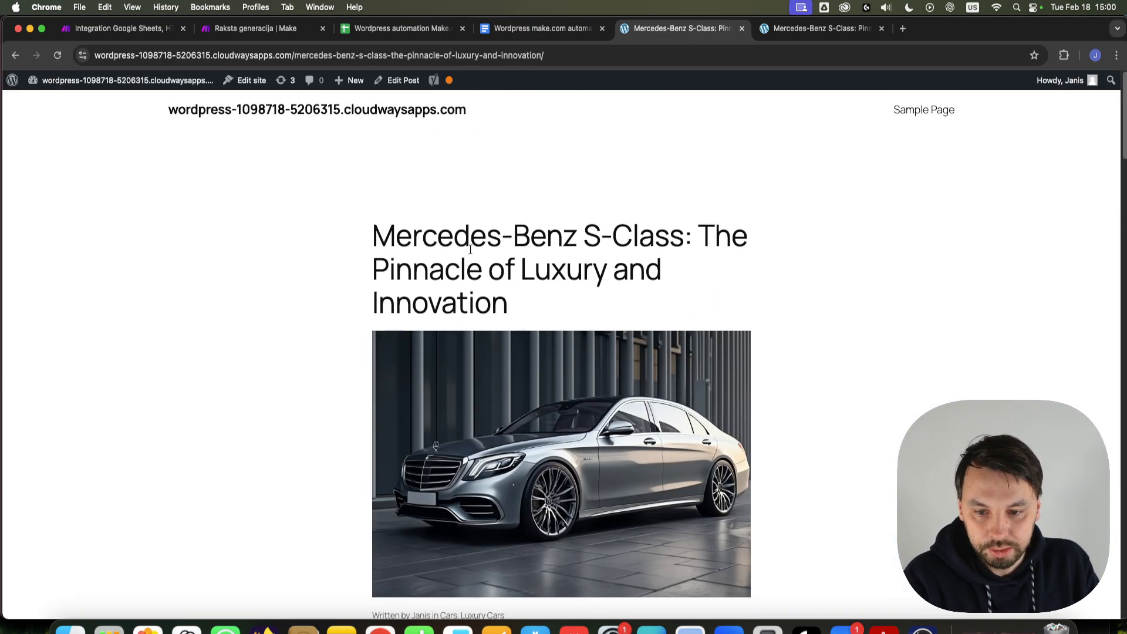
{"action": "scroll", "coordinate": [587, 382], "scroll_direction": "down", "scroll_amount": 7}
{"action": "left_click_drag", "start_coordinate": [380, 243], "coordinate": [629, 392]}
{"action": "scroll", "coordinate": [602, 375], "scroll_direction": "down", "scroll_amount": 3}
{"action": "scroll", "coordinate": [601, 375], "scroll_direction": "down", "scroll_amount": 1}
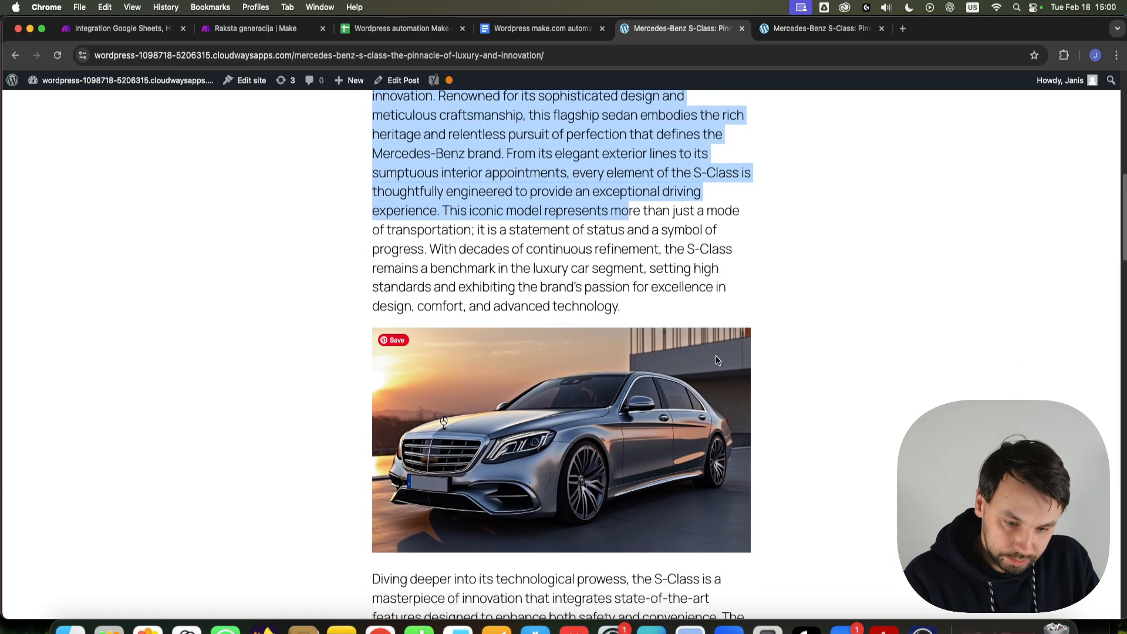
{"action": "scroll", "coordinate": [587, 376], "scroll_direction": "down", "scroll_amount": 7}
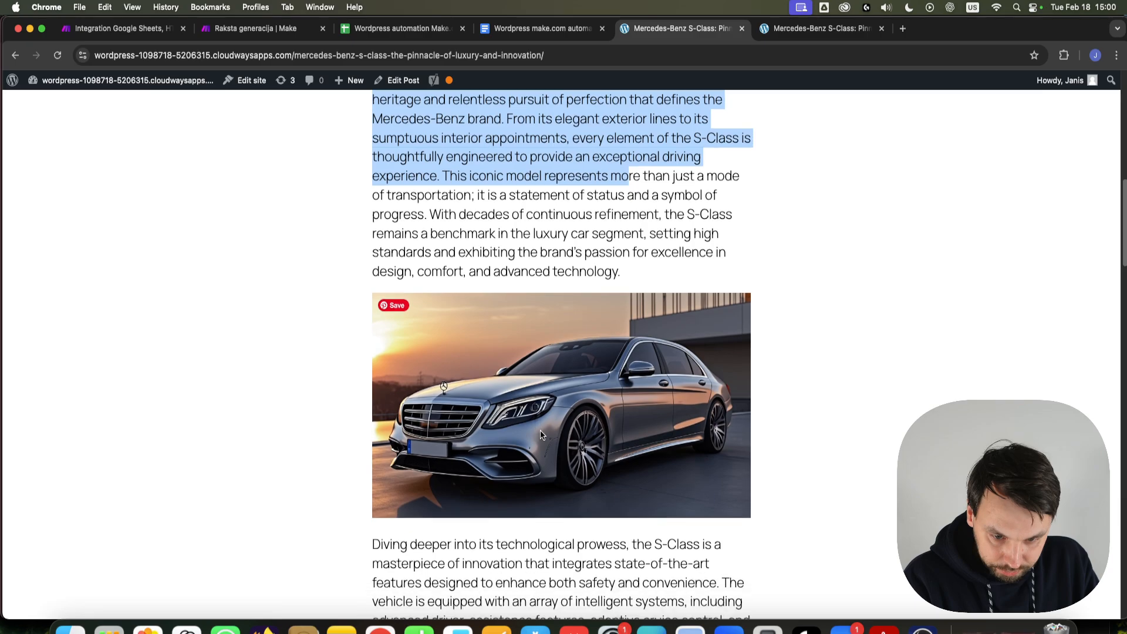
{"action": "scroll", "coordinate": [587, 376], "scroll_direction": "up", "scroll_amount": 1}
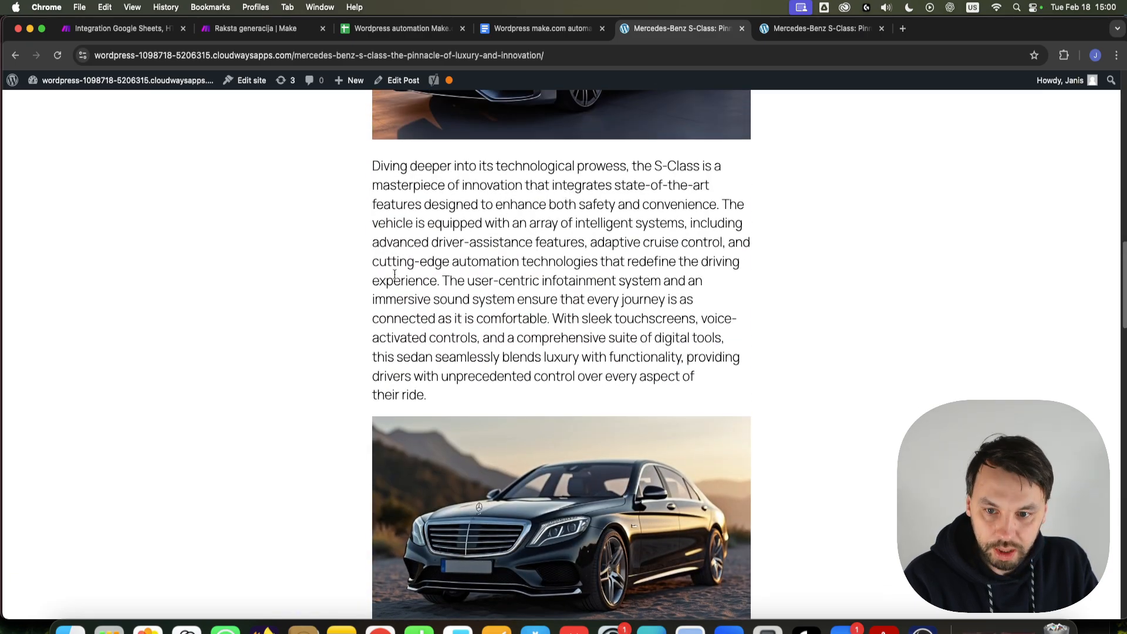
{"action": "scroll", "coordinate": [658, 384], "scroll_direction": "down", "scroll_amount": 1}
{"action": "scroll", "coordinate": [657, 385], "scroll_direction": "down", "scroll_amount": 10}
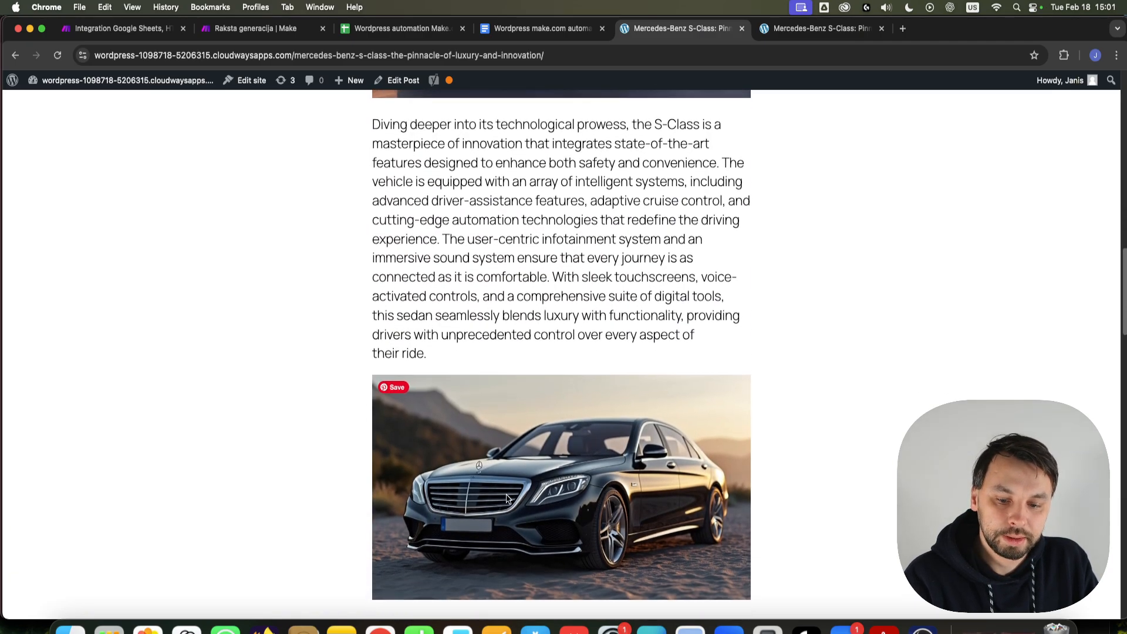
{"action": "scroll", "coordinate": [602, 449], "scroll_direction": "down", "scroll_amount": 2}
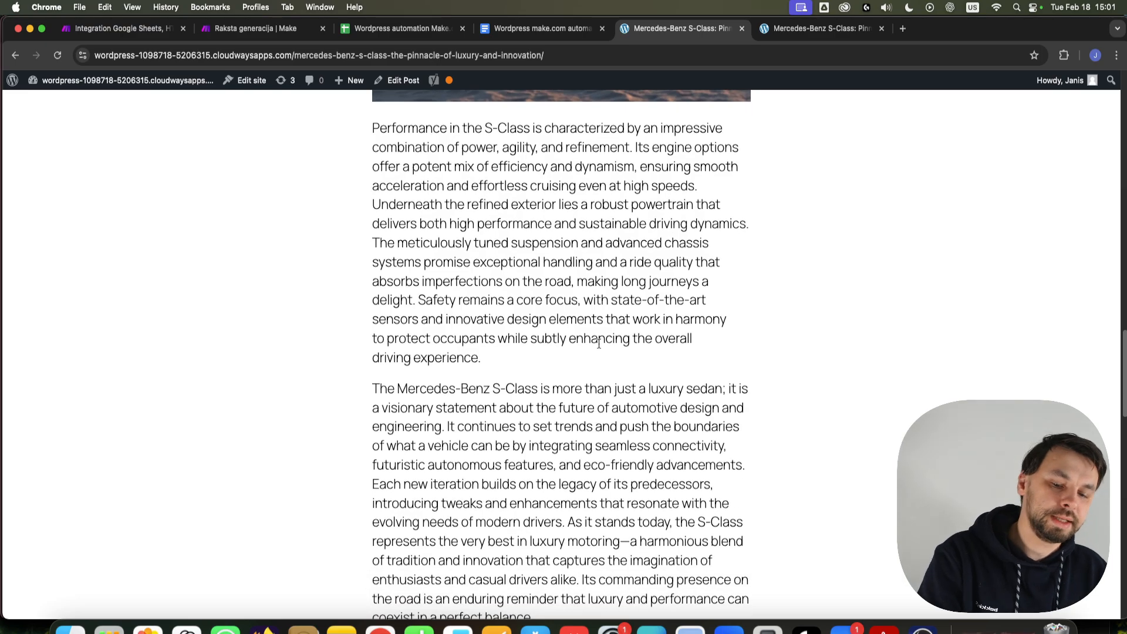
{"action": "scroll", "coordinate": [520, 376], "scroll_direction": "down", "scroll_amount": 1}
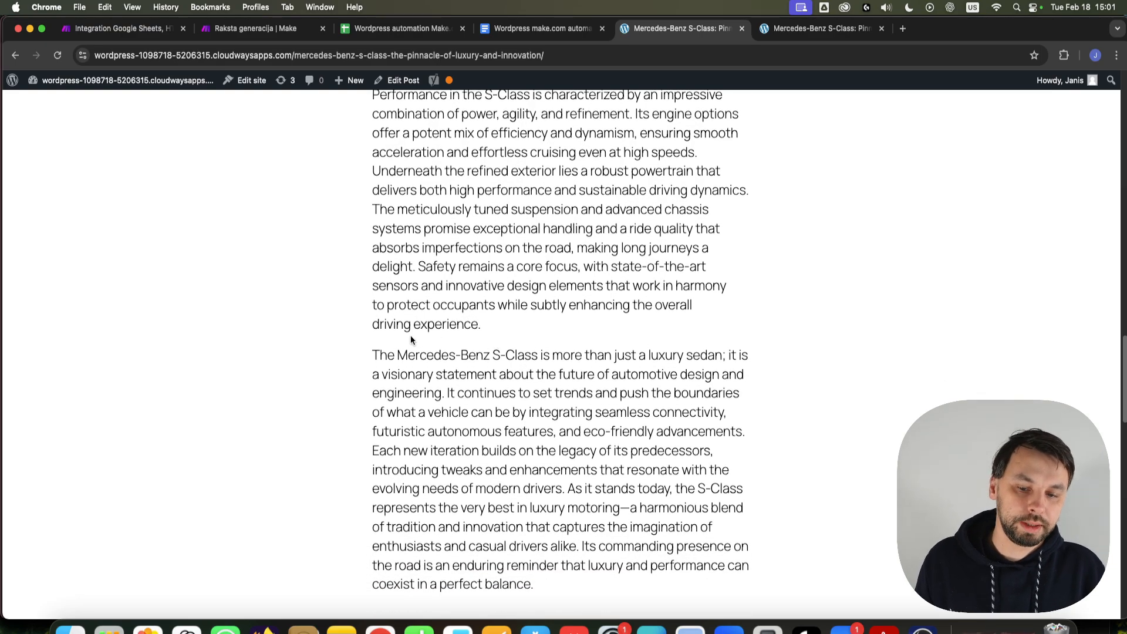
{"action": "scroll", "coordinate": [617, 338], "scroll_direction": "down", "scroll_amount": 5}
{"action": "scroll", "coordinate": [713, 495], "scroll_direction": "up", "scroll_amount": 15}
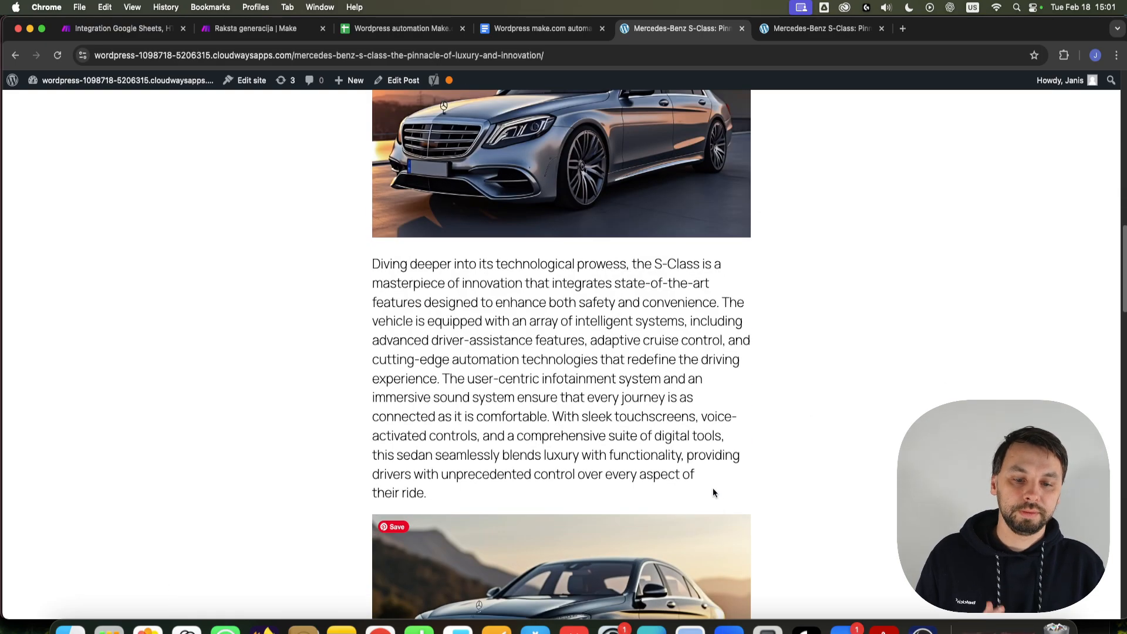
{"action": "scroll", "coordinate": [713, 495], "scroll_direction": "up", "scroll_amount": 8}
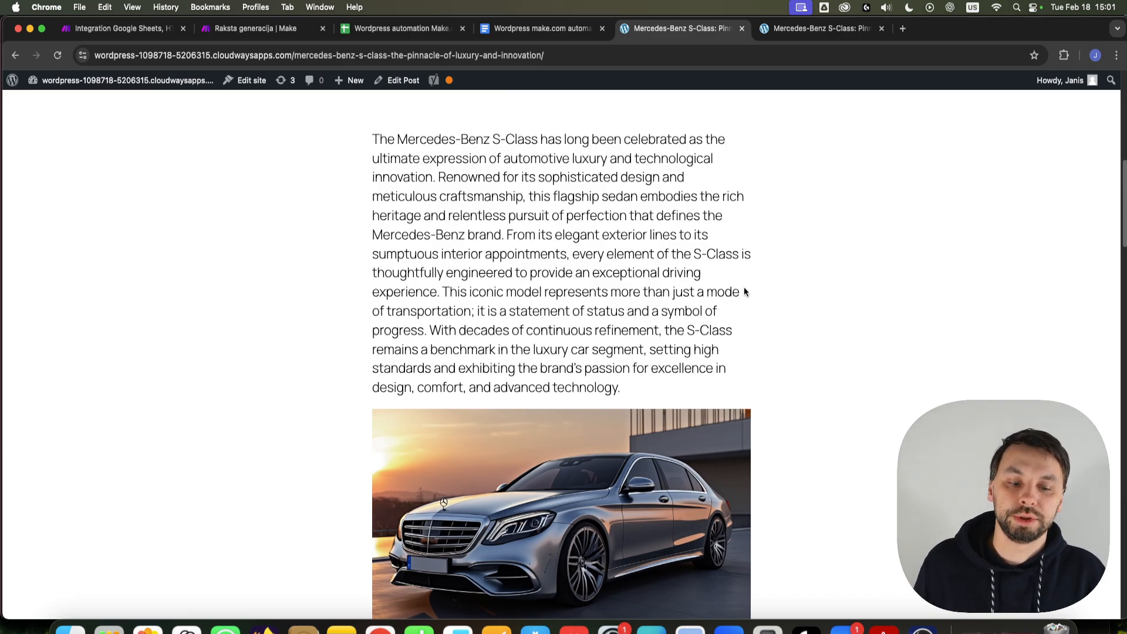
{"action": "scroll", "coordinate": [722, 312], "scroll_direction": "up", "scroll_amount": 5}
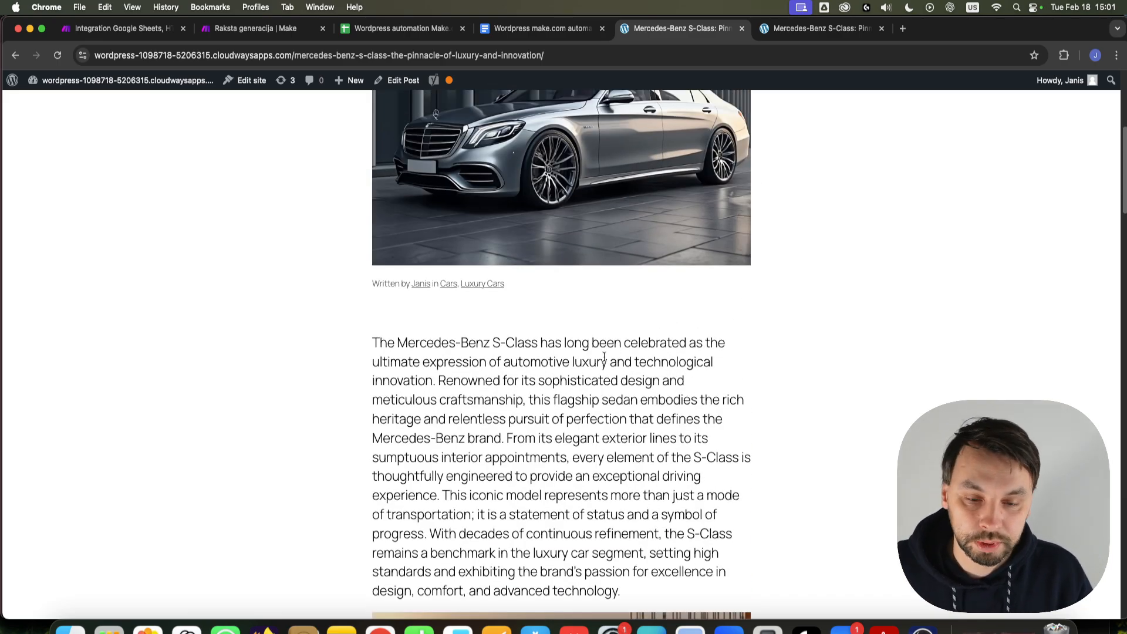
{"action": "scroll", "coordinate": [605, 376], "scroll_direction": "up", "scroll_amount": 6}
Step: Go from the published post back to the WordPress admin dashboard
{"action": "left_click", "coordinate": [564, 31]}
{"action": "left_click", "coordinate": [653, 31]}
{"action": "left_click", "coordinate": [123, 79]}
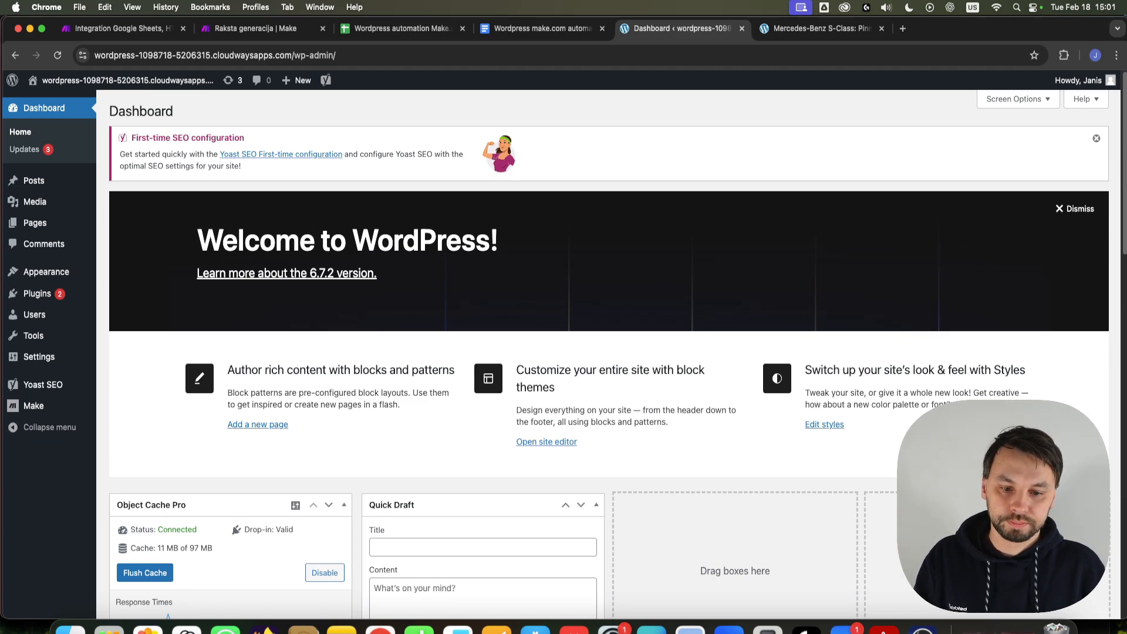
Step: Switch back to Make, open the Scenarios list in a new browser tab and create a new scenario
{"action": "left_click", "coordinate": [117, 28]}
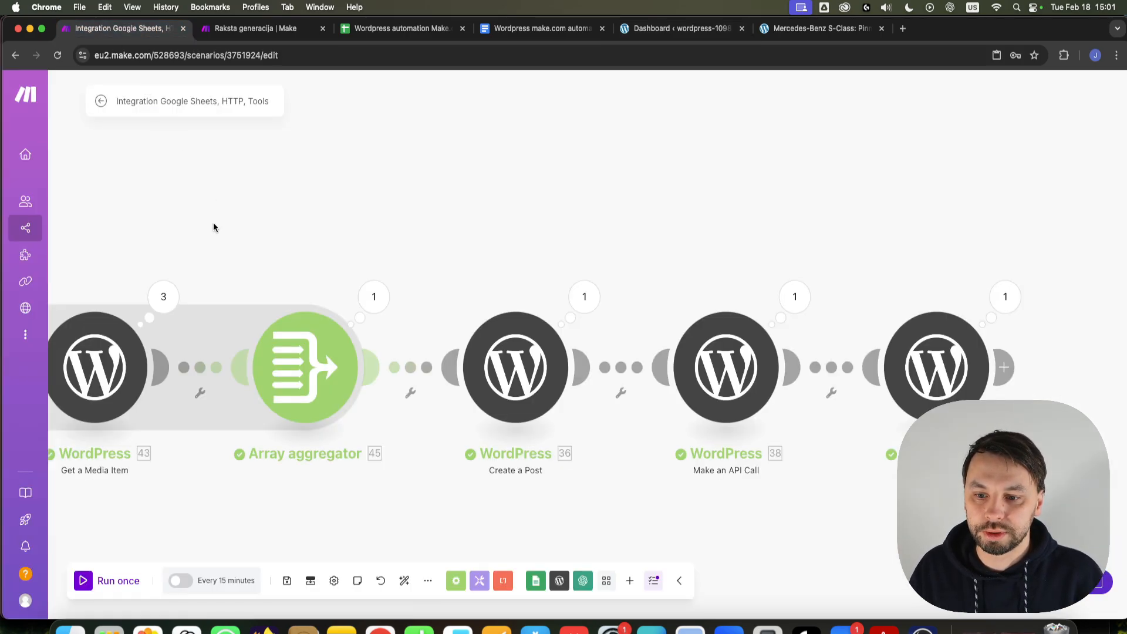
{"action": "scroll", "coordinate": [646, 364], "scroll_direction": "left", "scroll_amount": 10}
{"action": "scroll", "coordinate": [645, 364], "scroll_direction": "down", "scroll_amount": 3}
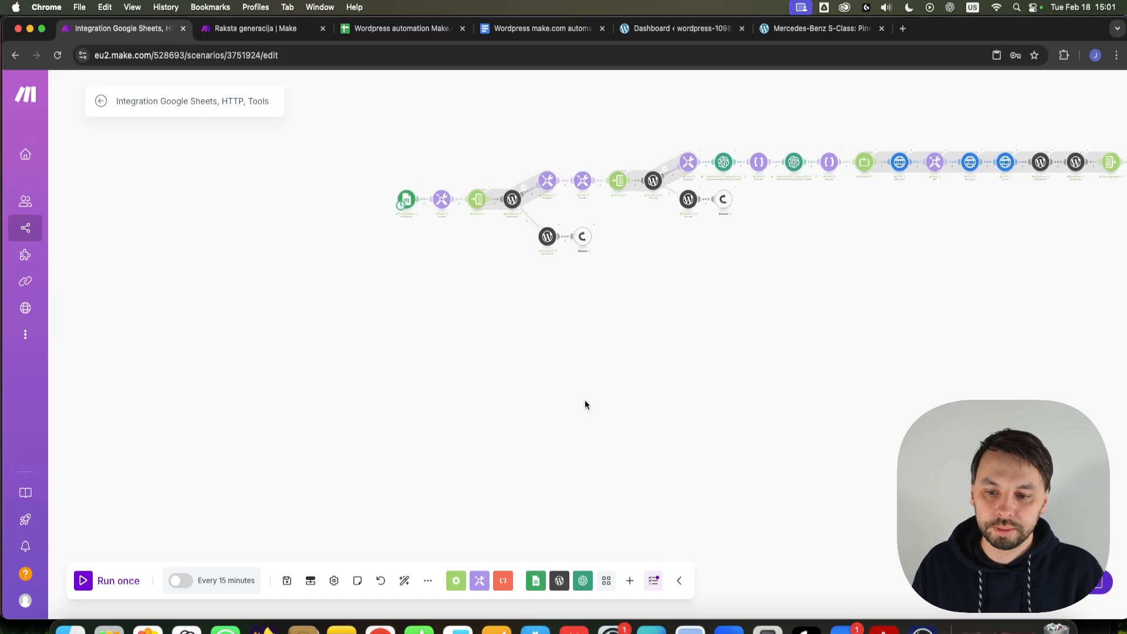
{"action": "left_click", "coordinate": [630, 581]}
{"action": "scroll", "coordinate": [675, 513], "scroll_direction": "down", "scroll_amount": 1}
{"action": "left_click", "coordinate": [395, 320]}
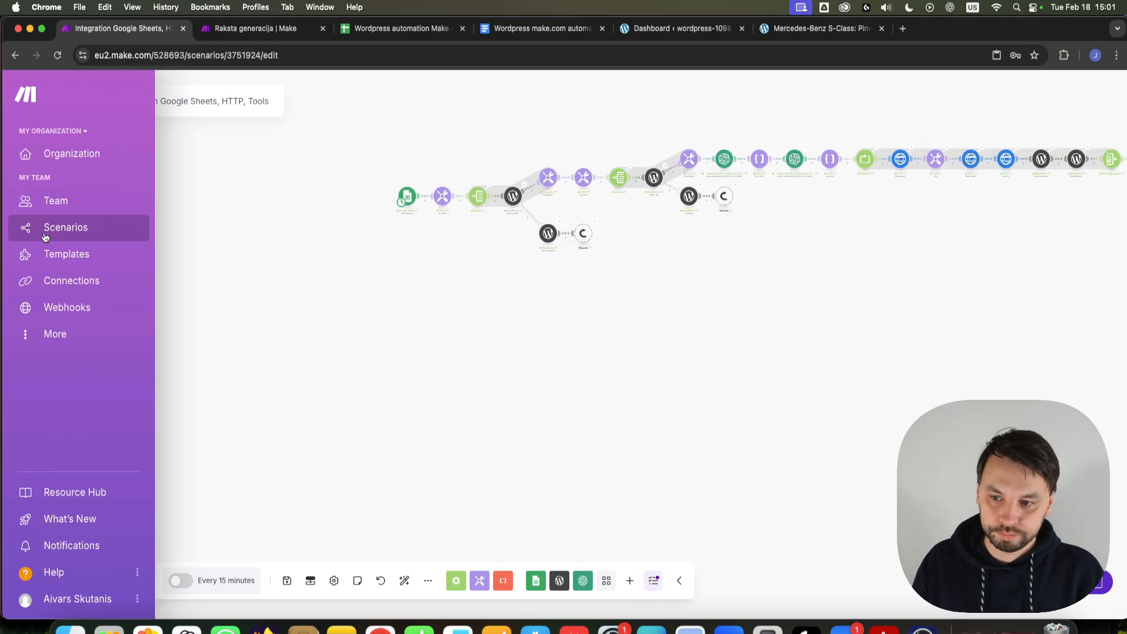
{"action": "right_click", "coordinate": [45, 225]}
{"action": "left_click", "coordinate": [161, 230]}
{"action": "left_click", "coordinate": [255, 7]}
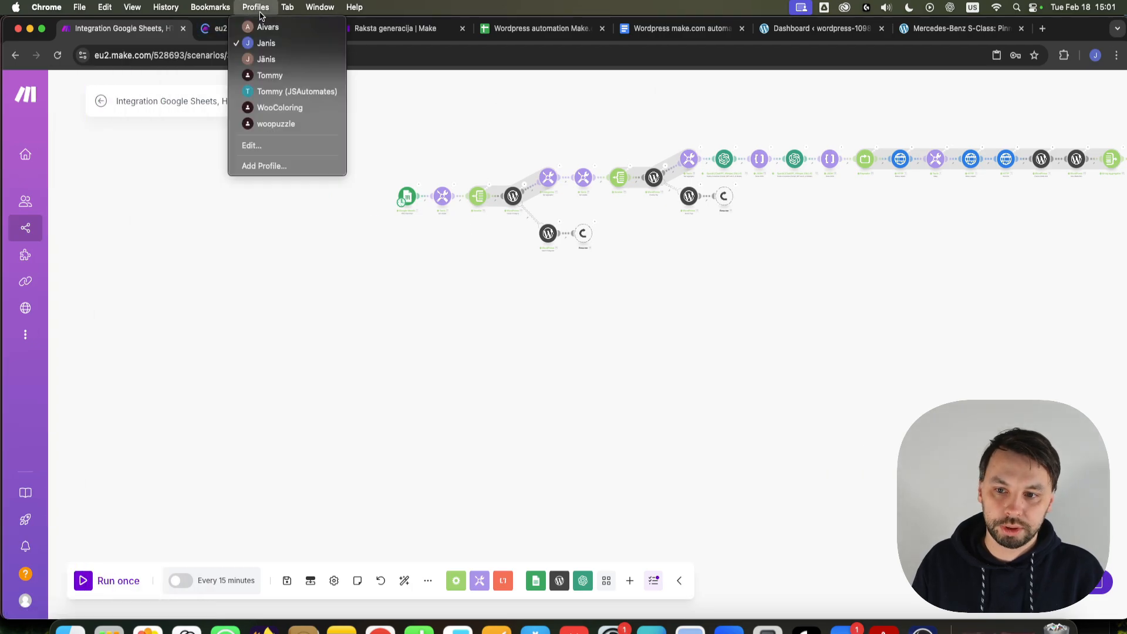
{"action": "left_click", "coordinate": [220, 35]}
{"action": "left_click", "coordinate": [221, 36]}
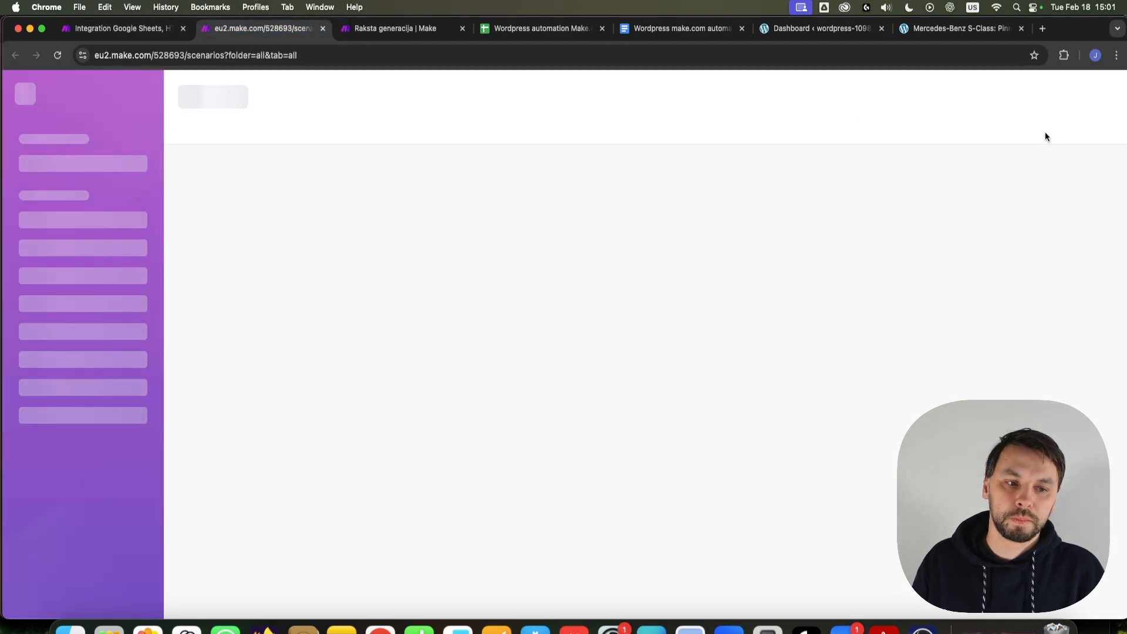
{"action": "left_click", "coordinate": [1050, 94]}
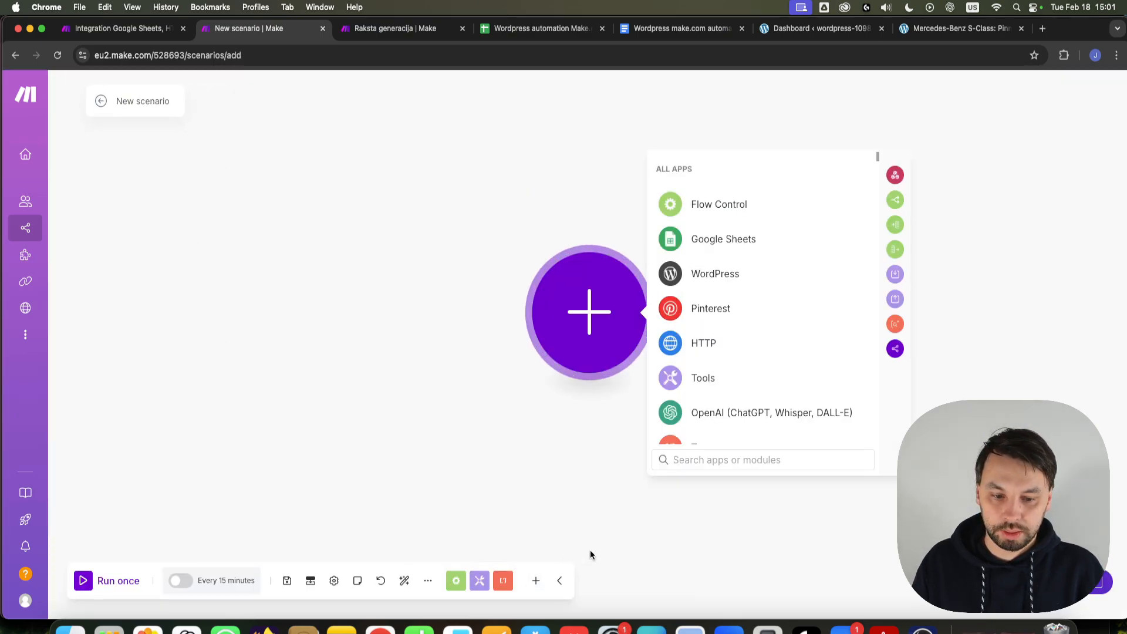
Step: Add a Custom webhook trigger to the new scenario and create and save a hook named "My youtube video web"
{"action": "type", "text": "we"}
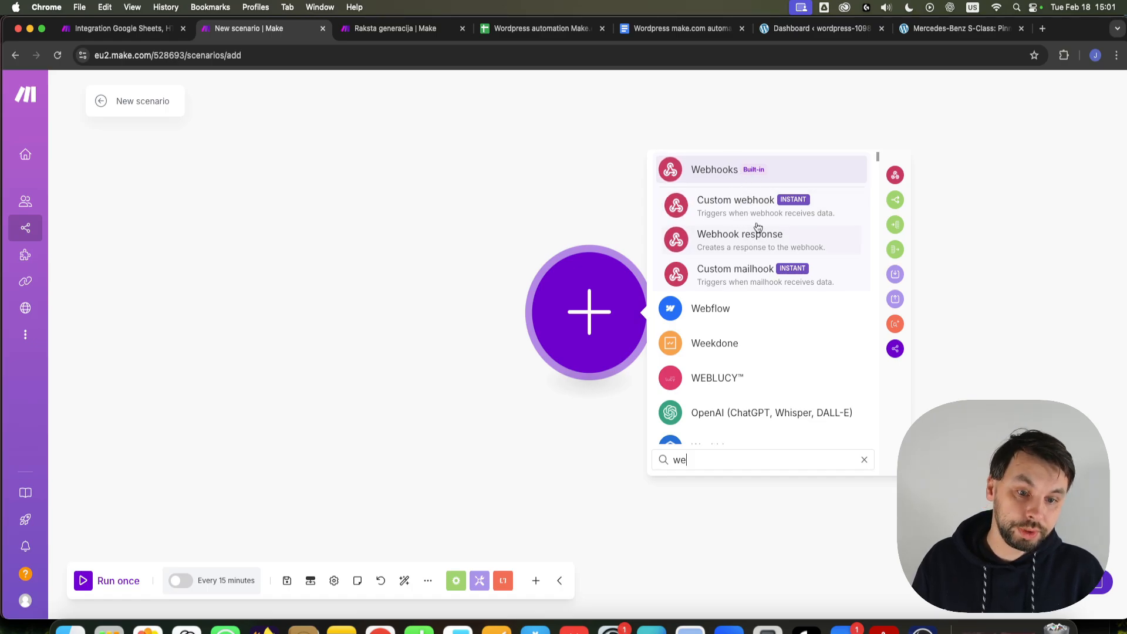
{"action": "left_click", "coordinate": [742, 202]}
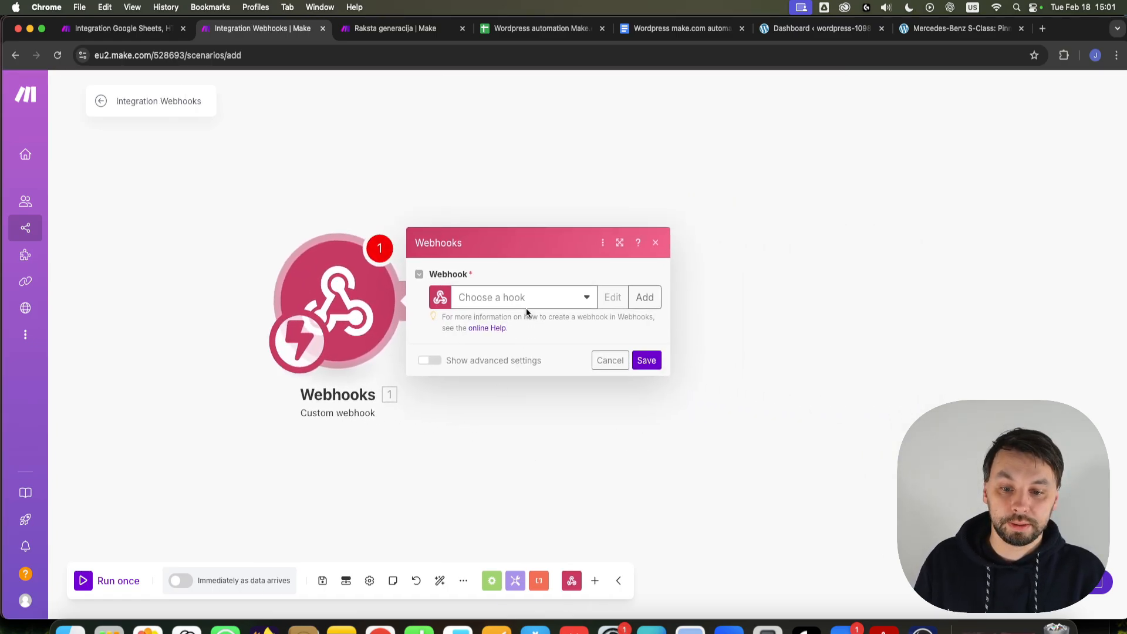
{"action": "left_click", "coordinate": [520, 297]}
{"action": "left_click", "coordinate": [642, 297]}
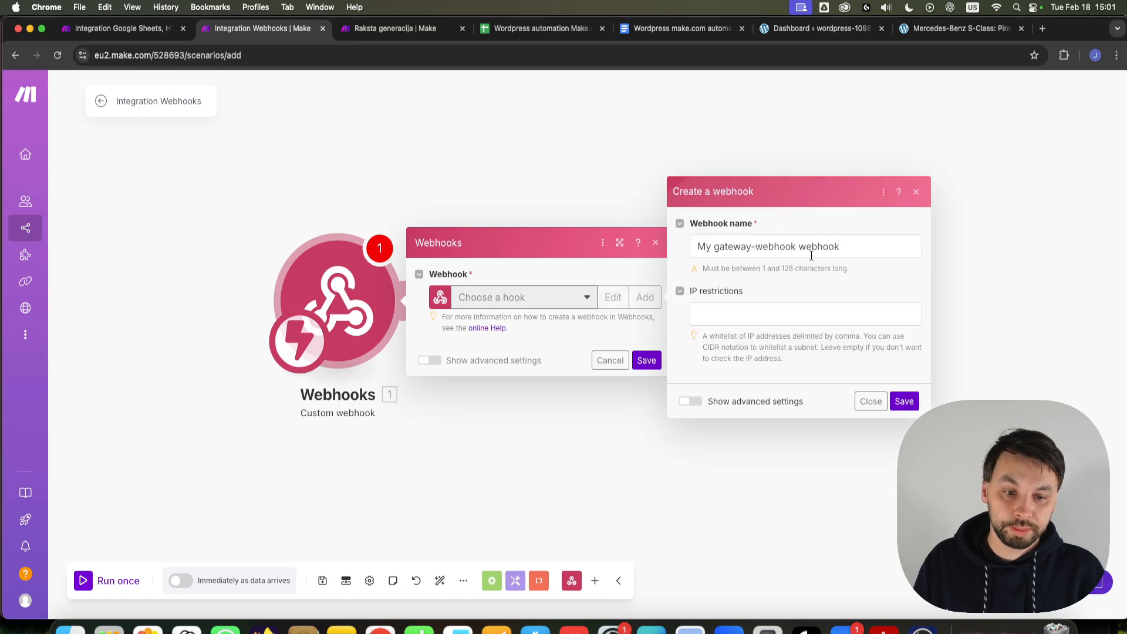
{"action": "left_click_drag", "start_coordinate": [842, 247], "coordinate": [470, 225]}
{"action": "type", "text": "My youtube video web"}
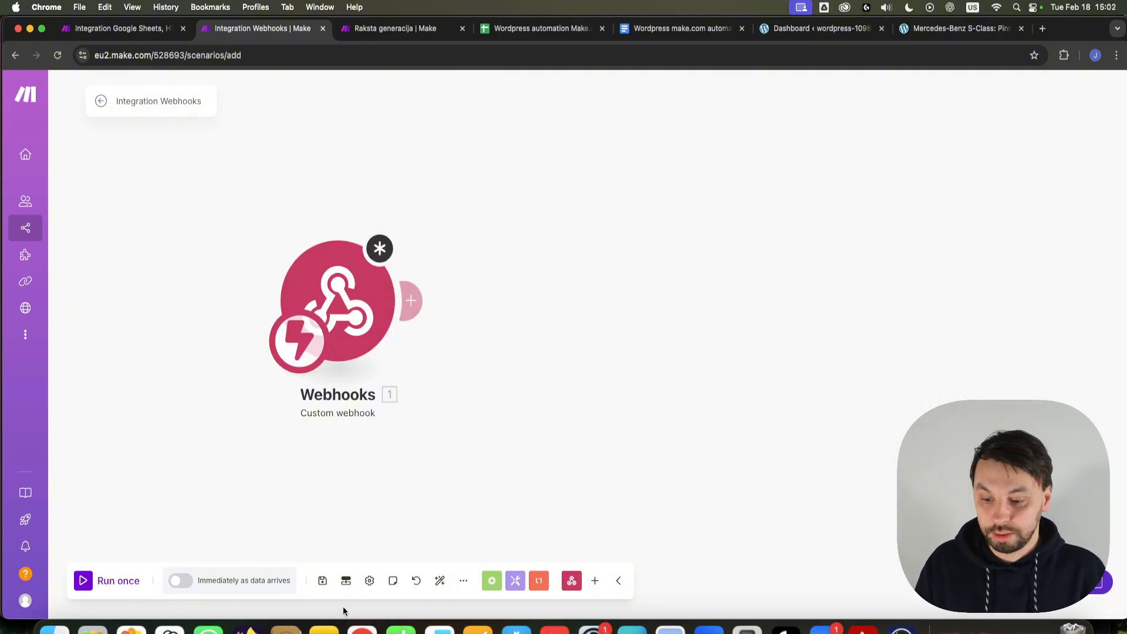
Step: Switch to ChatGPT and ask for a WordPress PHP script that triggers a webhook only once when a post is published and sends the post ID
{"action": "left_click", "coordinate": [168, 627]}
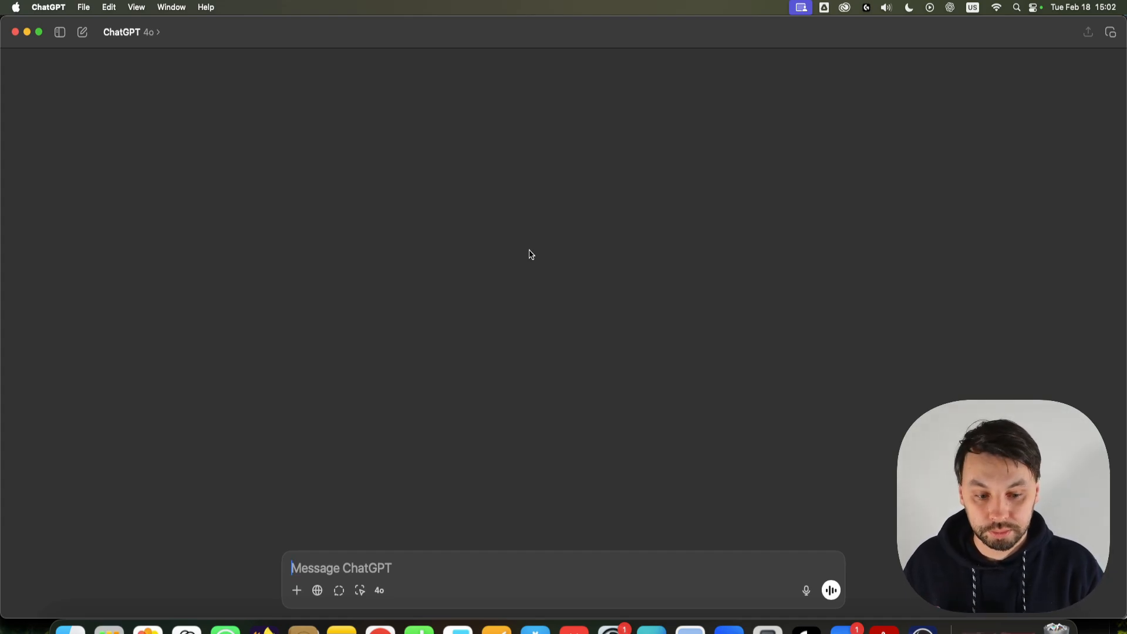
{"action": "type", "text": "Please write me a php script for my wordpress to trigger a webhook once I publish my post, this should be triggered only once and it should send the post id"}
{"action": "key", "text": "Return"}
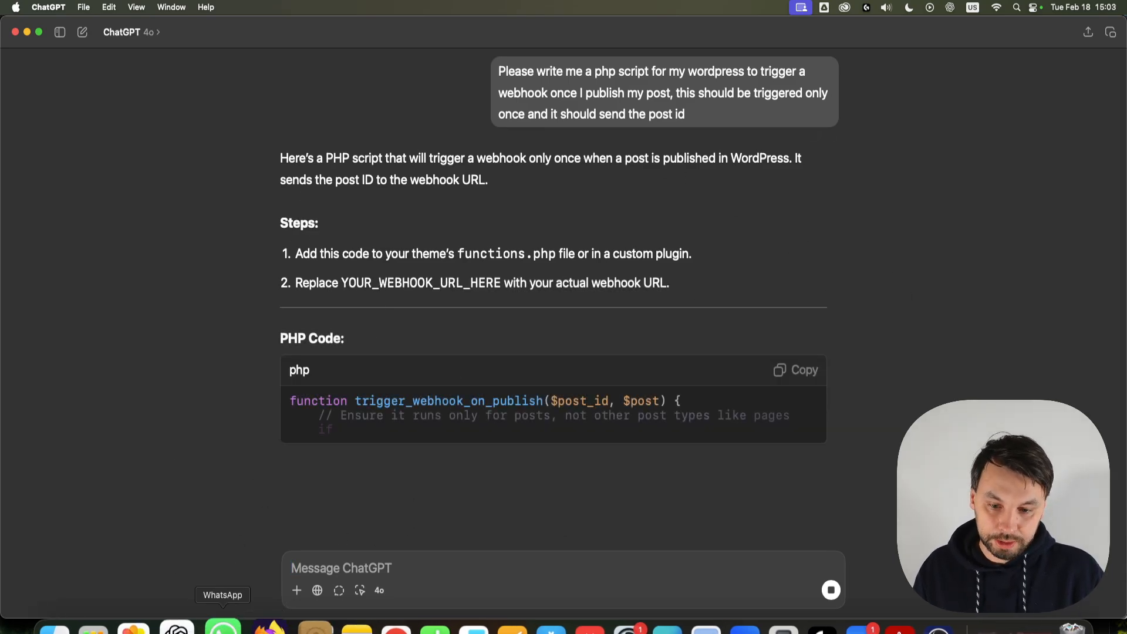
Step: Return to WordPress in Chrome, search the plugin directory for "code snippets", and install and activate the WPCode plugin
{"action": "key", "text": "super+Tab"}
{"action": "mouse_move", "coordinate": [25, 293]}
{"action": "left_click", "coordinate": [138, 309]}
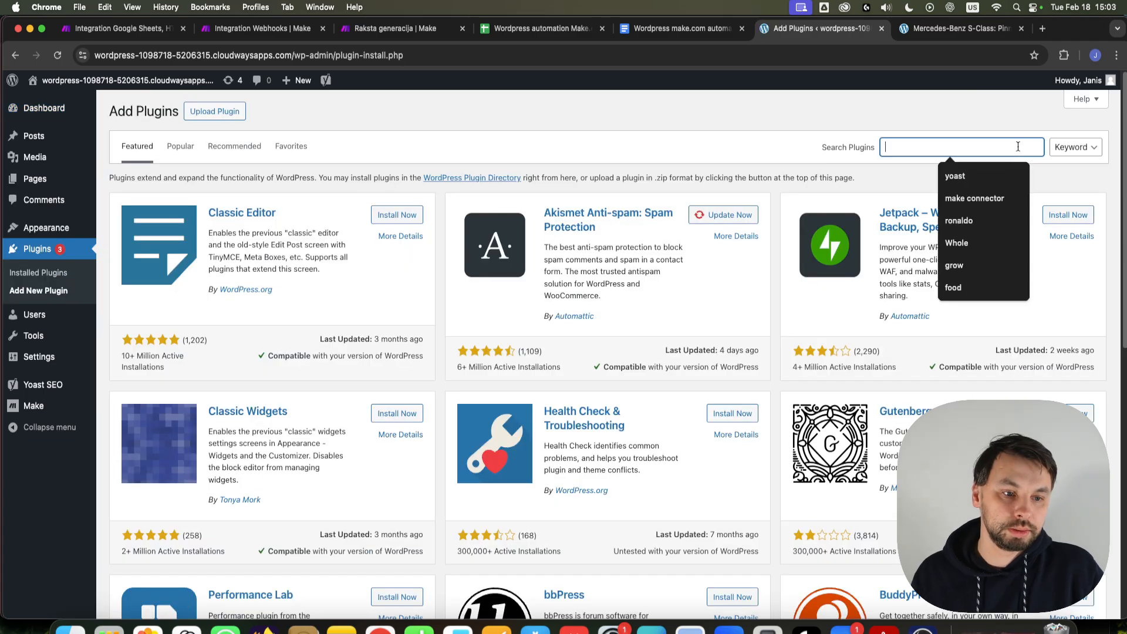
{"action": "type", "text": "c"}
{"action": "key", "text": "Down"}
{"action": "key", "text": "Return"}
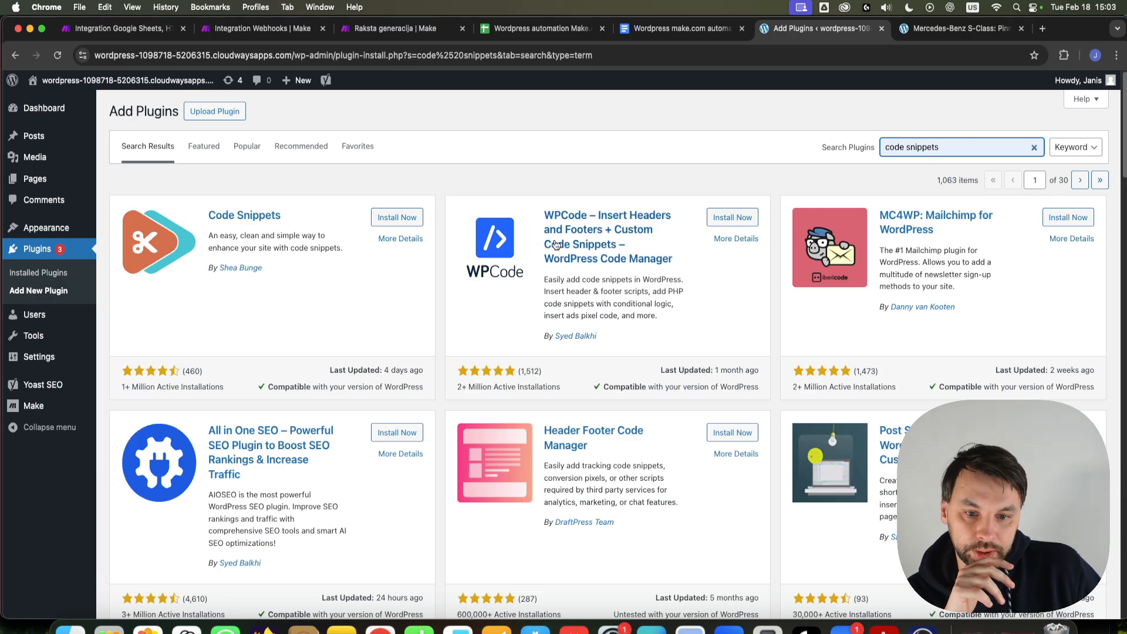
{"action": "left_click", "coordinate": [732, 218]}
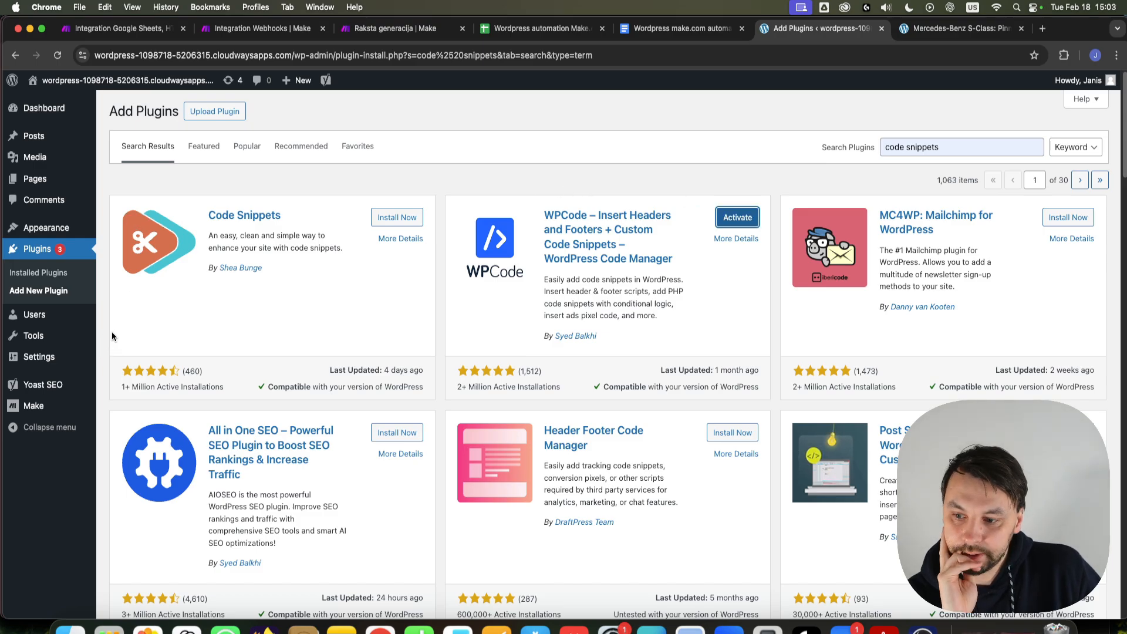
{"action": "left_click", "coordinate": [733, 218]}
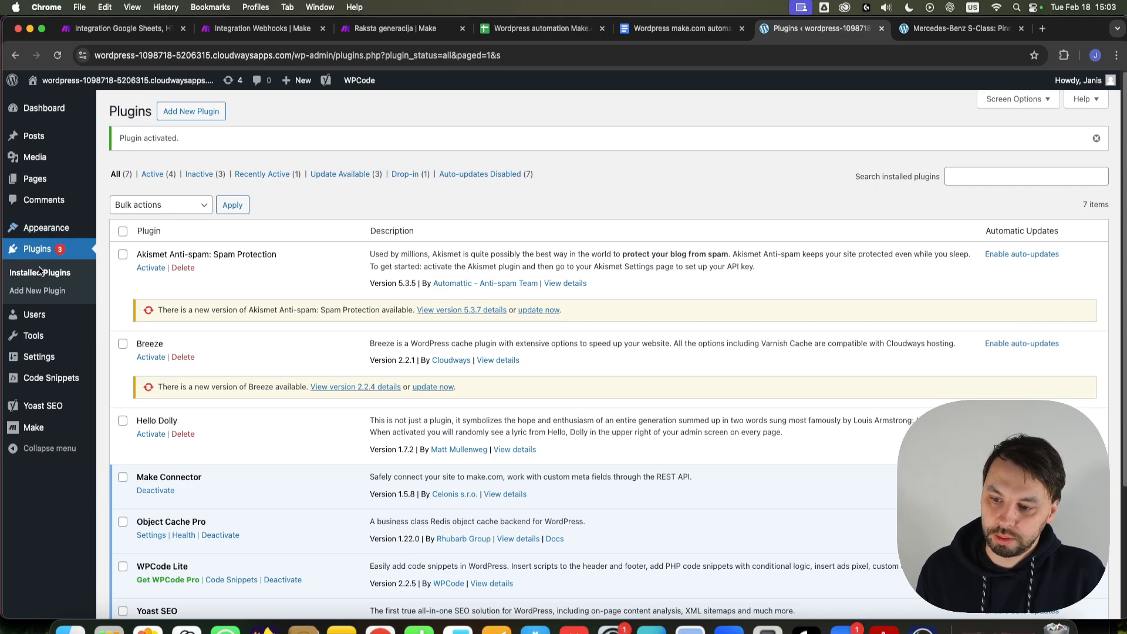
Step: Start a new custom code snippet in WPCode with the code type PHP Snippet
{"action": "left_click", "coordinate": [51, 378]}
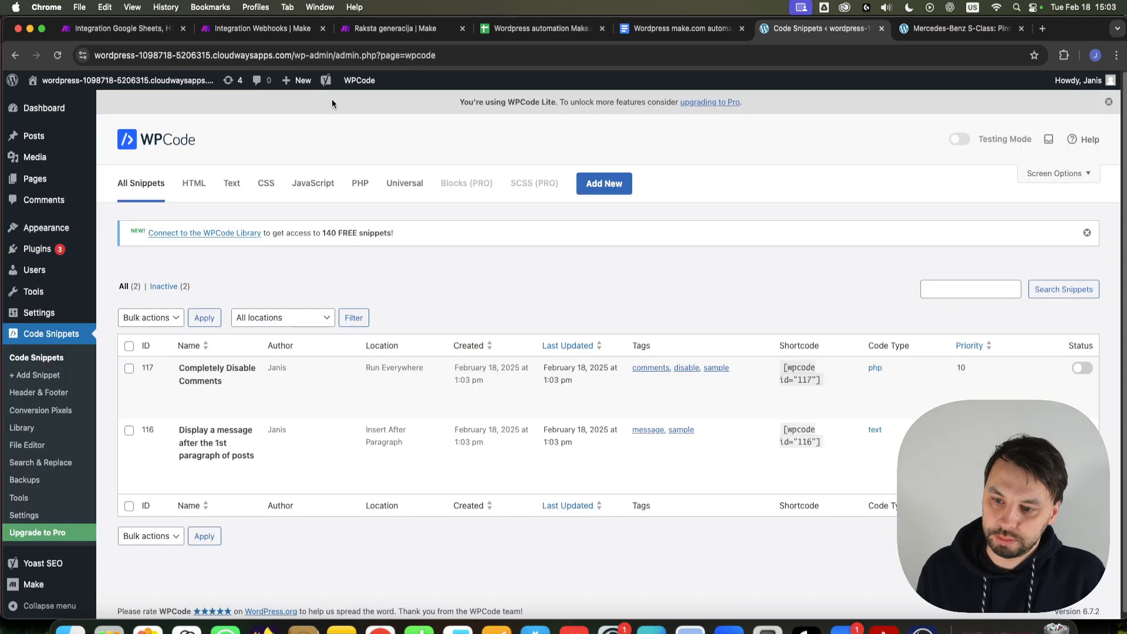
{"action": "left_click", "coordinate": [604, 184]}
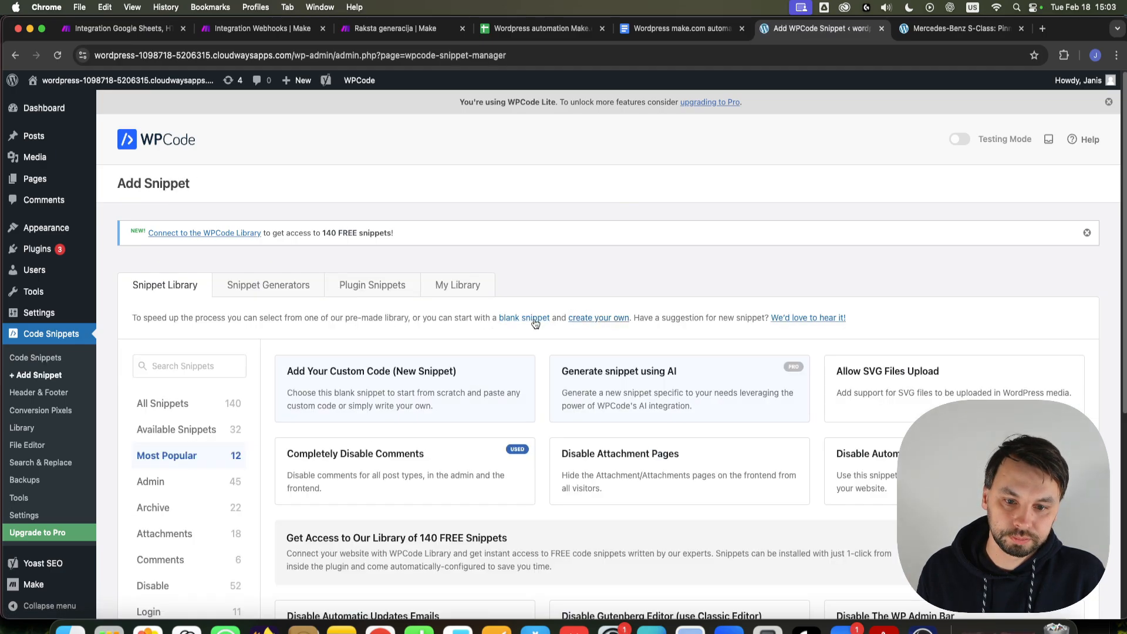
{"action": "scroll", "coordinate": [184, 252], "scroll_direction": "down", "scroll_amount": 3}
{"action": "scroll", "coordinate": [917, 389], "scroll_direction": "up", "scroll_amount": 2}
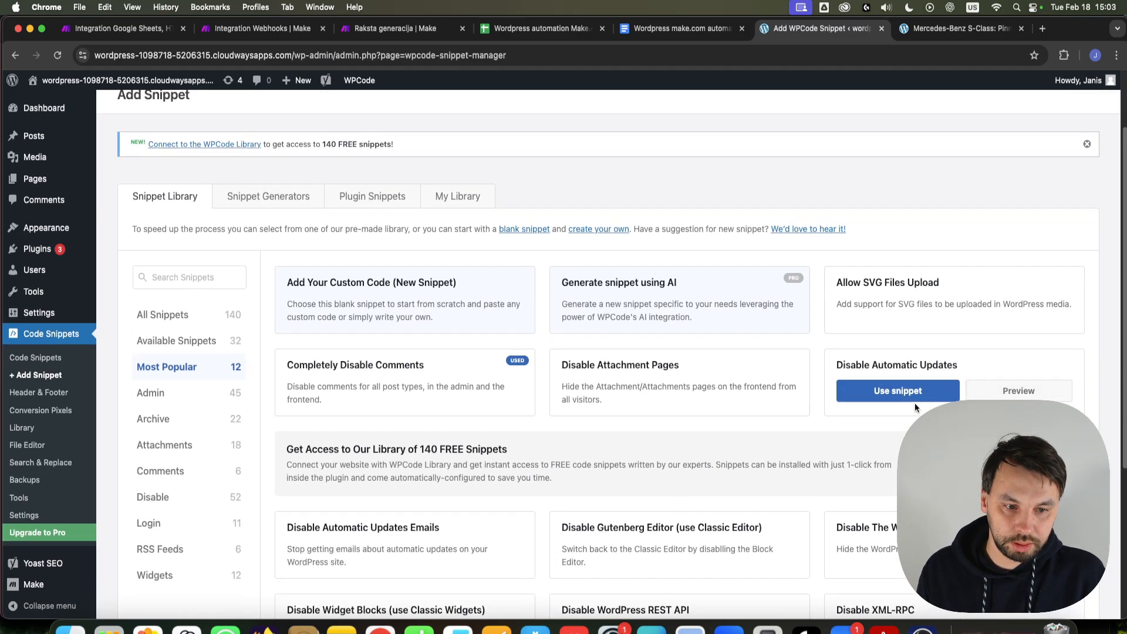
{"action": "mouse_move", "coordinate": [384, 311]}
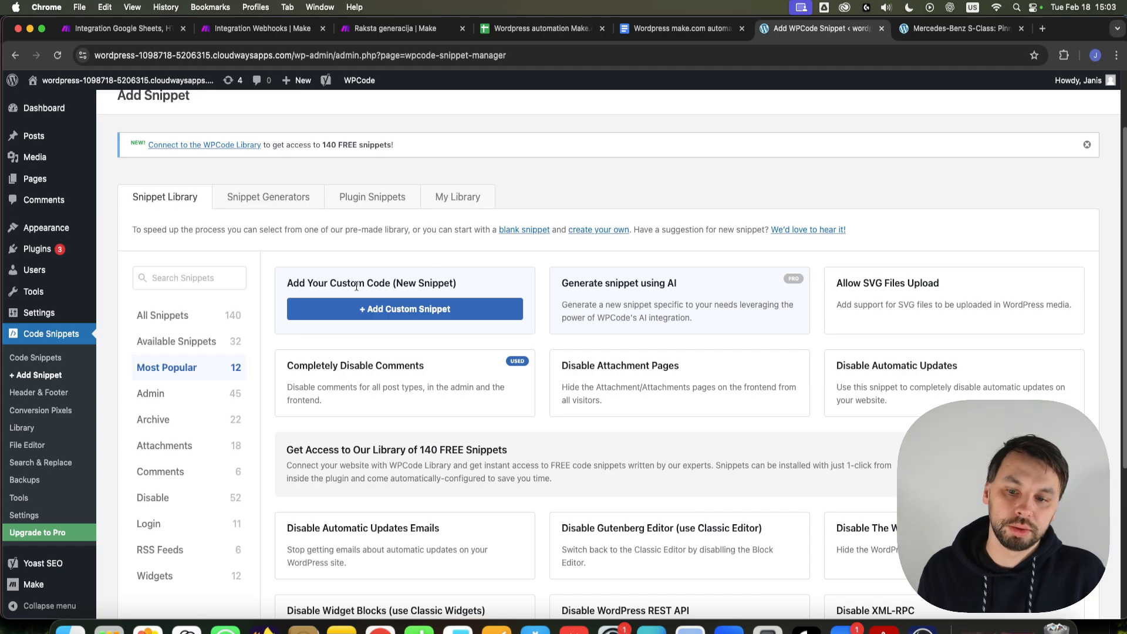
{"action": "left_click", "coordinate": [371, 310]}
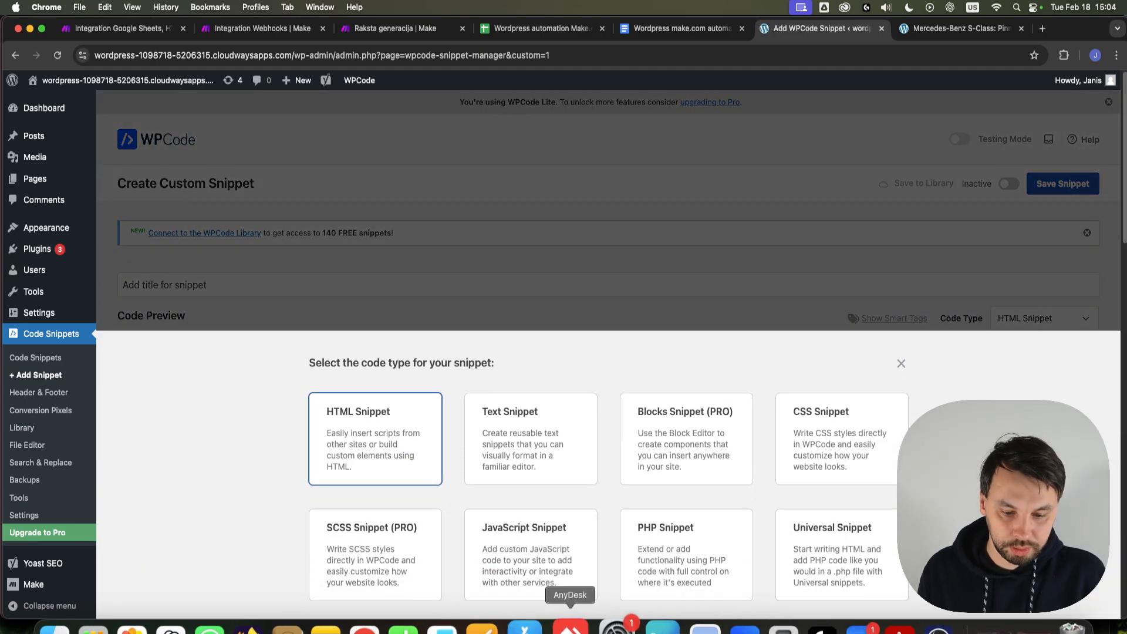
{"action": "left_click", "coordinate": [659, 553]}
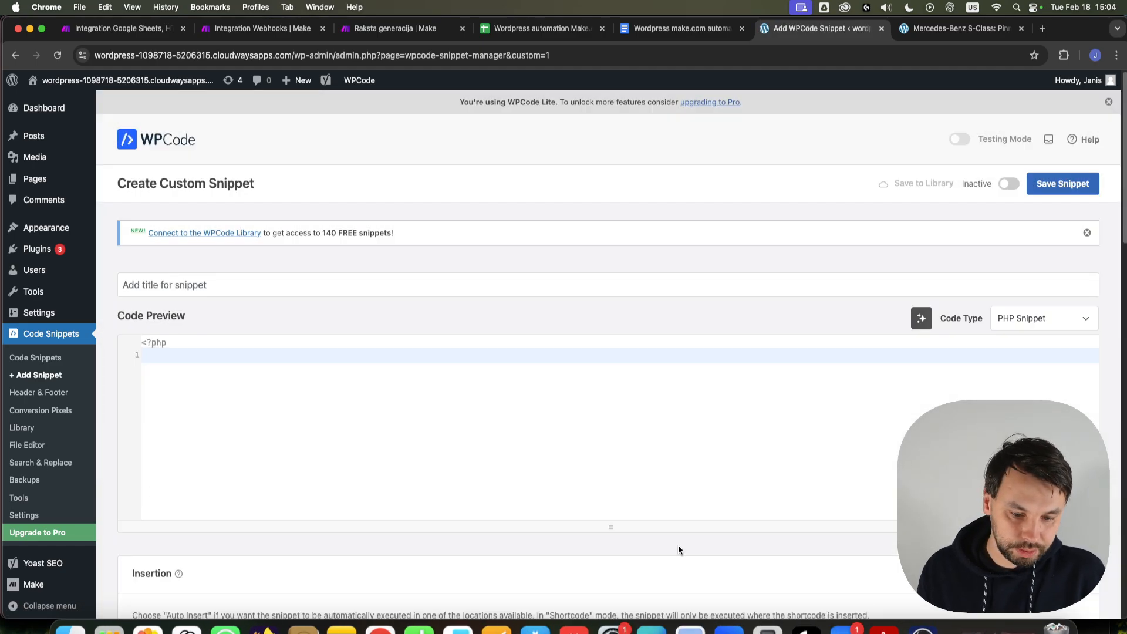
Step: Copy the generated trigger_webhook_on_publish PHP code from ChatGPT and paste it into the new WPCode snippet
{"action": "left_click", "coordinate": [185, 627]}
{"action": "scroll", "coordinate": [790, 164], "scroll_direction": "down", "scroll_amount": 10}
{"action": "scroll", "coordinate": [797, 68], "scroll_direction": "up", "scroll_amount": 3}
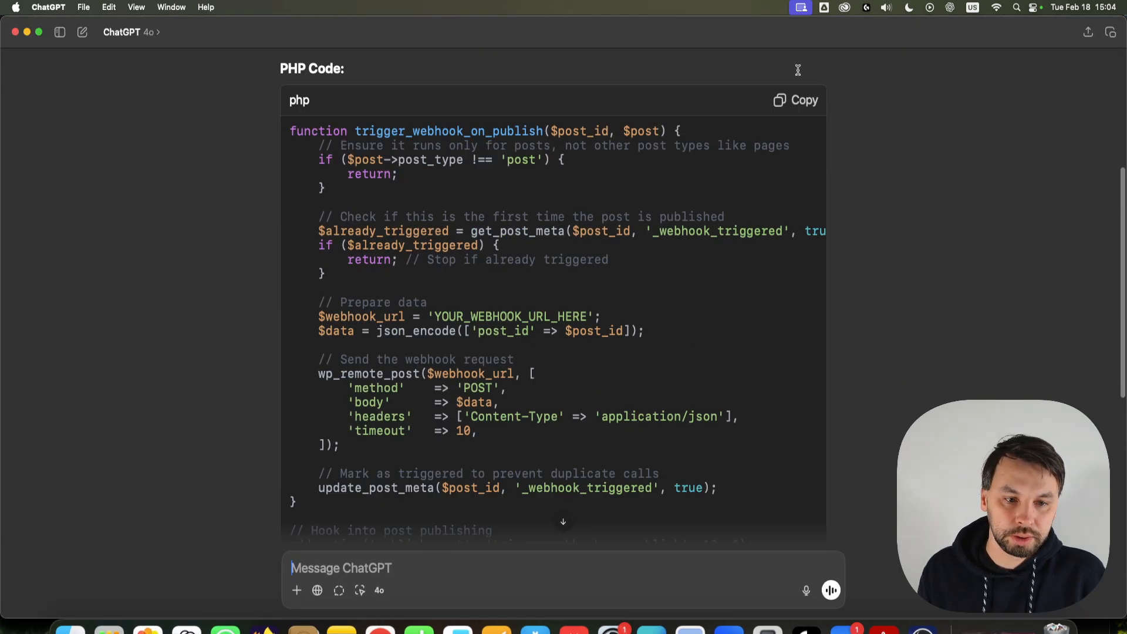
{"action": "left_click", "coordinate": [805, 100]}
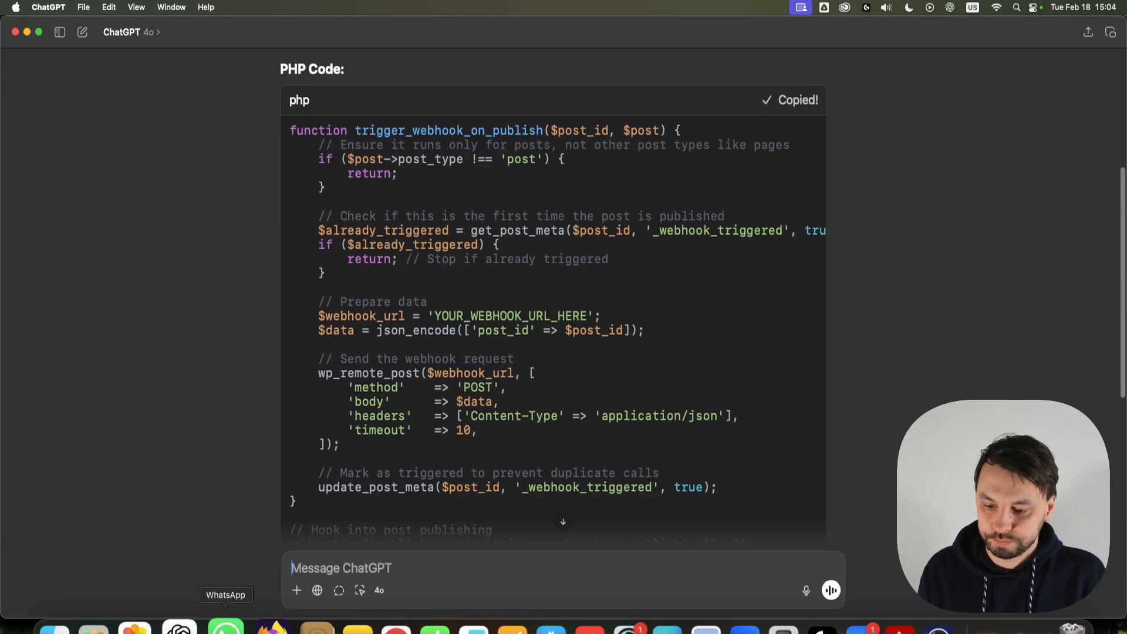
{"action": "left_click", "coordinate": [265, 627]}
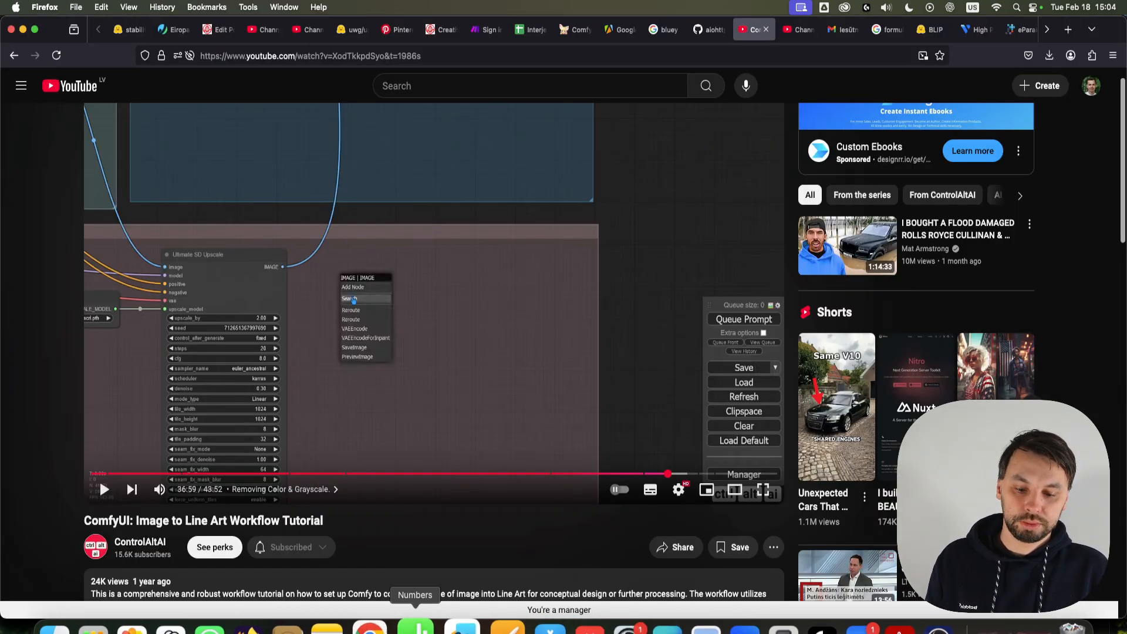
{"action": "left_click", "coordinate": [382, 627]}
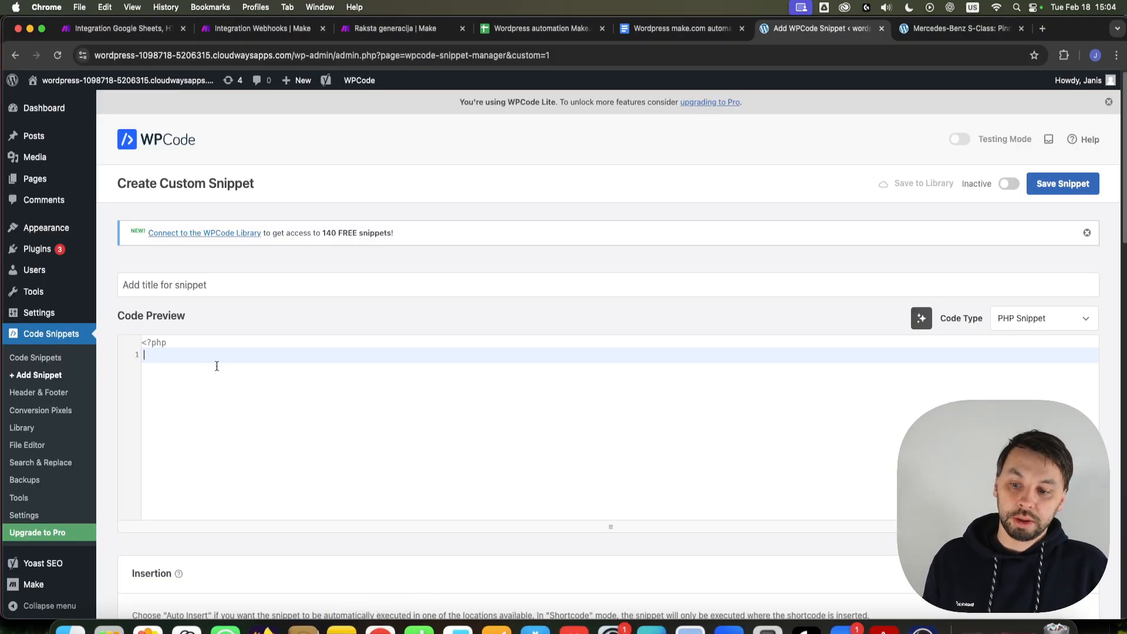
{"action": "key", "text": "super+v"}
{"action": "scroll", "coordinate": [445, 464], "scroll_direction": "up", "scroll_amount": 5}
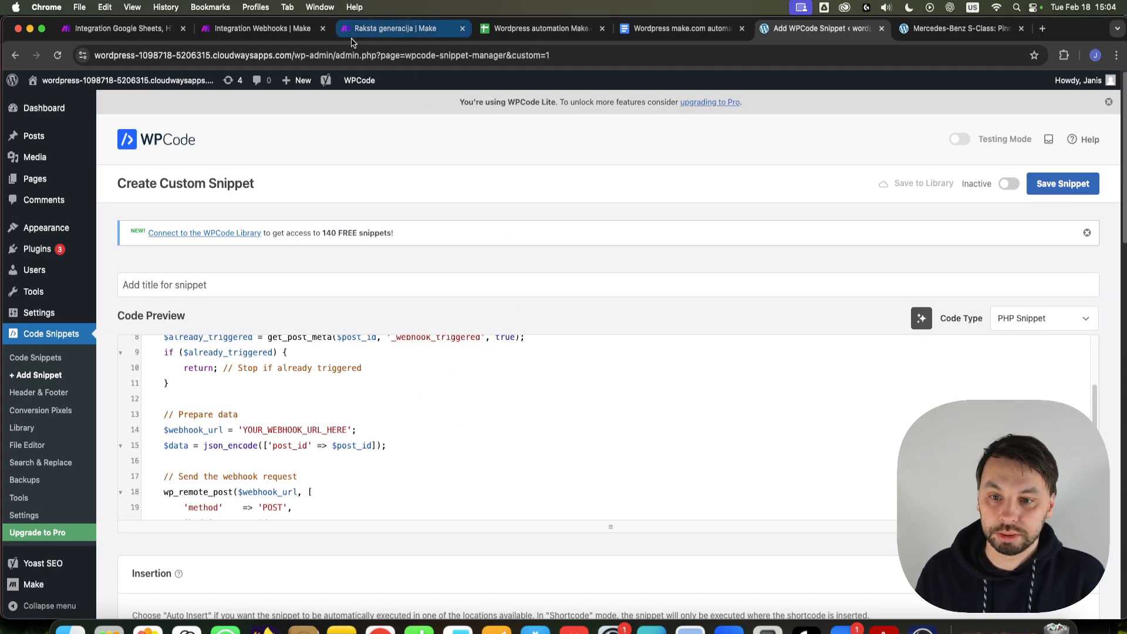
Step: Copy the webhook address from Make's Webhooks module, replace YOUR_WEBHOOK_URL_HERE in the snippet with it, and save and activate the snippet
{"action": "left_click", "coordinate": [258, 28]}
{"action": "left_click", "coordinate": [332, 293]}
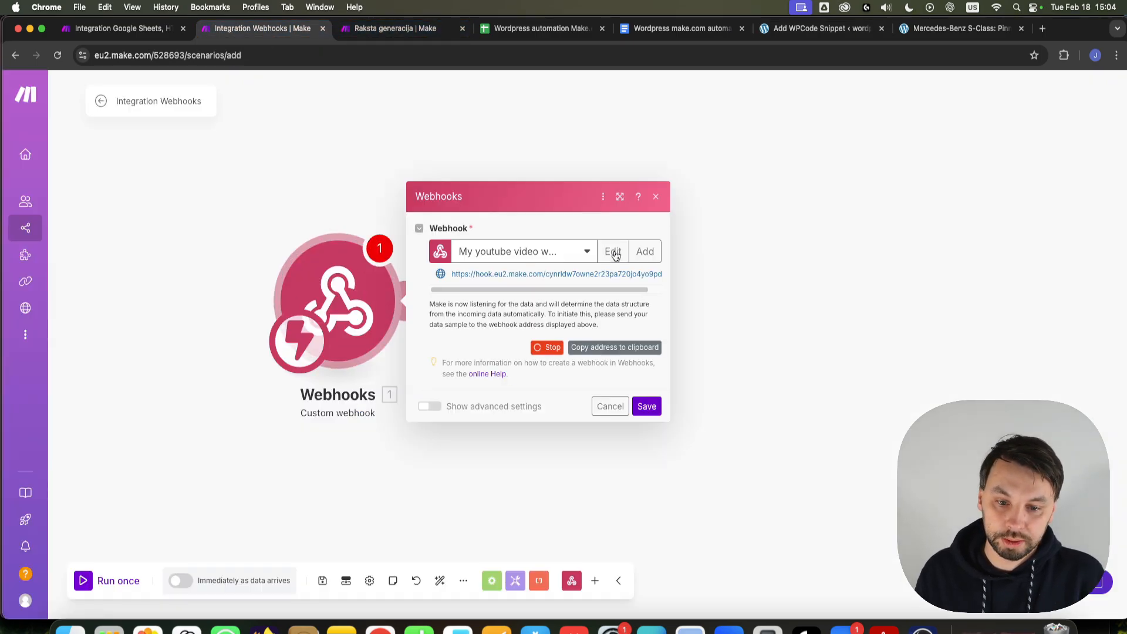
{"action": "left_click", "coordinate": [616, 348]}
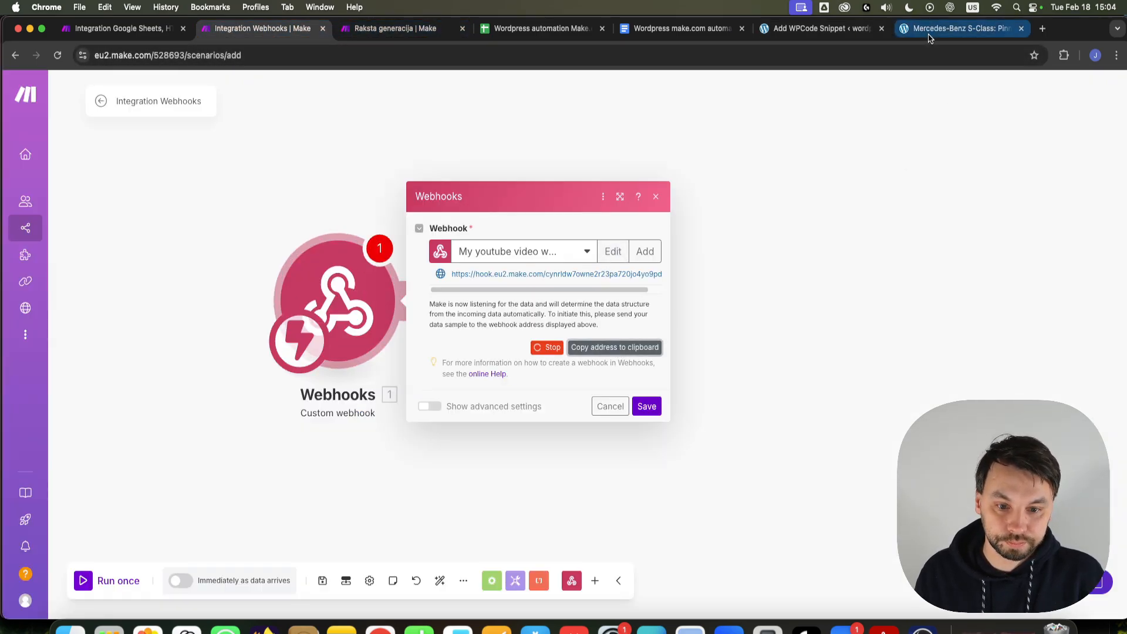
{"action": "left_click", "coordinate": [845, 30]}
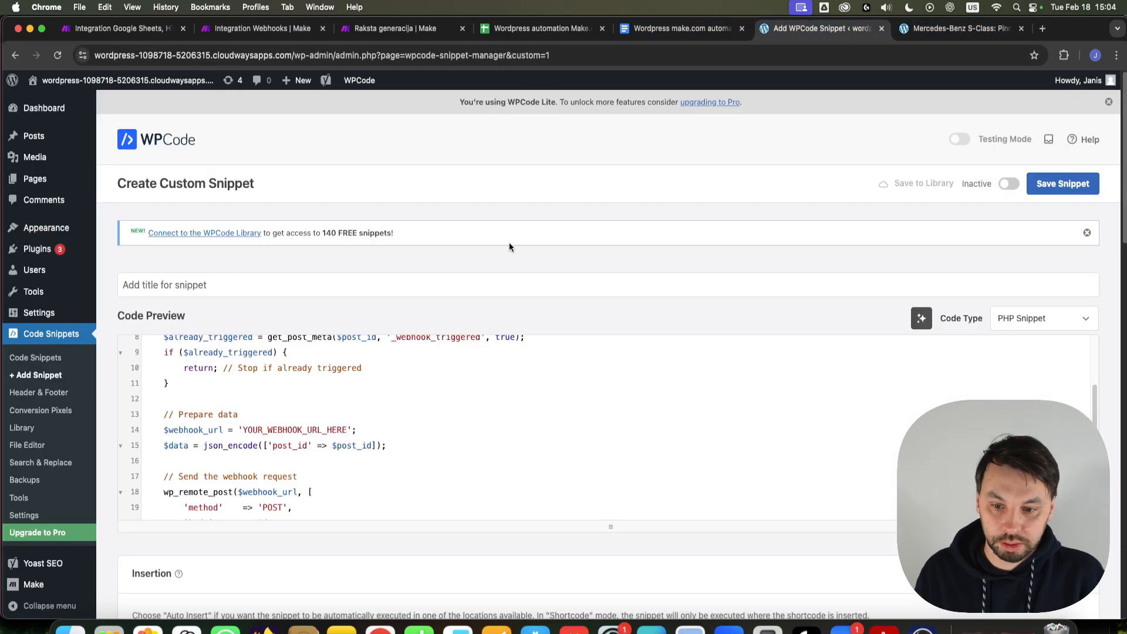
{"action": "mouse_move", "coordinate": [349, 430]}
{"action": "left_mouse_down"}
{"action": "mouse_move", "coordinate": [246, 430]}
{"action": "mouse_move", "coordinate": [348, 429]}
{"action": "left_mouse_up"}
{"action": "left_click", "coordinate": [346, 429]}
{"action": "triple_click", "coordinate": [243, 430]}
{"action": "left_click", "coordinate": [243, 431]}
{"action": "key", "text": "cmd+v"}
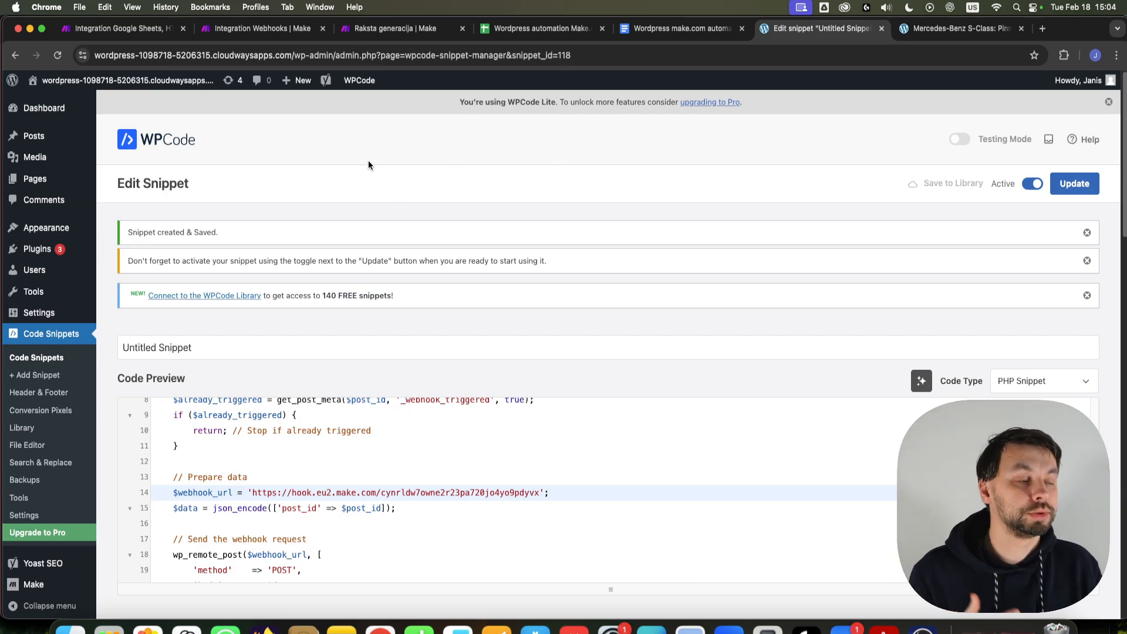
Step: Return to the Make scenario, close the Webhooks settings without saving, and add a WordPress Get a Post module
{"action": "left_click", "coordinate": [255, 28]}
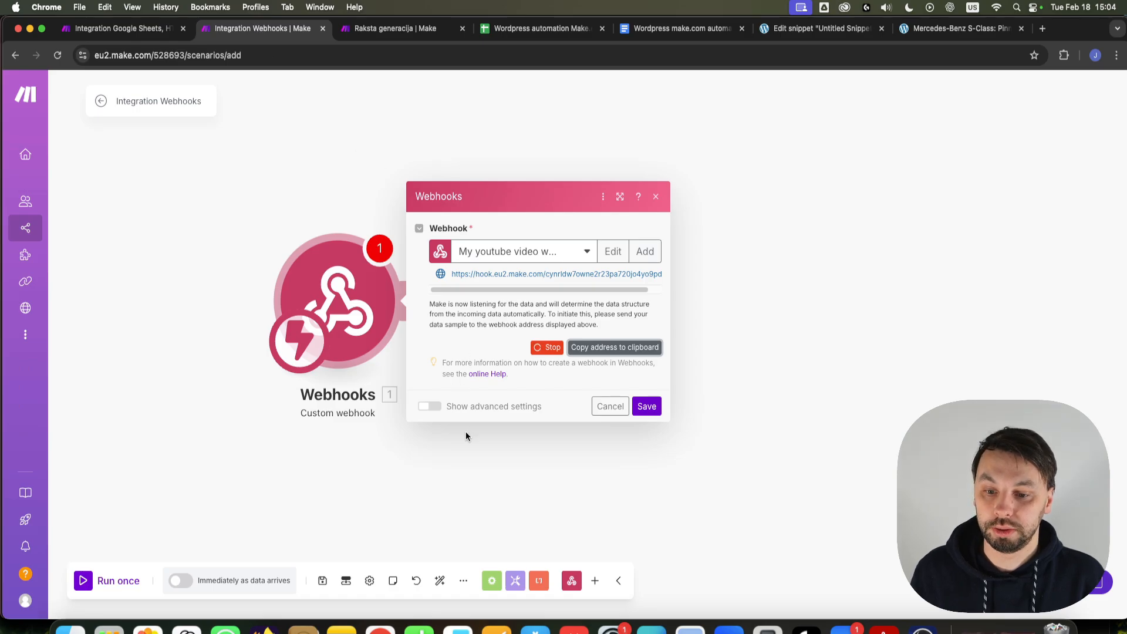
{"action": "left_click", "coordinate": [610, 407]}
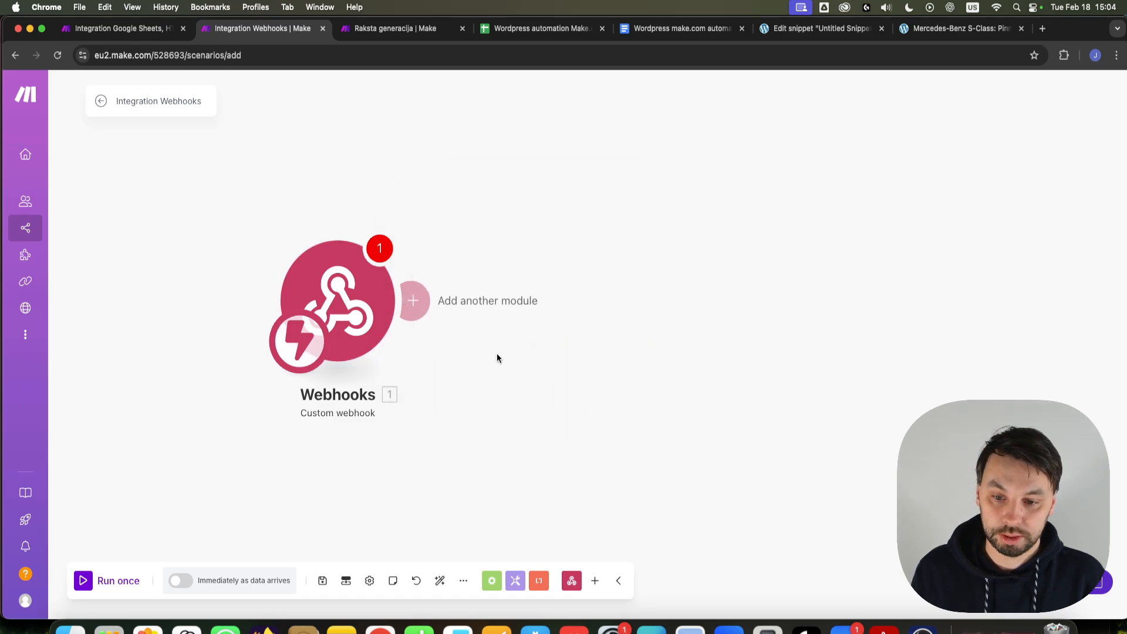
{"action": "left_click", "coordinate": [595, 580]}
{"action": "left_click", "coordinate": [705, 431]}
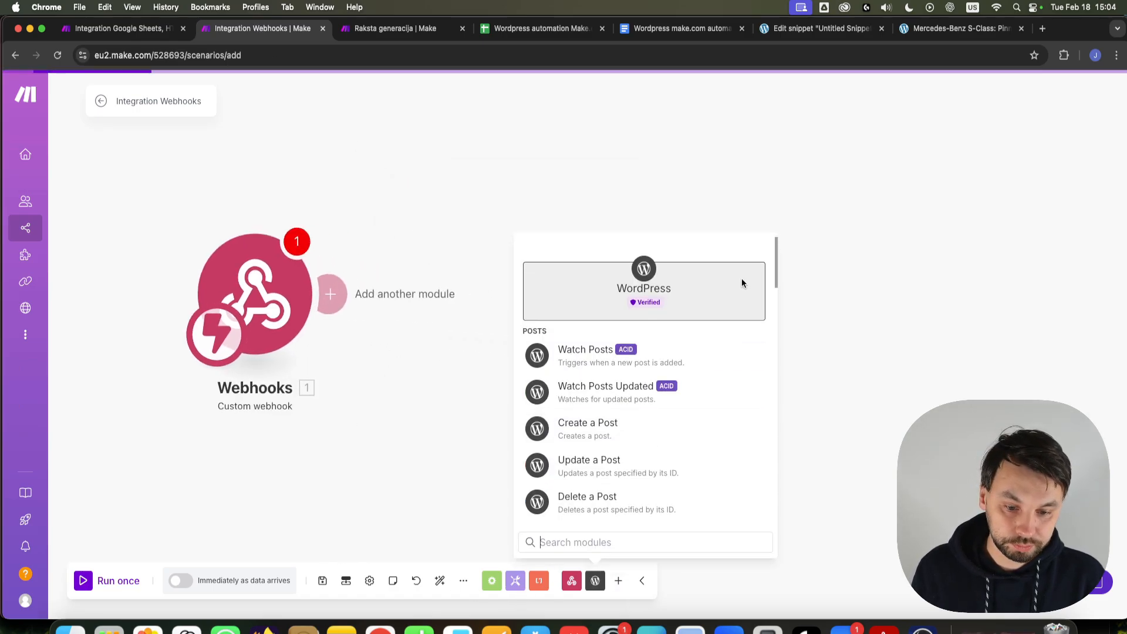
{"action": "type", "text": "get"}
{"action": "left_click", "coordinate": [621, 357]}
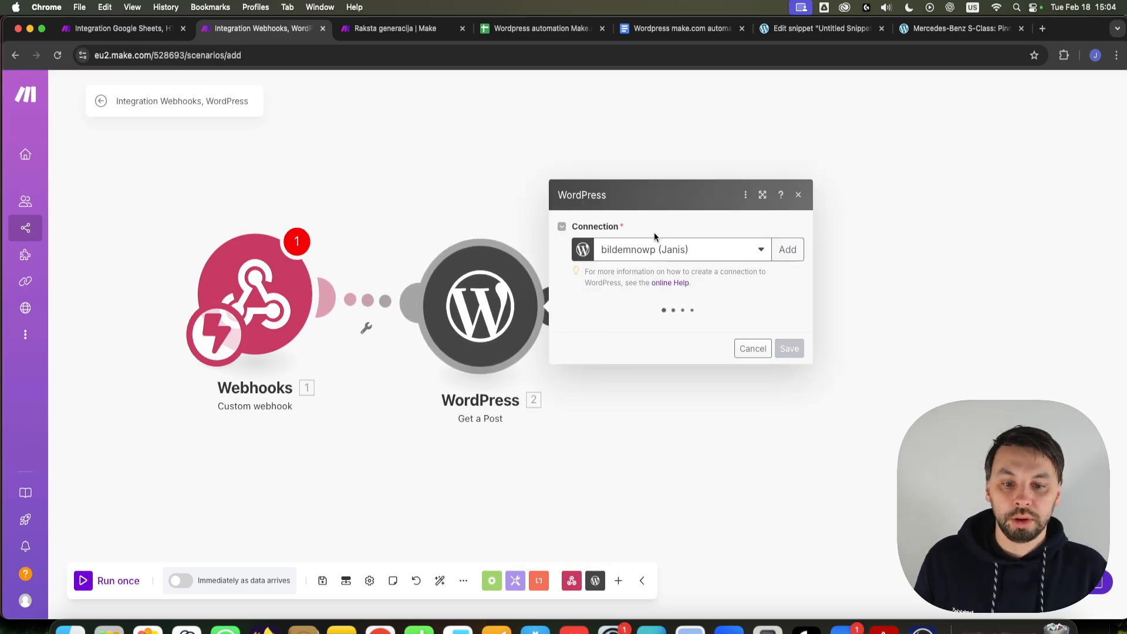
Step: Set the Get a Post module's connection to Make.com Youtube Testing and its type to Posts
{"action": "left_click", "coordinate": [659, 235]}
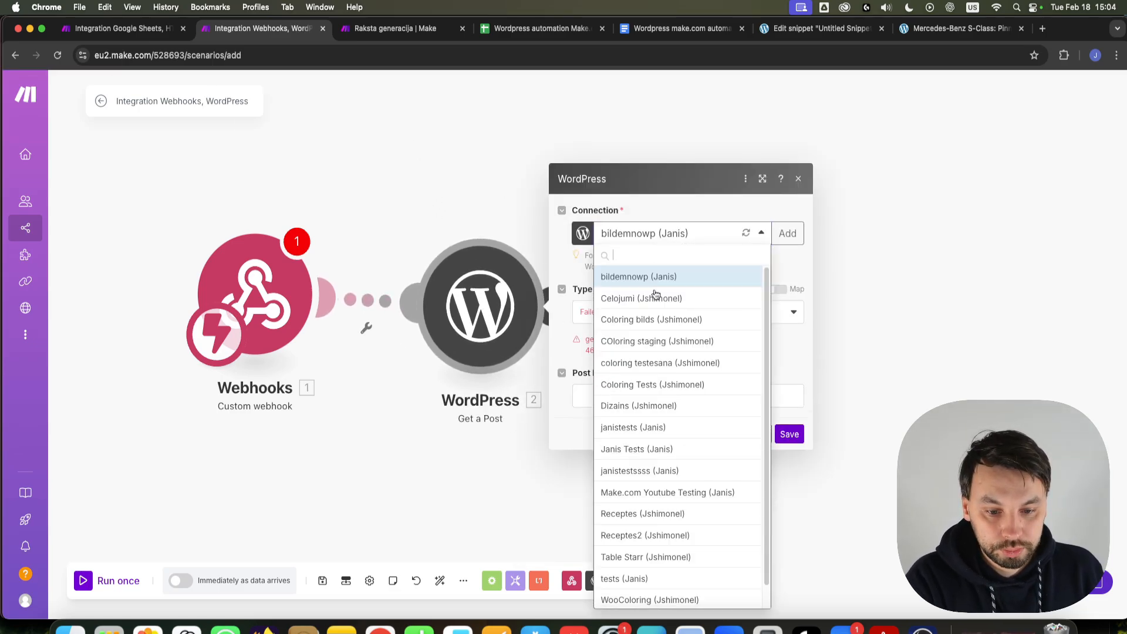
{"action": "left_click", "coordinate": [674, 492]}
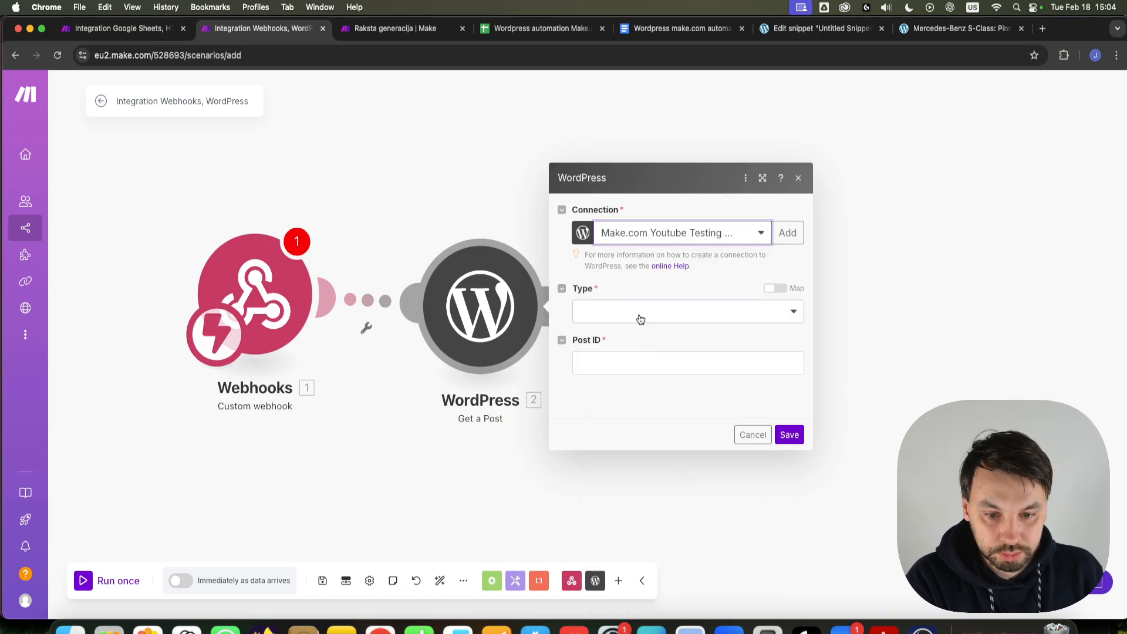
{"action": "left_click", "coordinate": [640, 318]}
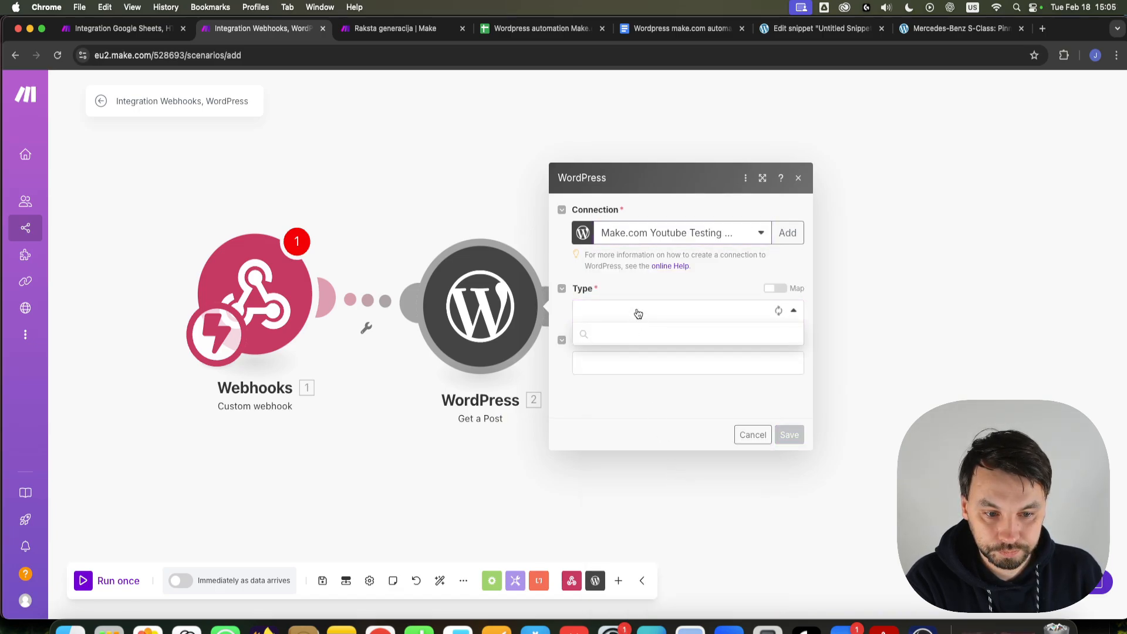
{"action": "left_click", "coordinate": [624, 349]}
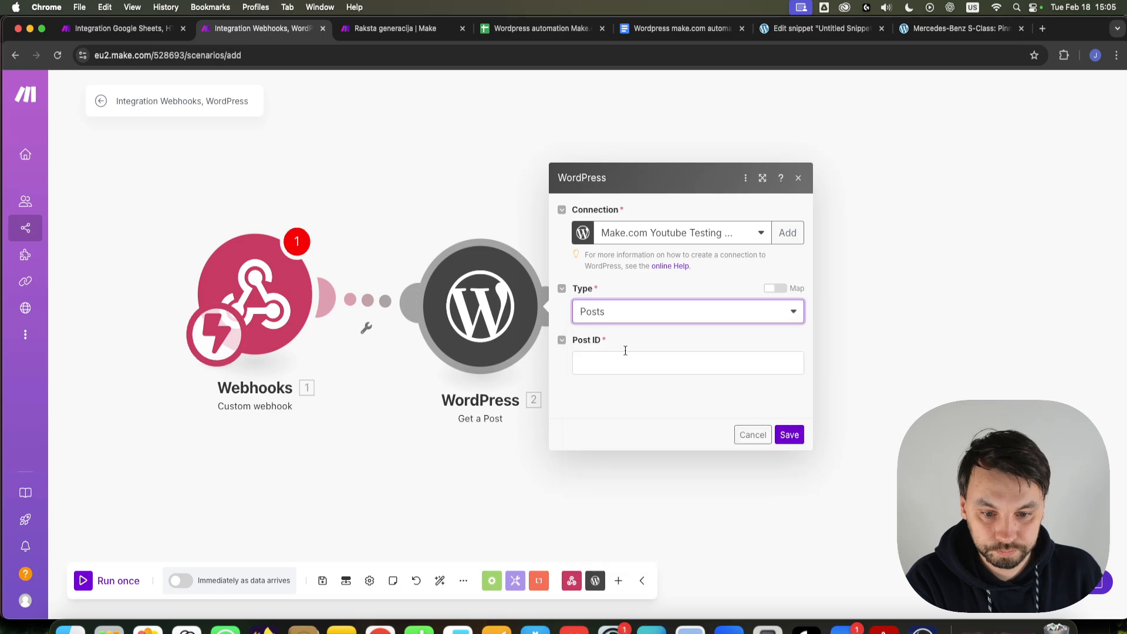
{"action": "left_click", "coordinate": [624, 357]}
Step: Close the Get a Post settings and unlink the Webhooks trigger from the WordPress module
{"action": "left_click", "coordinate": [327, 346]}
{"action": "left_click", "coordinate": [366, 328]}
{"action": "left_click", "coordinate": [402, 329]}
Step: Save the scenario and try to run it once with the unlinked Webhooks trigger
{"action": "right_click", "coordinate": [240, 275]}
{"action": "left_click", "coordinate": [303, 305]}
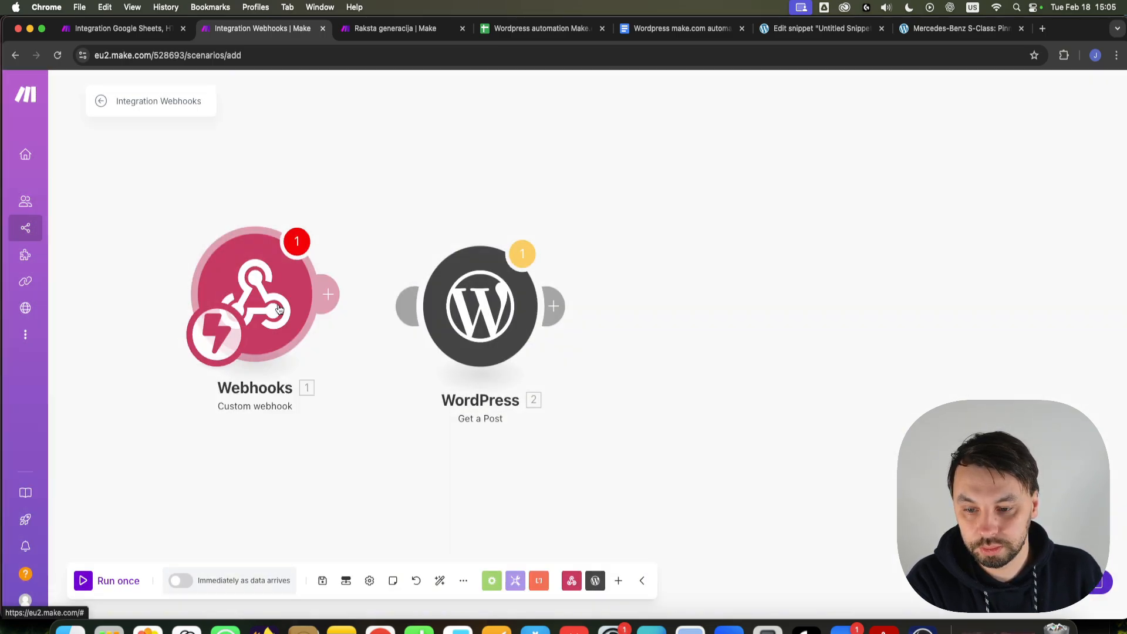
{"action": "left_click", "coordinate": [696, 215]}
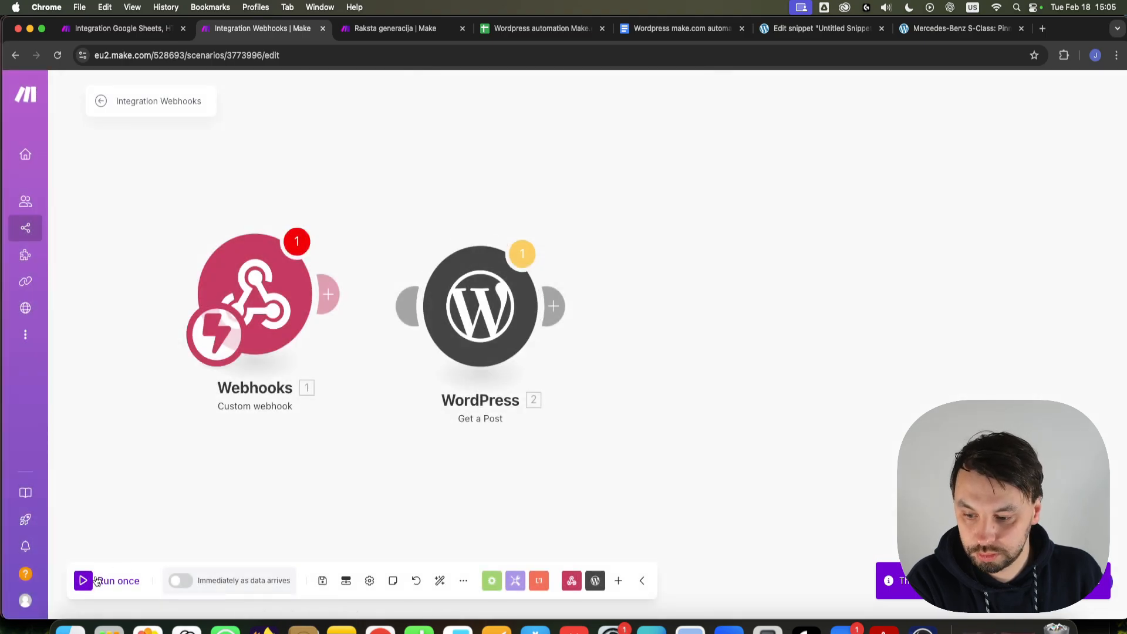
{"action": "left_click", "coordinate": [94, 579]}
{"action": "left_click", "coordinate": [655, 388]}
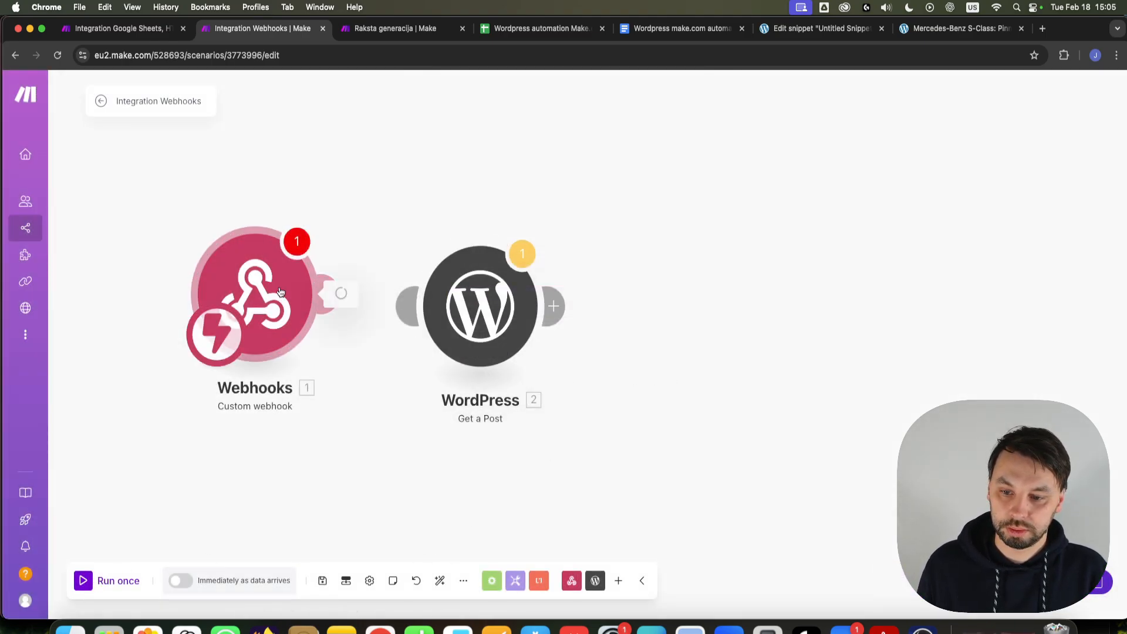
Step: Select My youtube video webhook in the Webhooks module, save it, and run the scenario once to wait for data
{"action": "left_click", "coordinate": [305, 294]}
{"action": "left_click", "coordinate": [421, 291]}
{"action": "scroll", "coordinate": [451, 433], "scroll_direction": "down", "scroll_amount": 3}
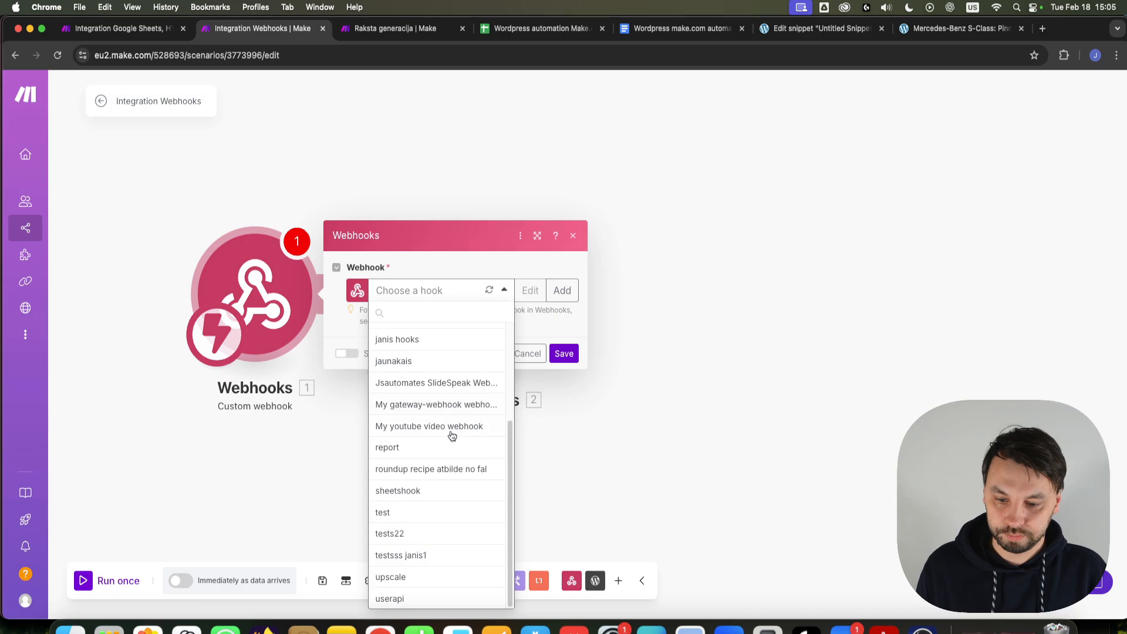
{"action": "scroll", "coordinate": [434, 561], "scroll_direction": "up", "scroll_amount": 3}
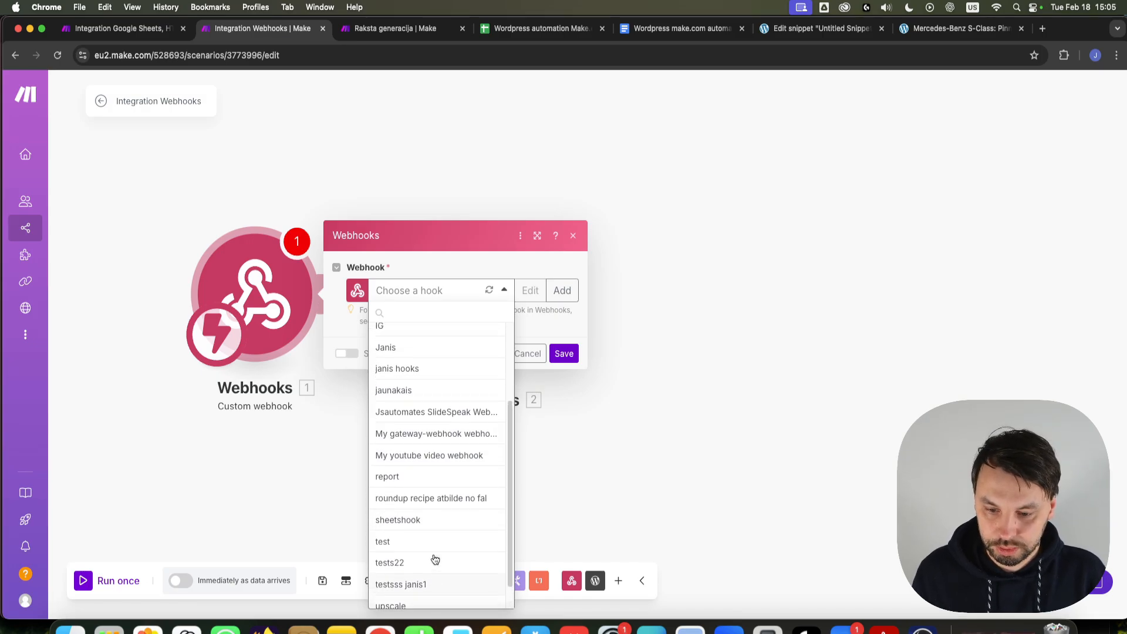
{"action": "left_click", "coordinate": [417, 570]}
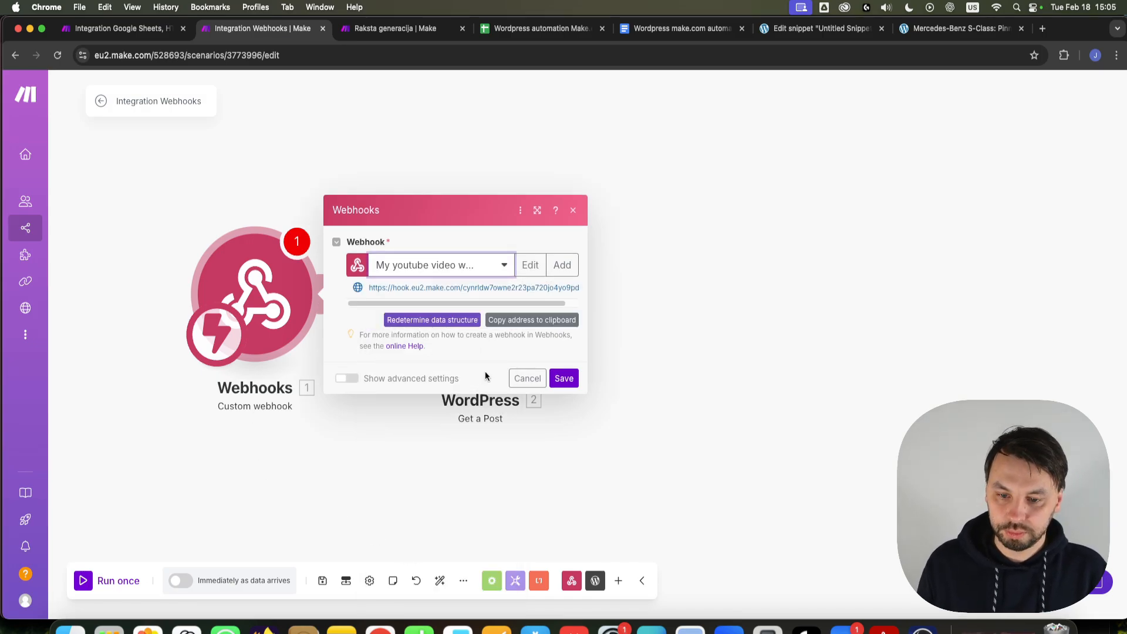
{"action": "left_click", "coordinate": [563, 378]}
{"action": "left_click", "coordinate": [108, 581]}
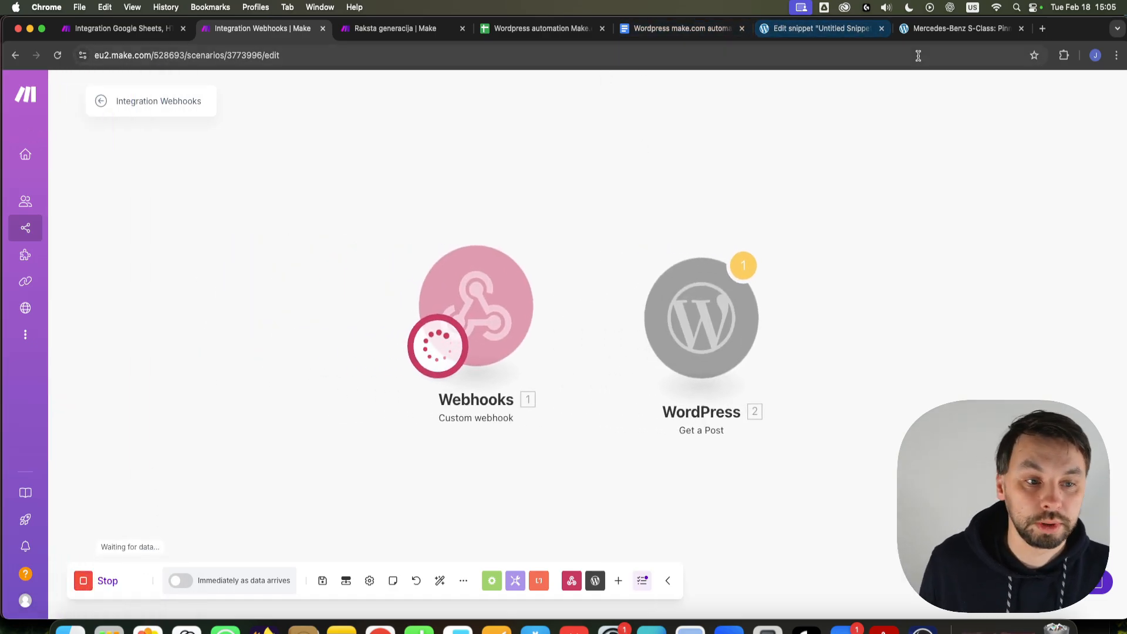
Step: Publish the draft post "BMW M5: A Perfect Fusion of Luxury and Performance" in WordPress and return to the Make webhook scenario
{"action": "left_click", "coordinate": [965, 30]}
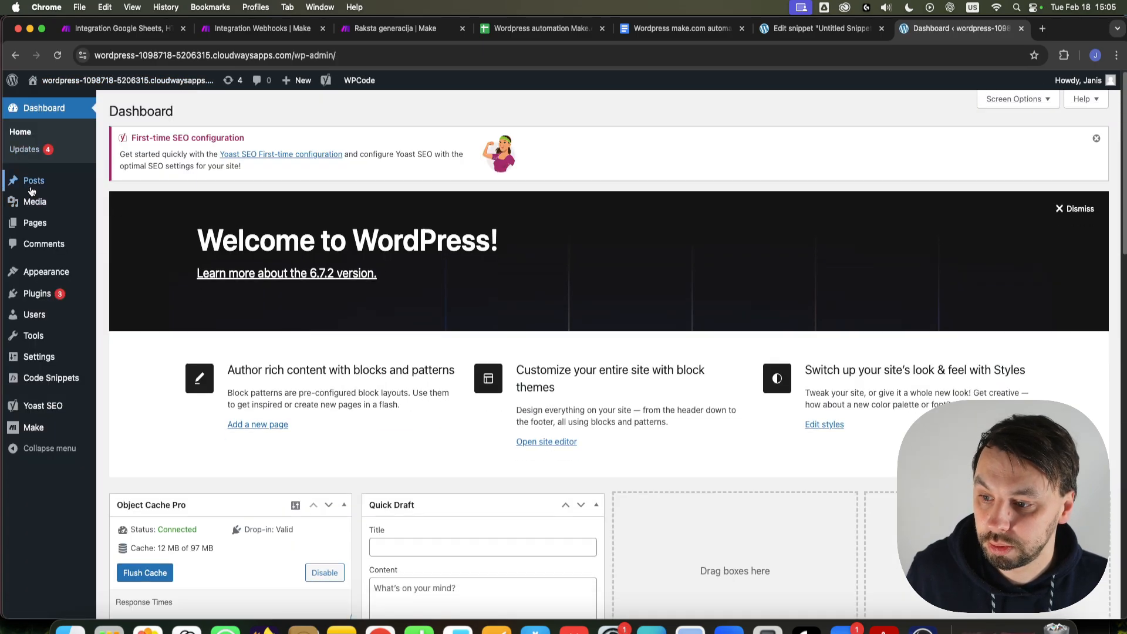
{"action": "left_click", "coordinate": [32, 187]}
{"action": "left_click", "coordinate": [140, 293]}
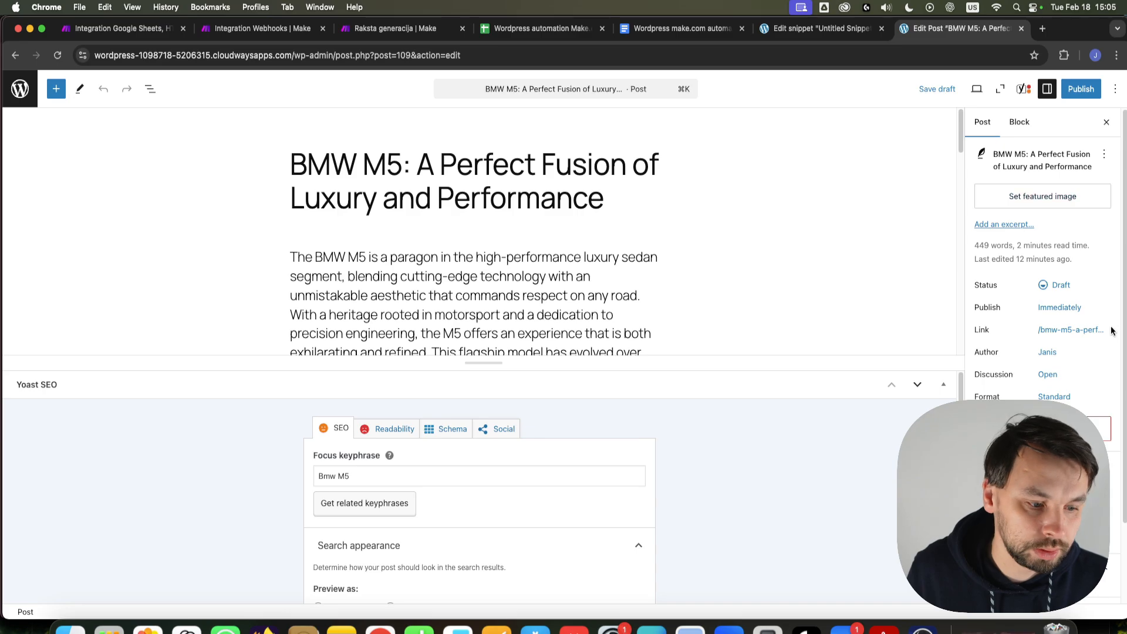
{"action": "left_click", "coordinate": [1081, 89]}
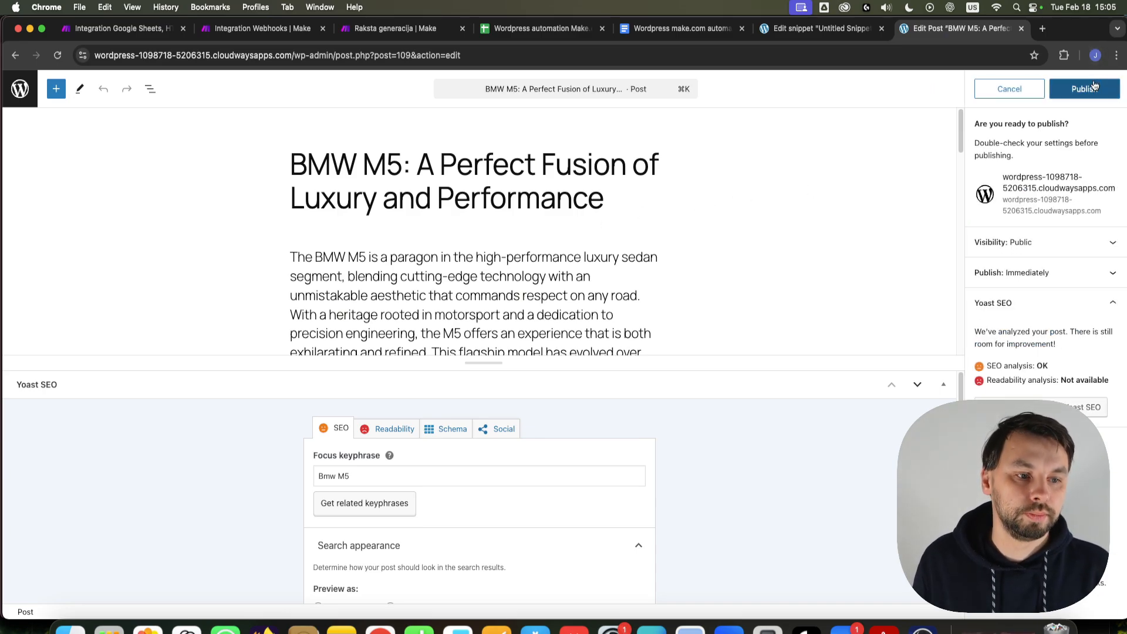
{"action": "left_click", "coordinate": [1078, 89]}
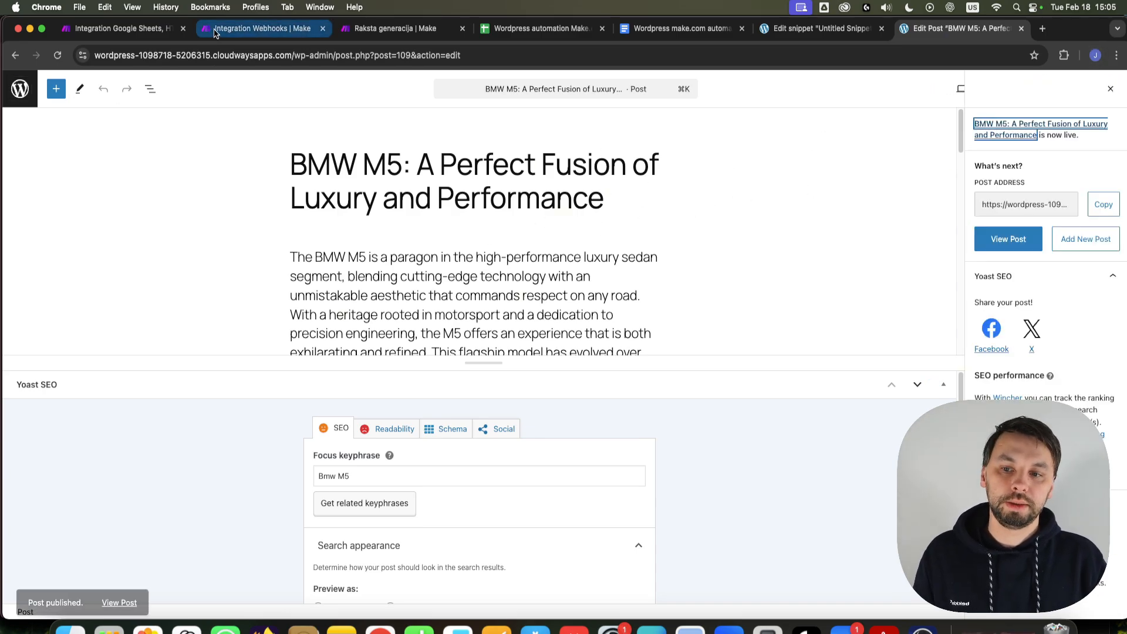
{"action": "left_click", "coordinate": [263, 28]}
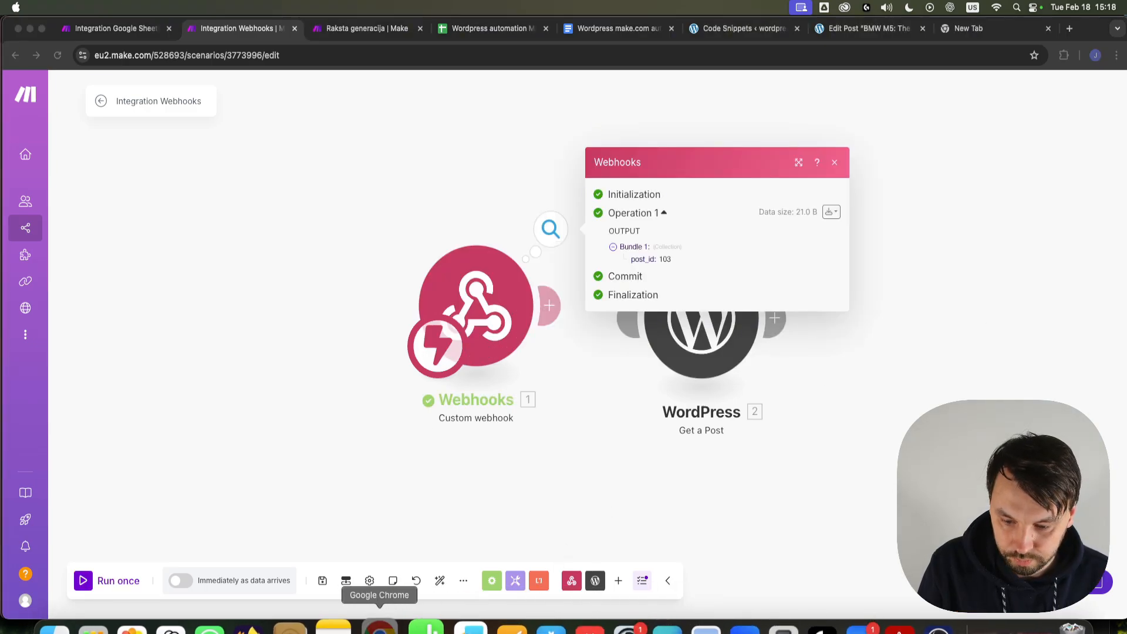
{"action": "left_click", "coordinate": [379, 627]}
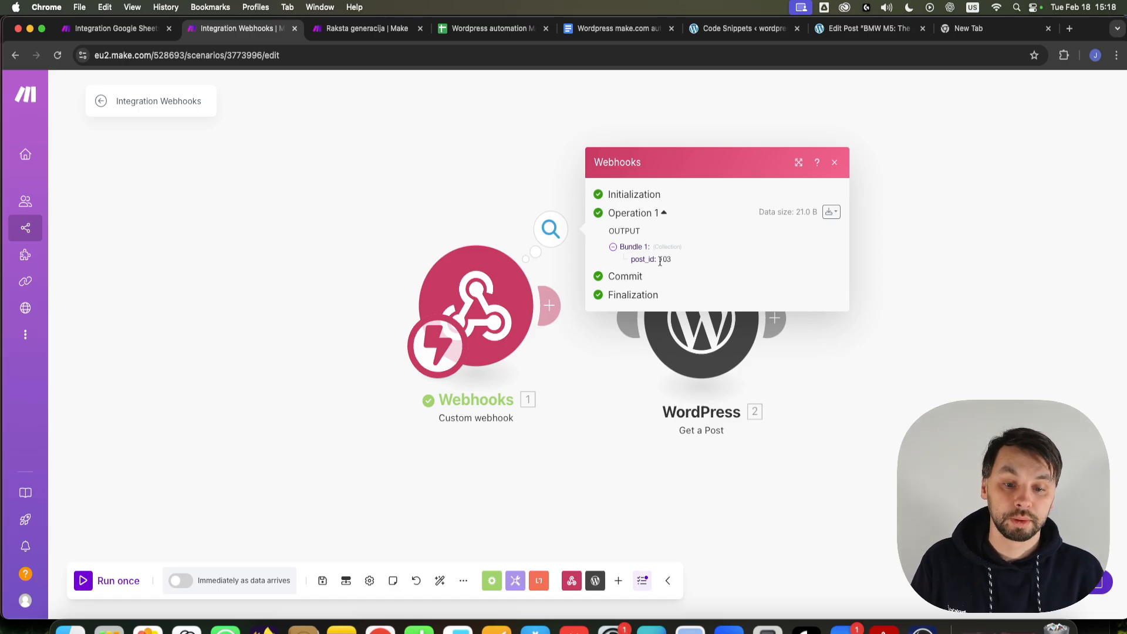
Step: Link the Webhooks trigger to the WordPress Get a Post module and dismiss the filter setup
{"action": "left_click", "coordinate": [737, 392]}
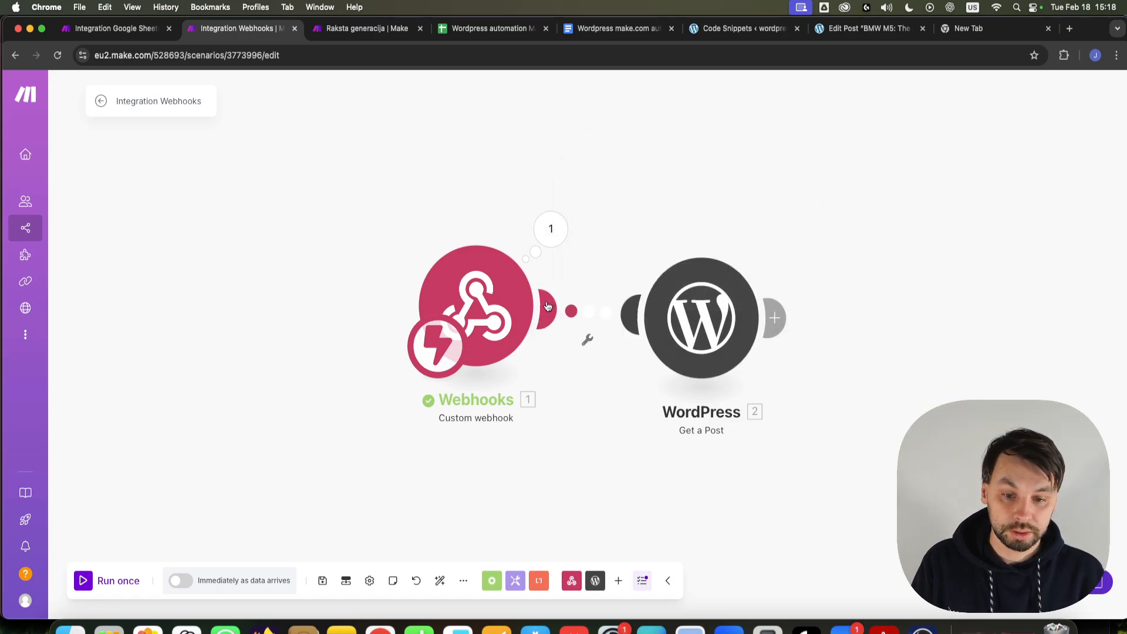
{"action": "left_click", "coordinate": [587, 339]}
{"action": "left_click", "coordinate": [830, 422]}
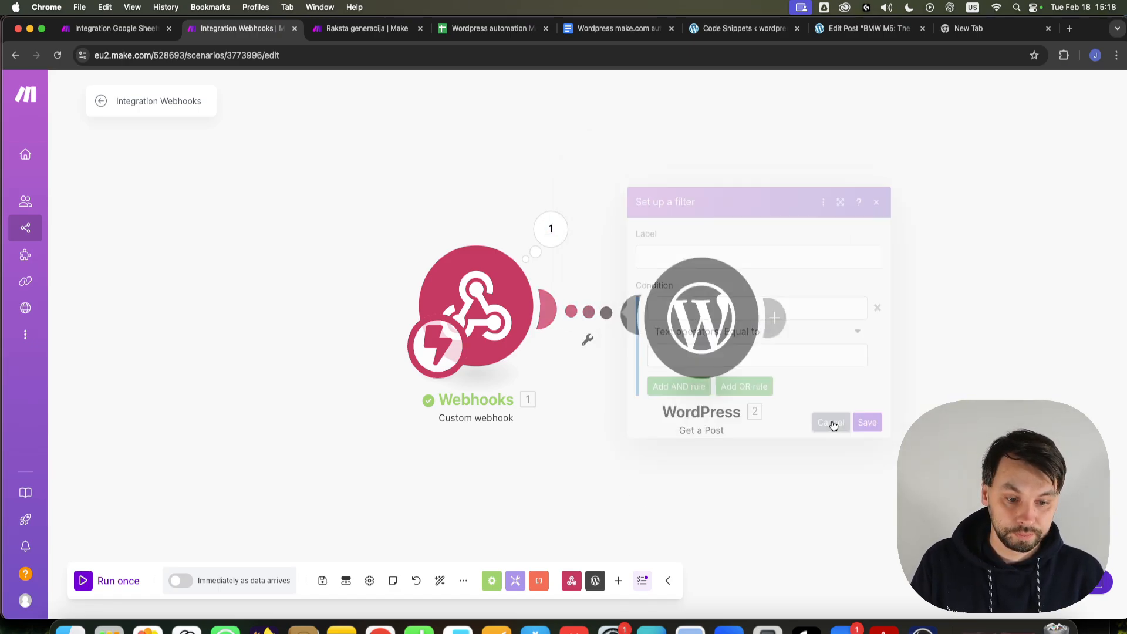
{"action": "left_click", "coordinate": [692, 322]}
{"action": "left_click", "coordinate": [823, 368]}
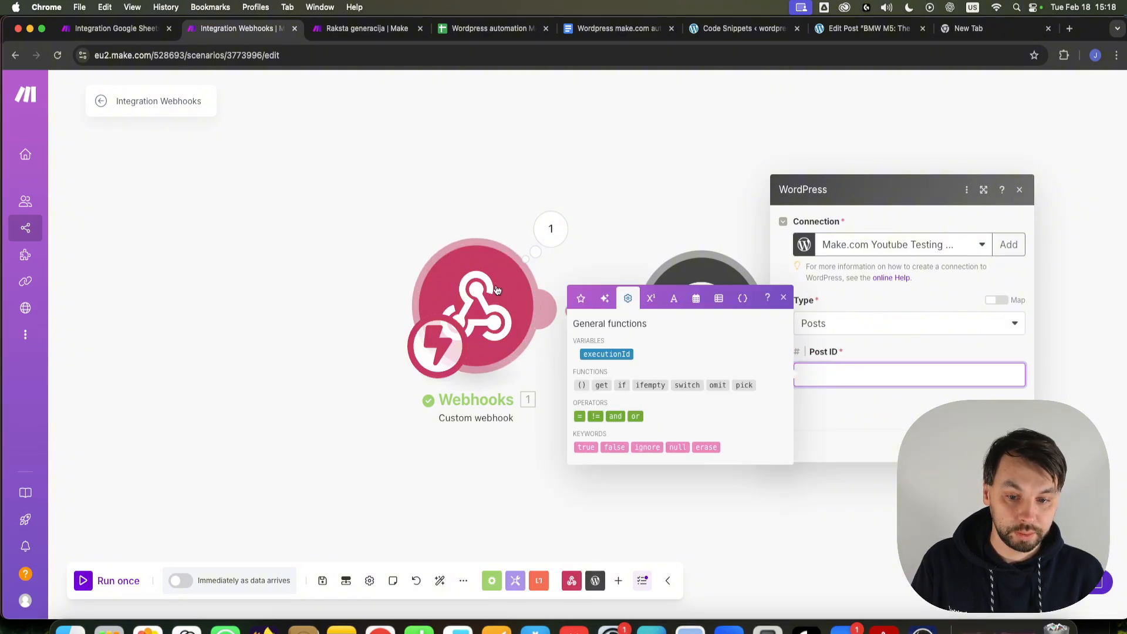
{"action": "left_click", "coordinate": [744, 333]}
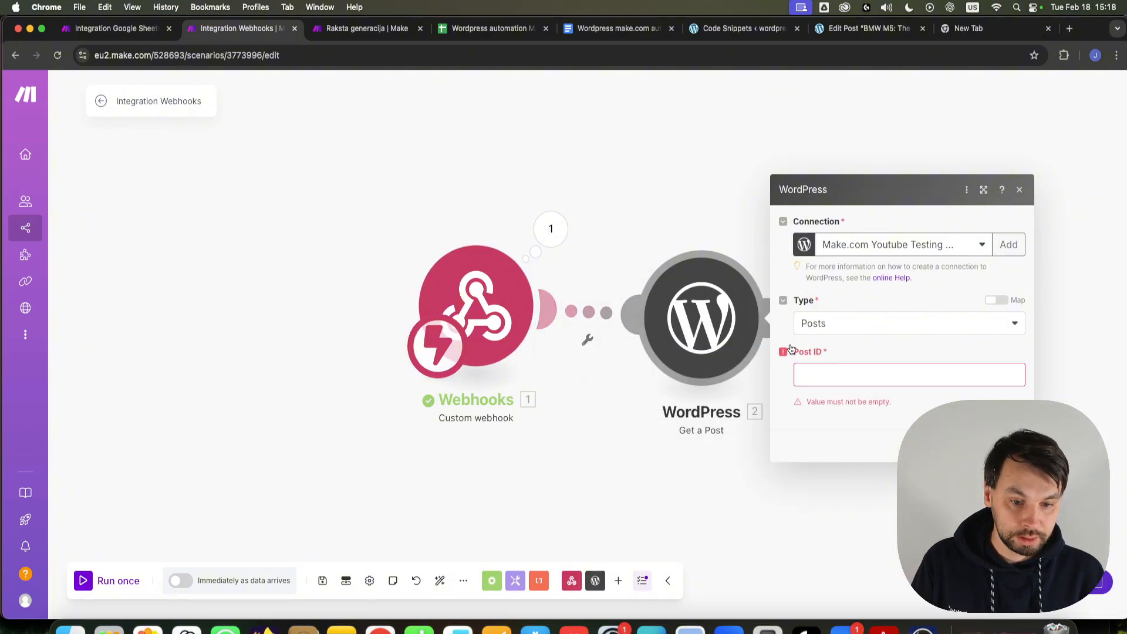
{"action": "left_click", "coordinate": [717, 345]}
Step: Configure Get a Post with the Make.com Youtube Testing connection, type Posts, and the webhook's post_id mapped as Post ID
{"action": "left_click", "coordinate": [714, 344]}
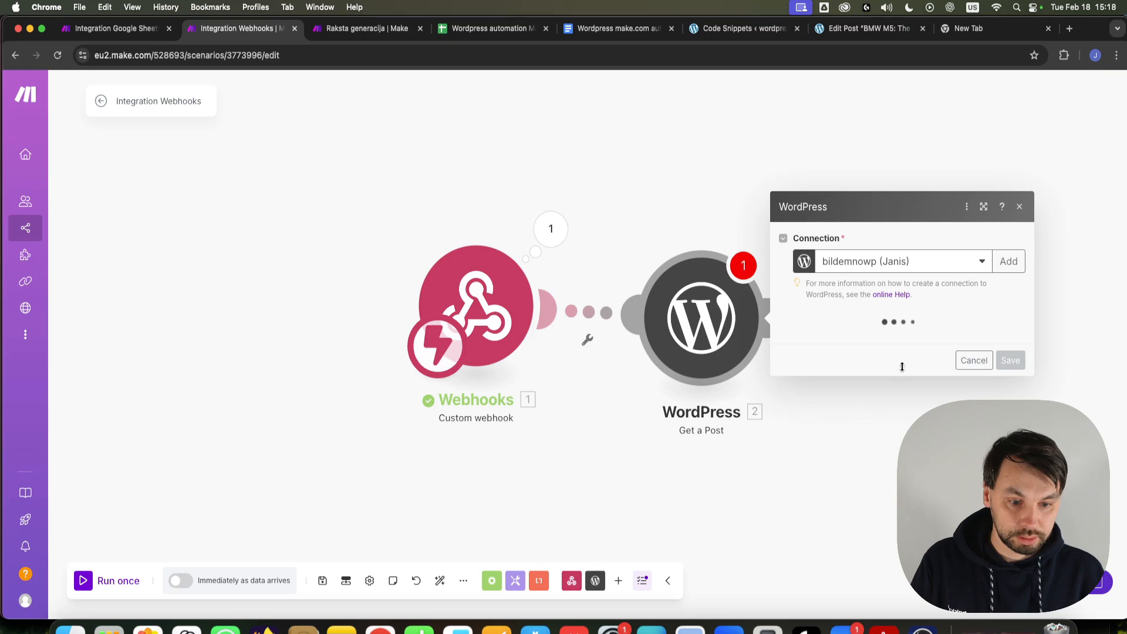
{"action": "left_click", "coordinate": [855, 404]}
{"action": "left_click", "coordinate": [865, 249]}
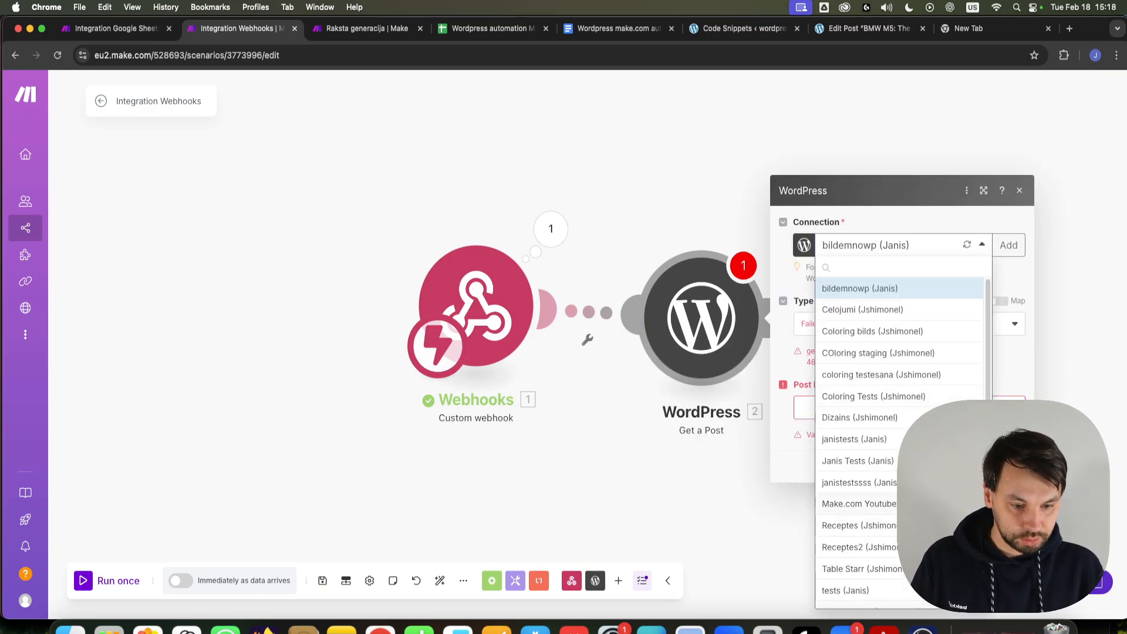
{"action": "left_click", "coordinate": [859, 504]}
{"action": "left_click", "coordinate": [843, 338]}
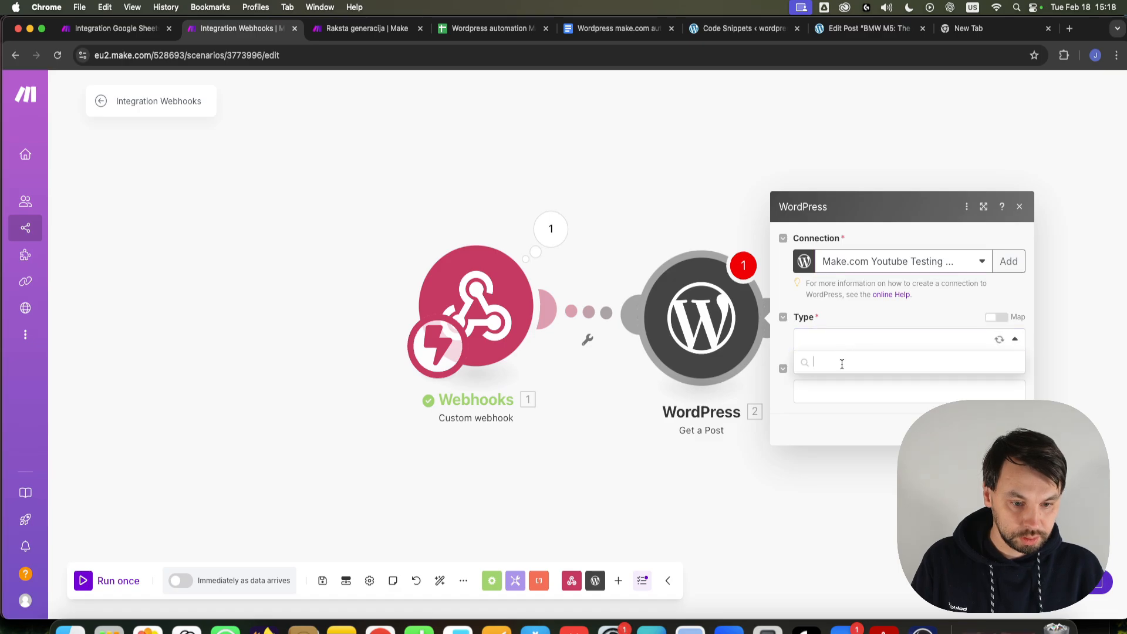
{"action": "left_click", "coordinate": [835, 382]}
{"action": "left_click", "coordinate": [837, 391]}
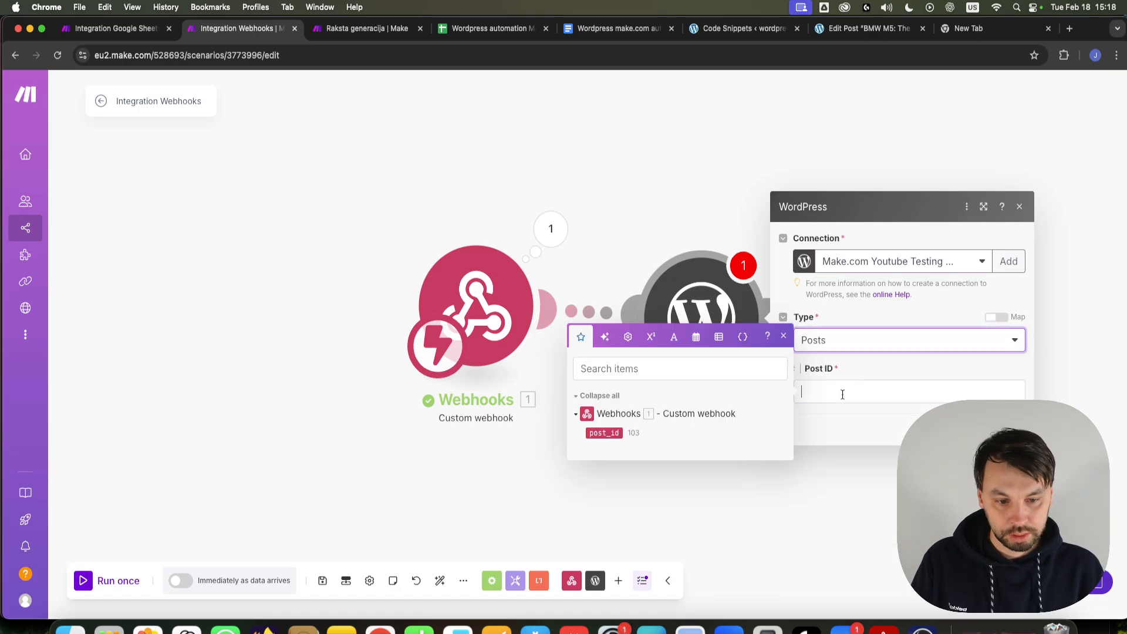
{"action": "left_click", "coordinate": [604, 433]}
{"action": "left_click", "coordinate": [638, 427]}
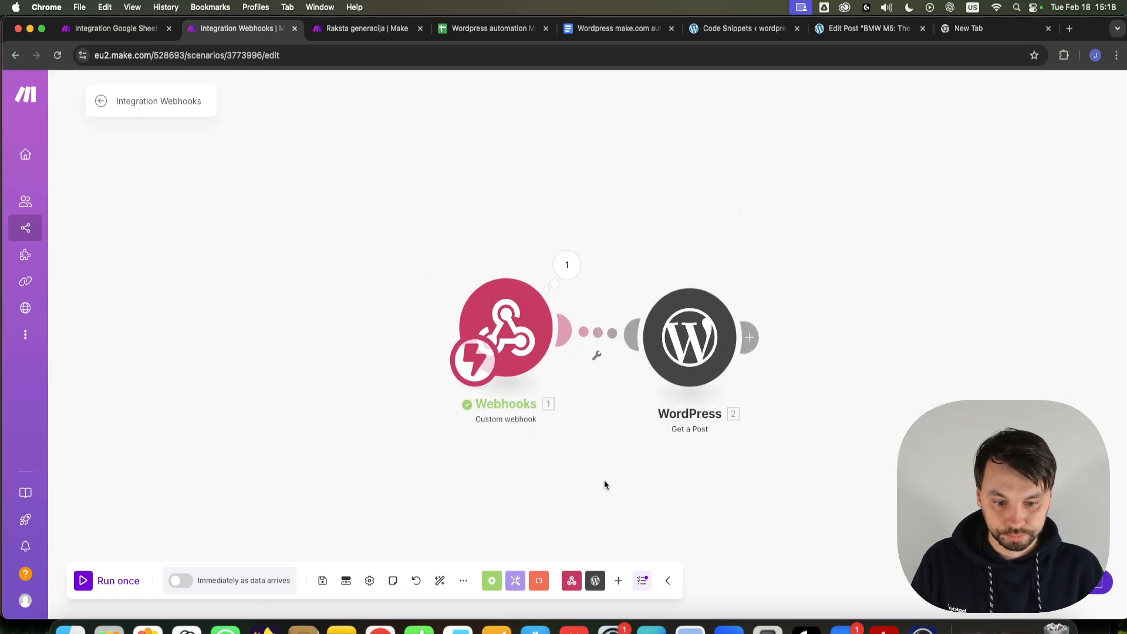
Step: Save the schedule as Immediately, dismiss the notifications, and run the webhook scenario once
{"action": "left_click", "coordinate": [204, 585]}
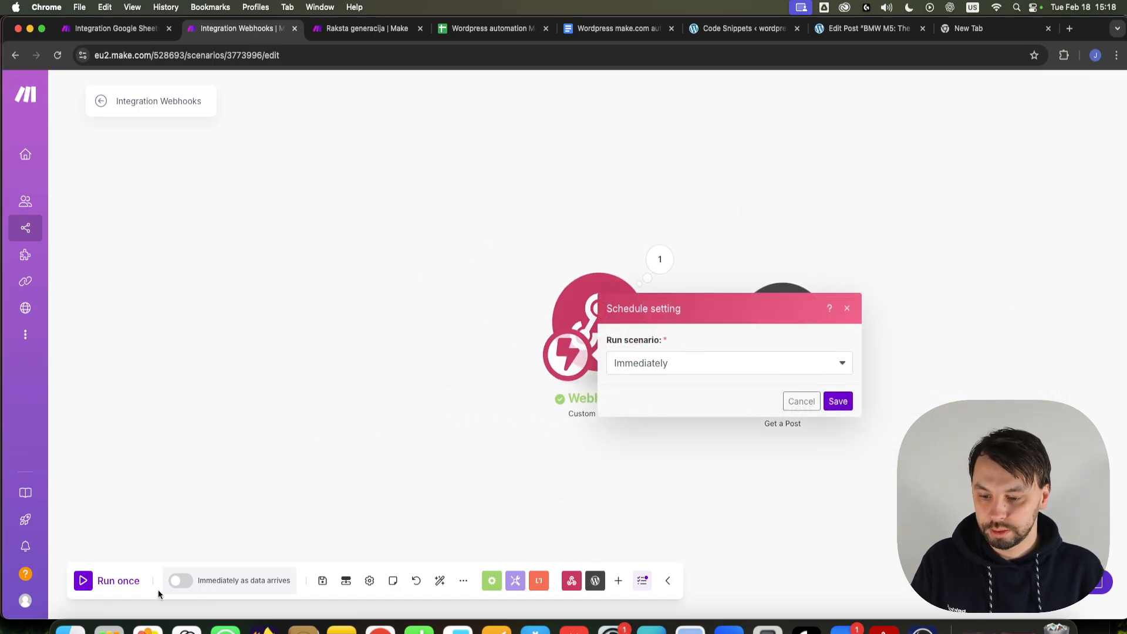
{"action": "left_click", "coordinate": [844, 399]}
{"action": "left_click", "coordinate": [822, 402]}
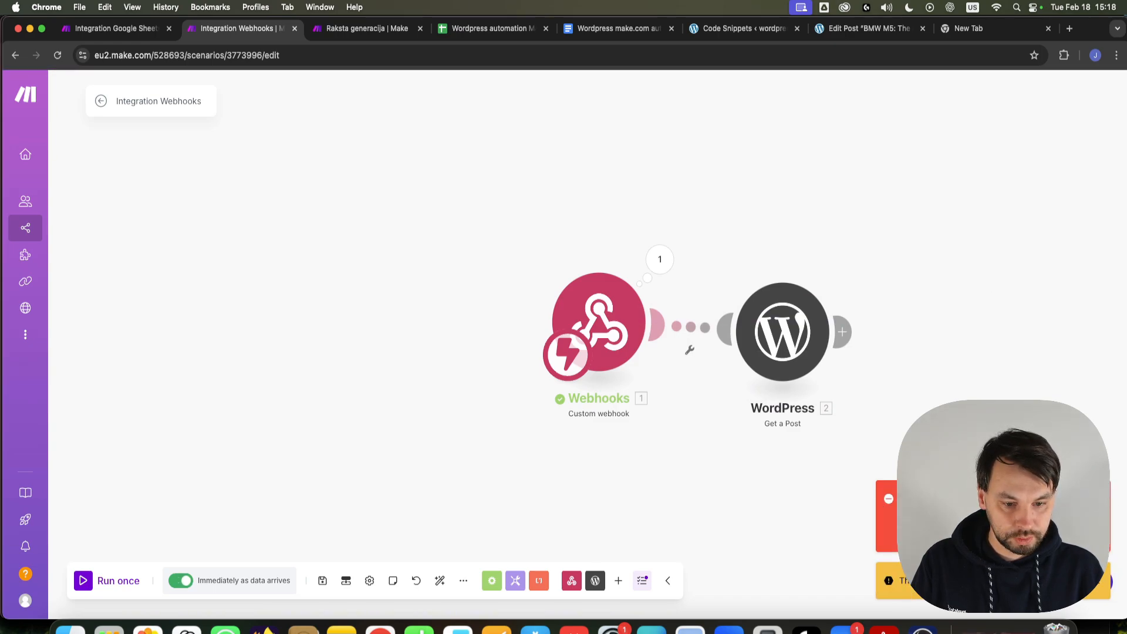
{"action": "left_click", "coordinate": [1099, 499]}
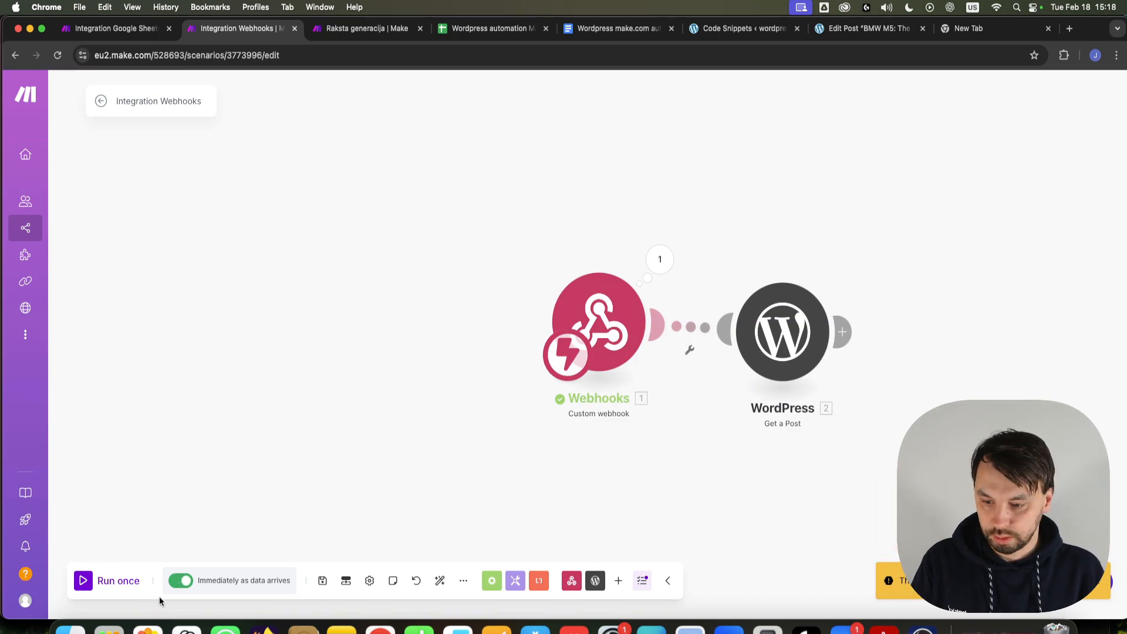
{"action": "left_click", "coordinate": [1098, 596]}
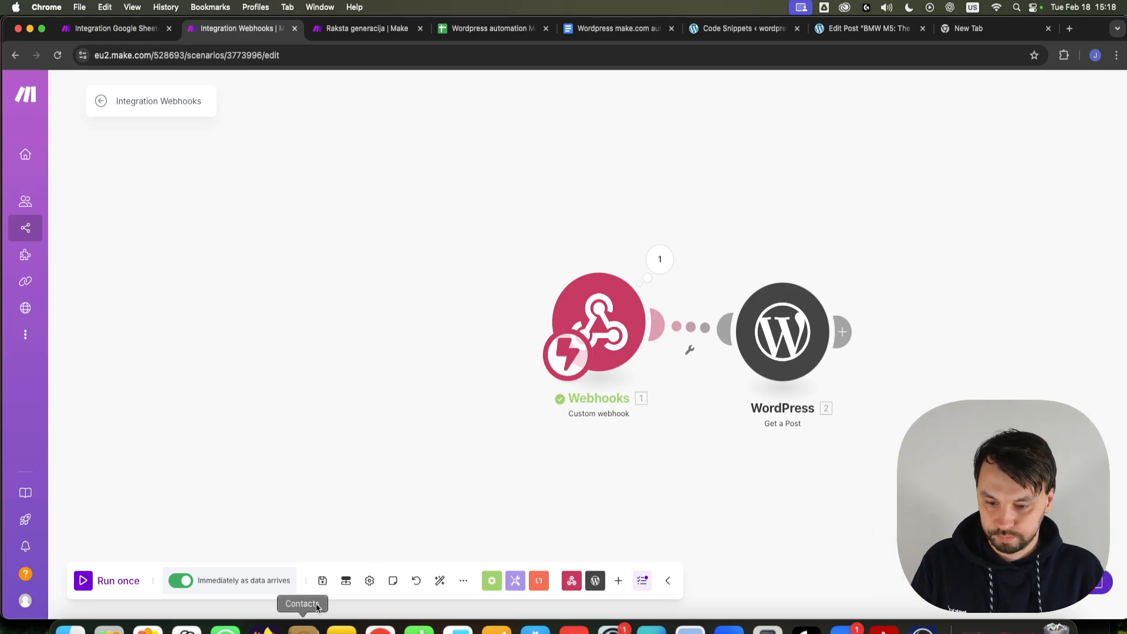
{"action": "left_click", "coordinate": [110, 581]}
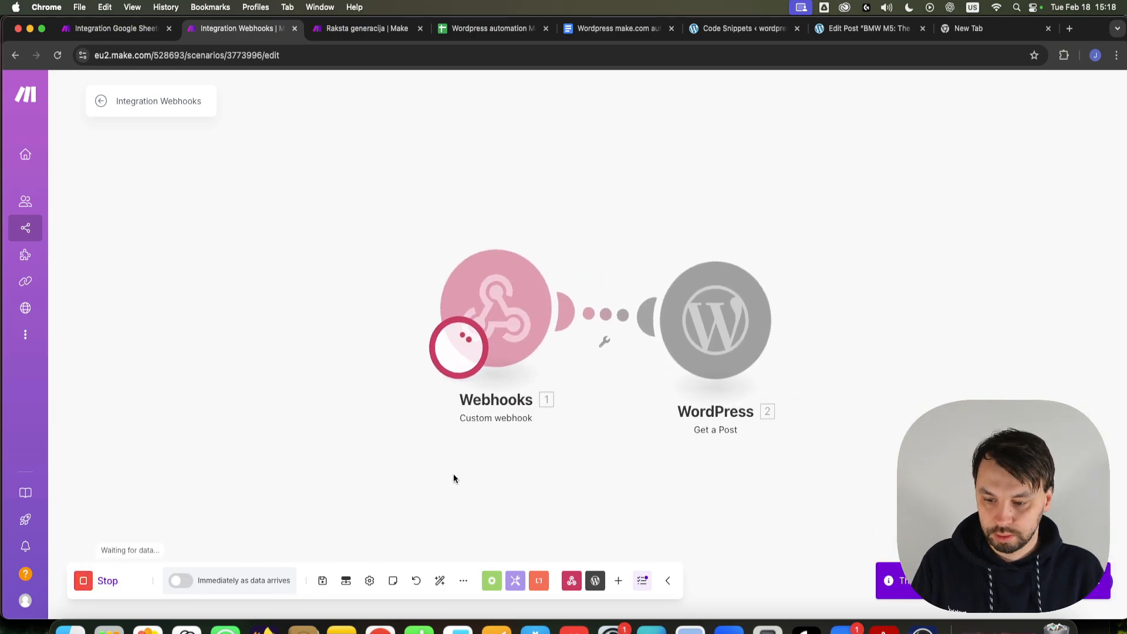
Step: Switch to the Integration Google Sheets, HTTP, Tools scenario and set the Repeater's repeats to 4, saving the module
{"action": "key", "text": "super+1"}
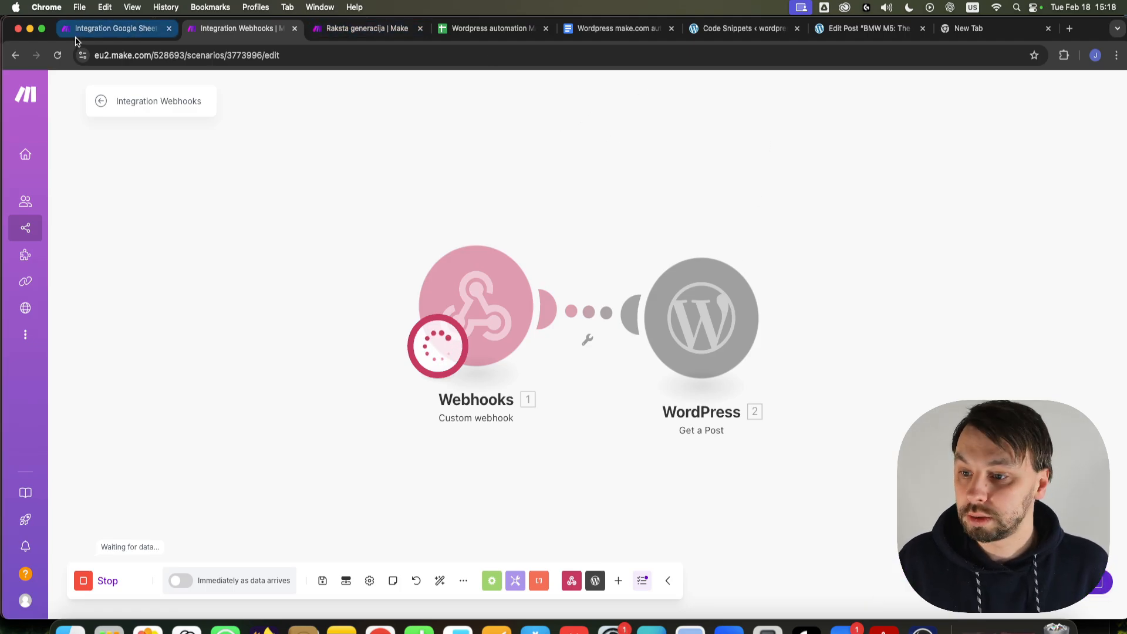
{"action": "left_click_drag", "start_coordinate": [549, 298], "coordinate": [585, 309]}
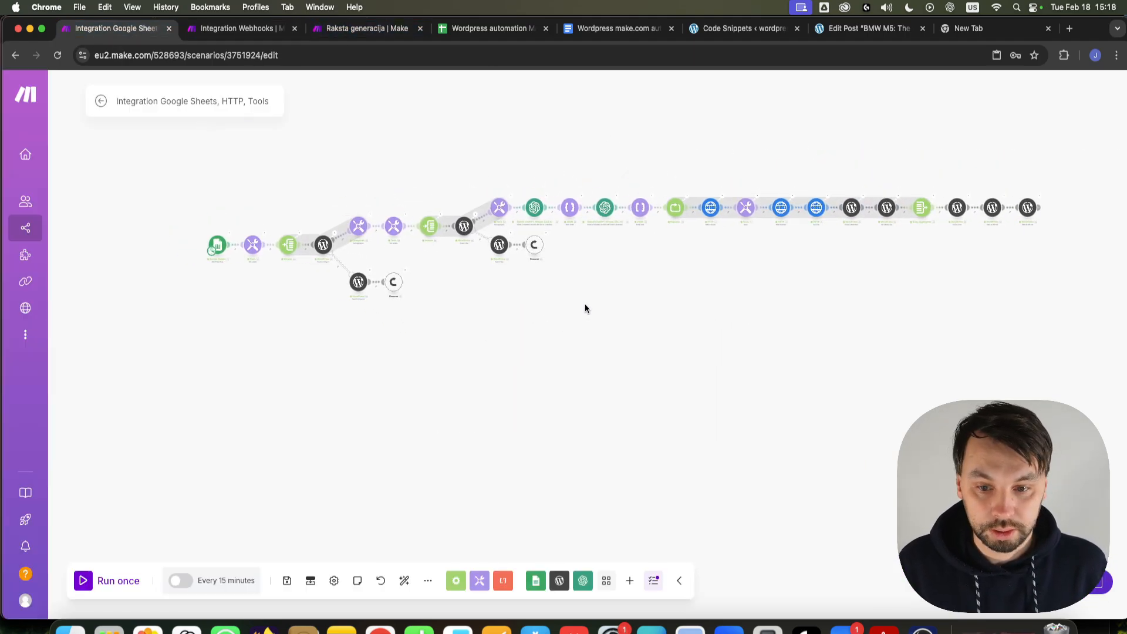
{"action": "scroll", "coordinate": [919, 212], "scroll_direction": "up", "scroll_amount": 5}
{"action": "scroll", "coordinate": [628, 324], "scroll_direction": "down", "scroll_amount": 5}
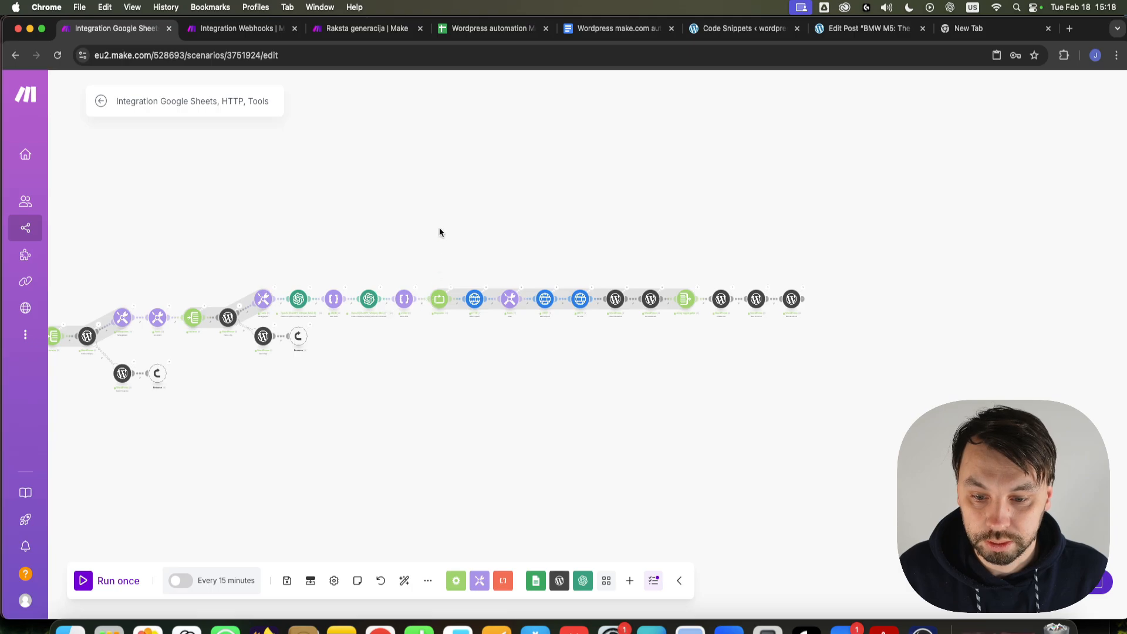
{"action": "scroll", "coordinate": [425, 313], "scroll_direction": "up", "scroll_amount": 5}
{"action": "left_click", "coordinate": [462, 274]}
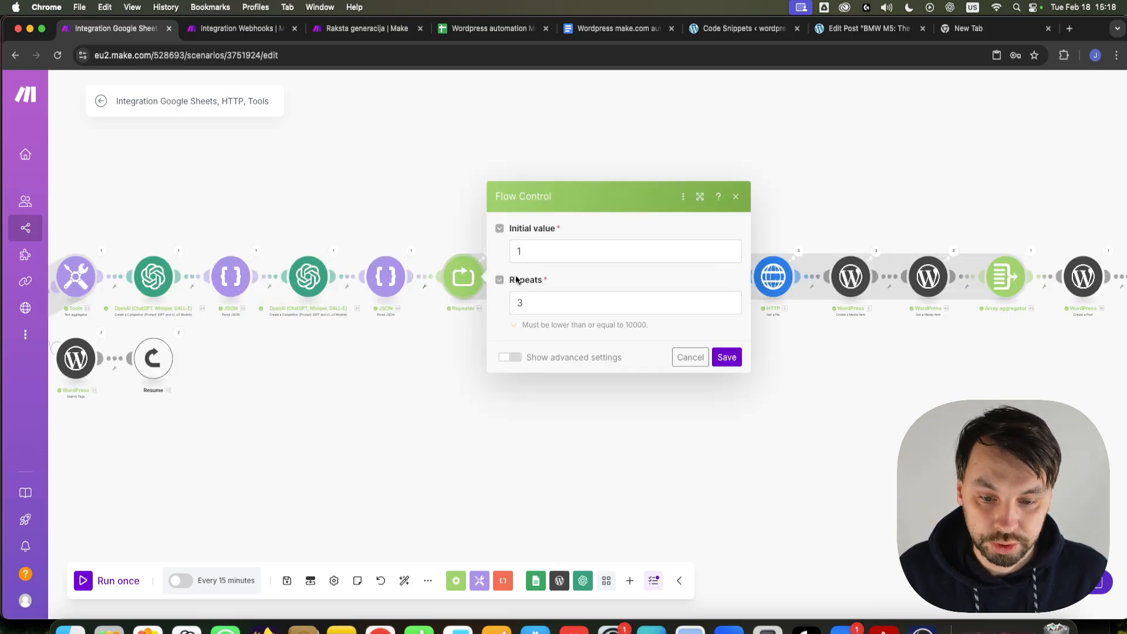
{"action": "left_click", "coordinate": [514, 302]}
{"action": "type", "text": "4"}
{"action": "key", "text": "BackSpace"}
{"action": "left_click", "coordinate": [726, 357]}
Step: Duplicate the second image tag in the Create a Post module's content and insert the copy between paragraph3 and paragraph4
{"action": "scroll", "coordinate": [715, 407], "scroll_direction": "right", "scroll_amount": 5}
{"action": "left_click_drag", "start_coordinate": [950, 287], "coordinate": [626, 335]}
{"action": "scroll", "coordinate": [634, 294], "scroll_direction": "up", "scroll_amount": 5}
{"action": "left_click", "coordinate": [688, 223]}
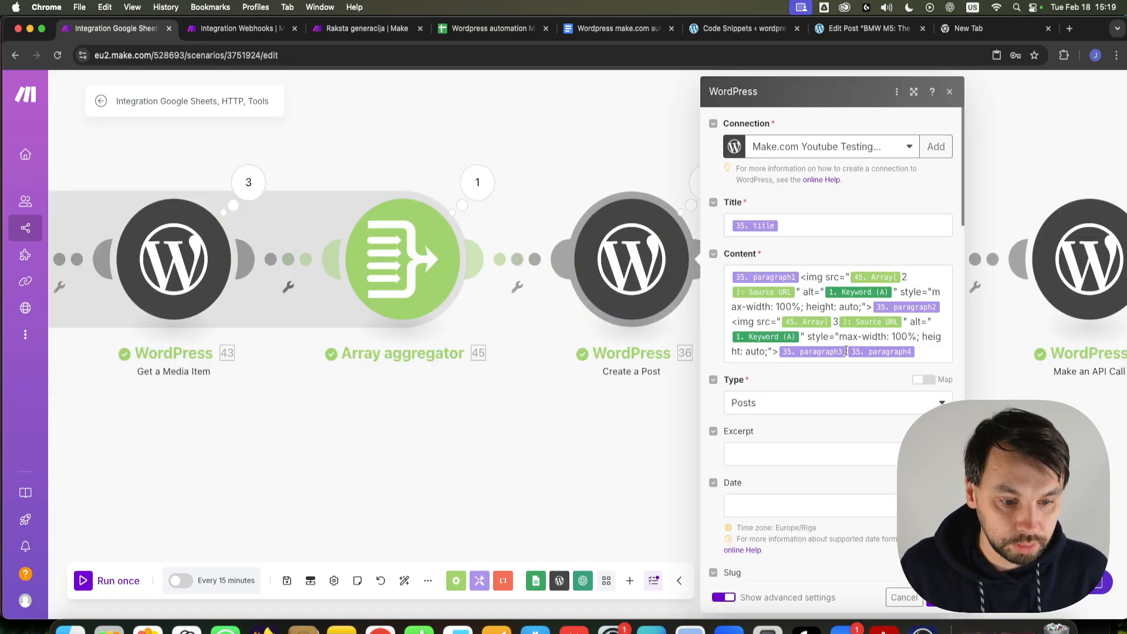
{"action": "scroll", "coordinate": [915, 320], "scroll_direction": "down", "scroll_amount": 4}
{"action": "scroll", "coordinate": [906, 317], "scroll_direction": "up", "scroll_amount": 4}
{"action": "left_click_drag", "start_coordinate": [778, 351], "coordinate": [732, 322]}
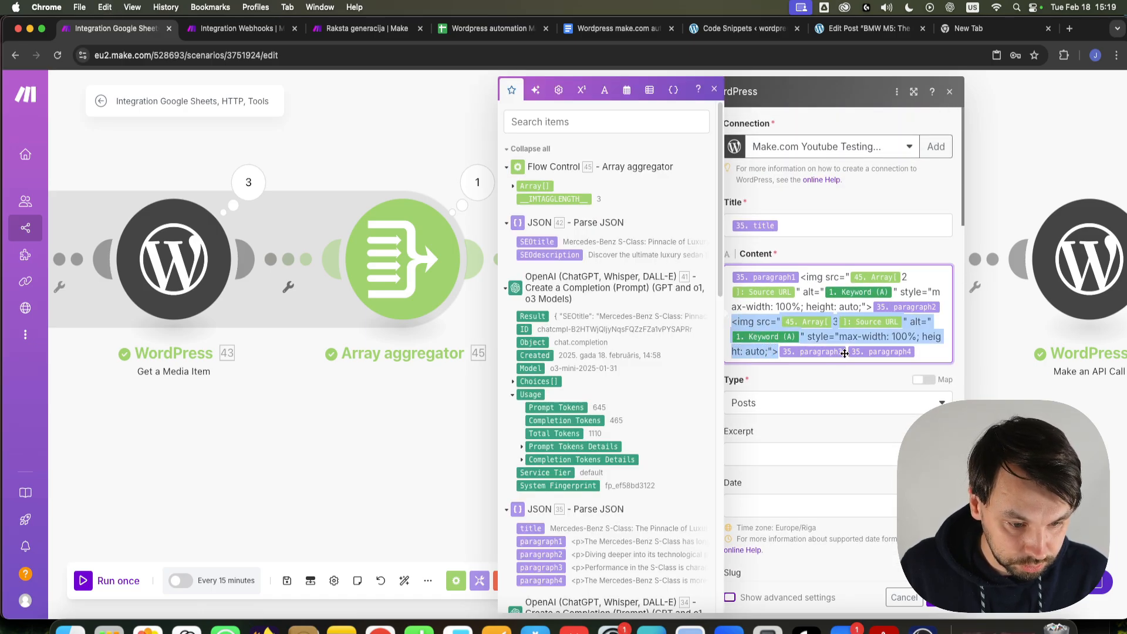
{"action": "key", "text": "super+c"}
{"action": "left_click", "coordinate": [844, 353]}
{"action": "key", "text": "super+v"}
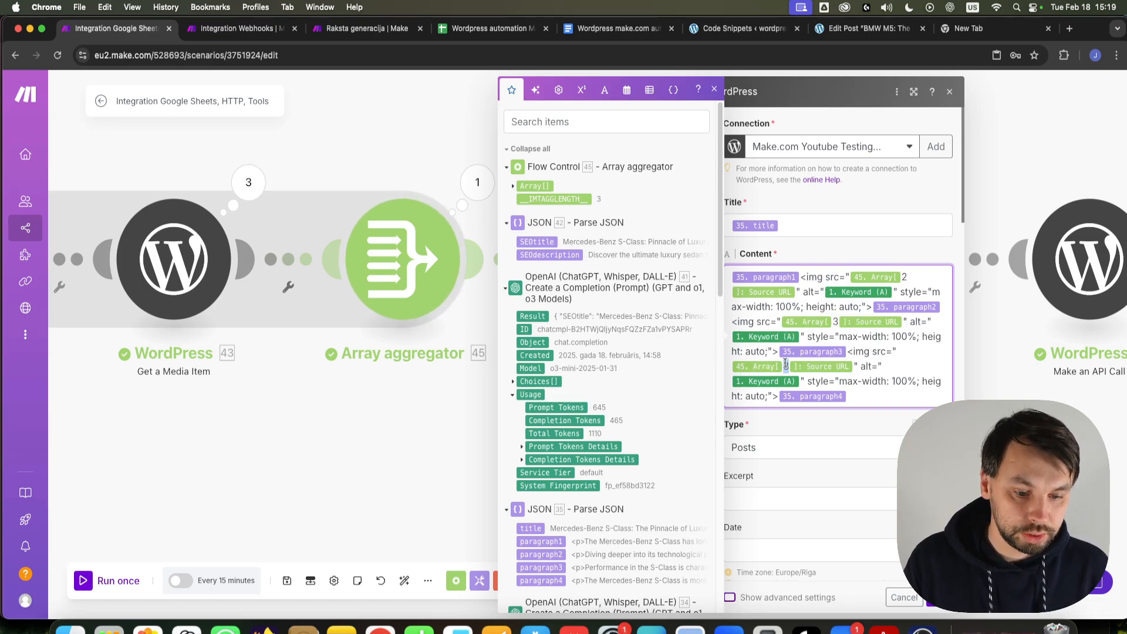
Step: Change the array index of the image tag before paragraph4 to 4 and save the Create a Post module
{"action": "left_click", "coordinate": [786, 365]}
{"action": "type", "text": "4"}
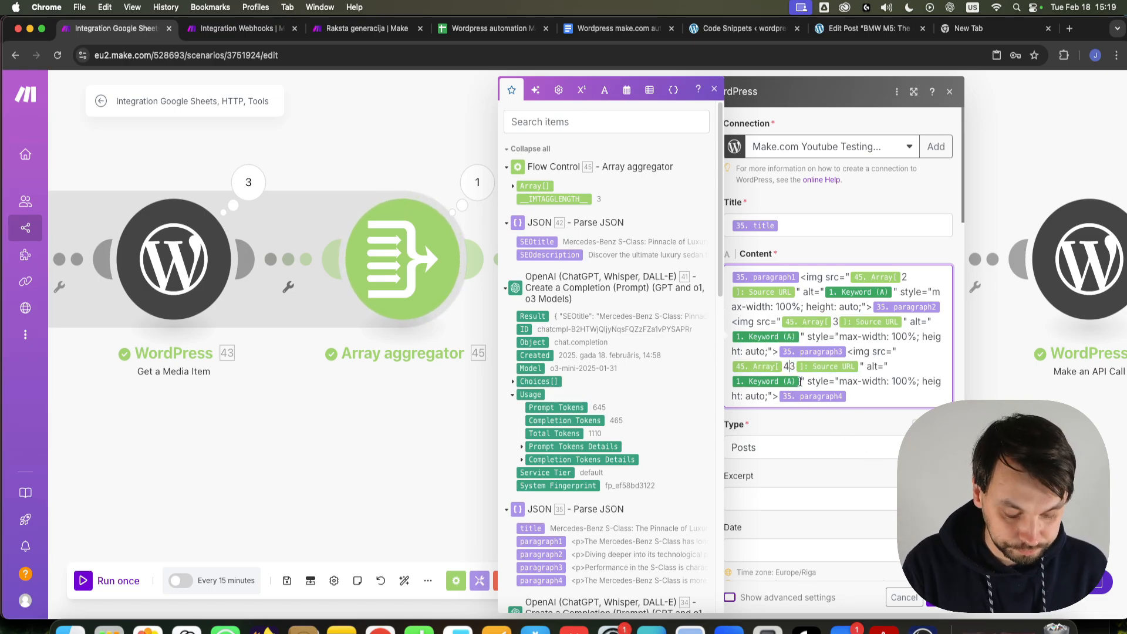
{"action": "key", "text": "Delete"}
{"action": "left_click", "coordinate": [934, 600]}
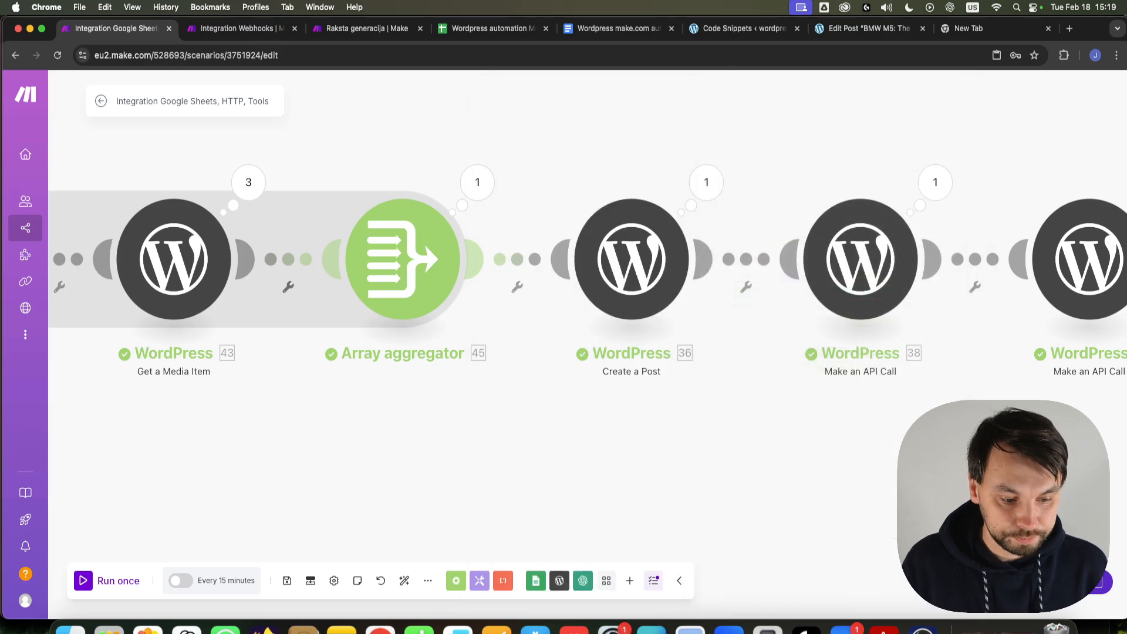
Step: Run the Google Sheets article generation scenario once
{"action": "scroll", "coordinate": [533, 432], "scroll_direction": "down", "scroll_amount": 5}
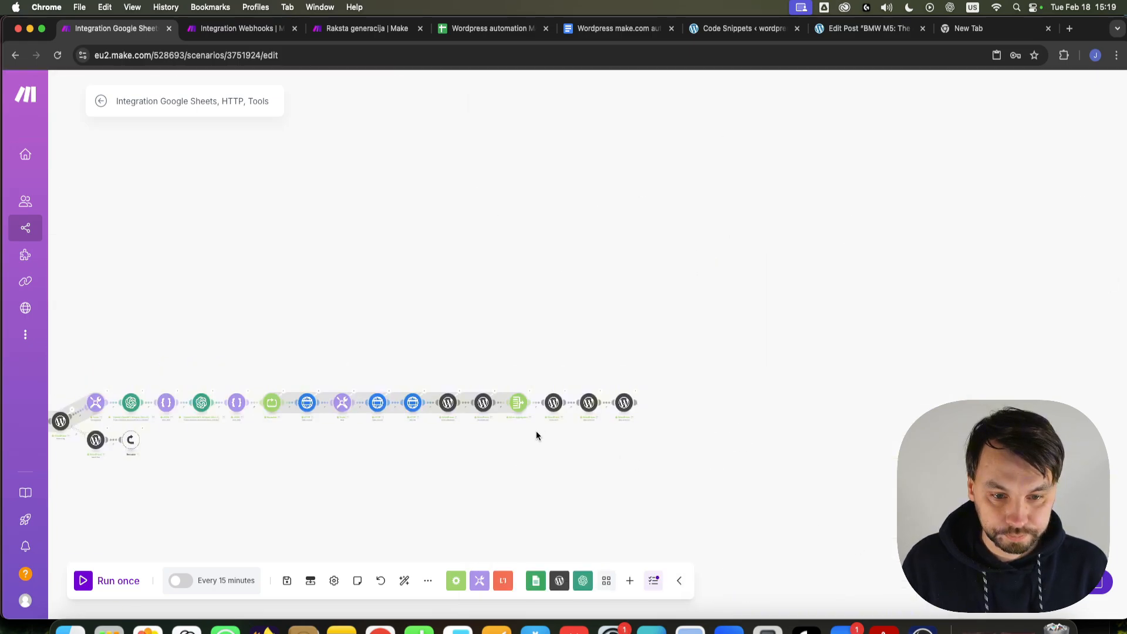
{"action": "left_click", "coordinate": [122, 591]}
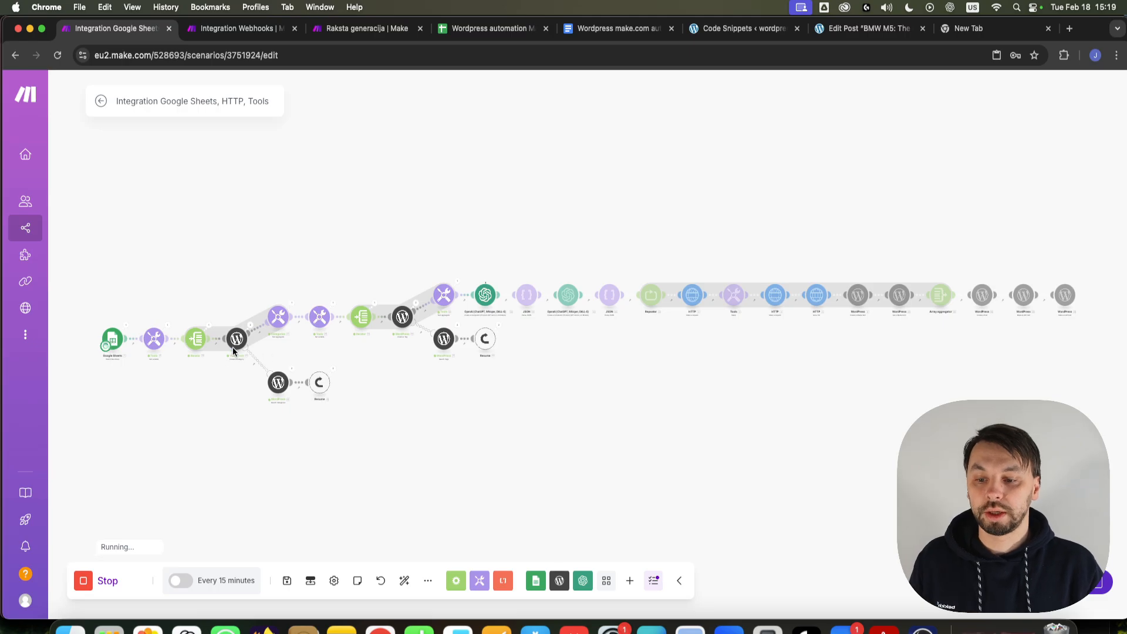
Step: Review the Keyword, Category and Tag columns in the Wordpress automation Make.com sheet and return to the running article scenario's OpenAI and JSON modules
{"action": "left_click", "coordinate": [532, 30]}
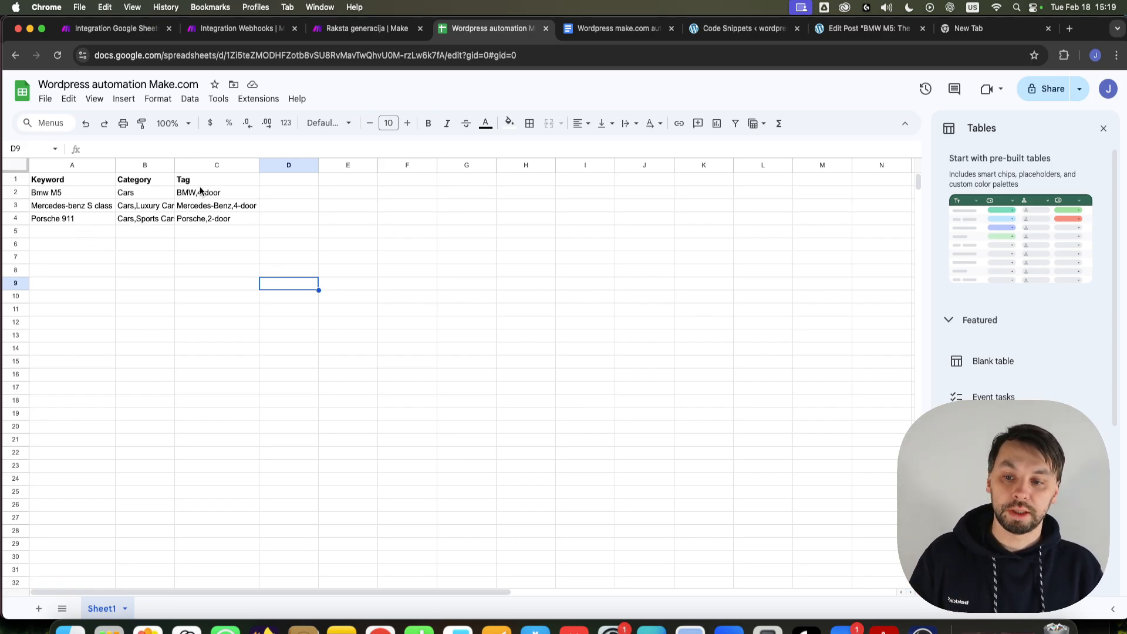
{"action": "left_click", "coordinate": [111, 28]}
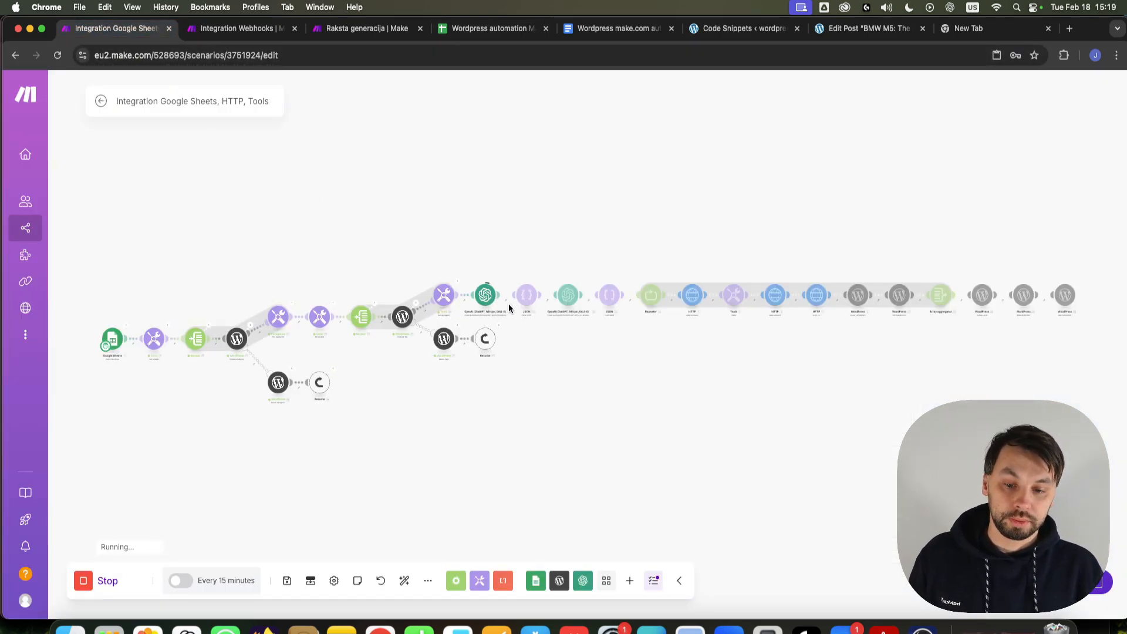
{"action": "scroll", "coordinate": [539, 319], "scroll_direction": "right", "scroll_amount": 2}
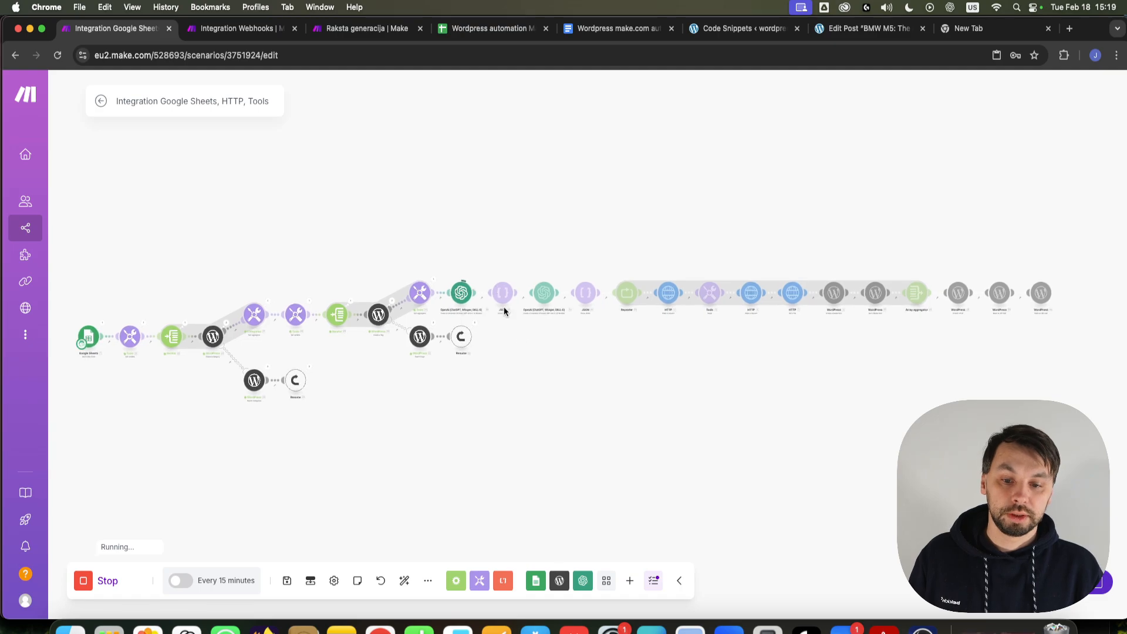
{"action": "scroll", "coordinate": [577, 365], "scroll_direction": "right", "scroll_amount": 2}
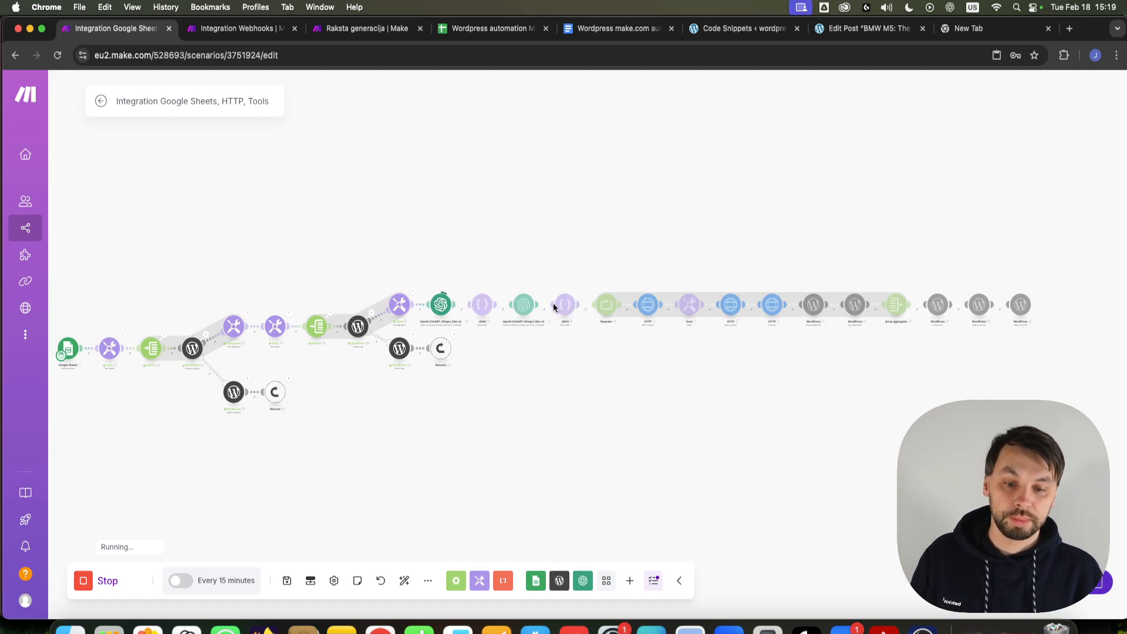
{"action": "scroll", "coordinate": [623, 358], "scroll_direction": "right", "scroll_amount": 5}
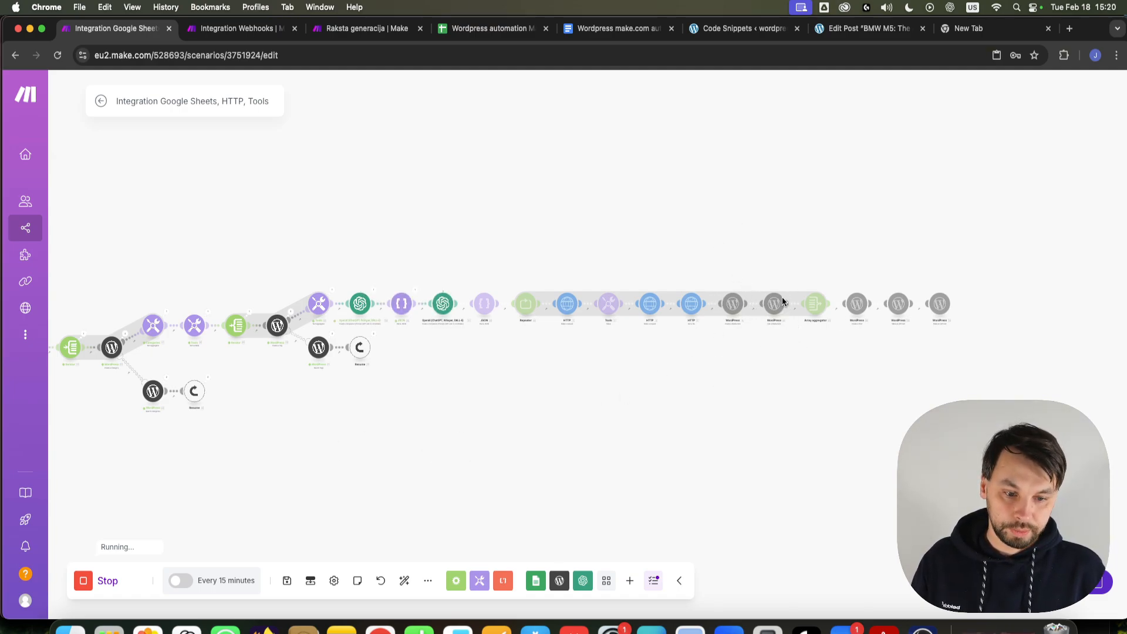
Step: Examine the running scenario's image loop and the three WordPress modules that follow the Array aggregator
{"action": "left_click_drag", "start_coordinate": [773, 361], "coordinate": [674, 400]}
{"action": "scroll", "coordinate": [679, 369], "scroll_direction": "up", "scroll_amount": 5}
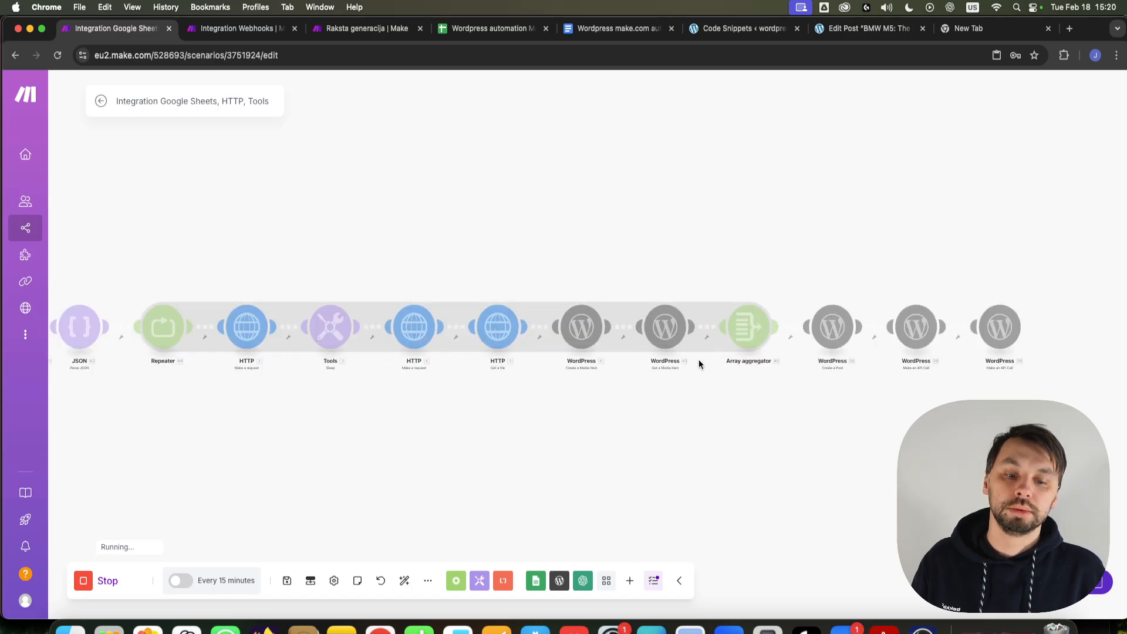
{"action": "left_click_drag", "start_coordinate": [738, 413], "coordinate": [517, 435]}
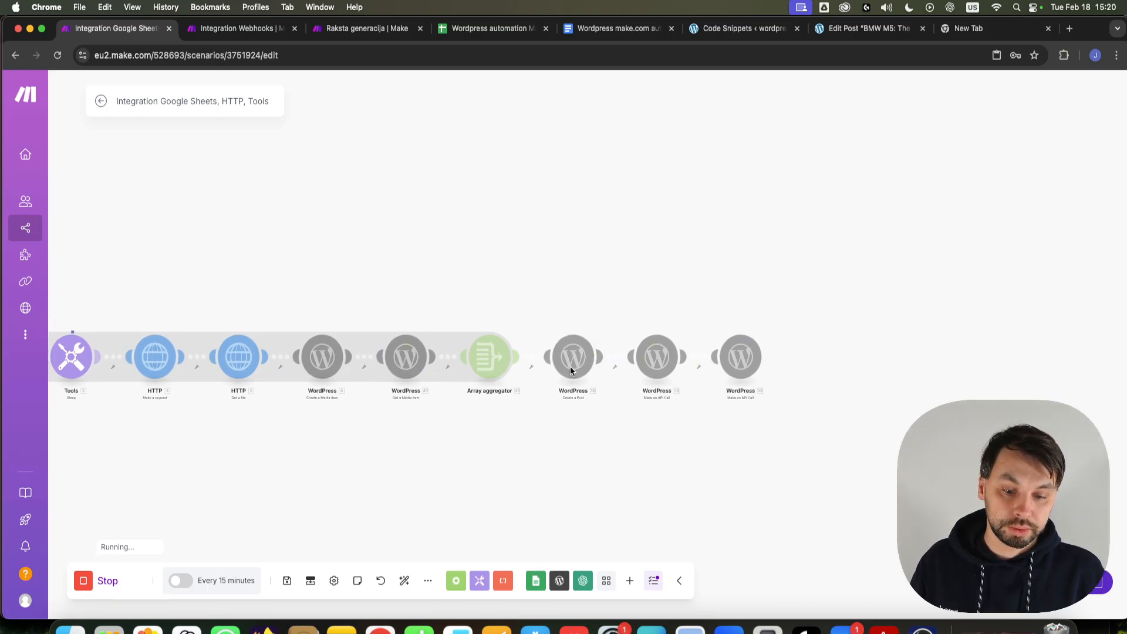
{"action": "scroll", "coordinate": [578, 368], "scroll_direction": "up", "scroll_amount": 5}
{"action": "left_click_drag", "start_coordinate": [695, 462], "coordinate": [503, 463]}
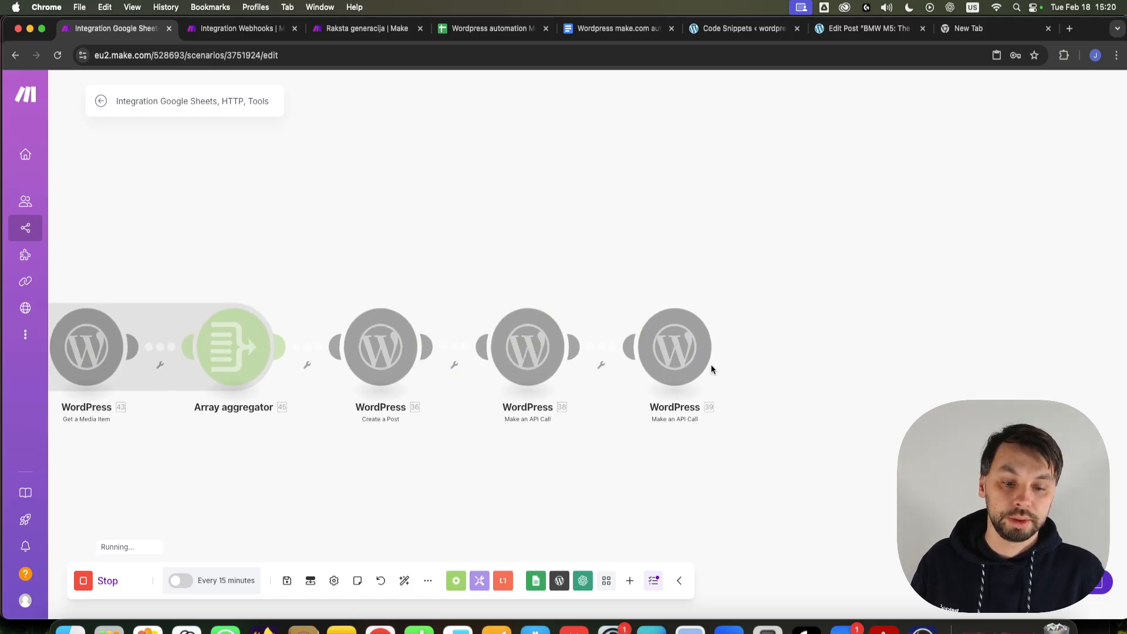
{"action": "scroll", "coordinate": [601, 418], "scroll_direction": "down", "scroll_amount": 10}
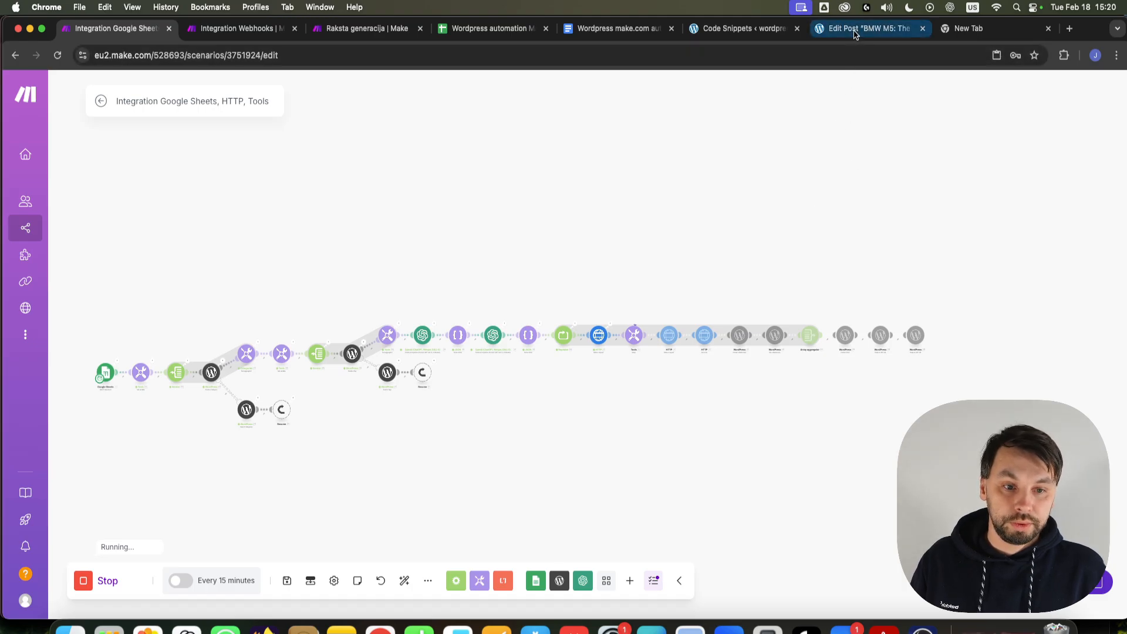
Step: Switch to the WordPress admin and open the list of all posts
{"action": "left_click", "coordinate": [736, 32]}
{"action": "mouse_move", "coordinate": [35, 139]}
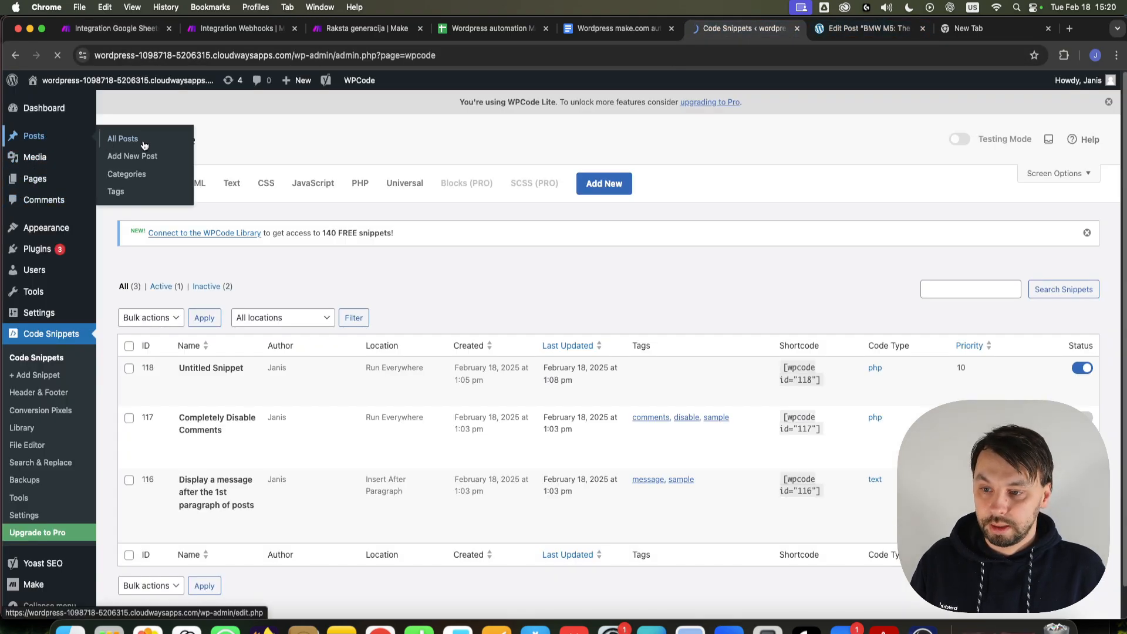
{"action": "left_click", "coordinate": [118, 144]}
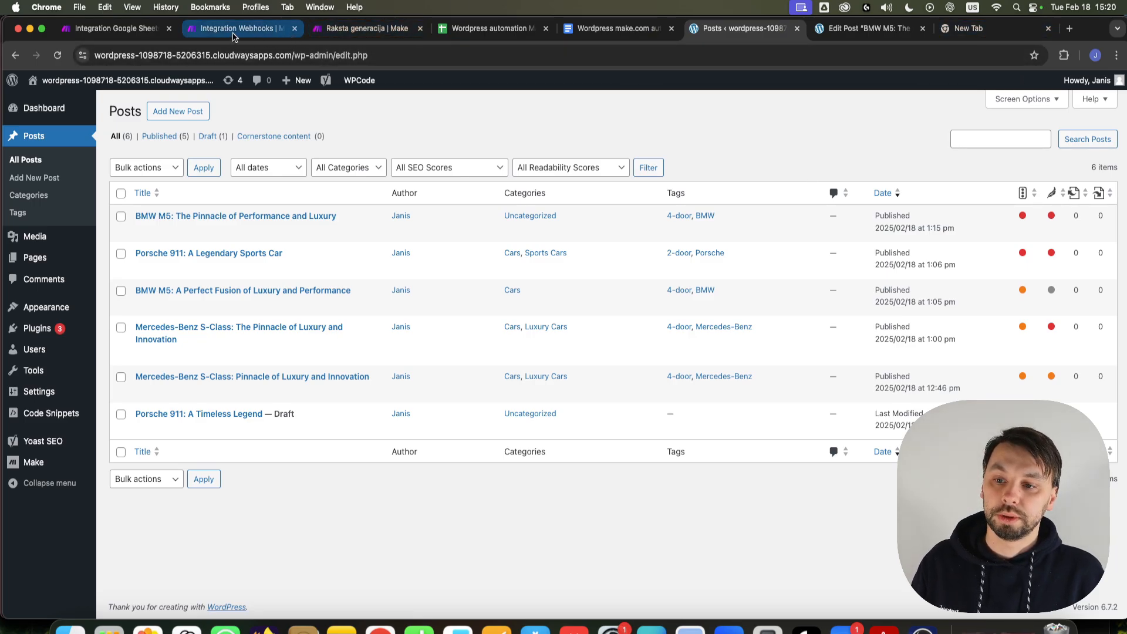
Step: Check the Custom webhook and Get a Post modules in the Integration Webhooks scenario
{"action": "left_click", "coordinate": [184, 32]}
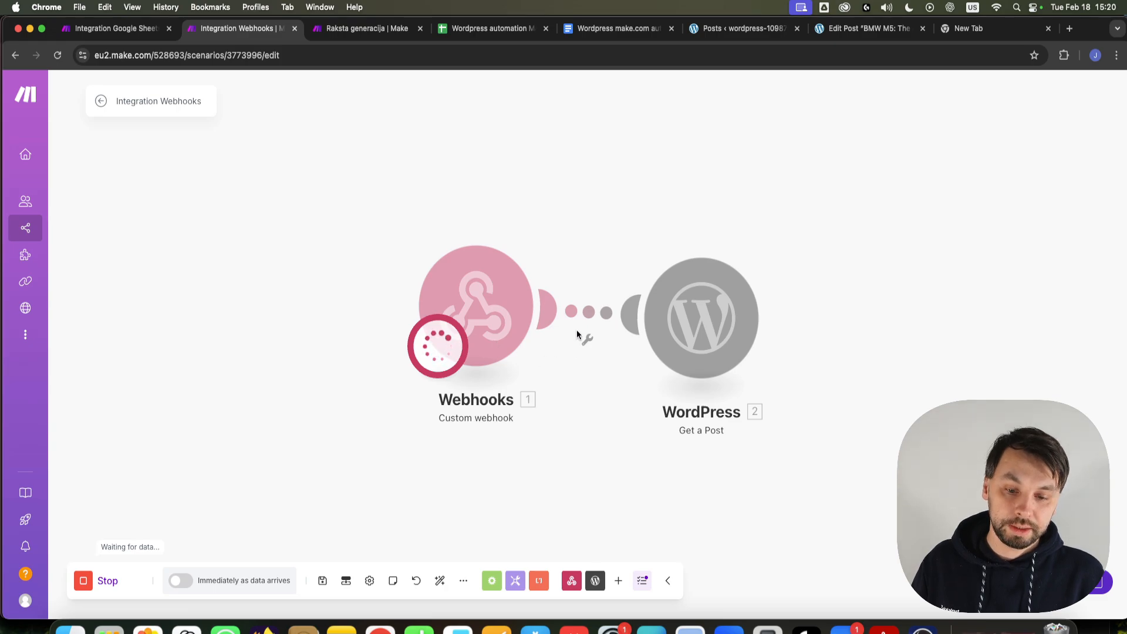
{"action": "scroll", "coordinate": [549, 403], "scroll_direction": "right", "scroll_amount": 3}
{"action": "scroll", "coordinate": [549, 402], "scroll_direction": "right", "scroll_amount": 3}
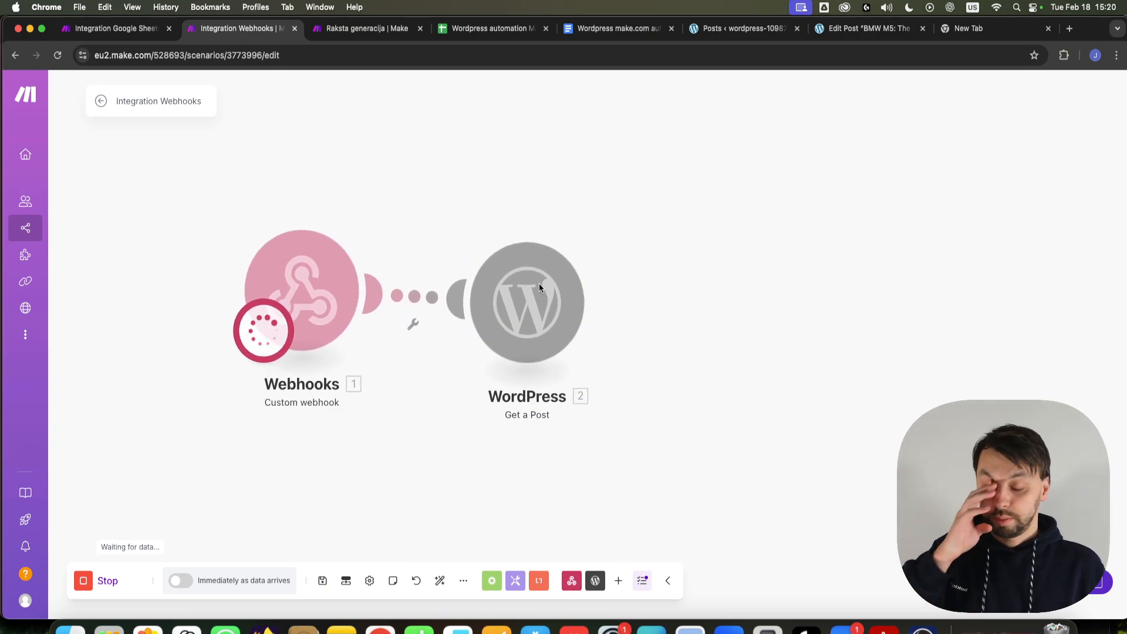
{"action": "scroll", "coordinate": [573, 317], "scroll_direction": "down", "scroll_amount": 10}
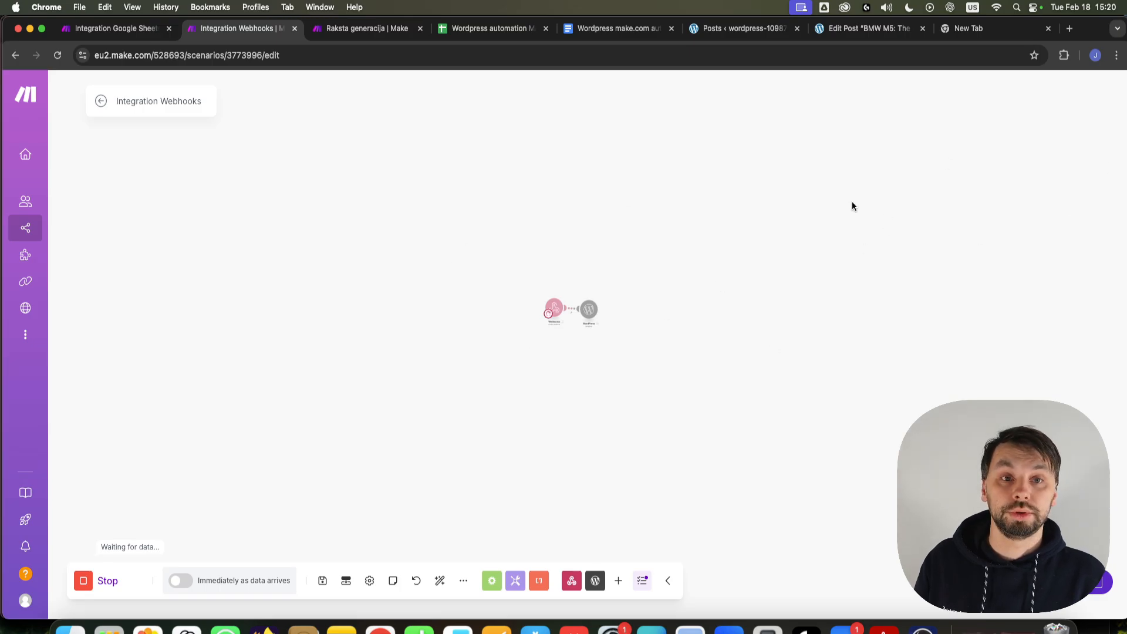
Step: Return to the Google Sheets scenario and check the run progress of the modules between the Repeater and Array aggregator
{"action": "left_click", "coordinate": [714, 31]}
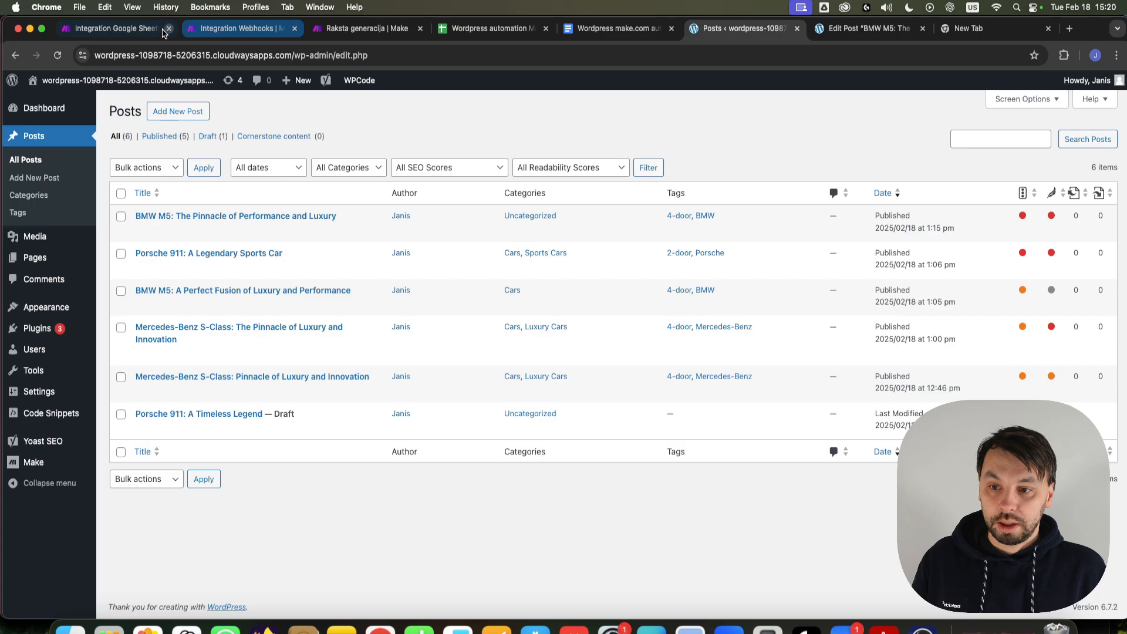
{"action": "left_click", "coordinate": [106, 33]}
{"action": "scroll", "coordinate": [670, 297], "scroll_direction": "up", "scroll_amount": 5}
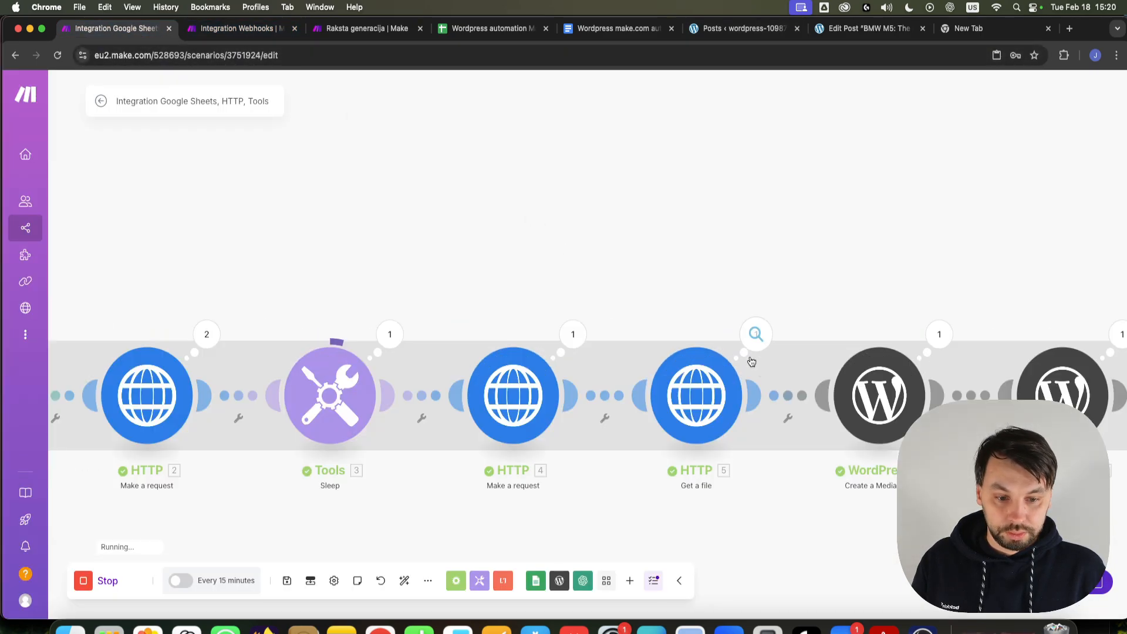
{"action": "scroll", "coordinate": [522, 269], "scroll_direction": "down", "scroll_amount": 3}
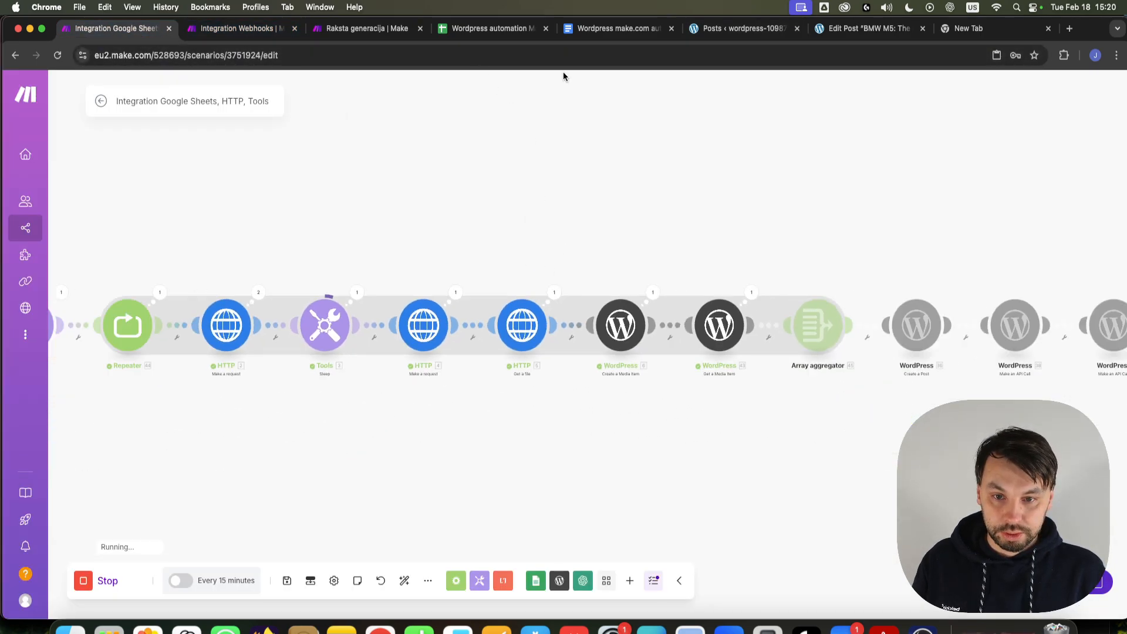
Step: Open the WordPress Media Library and view the attachment details of the yellow Porsche 911 image
{"action": "left_click", "coordinate": [741, 28]}
{"action": "mouse_move", "coordinate": [47, 246]}
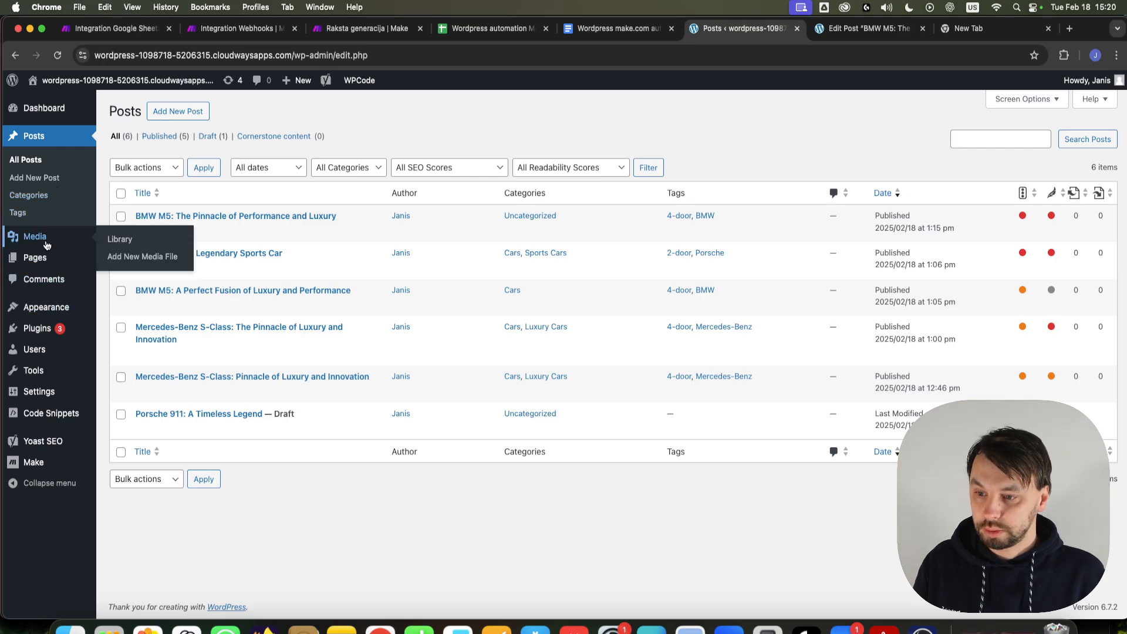
{"action": "left_click", "coordinate": [120, 239]}
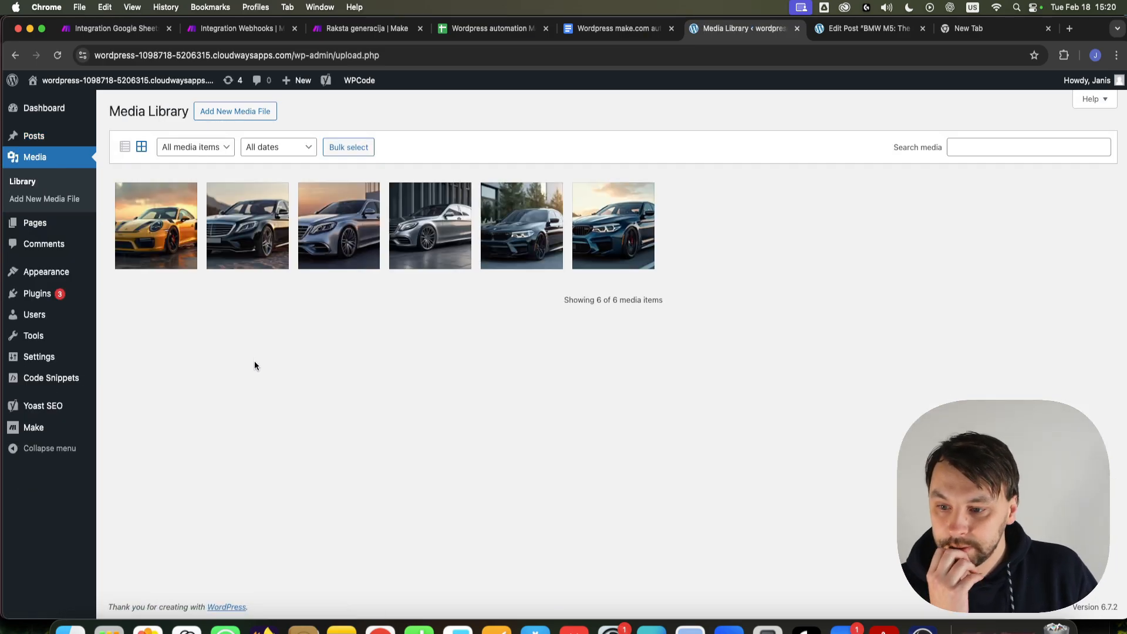
{"action": "left_click", "coordinate": [154, 218]}
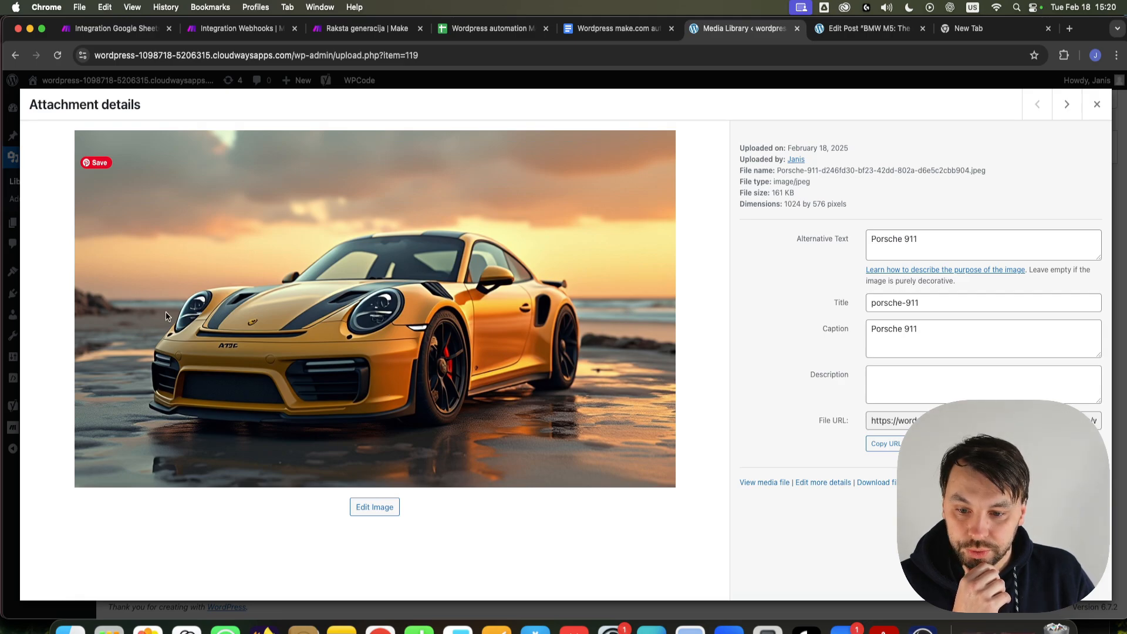
{"action": "left_click", "coordinate": [1097, 104]}
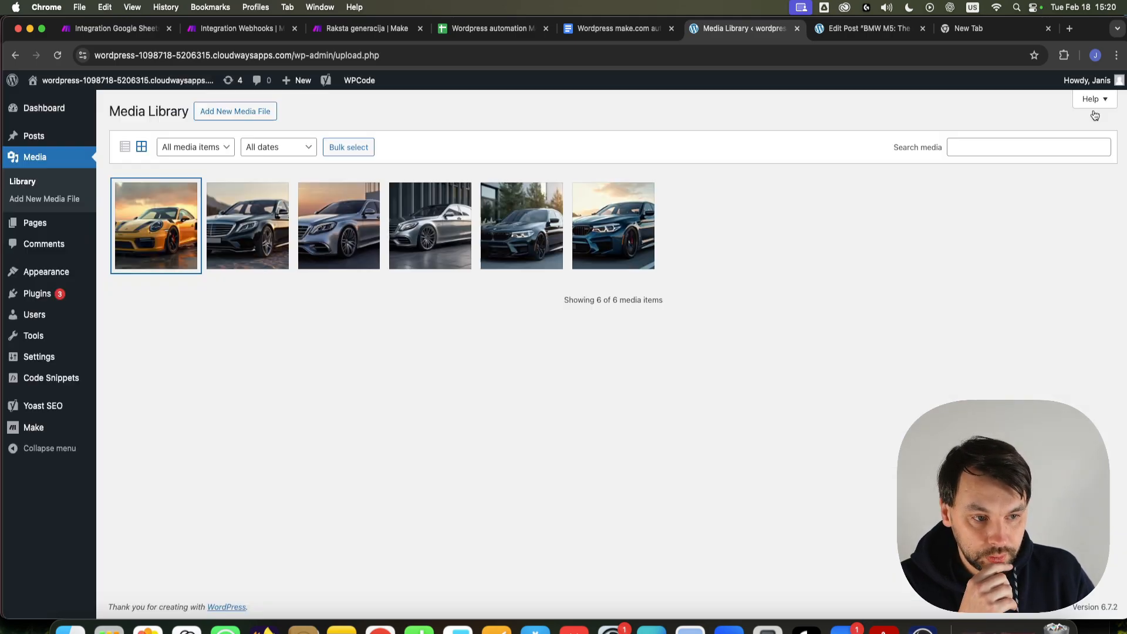
Step: Check the scenario's progress, reload the Media Library and view the attachment details of the dark green Porsche 911 image
{"action": "left_click", "coordinate": [83, 27]}
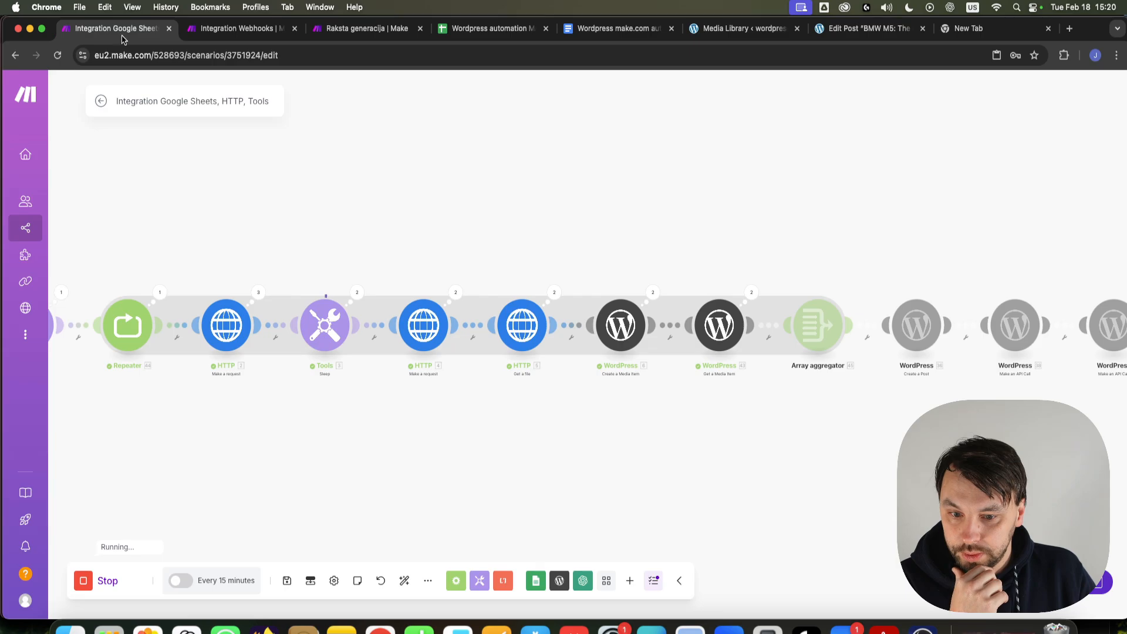
{"action": "left_click", "coordinate": [916, 31]}
{"action": "left_click", "coordinate": [744, 28]}
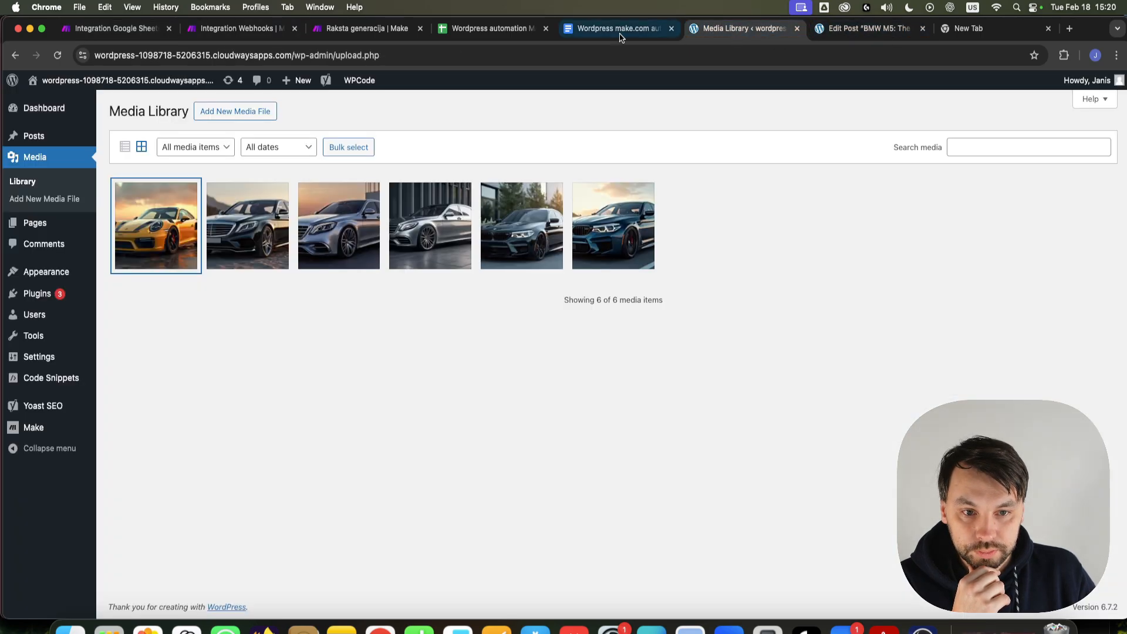
{"action": "left_click", "coordinate": [58, 55]}
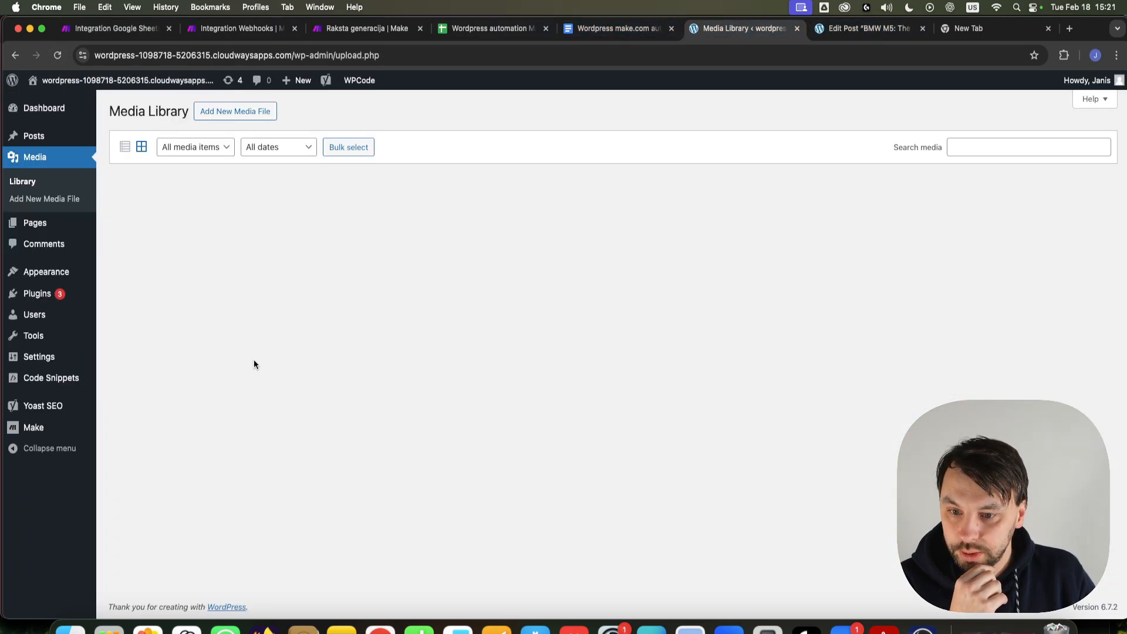
{"action": "left_click", "coordinate": [152, 228]}
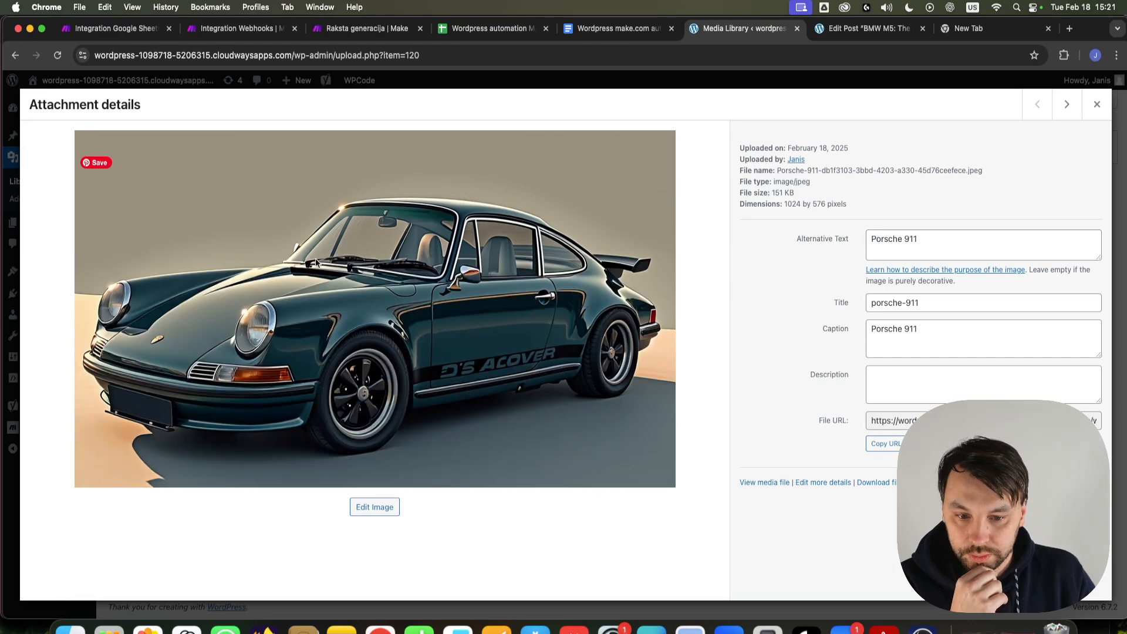
{"action": "left_click", "coordinate": [1096, 104]}
Step: Reload the Media Library between progress checks of the run and view the attachment details of the silver Porsche 911 image
{"action": "left_click", "coordinate": [124, 29]}
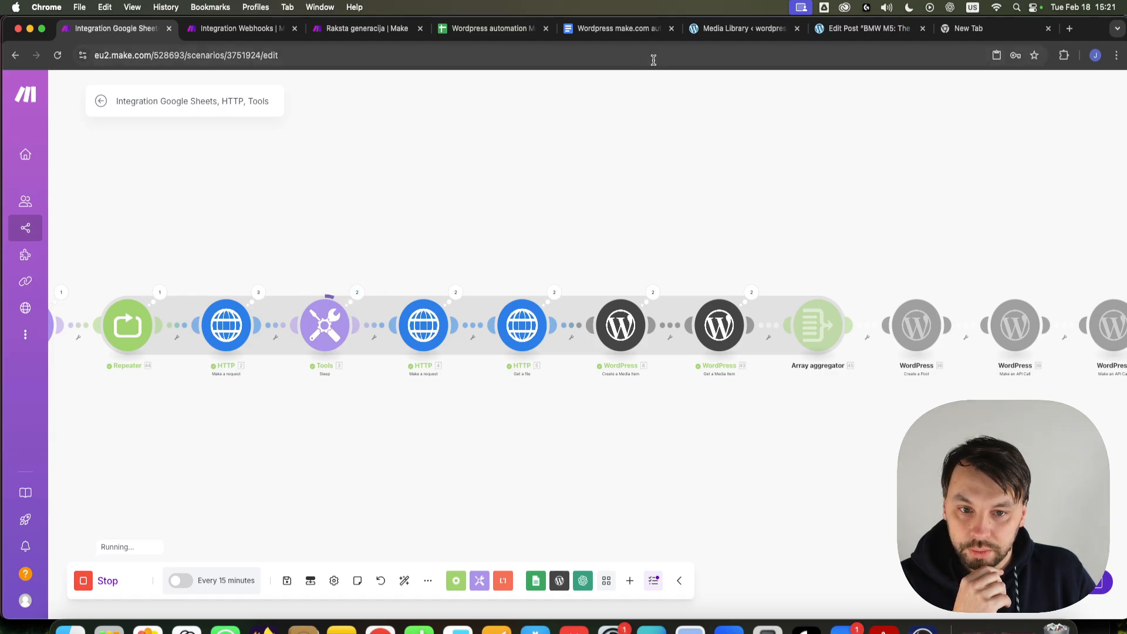
{"action": "left_click", "coordinate": [744, 28]}
{"action": "left_click", "coordinate": [58, 55]}
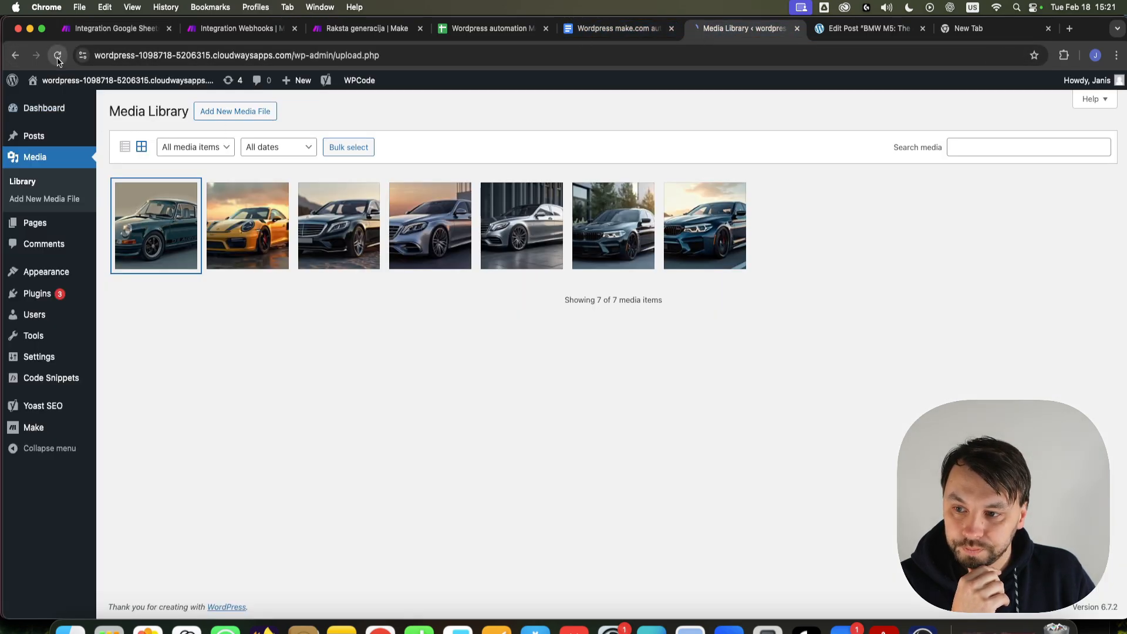
{"action": "left_click", "coordinate": [124, 28]}
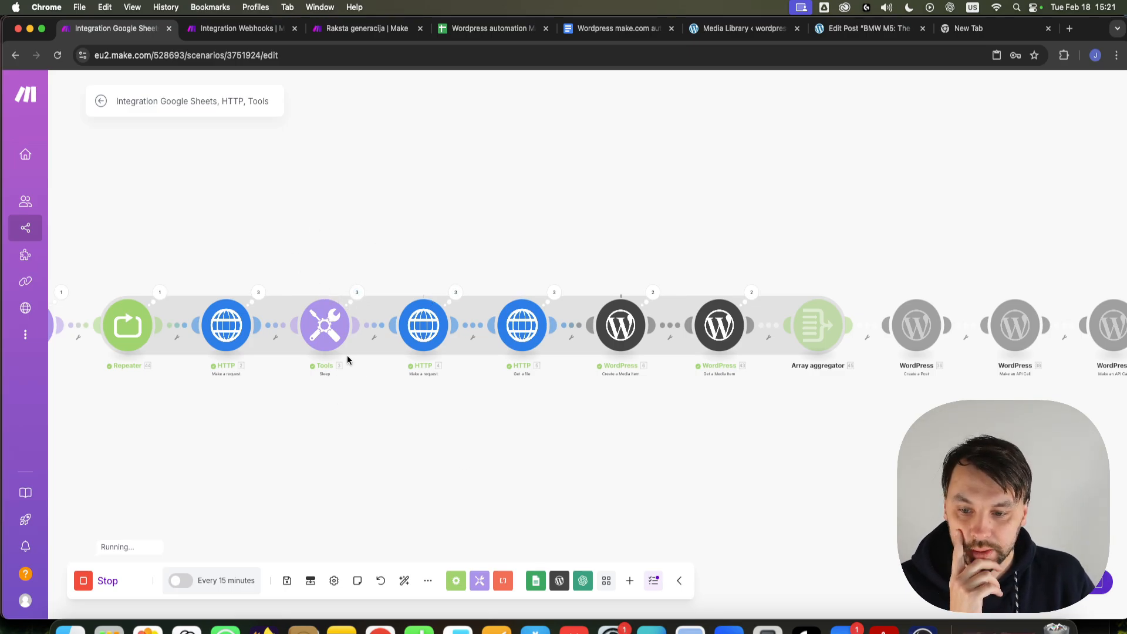
{"action": "left_click", "coordinate": [706, 31]}
{"action": "left_click", "coordinate": [58, 55]}
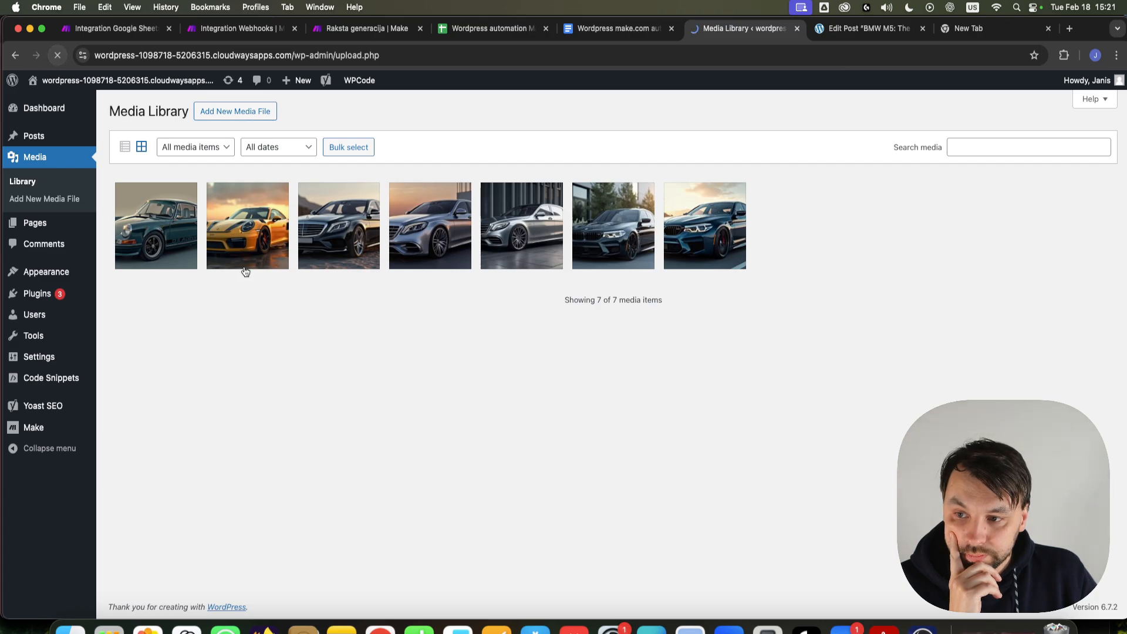
{"action": "left_click", "coordinate": [156, 238]}
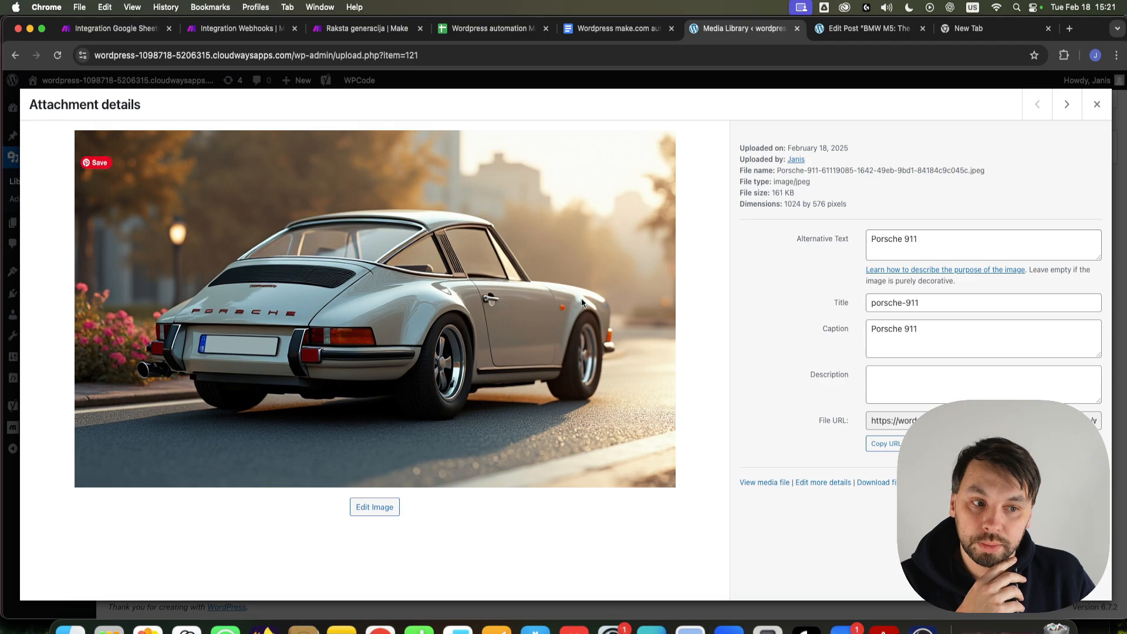
{"action": "left_click", "coordinate": [1097, 103]}
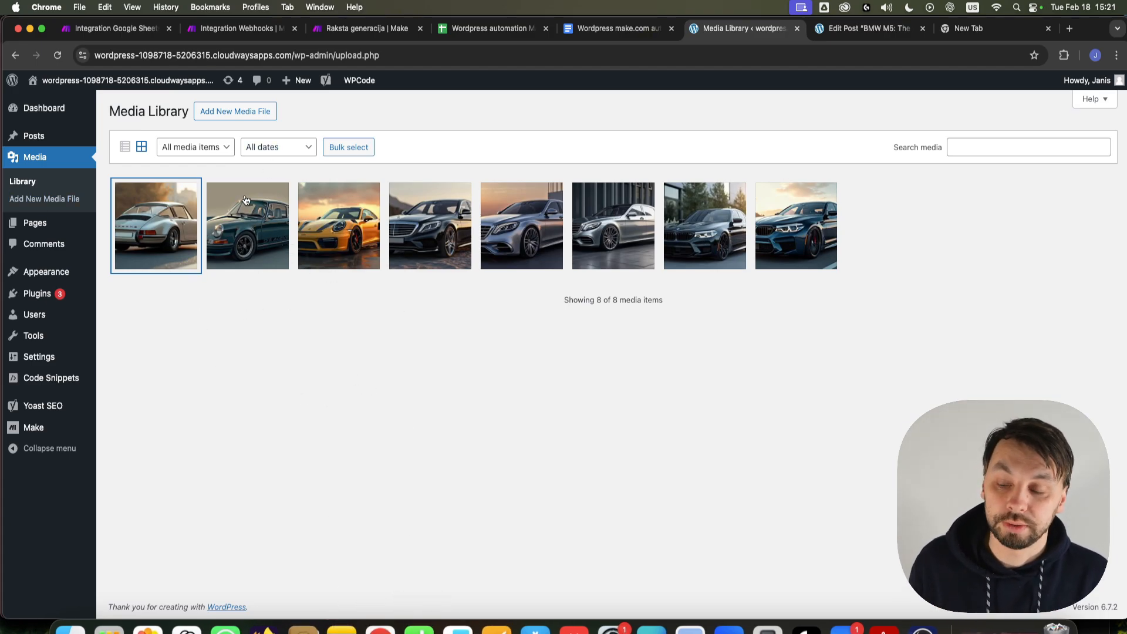
Step: Check the scenario run from the Array aggregator to the last WordPress API call module
{"action": "left_click", "coordinate": [109, 29]}
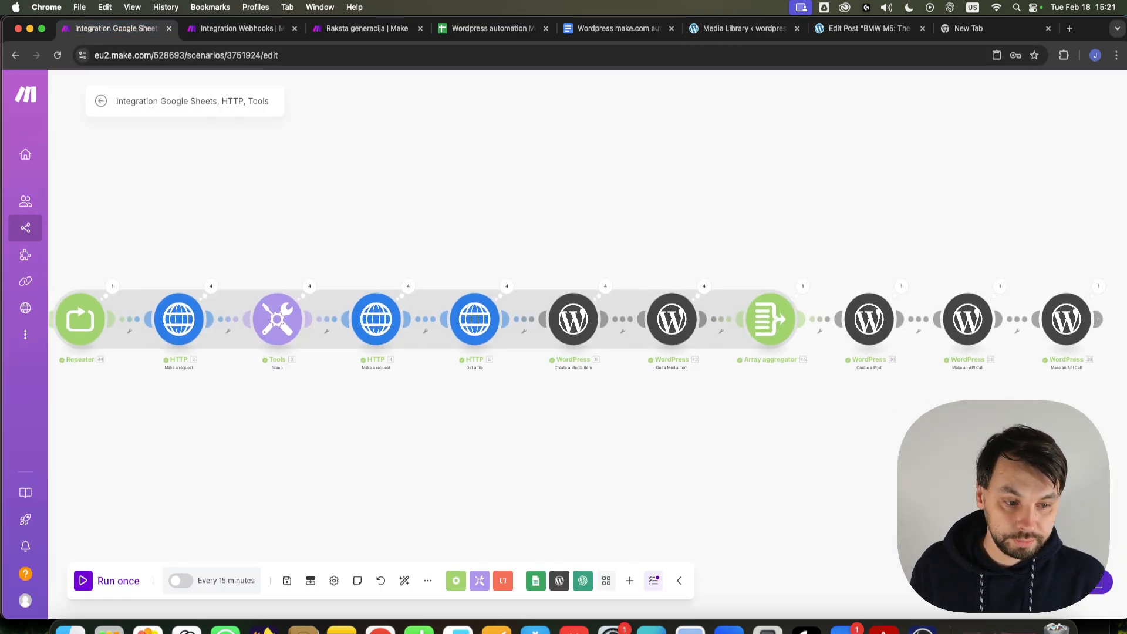
{"action": "left_click_drag", "start_coordinate": [953, 462], "coordinate": [744, 445]}
{"action": "double_click", "coordinate": [745, 445]}
{"action": "left_click", "coordinate": [681, 476]}
{"action": "right_click", "coordinate": [738, 445]}
{"action": "left_click", "coordinate": [772, 474]}
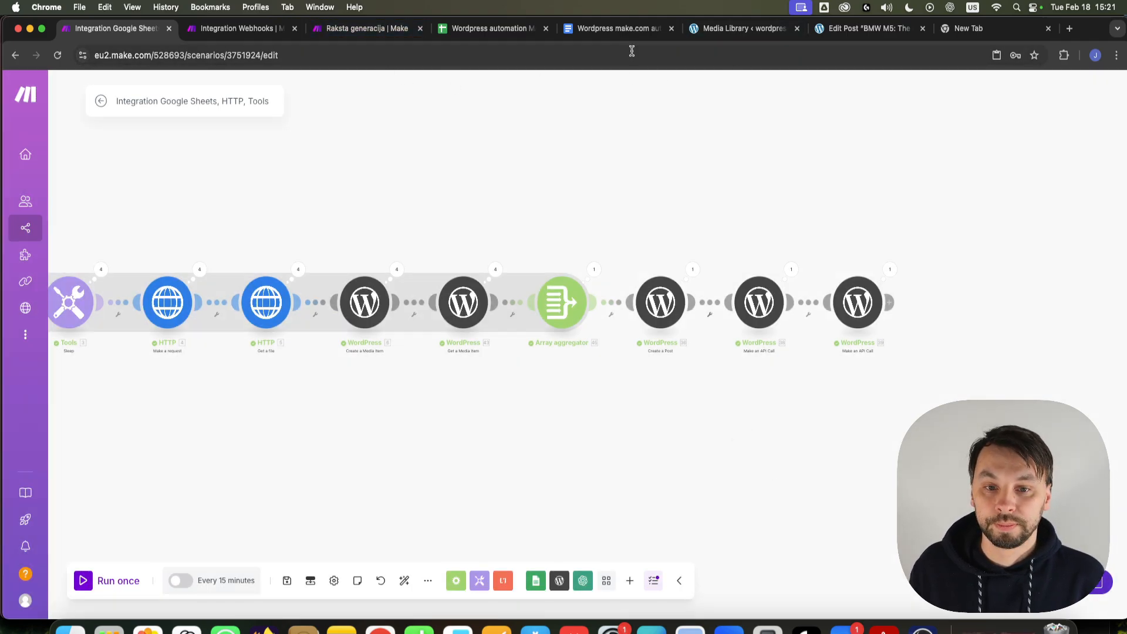
Step: Check the Media Library for the generated images and open the list of all WordPress posts
{"action": "left_click", "coordinate": [737, 36]}
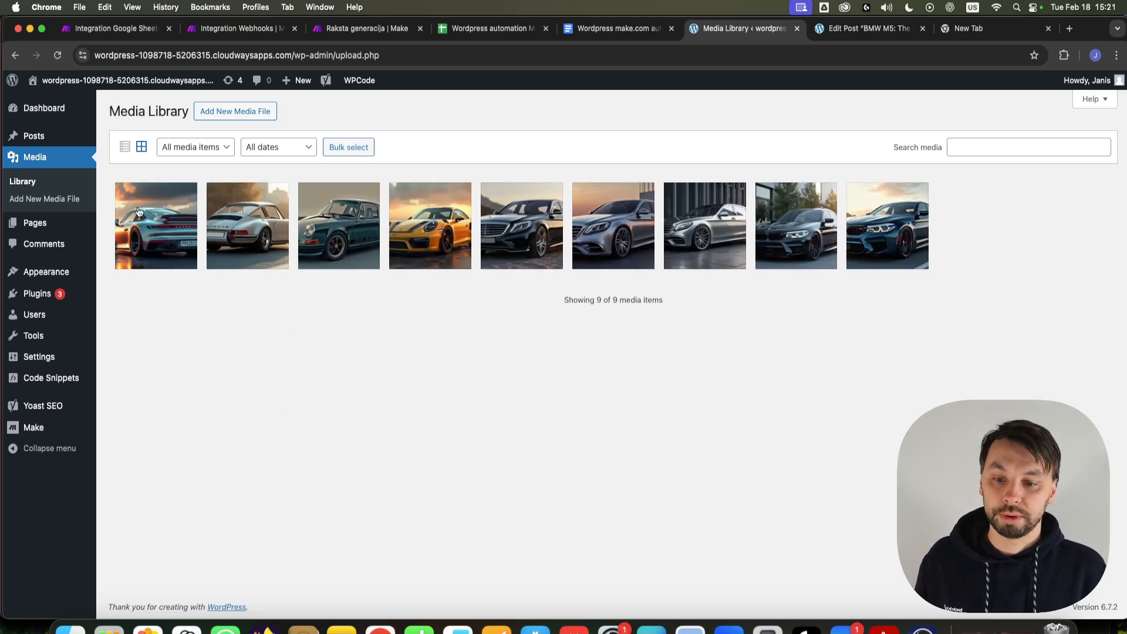
{"action": "mouse_move", "coordinate": [95, 140]}
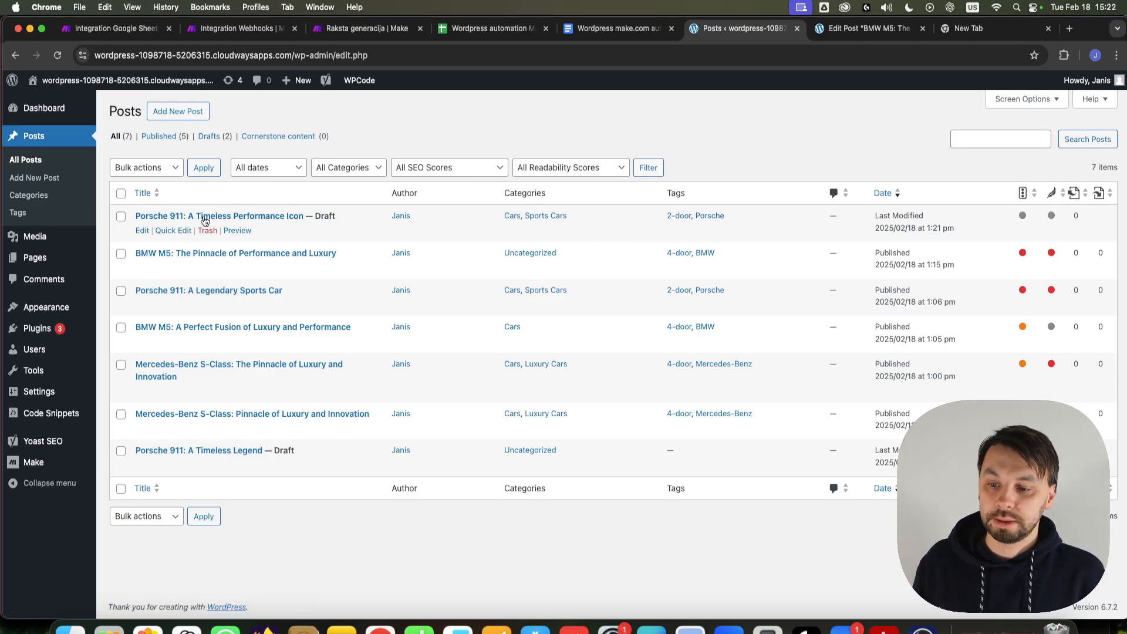
Step: Open the draft "Porsche 911: A Timeless Performance Icon" for editing and publish it
{"action": "left_click", "coordinate": [143, 231]}
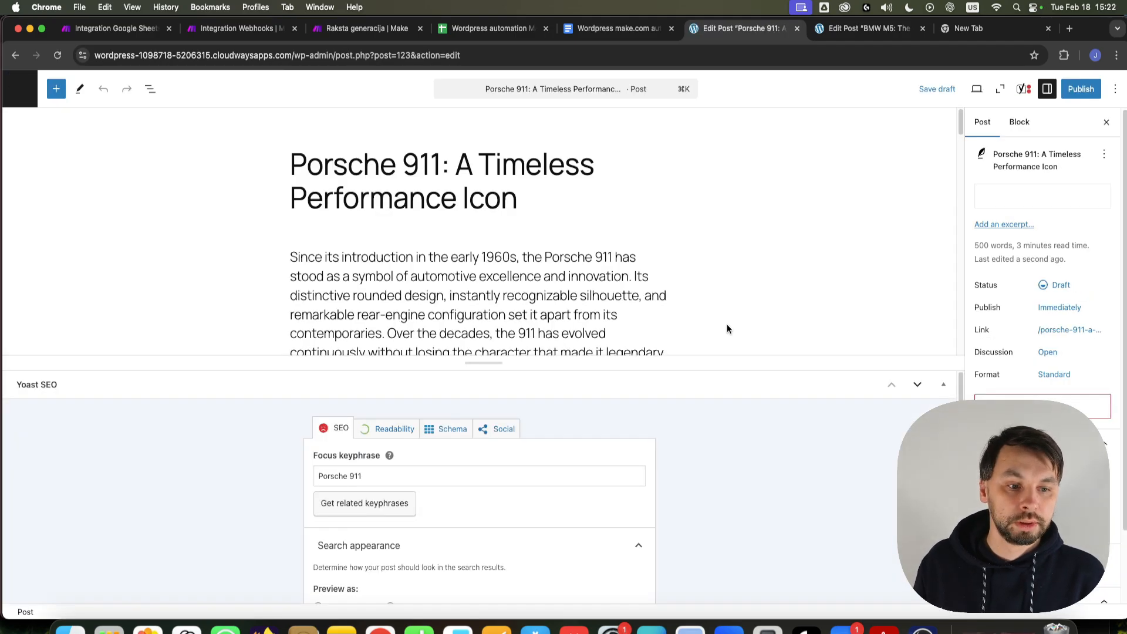
{"action": "left_click", "coordinate": [1083, 91]}
{"action": "left_click", "coordinate": [1082, 96]}
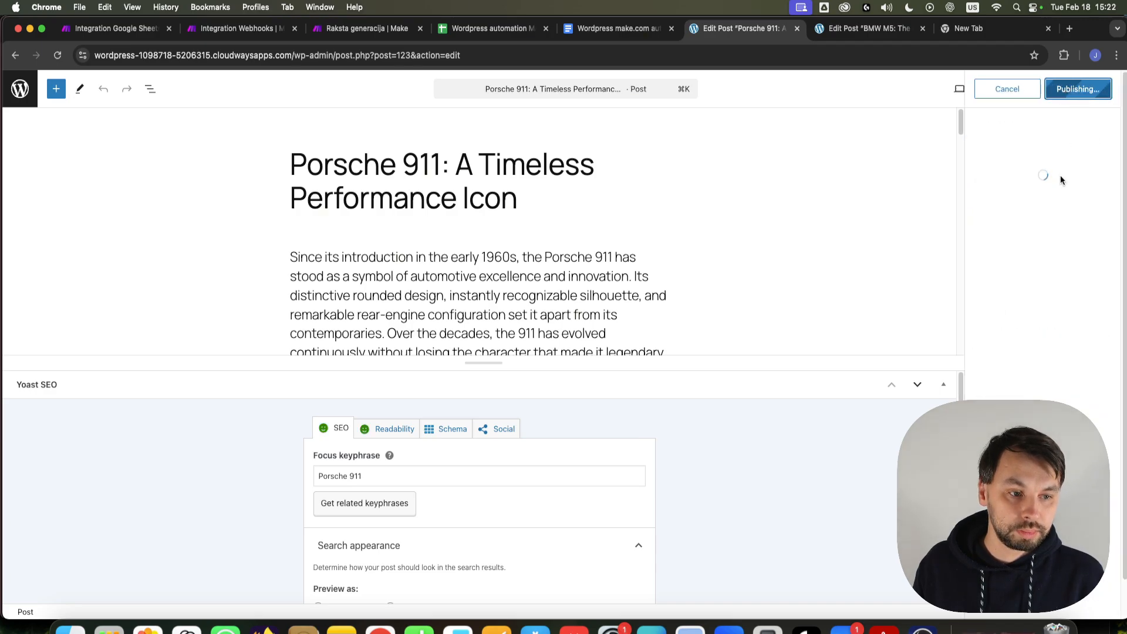
Step: Inspect the Integration Webhooks run, checking the post_id received by the webhook and the post data and Yoast fields retrieved by the WordPress module
{"action": "left_click", "coordinate": [255, 31]}
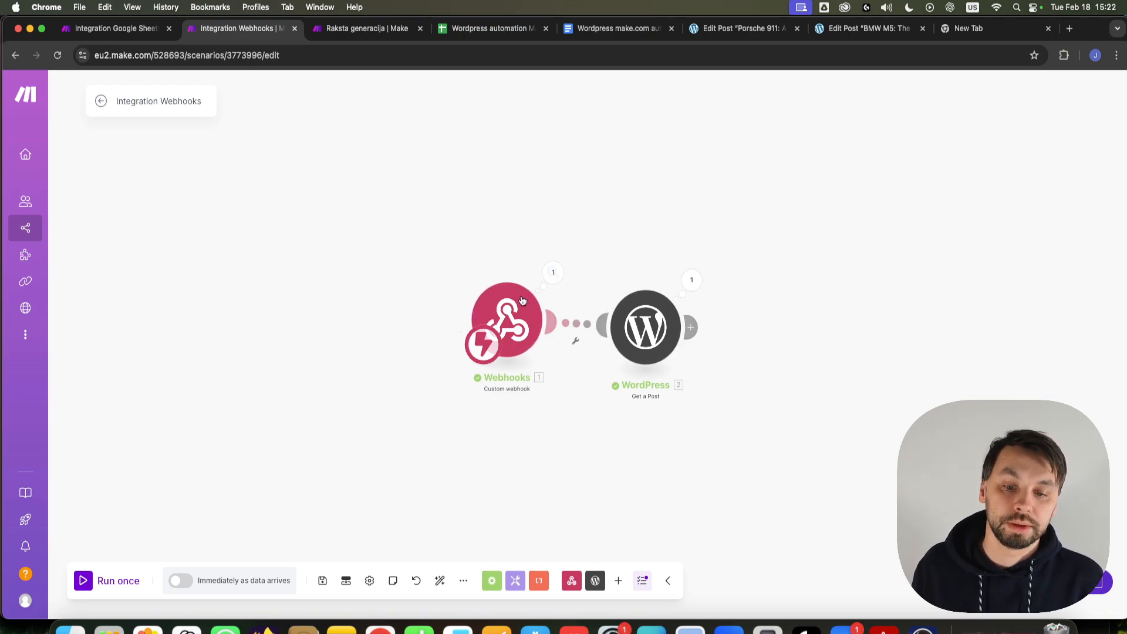
{"action": "left_click", "coordinate": [551, 273]}
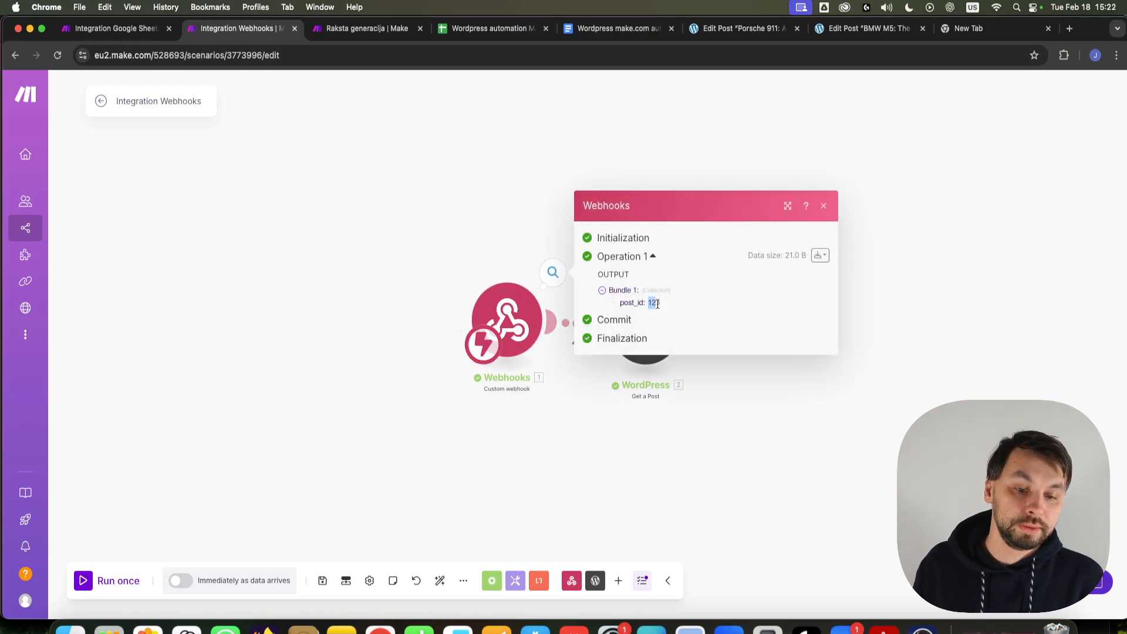
{"action": "left_click", "coordinate": [988, 324]}
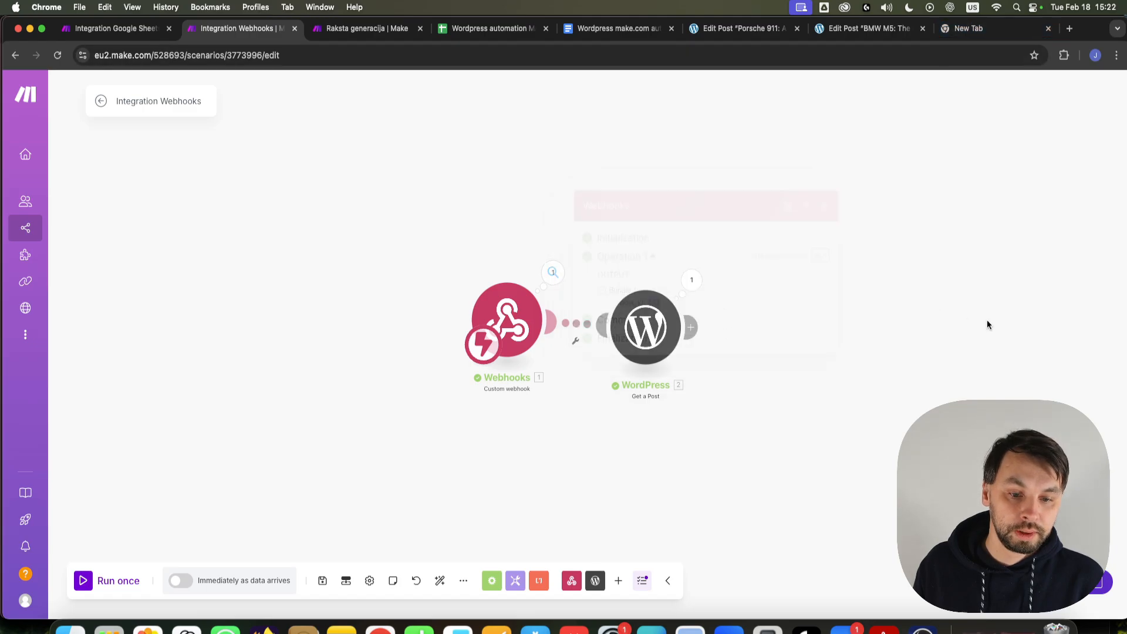
{"action": "left_click_drag", "start_coordinate": [724, 454], "coordinate": [545, 426]}
{"action": "left_click", "coordinate": [514, 255]}
{"action": "scroll", "coordinate": [639, 322], "scroll_direction": "down", "scroll_amount": 3}
{"action": "scroll", "coordinate": [640, 265], "scroll_direction": "down", "scroll_amount": 5}
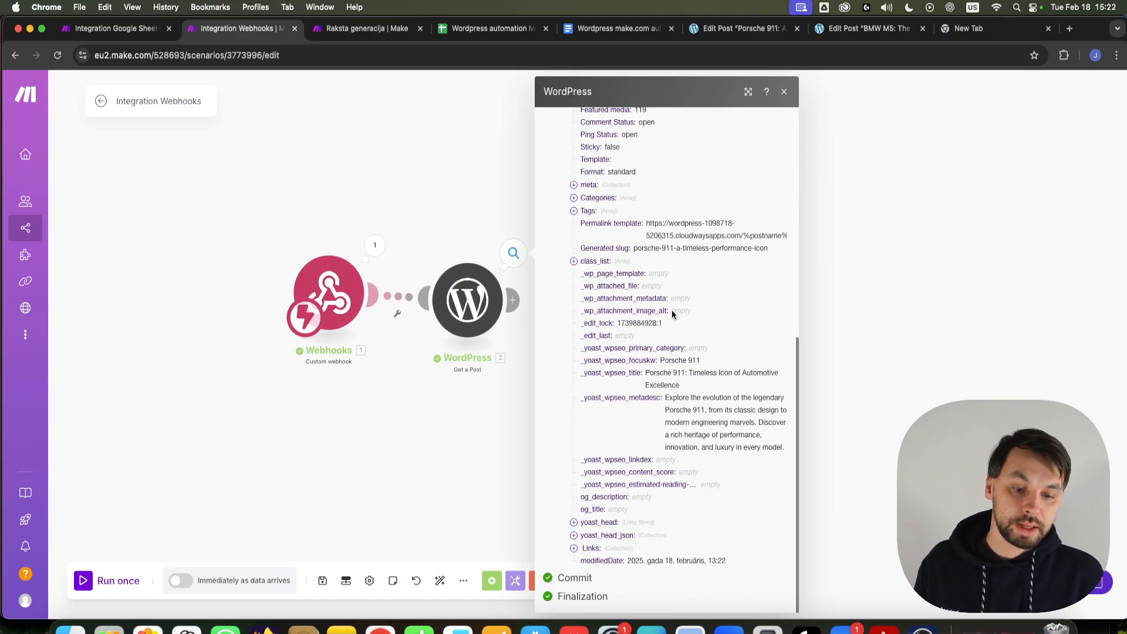
{"action": "left_click", "coordinate": [423, 174]}
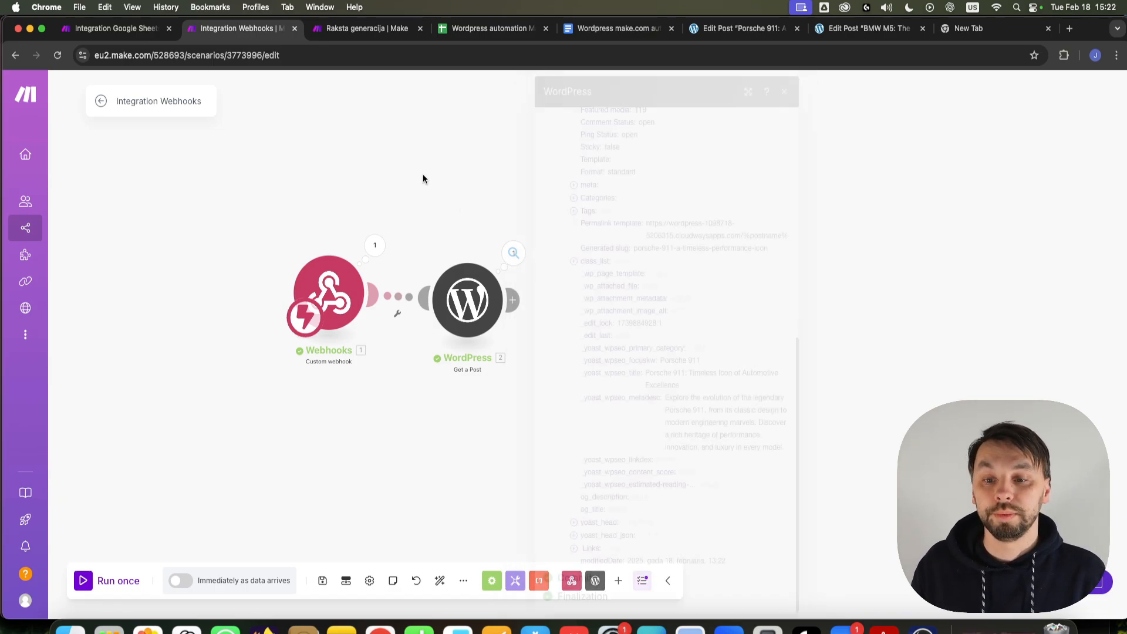
Step: Open the live page of the published Porsche 911 post and view its title and featured image
{"action": "left_click", "coordinate": [868, 29]}
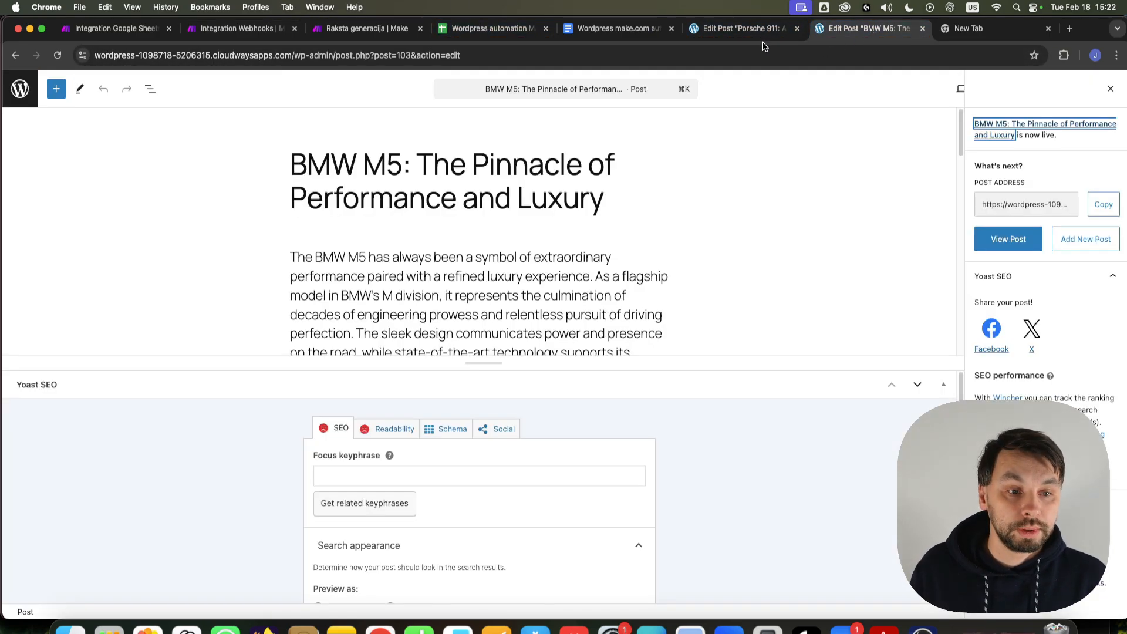
{"action": "left_click", "coordinate": [743, 29]}
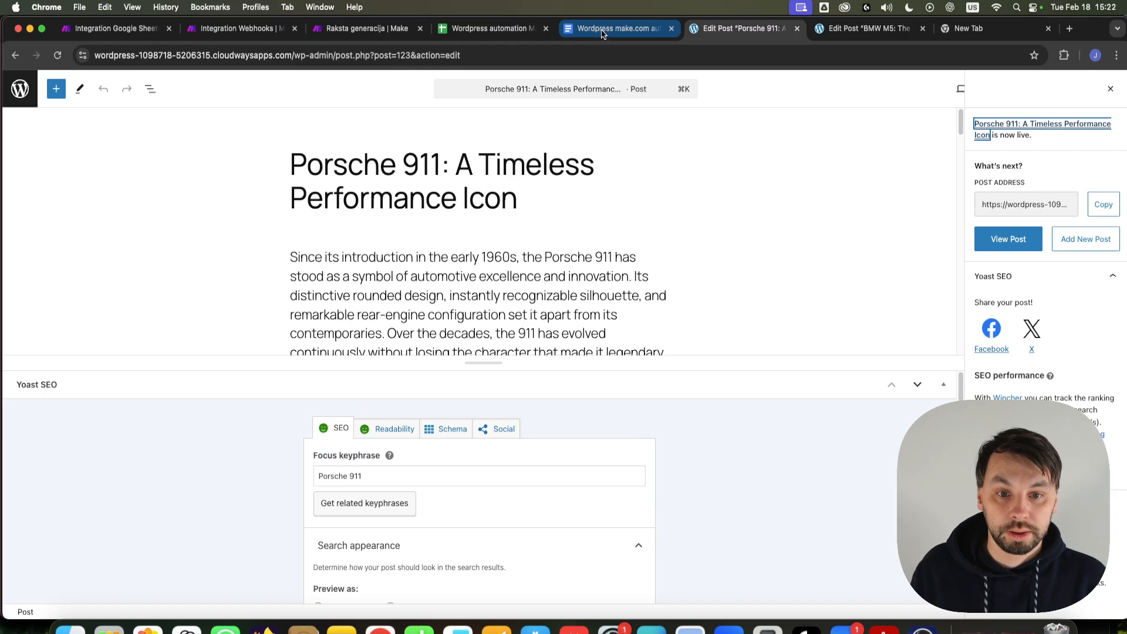
{"action": "left_click", "coordinate": [1009, 239]}
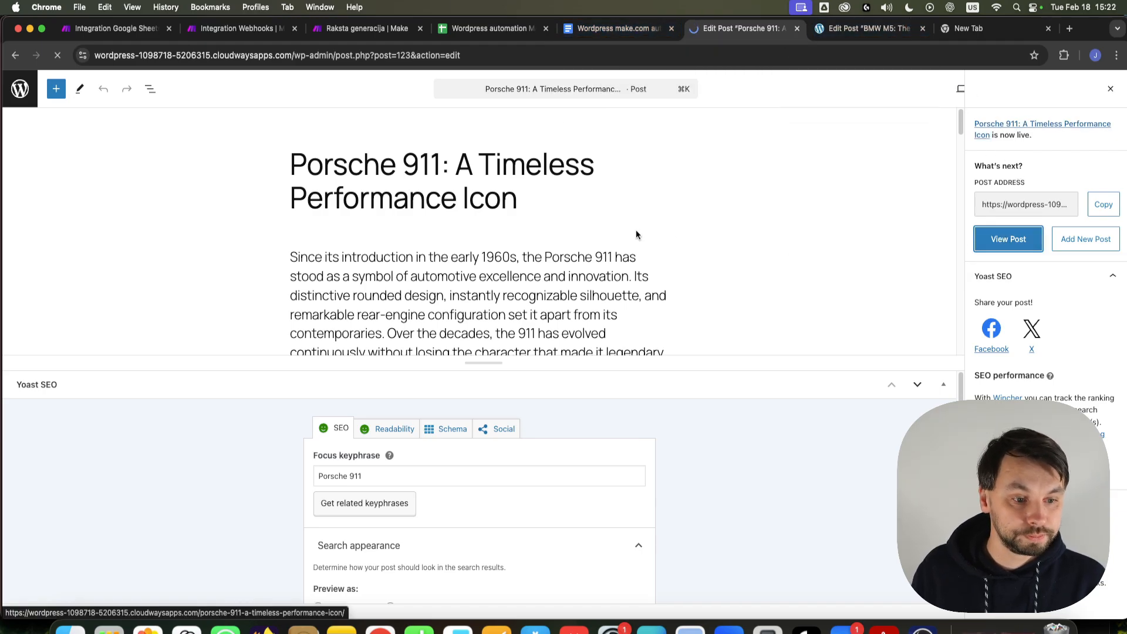
{"action": "scroll", "coordinate": [640, 233], "scroll_direction": "down", "scroll_amount": 2}
{"action": "scroll", "coordinate": [642, 437], "scroll_direction": "up", "scroll_amount": 2}
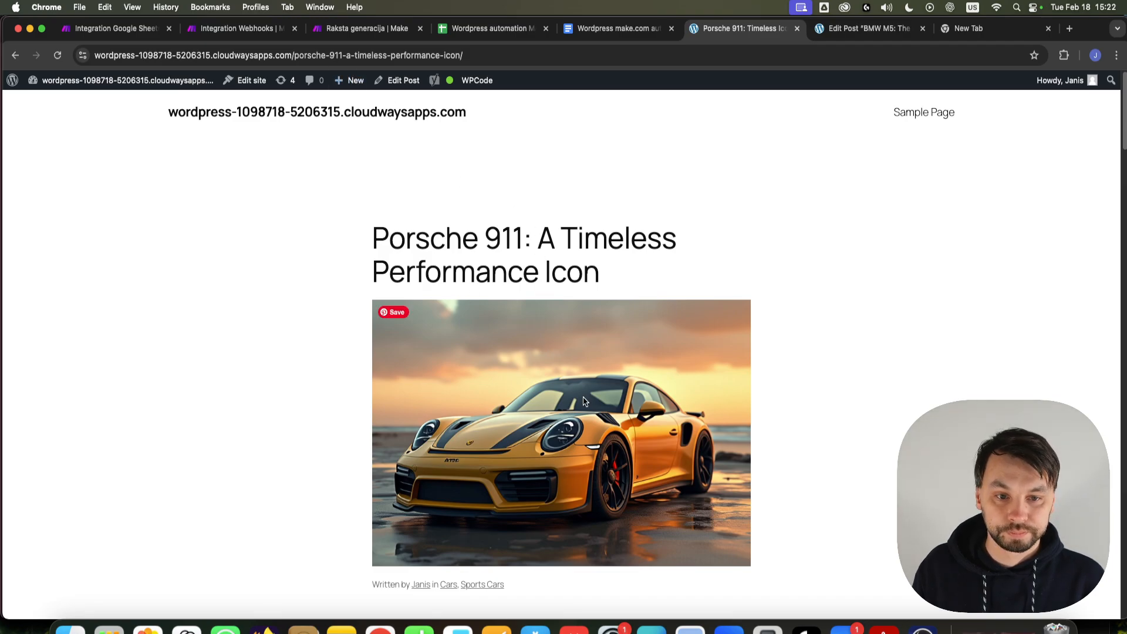
Step: Examine the body of the published Porsche 911 post, checking the text sections and the images inserted between them
{"action": "scroll", "coordinate": [393, 233], "scroll_direction": "down", "scroll_amount": 6}
{"action": "scroll", "coordinate": [511, 284], "scroll_direction": "down", "scroll_amount": 5}
{"action": "scroll", "coordinate": [470, 303], "scroll_direction": "up", "scroll_amount": 5}
{"action": "scroll", "coordinate": [492, 375], "scroll_direction": "down", "scroll_amount": 3}
{"action": "scroll", "coordinate": [492, 376], "scroll_direction": "down", "scroll_amount": 10}
{"action": "scroll", "coordinate": [517, 326], "scroll_direction": "up", "scroll_amount": 4}
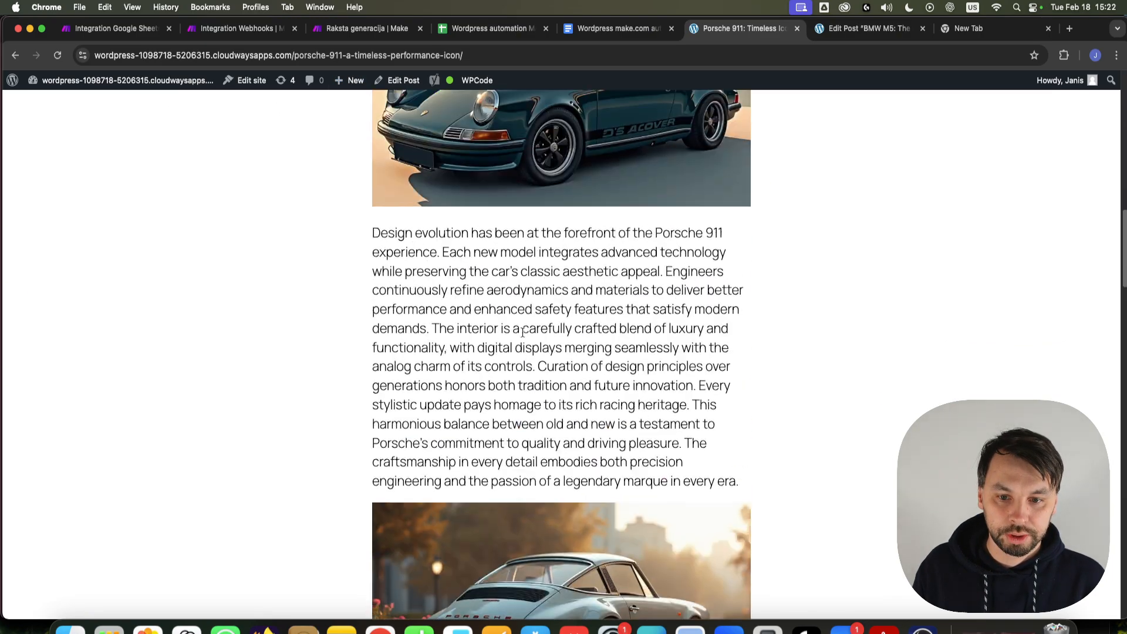
{"action": "scroll", "coordinate": [535, 223], "scroll_direction": "down", "scroll_amount": 9}
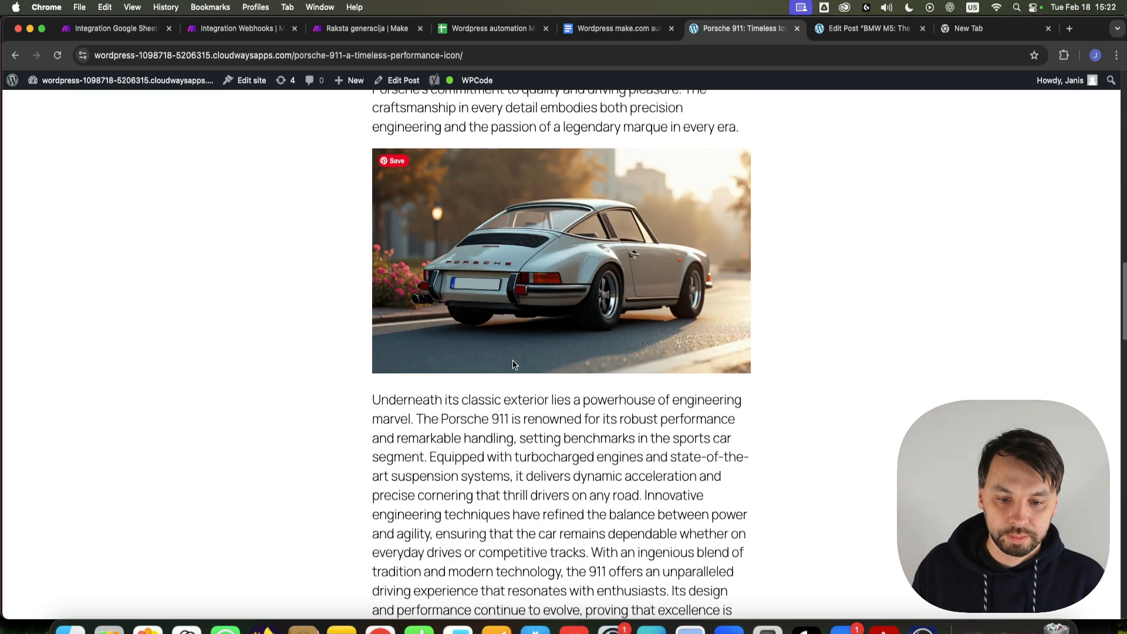
{"action": "scroll", "coordinate": [536, 351], "scroll_direction": "down", "scroll_amount": 3}
{"action": "scroll", "coordinate": [612, 372], "scroll_direction": "down", "scroll_amount": 7}
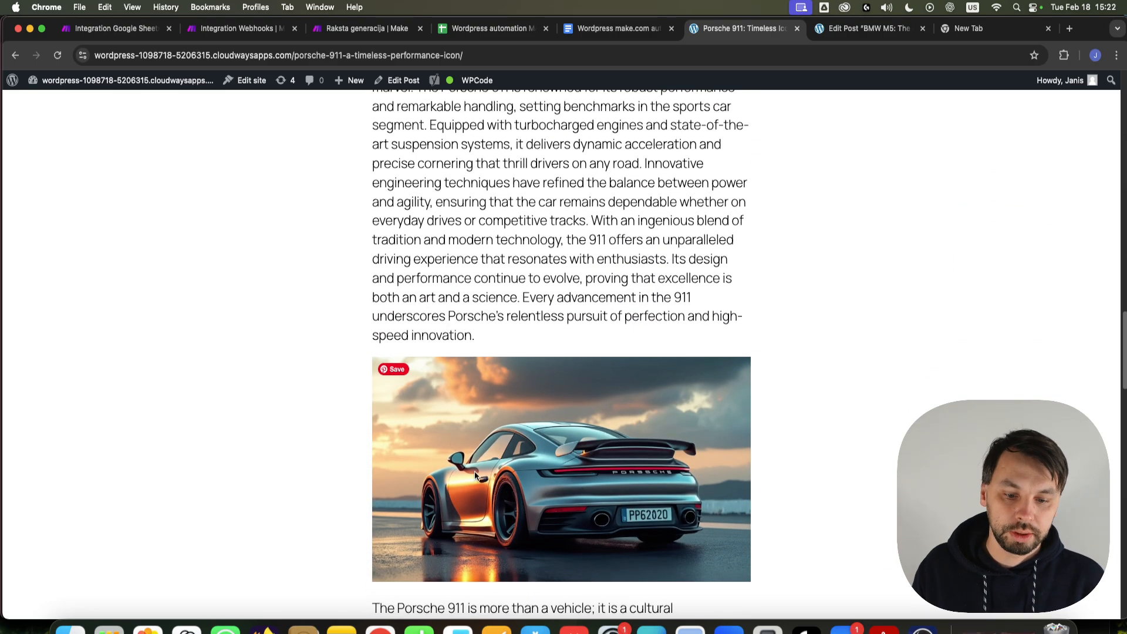
{"action": "scroll", "coordinate": [863, 297], "scroll_direction": "up", "scroll_amount": 20}
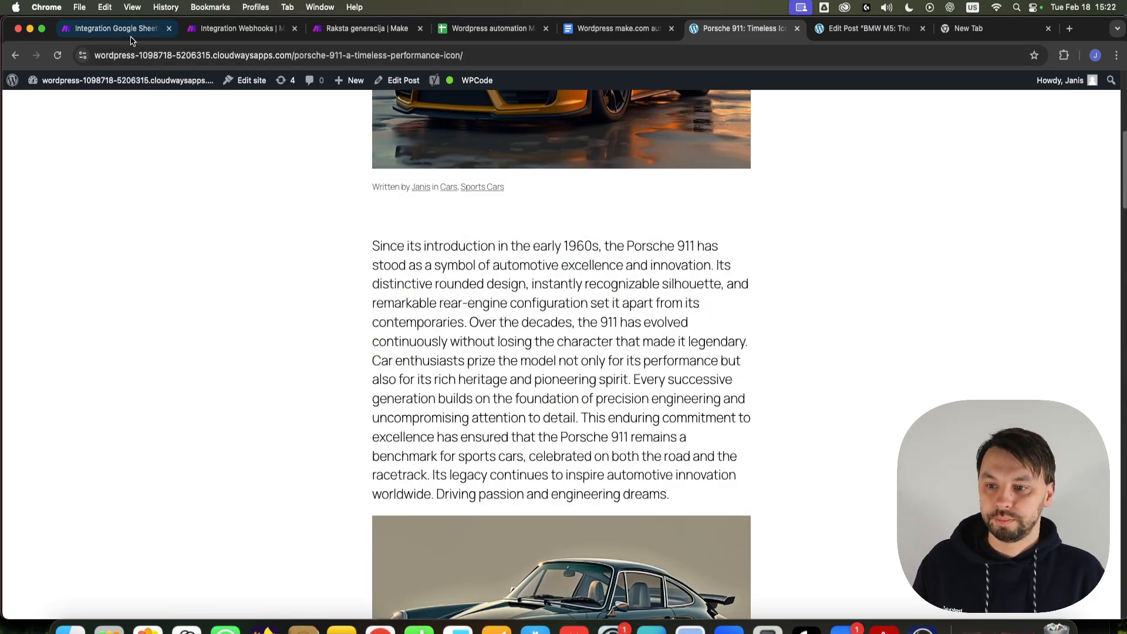
Step: Look at the whole Integration Google Sheets, HTTP, Tools scenario and review the live Porsche 911 post once more
{"action": "left_click", "coordinate": [112, 28]}
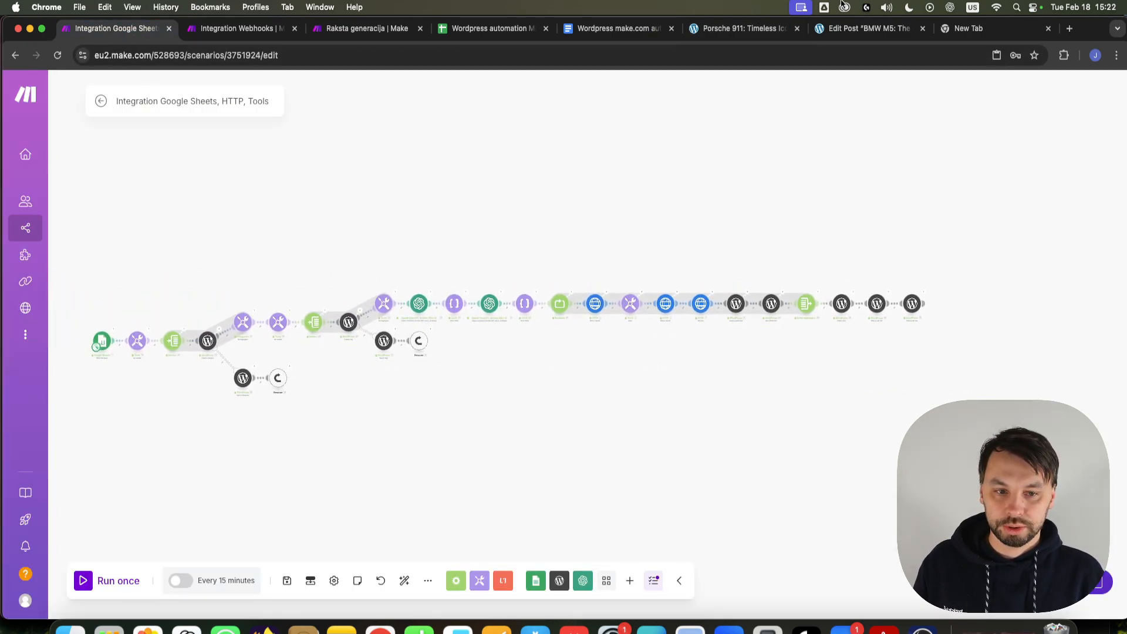
{"action": "left_click", "coordinate": [734, 30]}
{"action": "scroll", "coordinate": [566, 300], "scroll_direction": "up", "scroll_amount": 5}
{"action": "scroll", "coordinate": [592, 253], "scroll_direction": "down", "scroll_amount": 20}
{"action": "scroll", "coordinate": [618, 209], "scroll_direction": "up", "scroll_amount": 20}
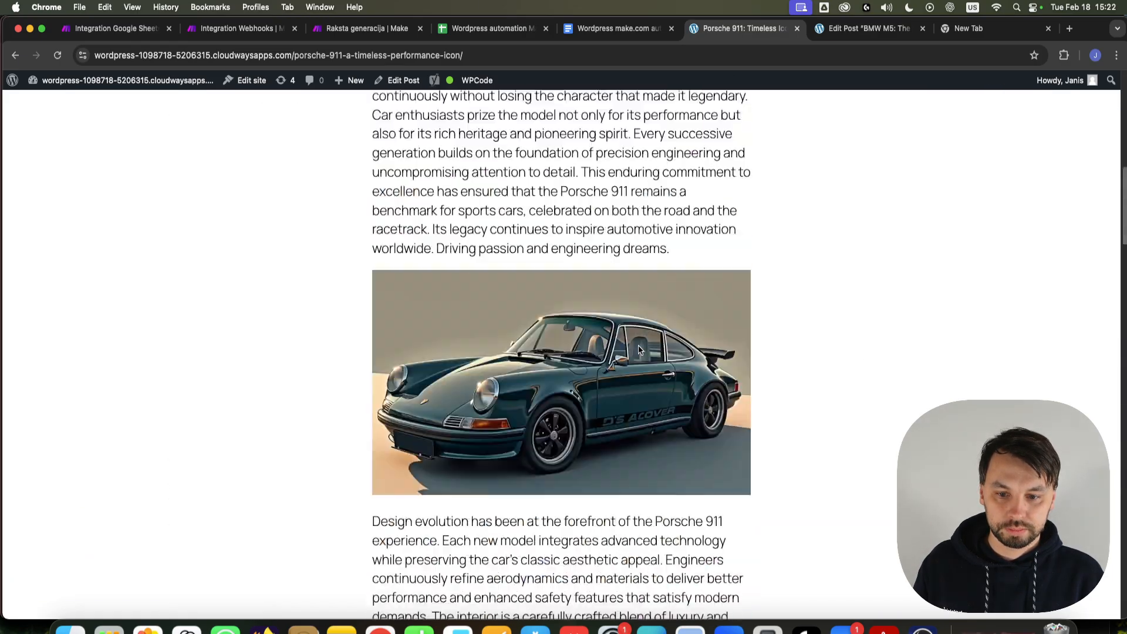